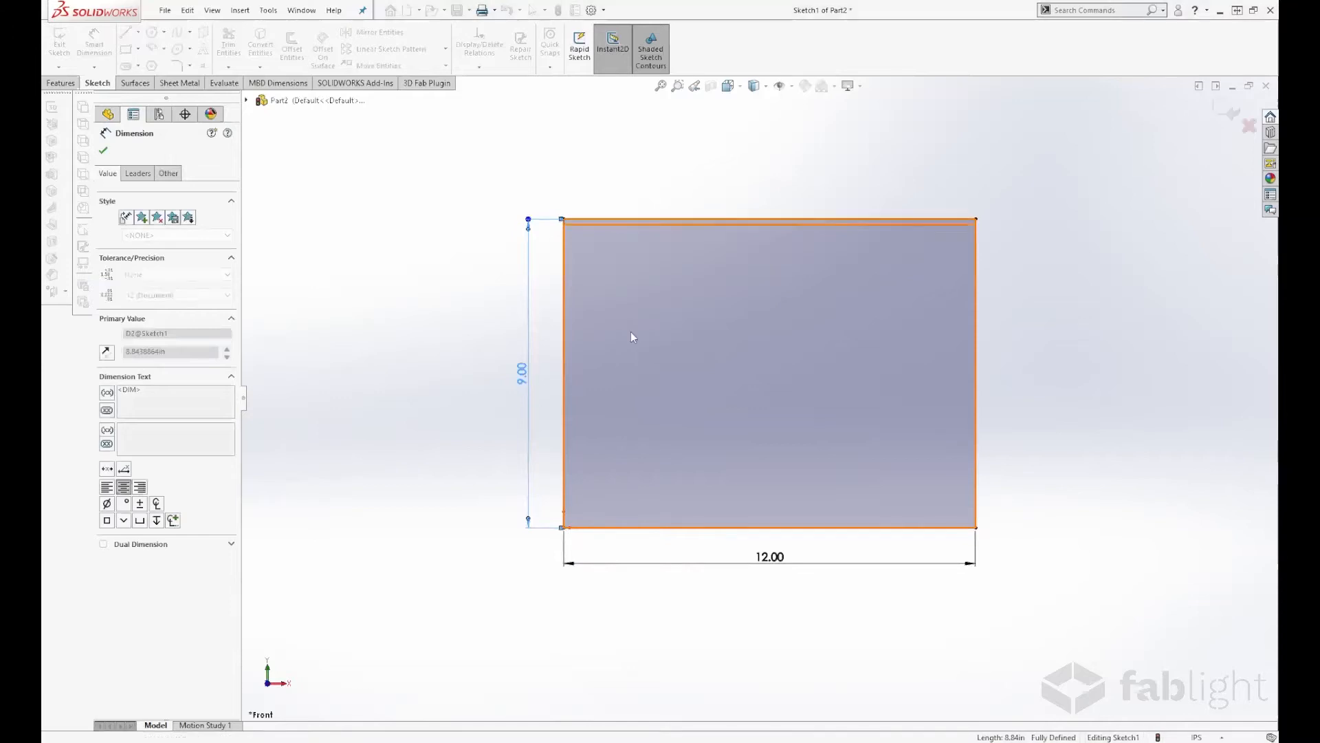
Step: Sketch a full-width rectangle about 1.75 in tall directly above the upper edge of the 12 by 9 in rectangle
{"action": "left_click", "coordinate": [125, 49]}
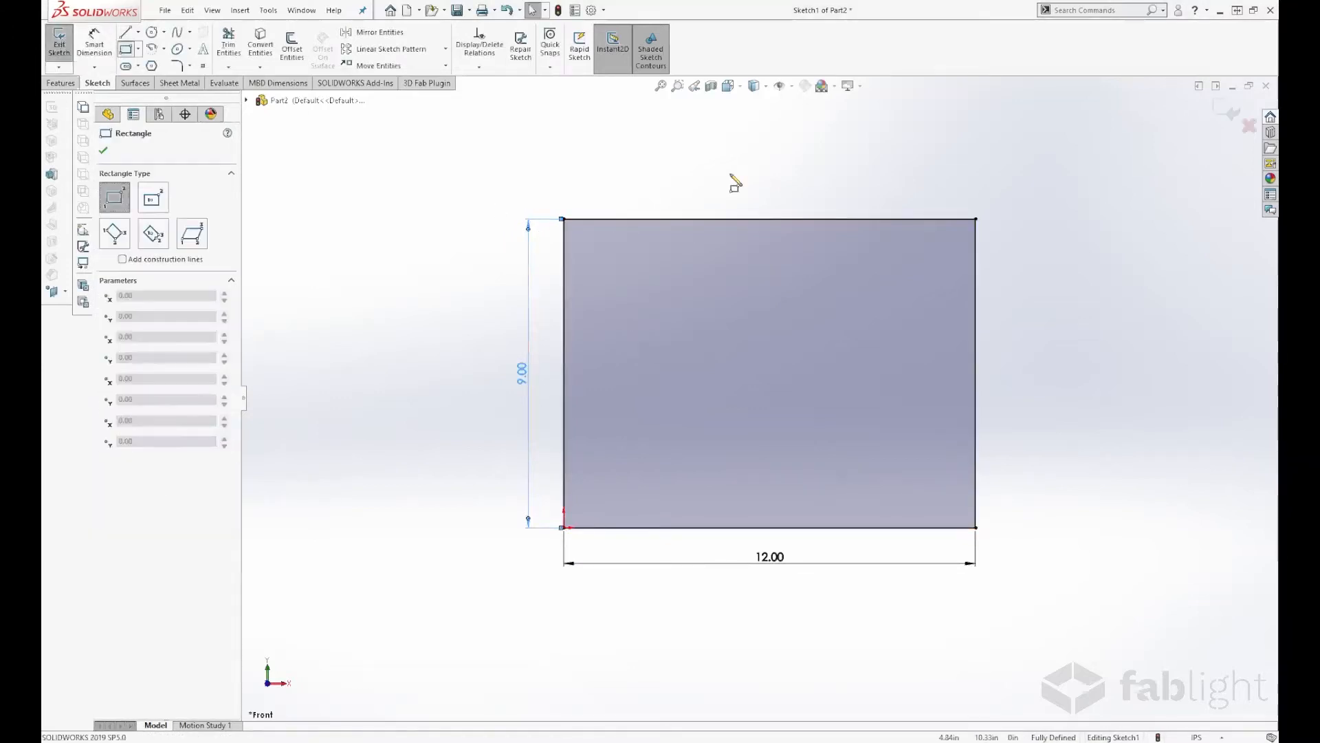
{"action": "left_click", "coordinate": [564, 219]}
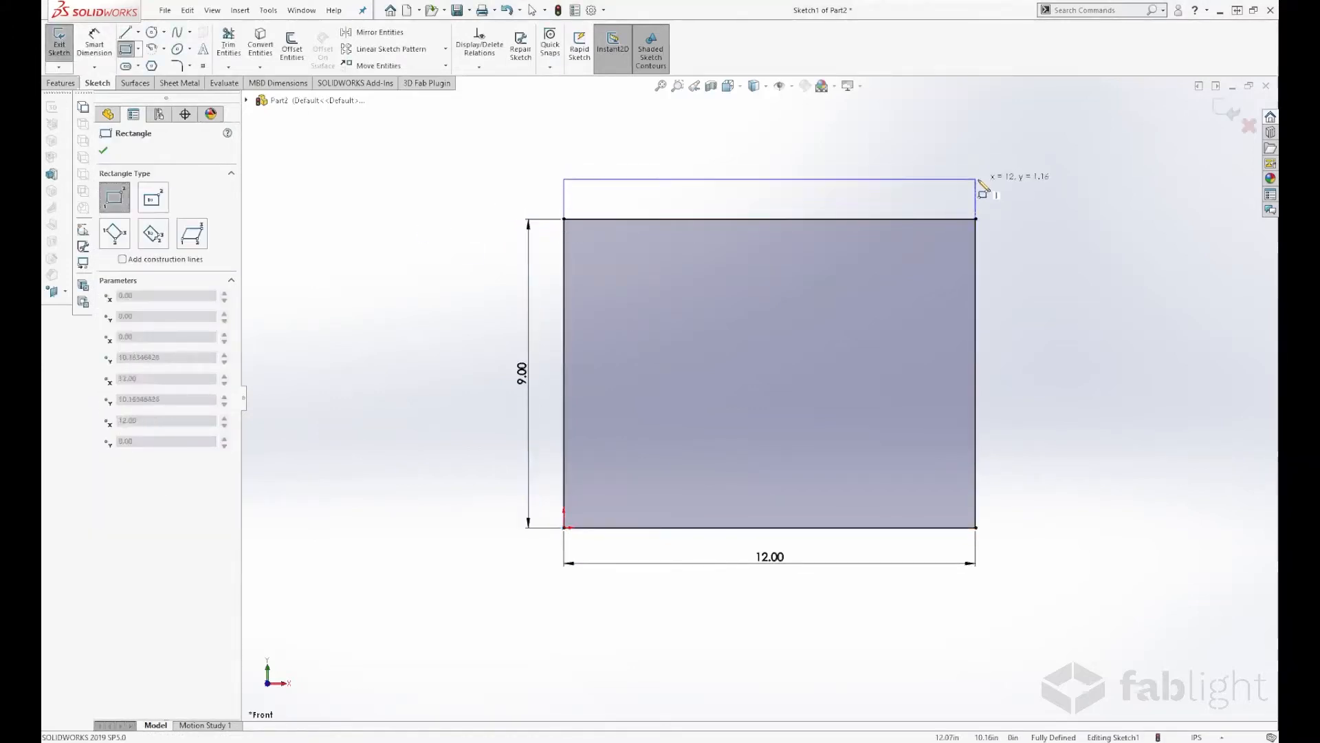
{"action": "left_click", "coordinate": [976, 159]}
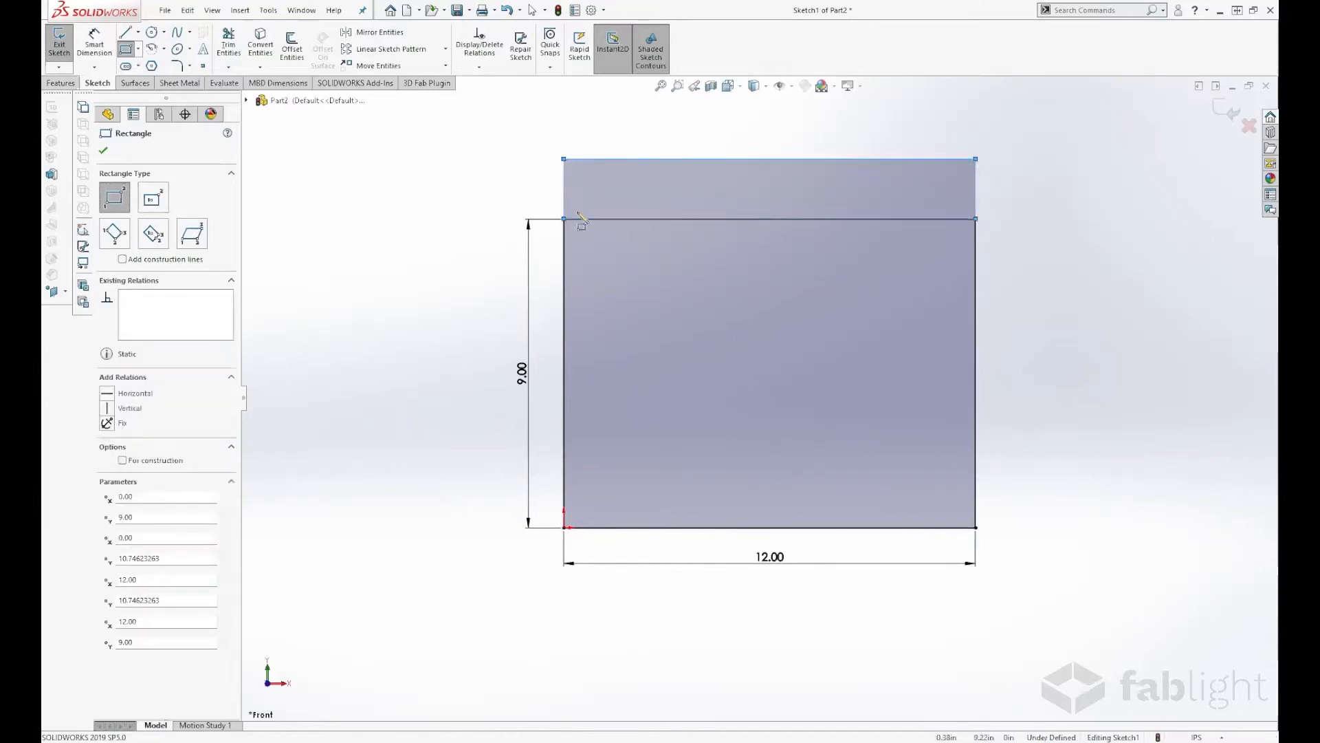
{"action": "key", "text": "Escape"}
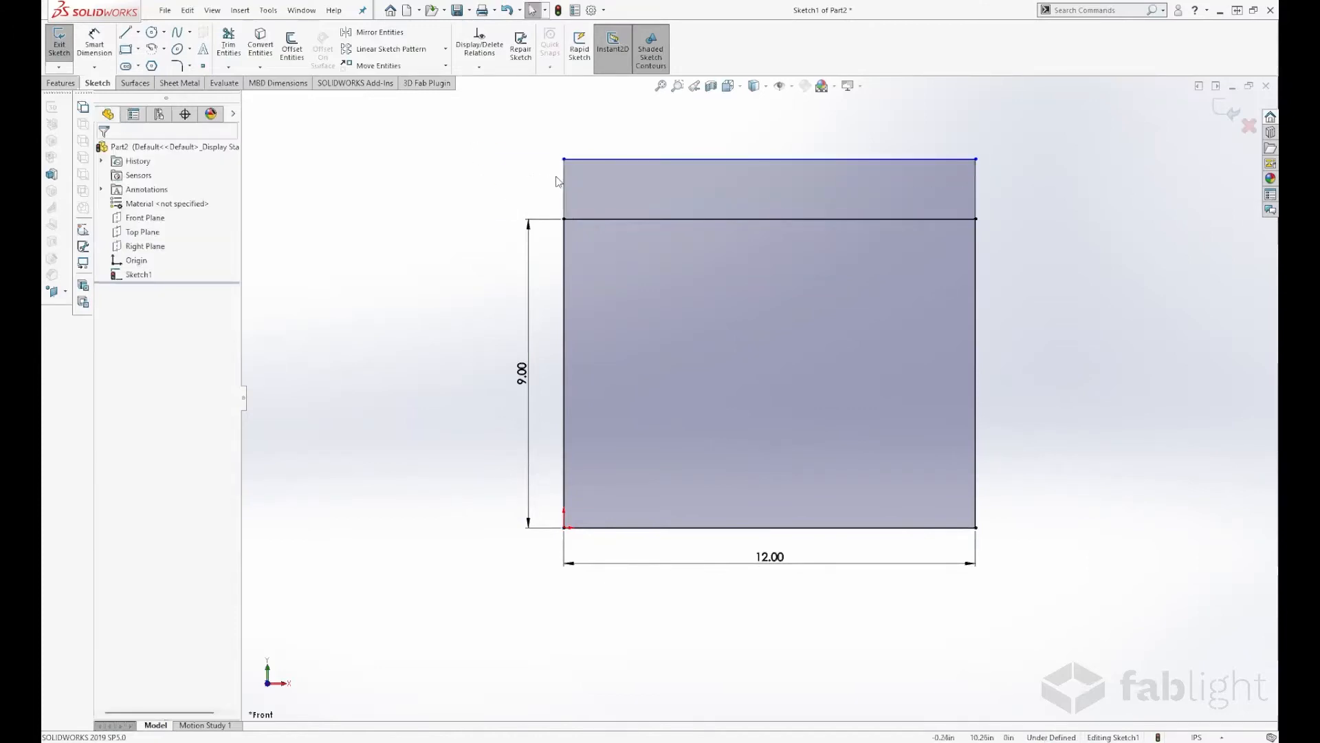
Step: Dimension the added rectangle's height at 2.00 in
{"action": "left_click", "coordinate": [564, 189]}
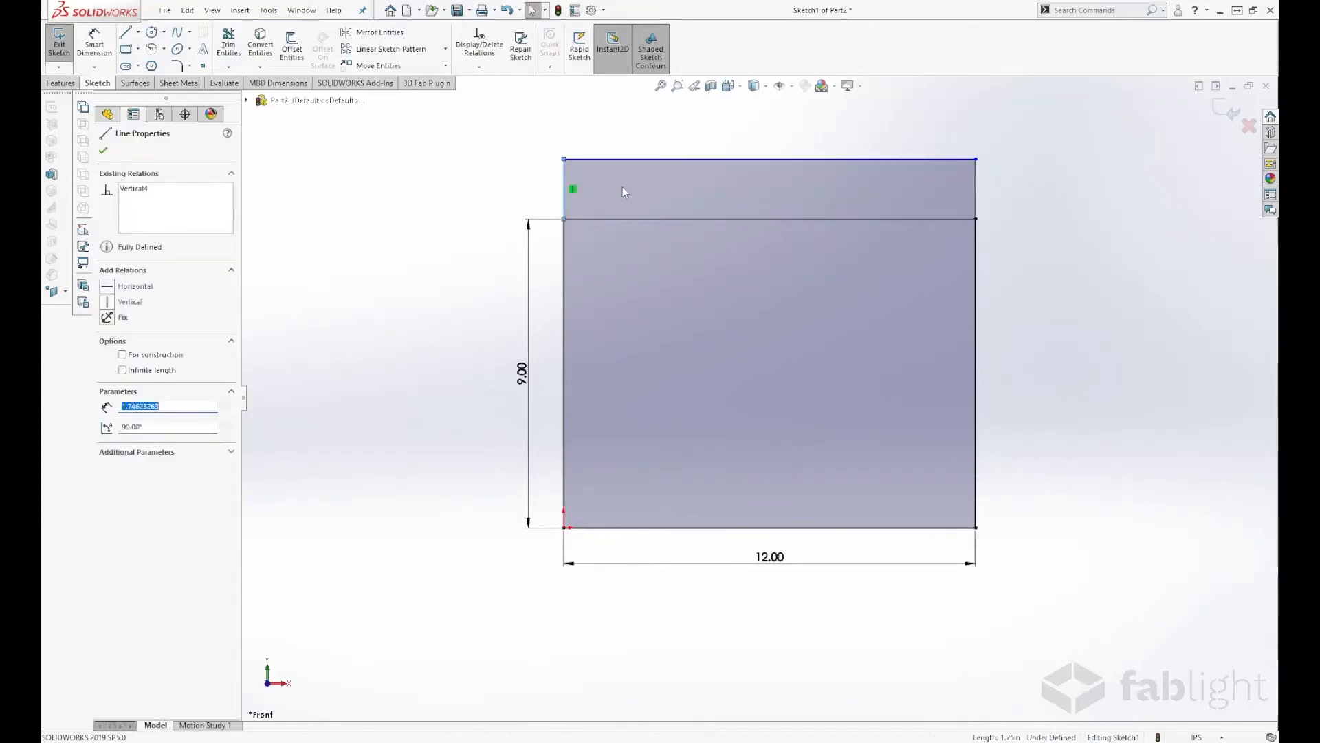
{"action": "left_click", "coordinate": [657, 125]}
{"action": "type", "text": "2.00in"}
{"action": "key", "text": "Return"}
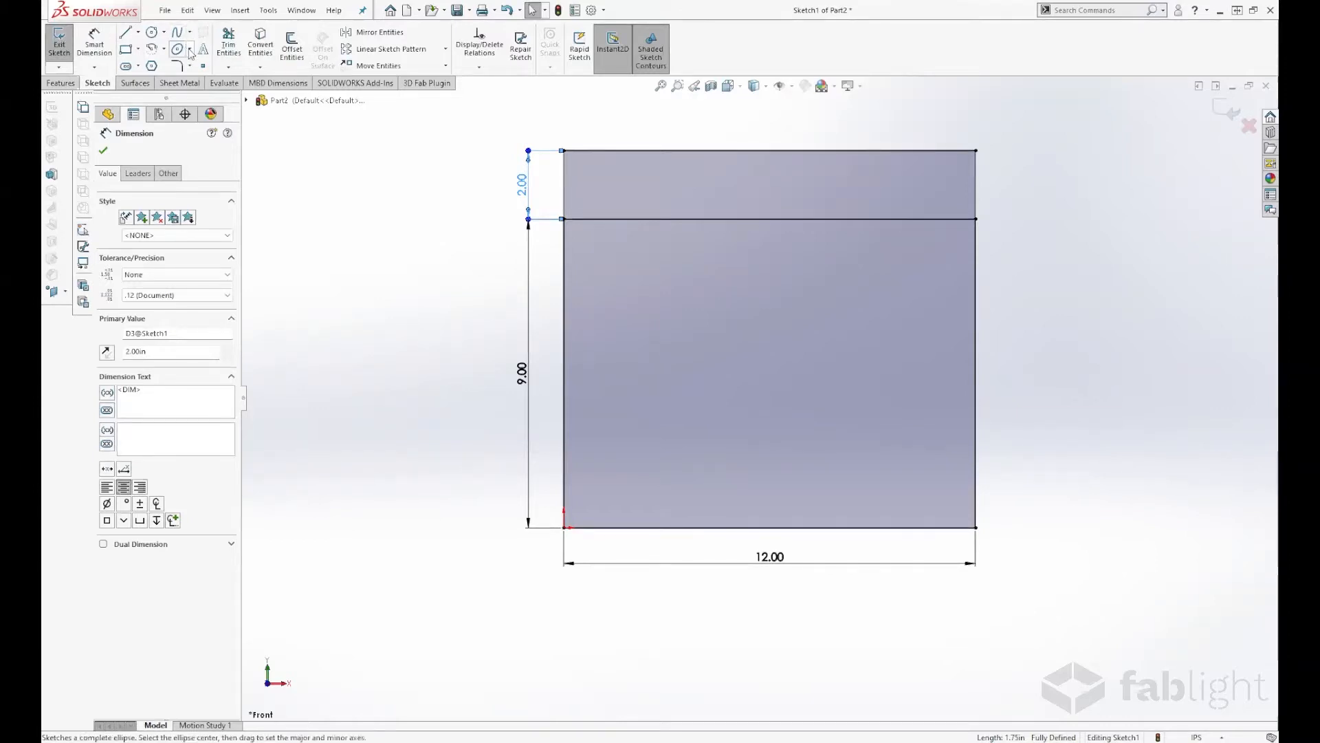
Step: Round the four outer corners of the combined outline with 1.50 in sketch fillets
{"action": "left_click", "coordinate": [177, 65]}
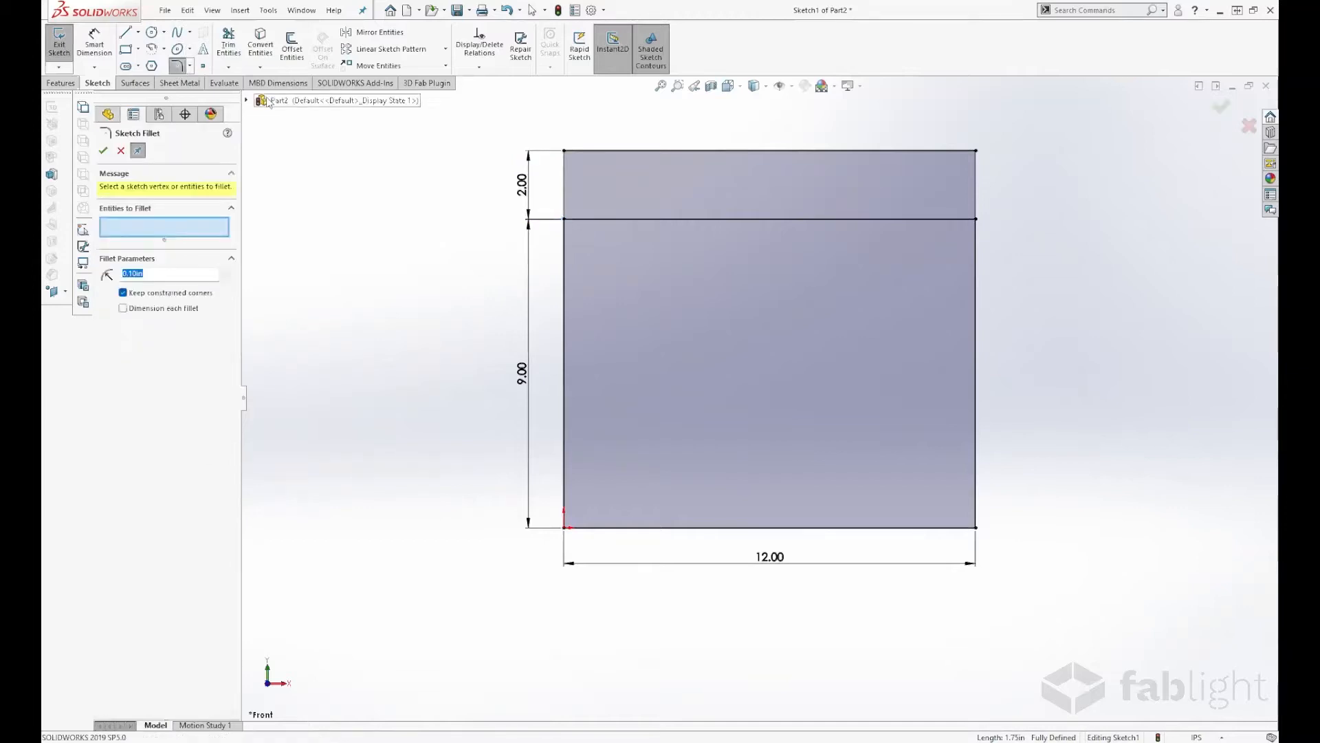
{"action": "left_click", "coordinate": [565, 151]}
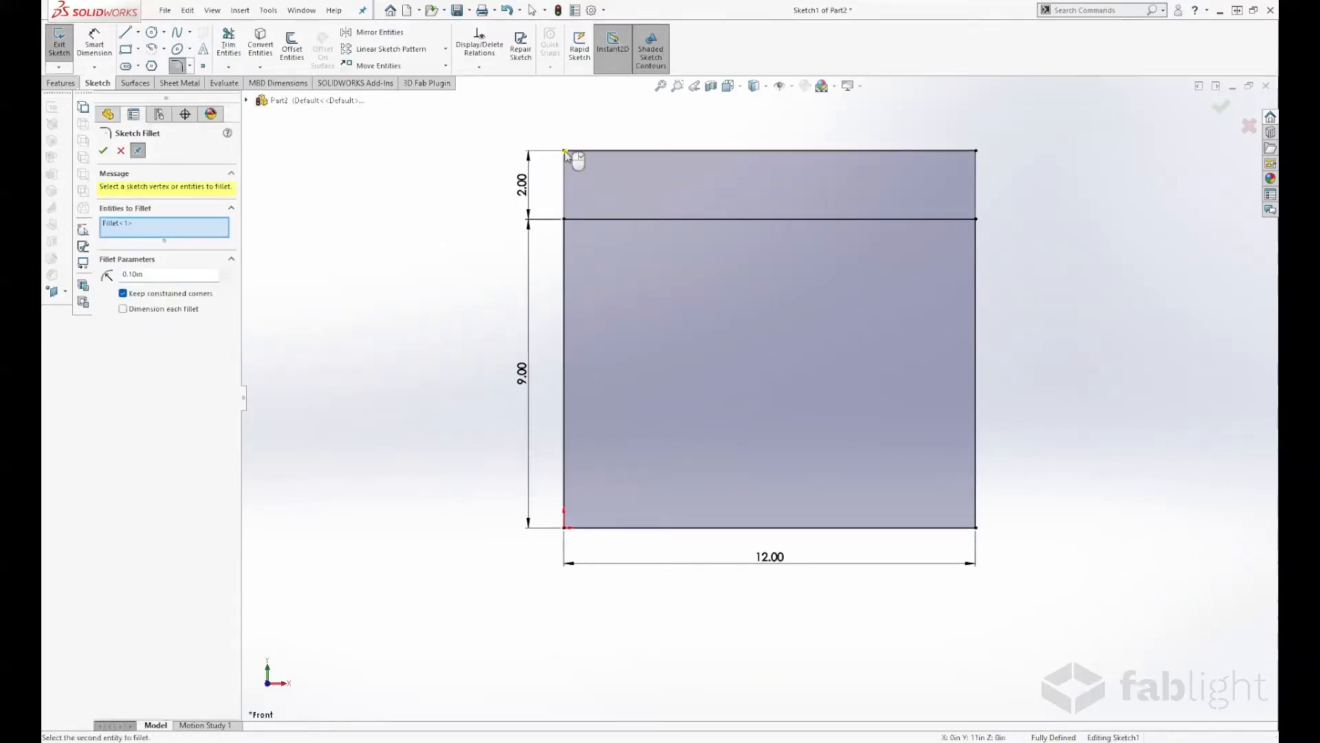
{"action": "left_click", "coordinate": [976, 151]}
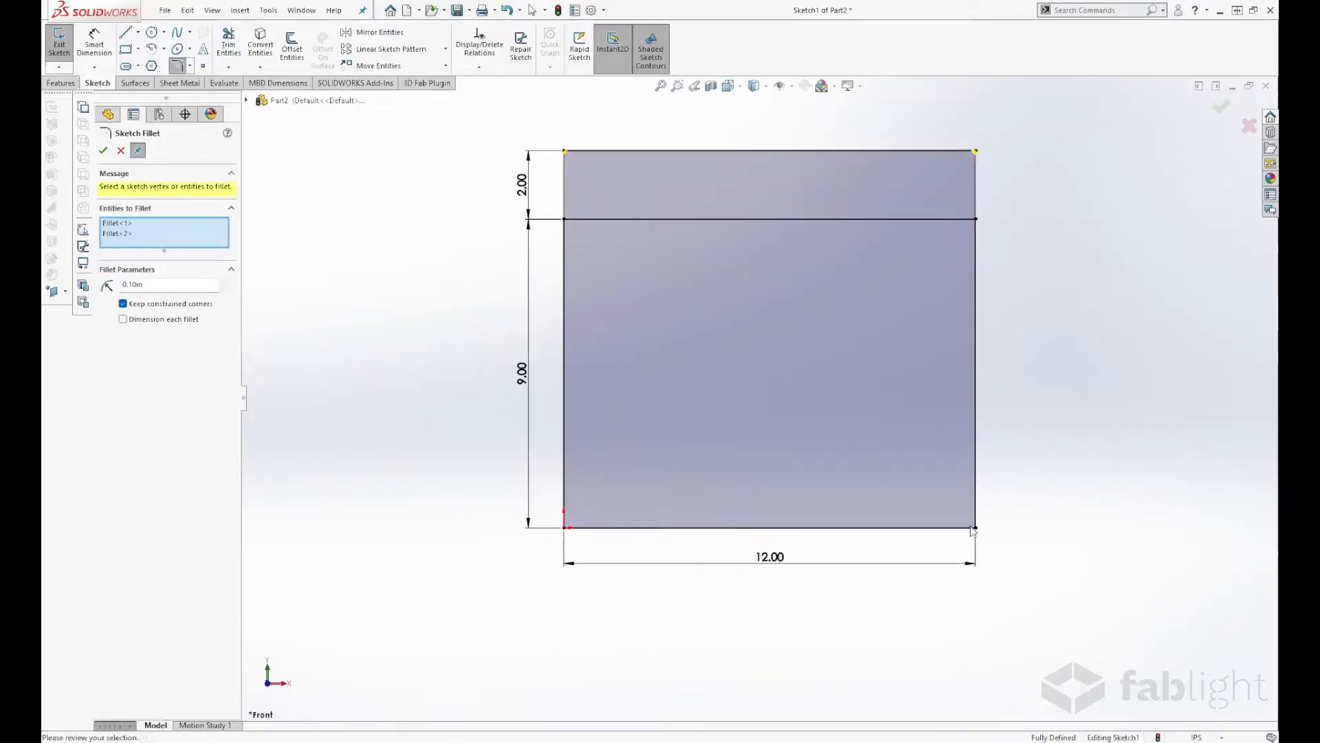
{"action": "left_click", "coordinate": [976, 529]}
{"action": "left_click", "coordinate": [564, 529]}
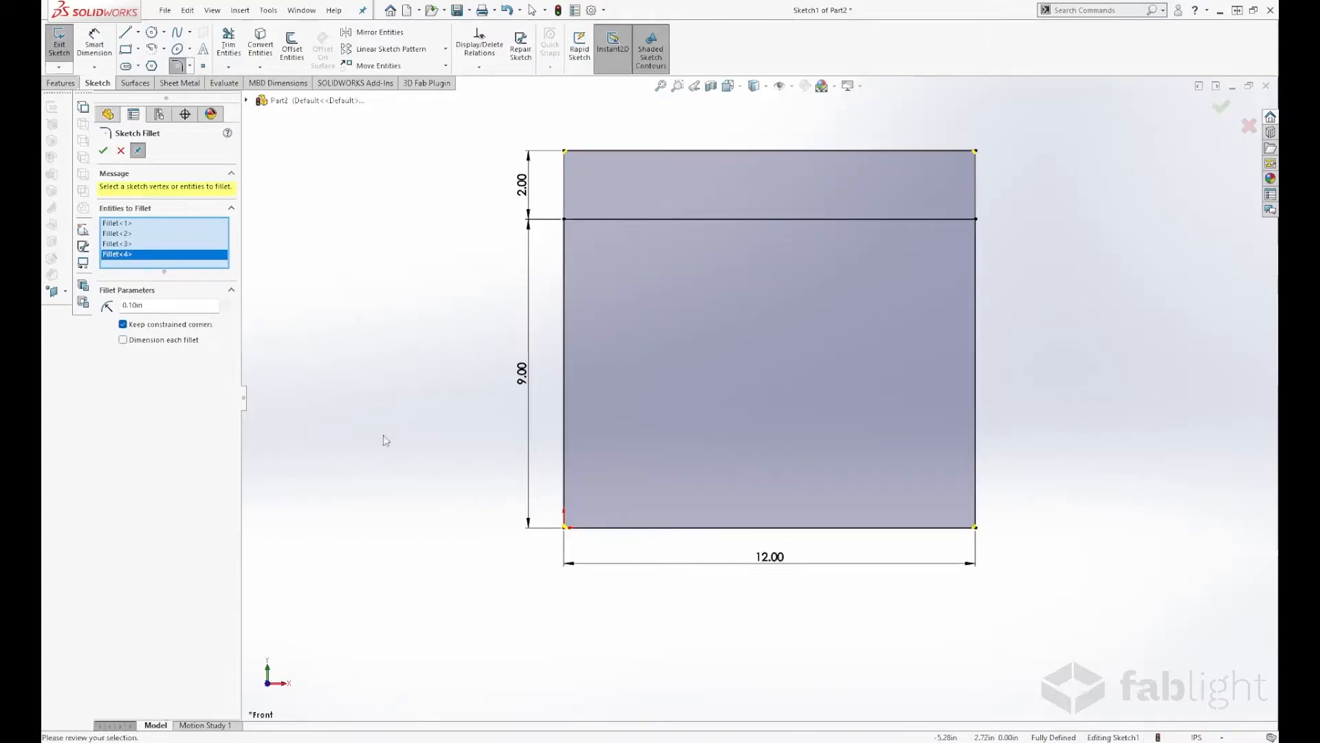
{"action": "left_click_drag", "start_coordinate": [163, 304], "coordinate": [106, 307]}
{"action": "type", "text": "1"}
{"action": "key", "text": "Return"}
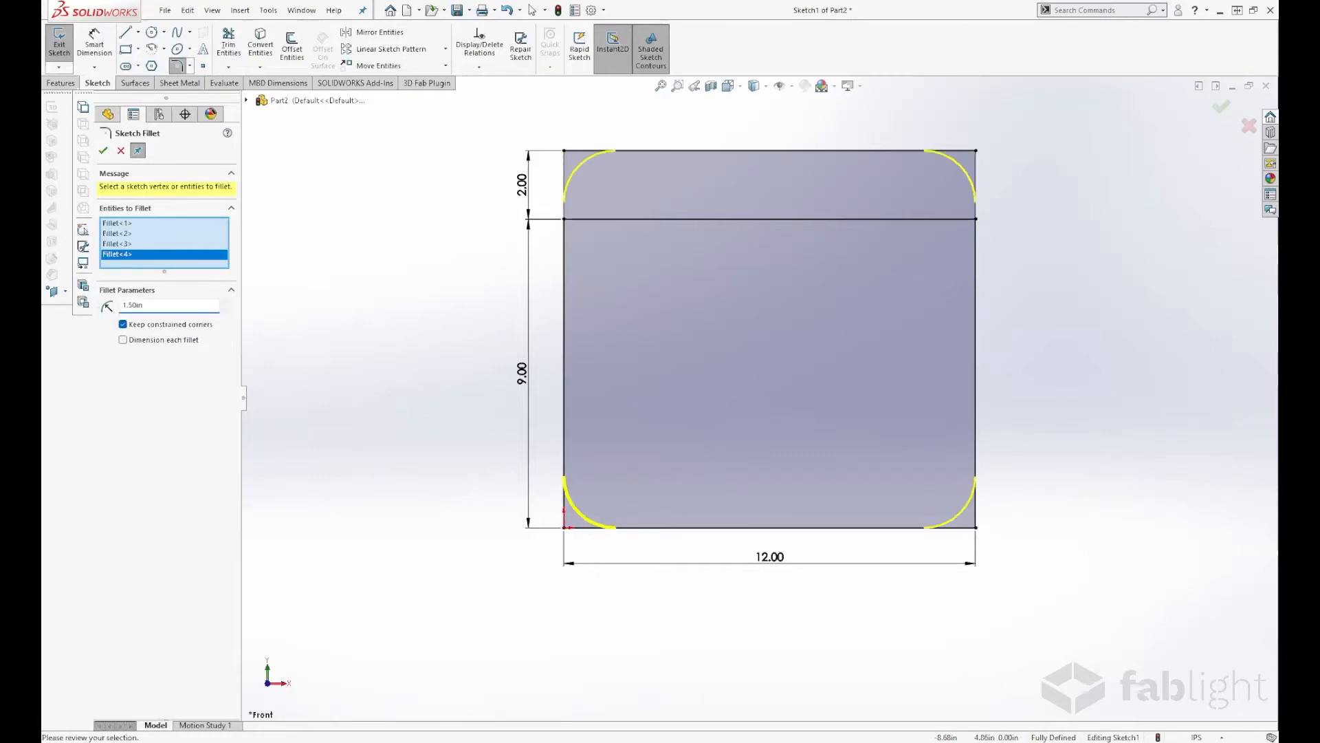
{"action": "left_click", "coordinate": [103, 150]}
Step: Draw a vertical construction line from the midpoint of the outline's upper edge to the midpoint of its lower edge
{"action": "key", "text": "l"}
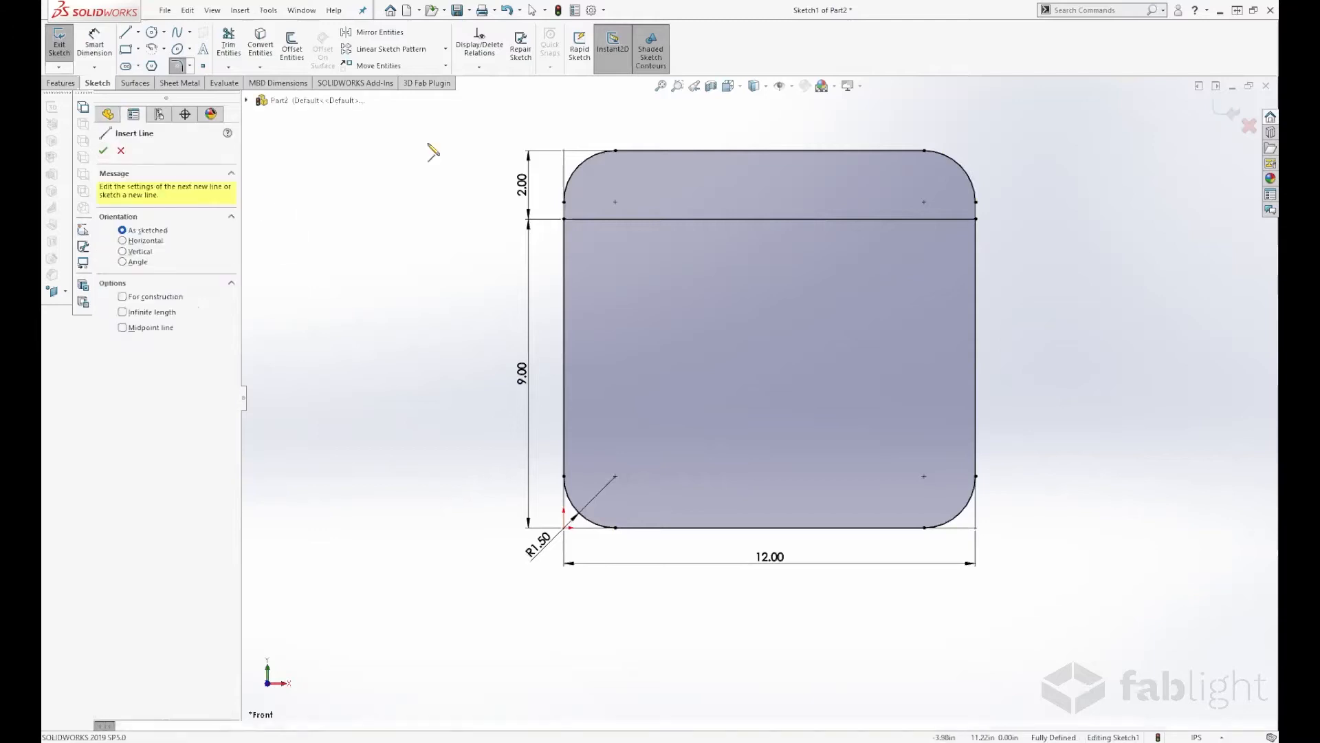
{"action": "left_click", "coordinate": [769, 150]}
{"action": "left_click", "coordinate": [769, 527]}
{"action": "key", "text": "Escape"}
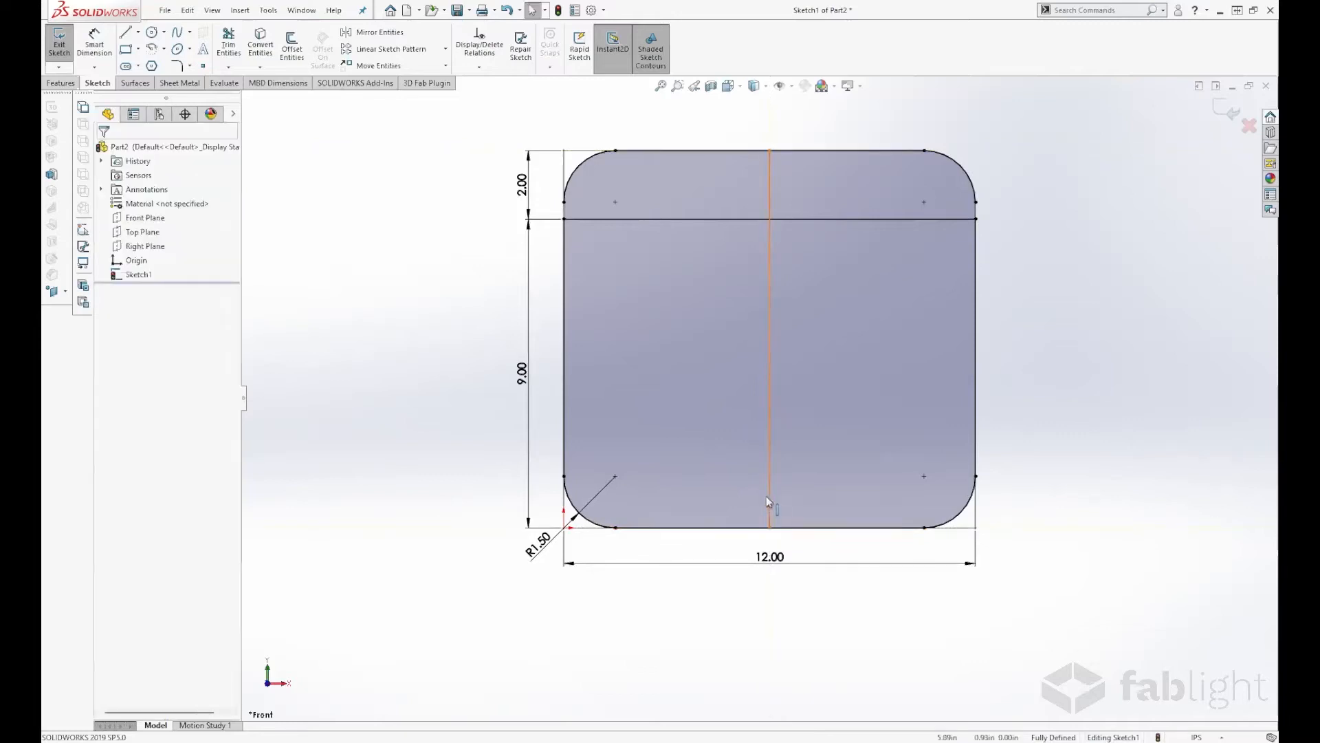
{"action": "left_click", "coordinate": [769, 467]}
{"action": "left_click", "coordinate": [820, 457]}
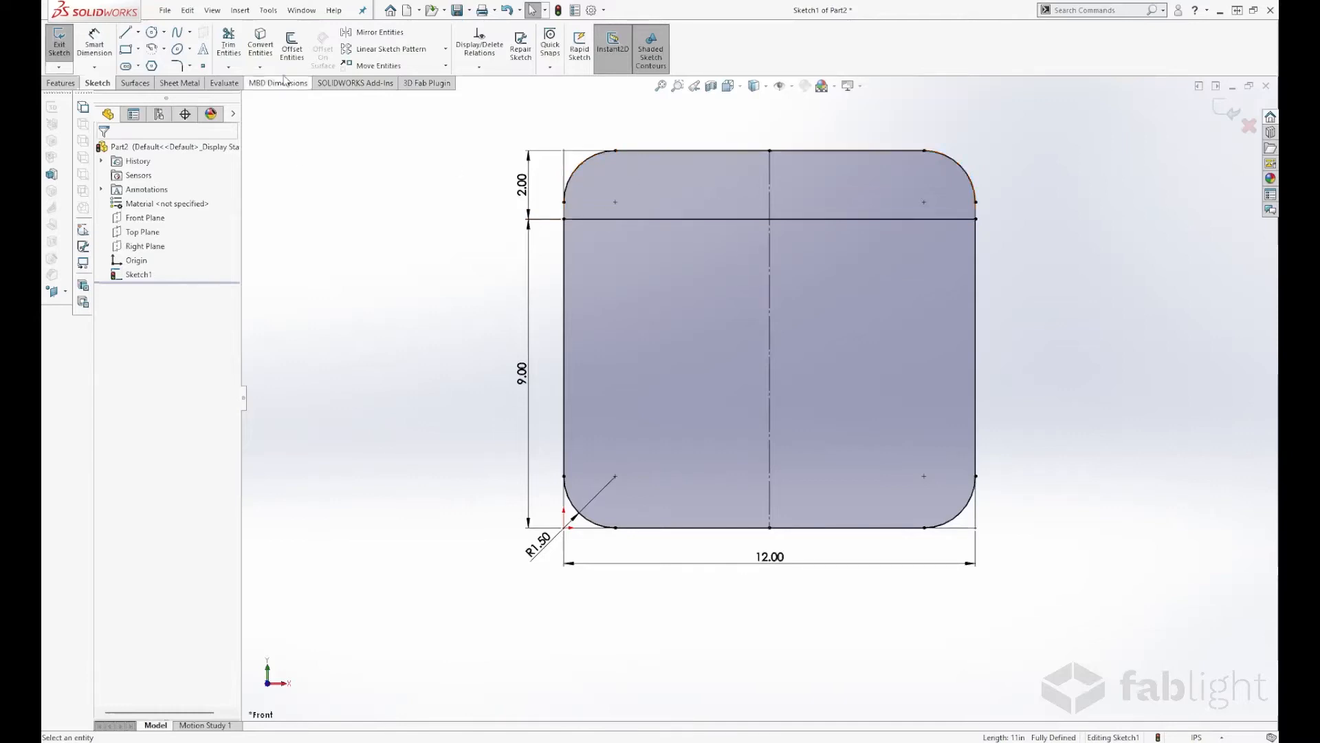
Step: Offset the rounded outline above the horizontal dividing line inward by 0.50 in, with the whole chain selected
{"action": "left_click", "coordinate": [291, 48]}
{"action": "left_click", "coordinate": [575, 177]}
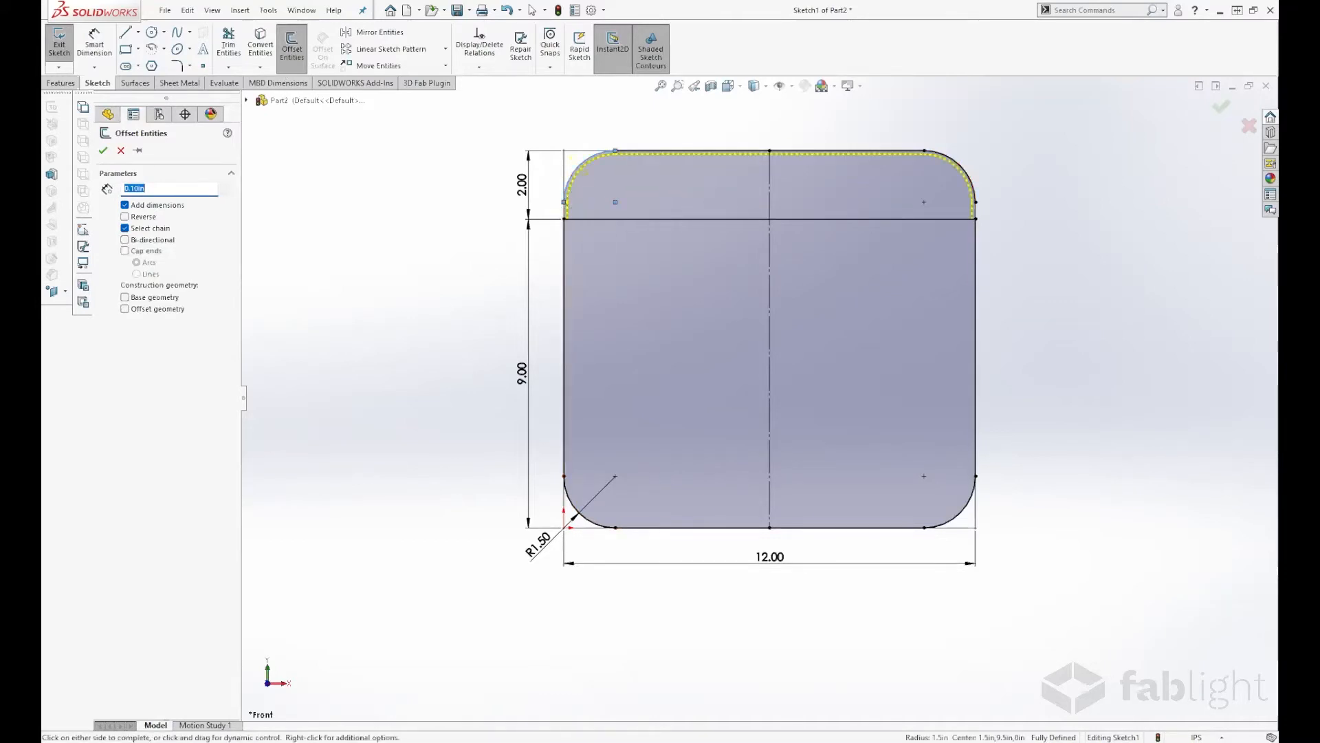
{"action": "type", "text": ".5"}
{"action": "key", "text": "Return"}
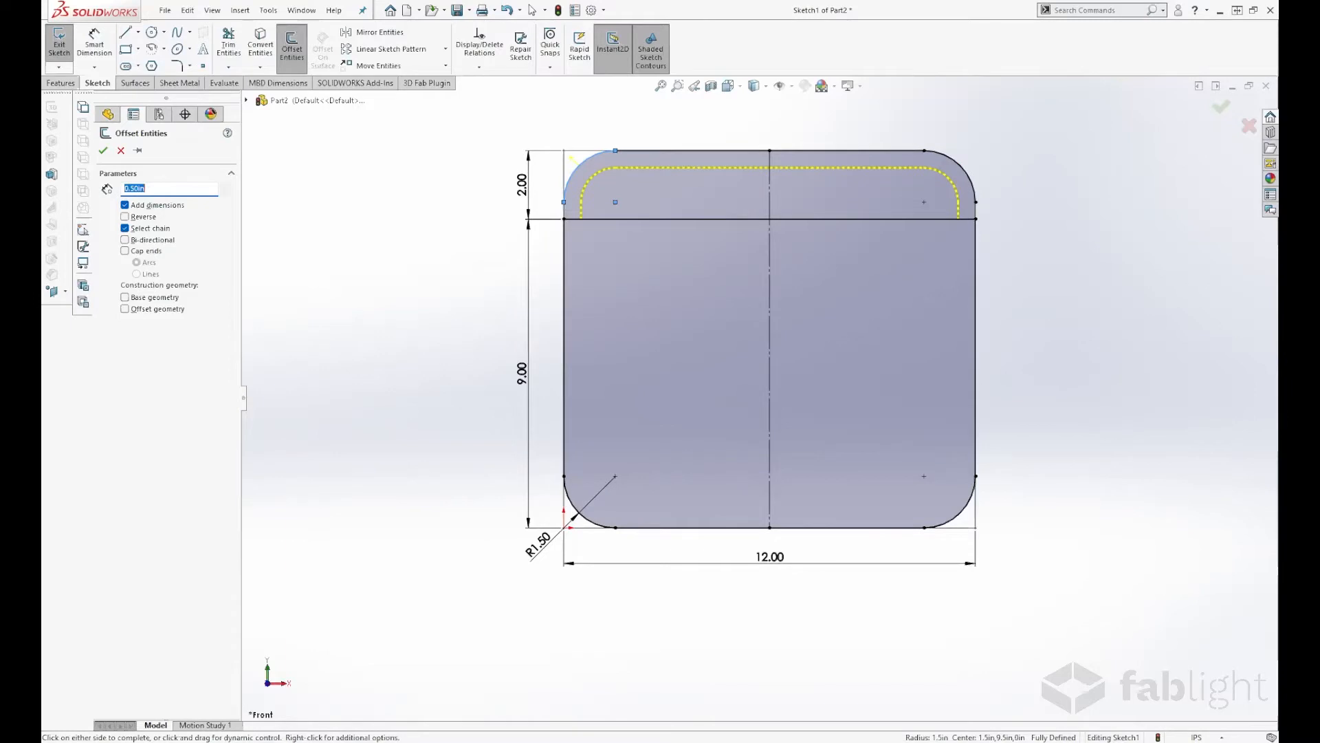
{"action": "left_click", "coordinate": [103, 152]}
Step: Offset the horizontal dividing line upward by 0.125 in using the reversed direction
{"action": "left_click", "coordinate": [666, 219]}
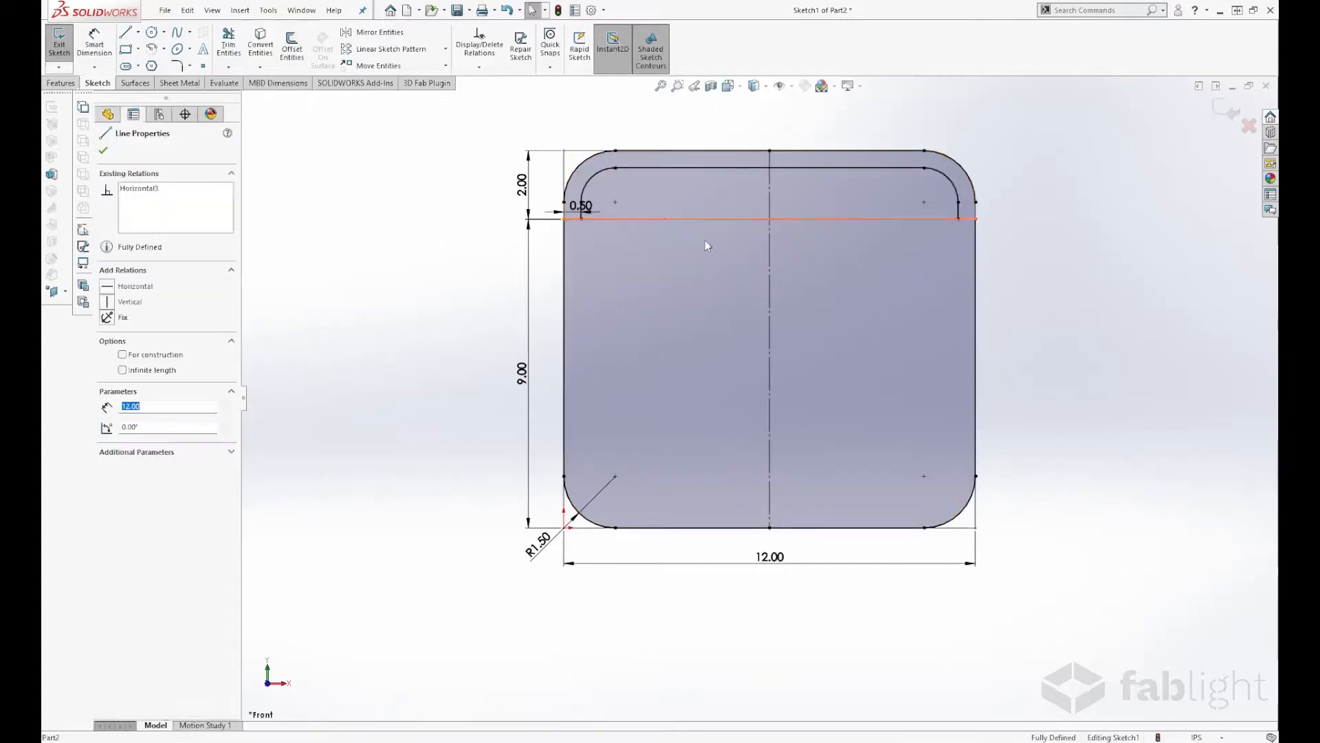
{"action": "left_click", "coordinate": [291, 45]}
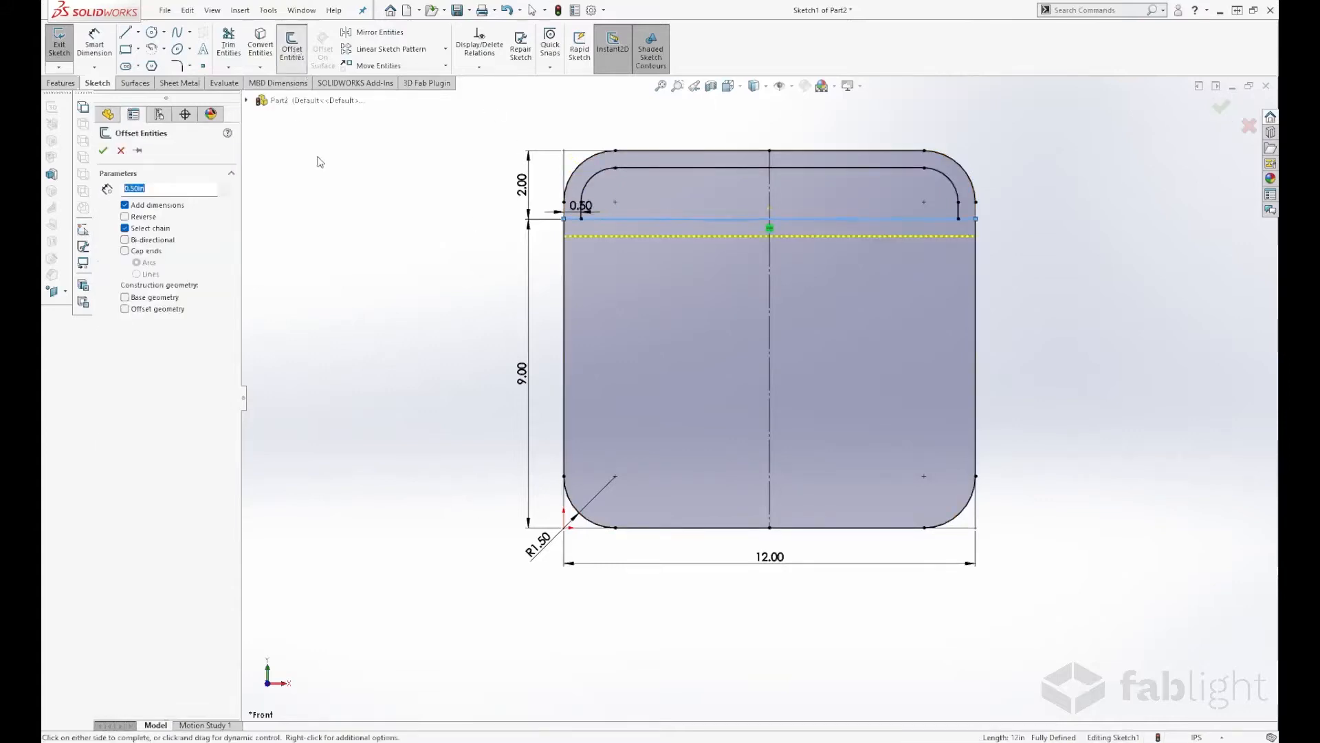
{"action": "key", "text": "BackSpace"}
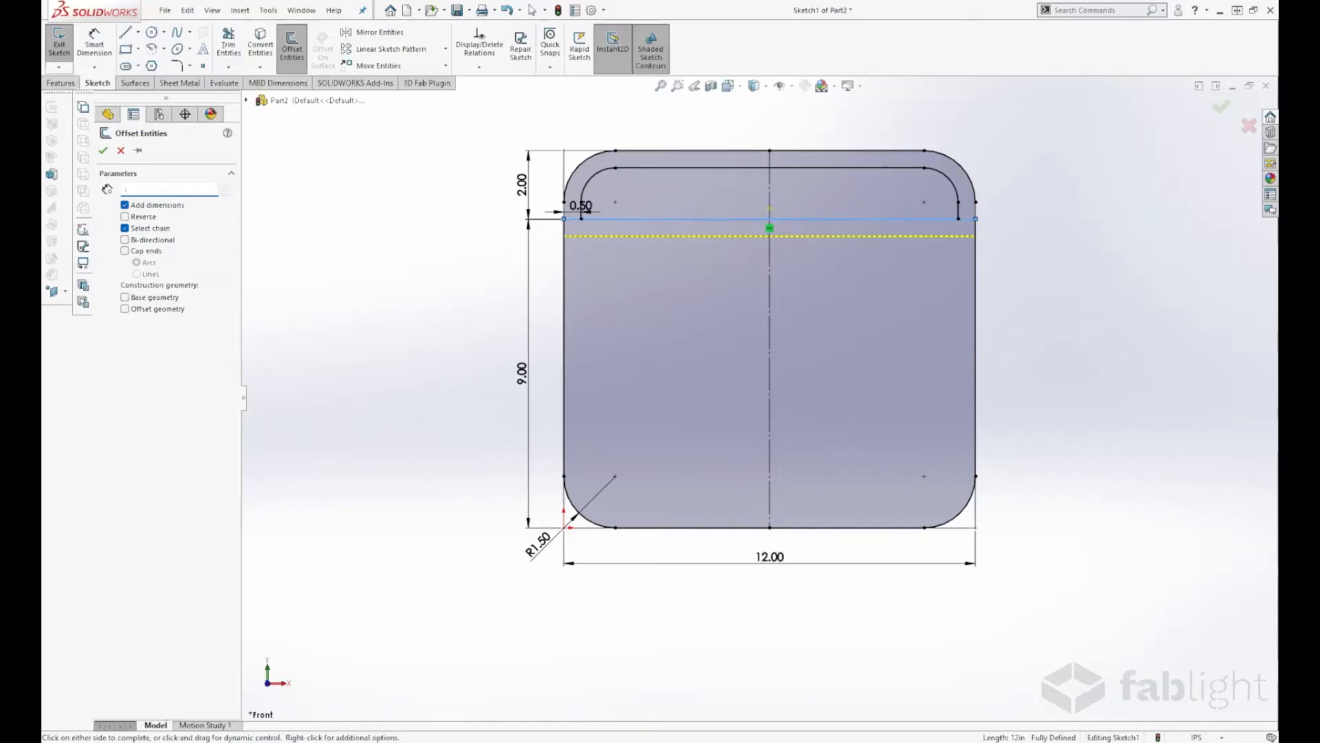
{"action": "key", "text": "Return"}
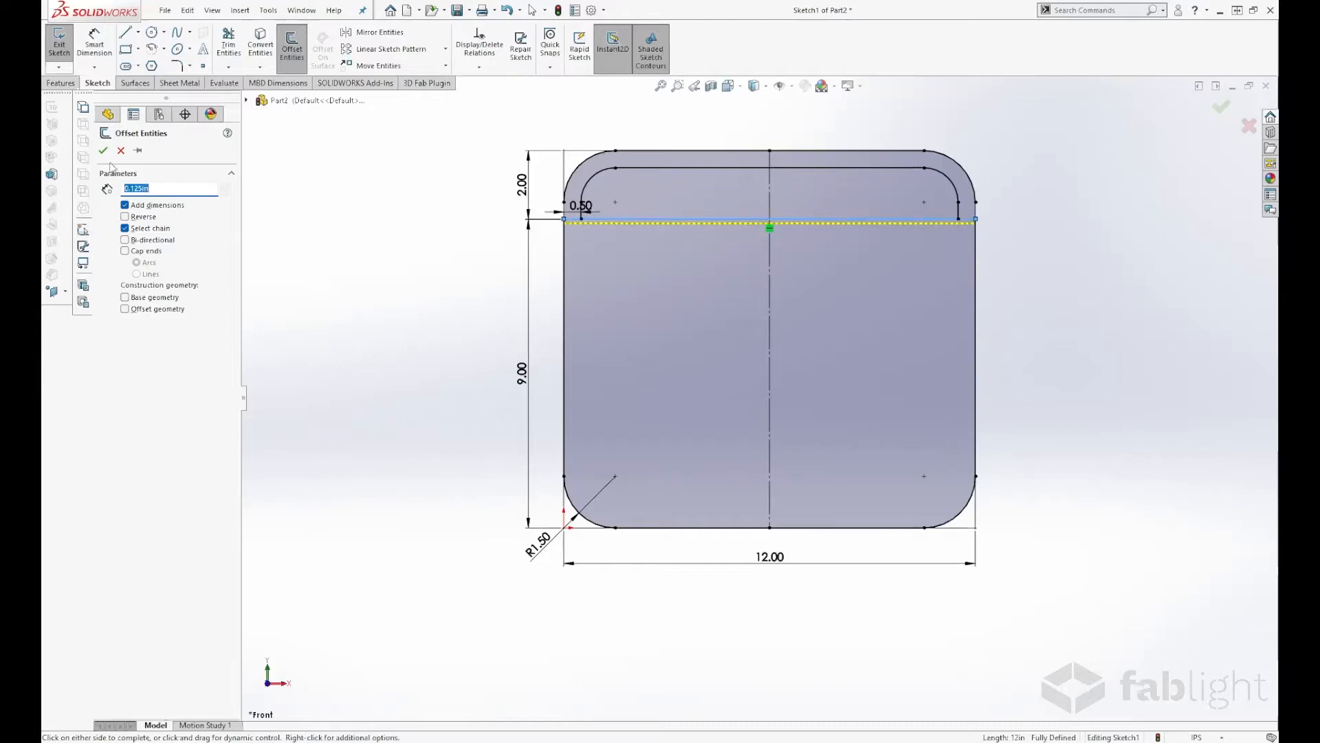
{"action": "left_click", "coordinate": [125, 217]}
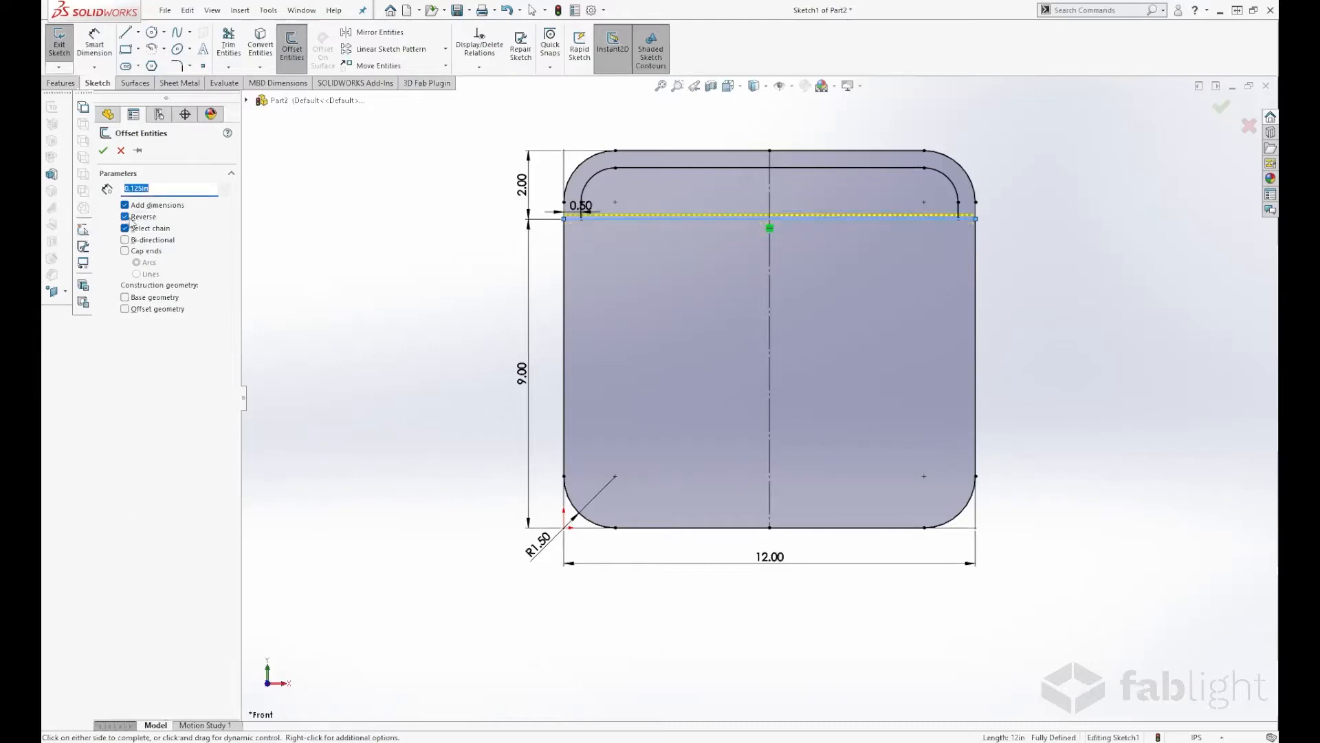
{"action": "left_click", "coordinate": [104, 153]}
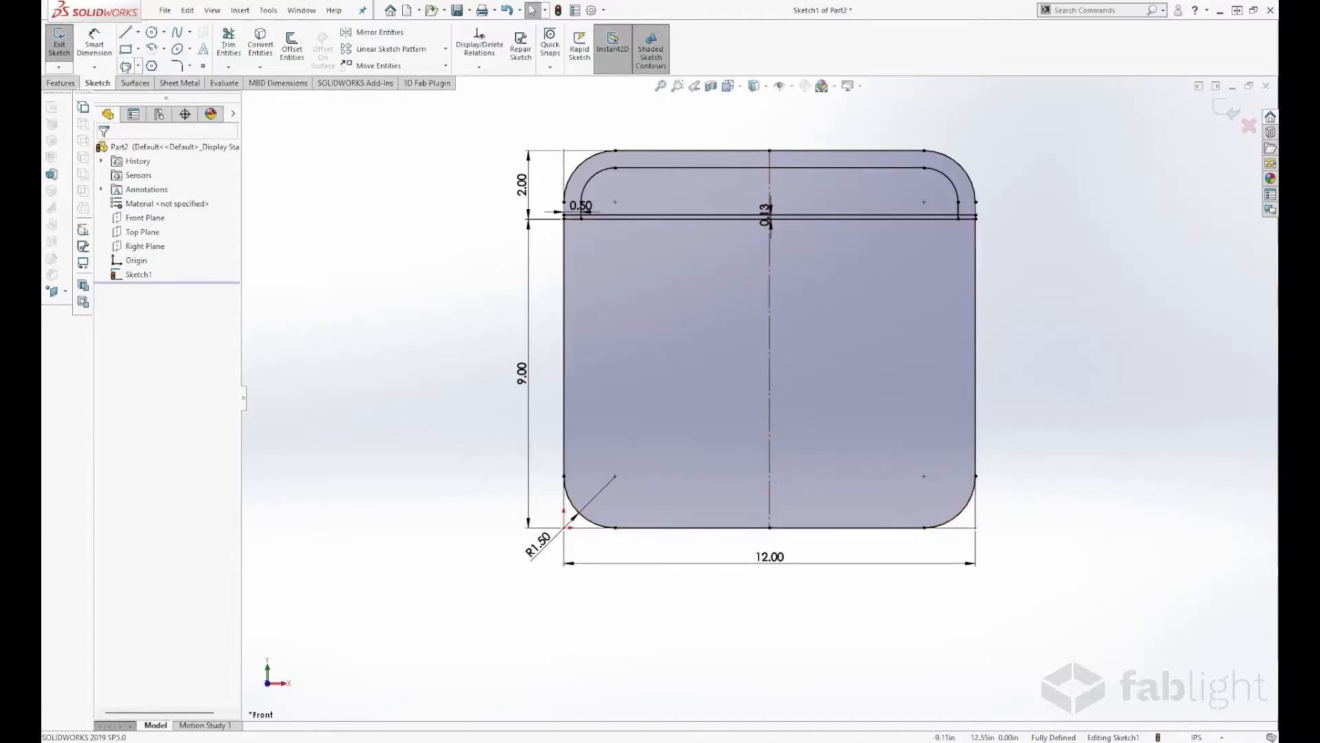
{"action": "left_click", "coordinate": [125, 48]}
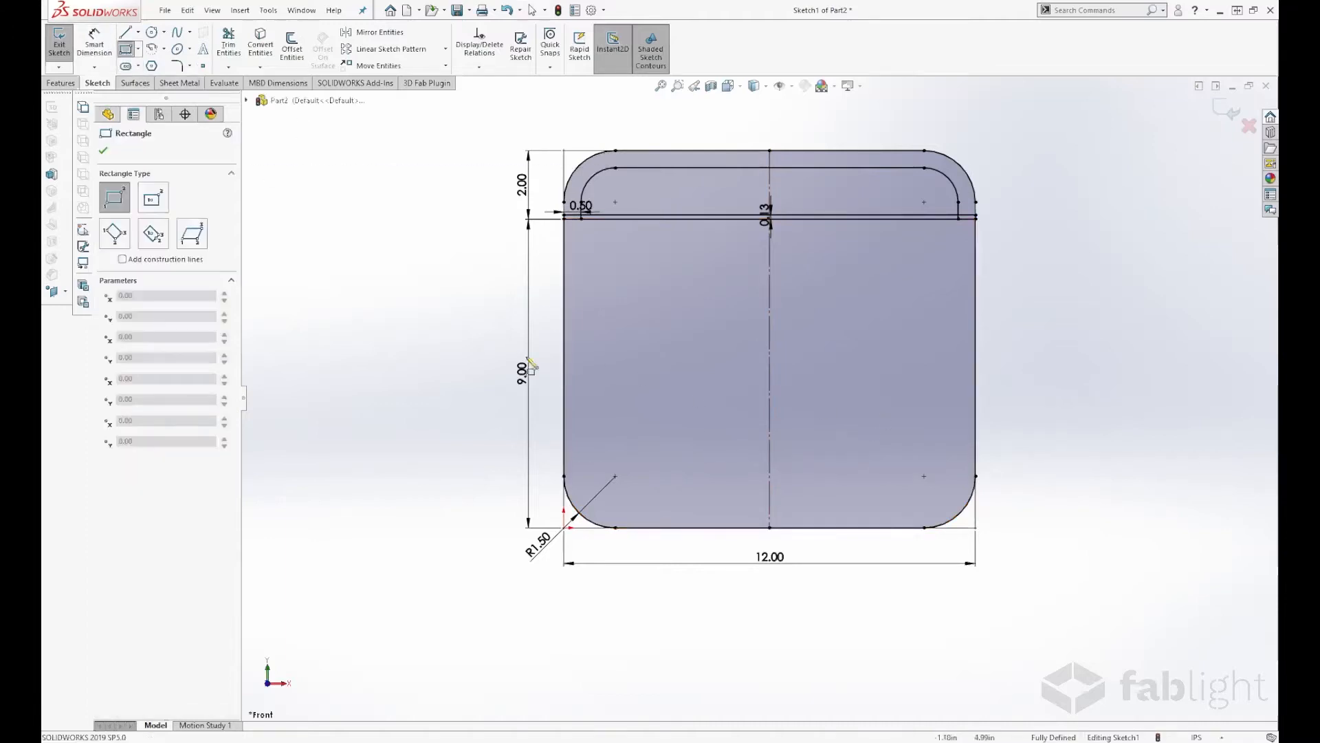
{"action": "left_click", "coordinate": [718, 454]}
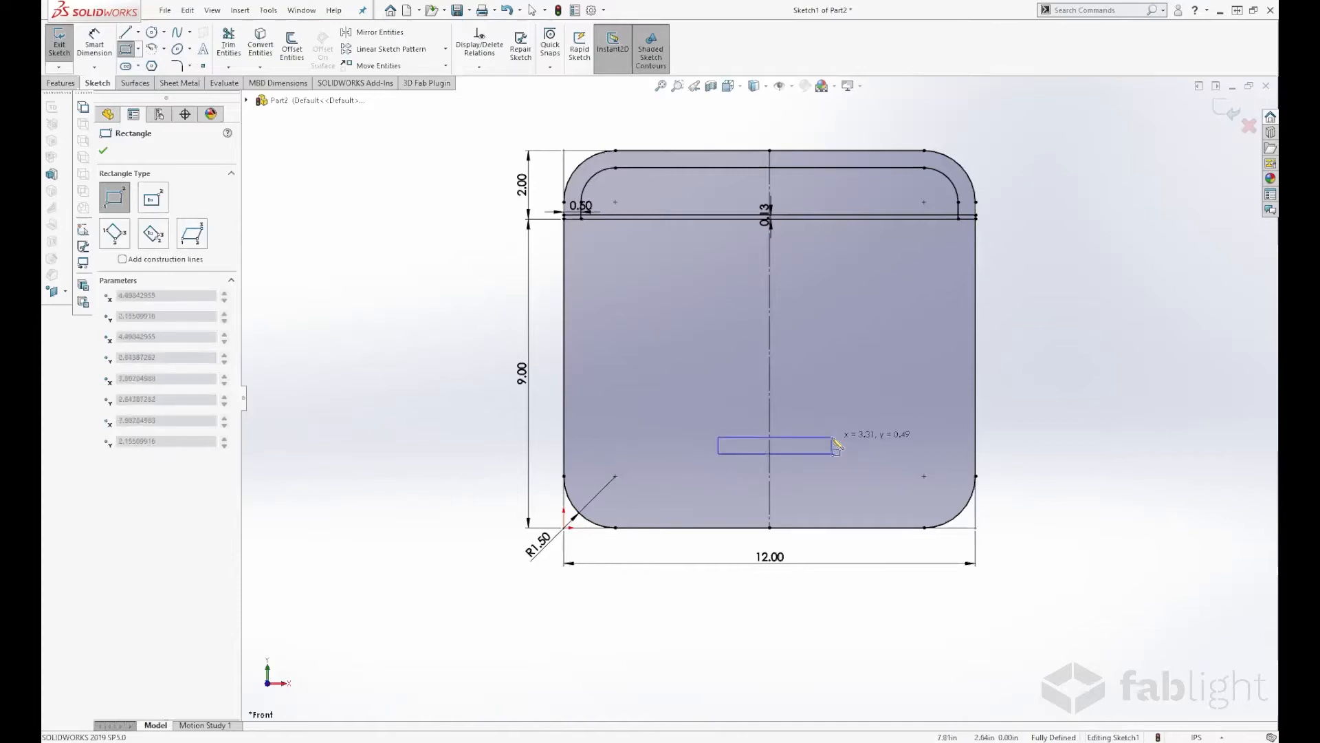
{"action": "key", "text": "Escape"}
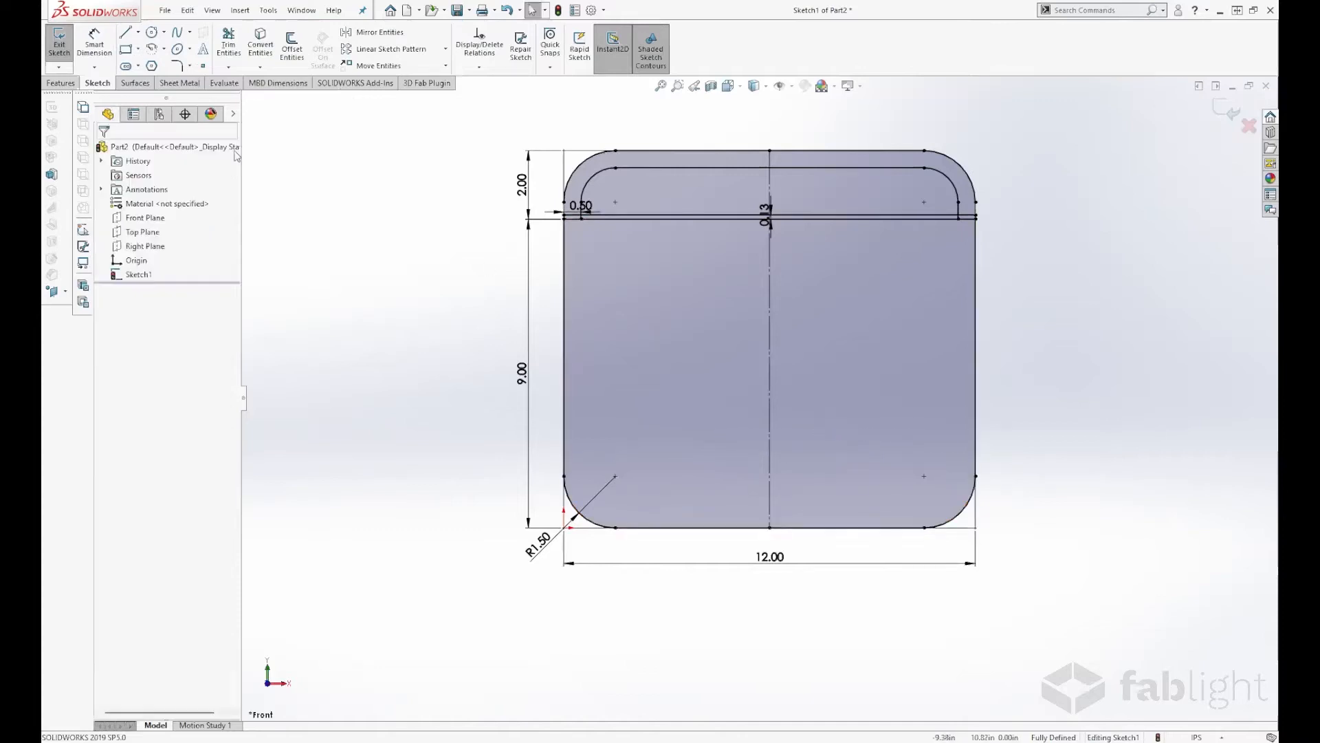
Step: Sketch a center rectangle about 4.44 in wide on the vertical centerline, near the outline's lower edge
{"action": "left_click", "coordinate": [155, 81]}
{"action": "left_click", "coordinate": [769, 461]}
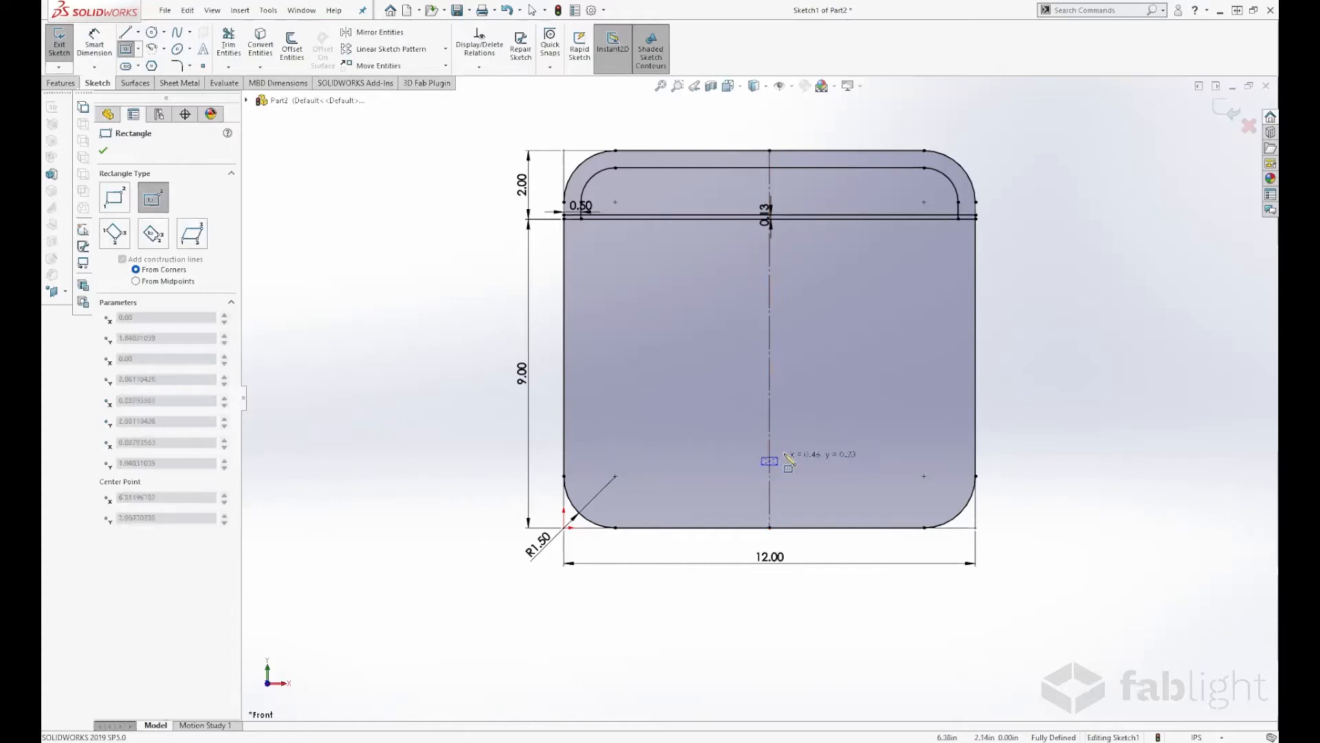
{"action": "left_click", "coordinate": [846, 470]}
{"action": "key", "text": "Escape"}
Step: Dimension the lower center rectangle's width at 2.00 in
{"action": "left_click", "coordinate": [802, 473]}
{"action": "left_click", "coordinate": [894, 416]}
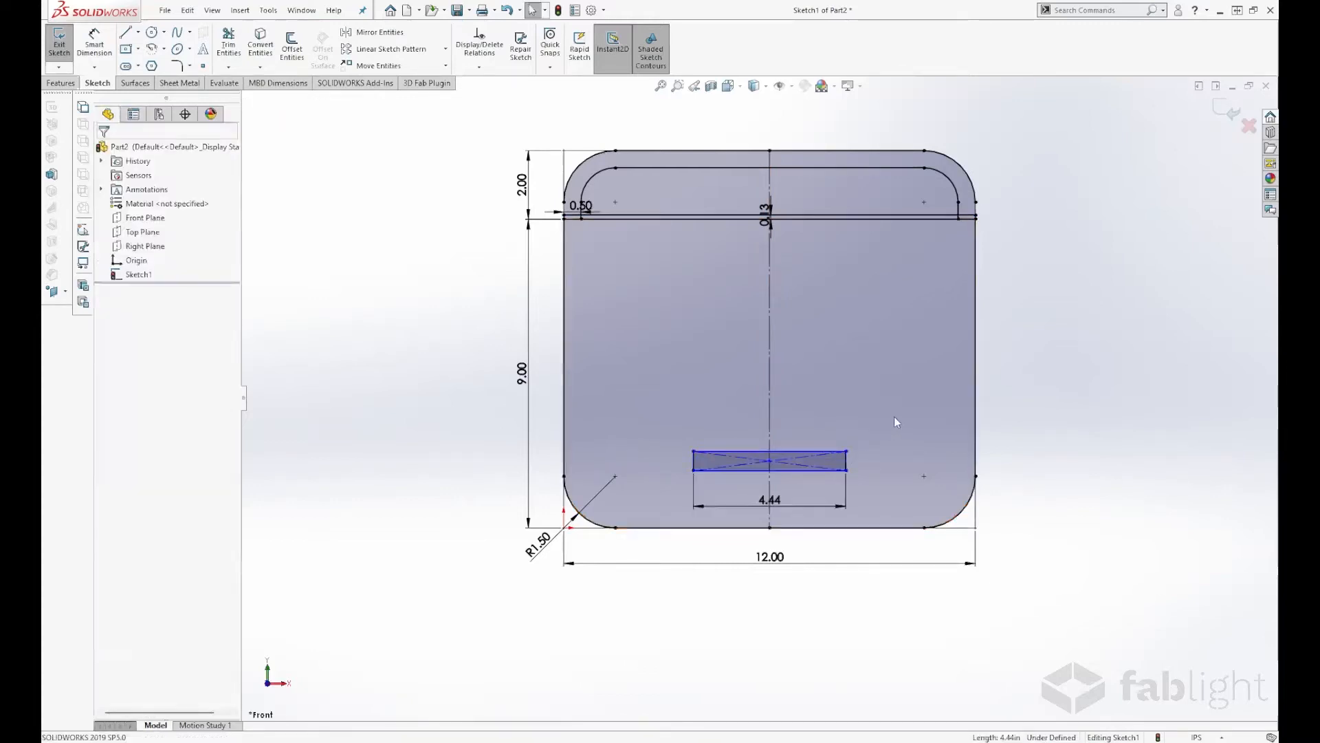
{"action": "type", "text": "2"}
{"action": "key", "text": "Return"}
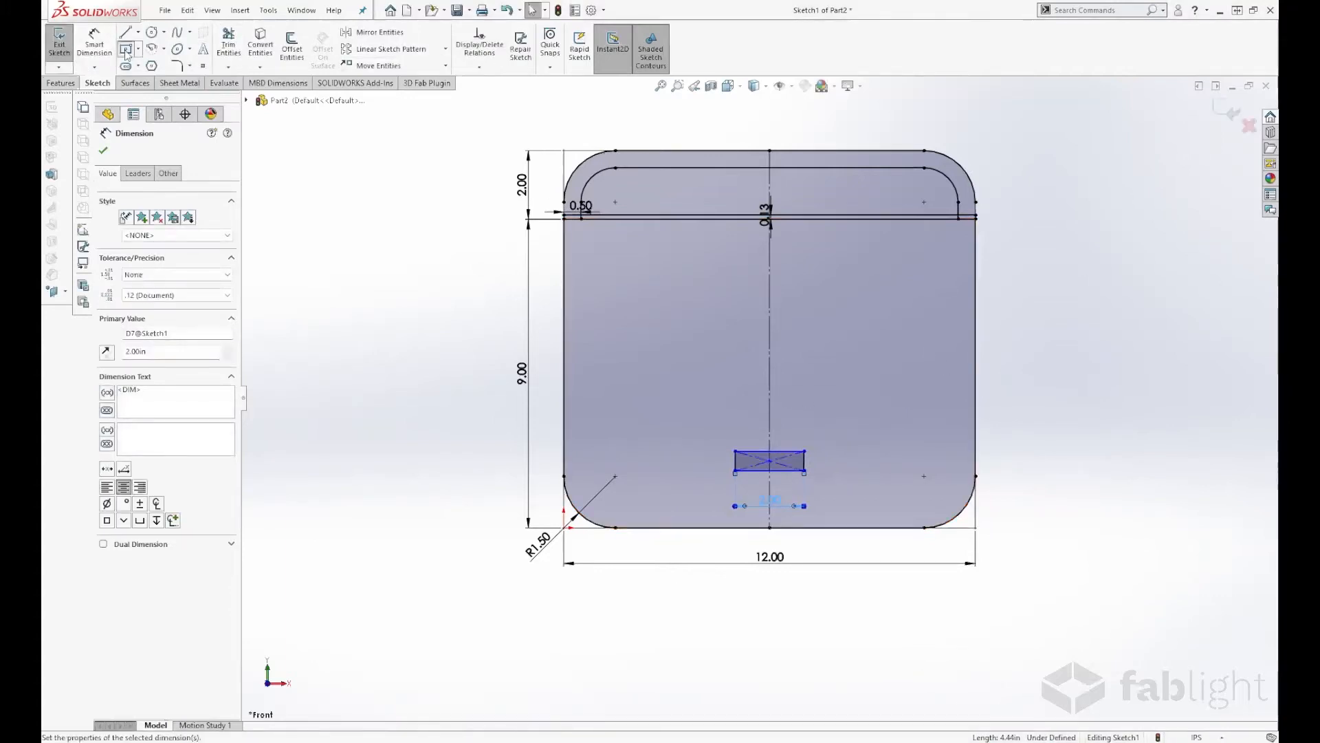
Step: Sketch a second center rectangle about 3.61 by 0.53 in on the centerline, above the 2 in wide rectangle
{"action": "left_click", "coordinate": [125, 50]}
{"action": "left_click", "coordinate": [769, 399]}
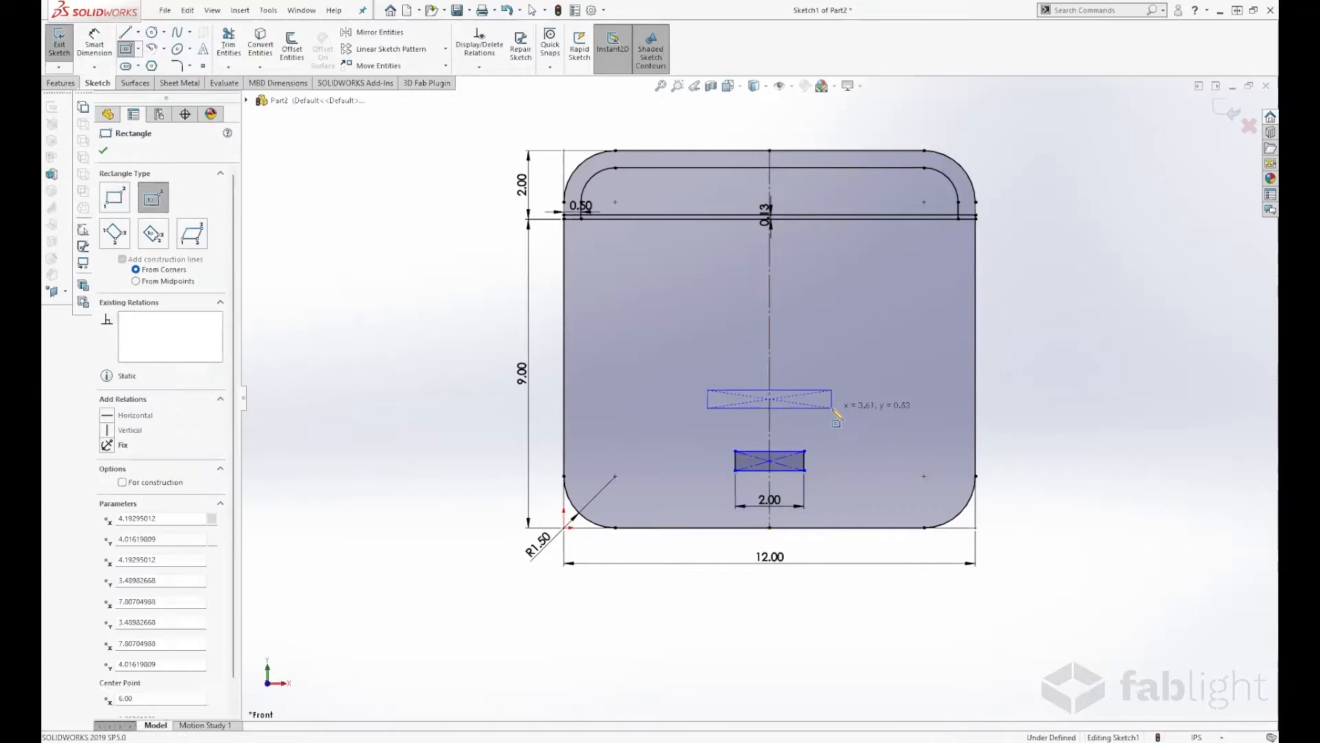
{"action": "left_click", "coordinate": [832, 409]}
{"action": "key", "text": "Escape"}
Step: Dimension the upper center rectangle's width at 3.00 in
{"action": "left_click", "coordinate": [831, 410]}
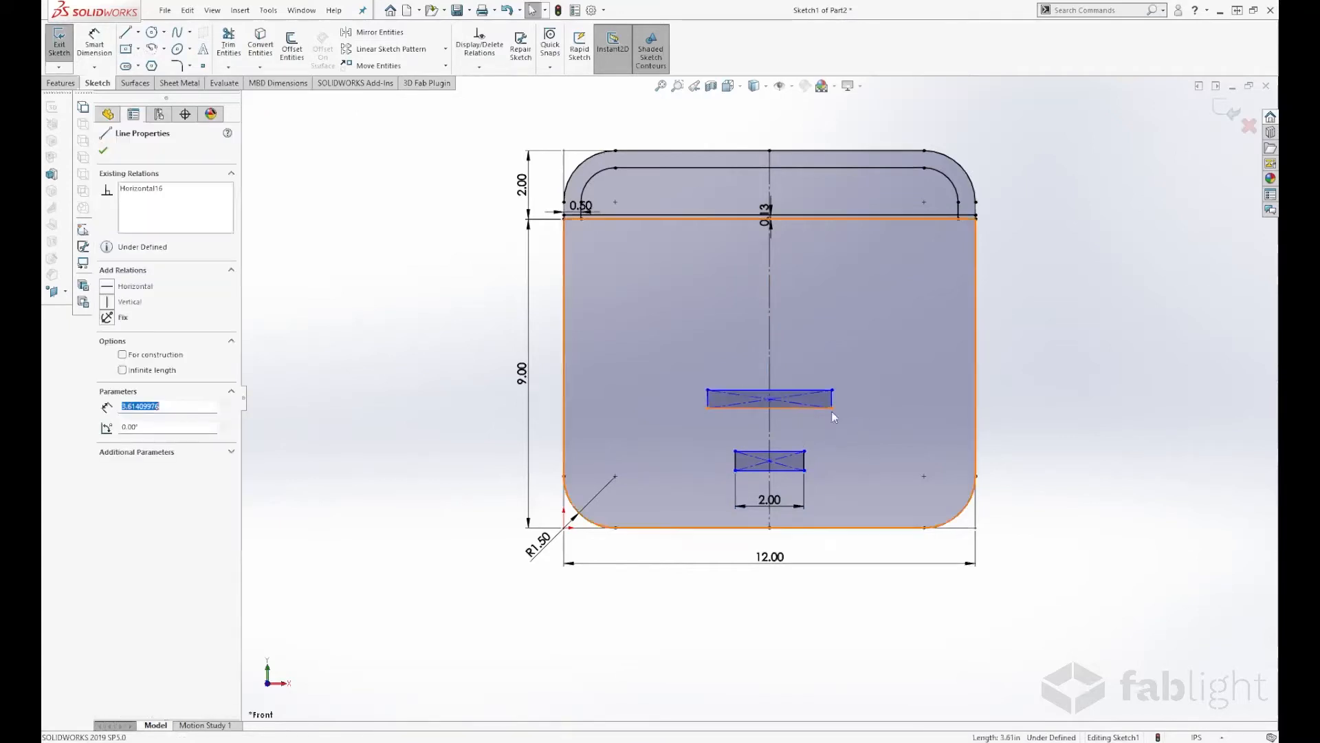
{"action": "left_click", "coordinate": [894, 358]}
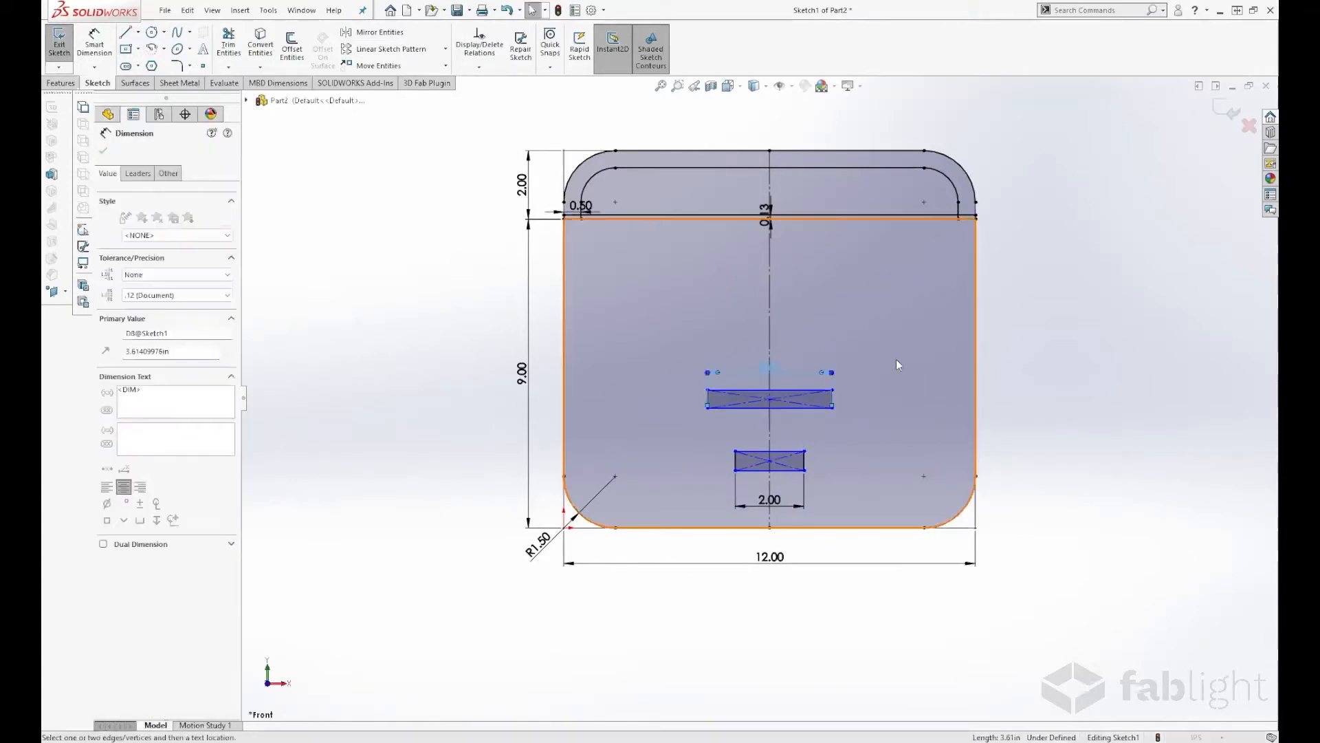
{"action": "type", "text": "3"}
{"action": "key", "text": "Return"}
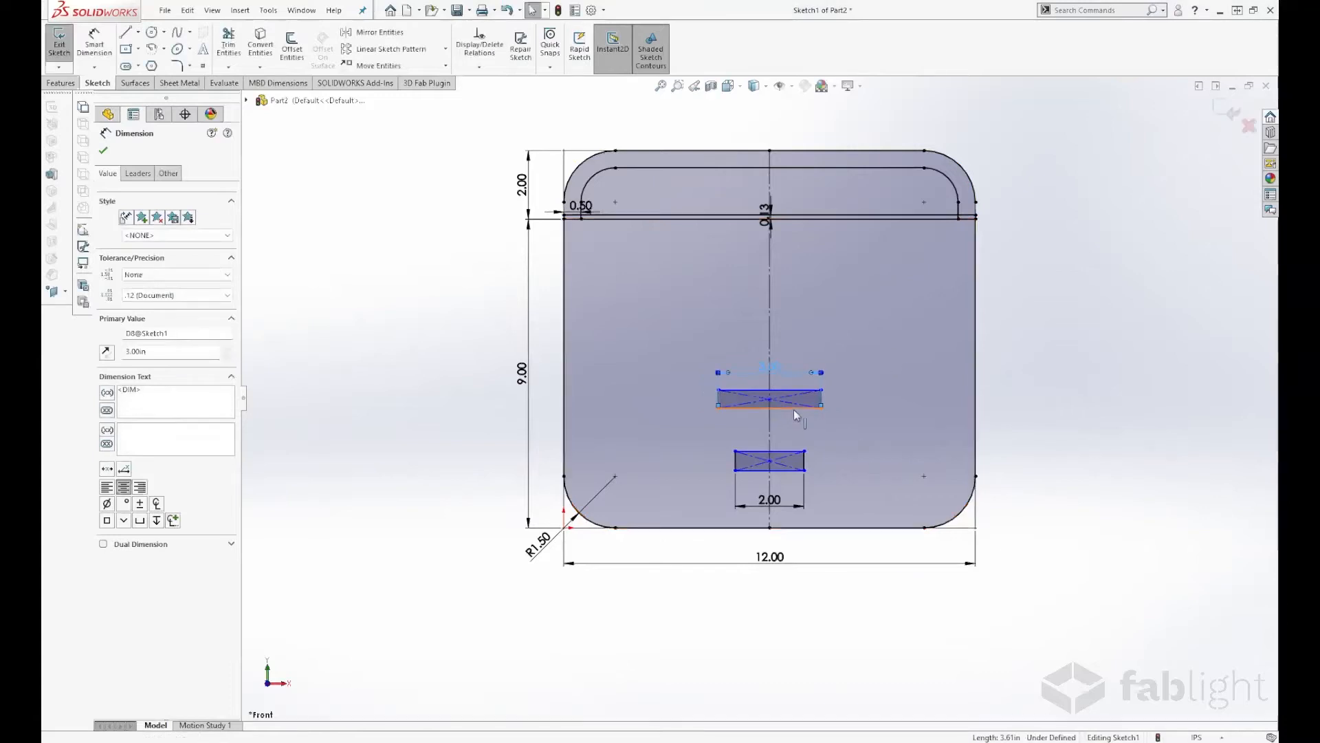
Step: Dimension the upper center rectangle's height at 0.1875 in
{"action": "scroll", "coordinate": [794, 411], "scroll_direction": "down", "scroll_amount": 5}
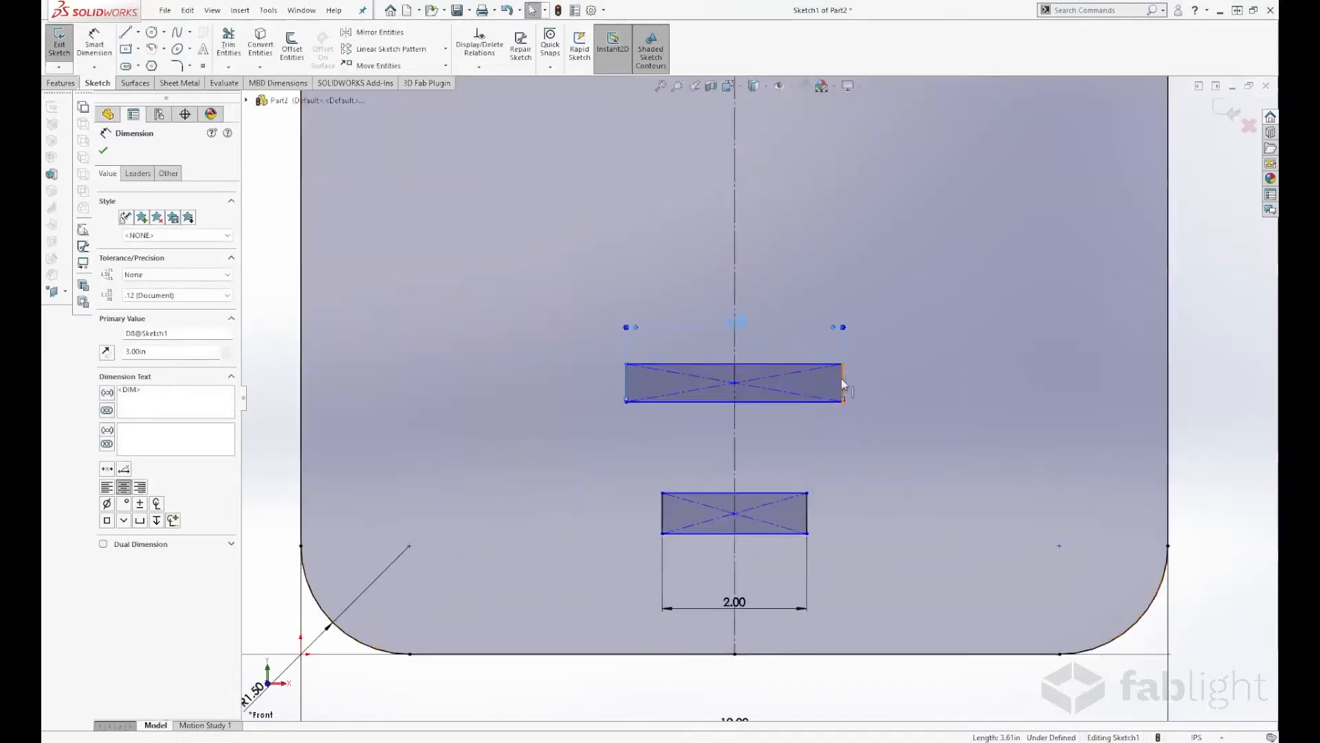
{"action": "left_click", "coordinate": [843, 382]}
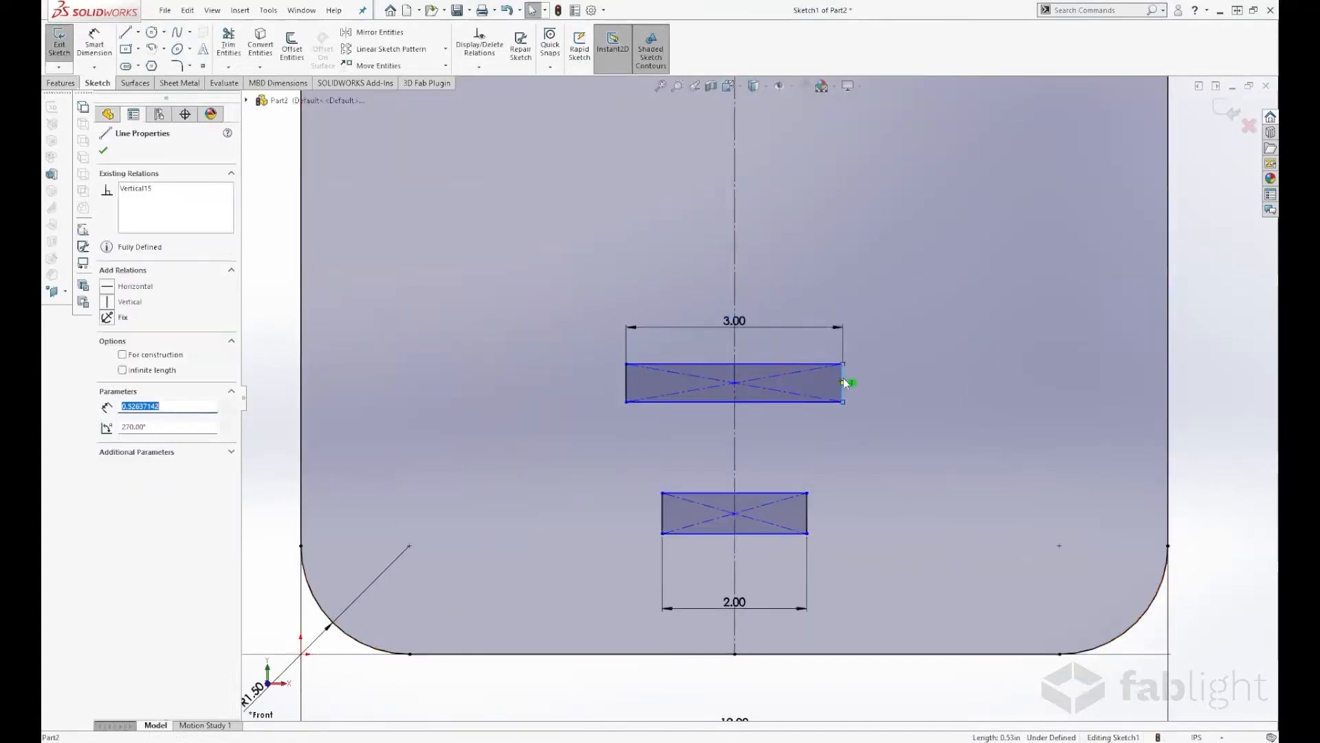
{"action": "left_click", "coordinate": [938, 319]}
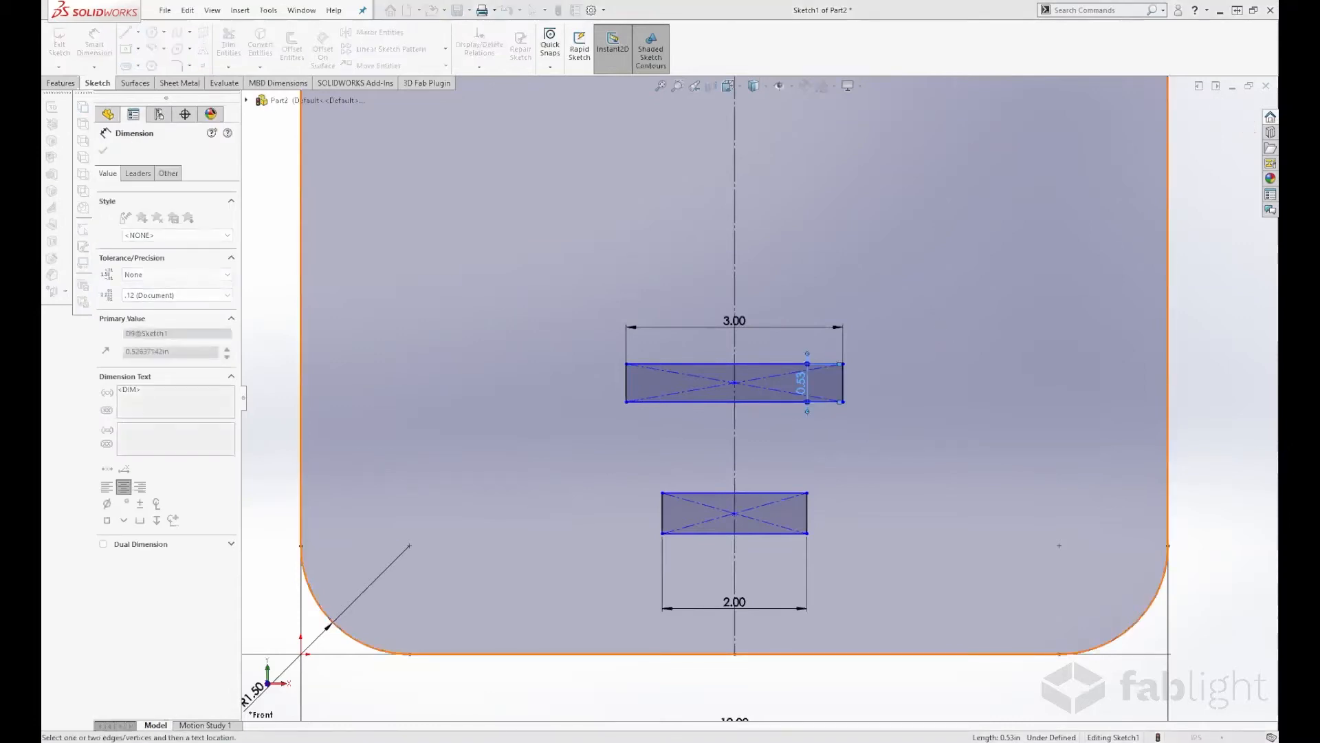
{"action": "key", "text": "Return"}
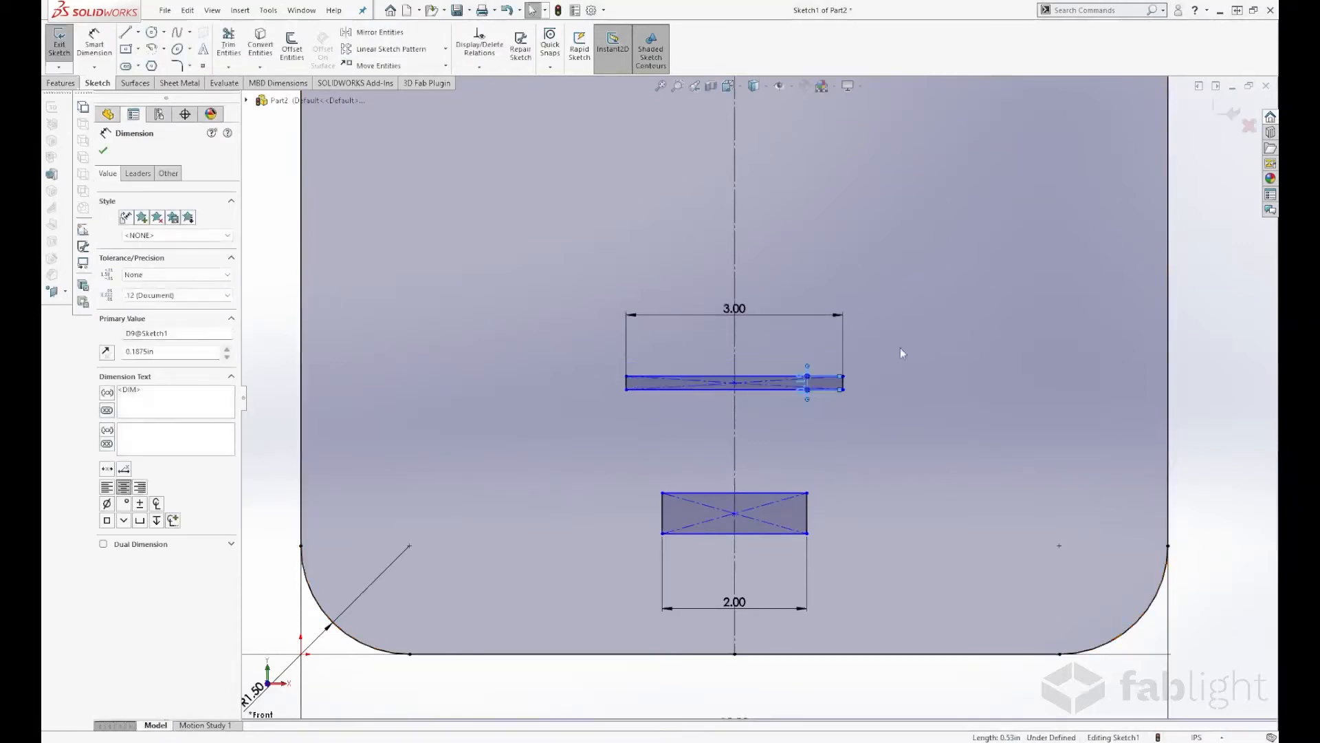
Step: Dimension the lower center rectangle's height at 0.1875 in
{"action": "left_click", "coordinate": [806, 514]}
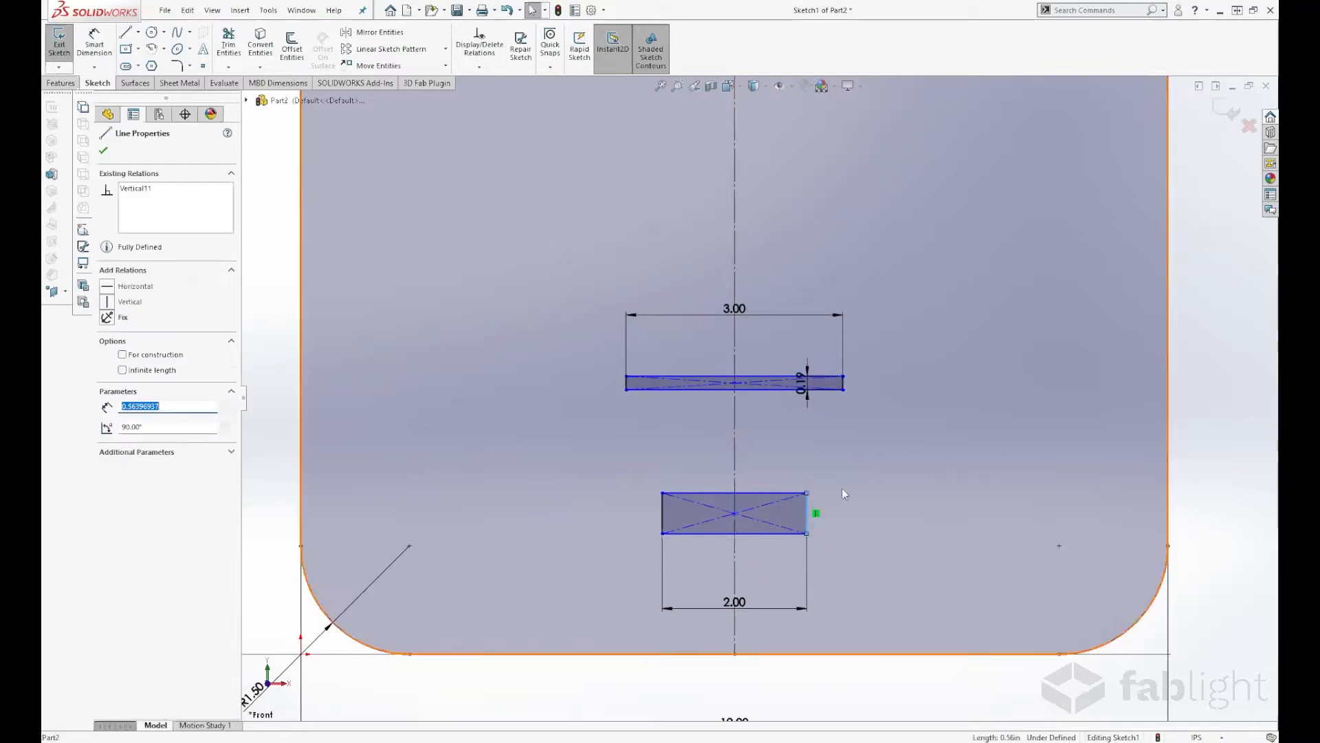
{"action": "left_click", "coordinate": [902, 454]}
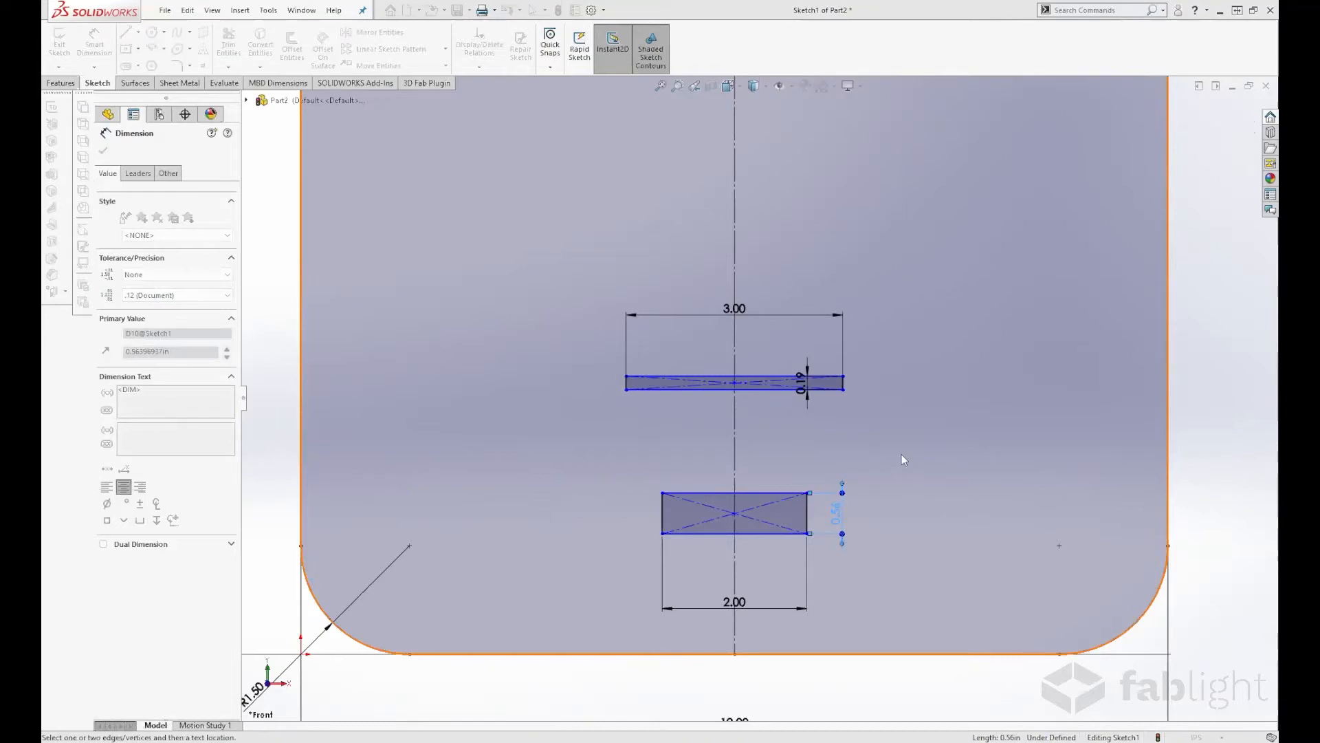
{"action": "key", "text": "Return"}
{"action": "key", "text": "Escape"}
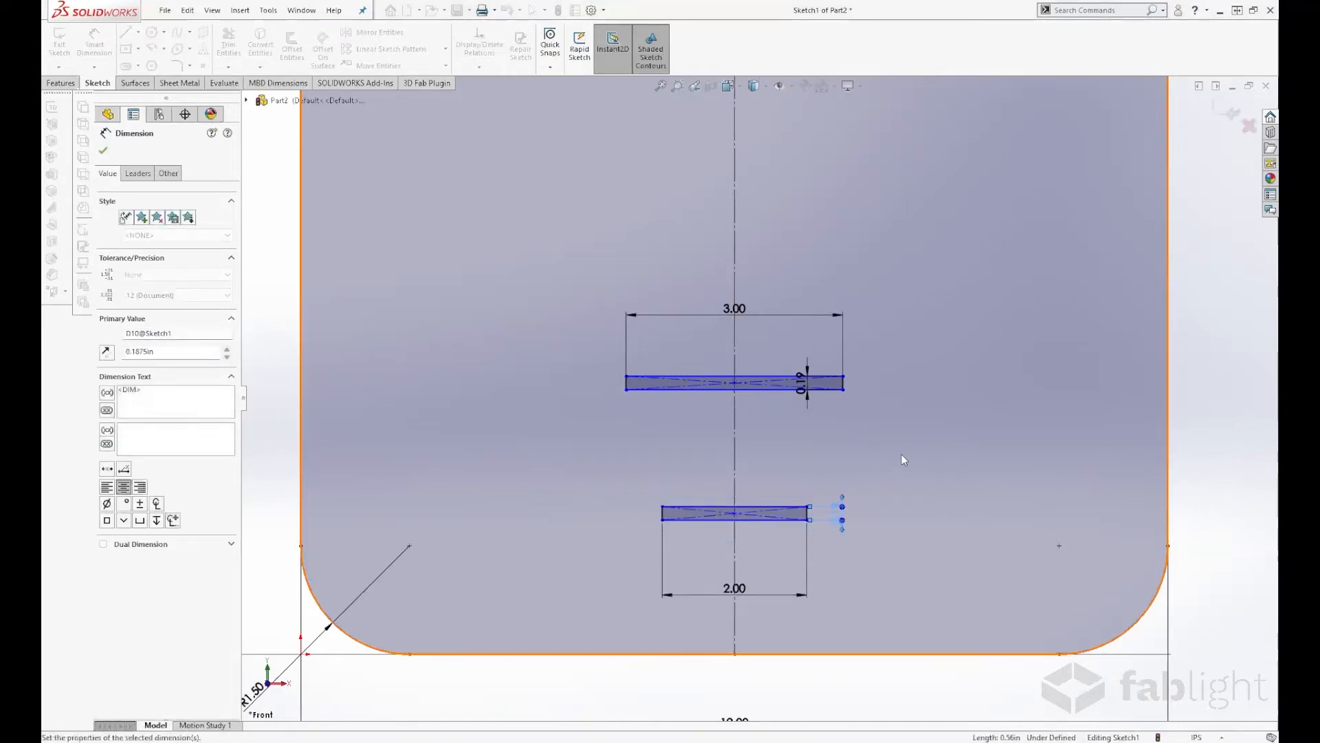
Step: Make the lower rectangle's top edge collinear with the upper rectangle's bottom edge
{"action": "left_click", "coordinate": [757, 511]}
{"action": "left_click", "coordinate": [765, 390], "text": "ctrl"}
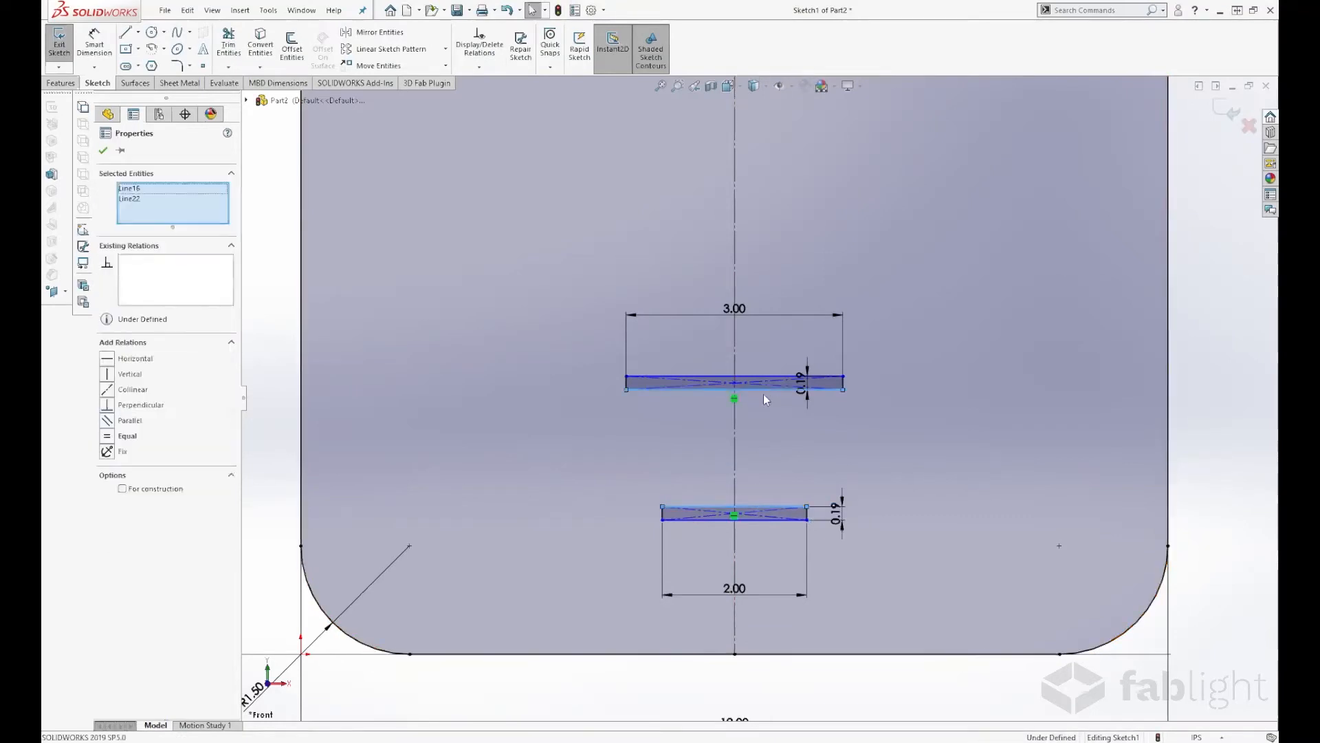
{"action": "left_click", "coordinate": [834, 341]}
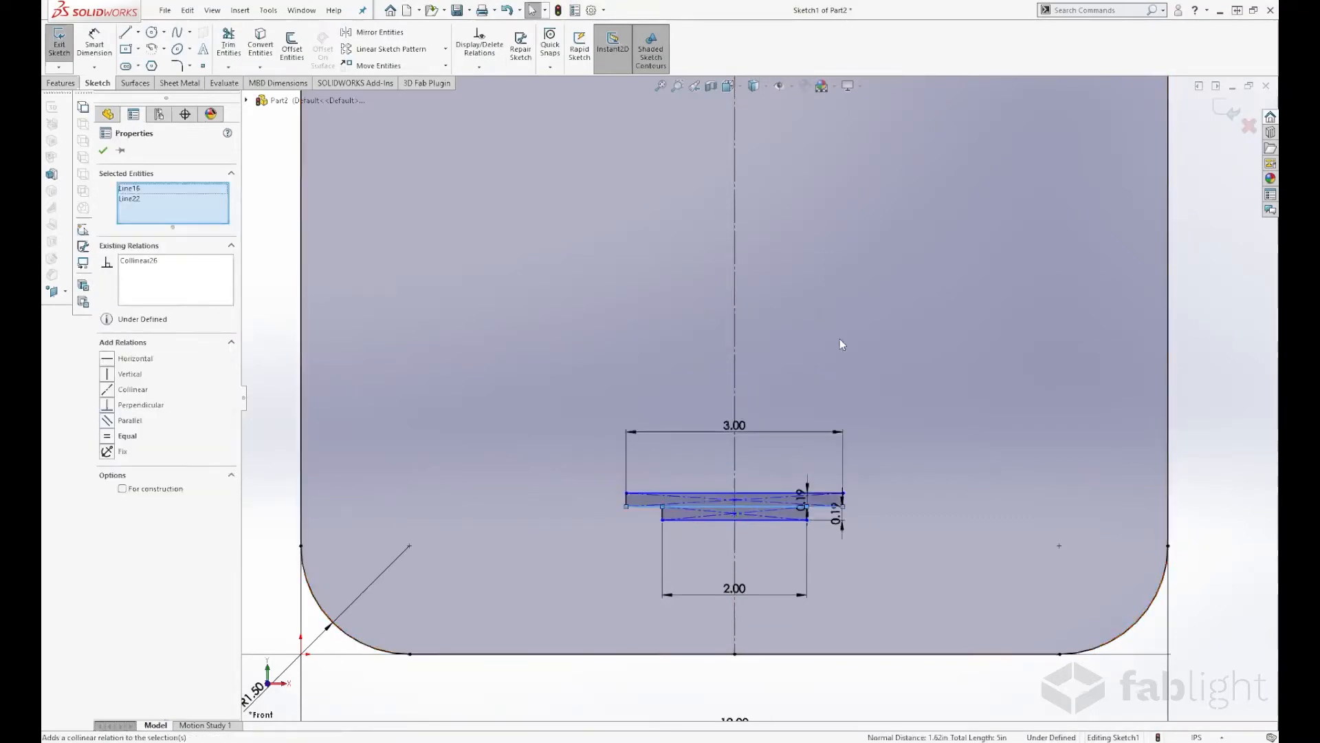
{"action": "left_click", "coordinate": [648, 687]}
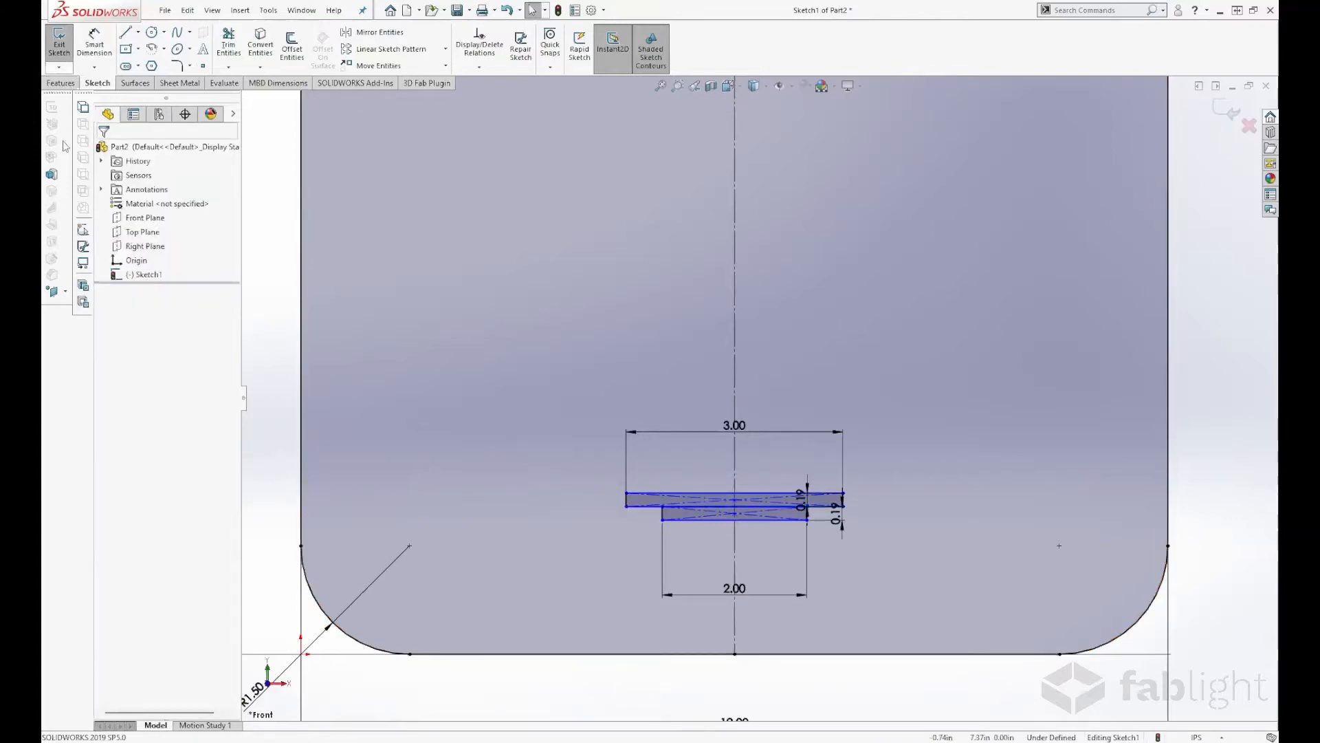
Step: Dimension the distance from the outline's bottom edge to the 2 in wide rectangle's bottom edge at 3 in
{"action": "left_click", "coordinate": [95, 45]}
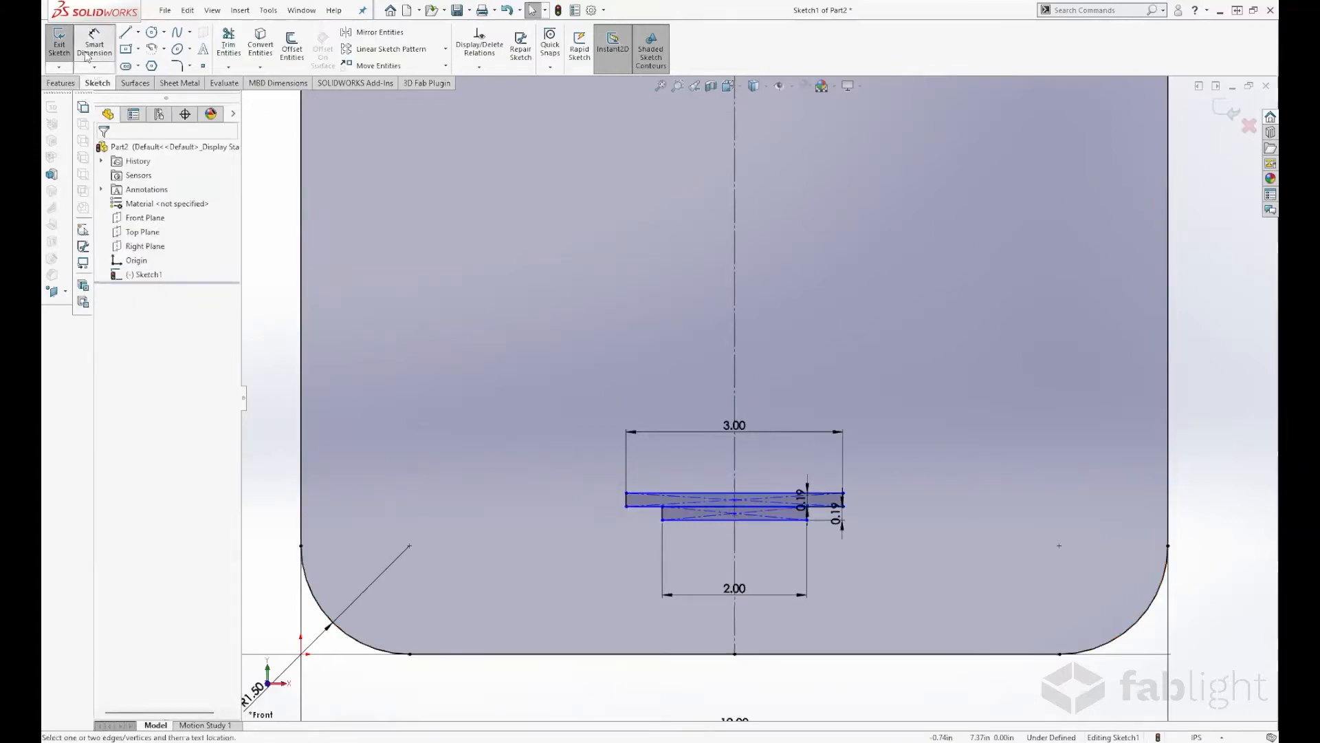
{"action": "left_click", "coordinate": [667, 653]}
{"action": "left_click", "coordinate": [691, 522]}
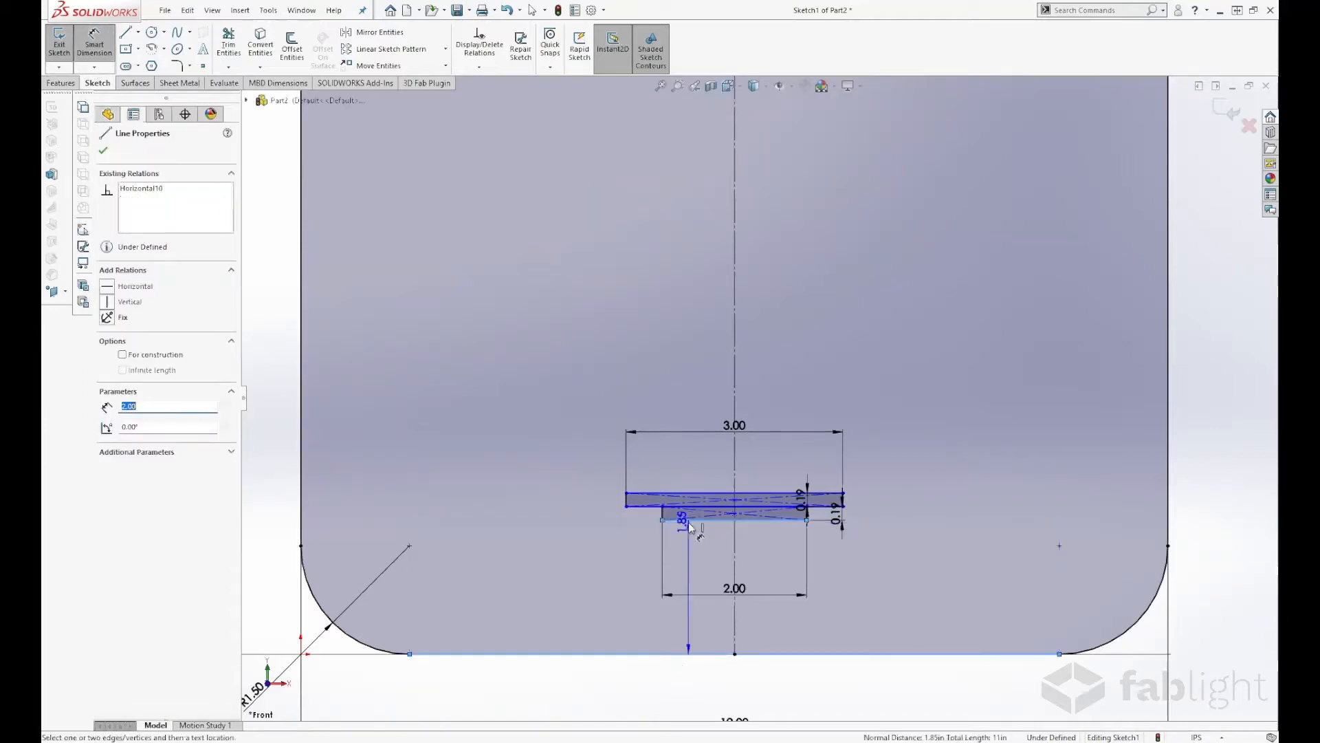
{"action": "left_click", "coordinate": [464, 445]}
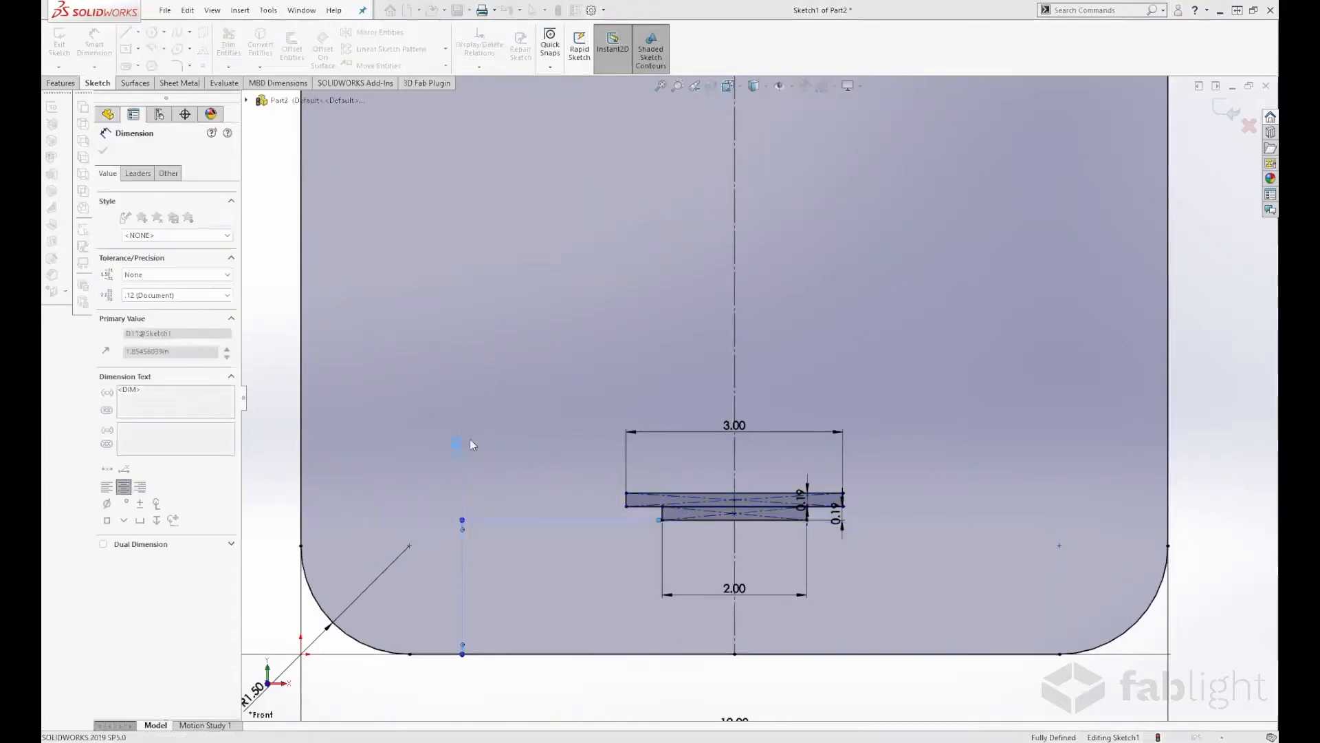
{"action": "type", "text": "3"}
{"action": "key", "text": "Return"}
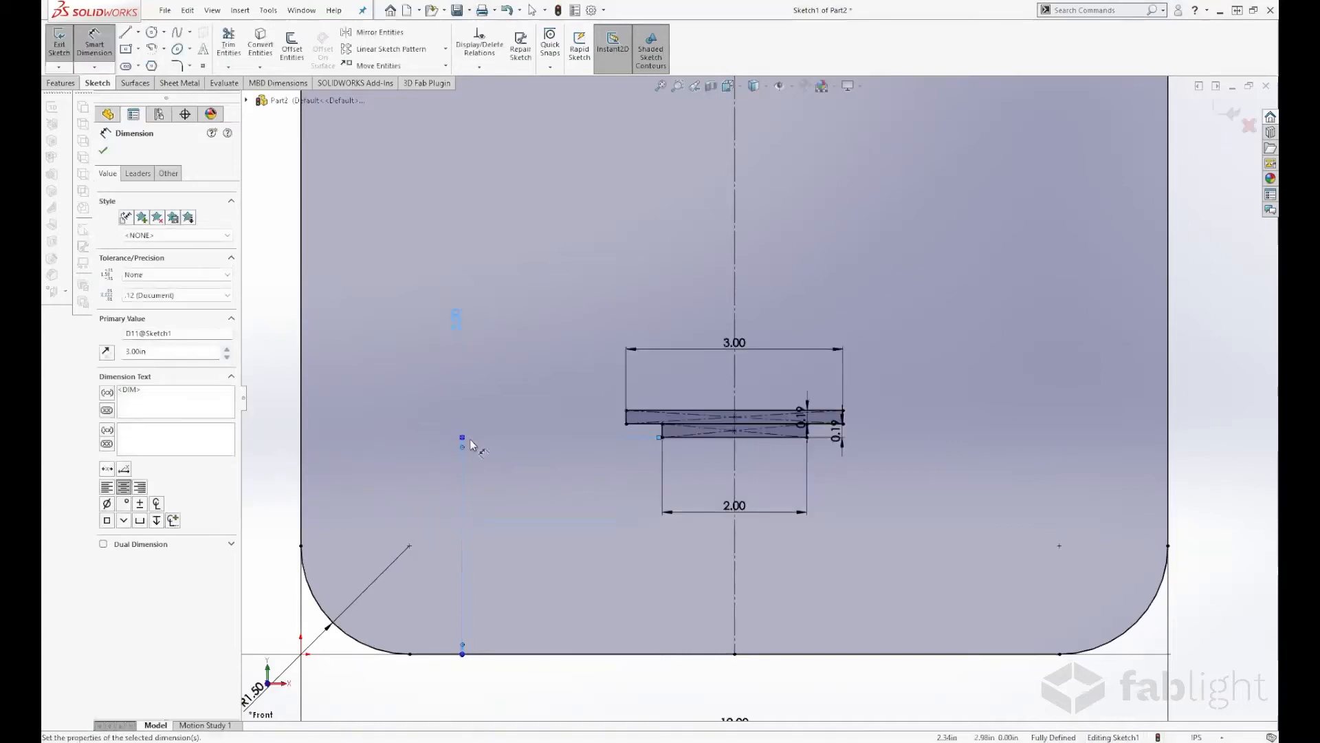
Step: Trim away both halves of the shared edge between the two stacked rectangles to merge them into one stepped slot
{"action": "scroll", "coordinate": [978, 489], "scroll_direction": "down", "scroll_amount": 2}
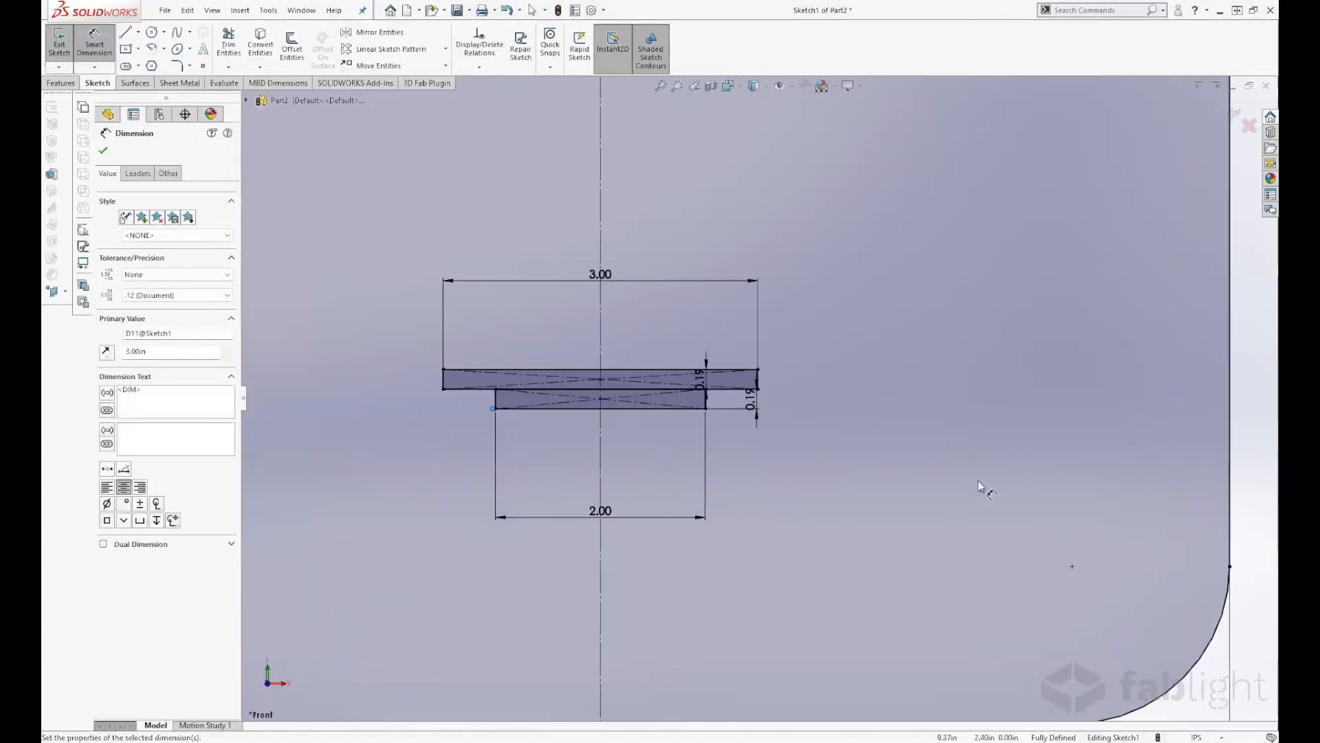
{"action": "scroll", "coordinate": [978, 489], "scroll_direction": "up", "scroll_amount": 3}
{"action": "scroll", "coordinate": [659, 342], "scroll_direction": "up", "scroll_amount": 2}
{"action": "scroll", "coordinate": [654, 257], "scroll_direction": "down", "scroll_amount": 1}
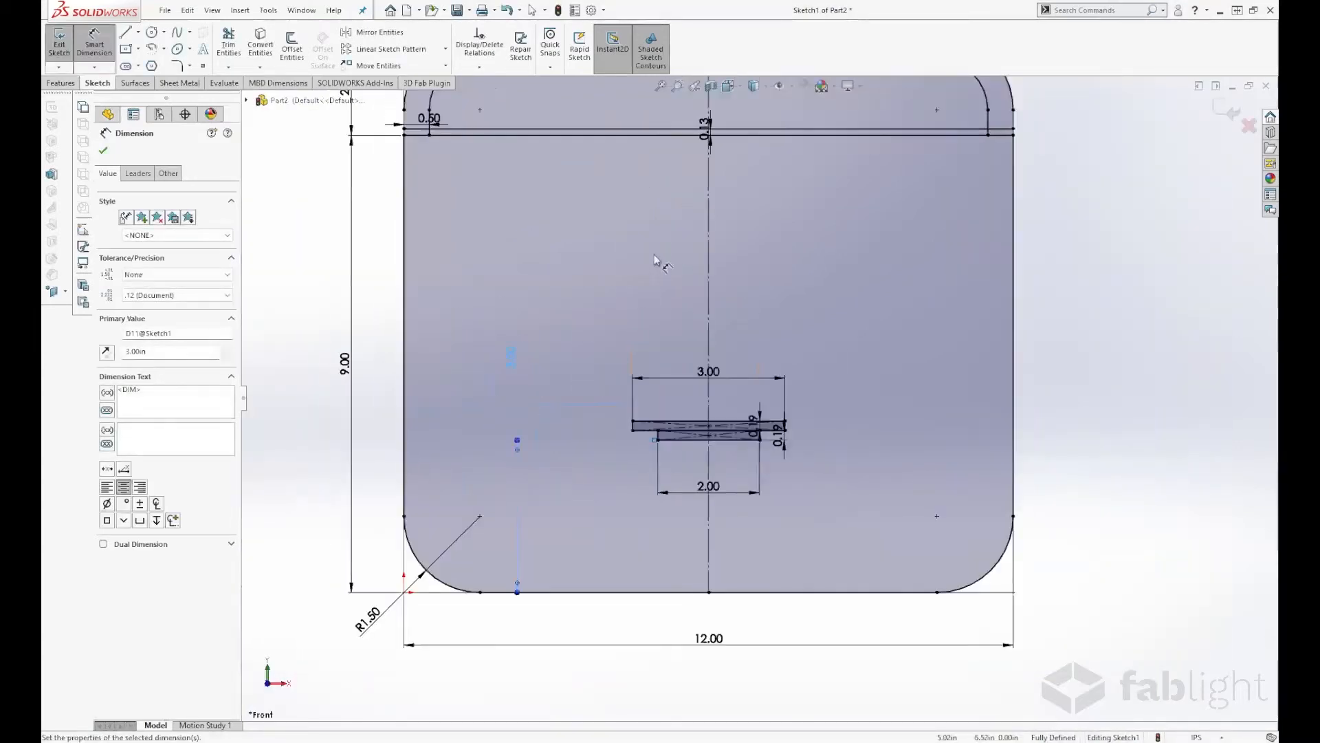
{"action": "scroll", "coordinate": [654, 257], "scroll_direction": "up", "scroll_amount": 1}
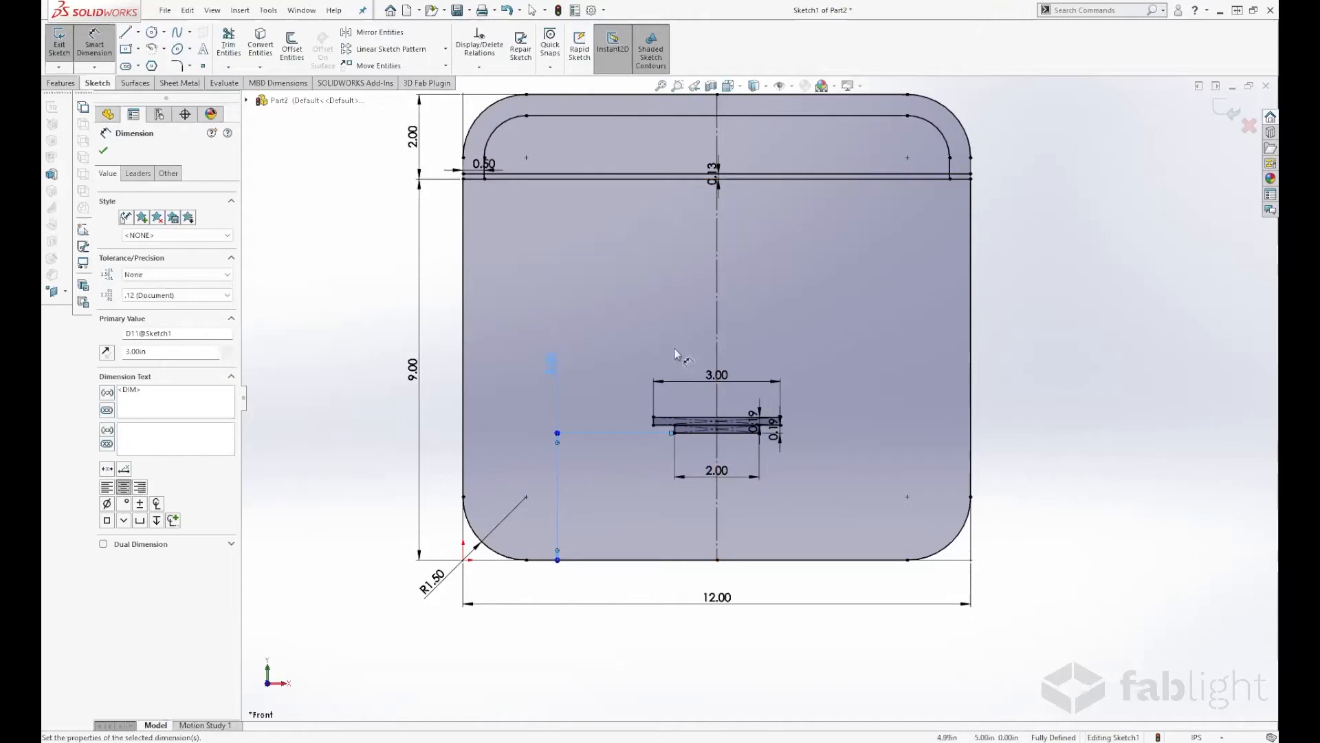
{"action": "scroll", "coordinate": [675, 354], "scroll_direction": "down", "scroll_amount": 10}
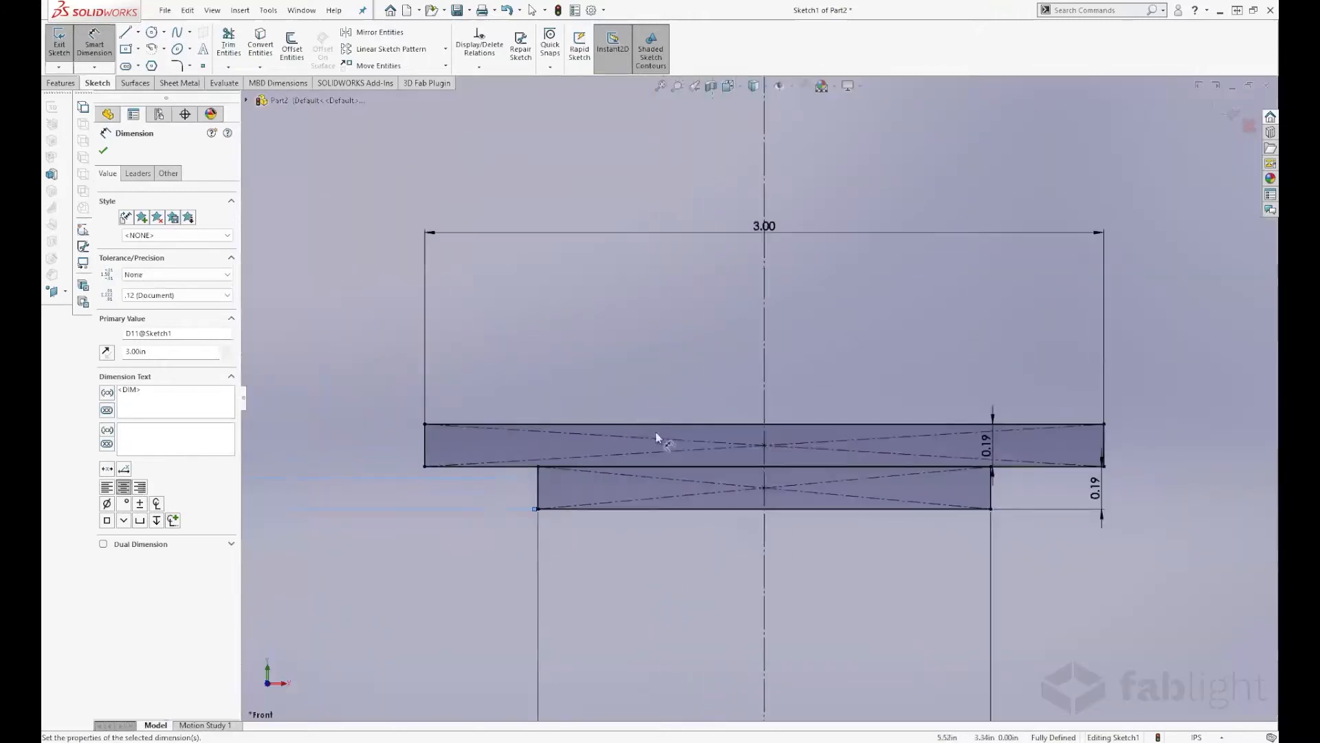
{"action": "left_click", "coordinate": [228, 45]}
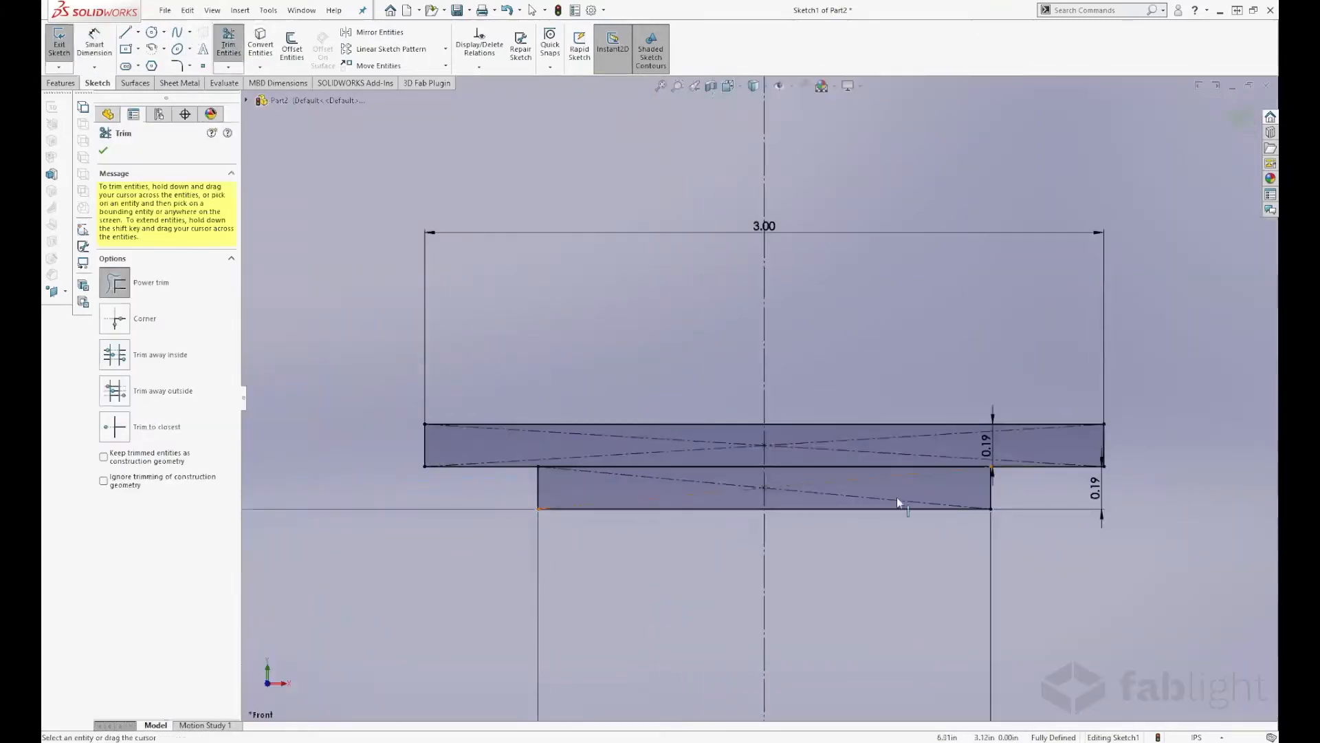
{"action": "left_click", "coordinate": [817, 466]}
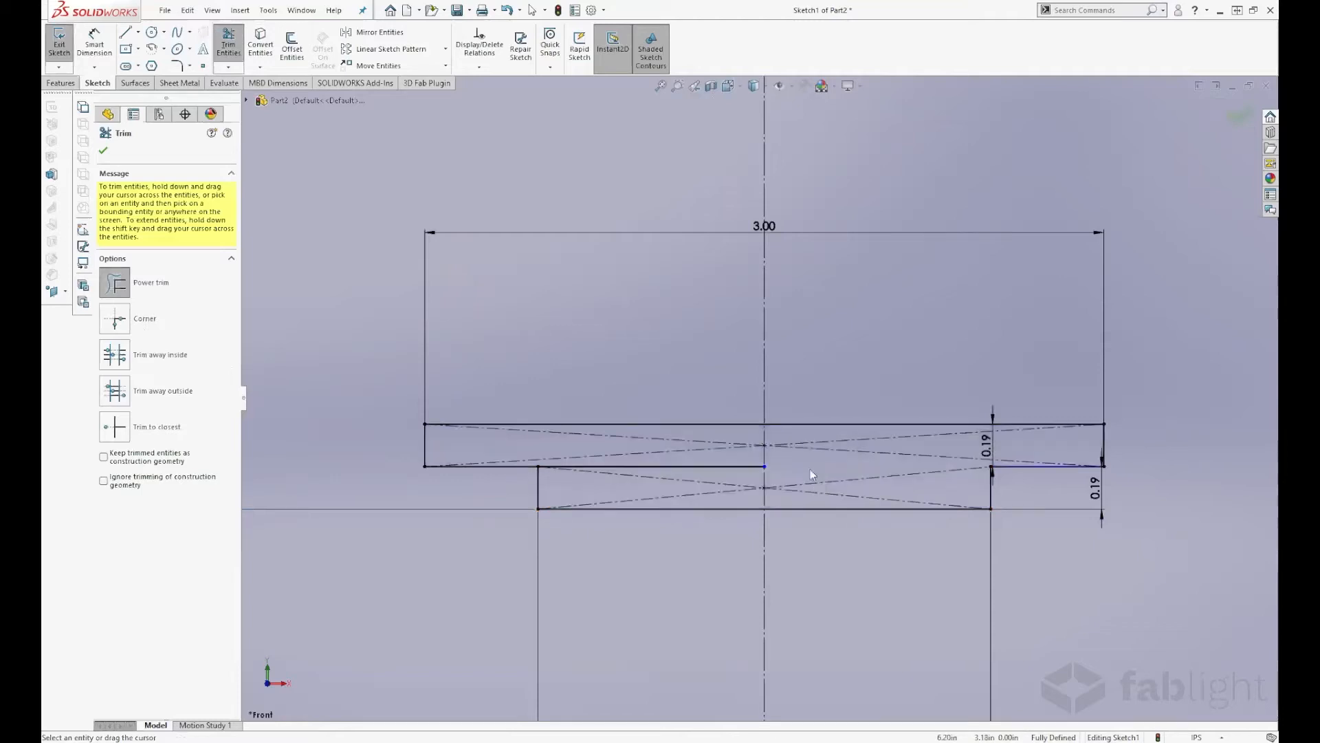
{"action": "left_click", "coordinate": [746, 466]}
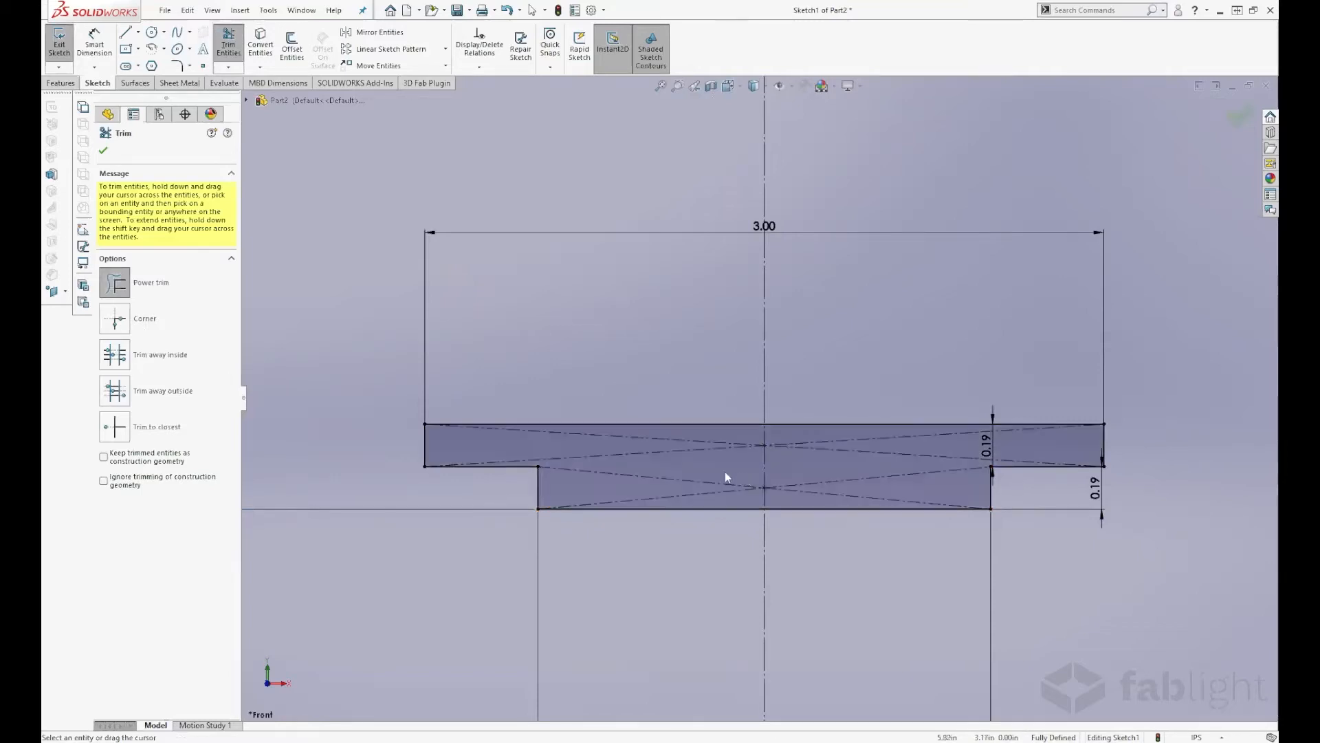
Step: Fillet the two inner corners of the stepped slot with a 0.125 in radius
{"action": "left_click", "coordinate": [178, 65]}
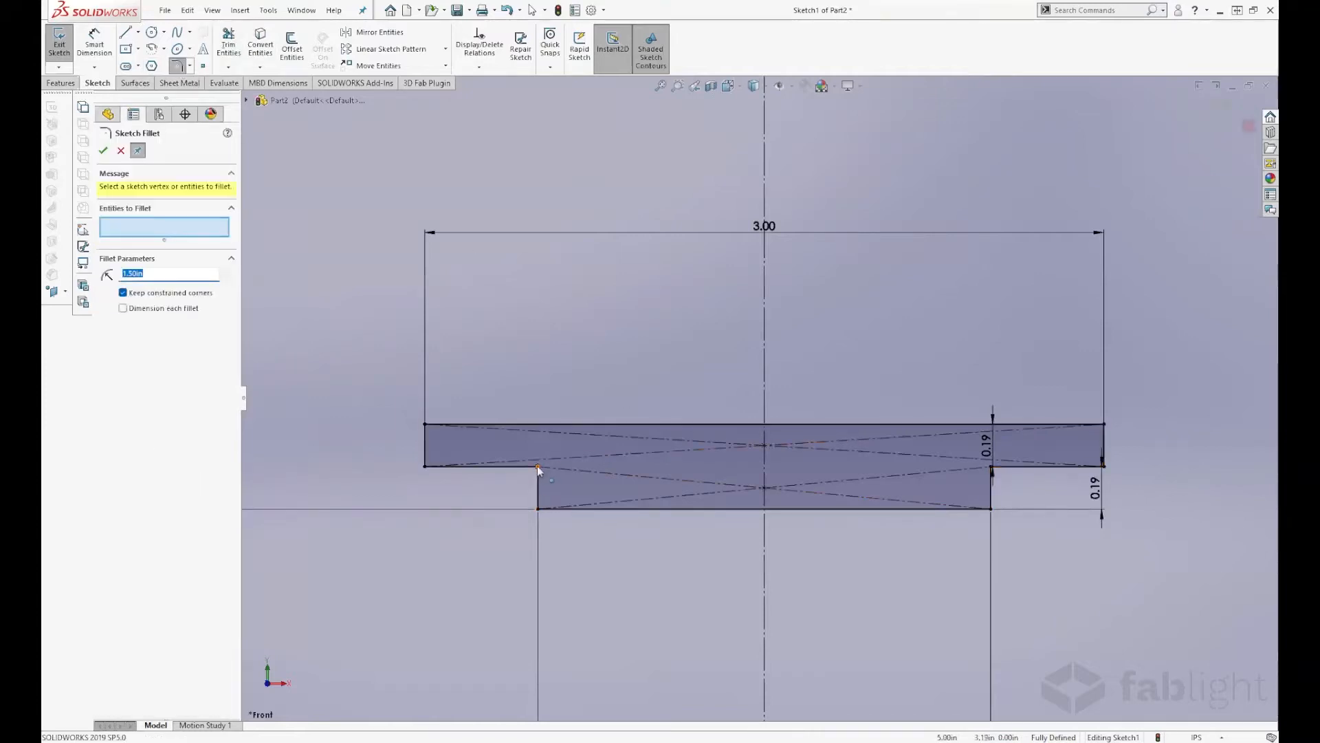
{"action": "type", "text": ".125"}
{"action": "left_click", "coordinate": [538, 466]}
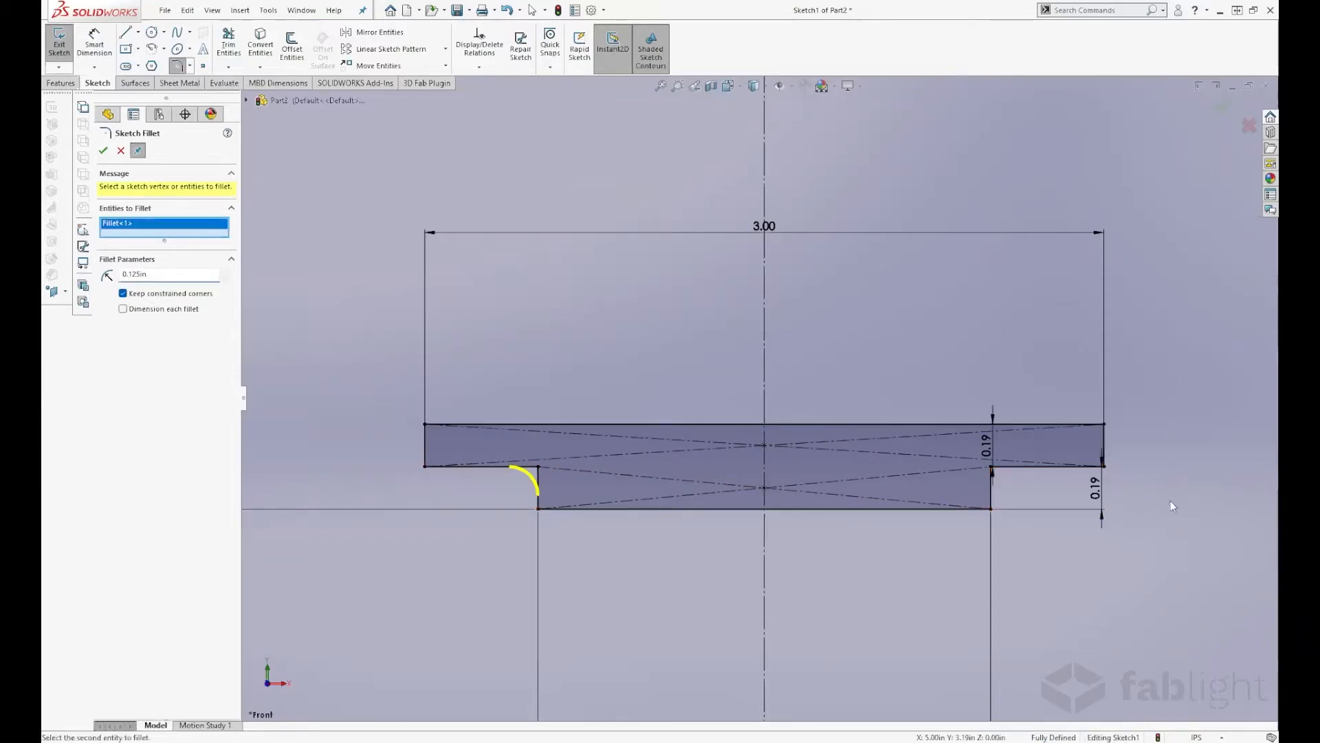
{"action": "left_click", "coordinate": [990, 466]}
{"action": "key", "text": "Return"}
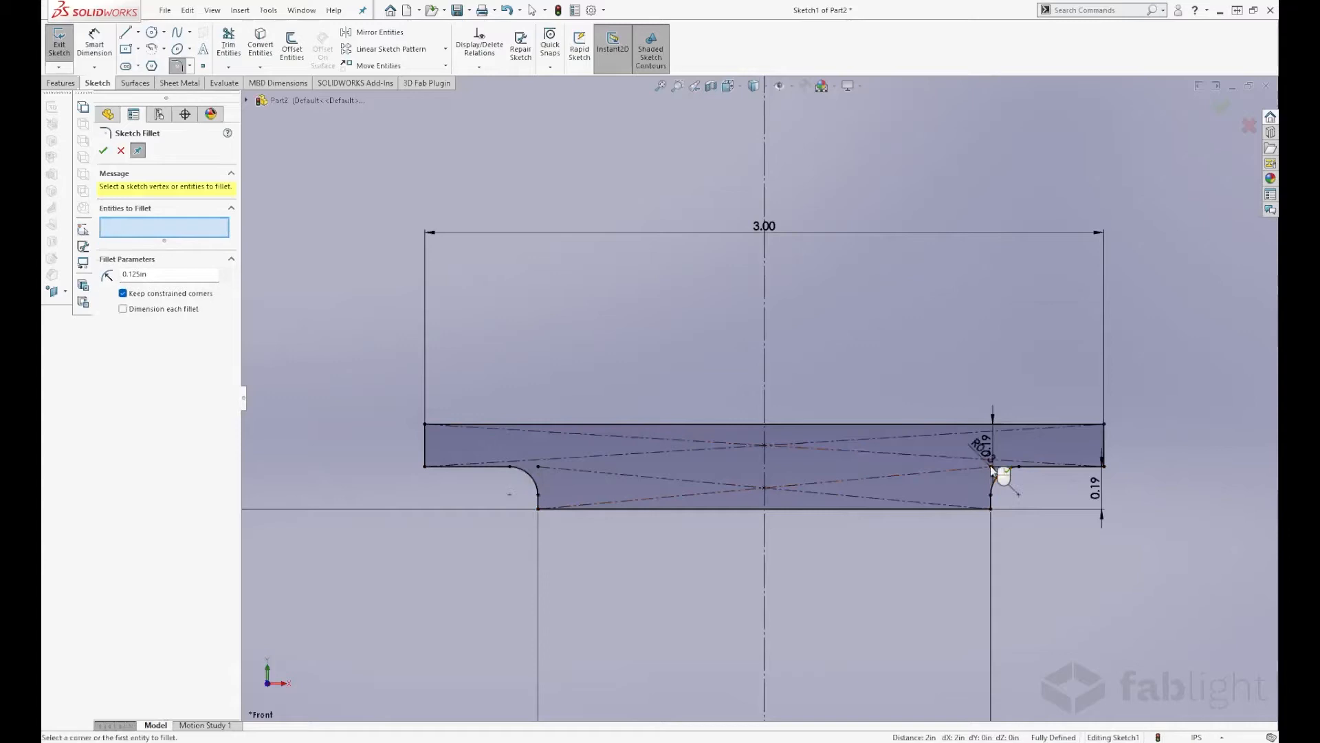
{"action": "left_click", "coordinate": [102, 151]}
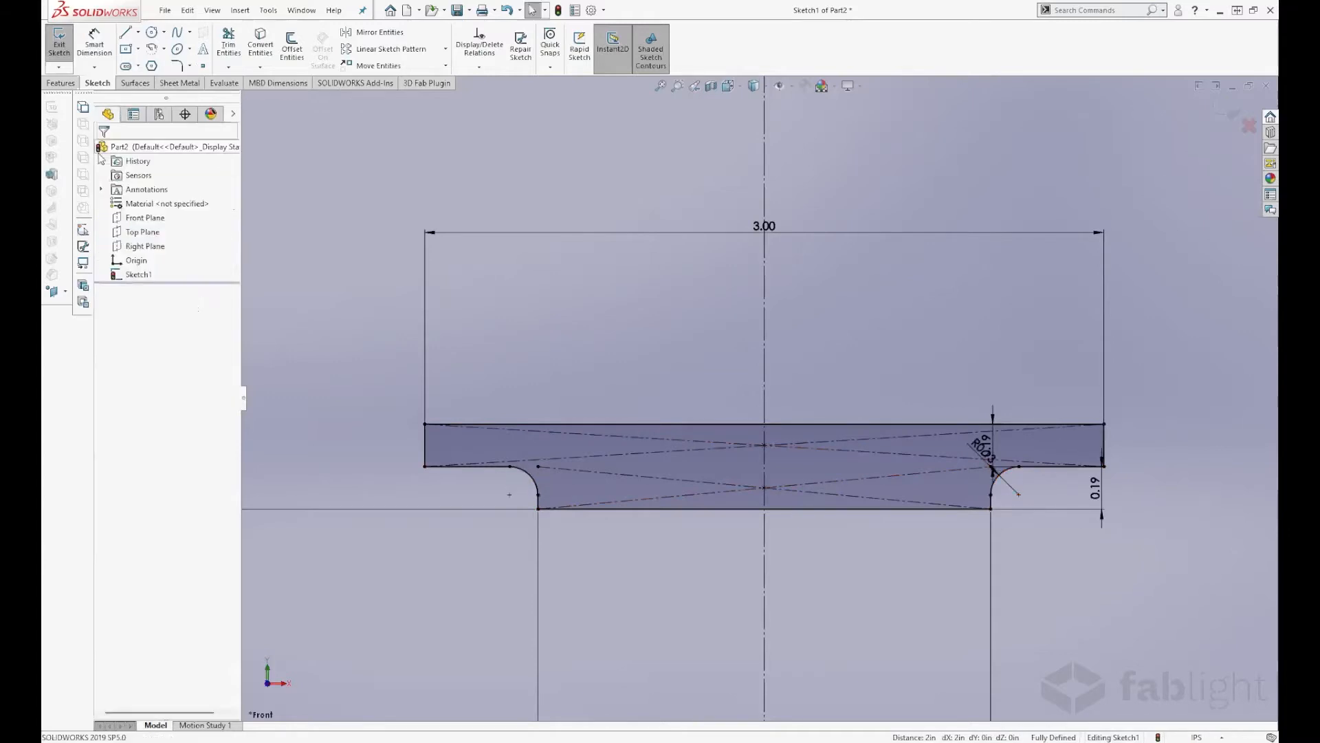
Step: Sketch a diagonal construction line about 14.13 in long, from outside the outline's upper-left corner to below its bottom edge
{"action": "key", "text": "f"}
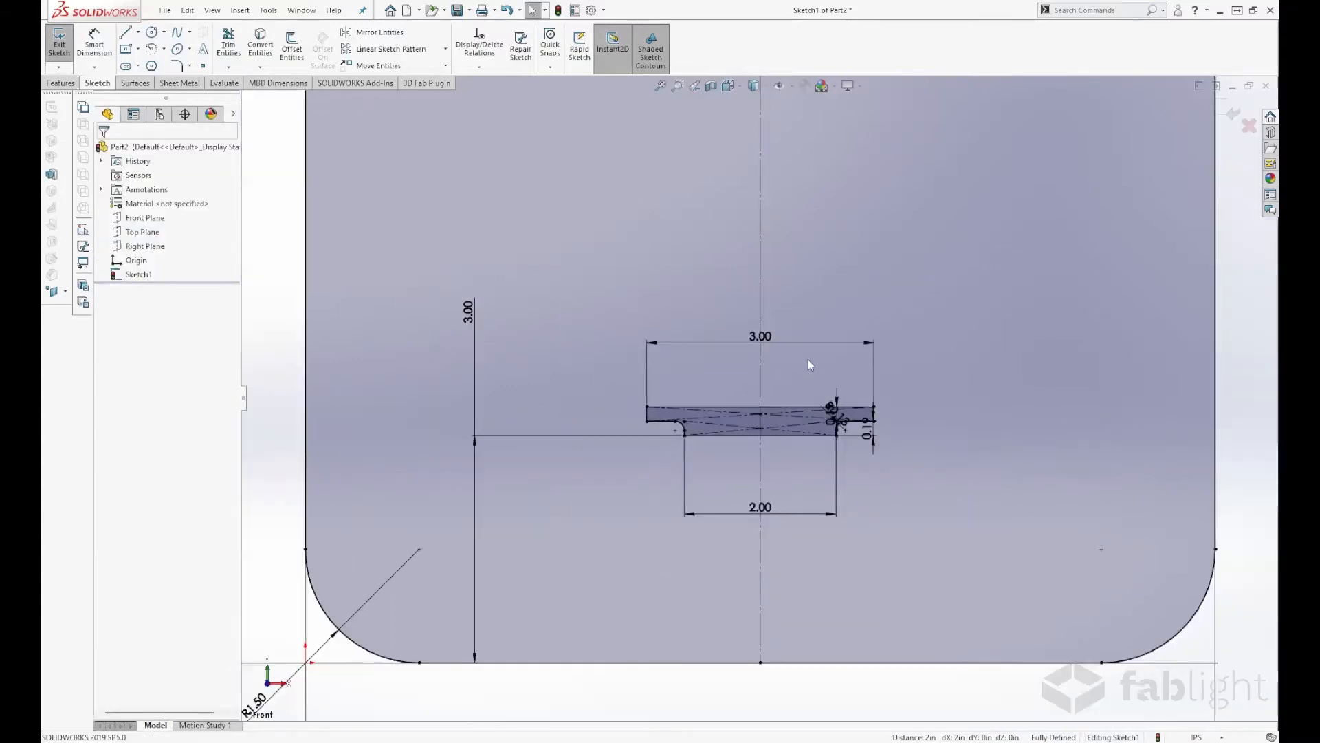
{"action": "scroll", "coordinate": [754, 399], "scroll_direction": "down", "scroll_amount": 5}
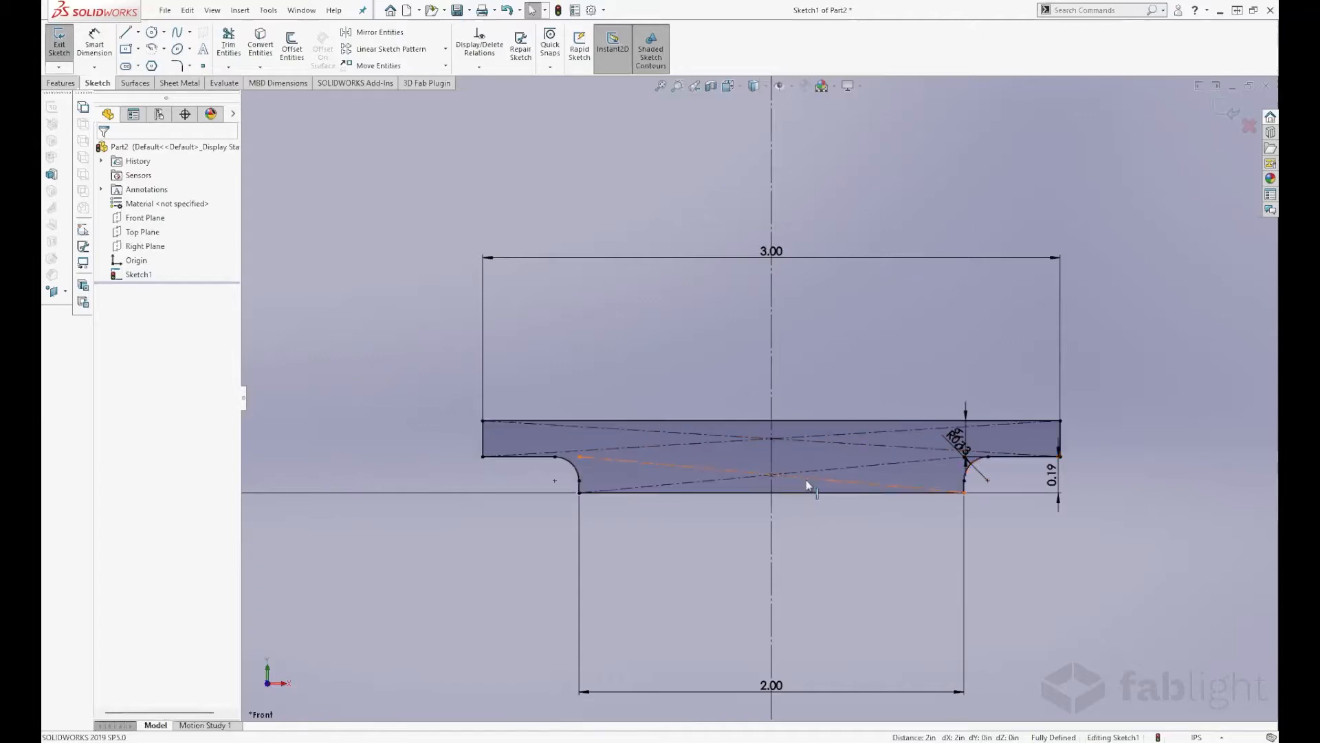
{"action": "scroll", "coordinate": [742, 449], "scroll_direction": "up", "scroll_amount": 6}
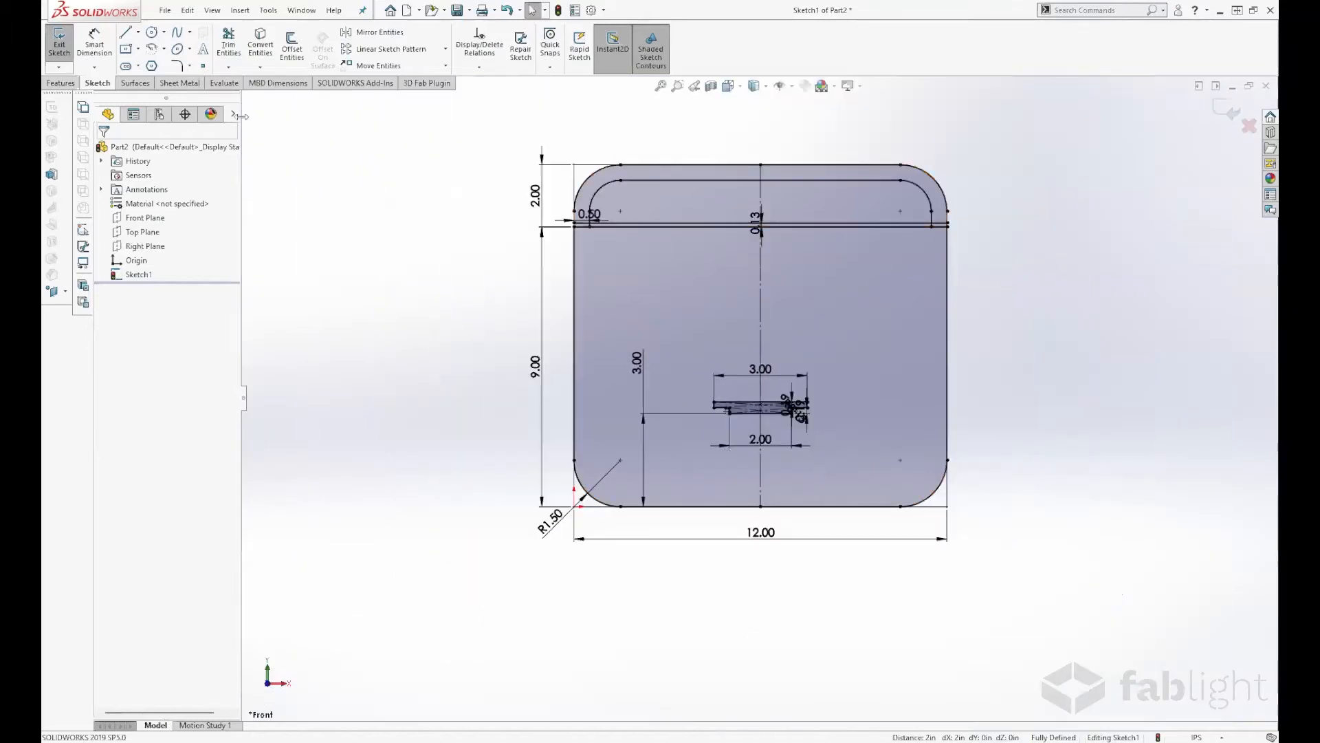
{"action": "left_click", "coordinate": [126, 32]}
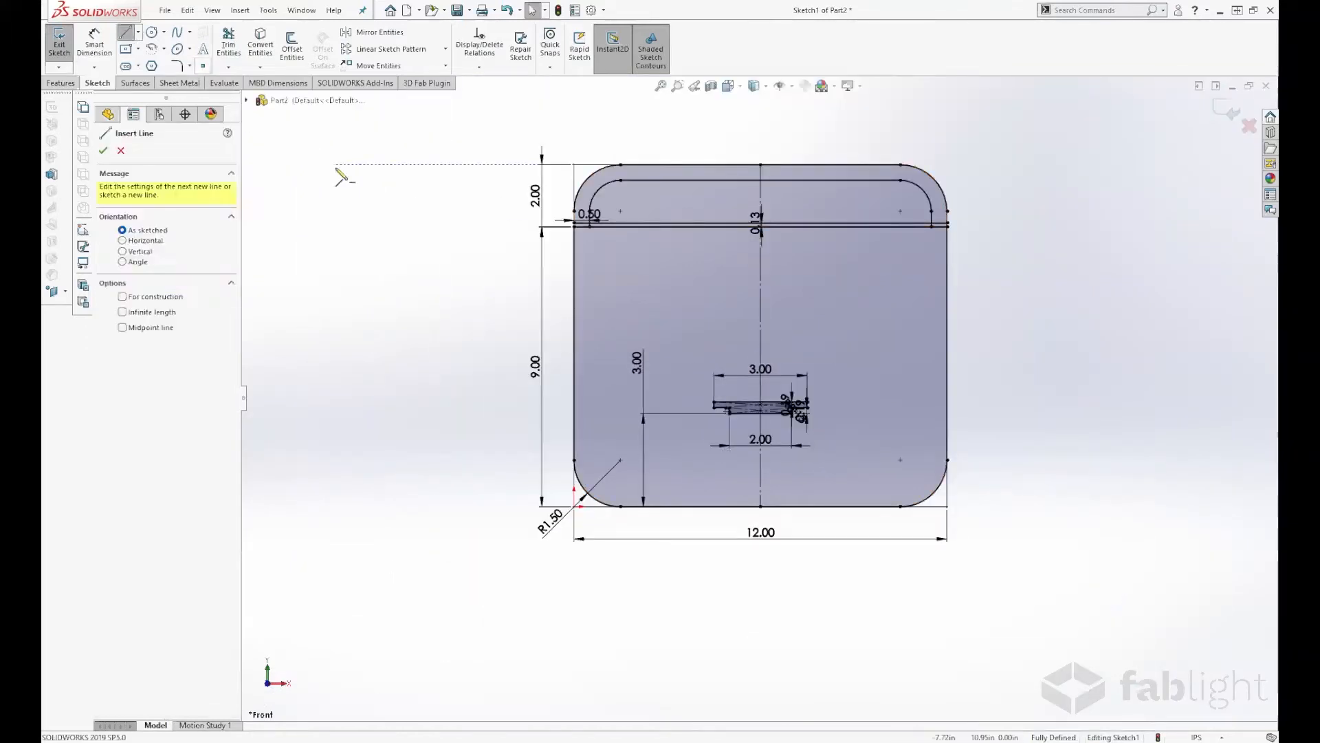
{"action": "left_click", "coordinate": [488, 204]}
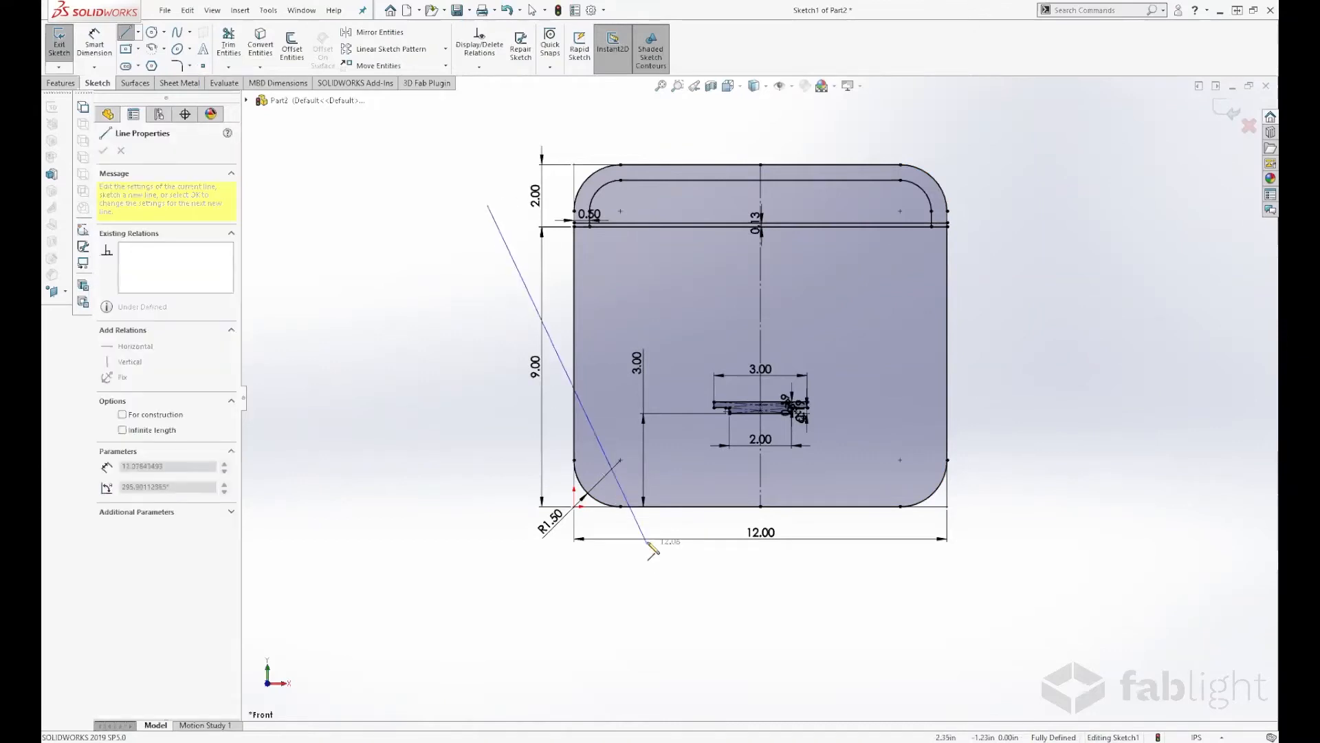
{"action": "left_click", "coordinate": [705, 587]}
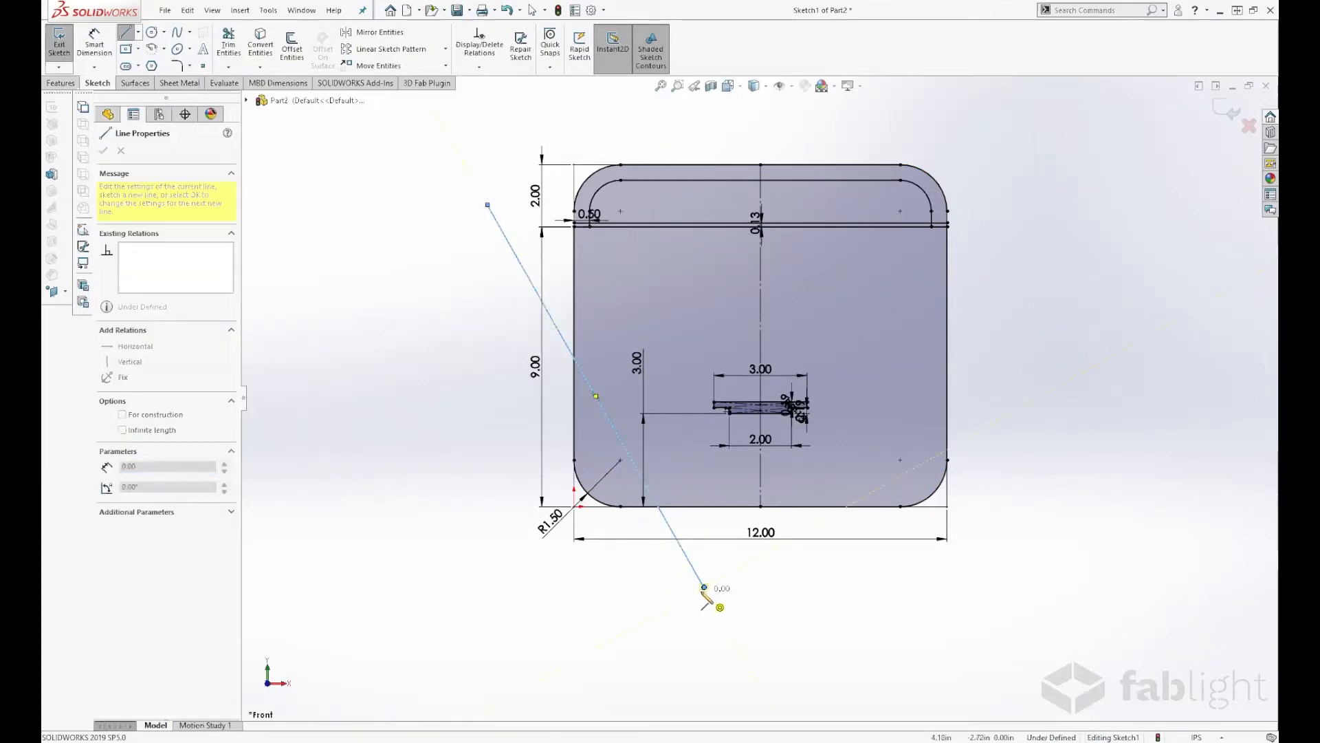
{"action": "key", "text": "Escape"}
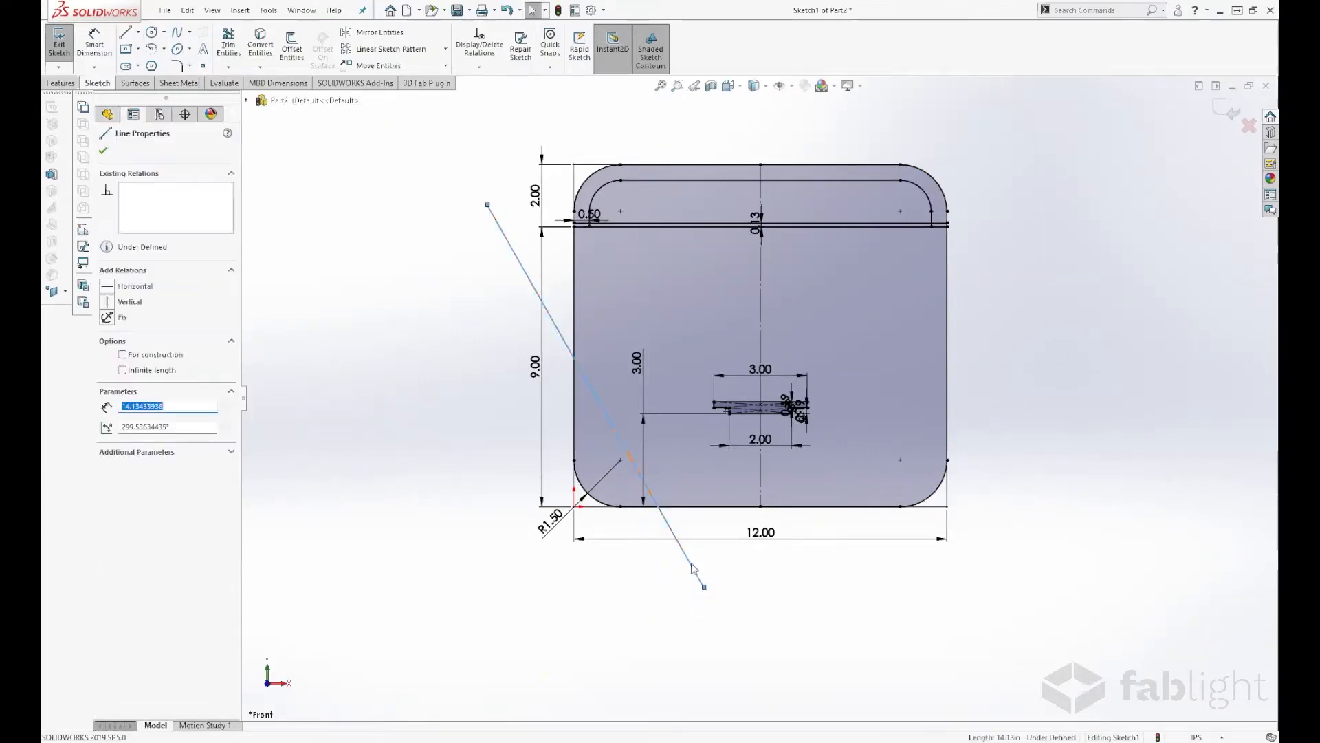
{"action": "left_click", "coordinate": [744, 540]}
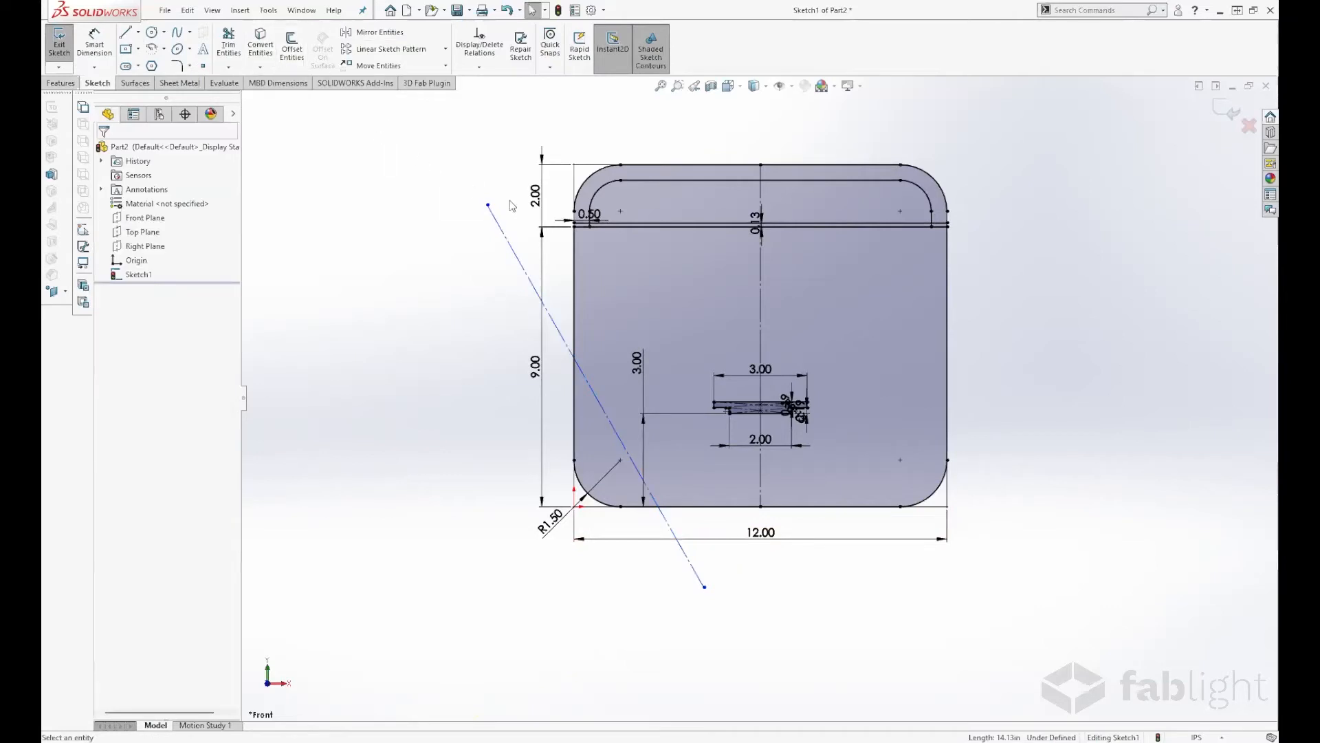
Step: Offset the diagonal construction line 0.0625 in bi-directionally, capping the ends with lines to form a narrow closed strip
{"action": "left_click", "coordinate": [504, 234]}
{"action": "left_click", "coordinate": [292, 48]}
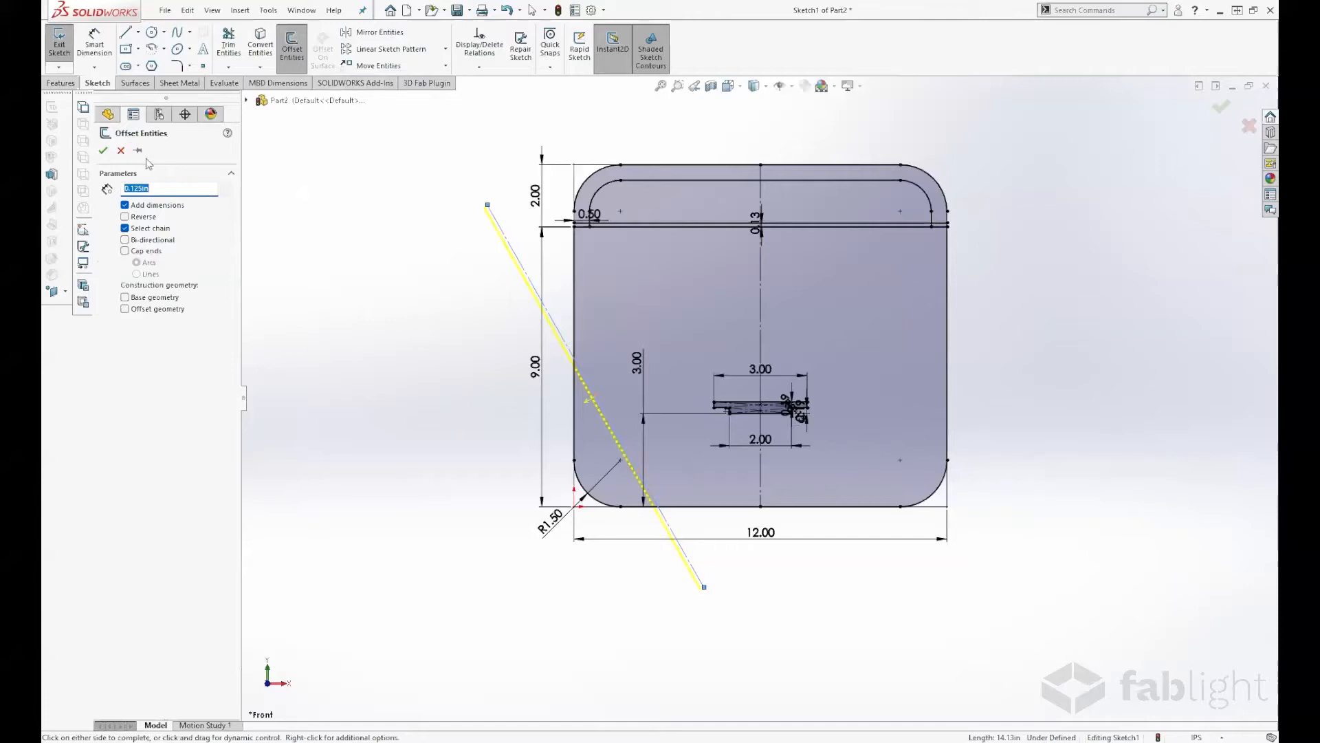
{"action": "key", "text": "Right"}
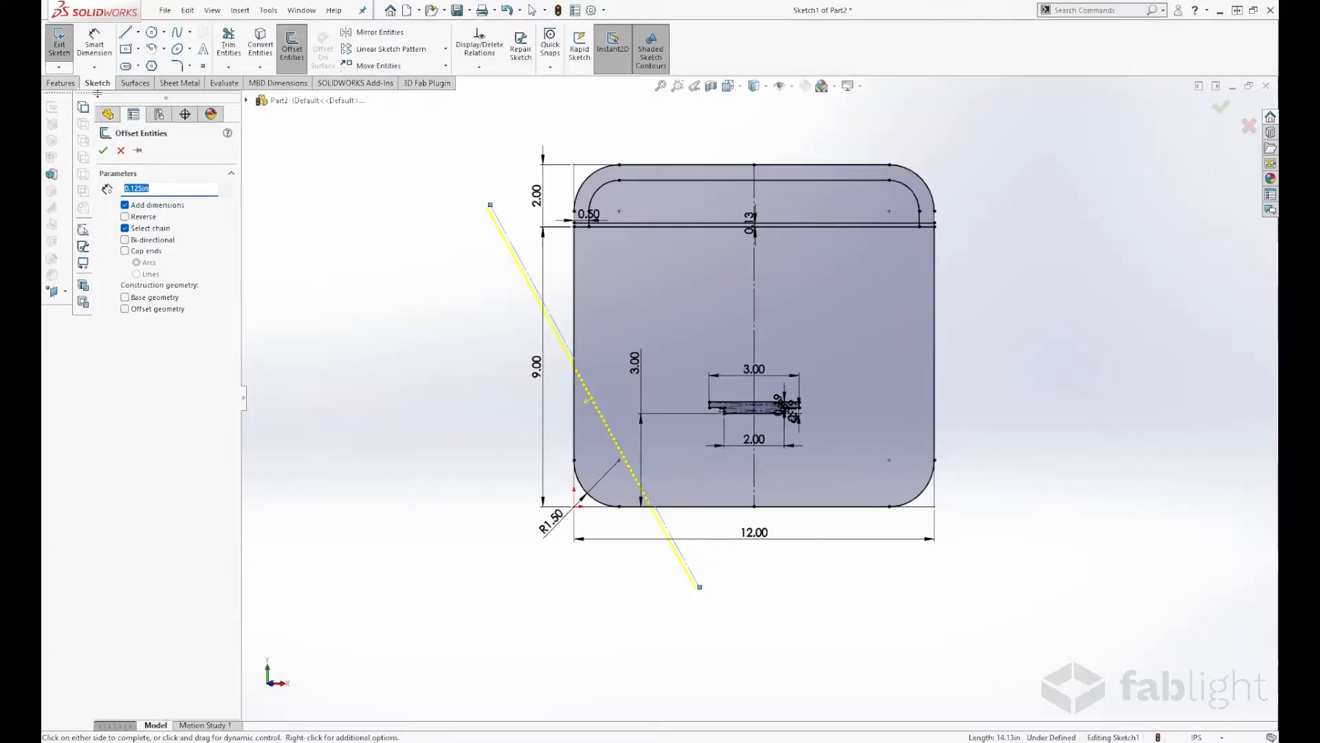
{"action": "left_click", "coordinate": [162, 191]}
{"action": "type", "text": "/2"}
{"action": "key", "text": "Return"}
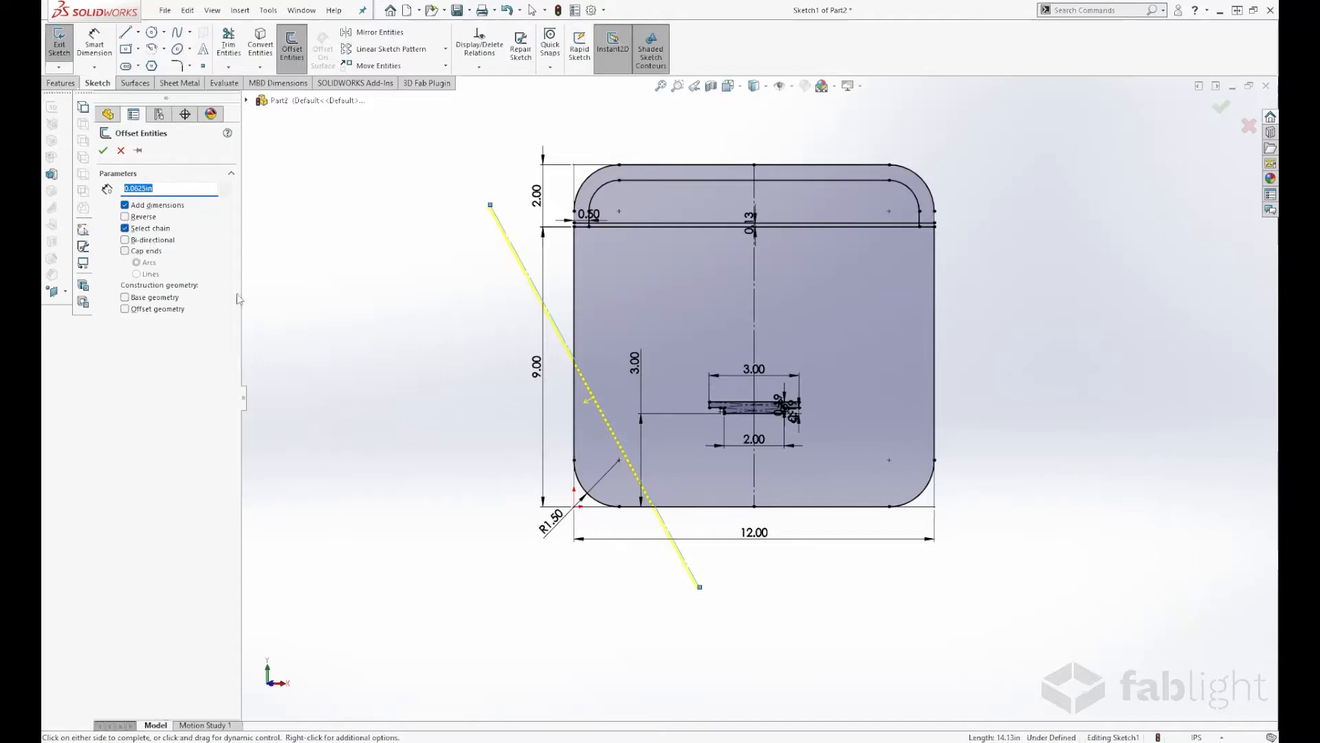
{"action": "left_click", "coordinate": [124, 240]}
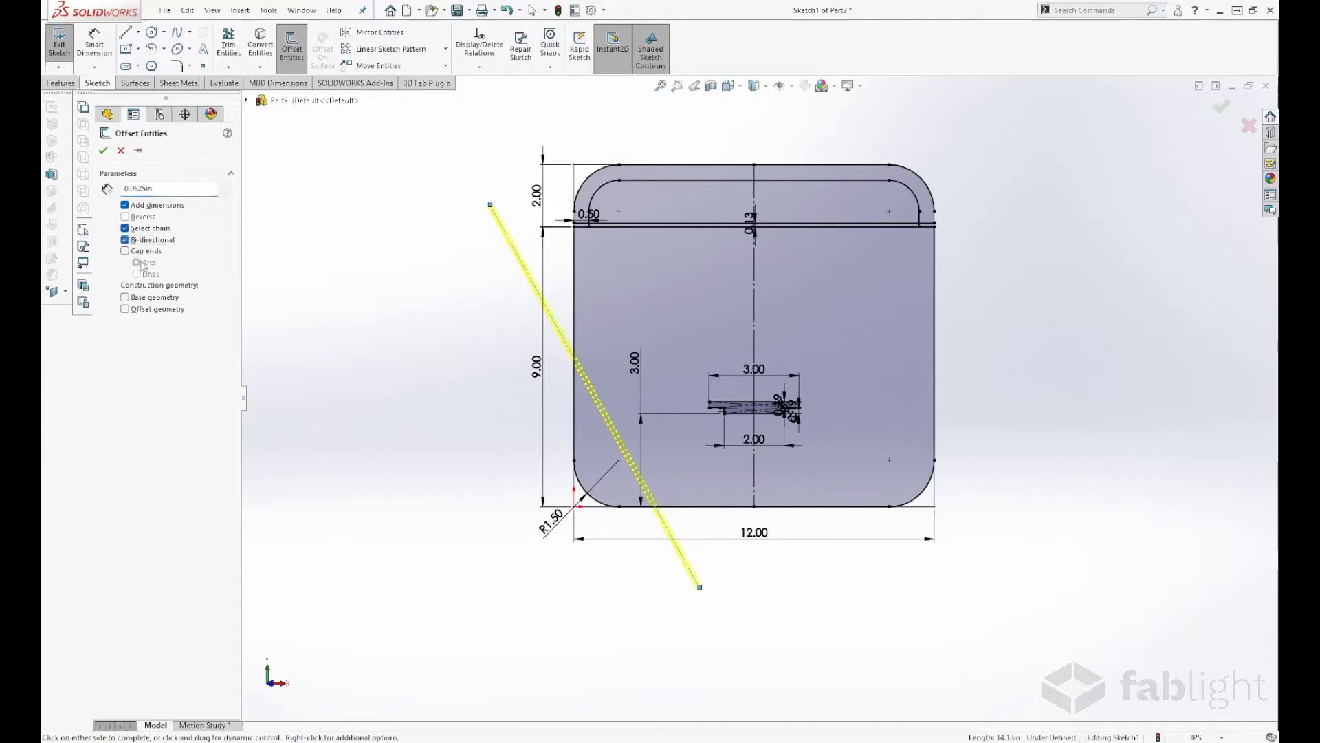
{"action": "scroll", "coordinate": [512, 275], "scroll_direction": "down", "scroll_amount": 2}
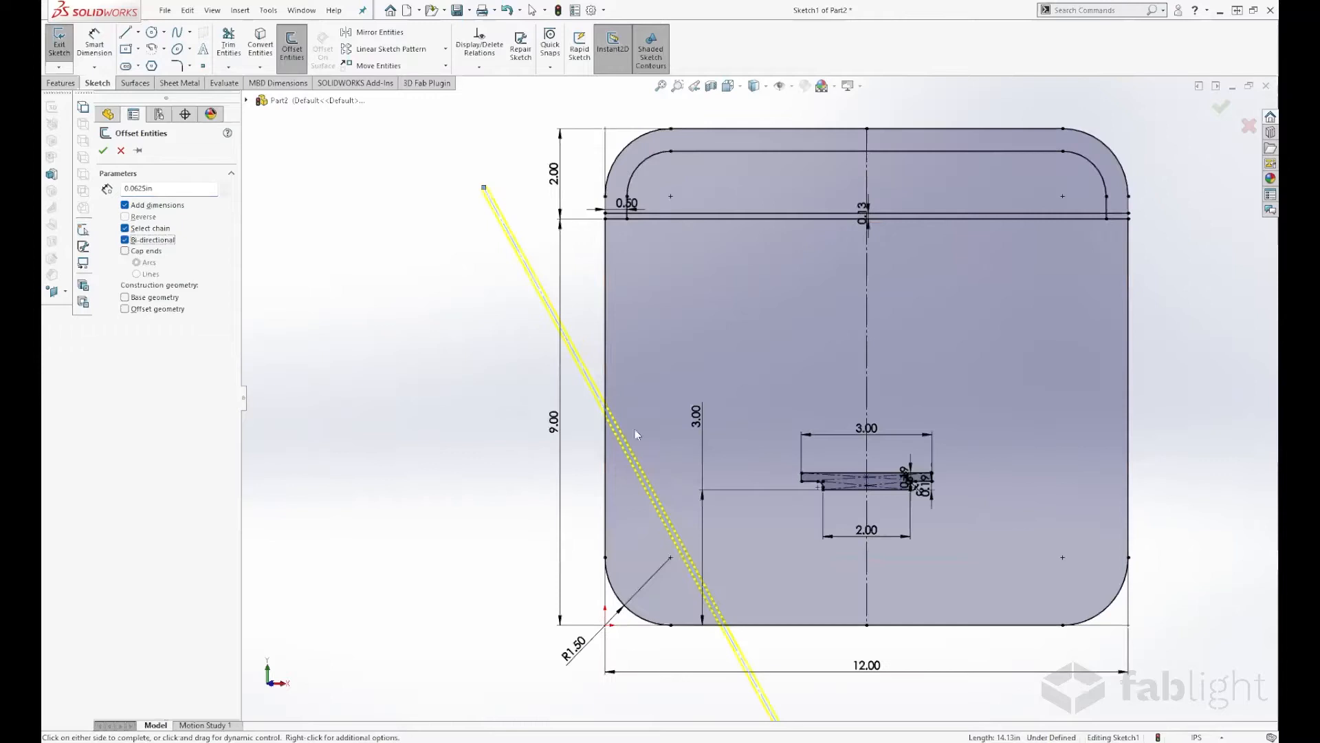
{"action": "left_click", "coordinate": [126, 251]}
{"action": "scroll", "coordinate": [509, 391], "scroll_direction": "up", "scroll_amount": 2}
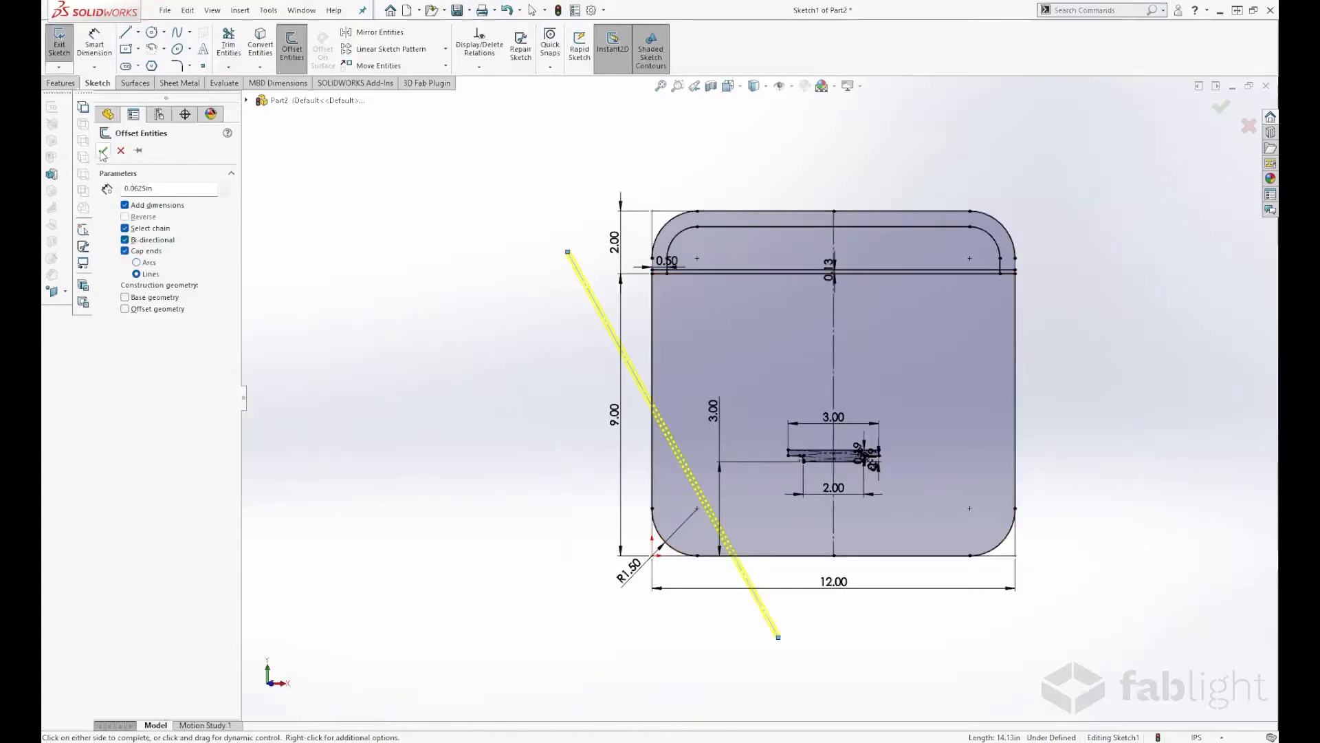
{"action": "left_click", "coordinate": [103, 151]}
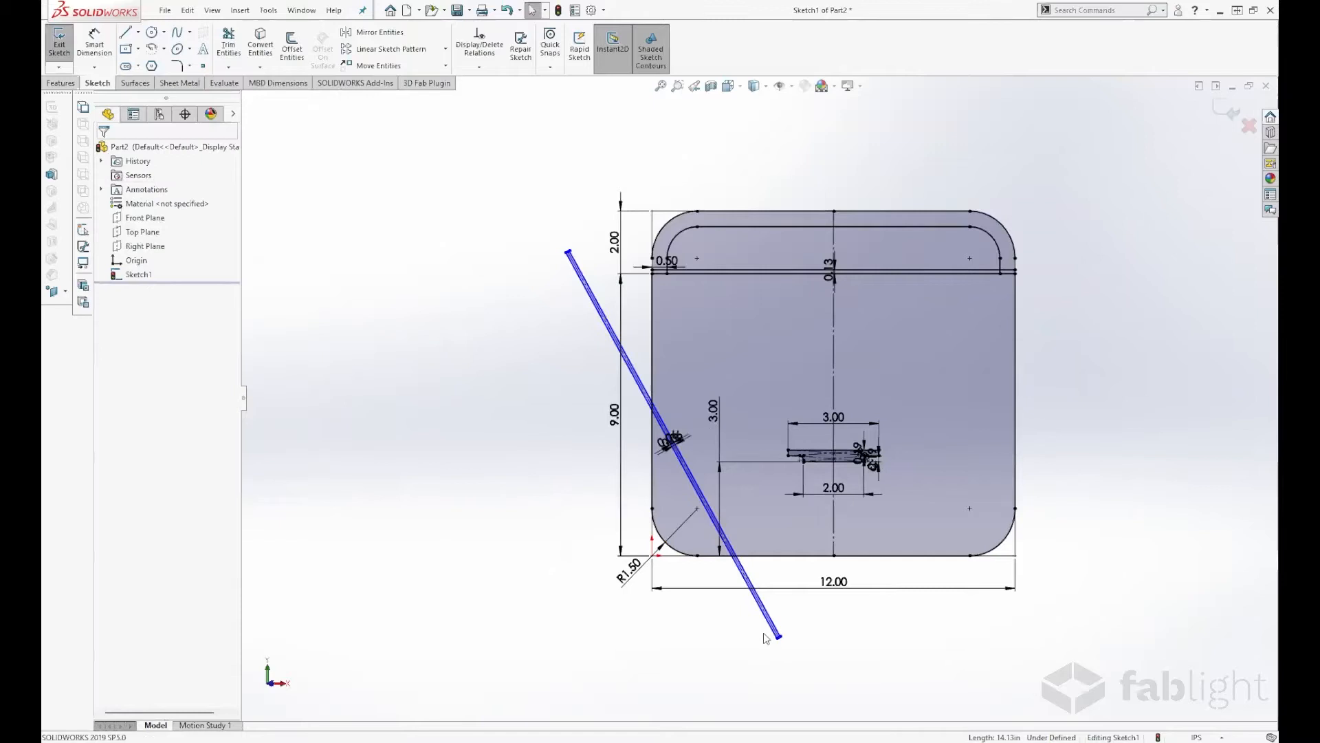
Step: Make the right corner of the diagonal strip's lower end coincident with the vertical centerline
{"action": "scroll", "coordinate": [764, 639], "scroll_direction": "down", "scroll_amount": 3}
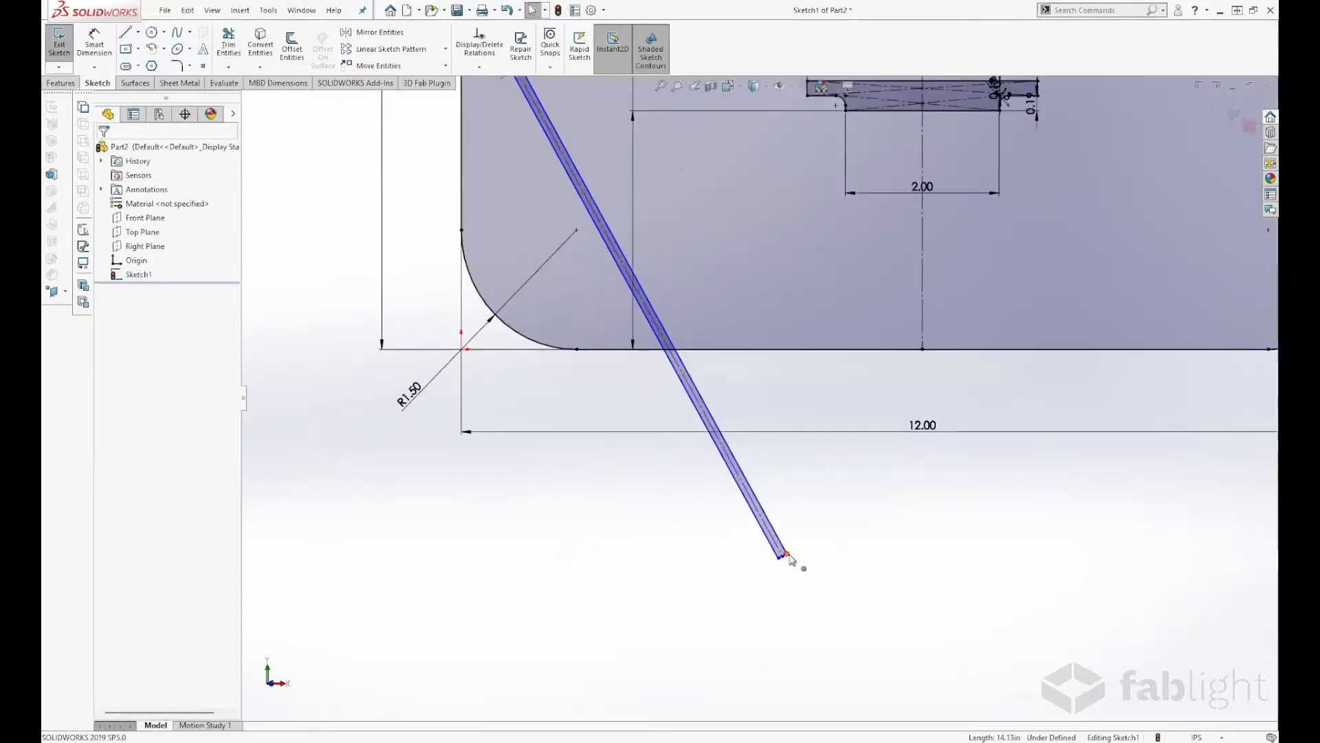
{"action": "left_click", "coordinate": [788, 556]}
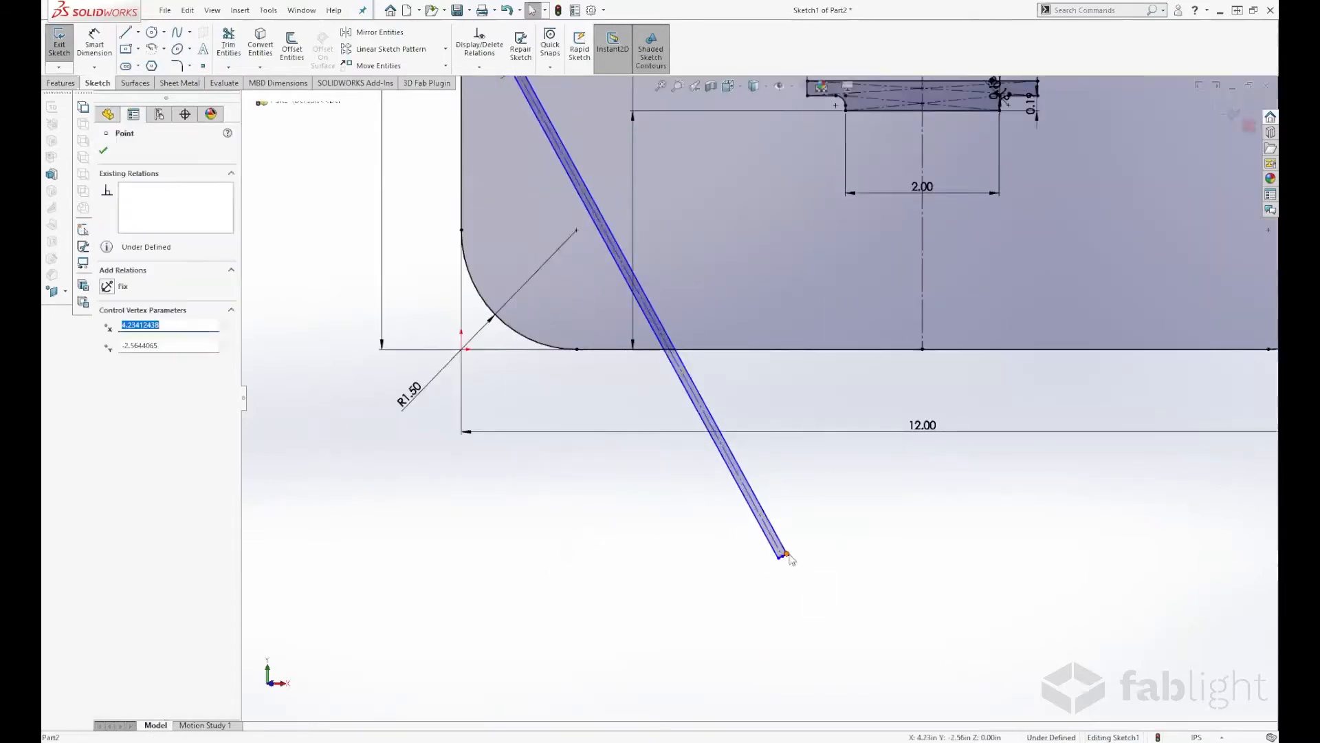
{"action": "left_click", "coordinate": [923, 293], "text": "ctrl"}
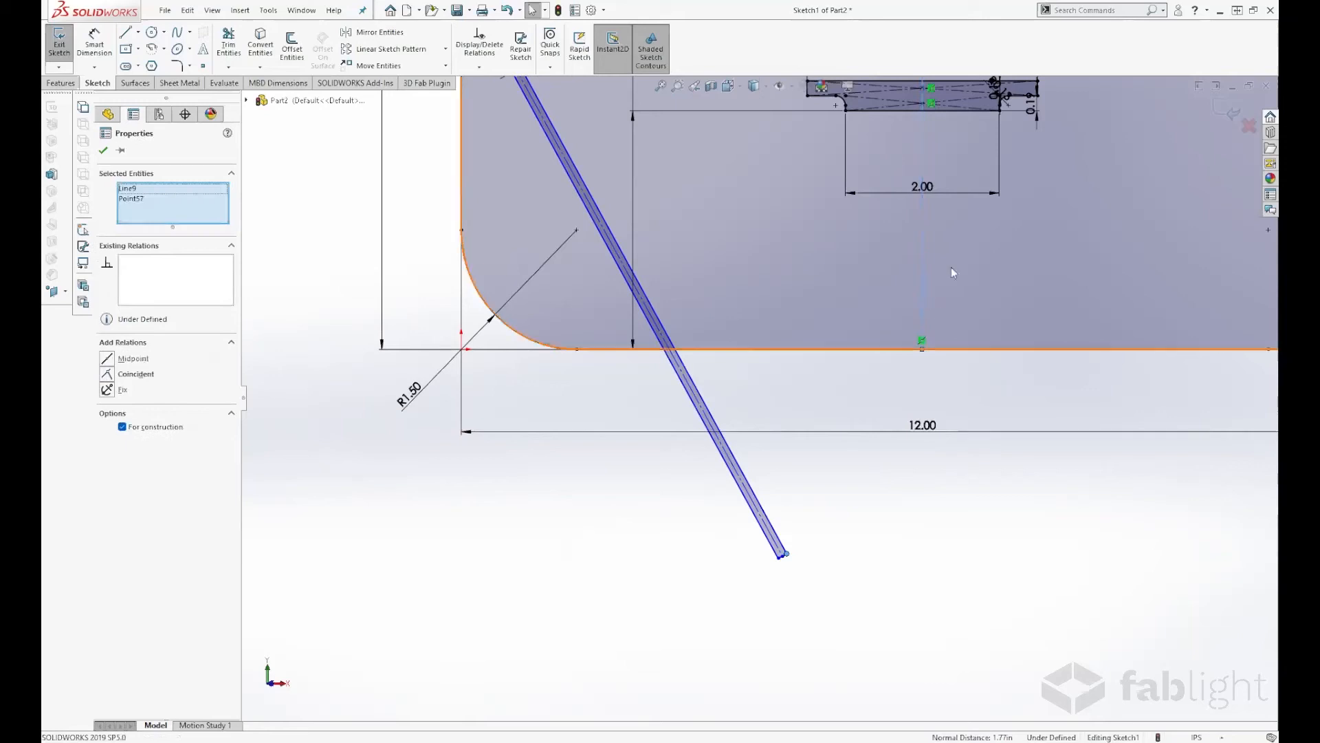
{"action": "left_click", "coordinate": [978, 238]}
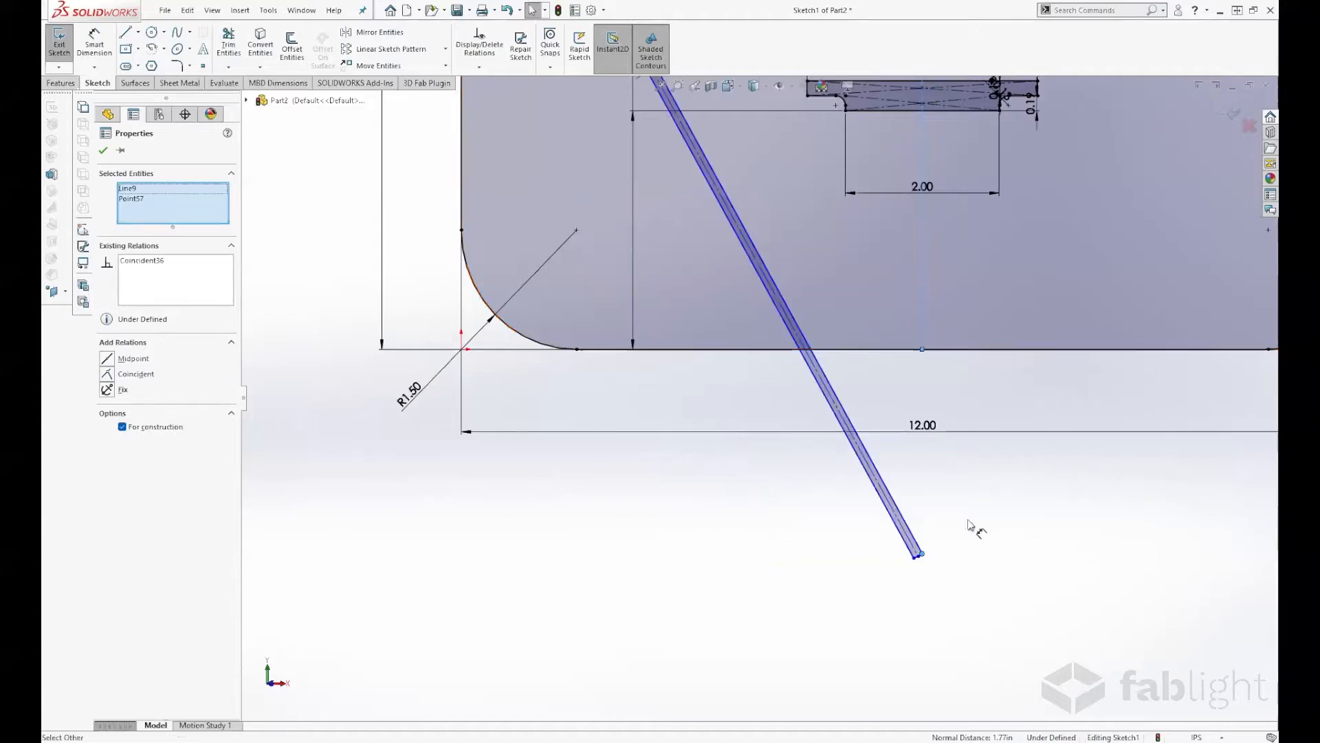
Step: Make the diagonal strip's right offset line coincident with the lower-left corner of the stepped slot's 3 in wide part
{"action": "scroll", "coordinate": [908, 533], "scroll_direction": "up", "scroll_amount": 7}
{"action": "scroll", "coordinate": [798, 302], "scroll_direction": "down", "scroll_amount": 8}
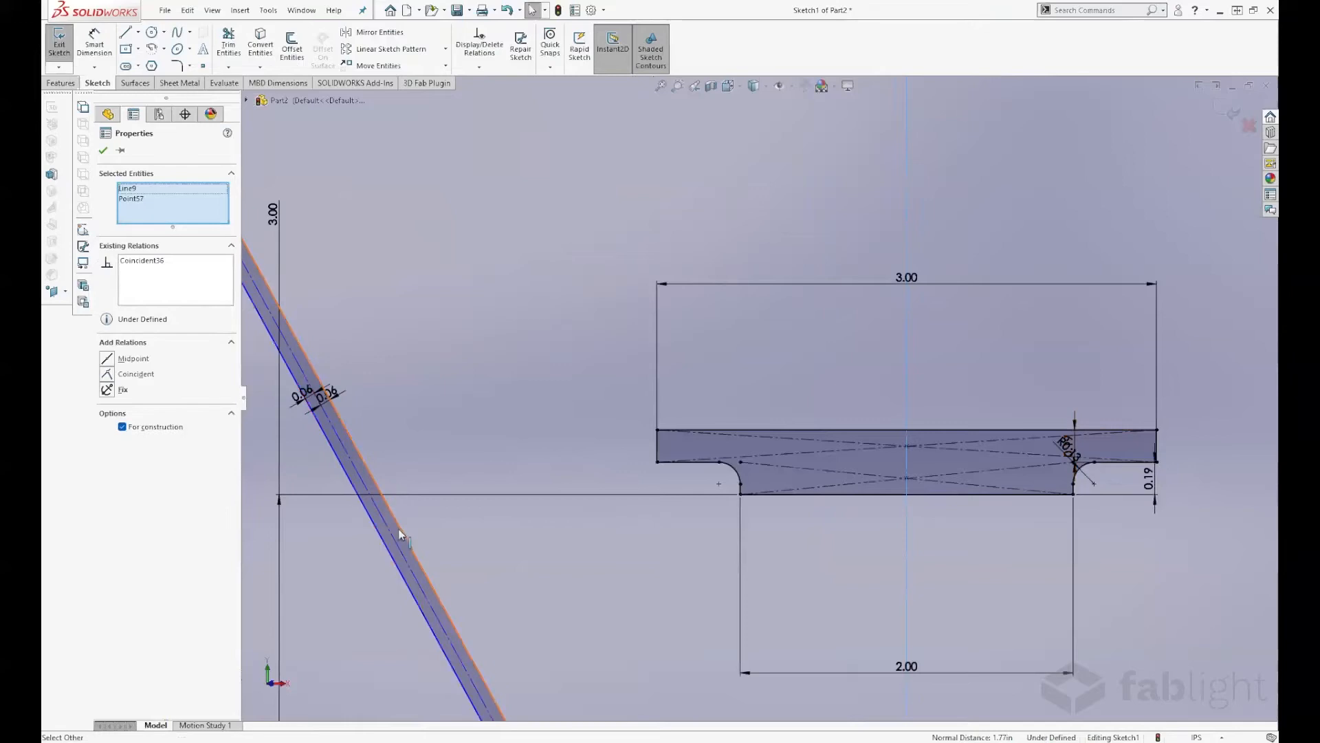
{"action": "left_click", "coordinate": [398, 529]}
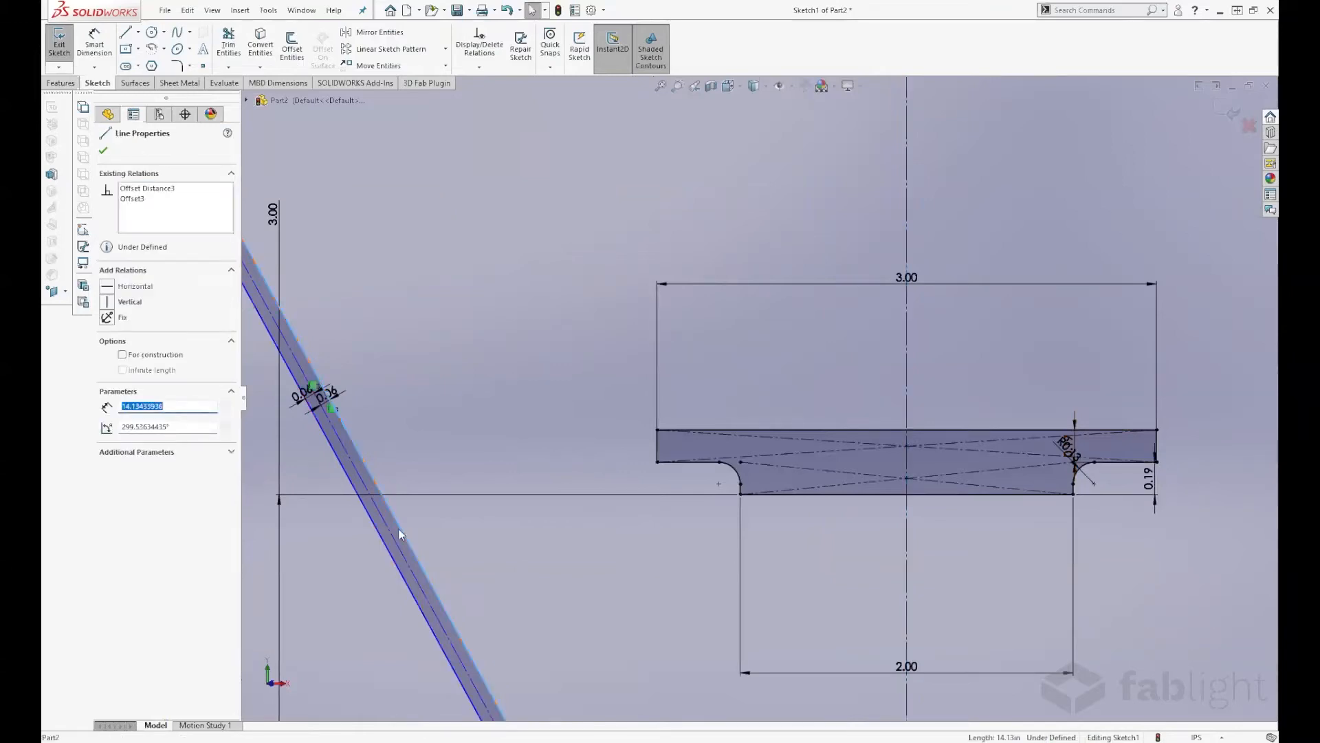
{"action": "left_click", "coordinate": [659, 461], "text": "ctrl"}
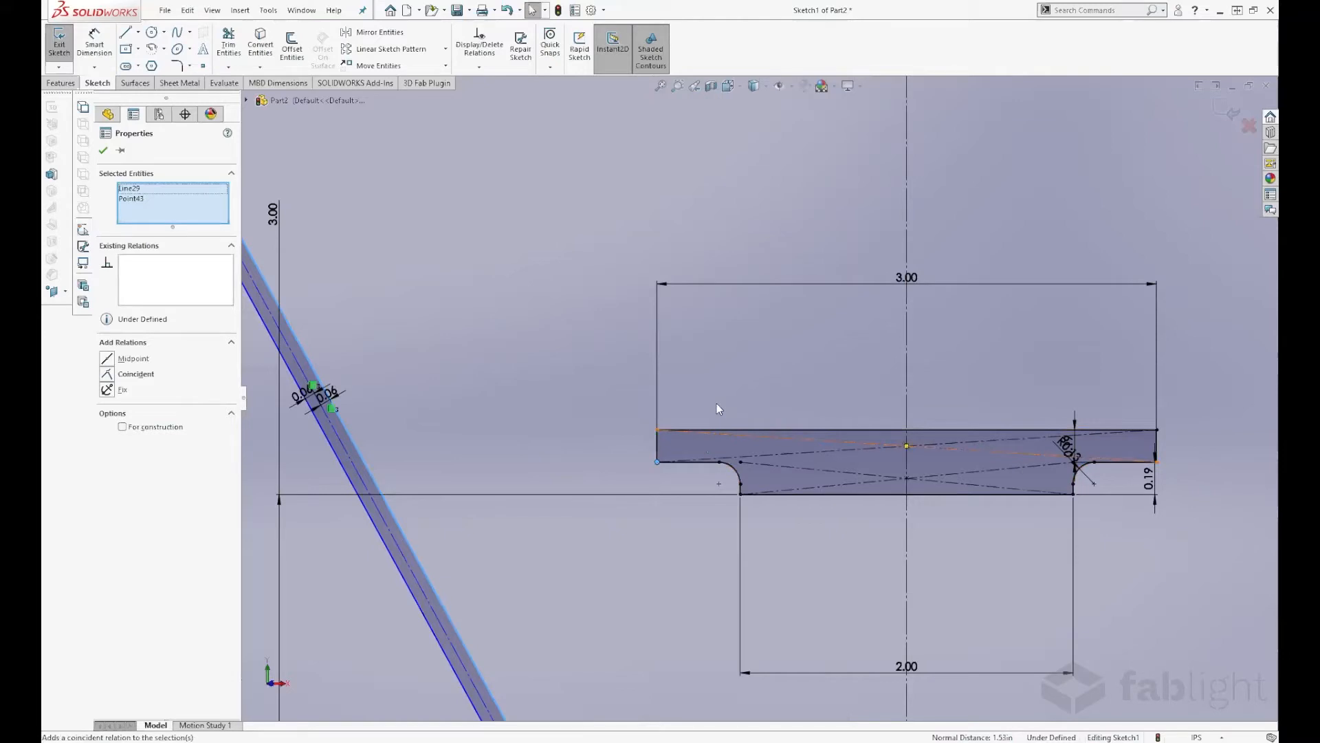
{"action": "scroll", "coordinate": [404, 532], "scroll_direction": "up", "scroll_amount": 3}
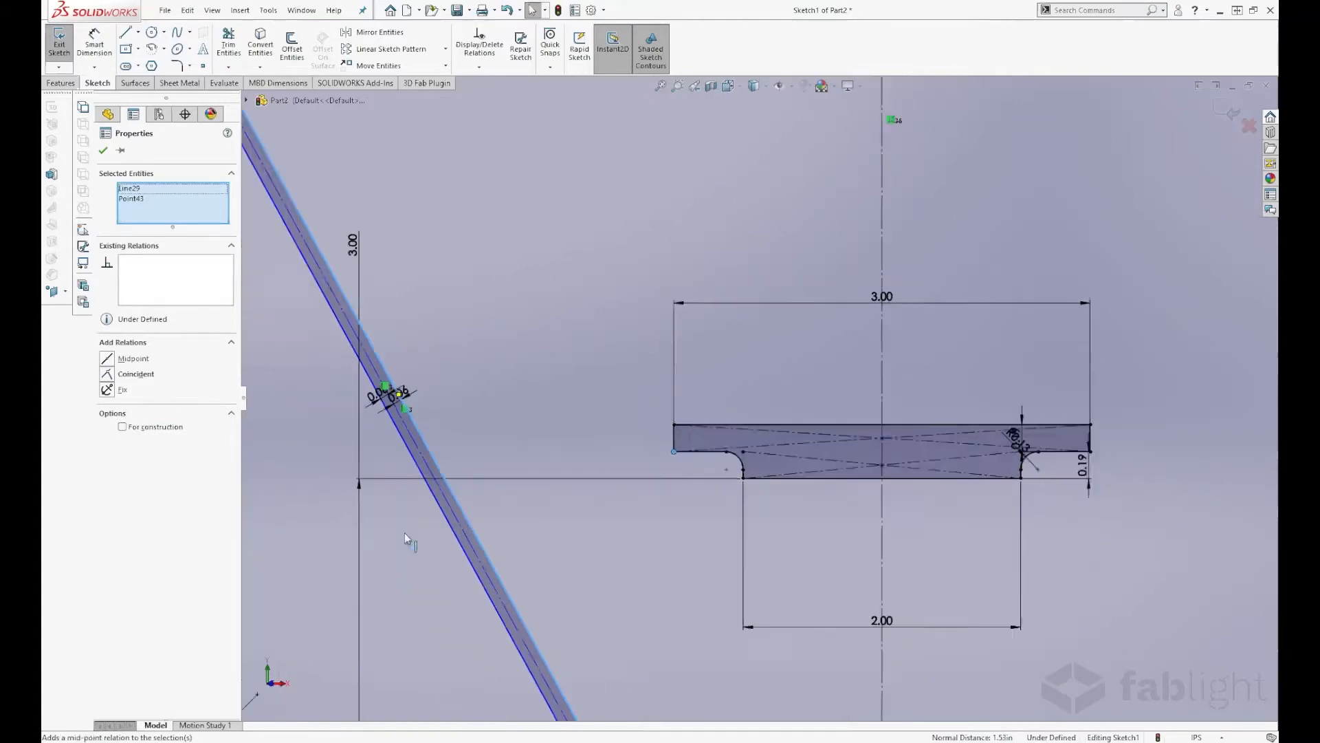
{"action": "scroll", "coordinate": [524, 406], "scroll_direction": "up", "scroll_amount": 3}
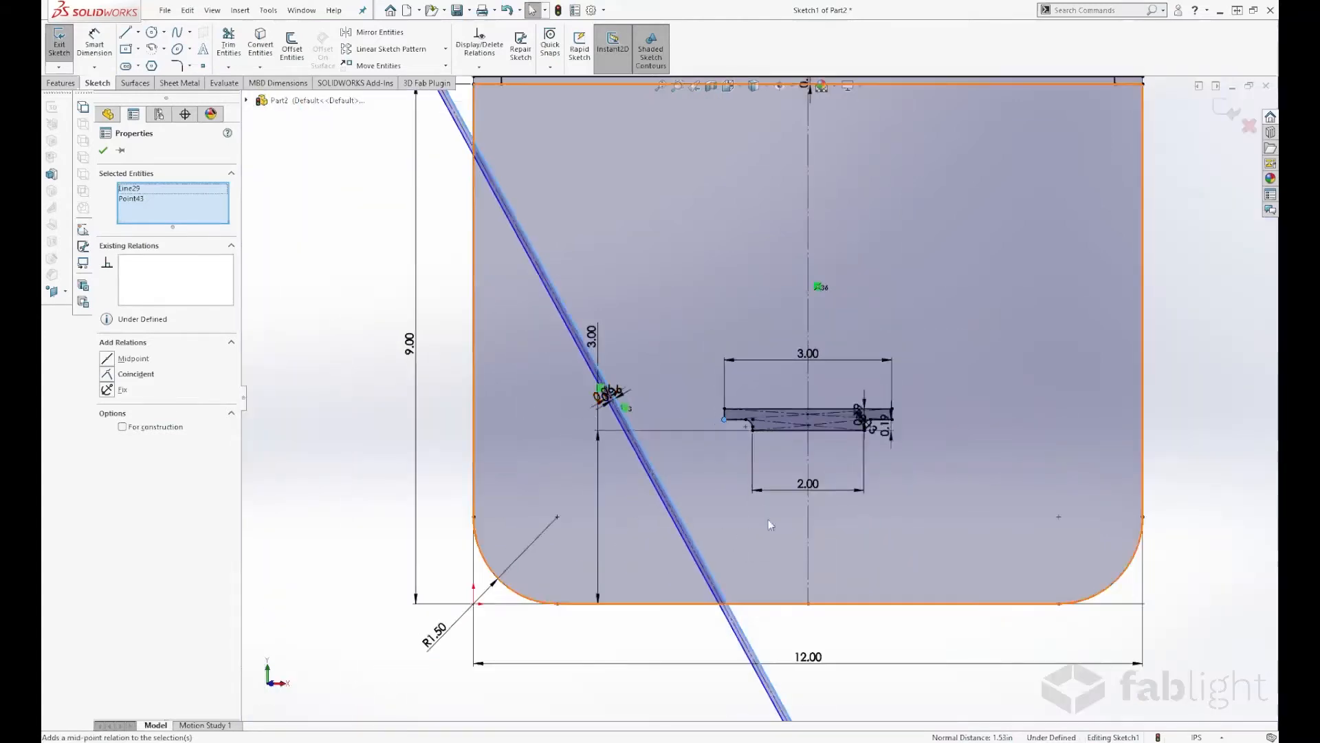
{"action": "scroll", "coordinate": [774, 440], "scroll_direction": "down", "scroll_amount": 5}
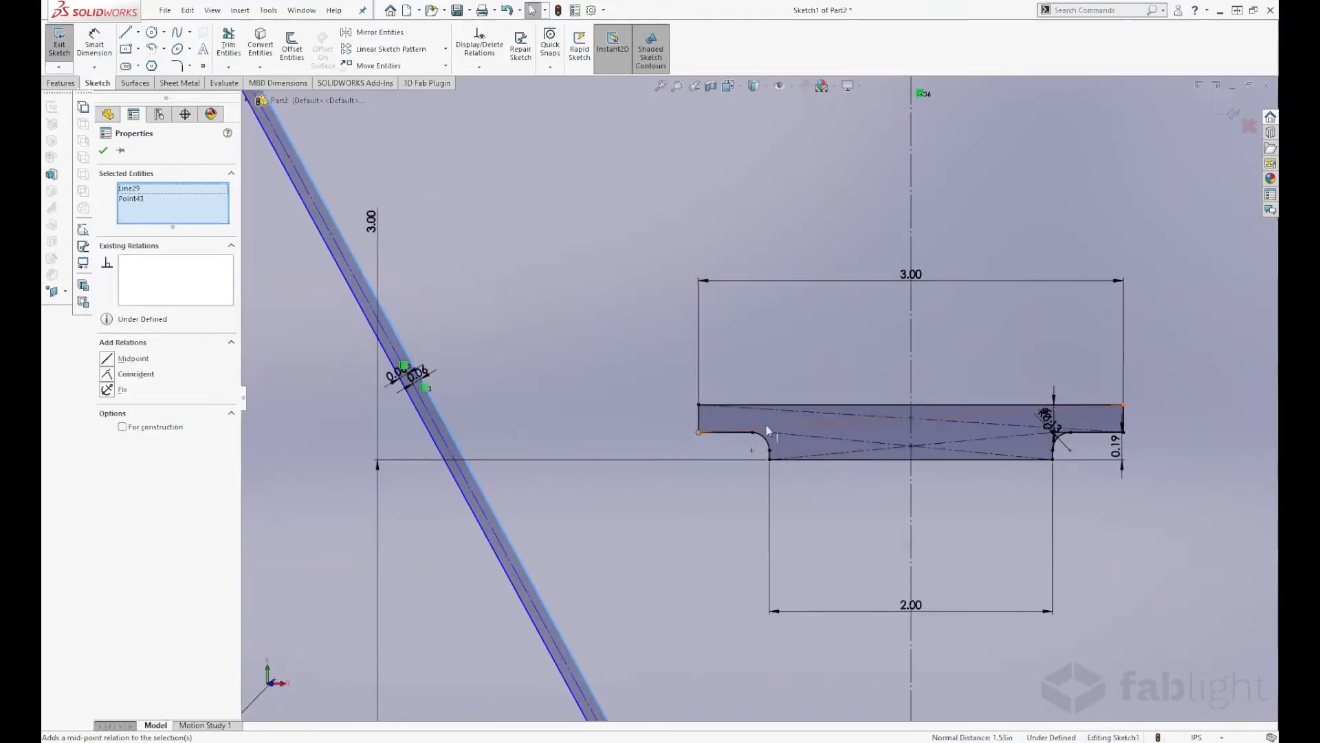
{"action": "left_click", "coordinate": [107, 374]}
{"action": "scroll", "coordinate": [749, 451], "scroll_direction": "up", "scroll_amount": 2}
{"action": "key", "text": "f"}
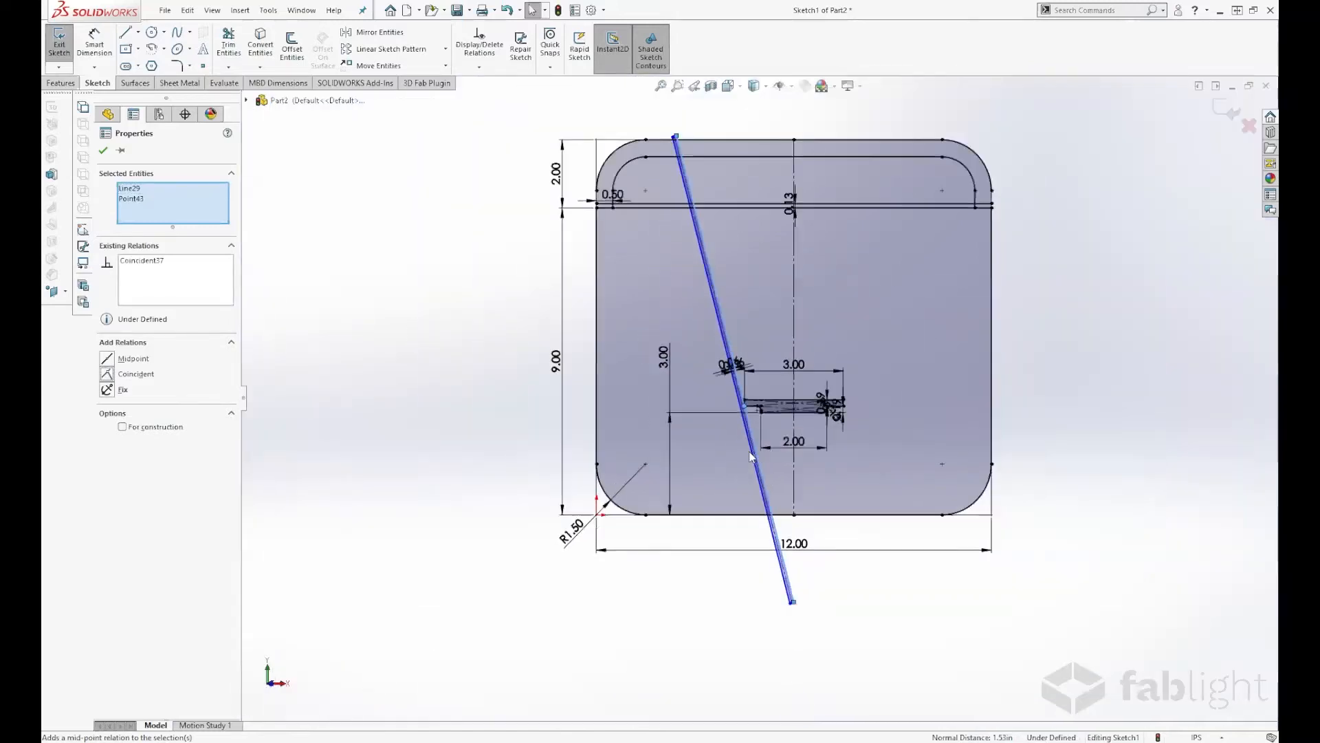
{"action": "left_click", "coordinate": [534, 359]}
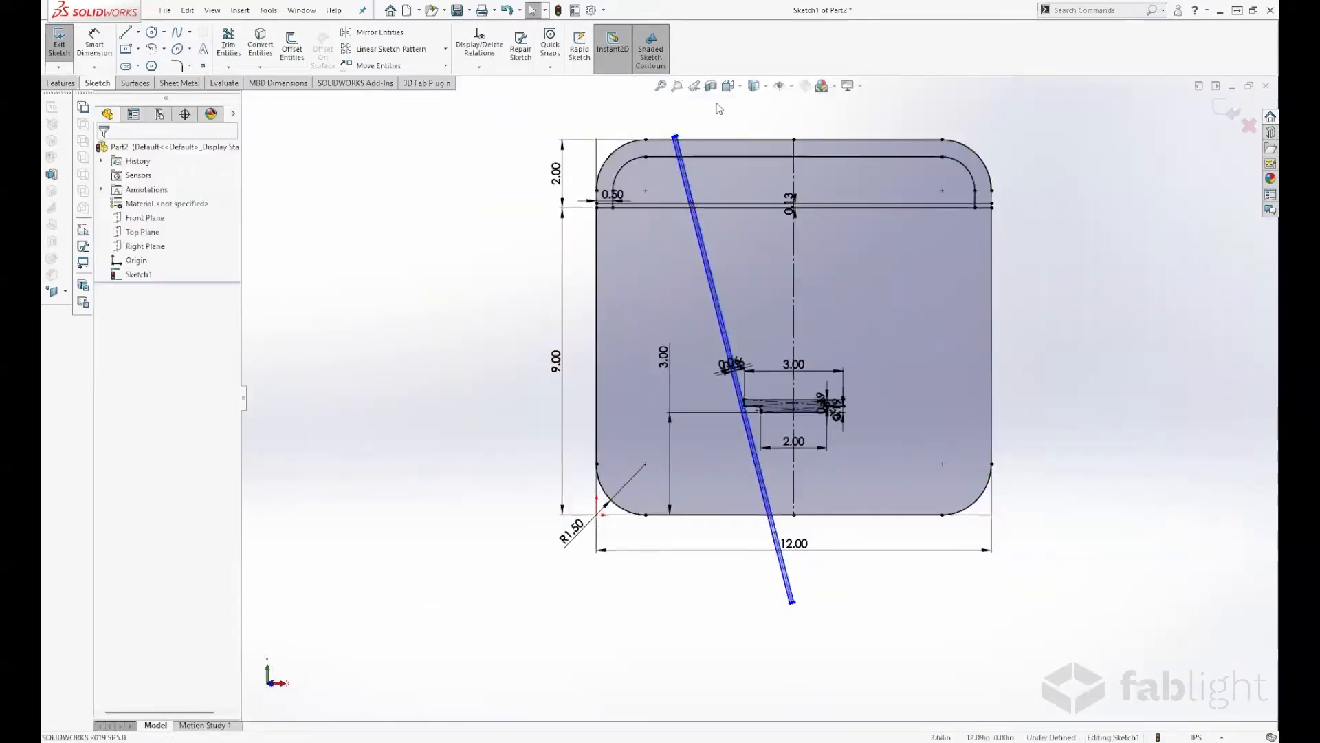
Step: Shorten the strip to about 10.5 in and make its construction line coincident with the left endpoint of the lower horizontal line
{"action": "mouse_move", "coordinate": [683, 168]}
{"action": "left_mouse_down"}
{"action": "mouse_move", "coordinate": [545, 201]}
{"action": "mouse_move", "coordinate": [647, 265]}
{"action": "mouse_move", "coordinate": [1072, 325]}
{"action": "mouse_move", "coordinate": [1112, 232]}
{"action": "left_mouse_up"}
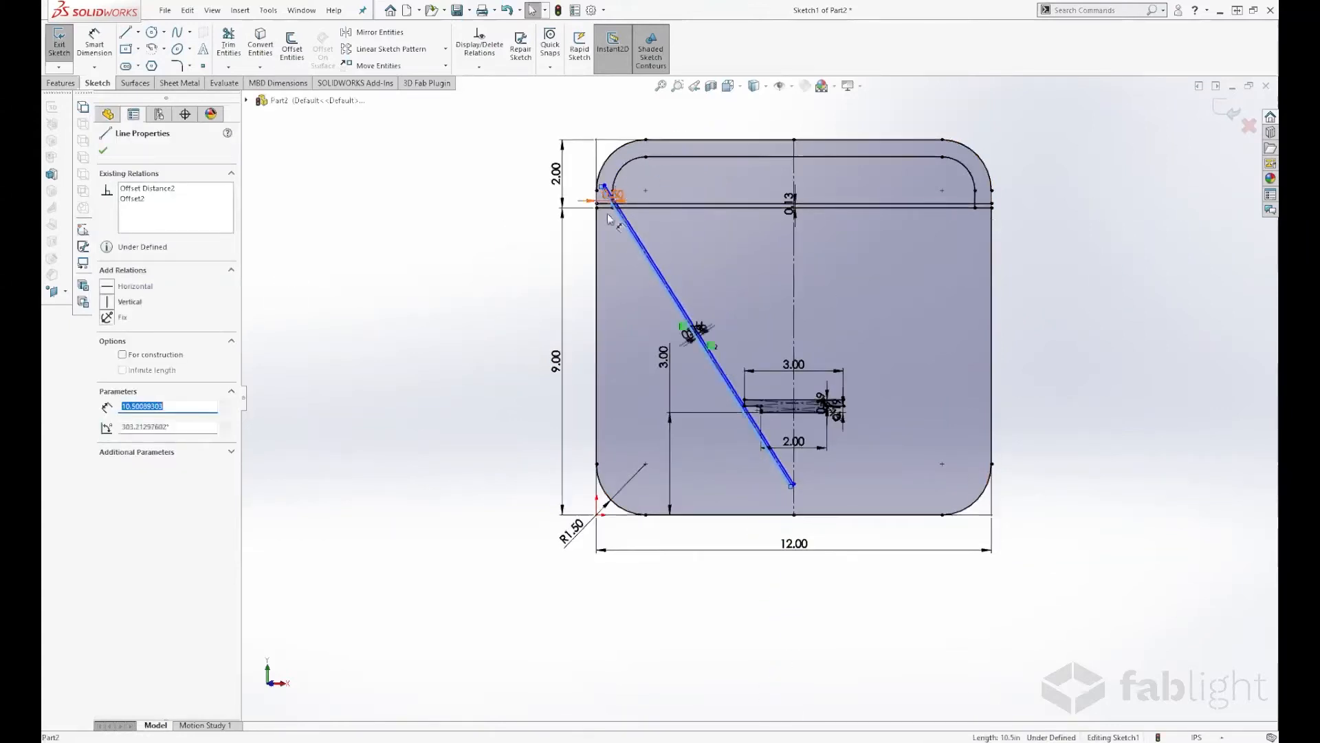
{"action": "scroll", "coordinate": [612, 328], "scroll_direction": "down", "scroll_amount": 5}
{"action": "scroll", "coordinate": [611, 328], "scroll_direction": "down", "scroll_amount": 3}
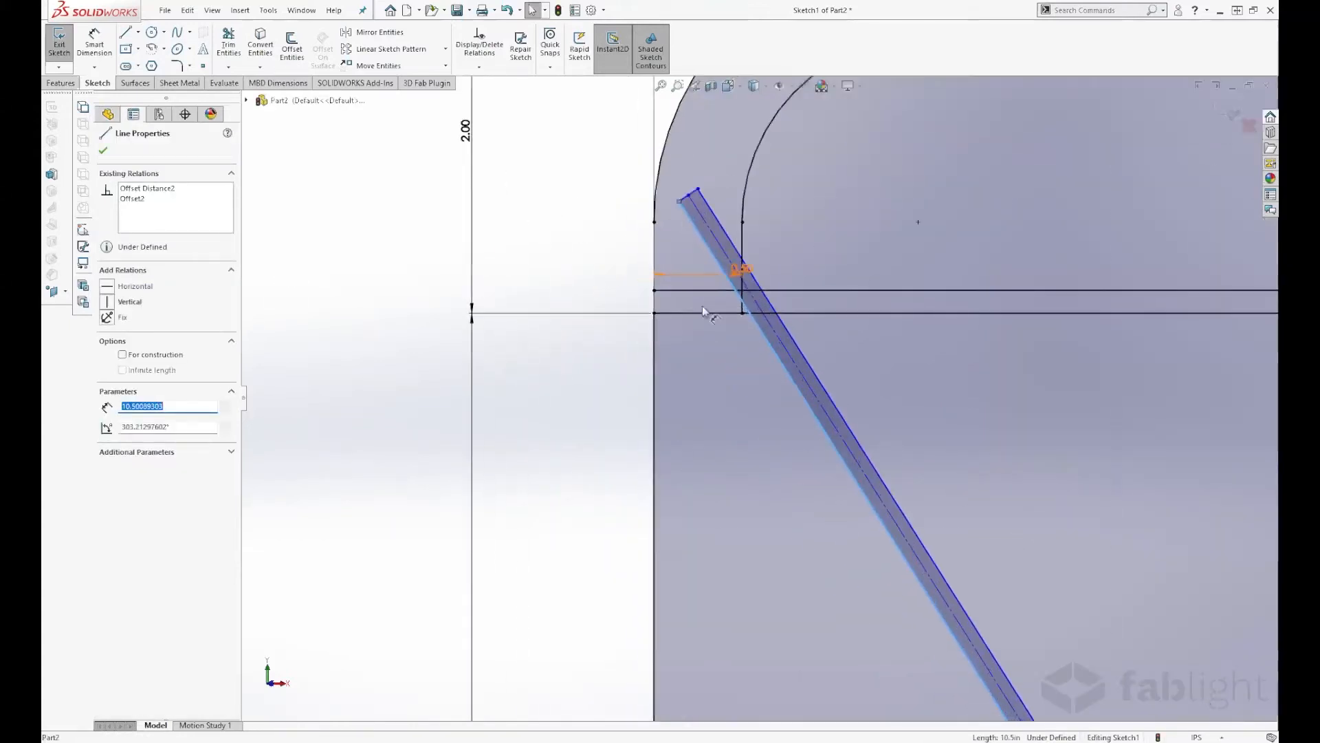
{"action": "left_click", "coordinate": [700, 214]}
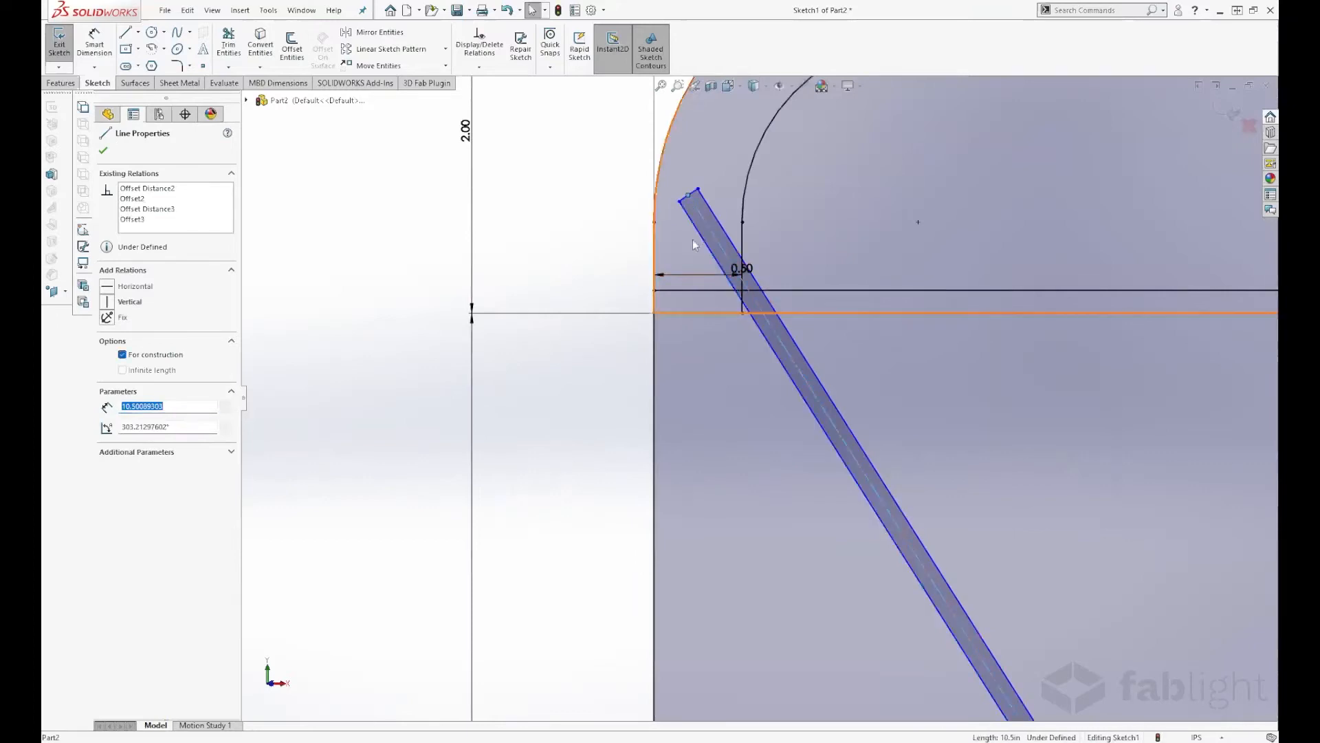
{"action": "left_click", "coordinate": [654, 314], "text": "ctrl"}
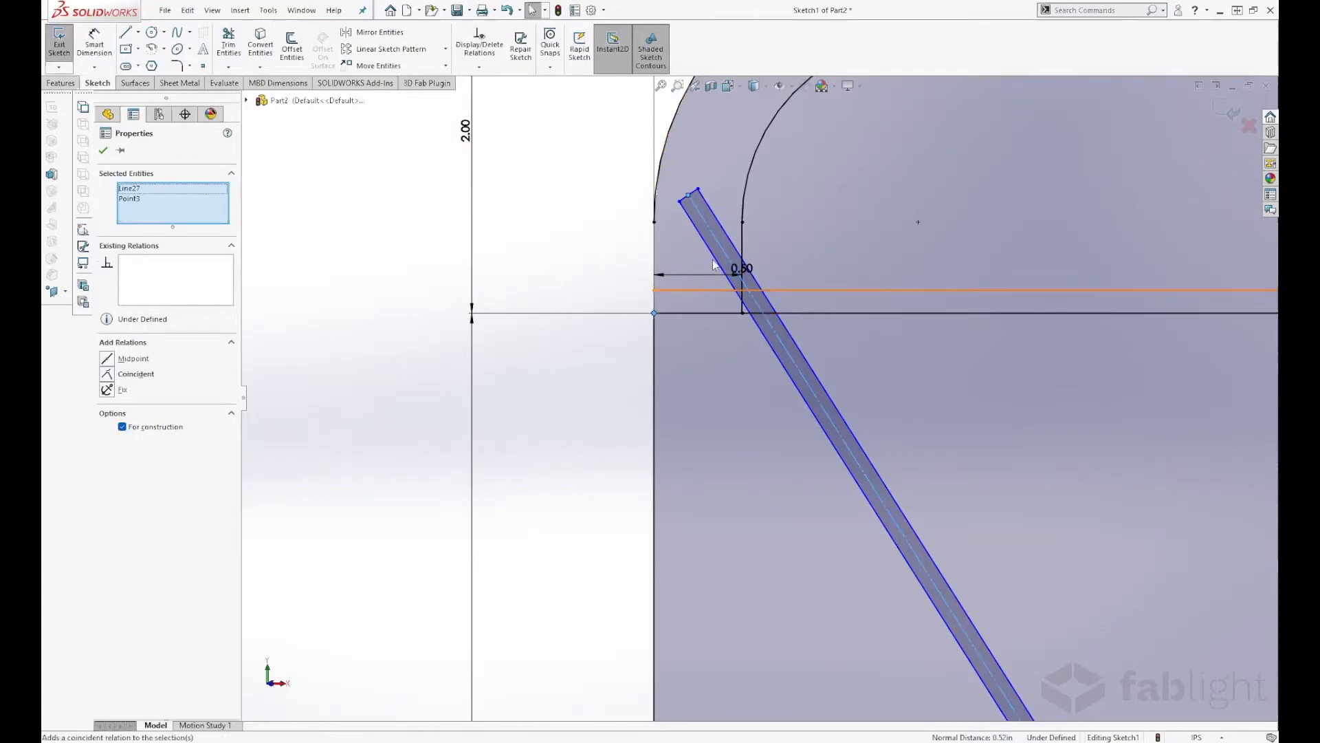
{"action": "left_click", "coordinate": [135, 373]}
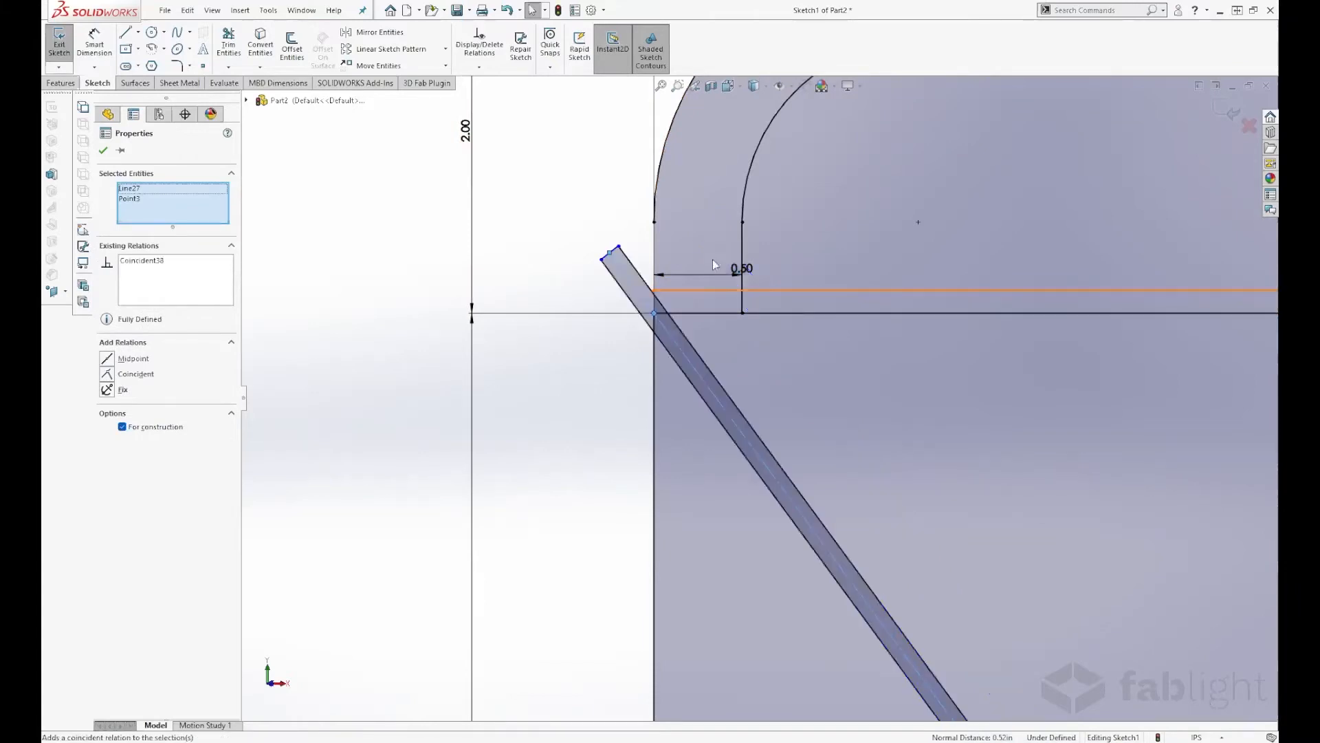
{"action": "scroll", "coordinate": [968, 526], "scroll_direction": "up", "scroll_amount": 5}
{"action": "scroll", "coordinate": [942, 536], "scroll_direction": "up", "scroll_amount": 1}
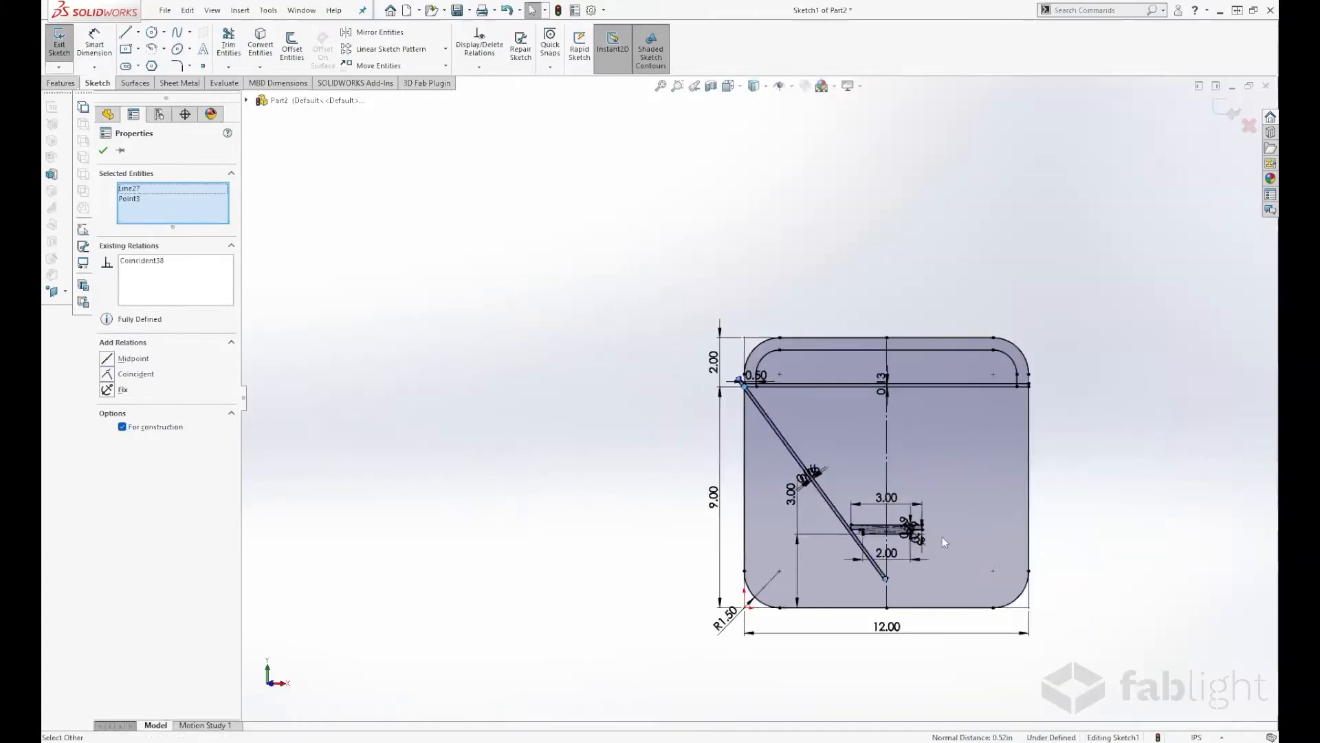
{"action": "scroll", "coordinate": [866, 598], "scroll_direction": "down", "scroll_amount": 2}
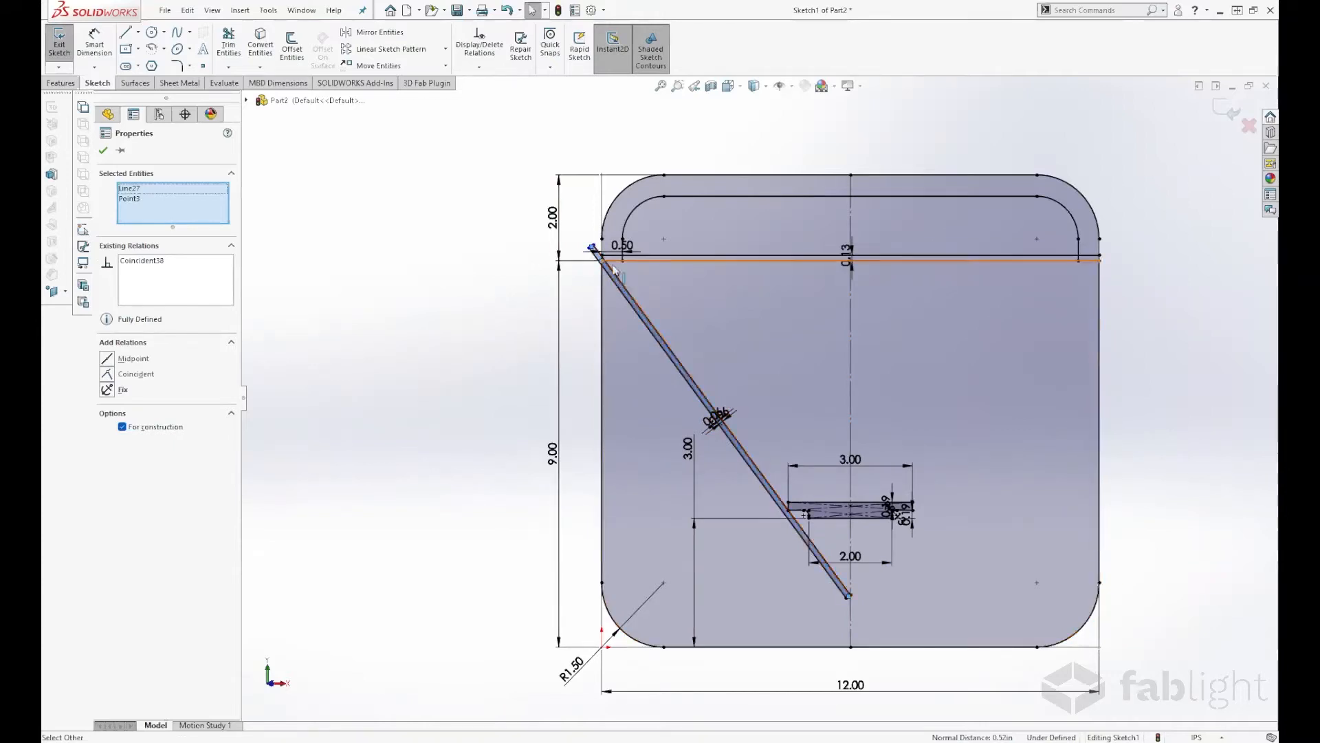
{"action": "scroll", "coordinate": [613, 344], "scroll_direction": "down", "scroll_amount": 5}
{"action": "scroll", "coordinate": [613, 344], "scroll_direction": "down", "scroll_amount": 4}
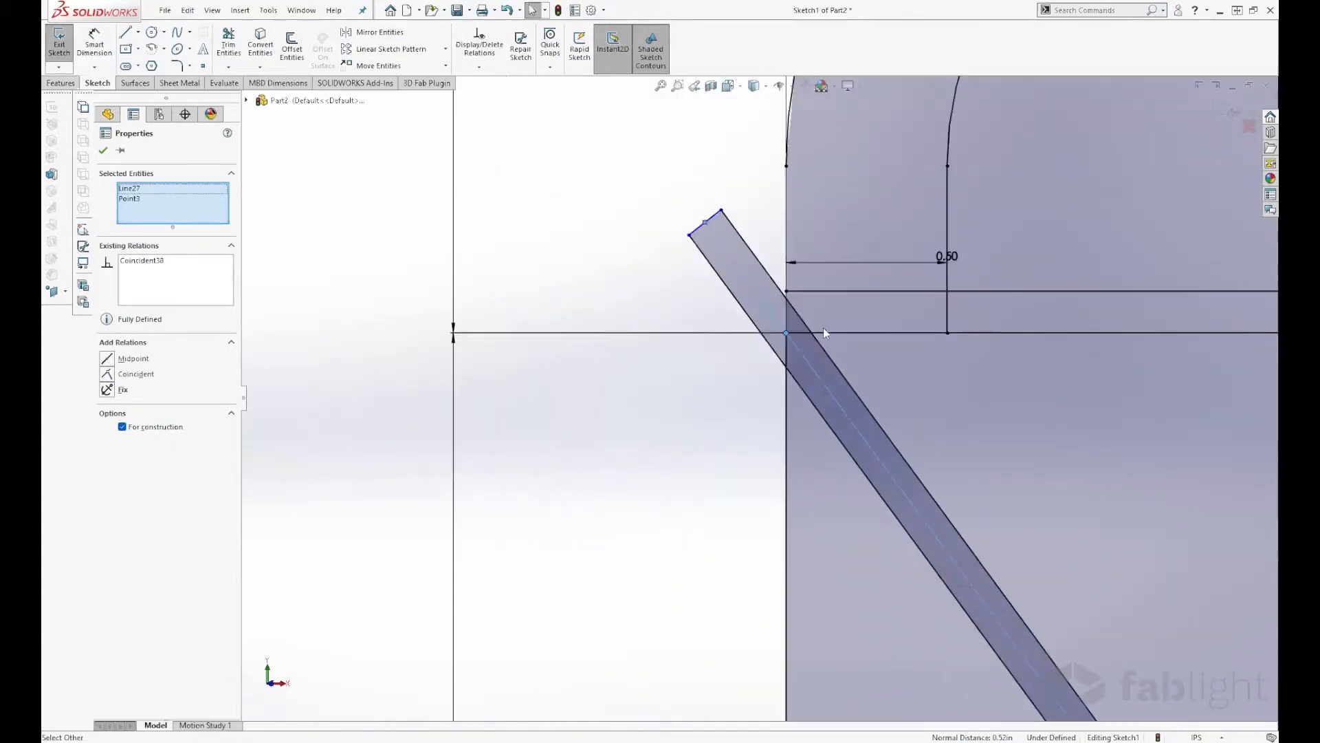
{"action": "left_click", "coordinate": [722, 212]}
{"action": "left_click", "coordinate": [823, 292], "text": "ctrl"}
{"action": "scroll", "coordinate": [832, 300], "scroll_direction": "up", "scroll_amount": 3}
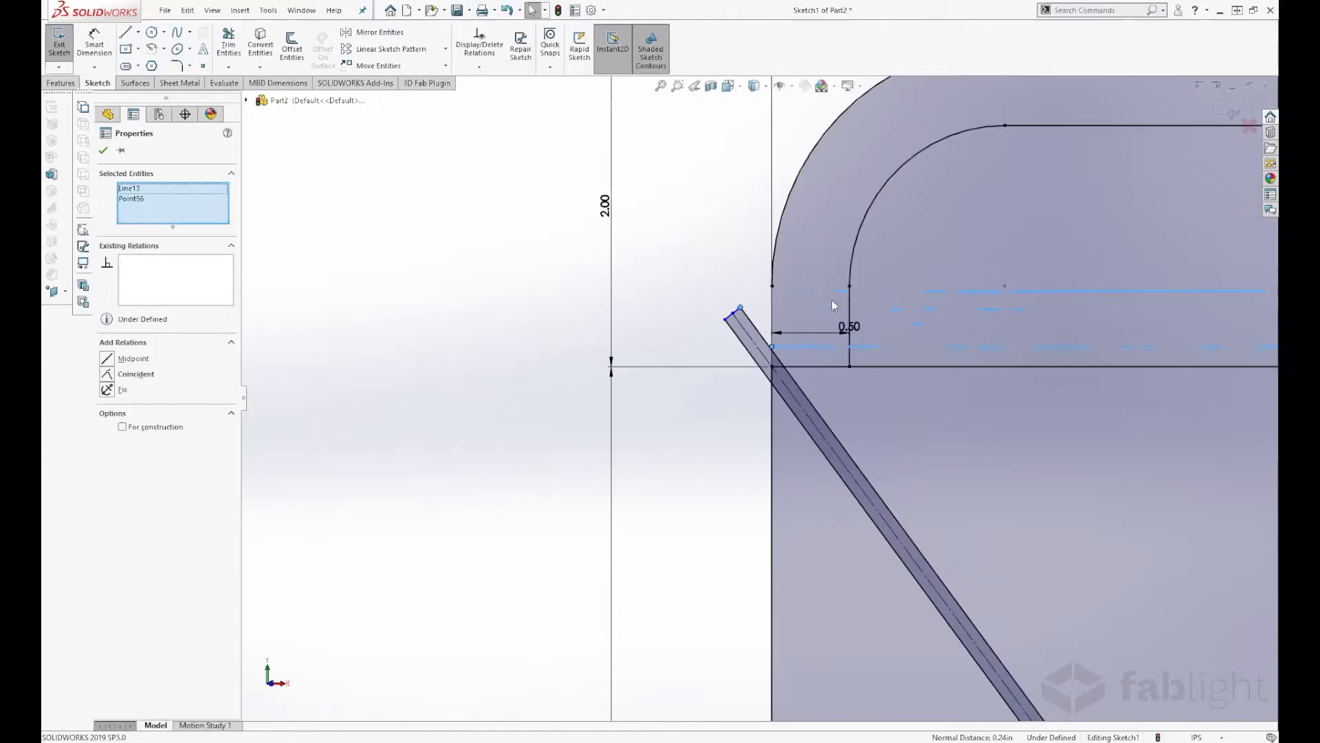
{"action": "left_click", "coordinate": [729, 375]}
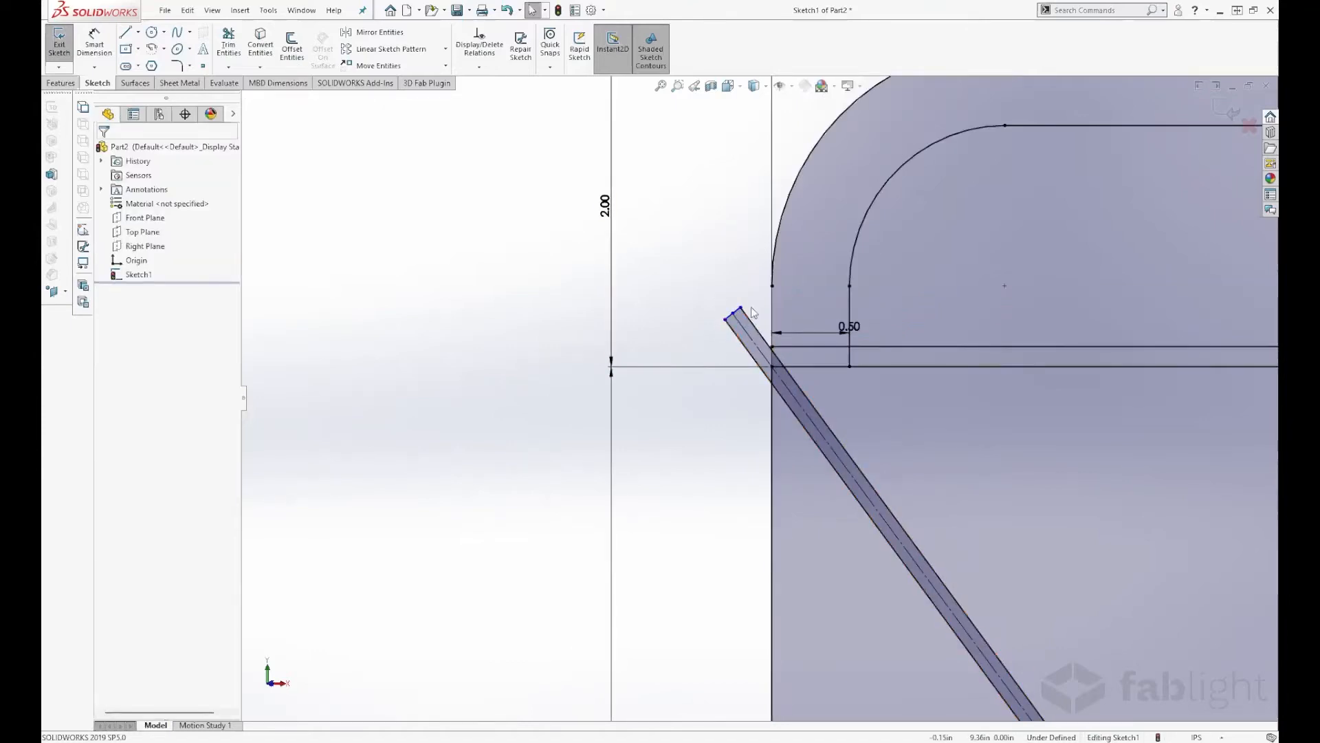
Step: Extend the diagonal strip's upper end farther beyond the outline's left edge
{"action": "scroll", "coordinate": [734, 319], "scroll_direction": "down", "scroll_amount": 2}
{"action": "scroll", "coordinate": [739, 321], "scroll_direction": "down", "scroll_amount": 2}
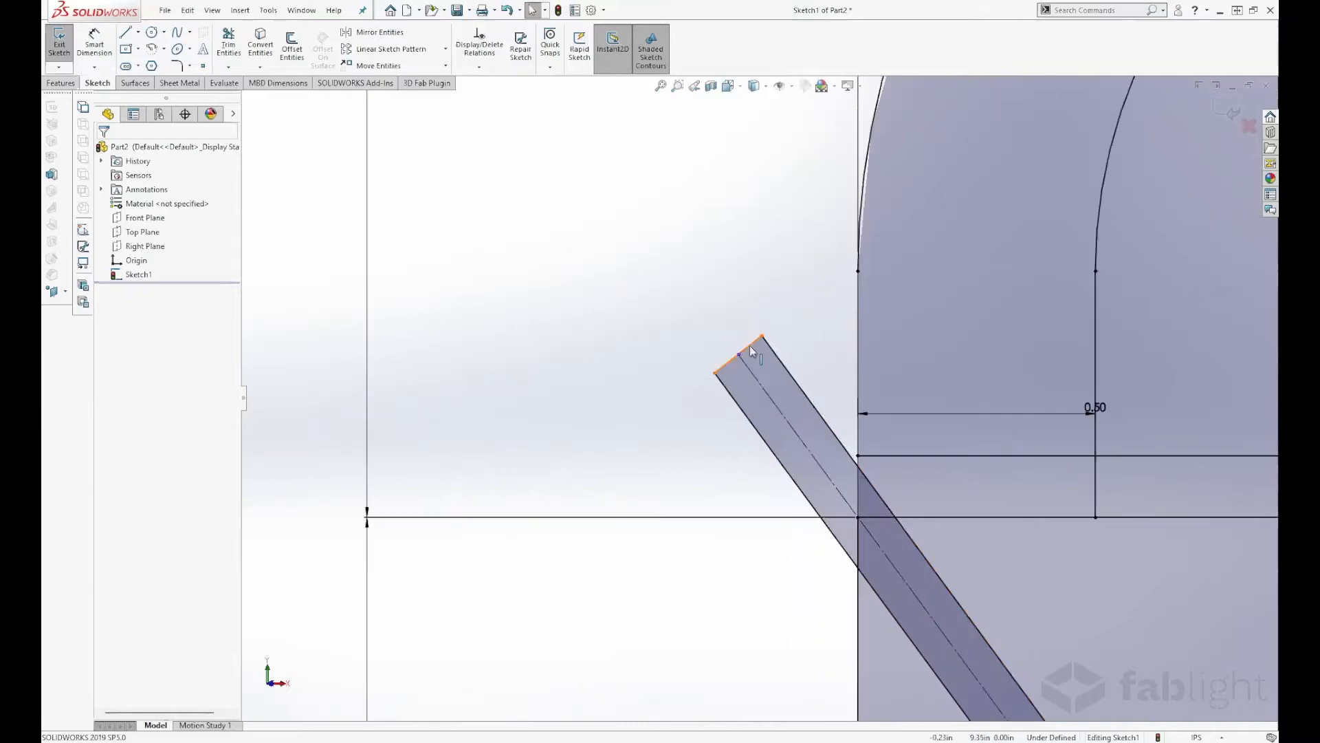
{"action": "left_click_drag", "start_coordinate": [750, 345], "coordinate": [586, 141]}
{"action": "scroll", "coordinate": [959, 390], "scroll_direction": "up", "scroll_amount": 5}
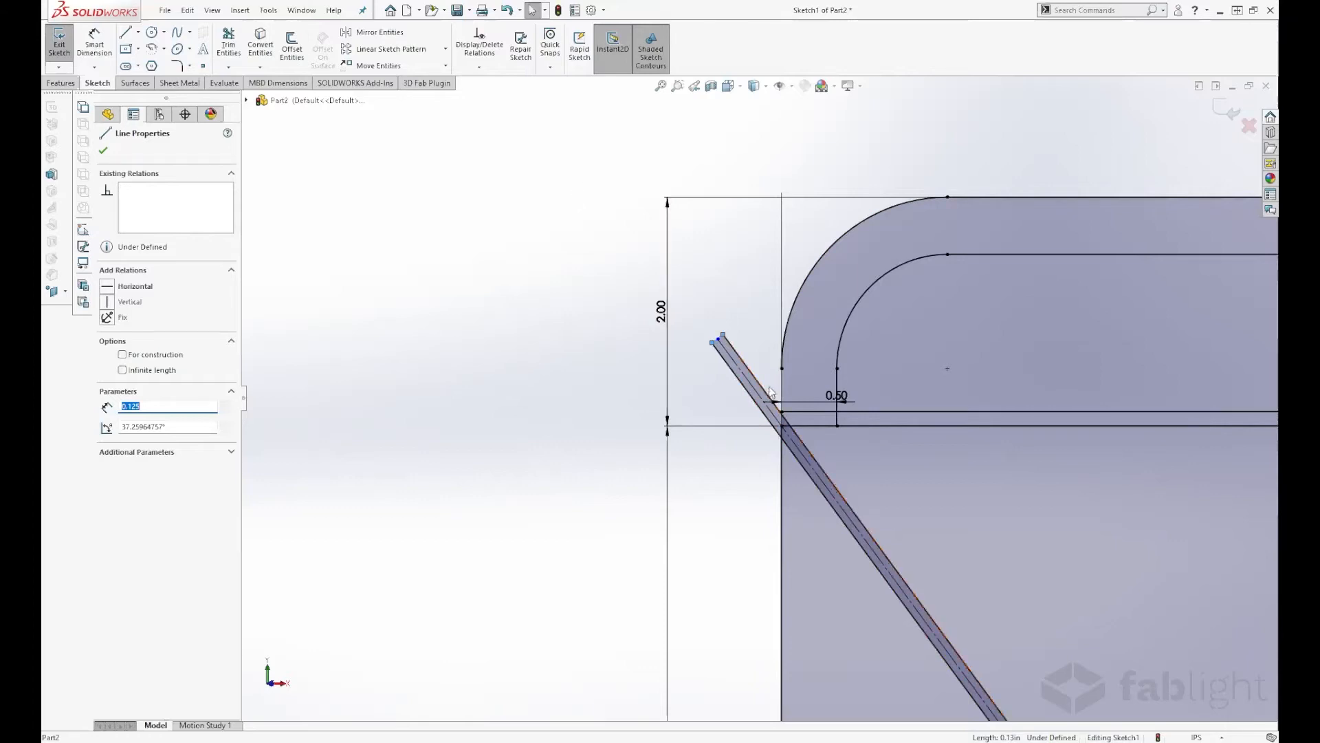
Step: Make the right corner of the strip's upper end coincident with the upper of the two closely spaced horizontal lines
{"action": "scroll", "coordinate": [771, 385], "scroll_direction": "down", "scroll_amount": 5}
{"action": "left_click", "coordinate": [711, 261]}
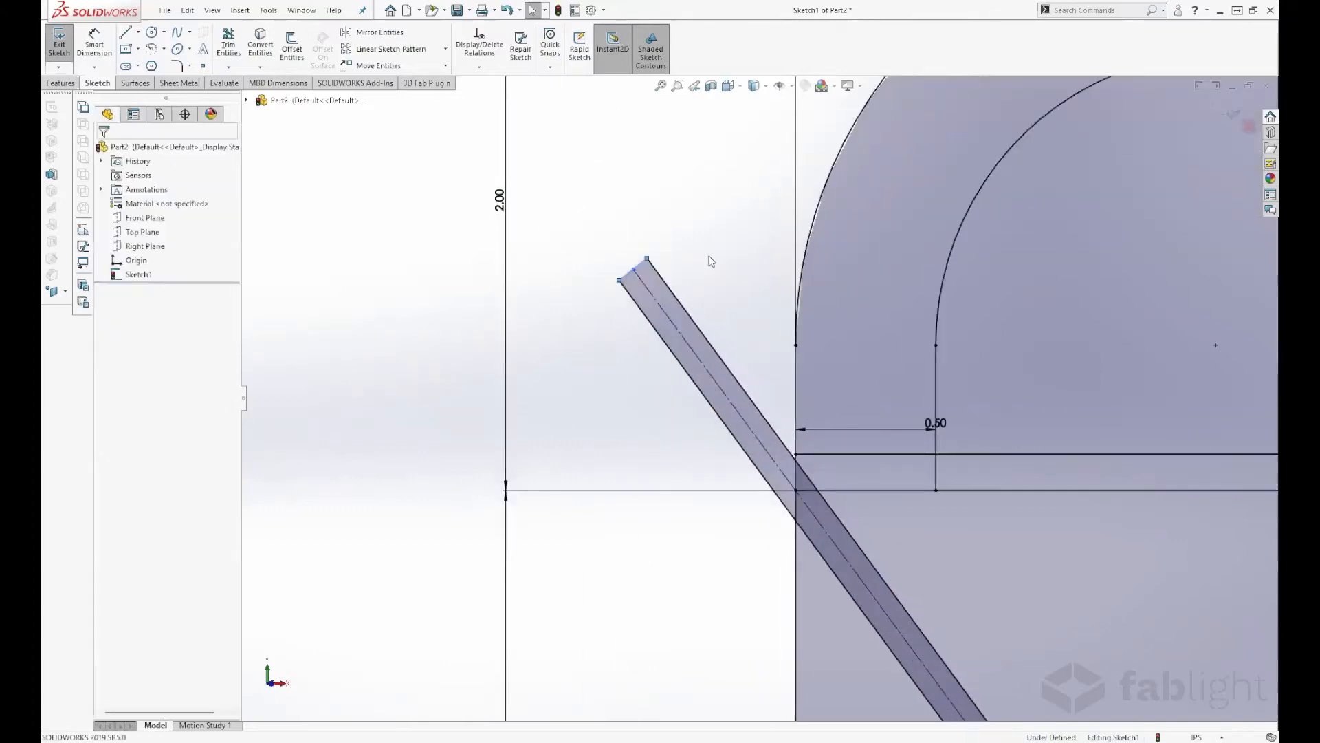
{"action": "left_click", "coordinate": [647, 260]}
{"action": "left_click", "coordinate": [825, 454], "text": "ctrl"}
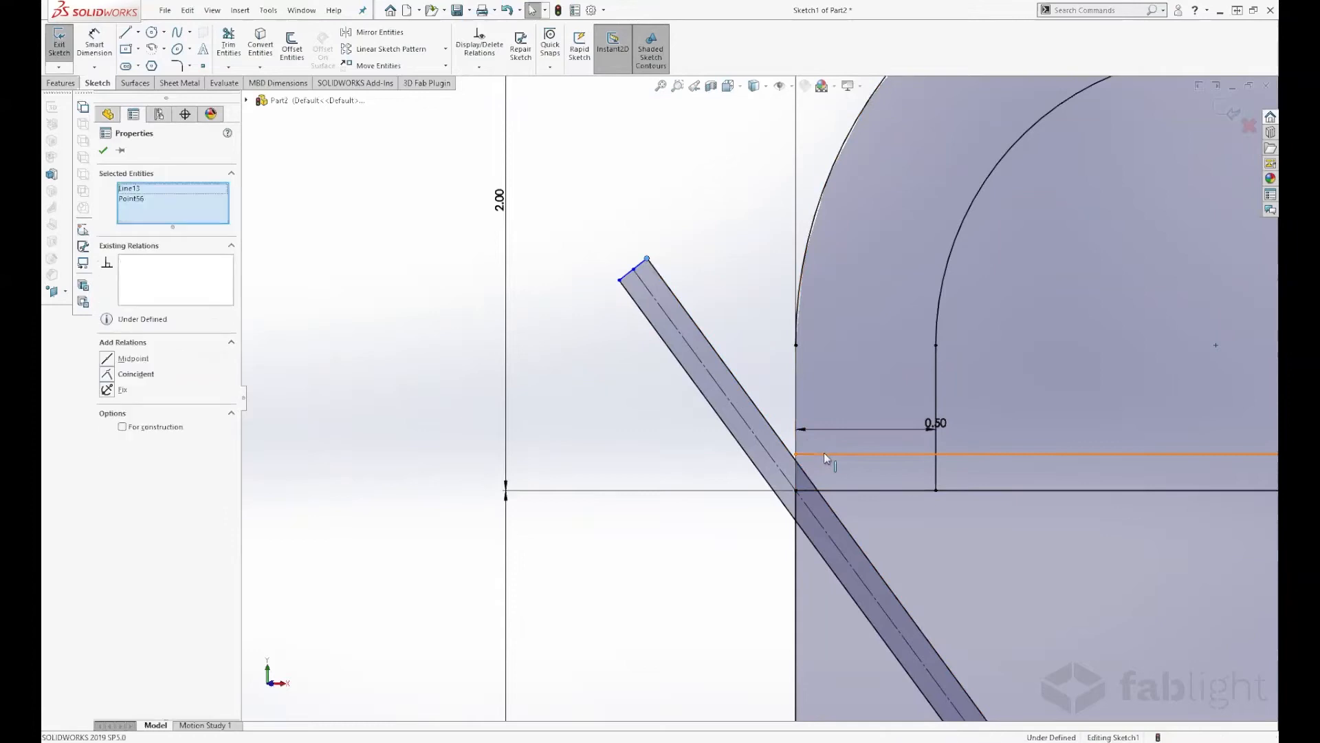
{"action": "left_click", "coordinate": [881, 398]}
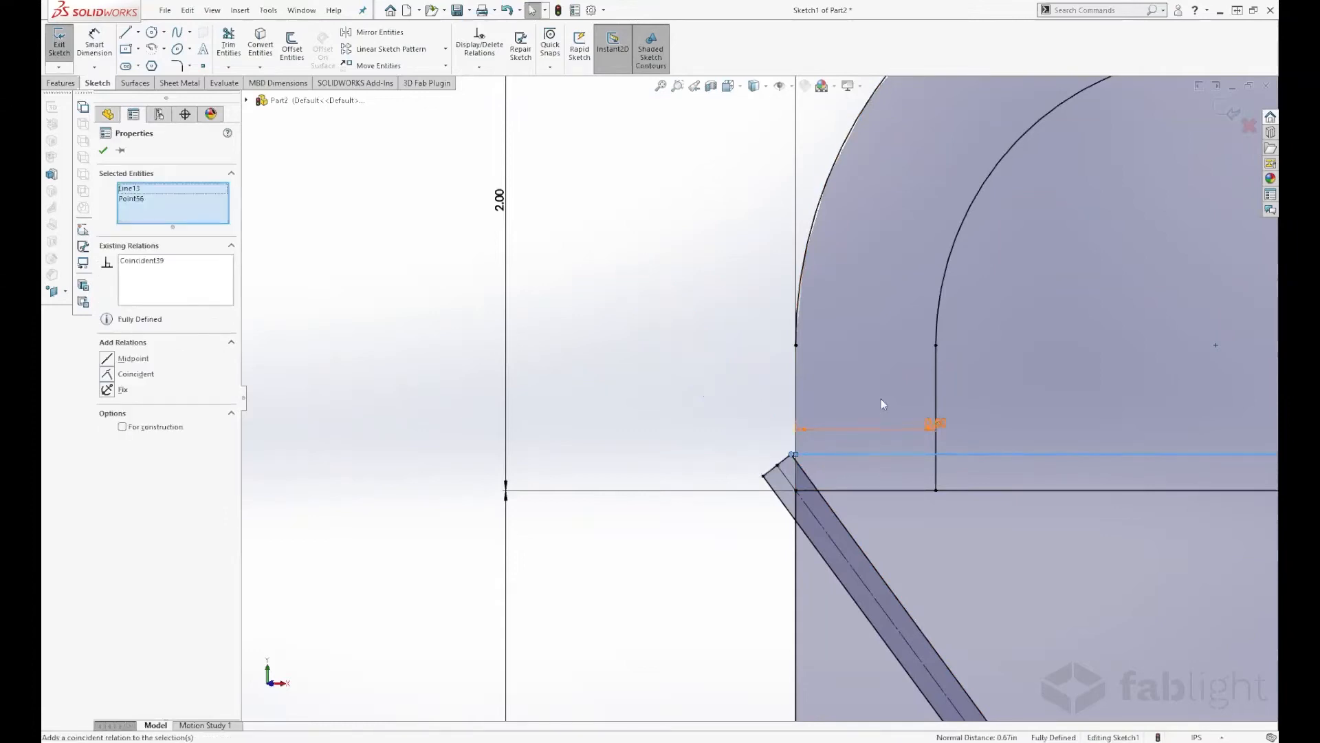
{"action": "left_click", "coordinate": [763, 419]}
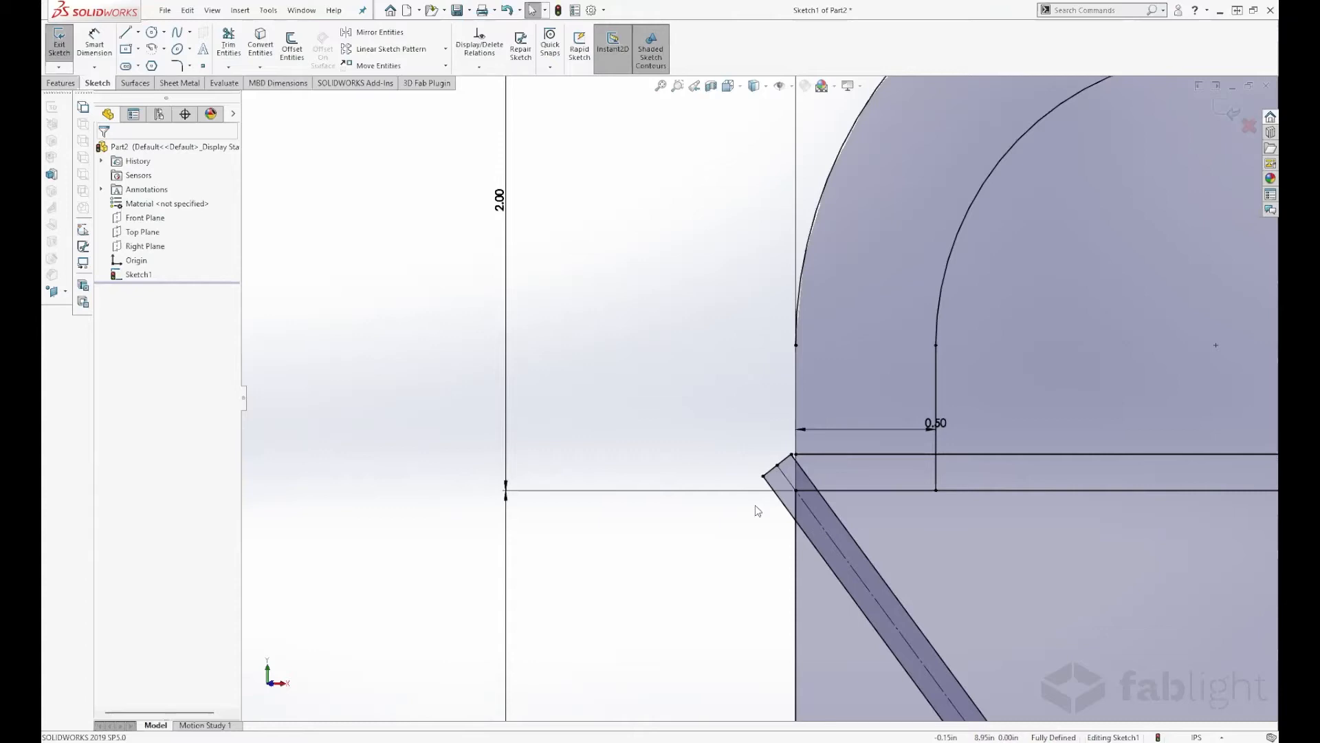
Step: Move the diagonal strip's two 0.06 width dimensions clear of the strip, one on each side
{"action": "scroll", "coordinate": [792, 482], "scroll_direction": "down", "scroll_amount": 1}
{"action": "scroll", "coordinate": [793, 483], "scroll_direction": "up", "scroll_amount": 3}
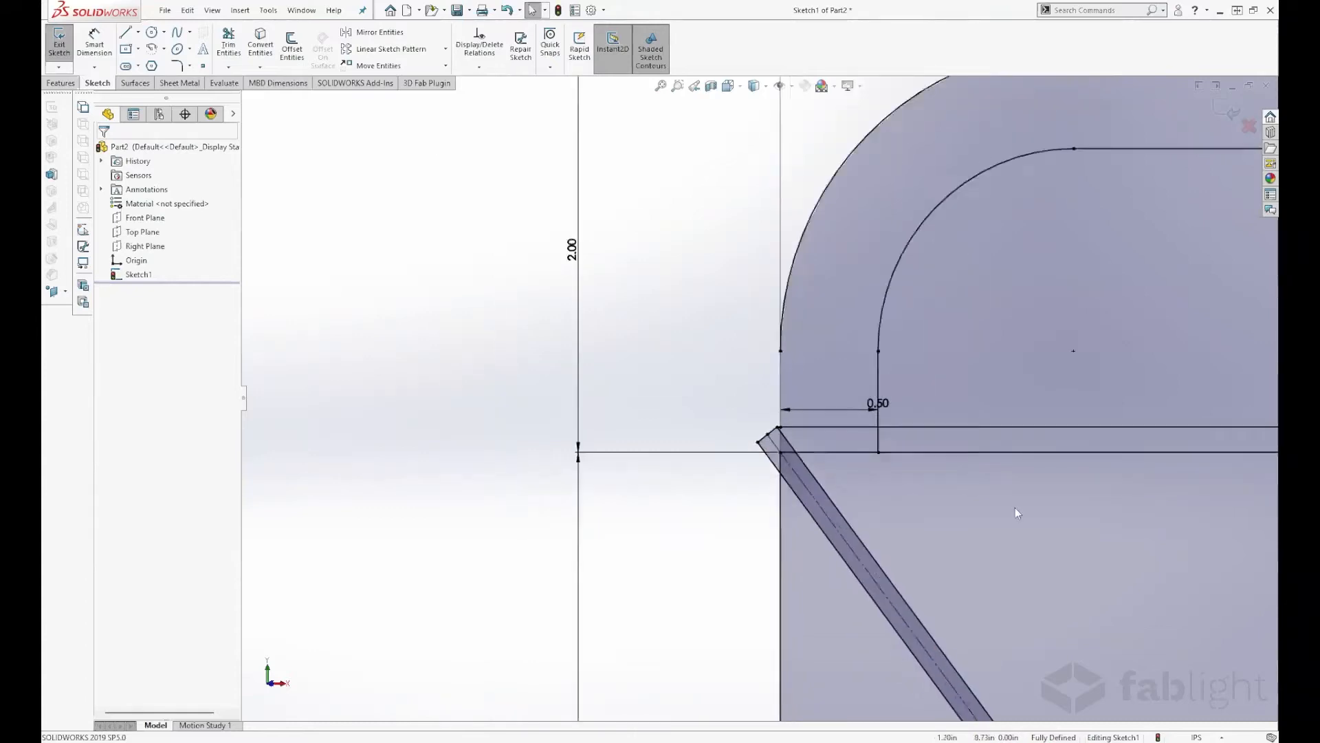
{"action": "scroll", "coordinate": [1016, 512], "scroll_direction": "up", "scroll_amount": 5}
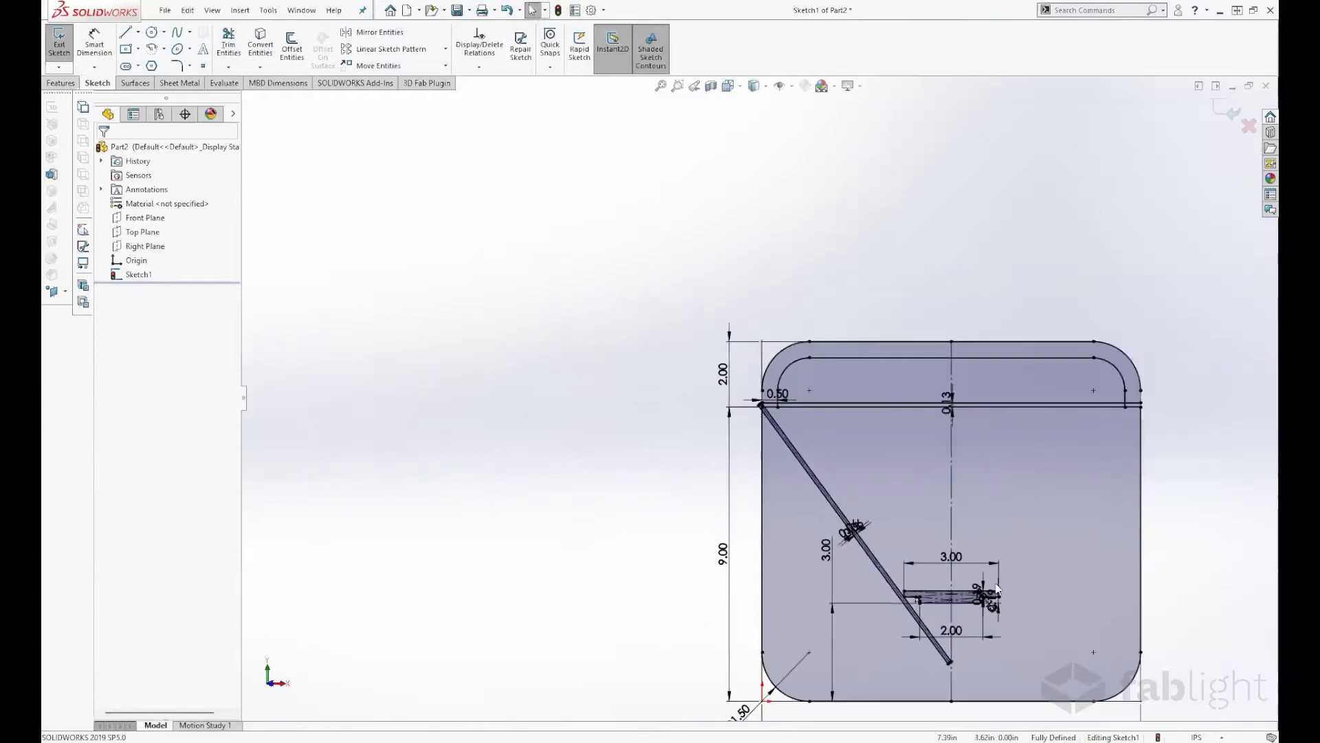
{"action": "scroll", "coordinate": [1000, 585], "scroll_direction": "down", "scroll_amount": 1}
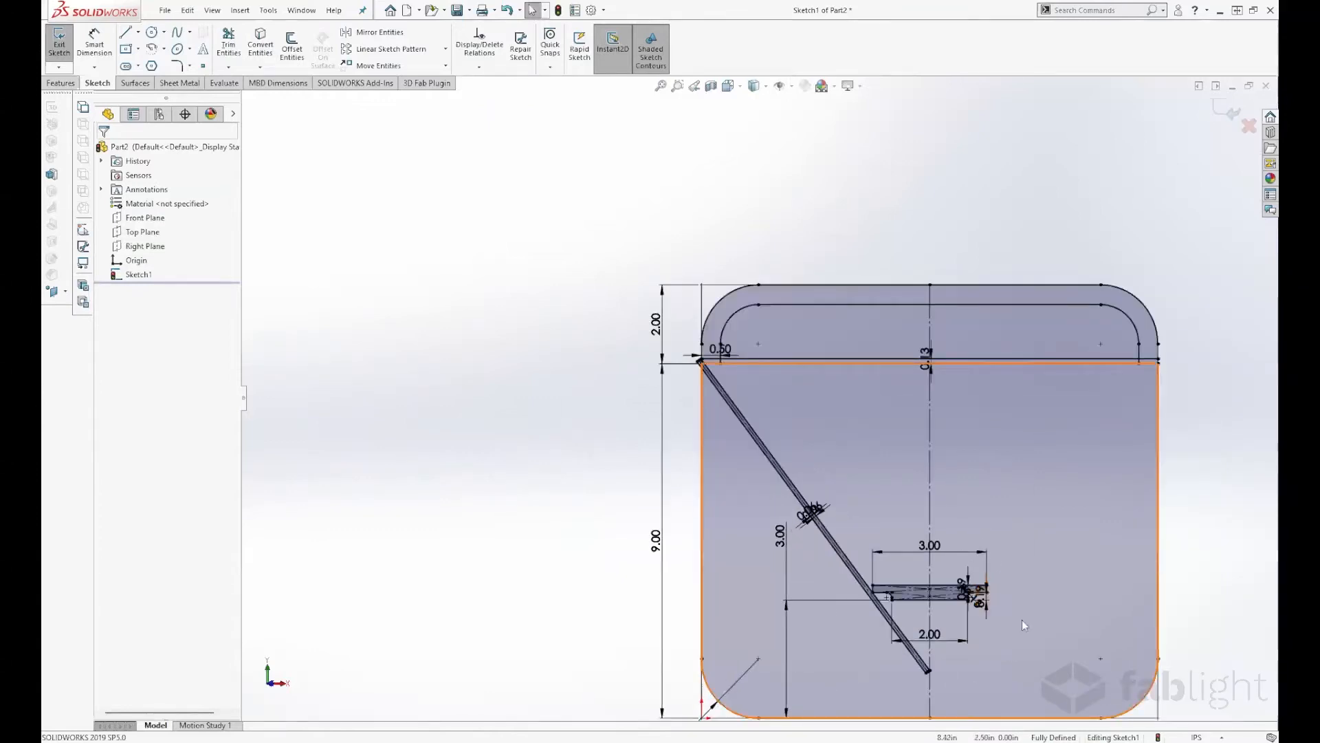
{"action": "key", "text": "f"}
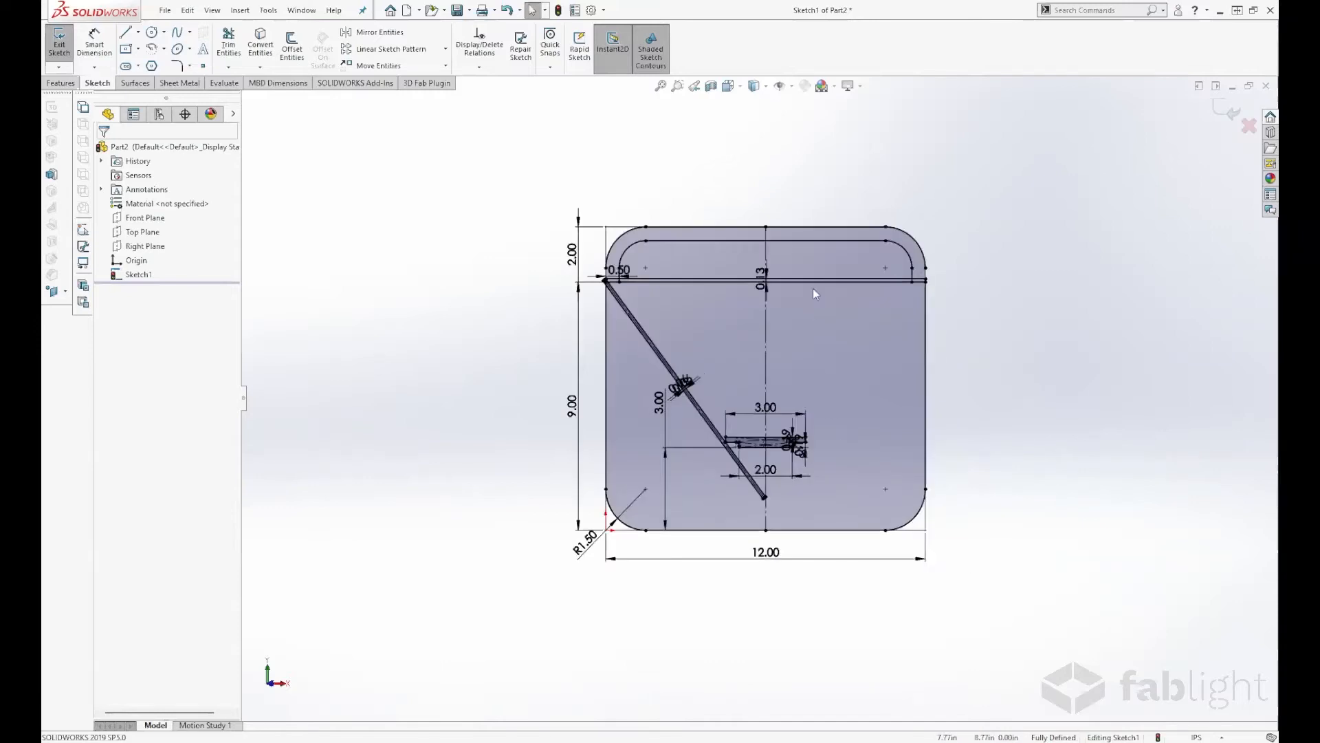
{"action": "scroll", "coordinate": [813, 288], "scroll_direction": "down", "scroll_amount": 2}
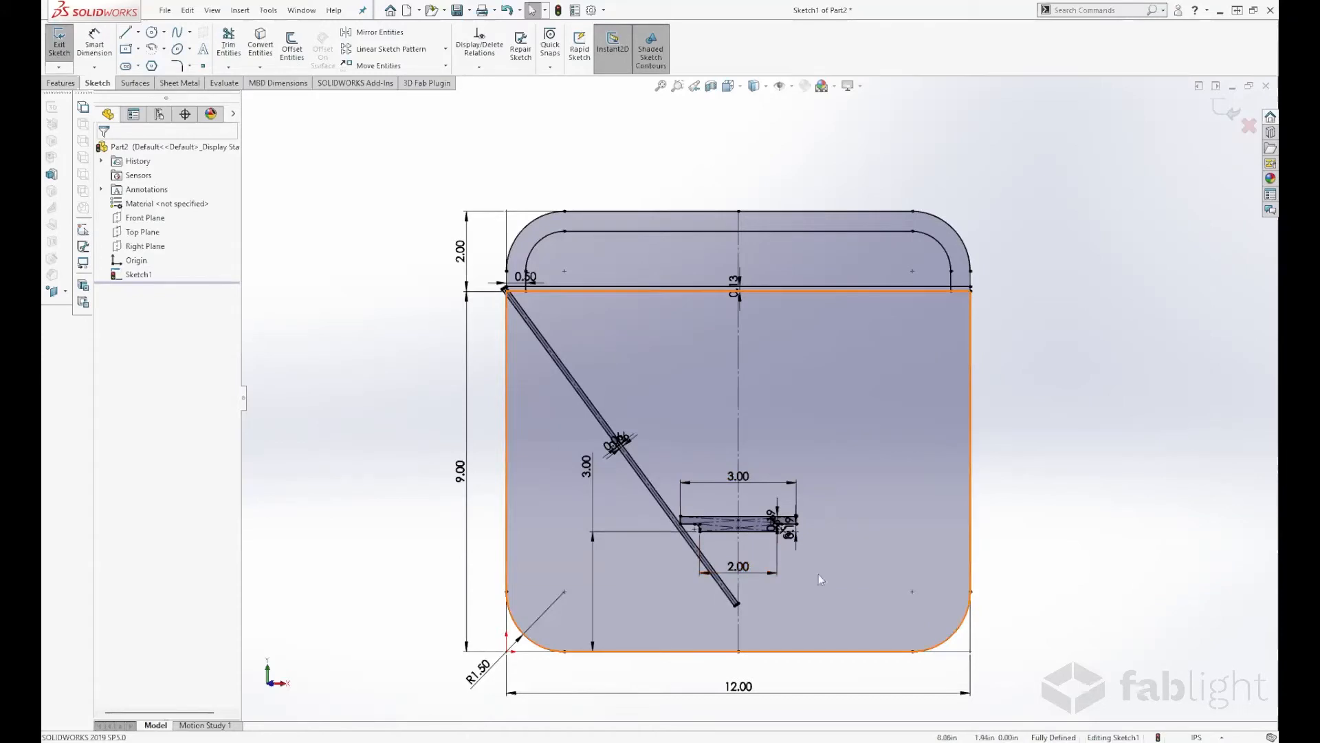
{"action": "left_click", "coordinate": [614, 444]}
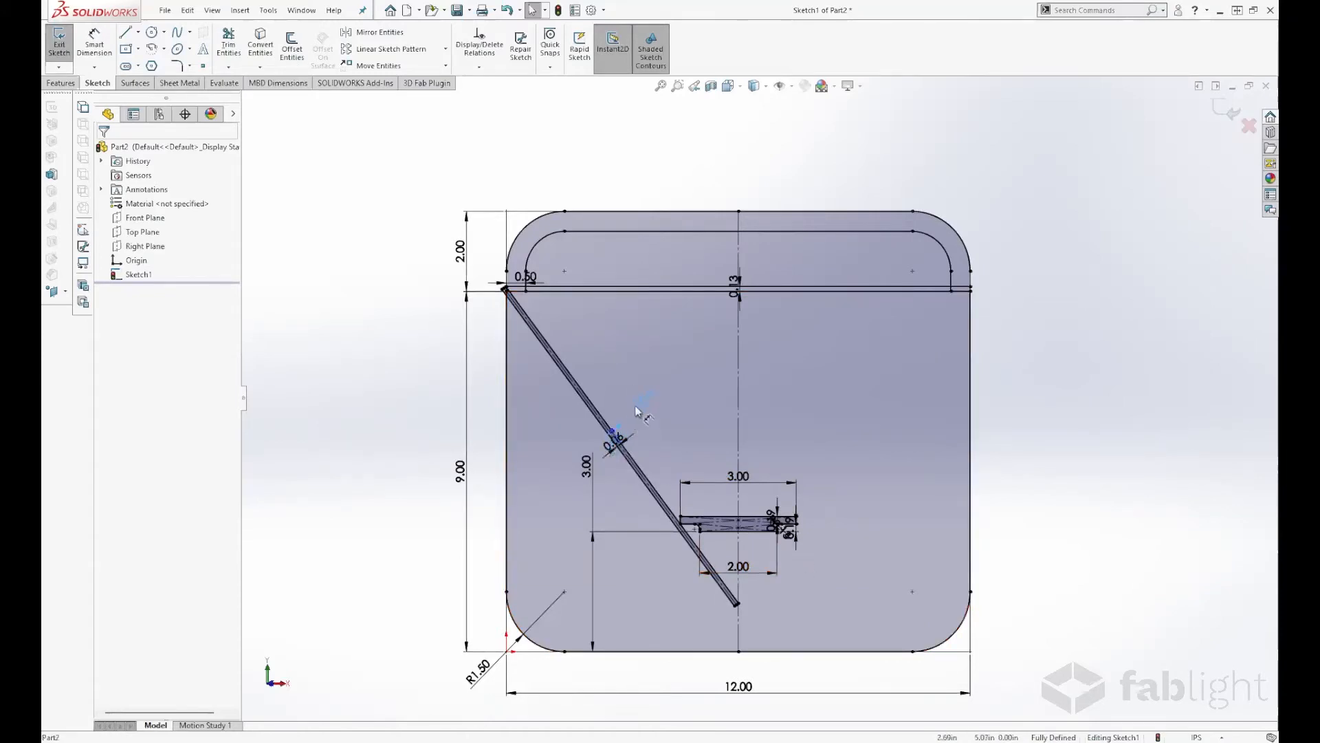
{"action": "left_click_drag", "start_coordinate": [614, 440], "coordinate": [646, 389]}
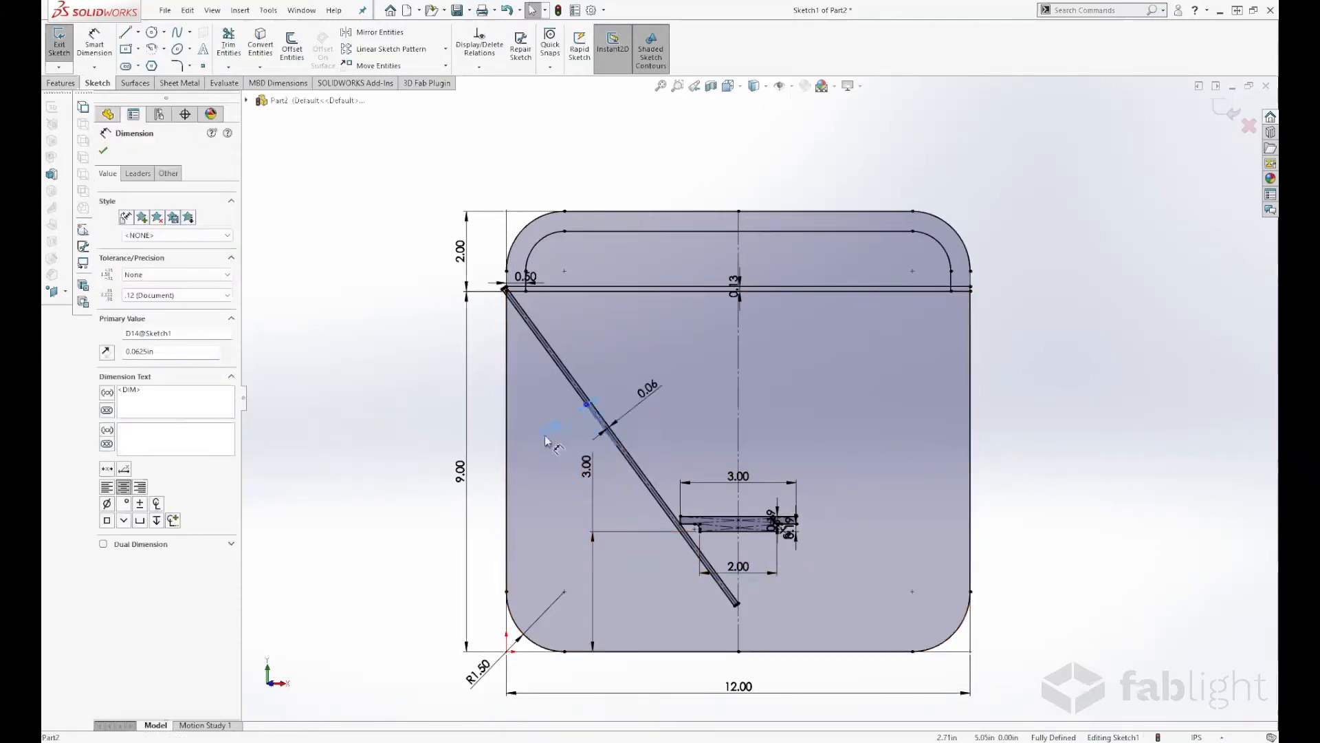
Step: Sketch a short line straight across the diagonal strip near its middle, perpendicular between its two edges
{"action": "key", "text": "z"}
{"action": "scroll", "coordinate": [591, 442], "scroll_direction": "down", "scroll_amount": 5}
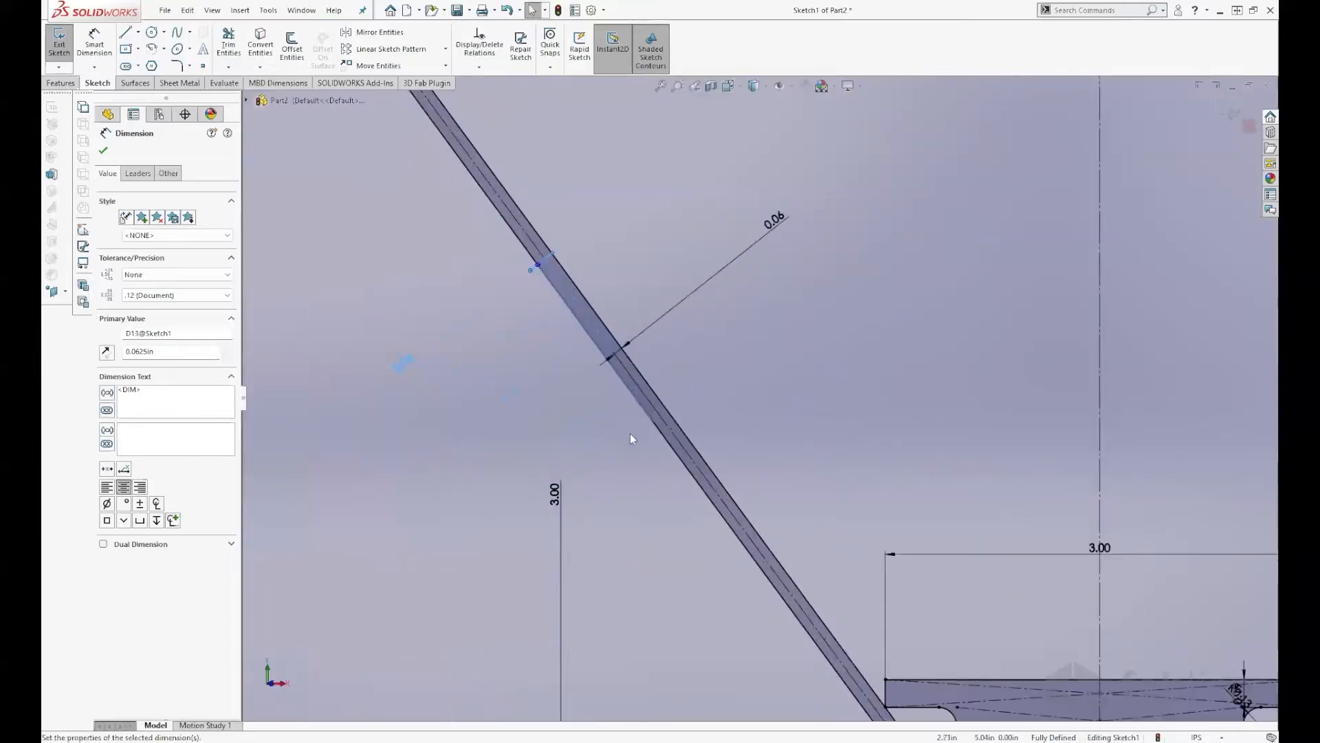
{"action": "key", "text": "l"}
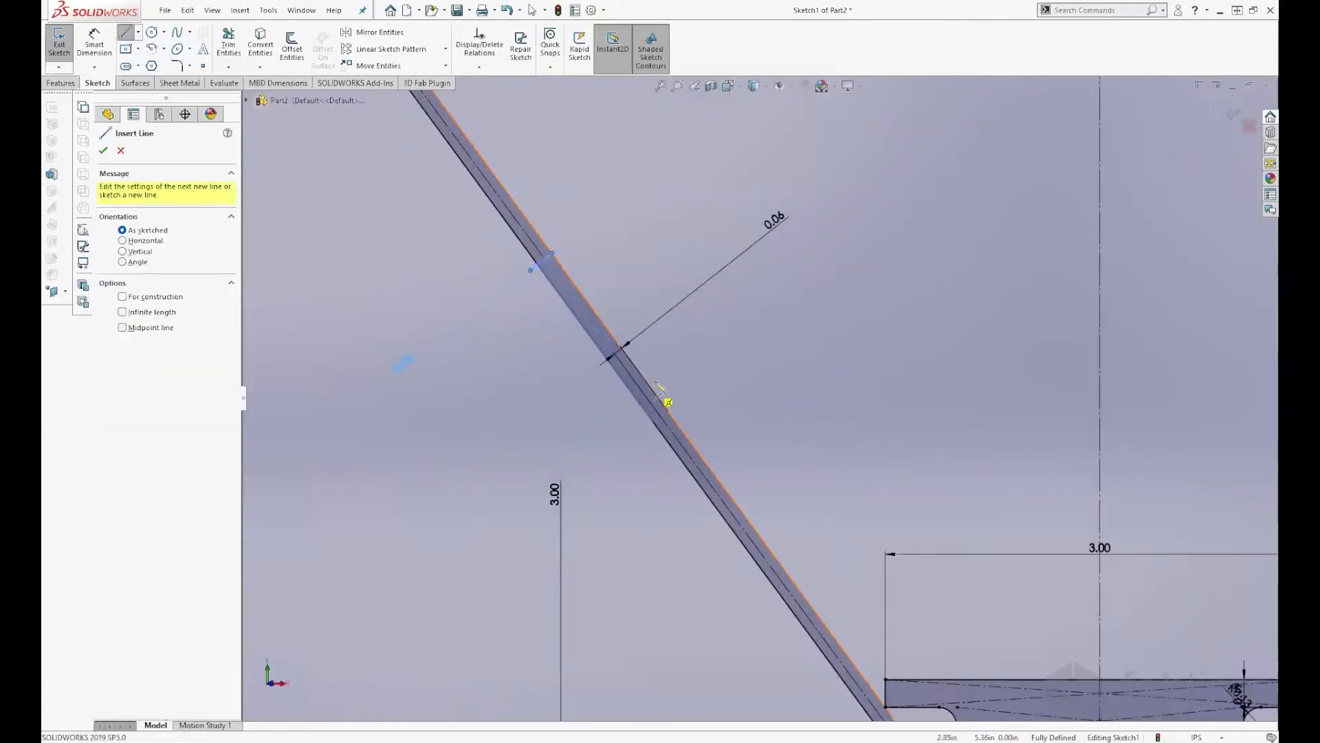
{"action": "left_click", "coordinate": [663, 418]}
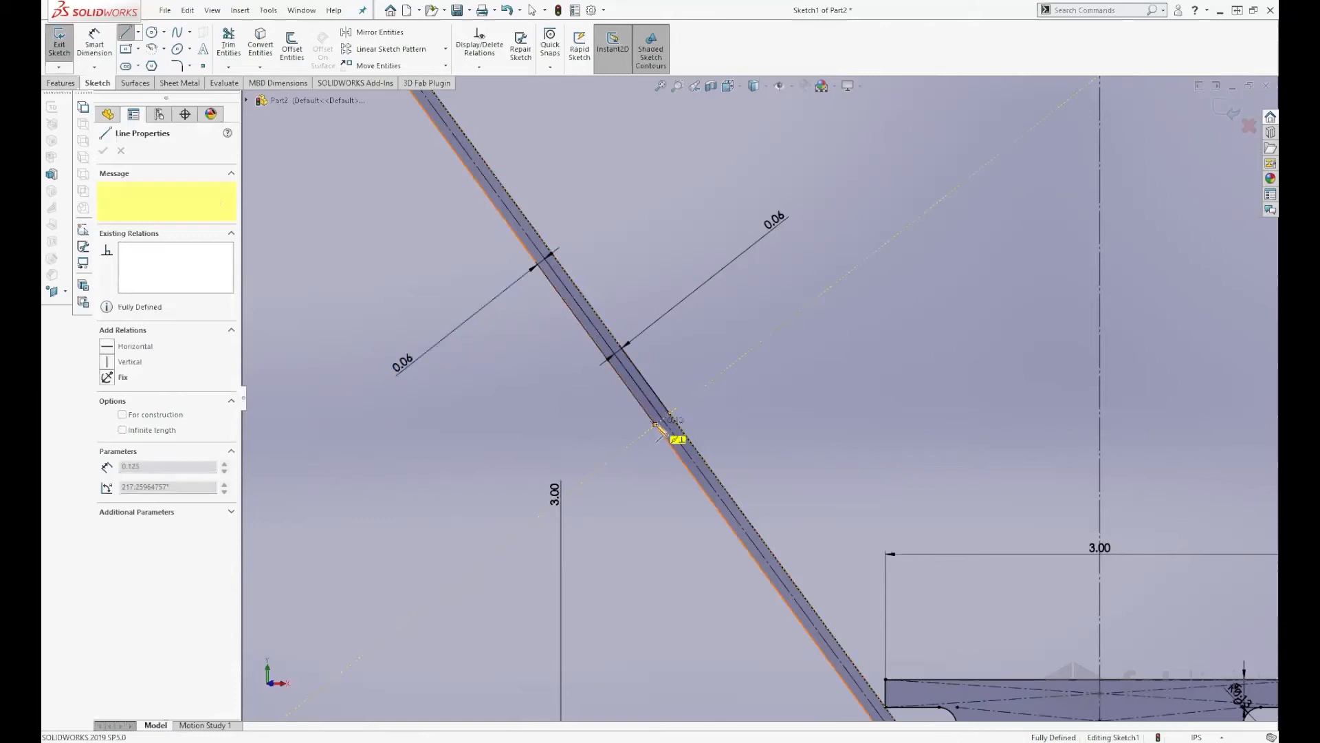
{"action": "key", "text": "Escape"}
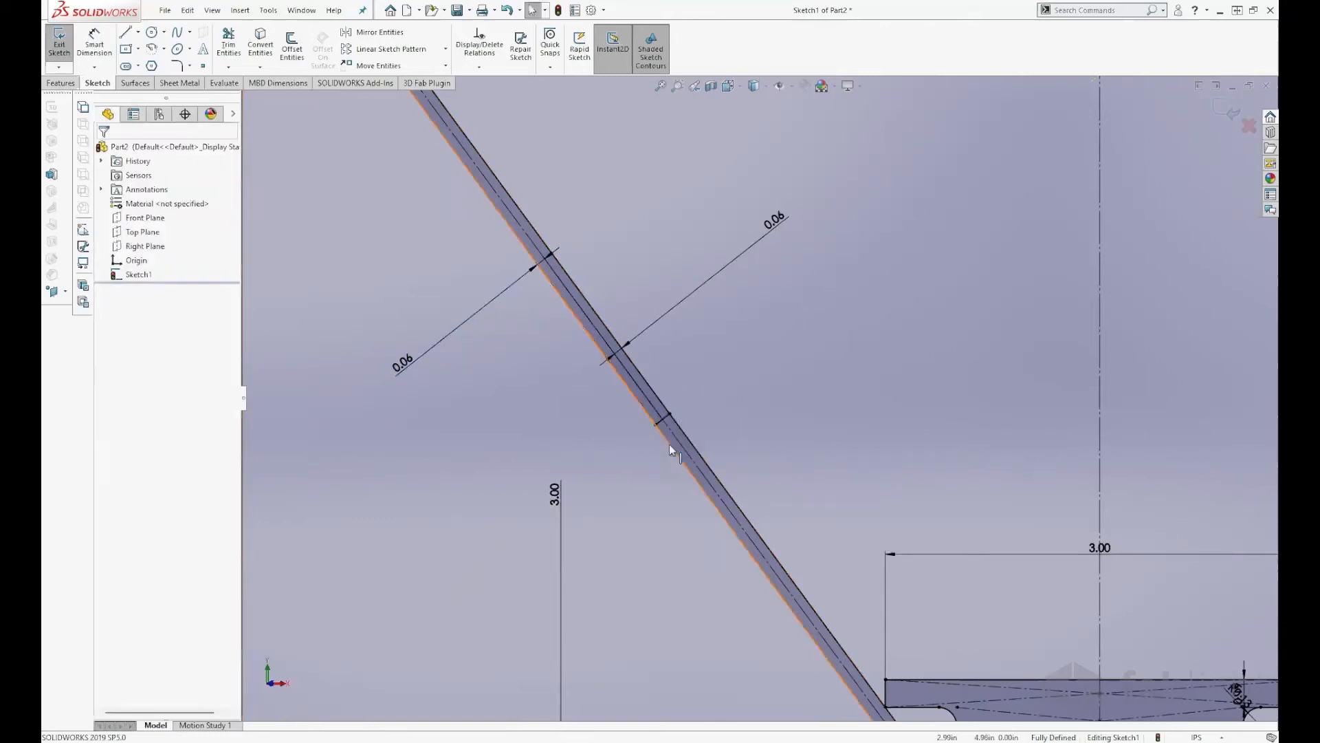
Step: Mirror all the diagonal strip's lines, including the short cross line, about the vertical centerline
{"action": "scroll", "coordinate": [670, 443], "scroll_direction": "down", "scroll_amount": 6}
{"action": "left_click", "coordinate": [712, 387]}
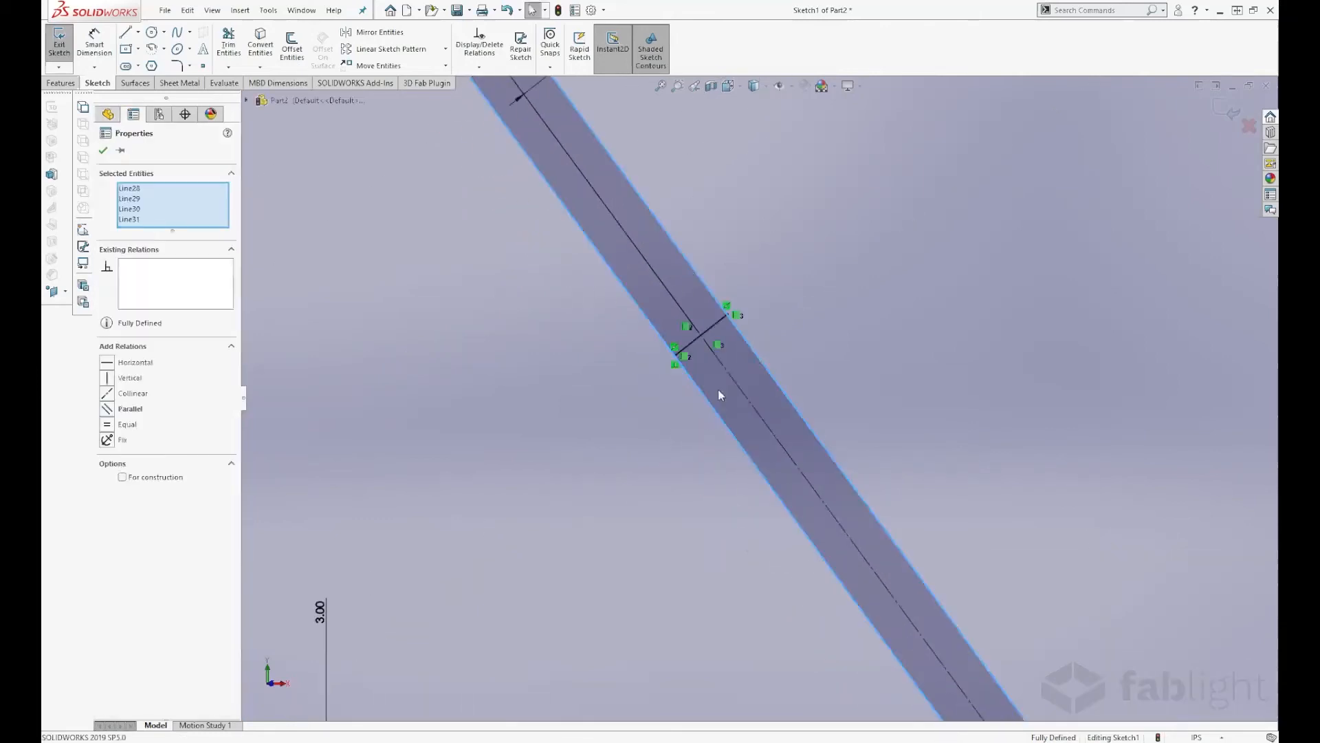
{"action": "left_click", "coordinate": [712, 328], "text": "ctrl"}
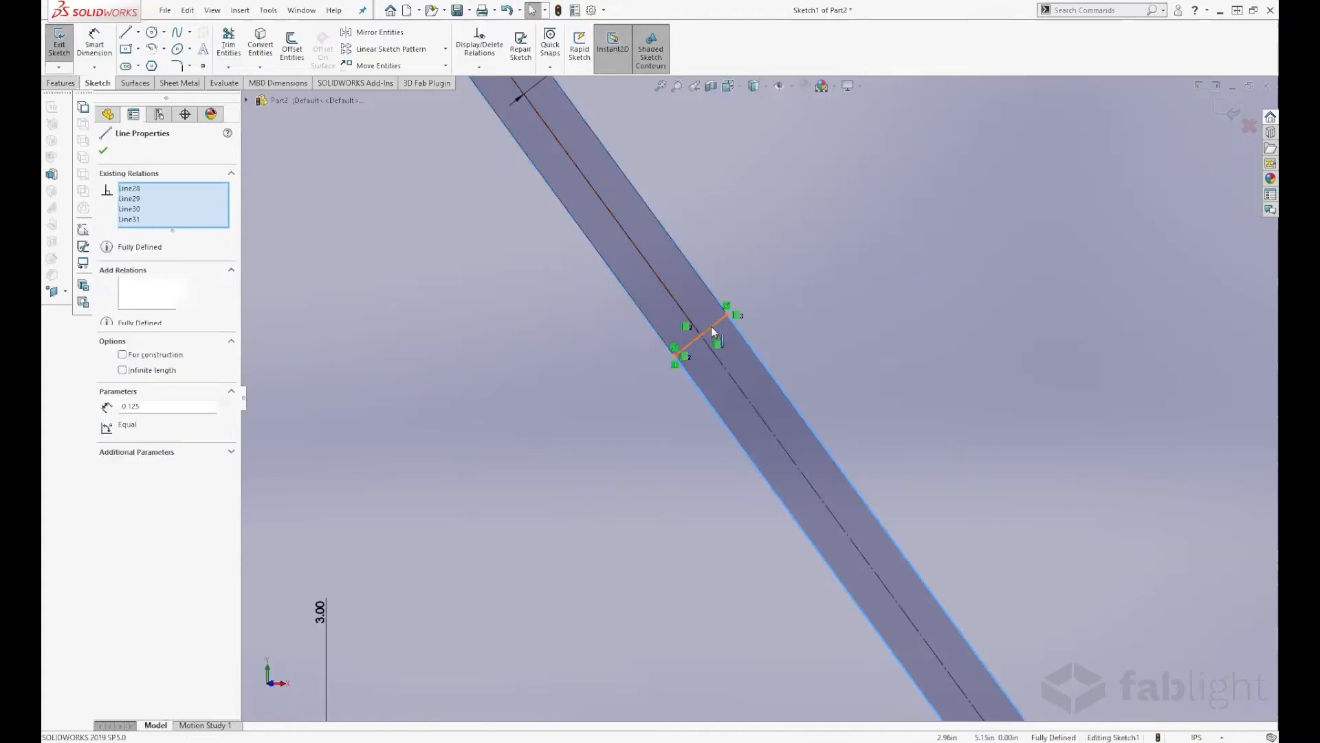
{"action": "scroll", "coordinate": [715, 351], "scroll_direction": "up", "scroll_amount": 6}
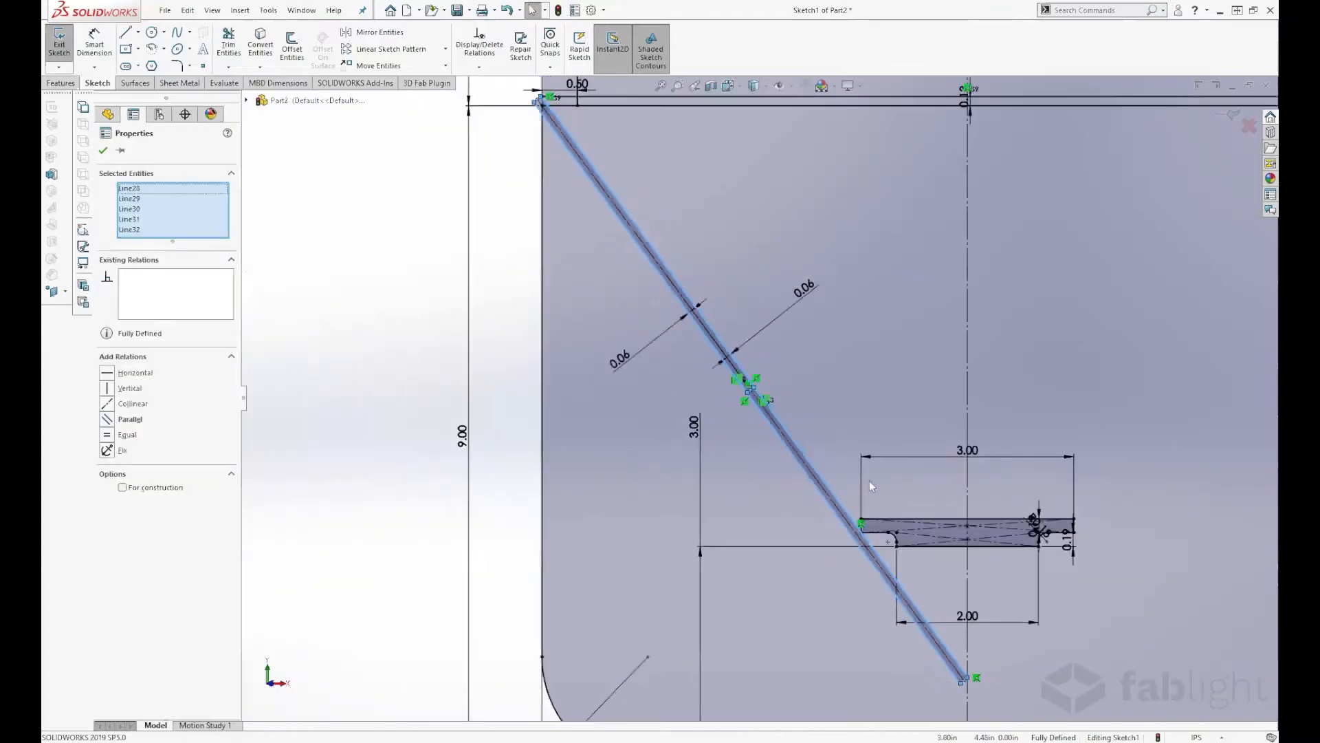
{"action": "left_click", "coordinate": [904, 382], "text": "ctrl"}
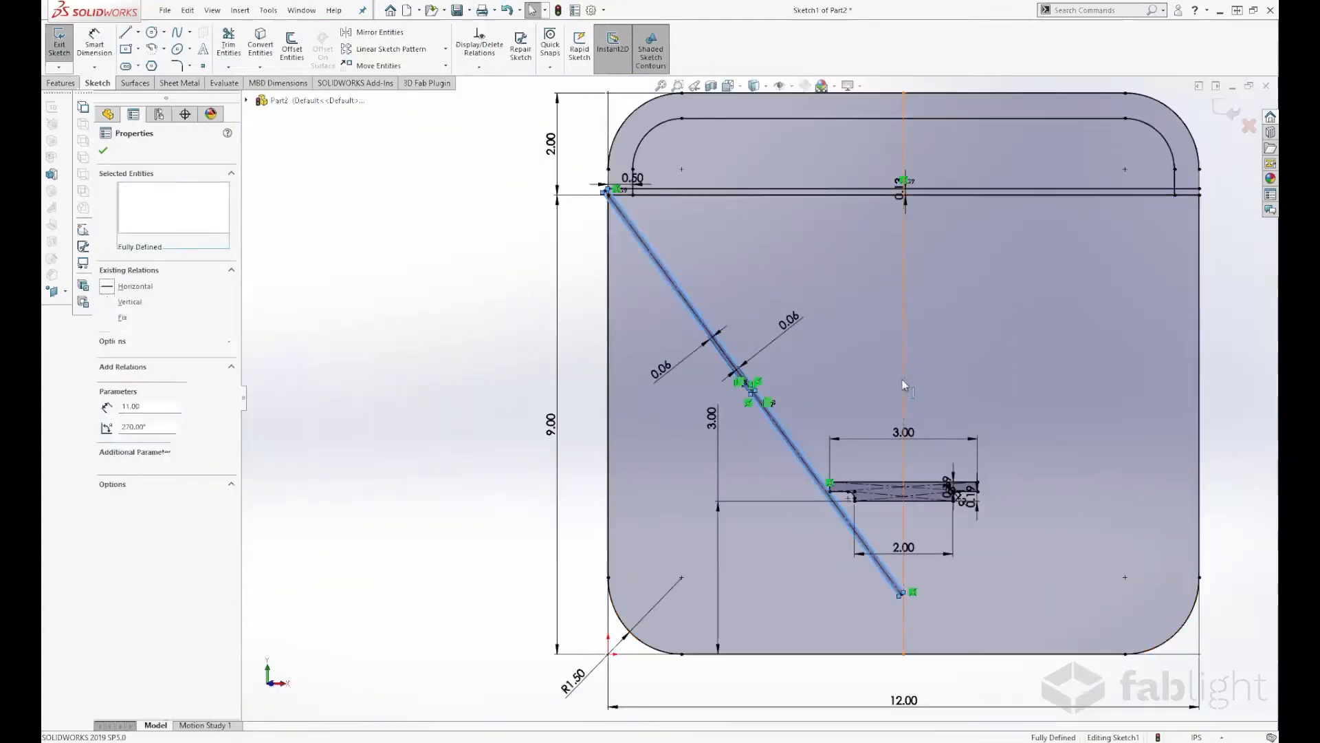
{"action": "left_click", "coordinate": [372, 34]}
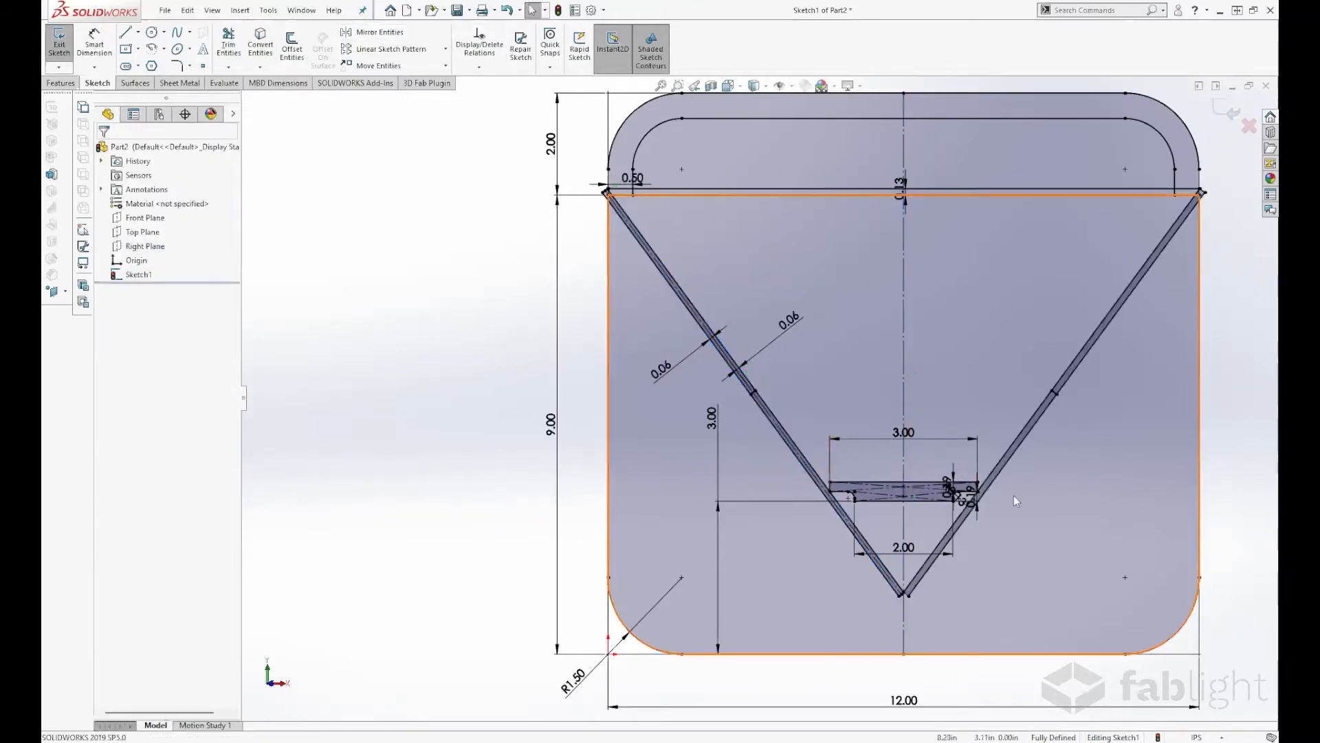
Step: Exit the sketch to finish editing it
{"action": "key", "text": "f"}
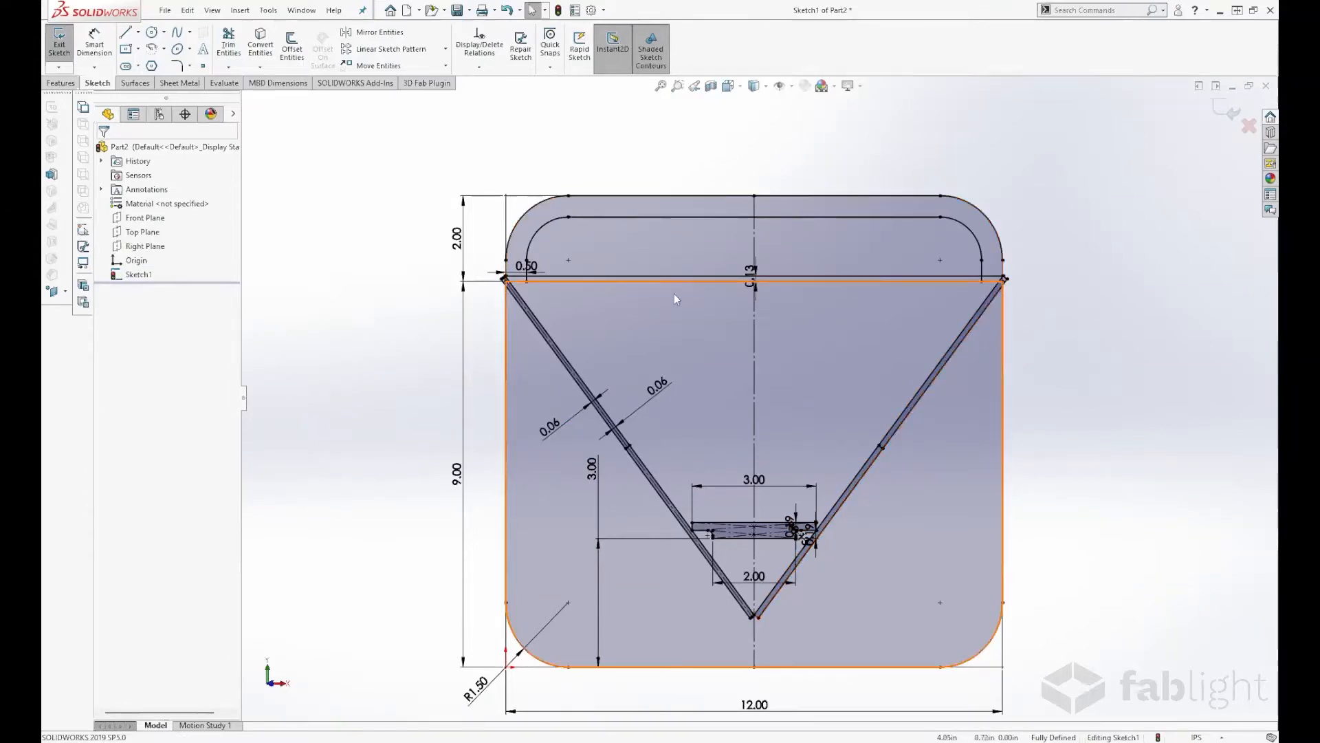
{"action": "key", "text": "z"}
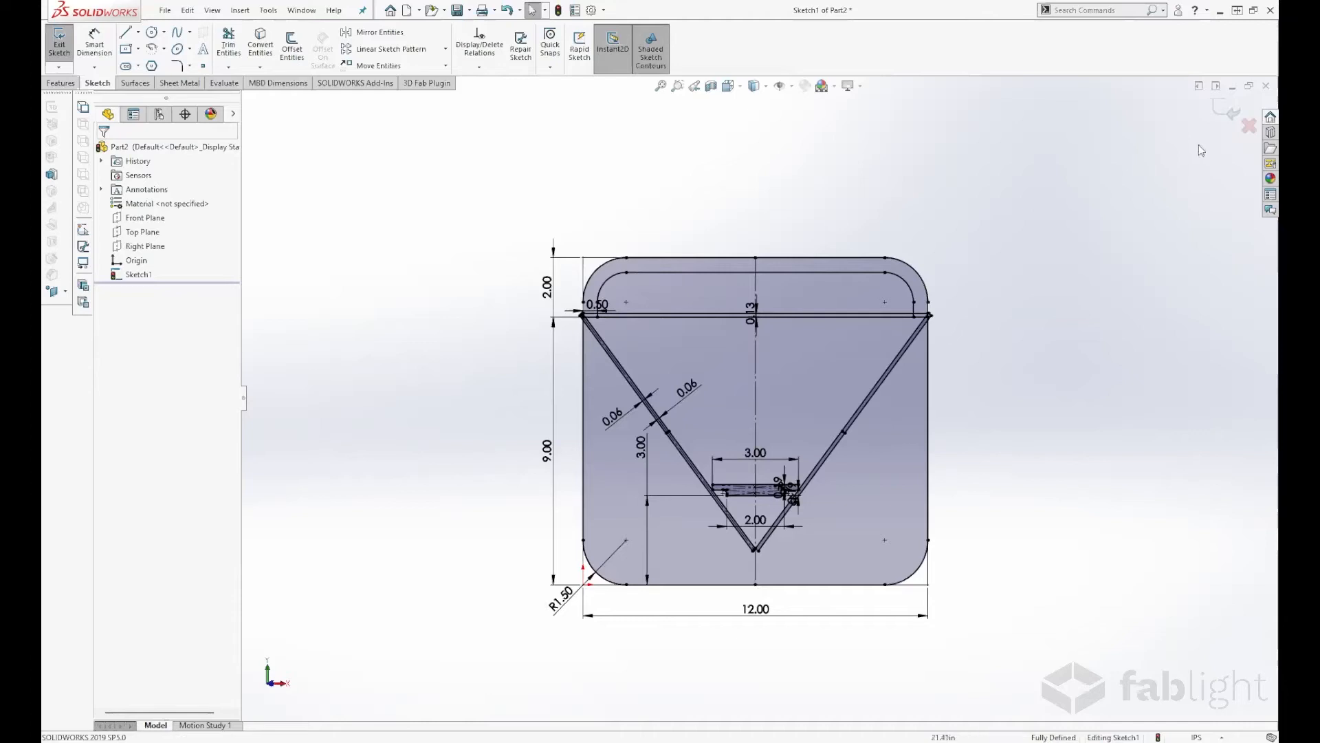
{"action": "left_click", "coordinate": [1226, 110]}
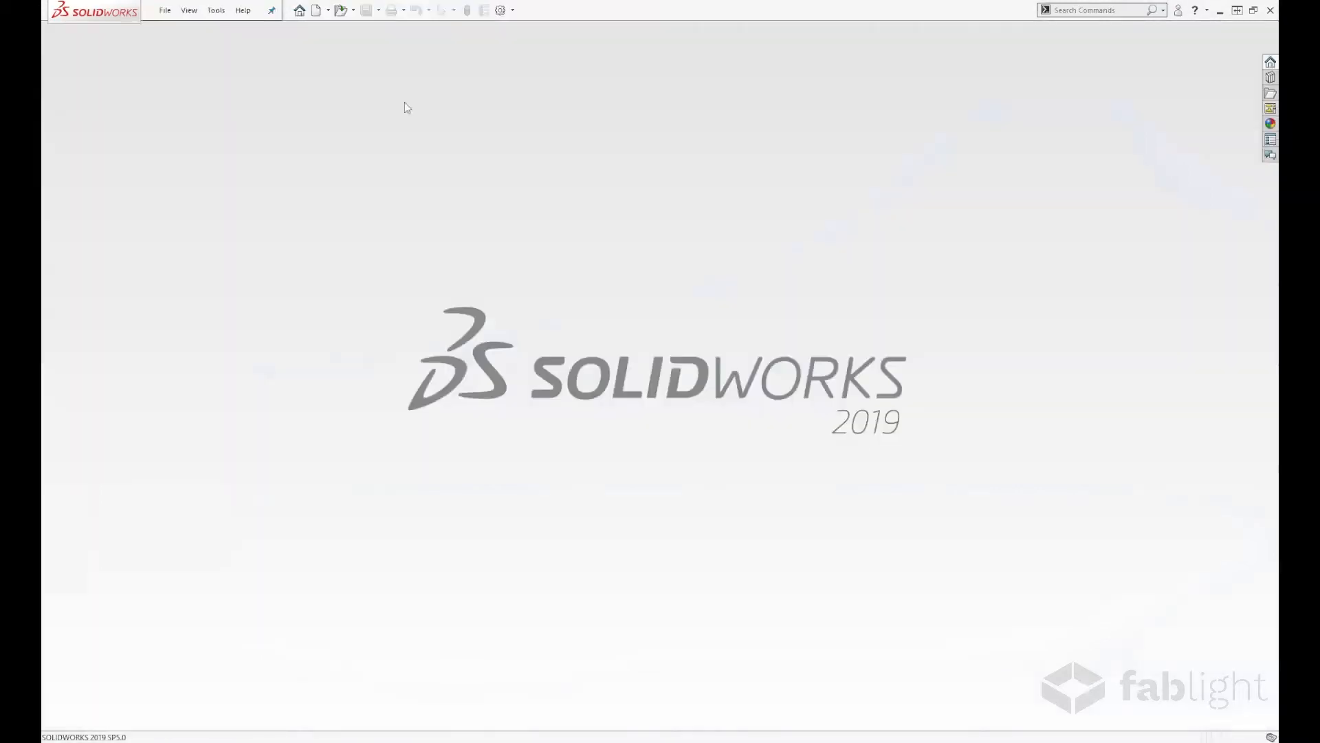
Step: Open the part file Step 2.SLDPRT and show it in the front view
{"action": "left_click", "coordinate": [340, 10]}
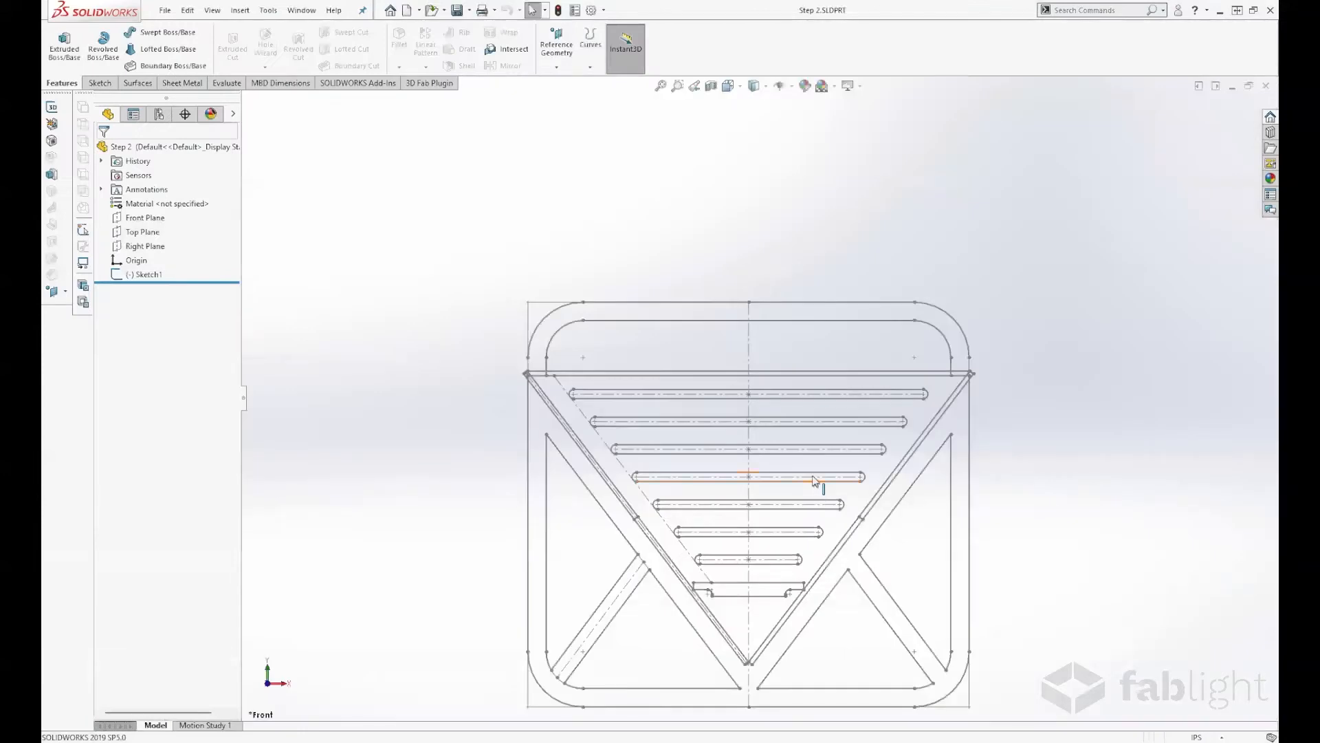
{"action": "key", "text": "space"}
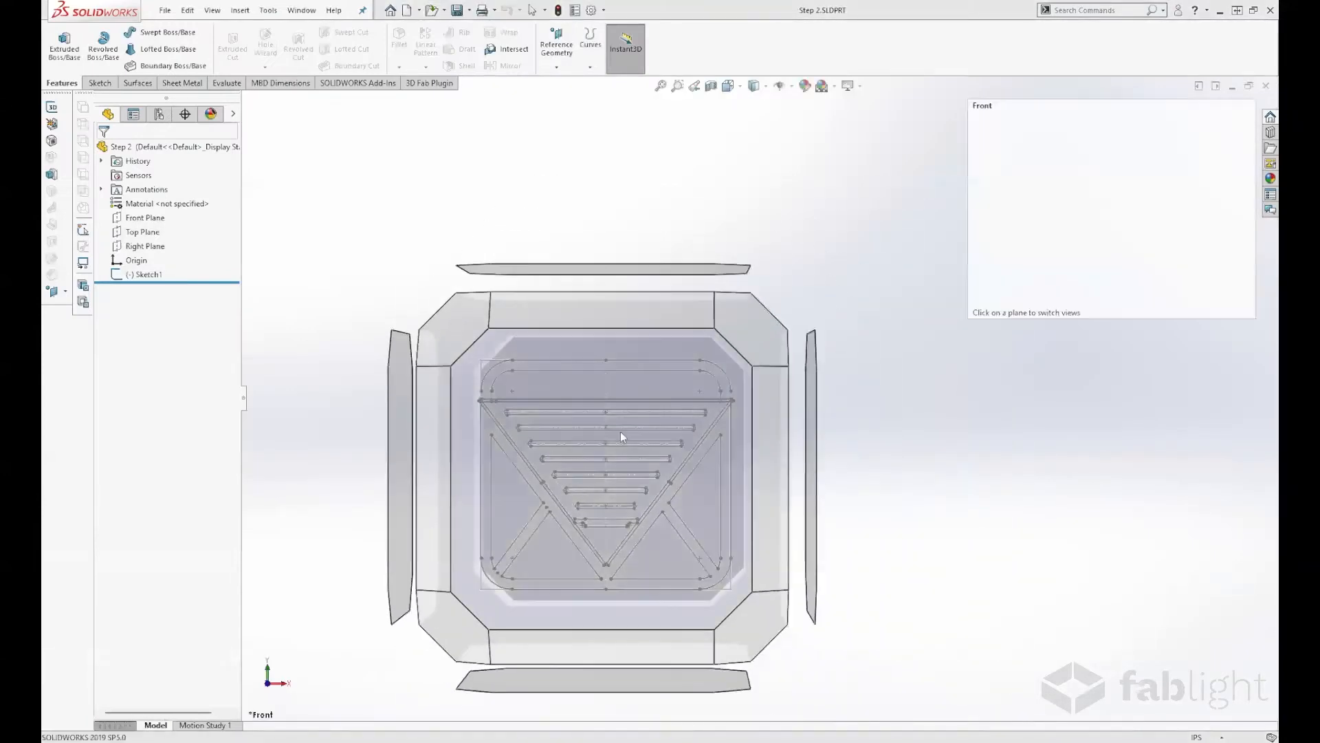
{"action": "left_click", "coordinate": [617, 432]}
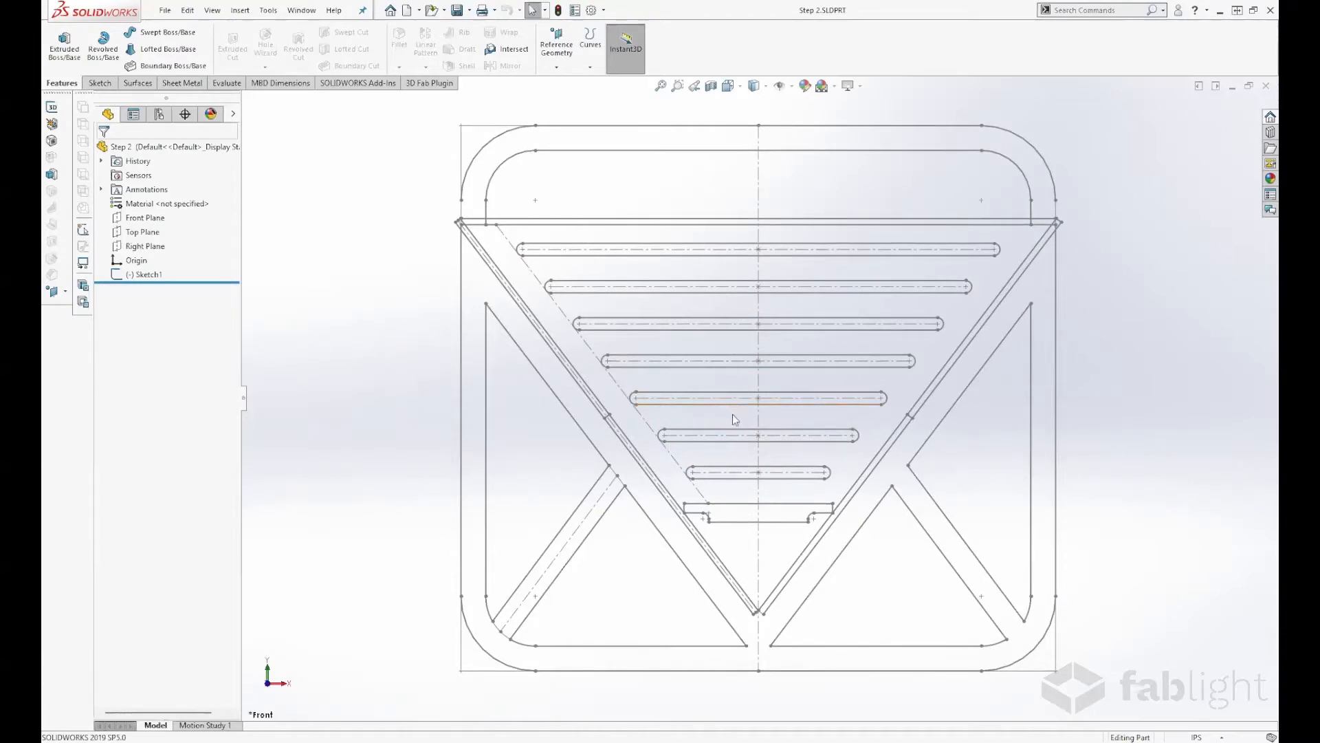
Step: Start a boss extrude from the sketch, turn off Thin Feature and remove the preselected outline contour
{"action": "left_click", "coordinate": [66, 44]}
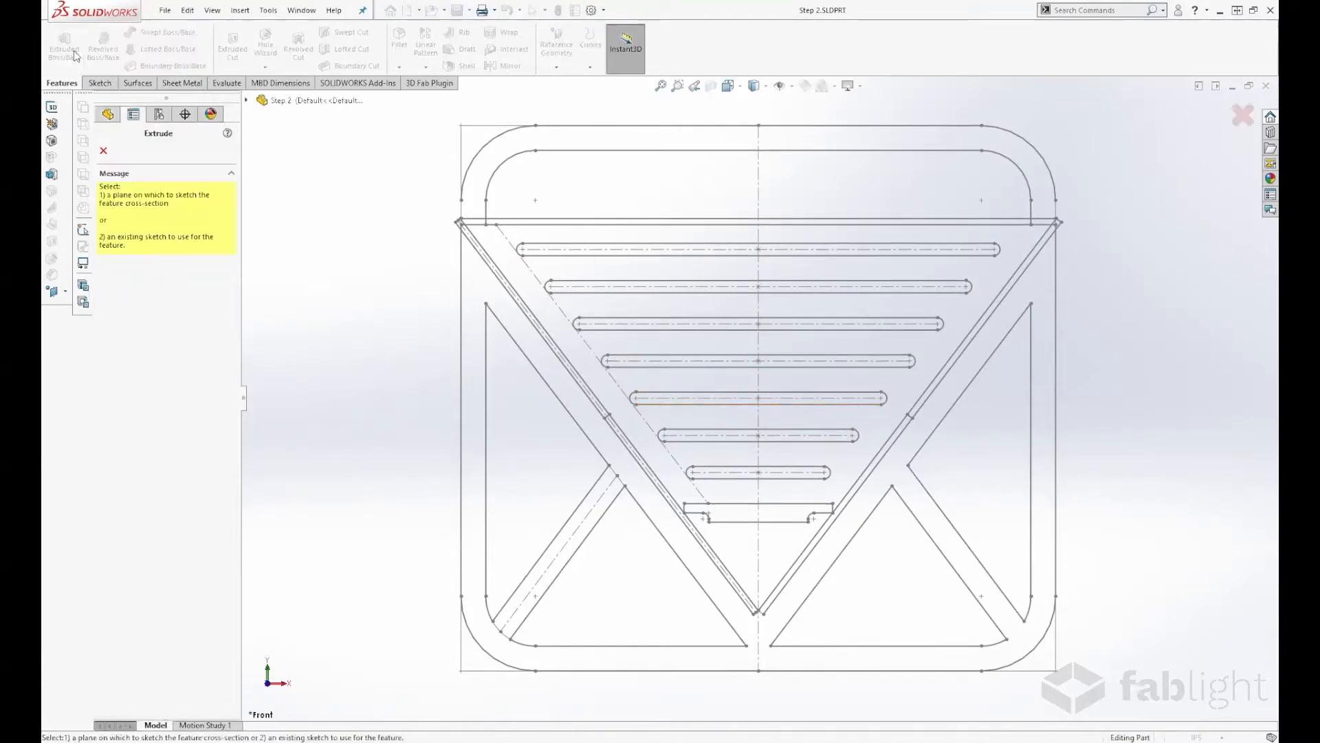
{"action": "key", "text": "Escape"}
{"action": "left_click", "coordinate": [462, 361]}
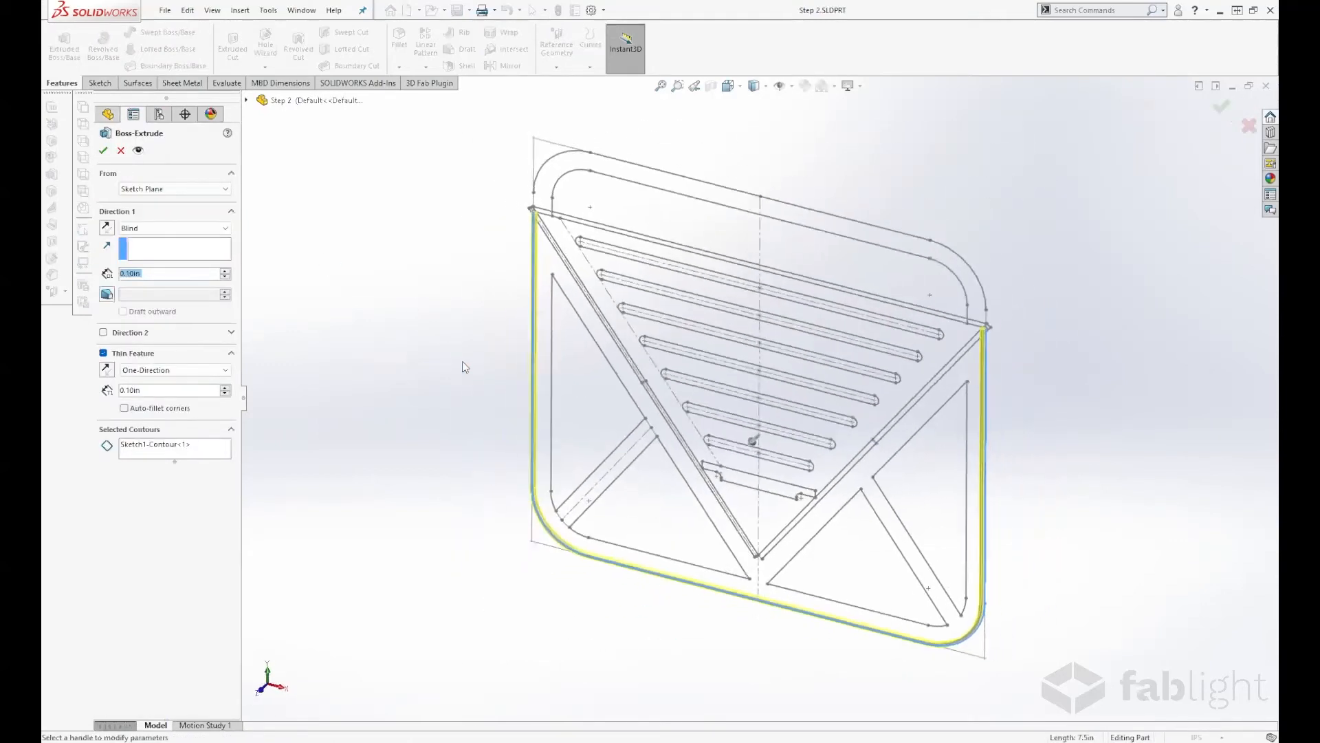
{"action": "left_click", "coordinate": [103, 353]}
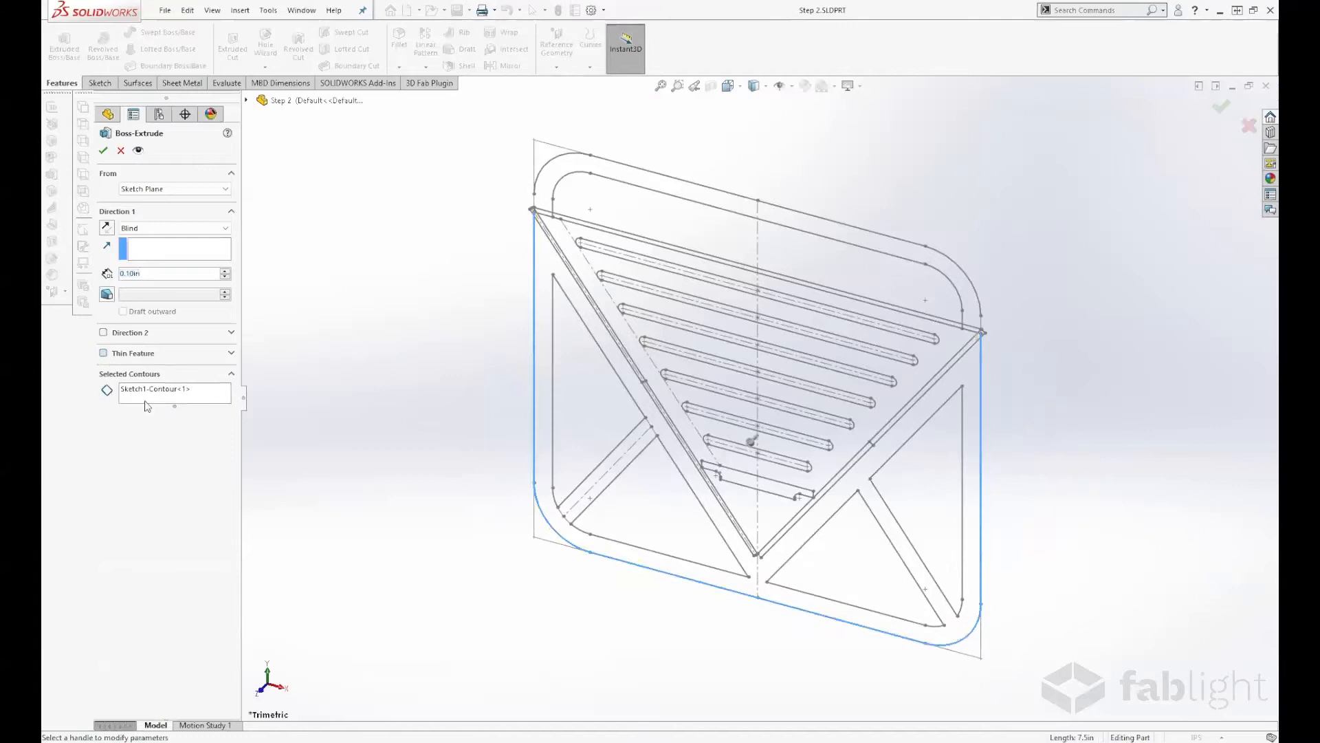
{"action": "left_click", "coordinate": [150, 398]}
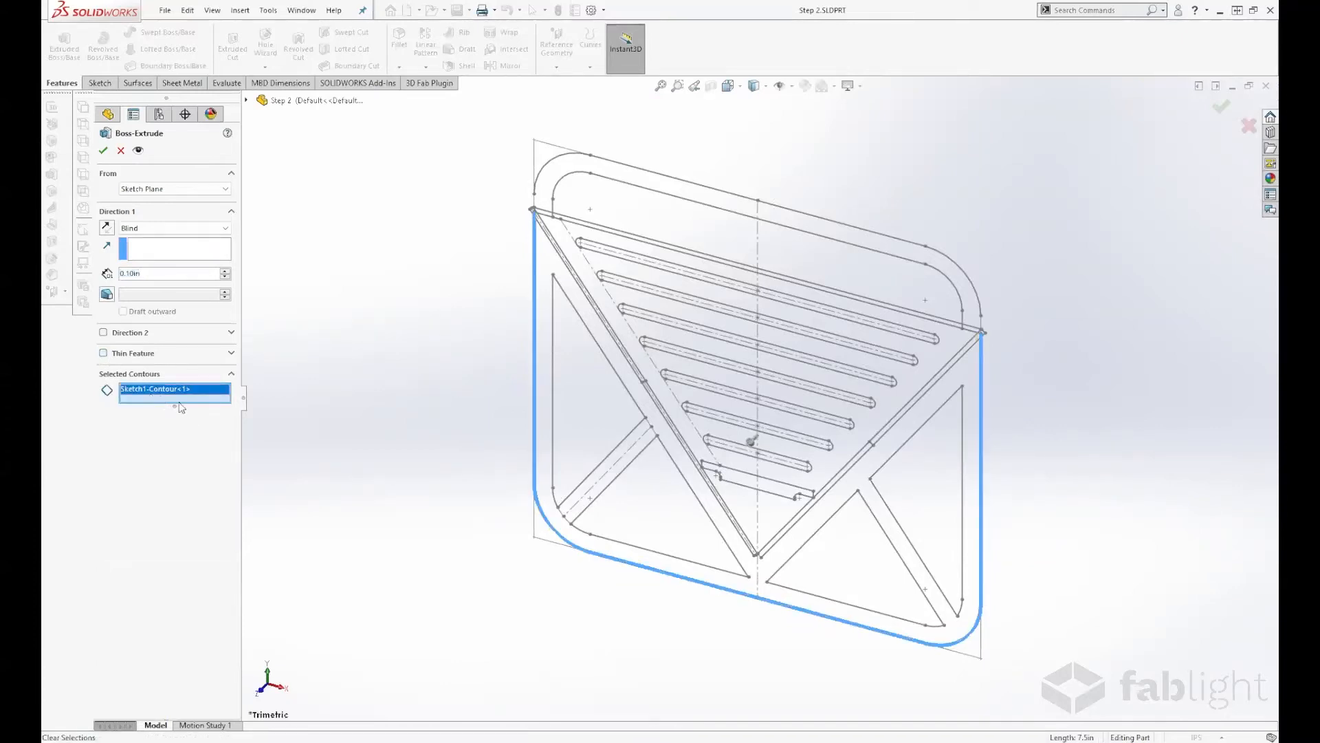
{"action": "key", "text": "Delete"}
Step: Select the lower frame, the triangle tip below the stepped slot and the slatted triangular panel as extrude regions
{"action": "left_click", "coordinate": [543, 270]}
{"action": "scroll", "coordinate": [605, 337], "scroll_direction": "down", "scroll_amount": 5}
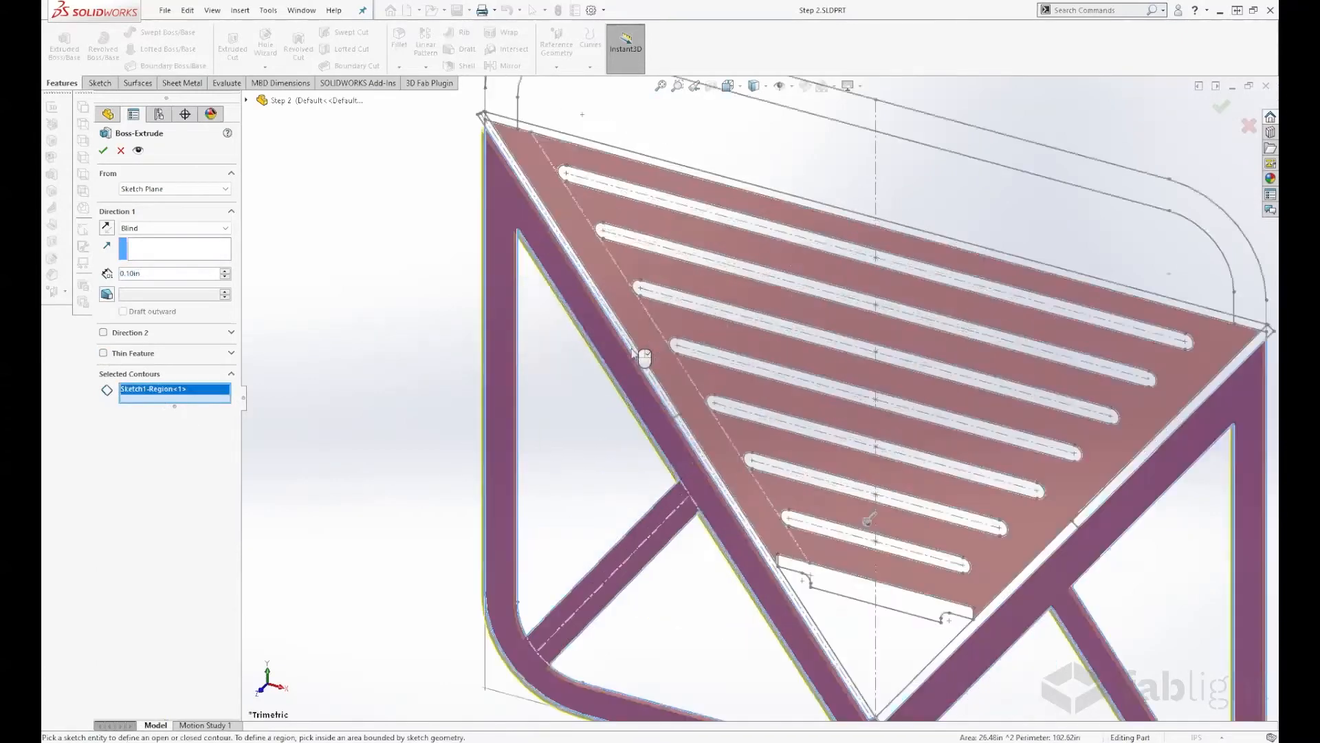
{"action": "scroll", "coordinate": [818, 684], "scroll_direction": "up", "scroll_amount": 3}
{"action": "left_click", "coordinate": [926, 669]}
{"action": "left_click", "coordinate": [901, 593]}
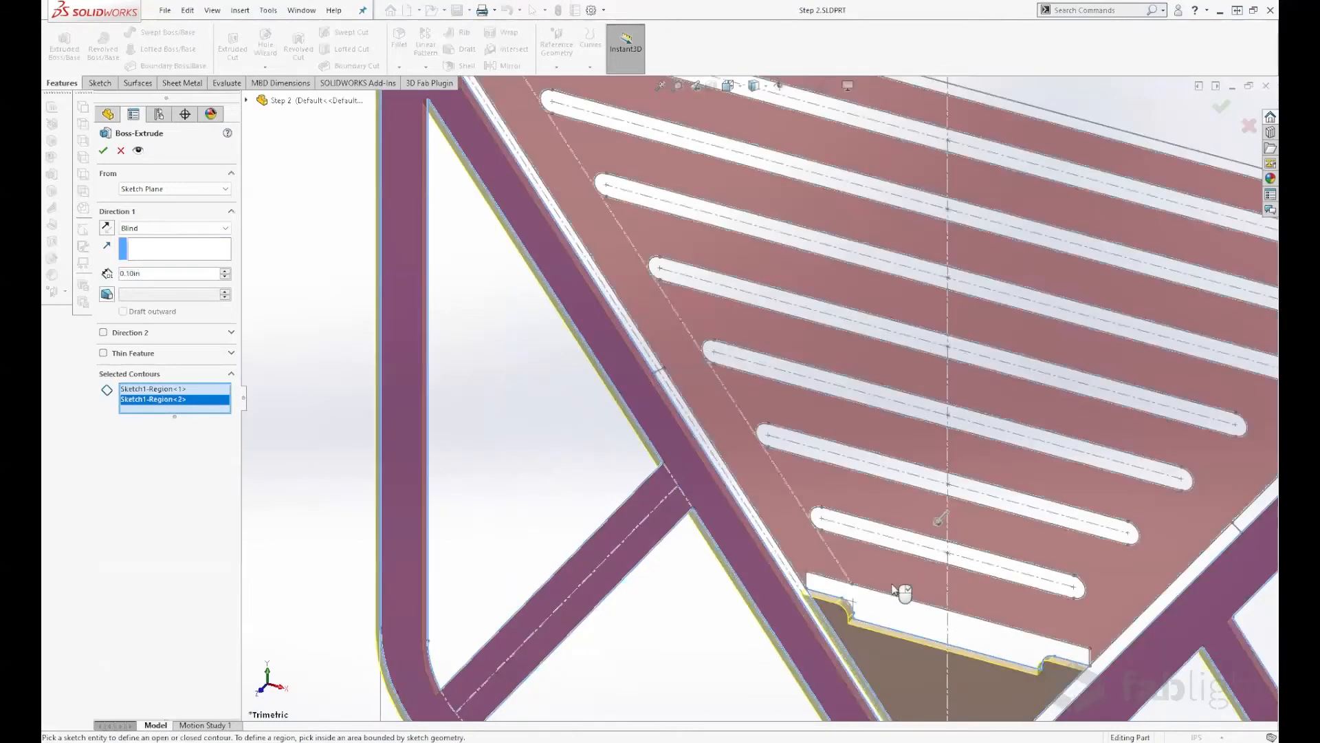
{"action": "scroll", "coordinate": [900, 591], "scroll_direction": "down", "scroll_amount": 3}
Step: Add the rounded handle band above the horizontal lines to the extrude regions
{"action": "scroll", "coordinate": [898, 588], "scroll_direction": "up", "scroll_amount": 5}
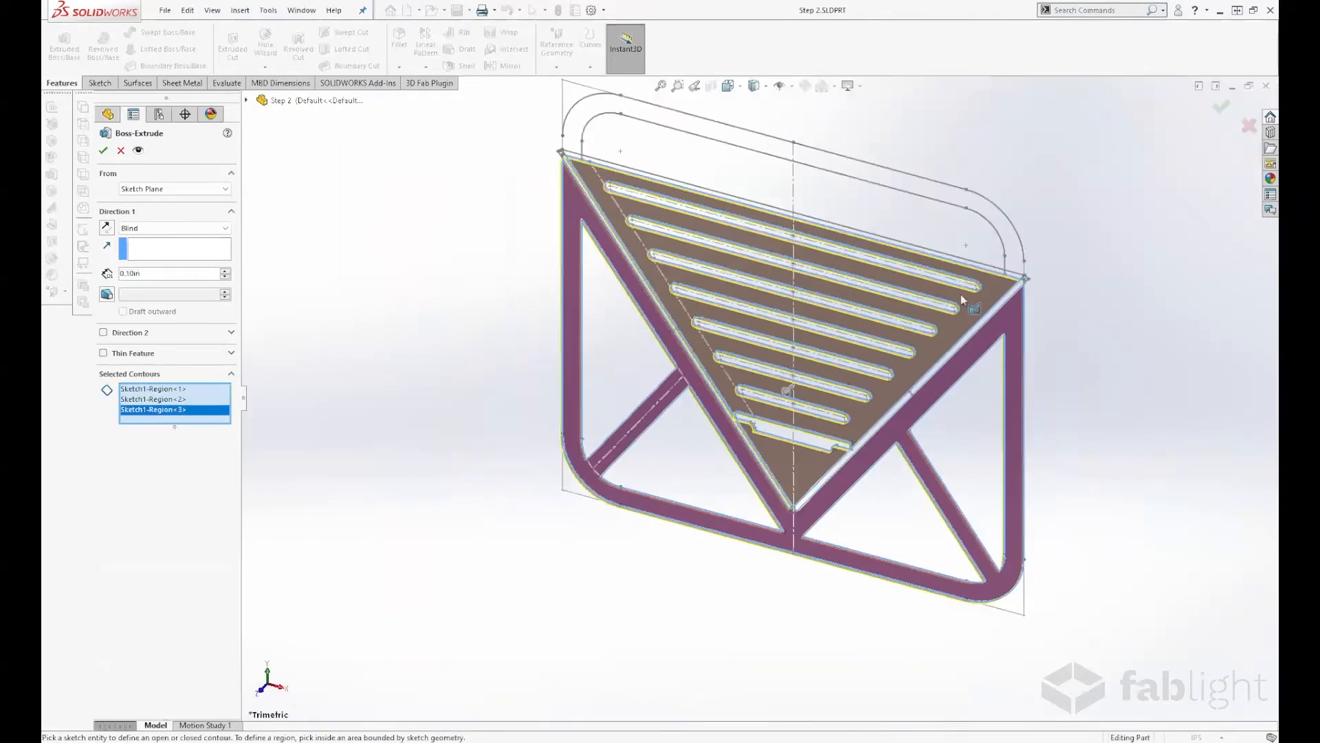
{"action": "scroll", "coordinate": [977, 294], "scroll_direction": "down", "scroll_amount": 3}
{"action": "scroll", "coordinate": [996, 282], "scroll_direction": "down", "scroll_amount": 2}
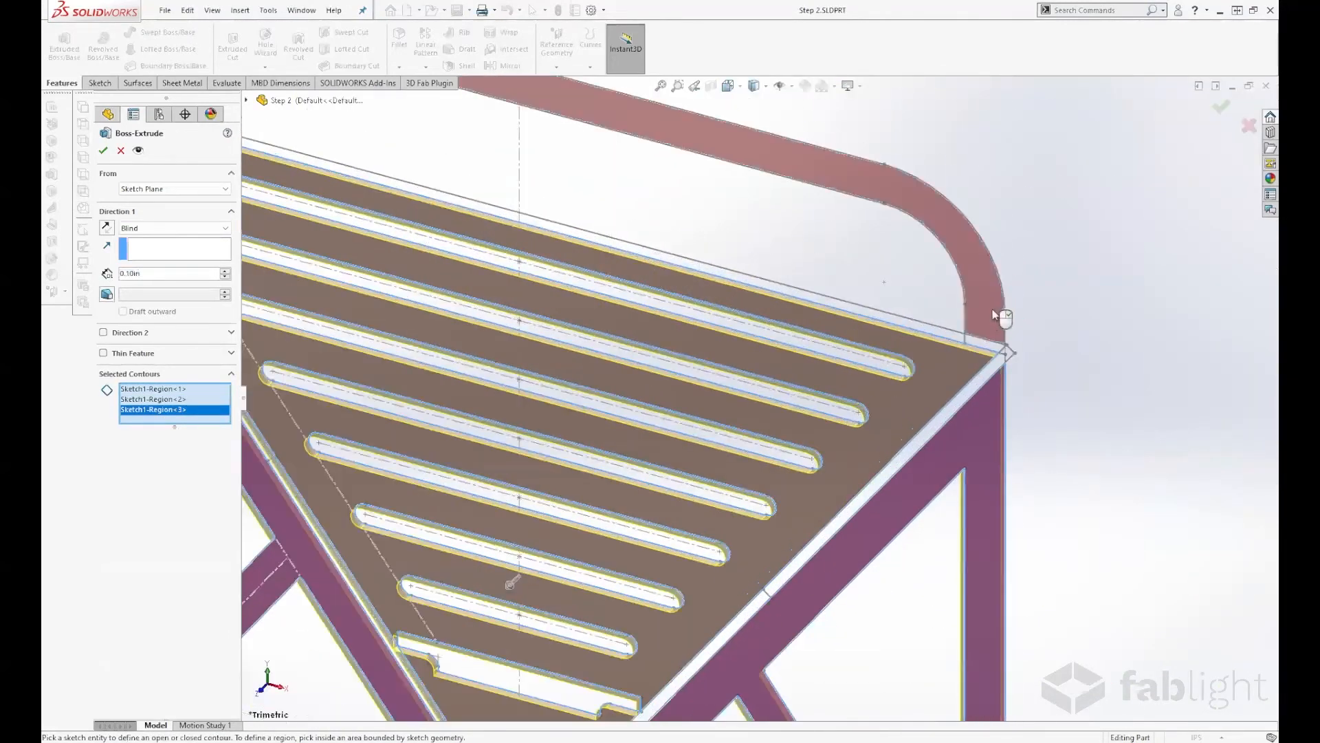
{"action": "key", "text": "space"}
{"action": "left_click", "coordinate": [579, 514]}
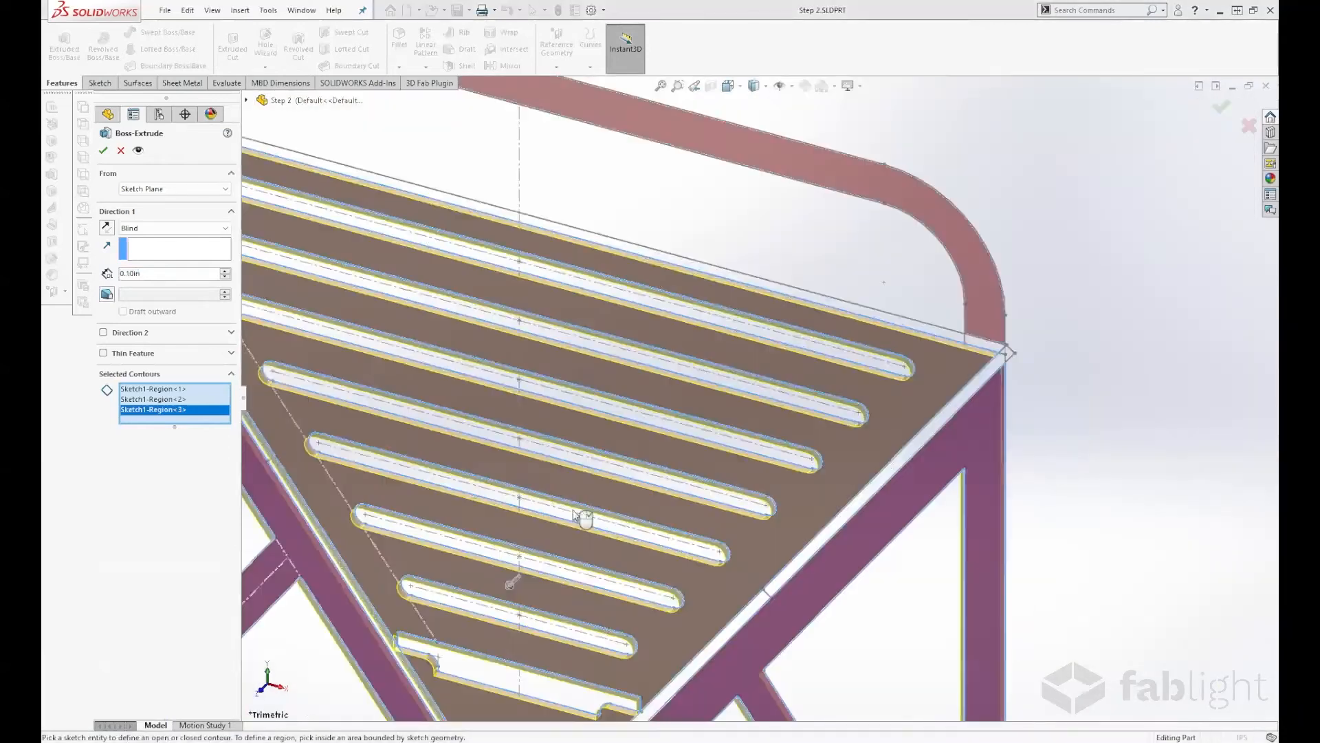
{"action": "left_click", "coordinate": [464, 203]}
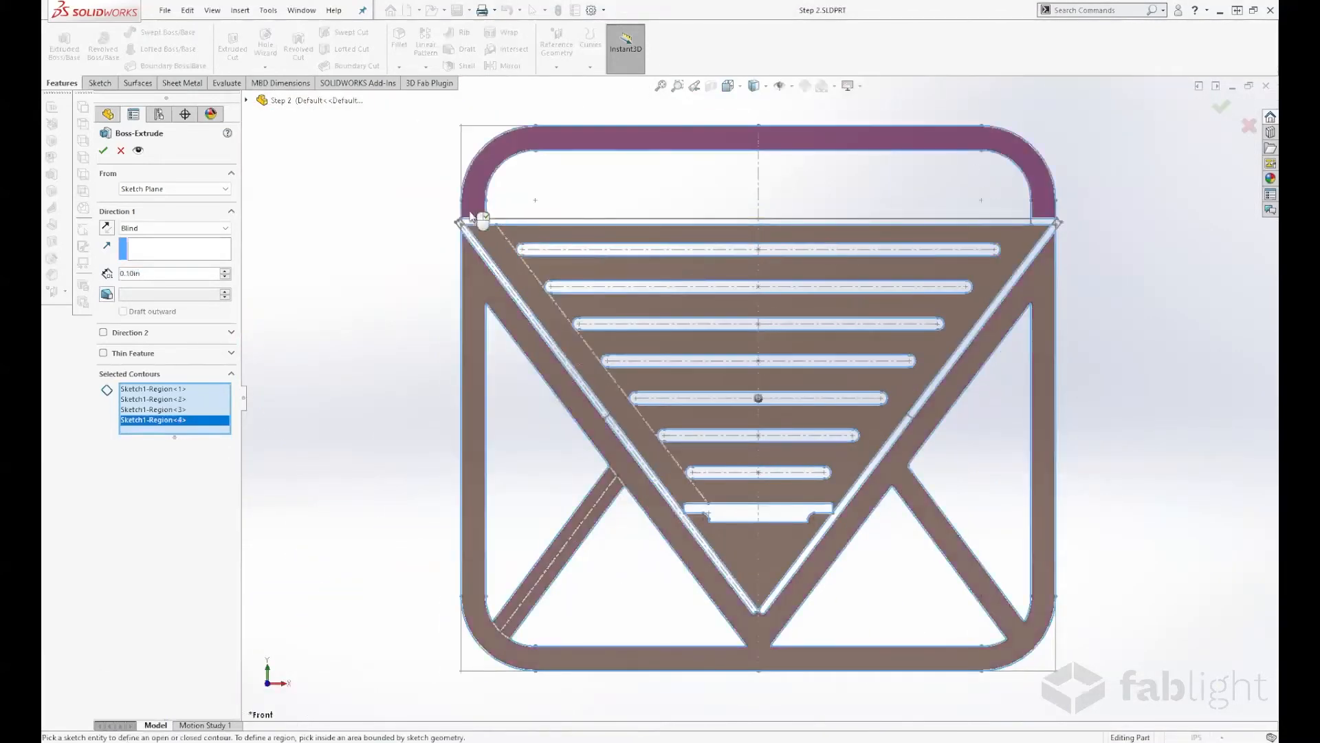
Step: Add the narrow strip between the two horizontal lines and its two small end pieces below the handle to the extrude regions
{"action": "scroll", "coordinate": [471, 213], "scroll_direction": "down", "scroll_amount": 3}
{"action": "scroll", "coordinate": [543, 271], "scroll_direction": "down", "scroll_amount": 3}
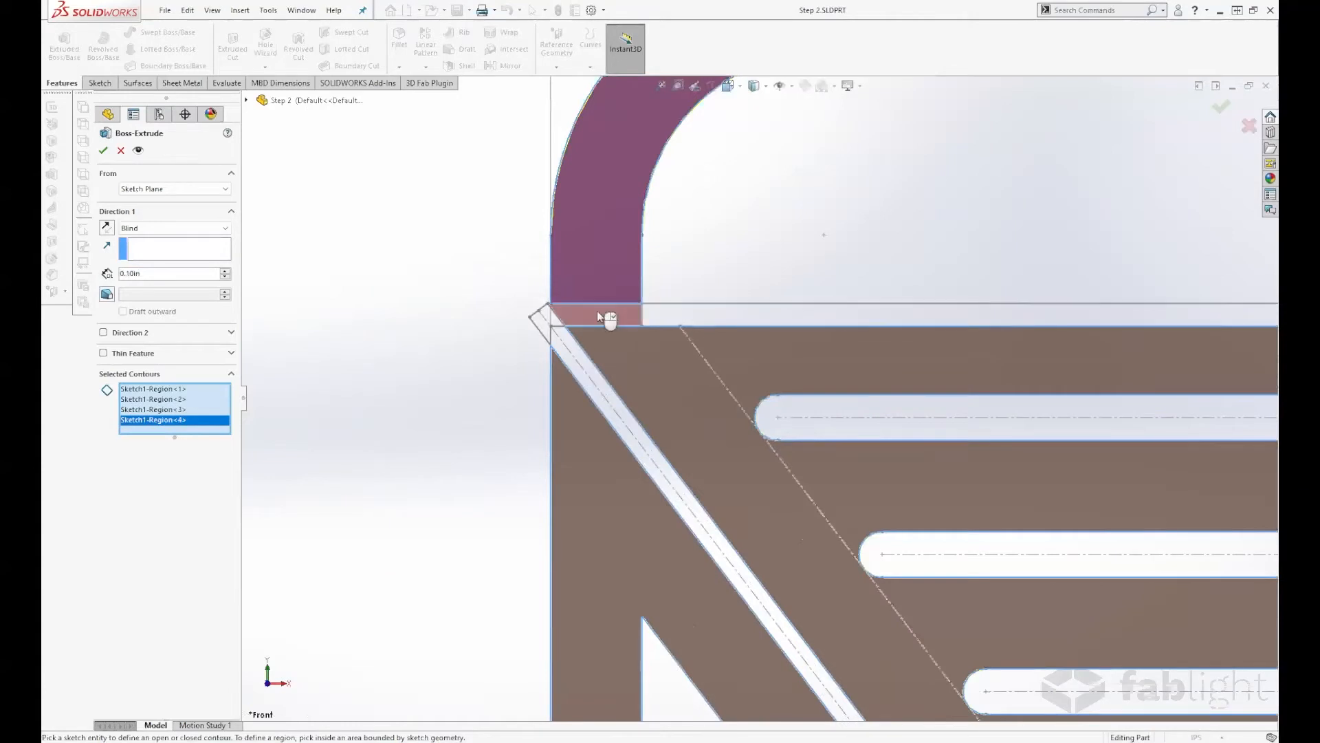
{"action": "left_click", "coordinate": [665, 319]}
{"action": "left_click", "coordinate": [665, 319]}
{"action": "scroll", "coordinate": [776, 324], "scroll_direction": "up", "scroll_amount": 11}
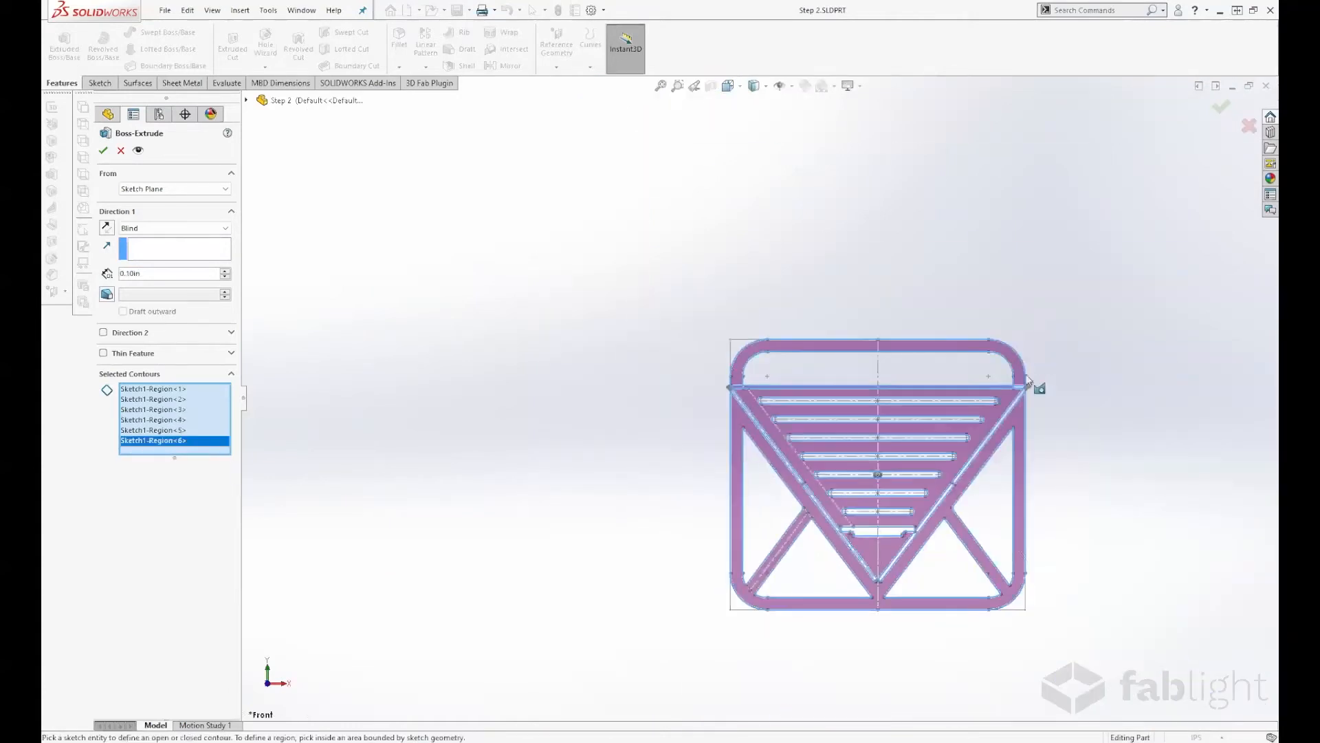
{"action": "scroll", "coordinate": [1028, 382], "scroll_direction": "down", "scroll_amount": 7}
{"action": "scroll", "coordinate": [876, 426], "scroll_direction": "down", "scroll_amount": 2}
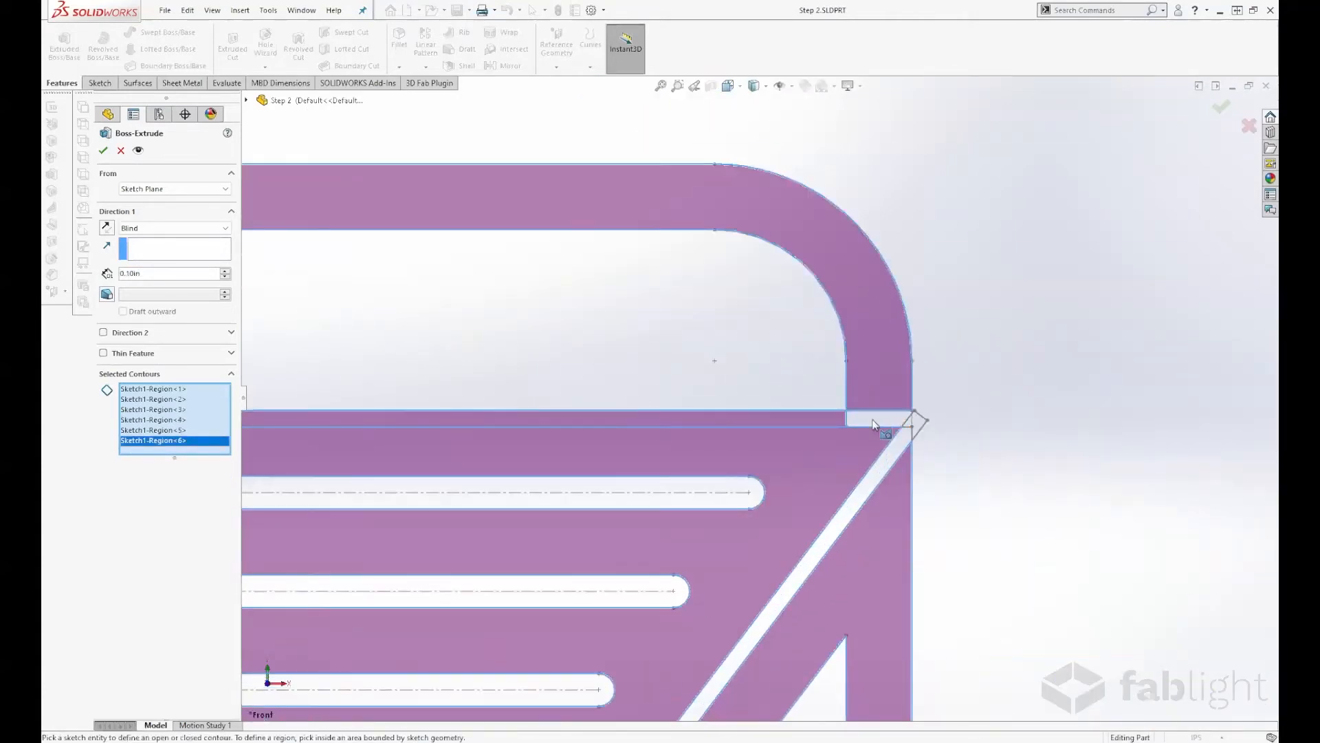
{"action": "left_click", "coordinate": [873, 425]}
{"action": "scroll", "coordinate": [872, 420], "scroll_direction": "up", "scroll_amount": 8}
{"action": "scroll", "coordinate": [628, 501], "scroll_direction": "down", "scroll_amount": 5}
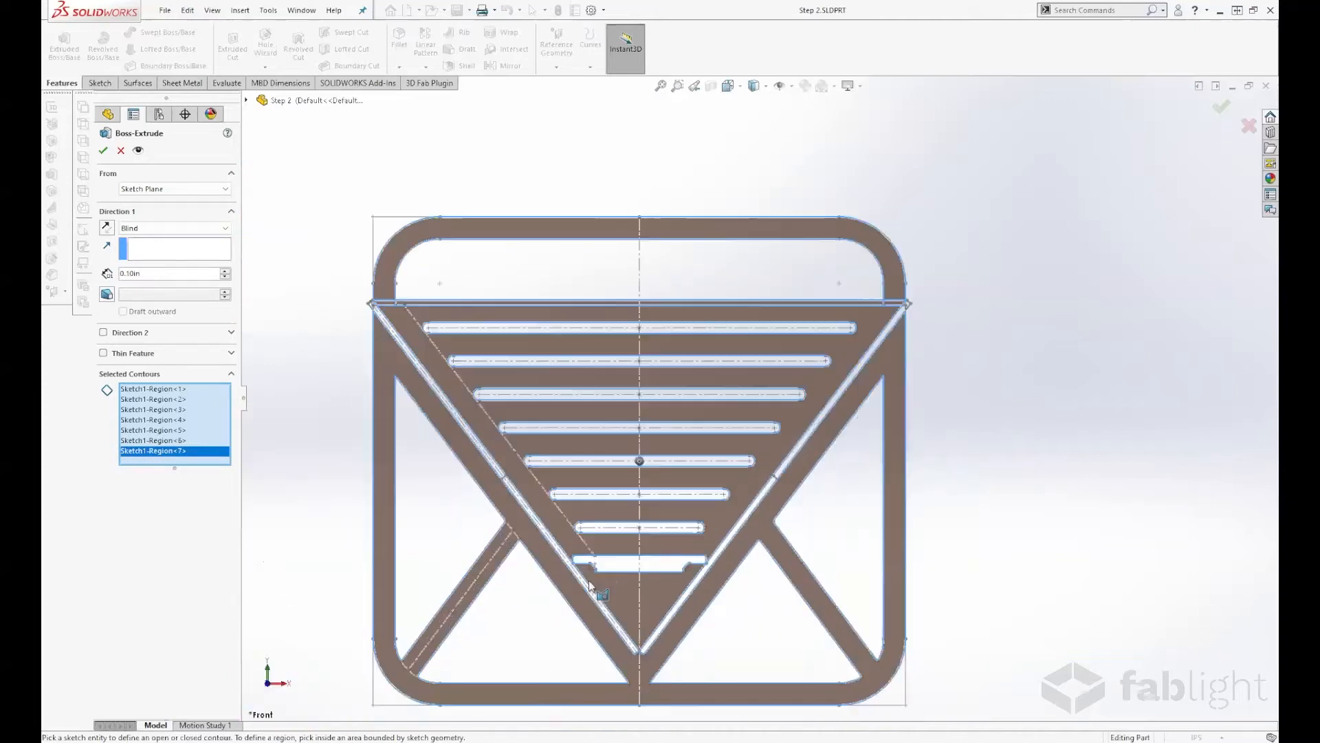
Step: Add the lower sections of both diagonal slots, on either side of the triangular panel, to the extrude regions
{"action": "scroll", "coordinate": [608, 563], "scroll_direction": "up", "scroll_amount": 5}
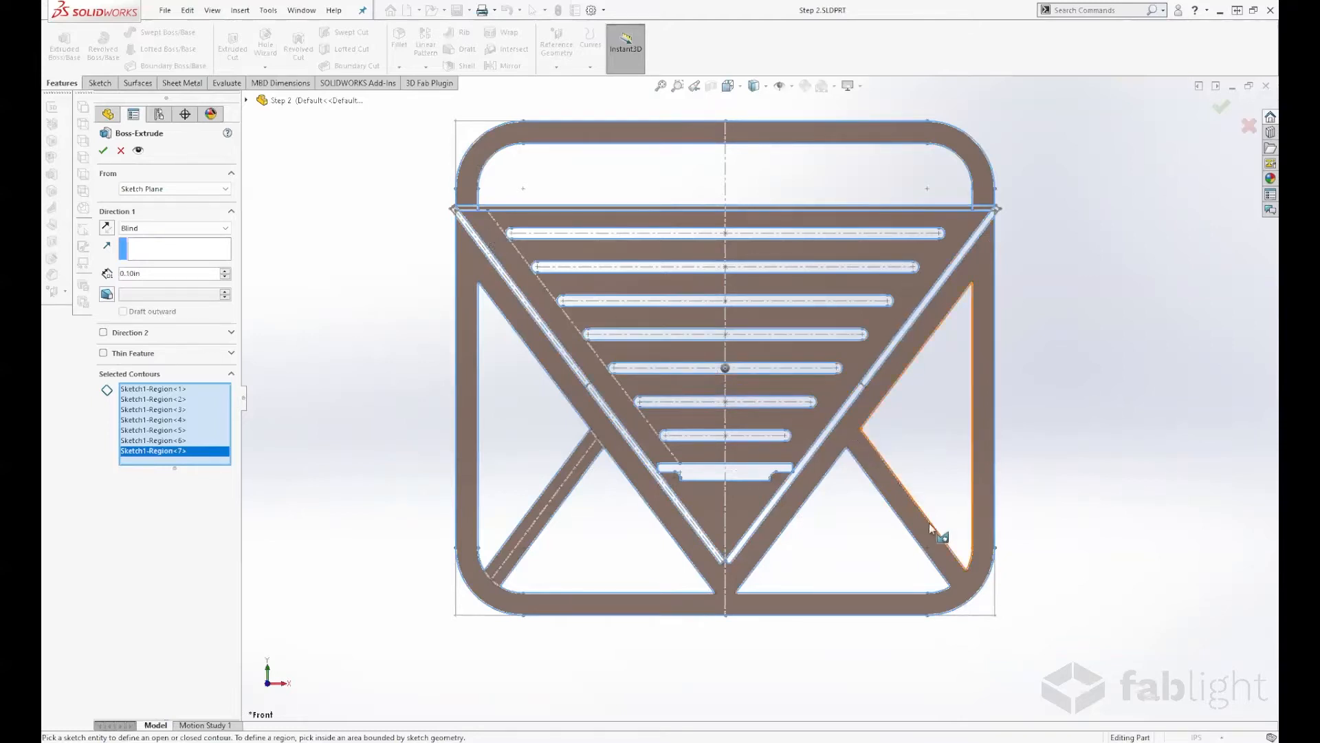
{"action": "scroll", "coordinate": [734, 504], "scroll_direction": "down", "scroll_amount": 4}
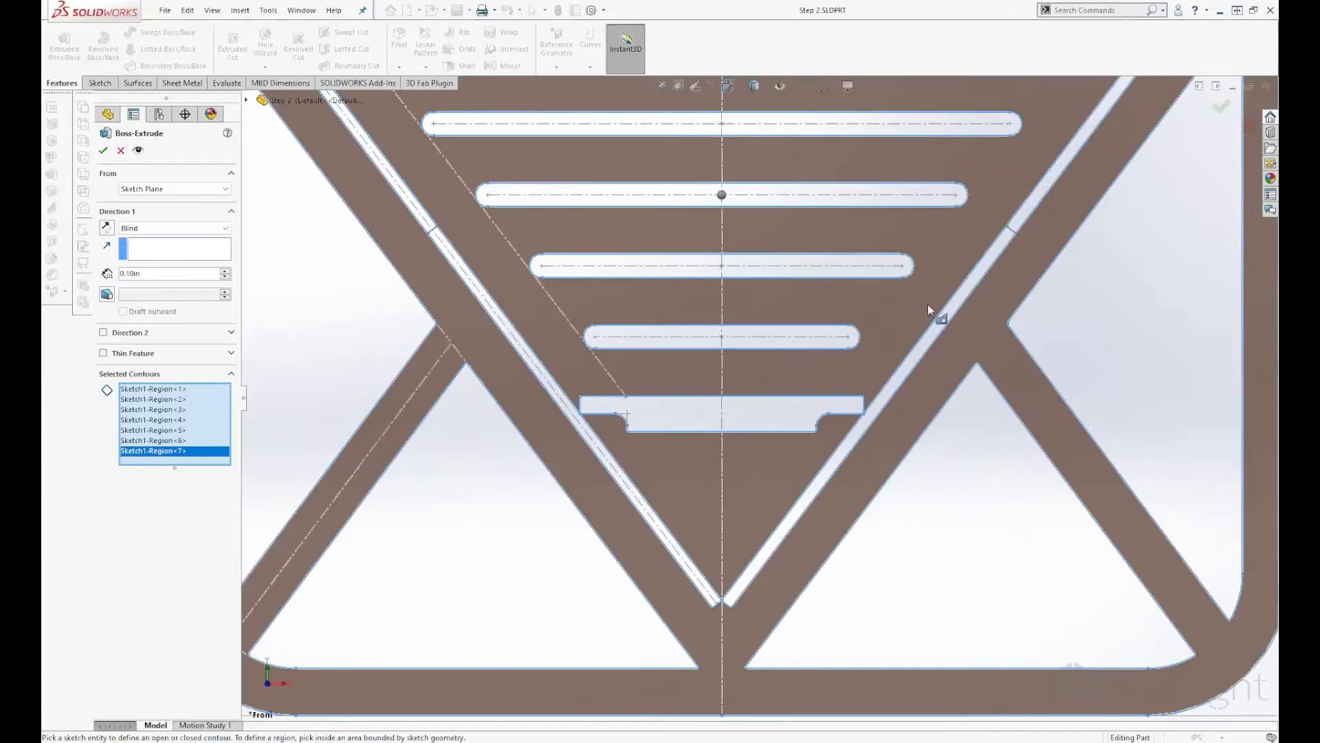
{"action": "left_click", "coordinate": [956, 304]}
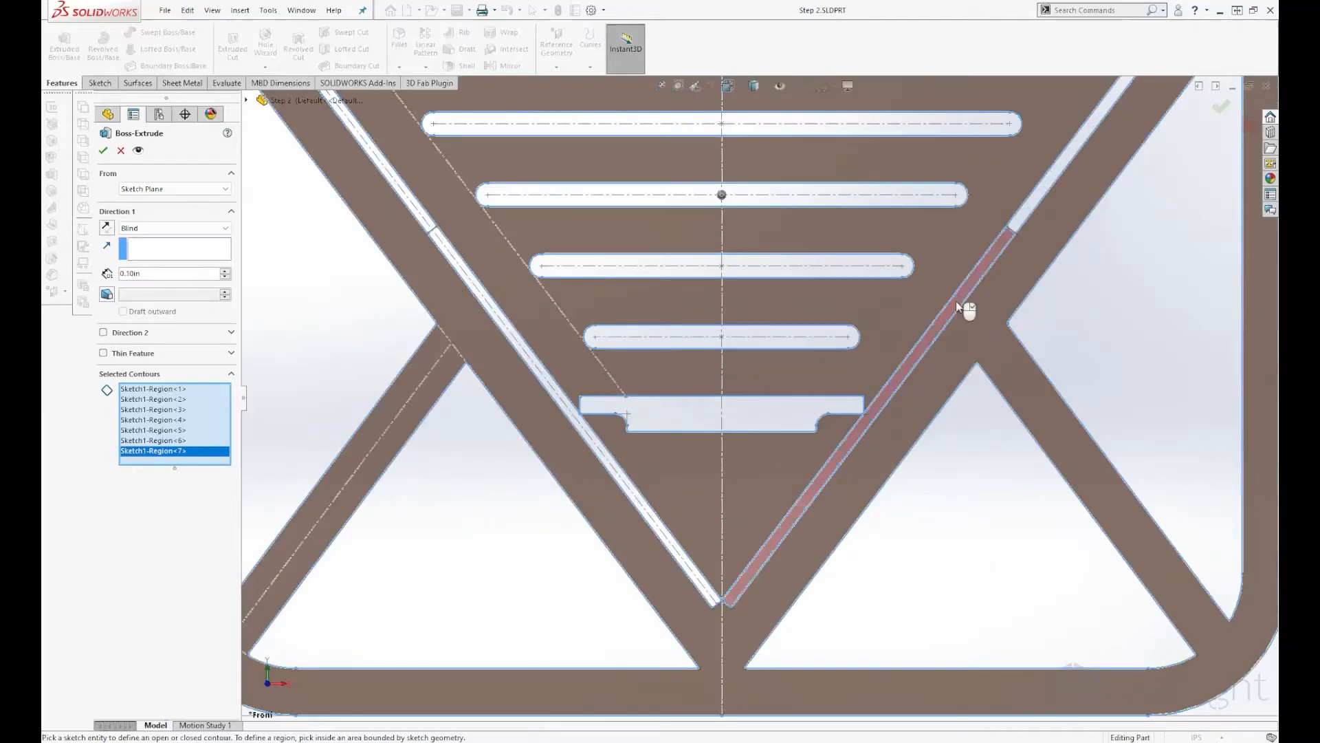
{"action": "left_click", "coordinate": [1008, 242]}
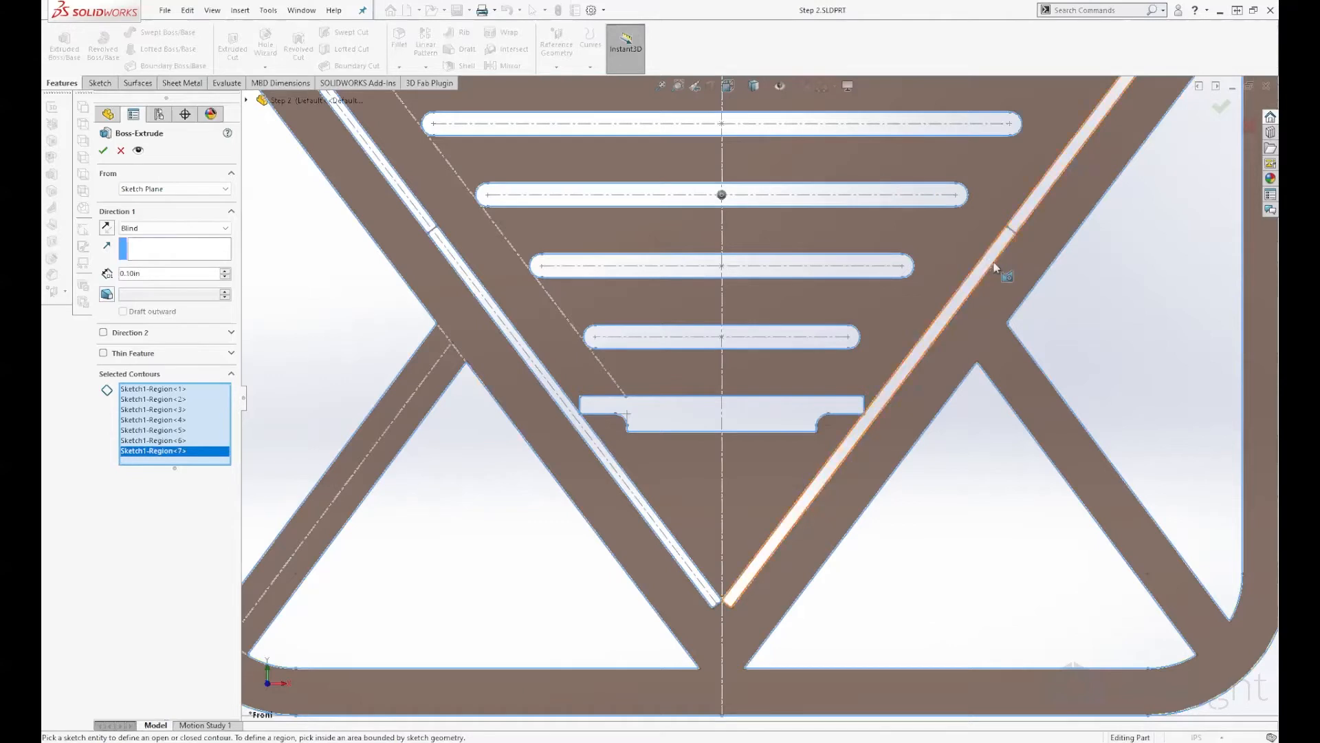
{"action": "left_click", "coordinate": [997, 266]}
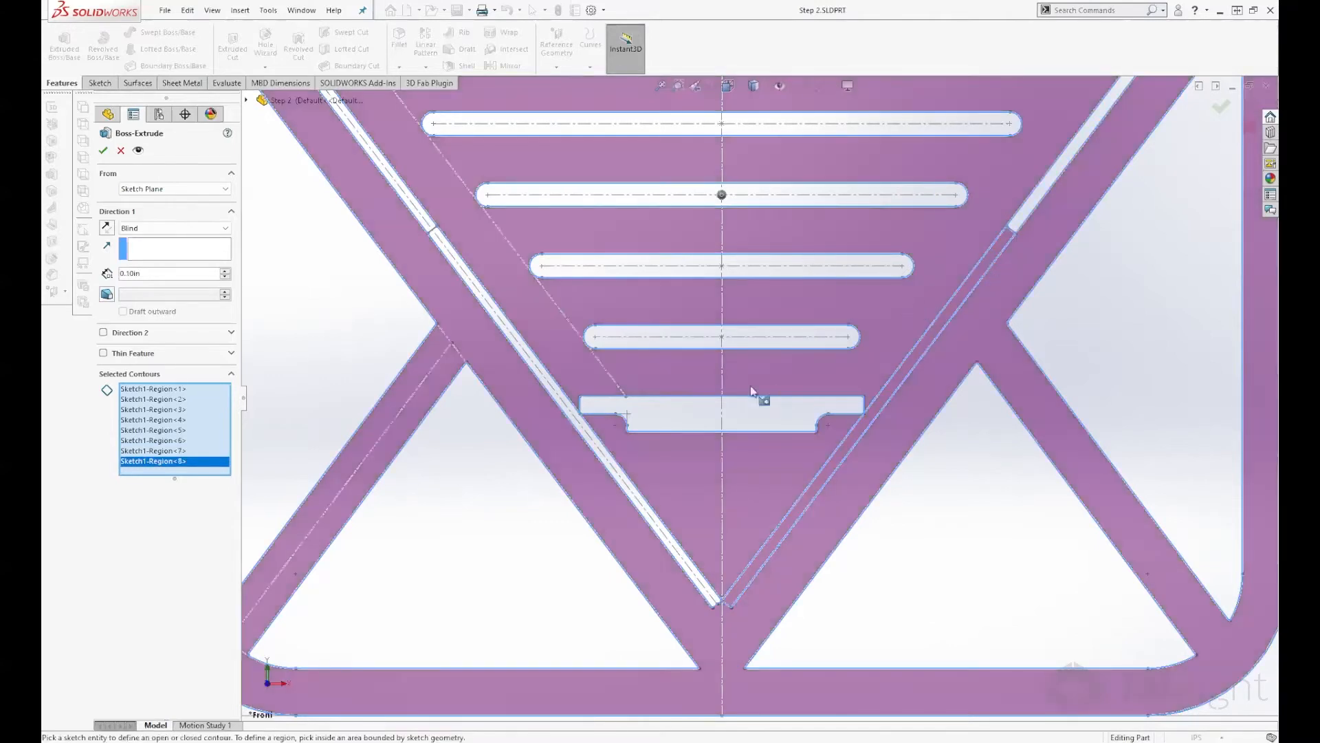
{"action": "scroll", "coordinate": [569, 388], "scroll_direction": "down", "scroll_amount": 5}
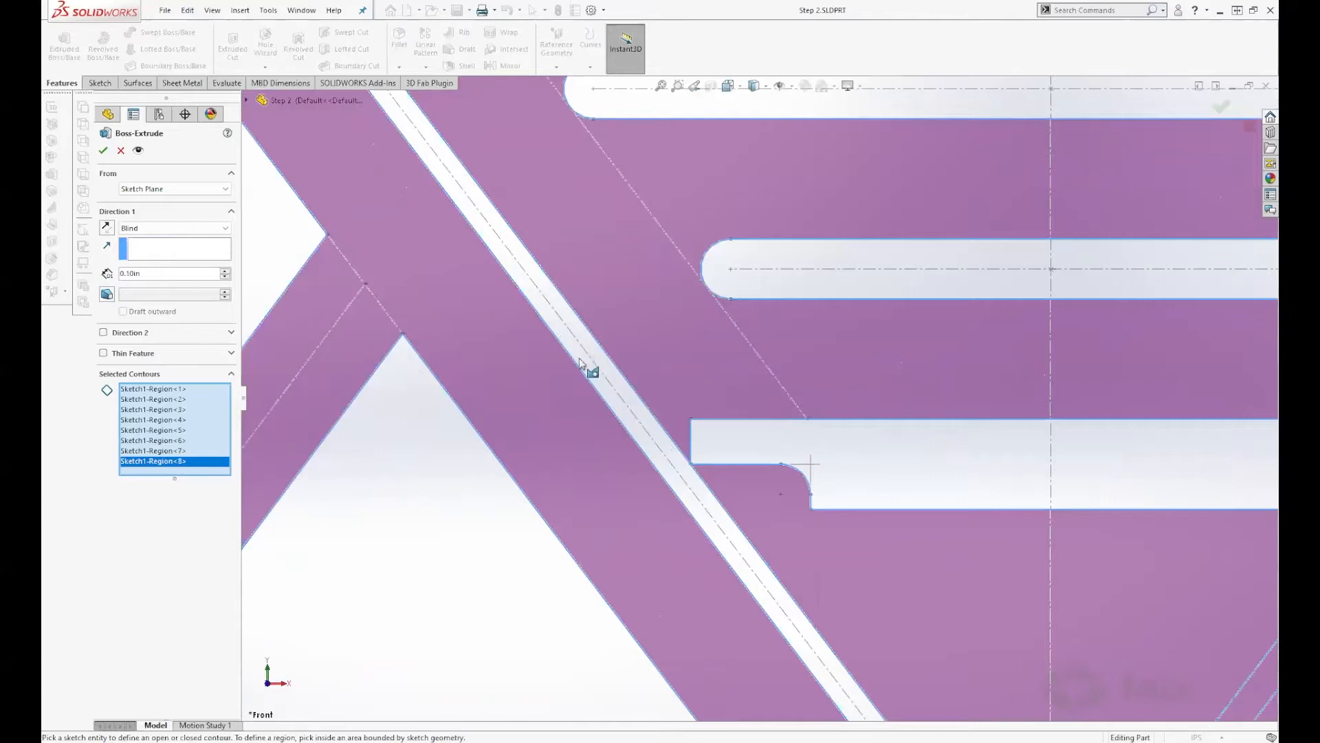
{"action": "left_click", "coordinate": [581, 364]}
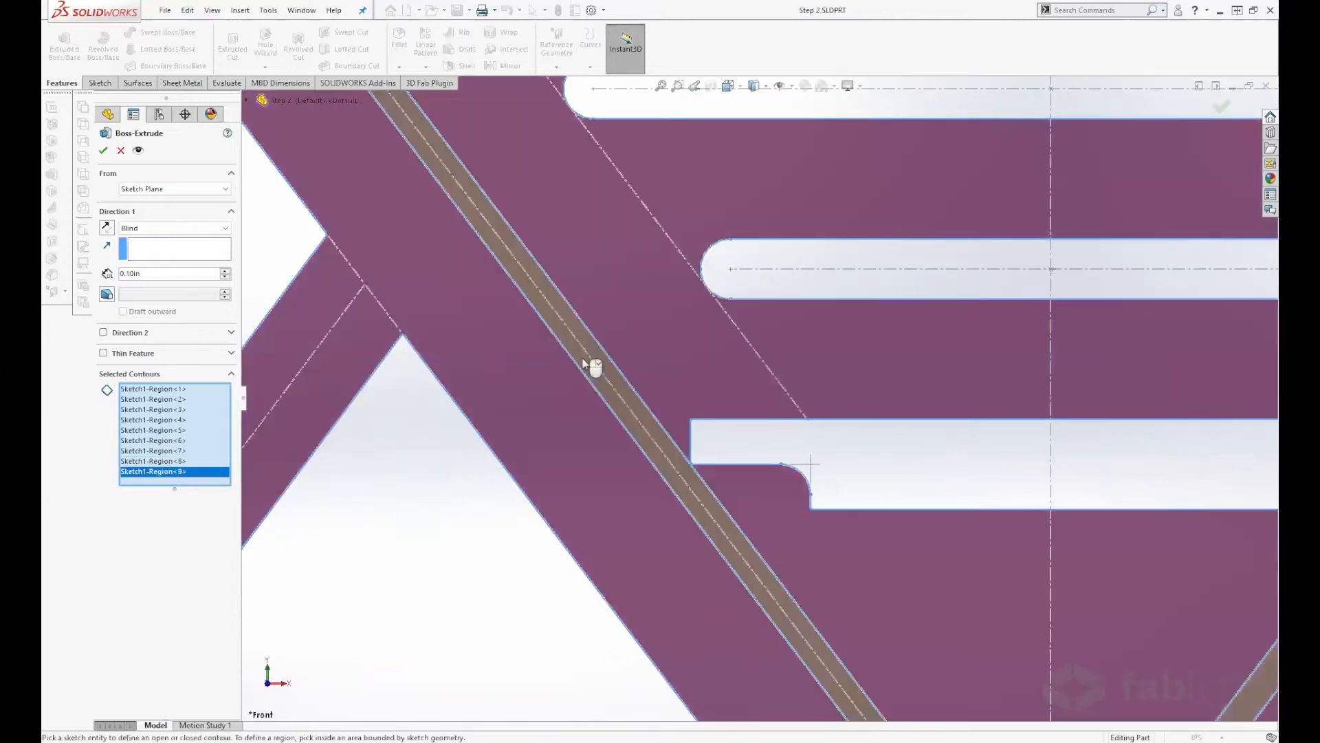
{"action": "scroll", "coordinate": [734, 385], "scroll_direction": "up", "scroll_amount": 8}
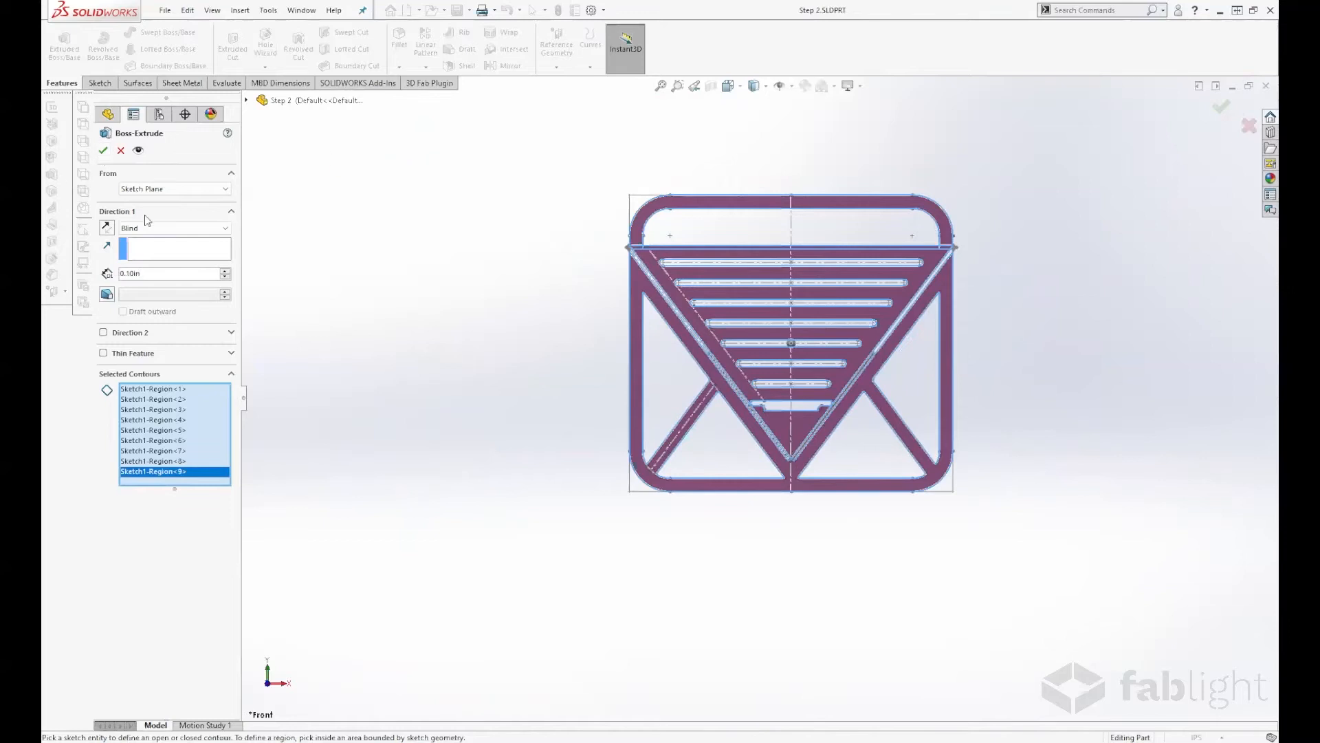
Step: Set the extrusion depth to 0.12 in, complete the boss extrude and inspect the resulting solid
{"action": "left_click_drag", "start_coordinate": [145, 274], "coordinate": [101, 273]}
{"action": "type", "text": ".12"}
{"action": "key", "text": "Return"}
{"action": "left_click", "coordinate": [103, 150]}
{"action": "scroll", "coordinate": [658, 221], "scroll_direction": "up", "scroll_amount": 2}
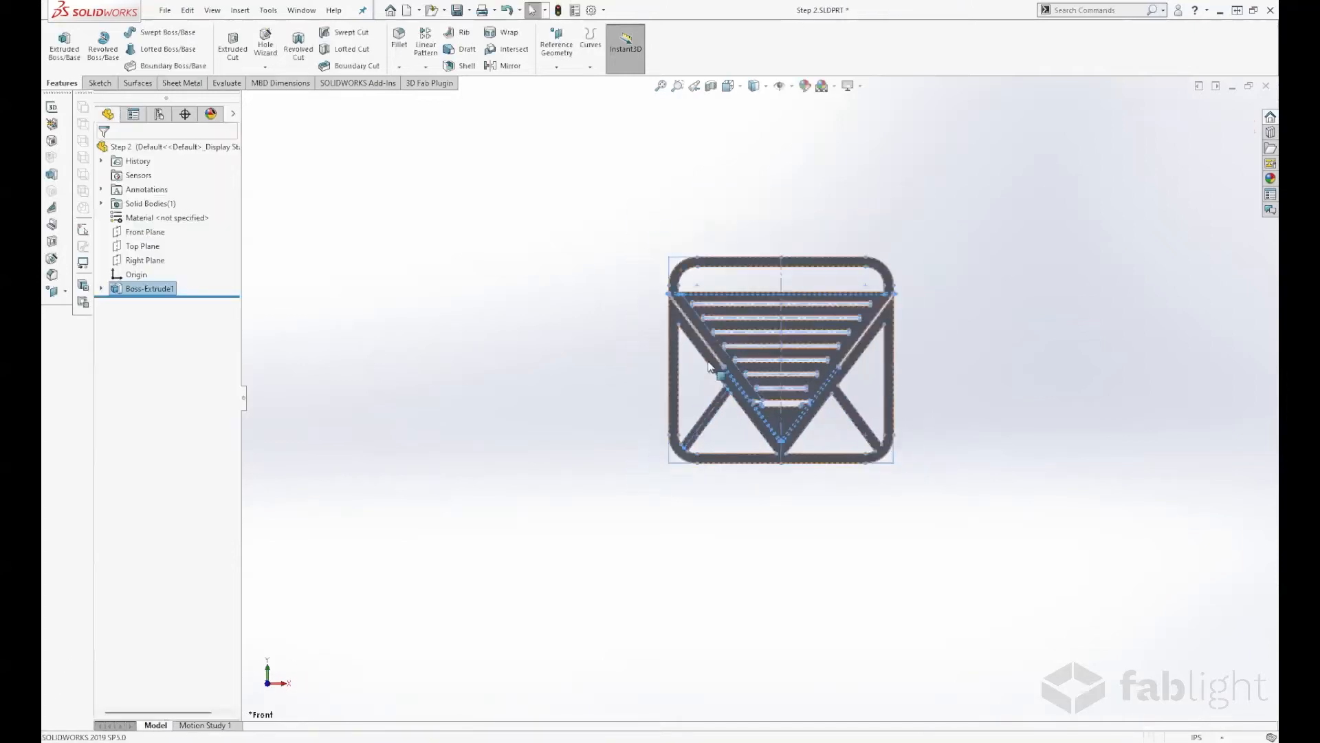
{"action": "scroll", "coordinate": [760, 333], "scroll_direction": "down", "scroll_amount": 6}
{"action": "scroll", "coordinate": [967, 416], "scroll_direction": "up", "scroll_amount": 1}
{"action": "left_click", "coordinate": [388, 435]}
{"action": "mouse_move", "coordinate": [439, 416]}
{"action": "middle_mouse_down"}
{"action": "mouse_move", "coordinate": [542, 386]}
{"action": "mouse_move", "coordinate": [628, 409]}
{"action": "mouse_move", "coordinate": [628, 430]}
{"action": "mouse_move", "coordinate": [692, 419]}
{"action": "mouse_move", "coordinate": [790, 436]}
{"action": "mouse_move", "coordinate": [835, 471]}
{"action": "mouse_move", "coordinate": [683, 465]}
{"action": "mouse_move", "coordinate": [622, 480]}
{"action": "middle_mouse_up"}
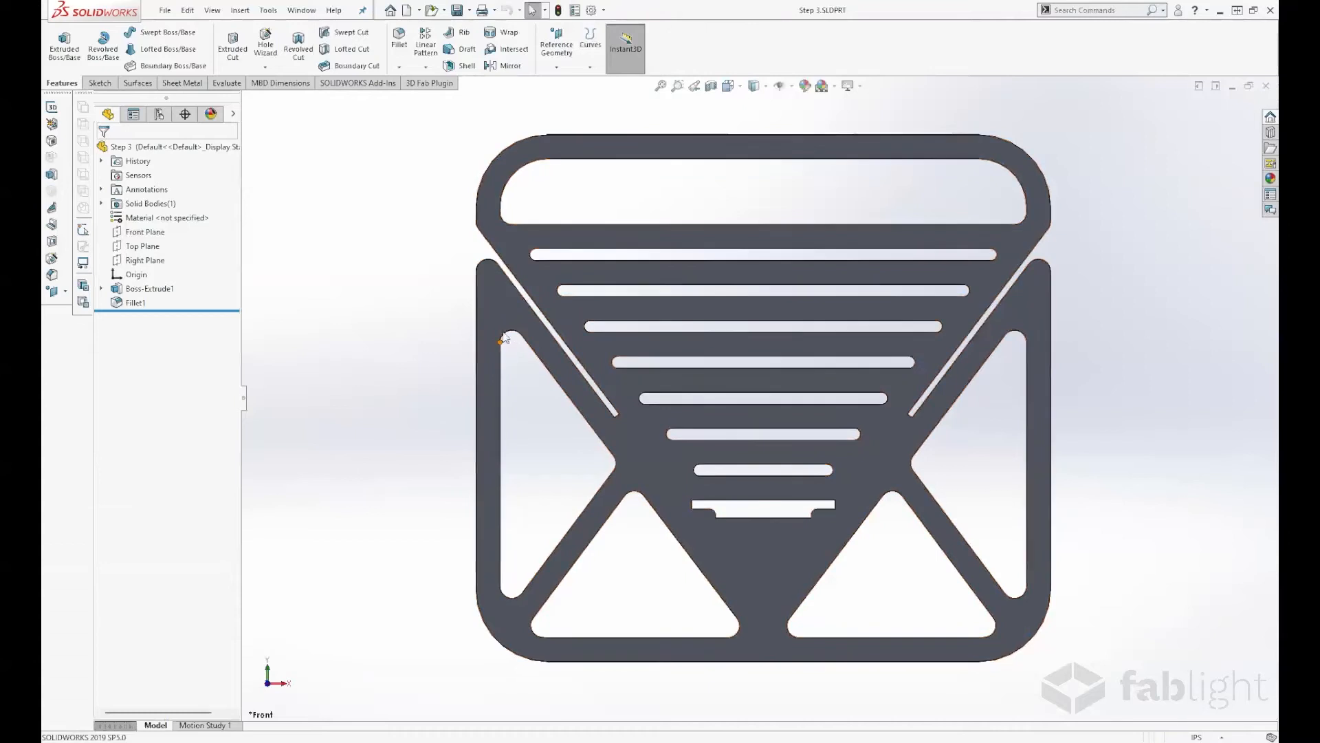
Step: Show the Step 3 part in the front view and start a boss extrude from the sketch under Boss-Extrude1
{"action": "middle_click_drag", "start_coordinate": [973, 457], "coordinate": [950, 494]}
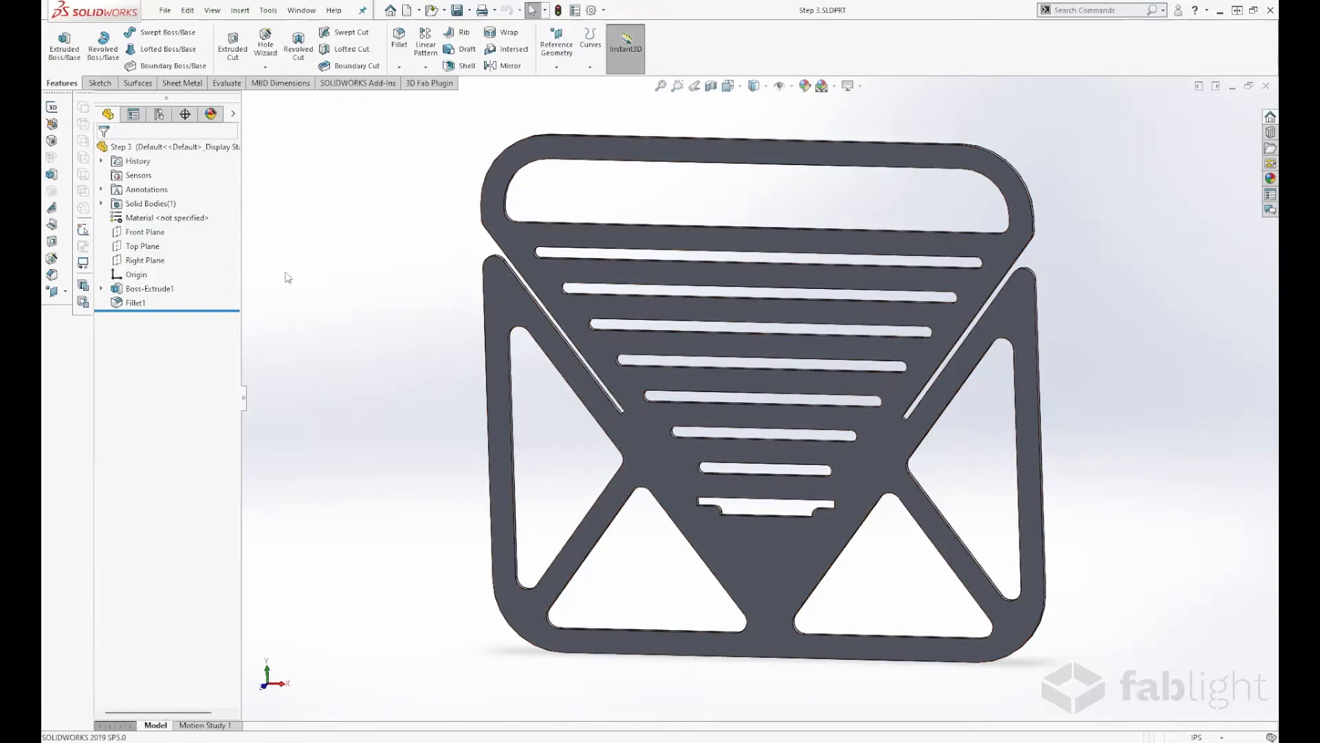
{"action": "key", "text": "ctrl+space"}
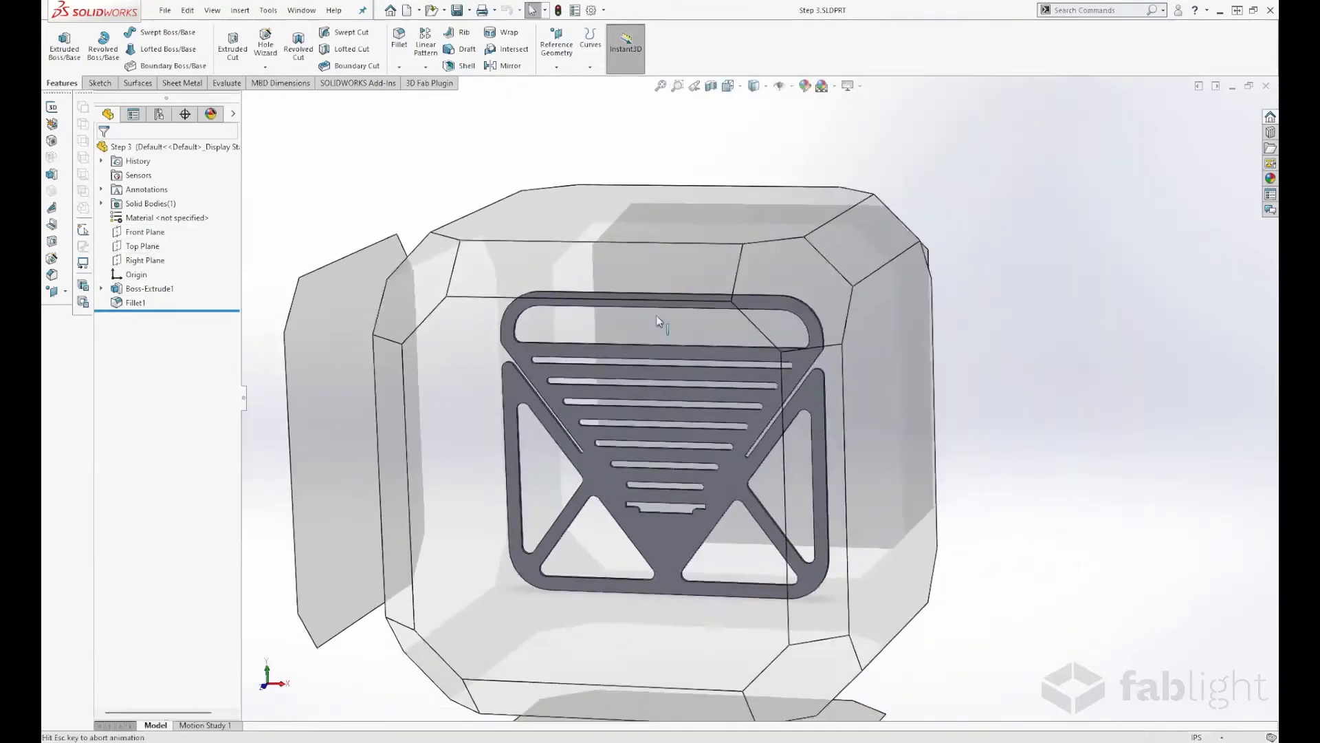
{"action": "left_click", "coordinate": [656, 315]}
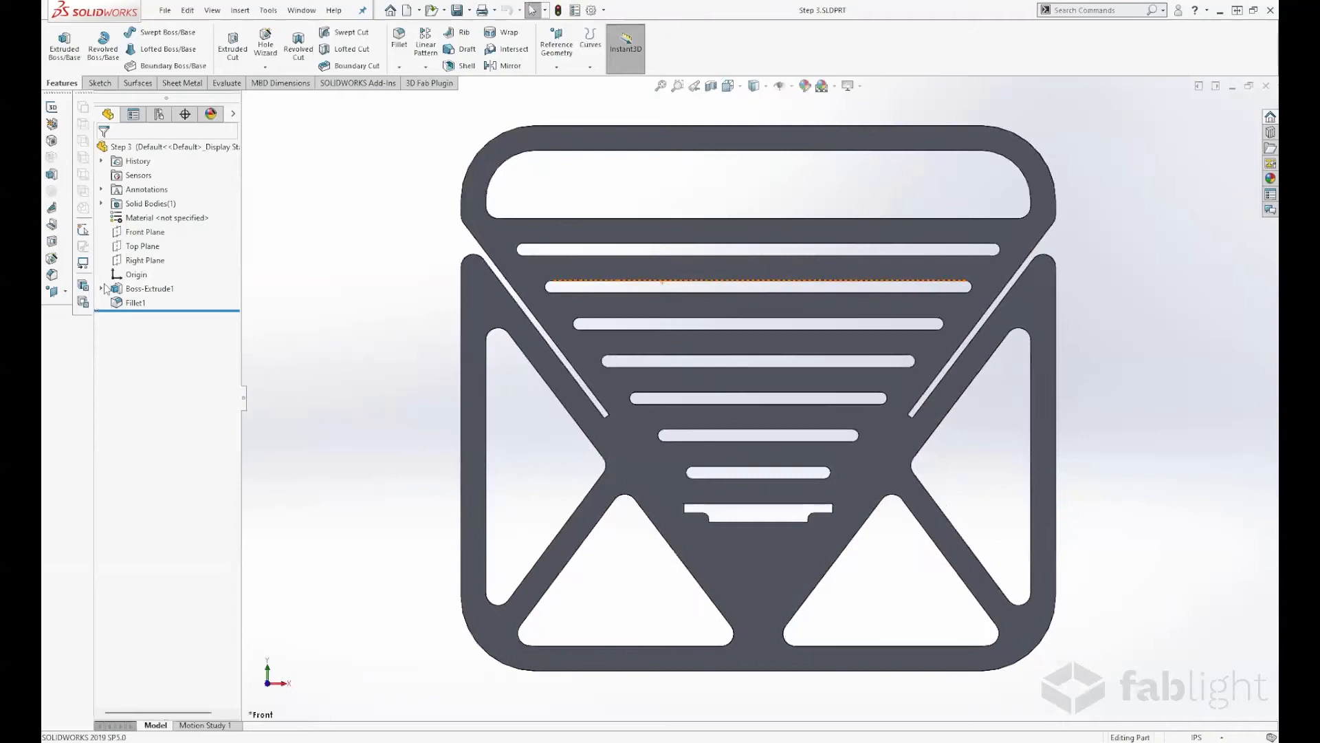
{"action": "left_click", "coordinate": [101, 288]}
{"action": "left_click", "coordinate": [160, 303]}
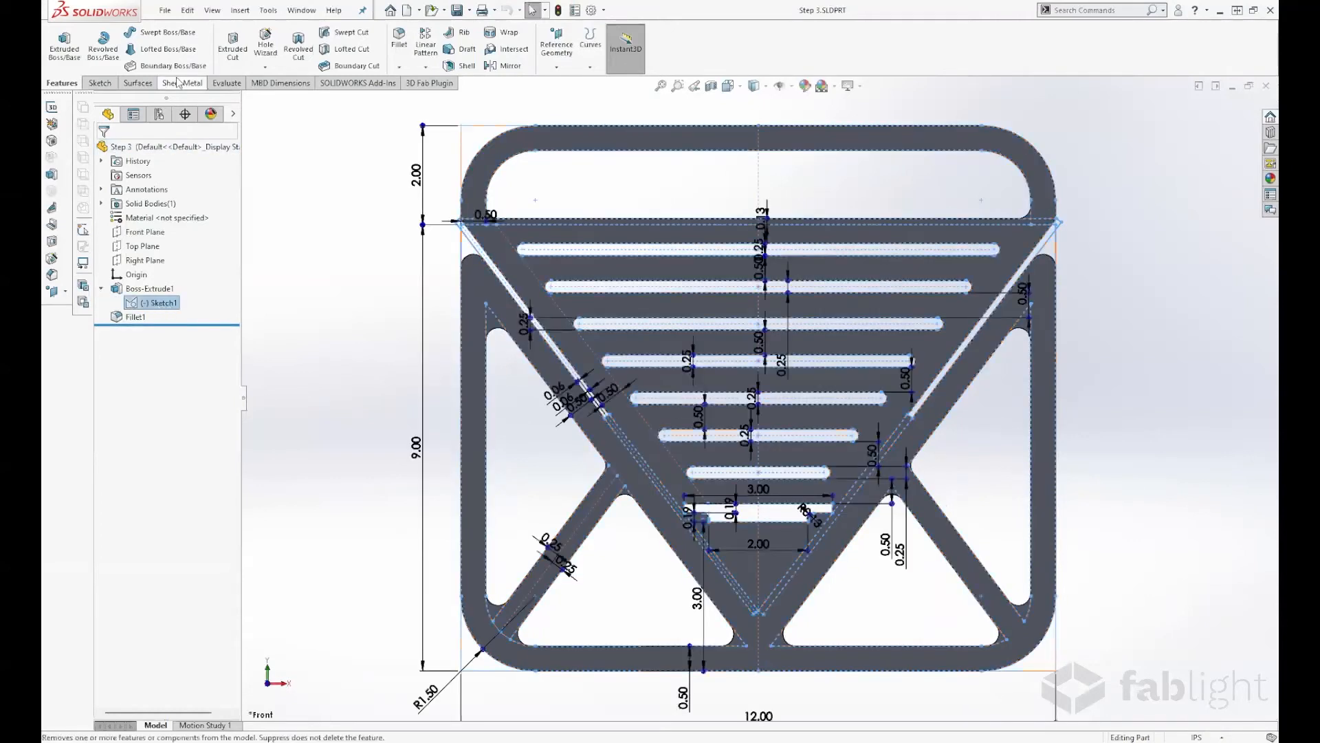
{"action": "left_click", "coordinate": [63, 48]}
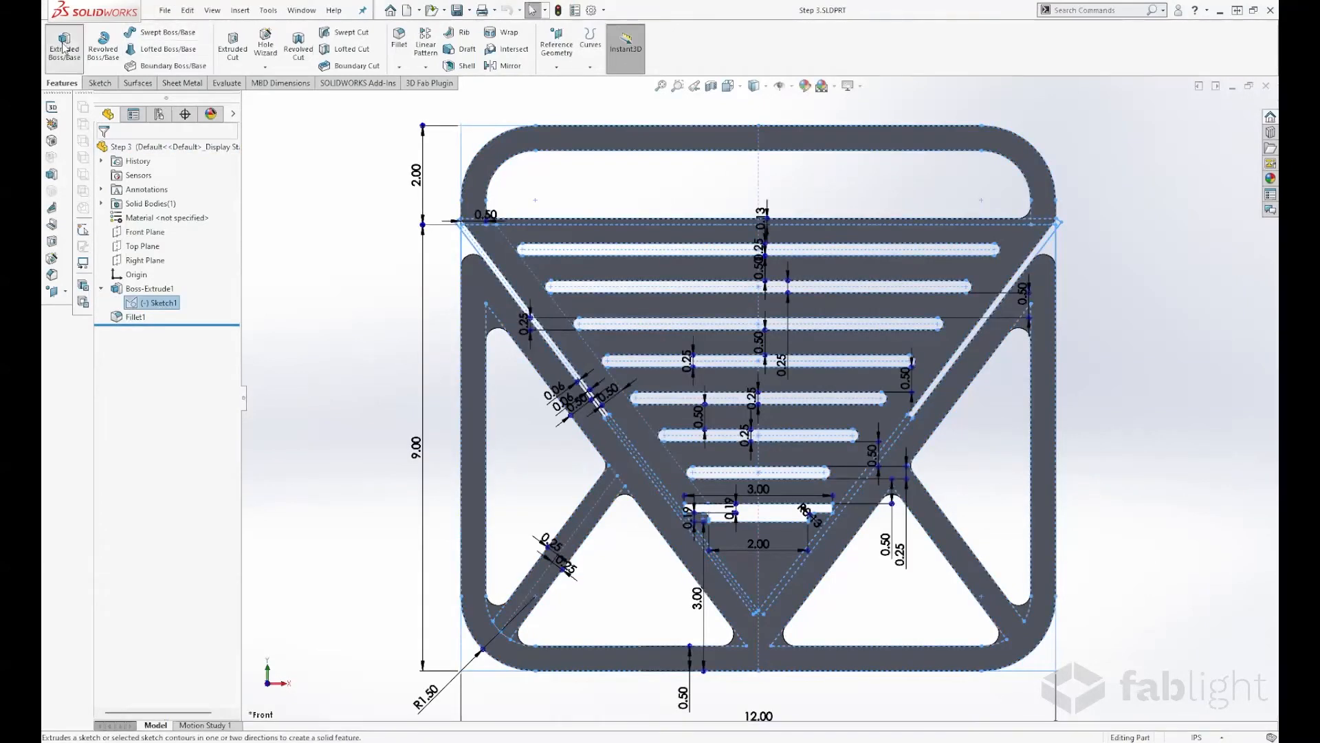
Step: Select the open upper section of the left diagonal slot and its two small outer end pieces as extrude regions
{"action": "scroll", "coordinate": [566, 363], "scroll_direction": "down", "scroll_amount": 3}
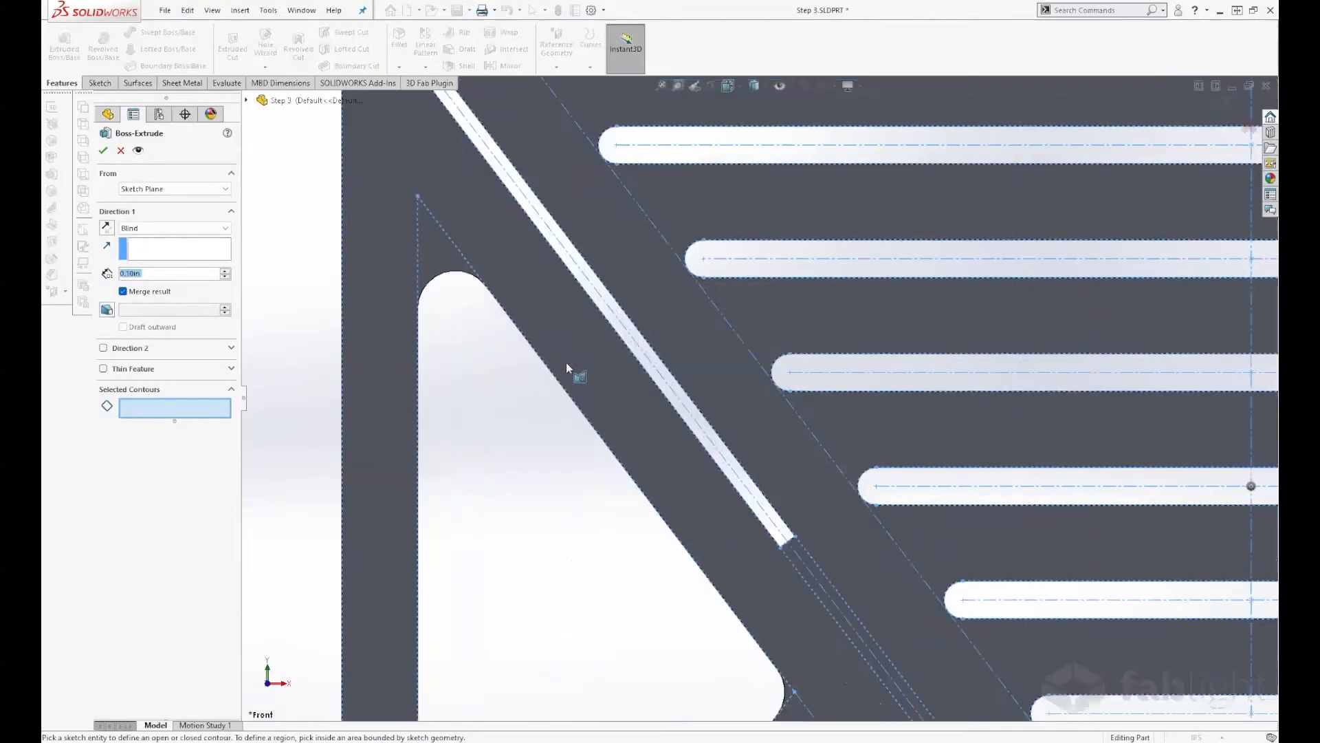
{"action": "scroll", "coordinate": [582, 319], "scroll_direction": "down", "scroll_amount": 3}
{"action": "left_click", "coordinate": [623, 313]}
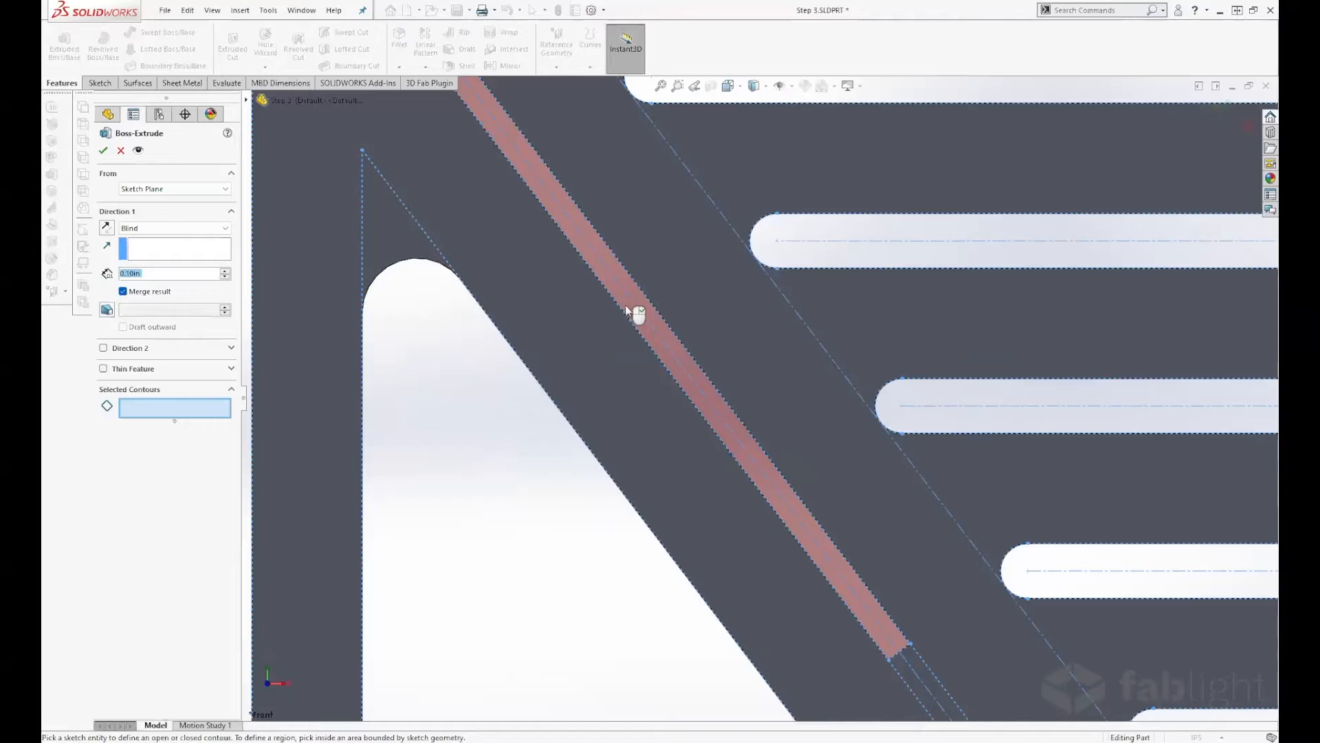
{"action": "left_click", "coordinate": [626, 306]}
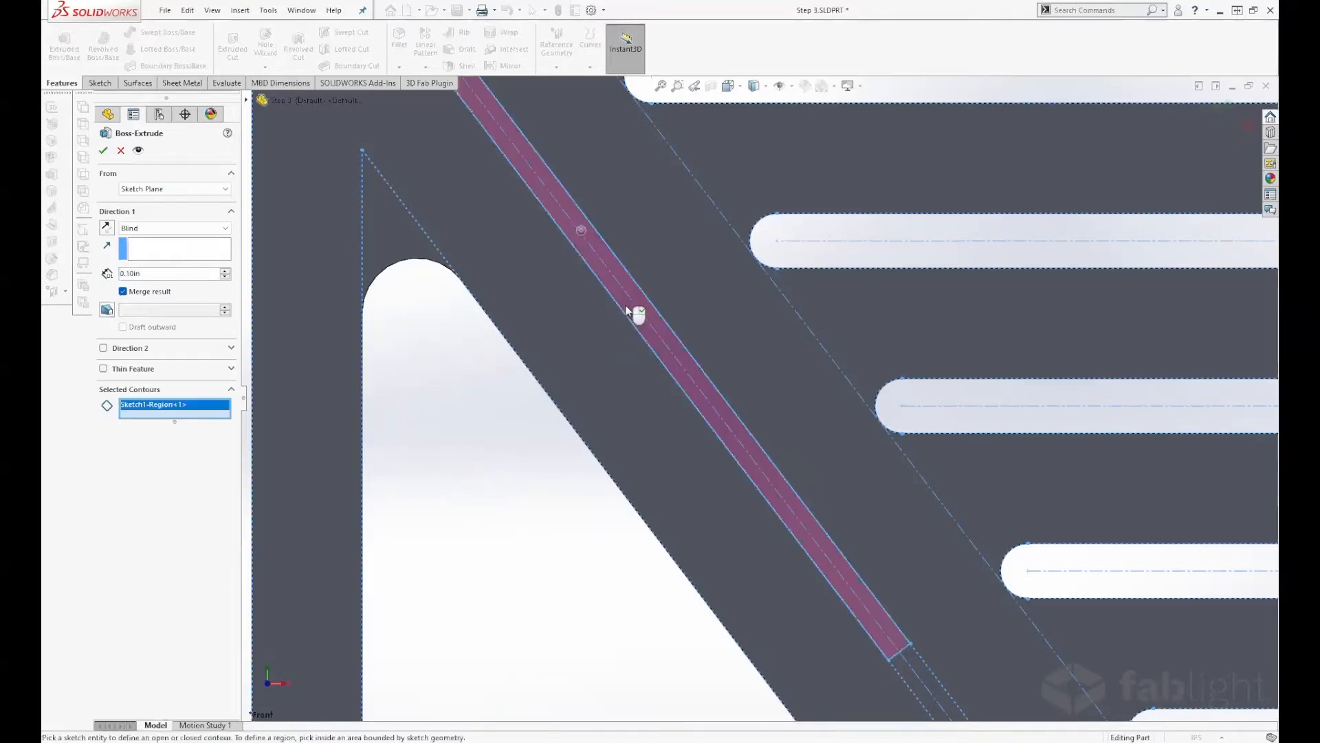
{"action": "scroll", "coordinate": [412, 185], "scroll_direction": "up", "scroll_amount": 3}
{"action": "scroll", "coordinate": [605, 227], "scroll_direction": "down", "scroll_amount": 6}
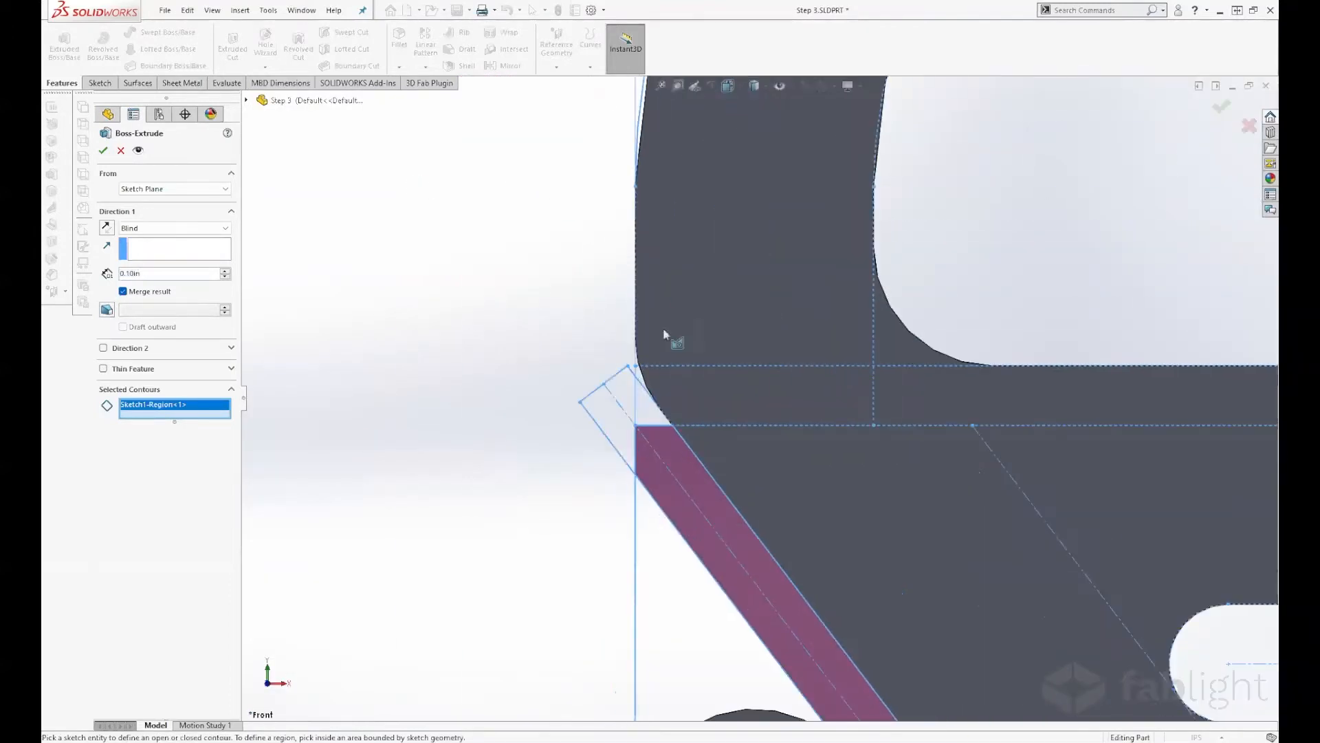
{"action": "left_click", "coordinate": [649, 410]}
{"action": "left_click", "coordinate": [620, 392]}
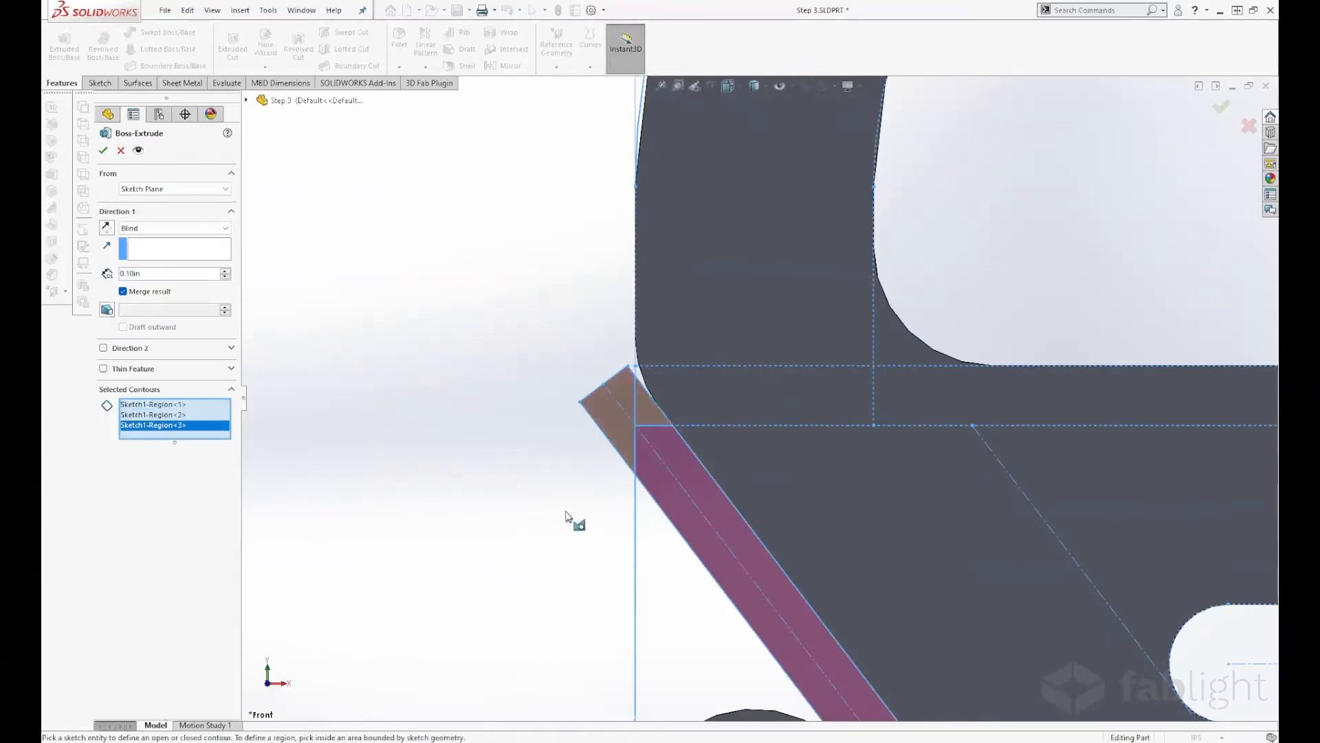
Step: Set the slot strip's extrusion depth to 0.125 in, turn off Merge result and complete the extrude as a separate body
{"action": "scroll", "coordinate": [633, 462], "scroll_direction": "up", "scroll_amount": 3}
{"action": "scroll", "coordinate": [628, 369], "scroll_direction": "down", "scroll_amount": 4}
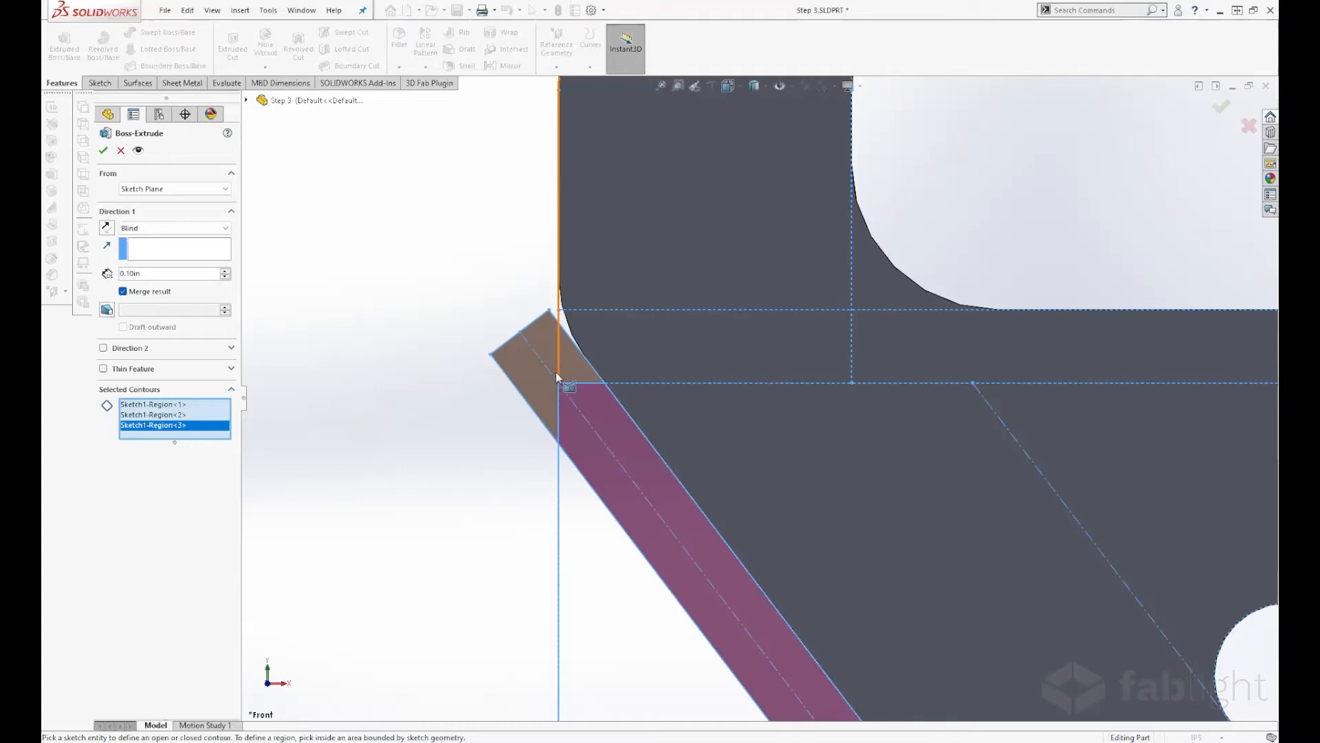
{"action": "scroll", "coordinate": [452, 459], "scroll_direction": "up", "scroll_amount": 2}
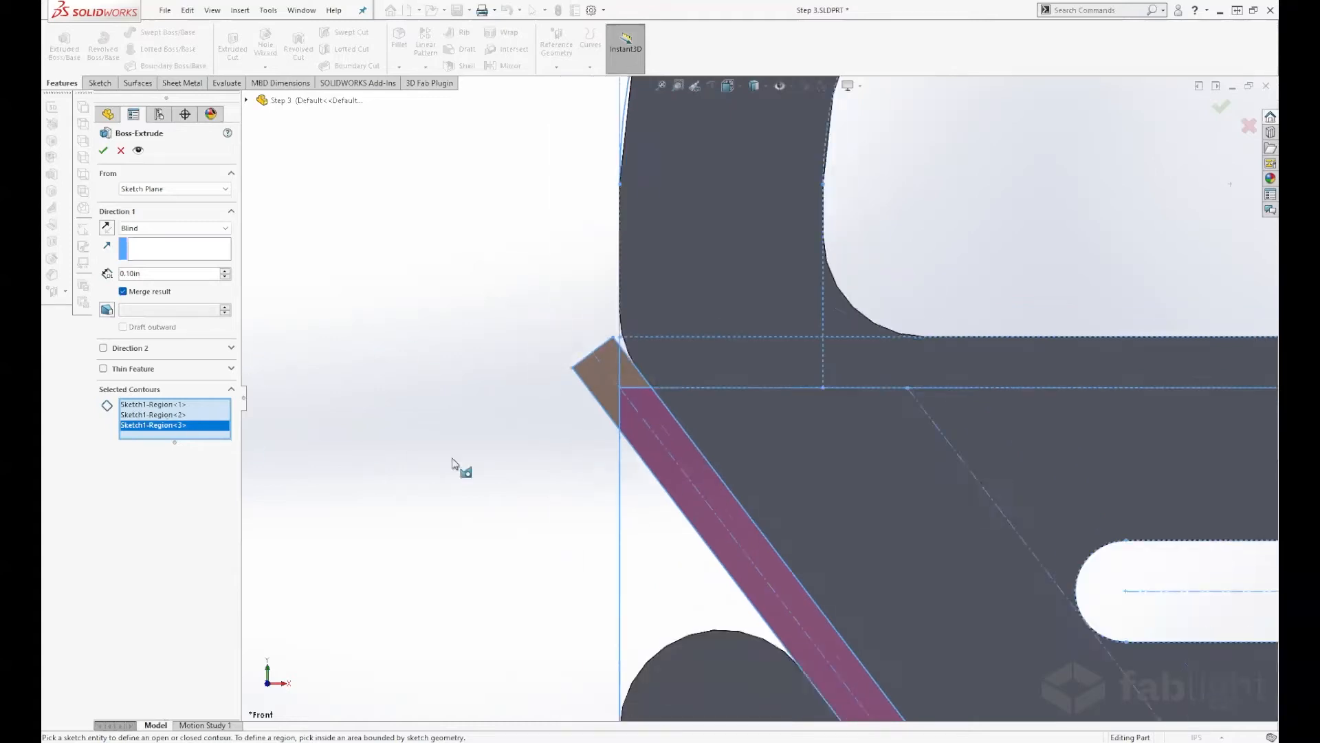
{"action": "scroll", "coordinate": [898, 633], "scroll_direction": "up", "scroll_amount": 2}
{"action": "scroll", "coordinate": [939, 608], "scroll_direction": "up", "scroll_amount": 2}
{"action": "scroll", "coordinate": [905, 641], "scroll_direction": "up", "scroll_amount": 2}
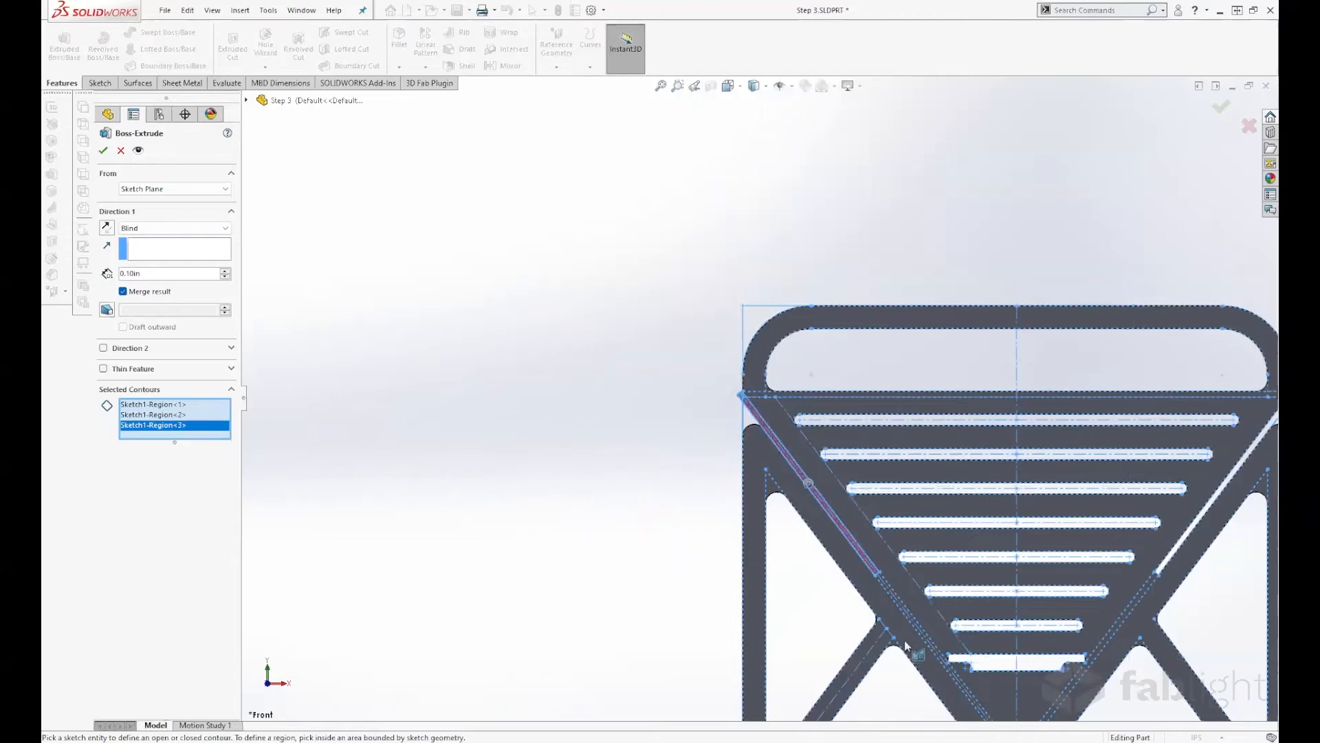
{"action": "scroll", "coordinate": [905, 627], "scroll_direction": "down", "scroll_amount": 3}
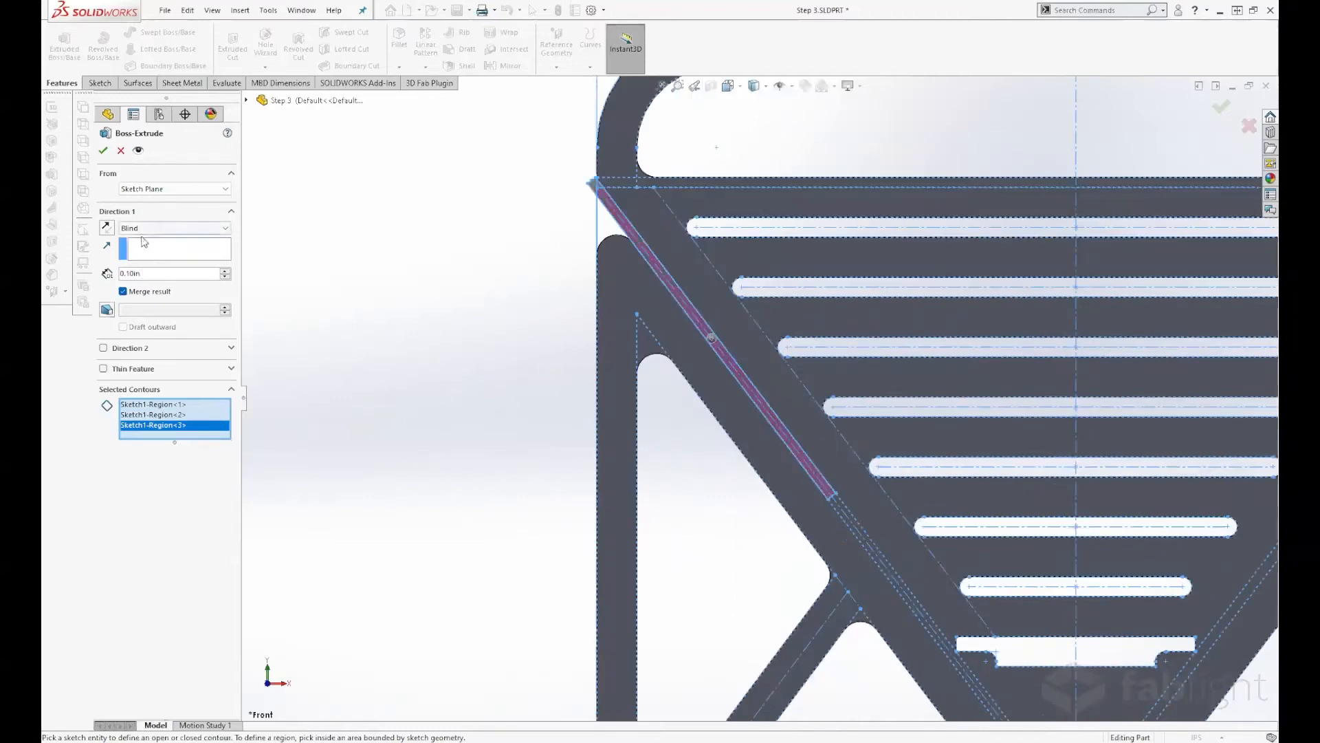
{"action": "left_click_drag", "start_coordinate": [152, 275], "coordinate": [109, 275]}
{"action": "type", "text": "0.125"}
{"action": "key", "text": "Return"}
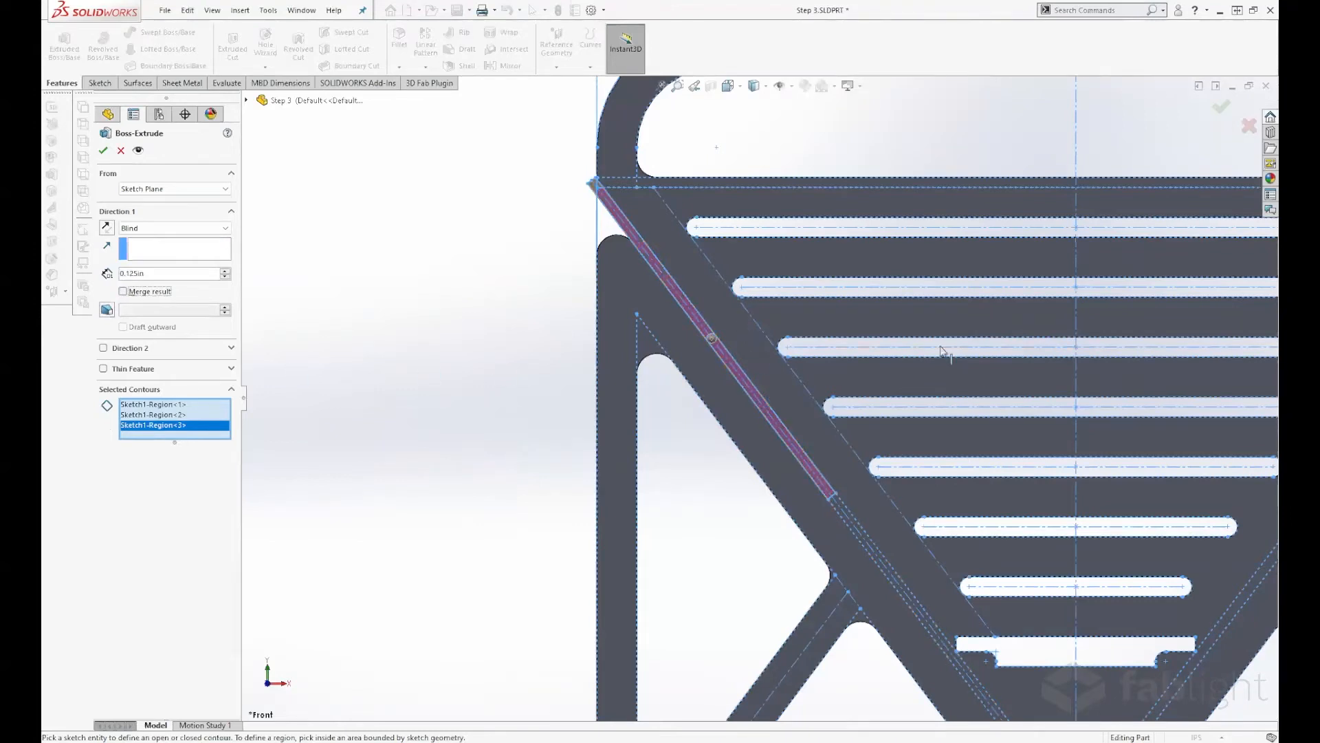
{"action": "left_click", "coordinate": [105, 147]}
Step: Start a boss extrude from the sketch under Boss-Extrude1, beginning at the front face of the diagonal slot strip
{"action": "key", "text": "ctrl+7"}
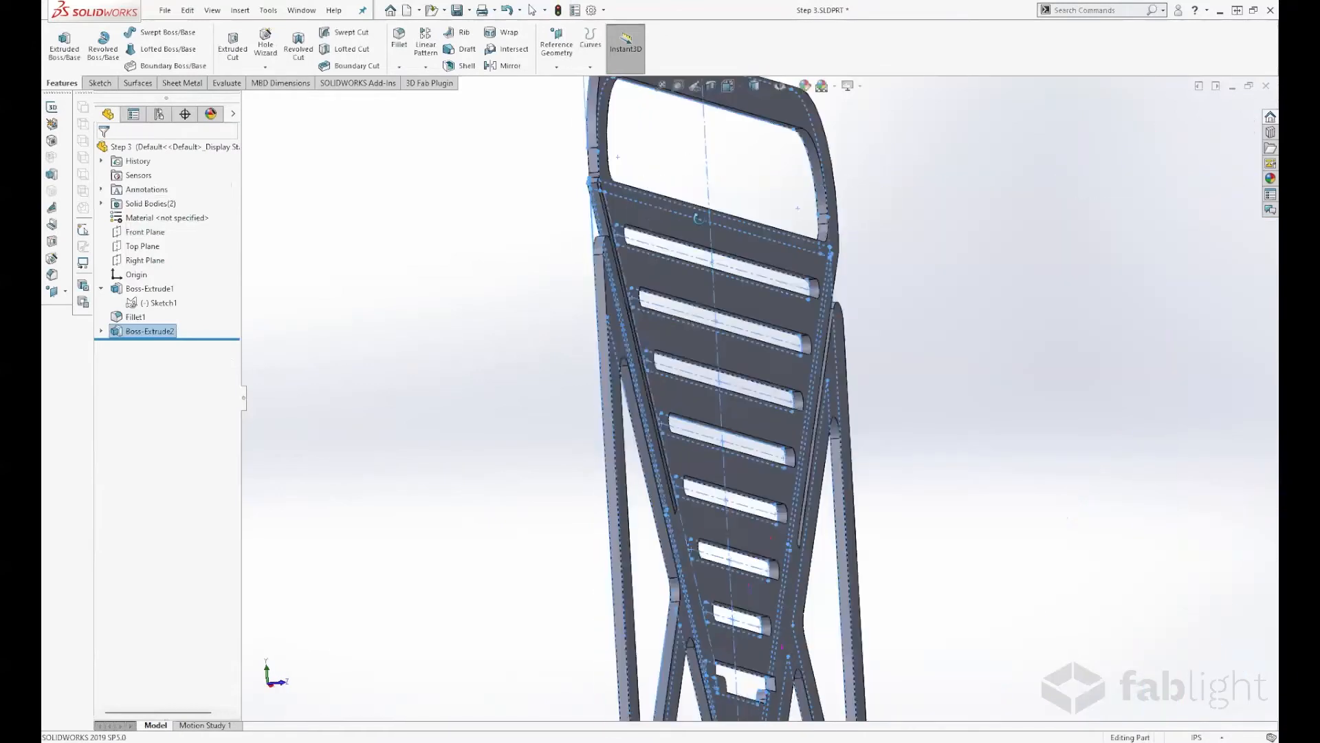
{"action": "scroll", "coordinate": [565, 153], "scroll_direction": "down", "scroll_amount": 4}
{"action": "left_click", "coordinate": [514, 345]}
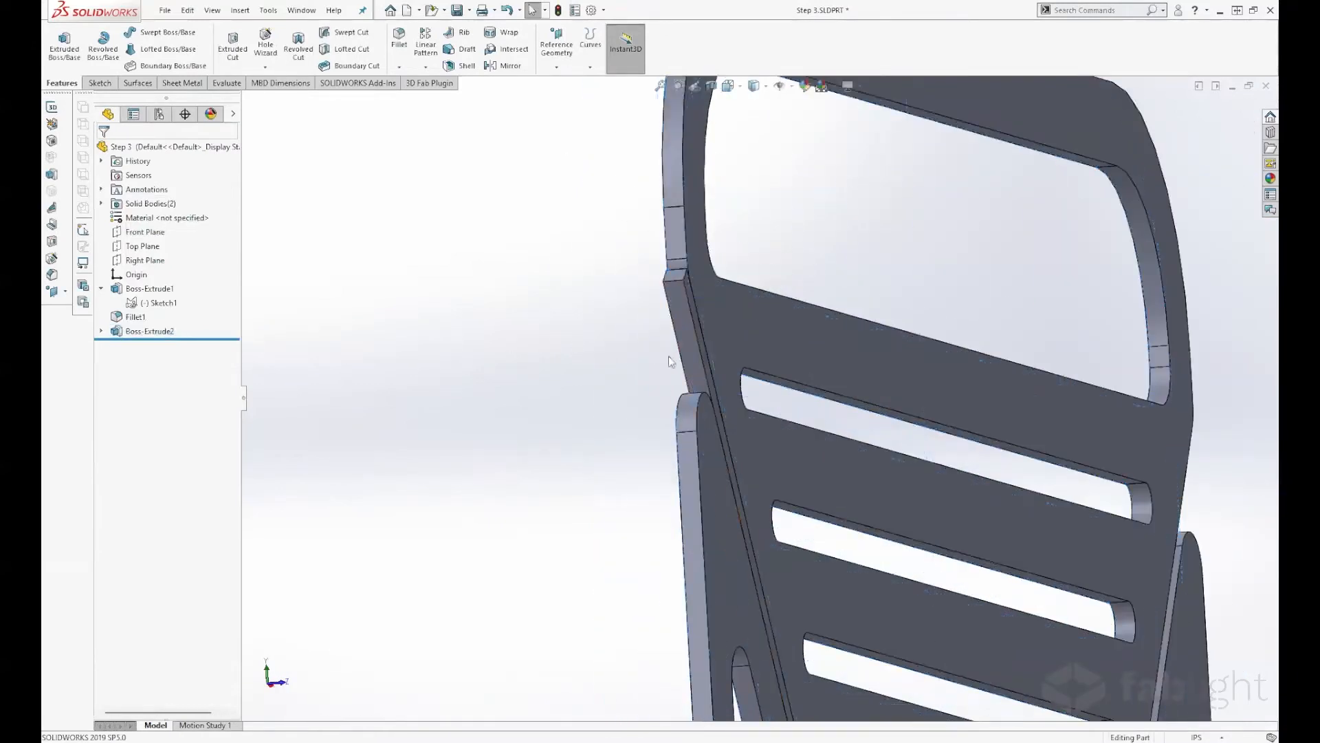
{"action": "left_click", "coordinate": [158, 302]}
{"action": "left_click", "coordinate": [64, 45]}
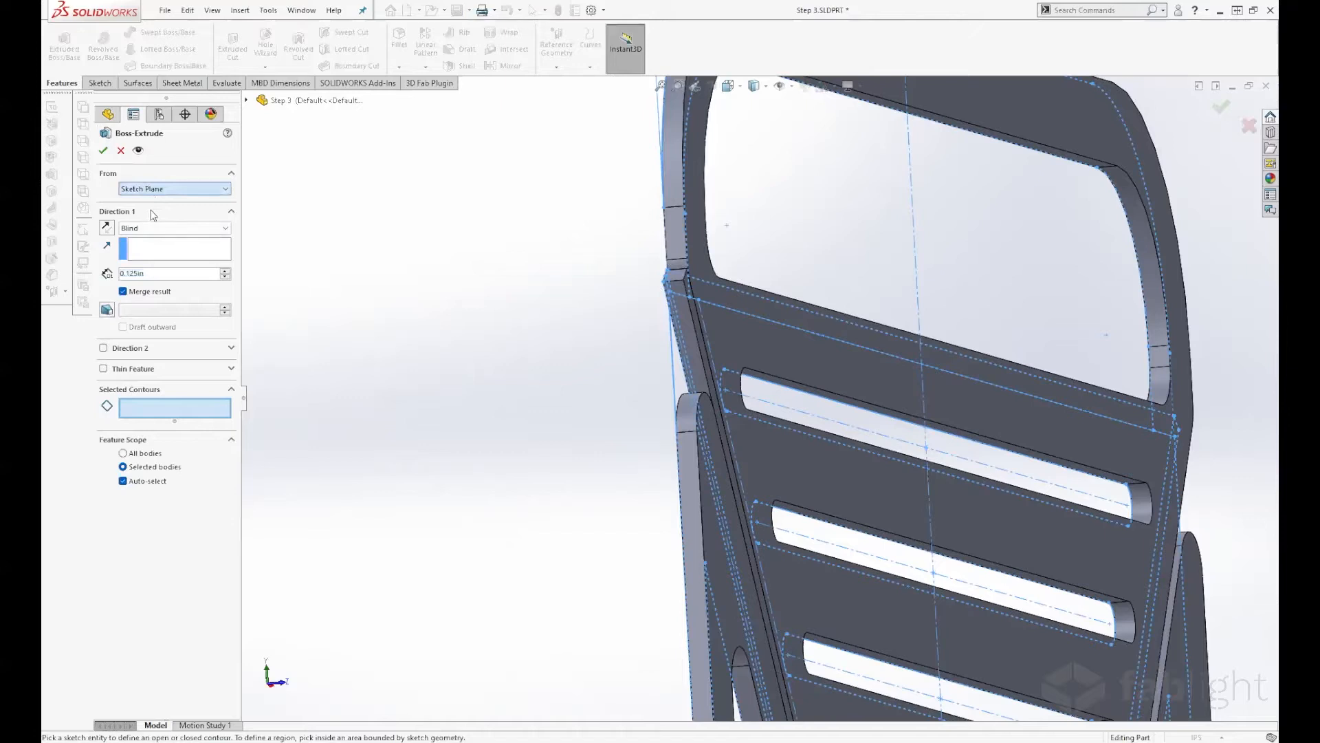
{"action": "left_click", "coordinate": [150, 211]}
{"action": "scroll", "coordinate": [711, 325], "scroll_direction": "down", "scroll_amount": 5}
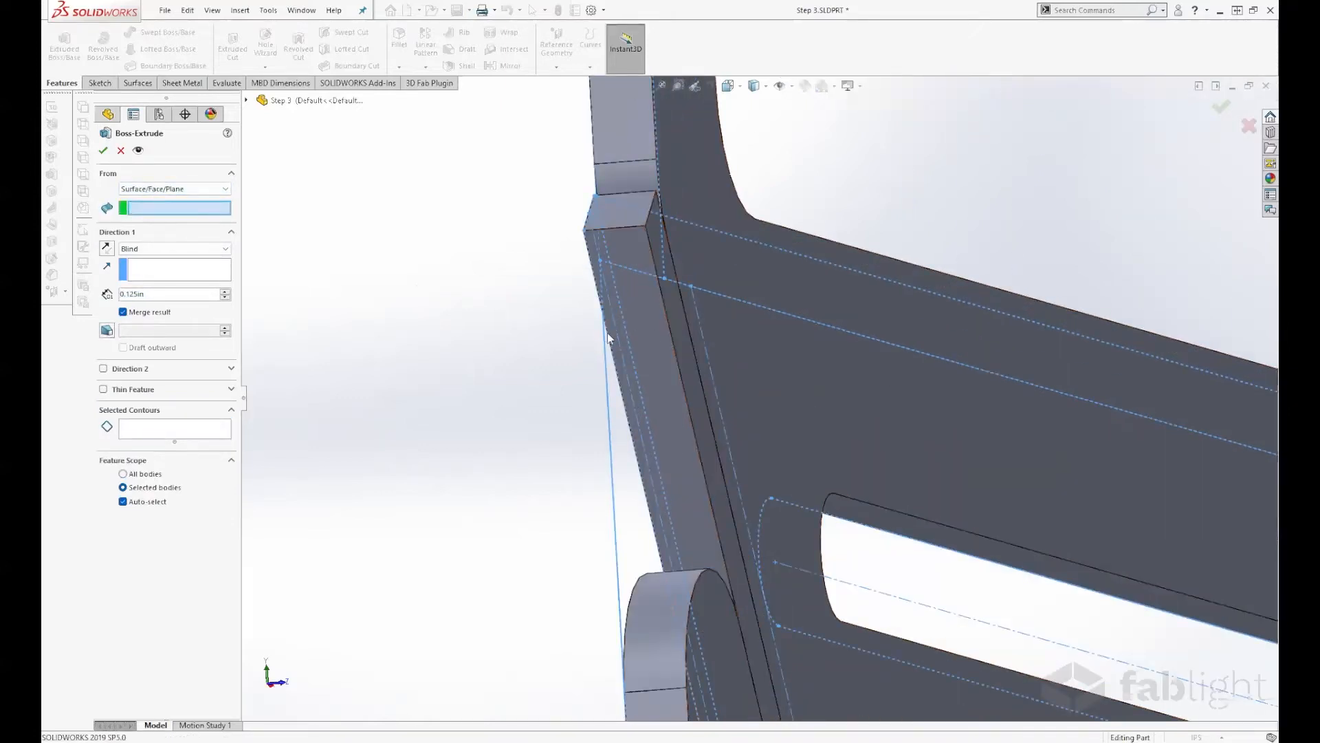
{"action": "left_click", "coordinate": [674, 314]}
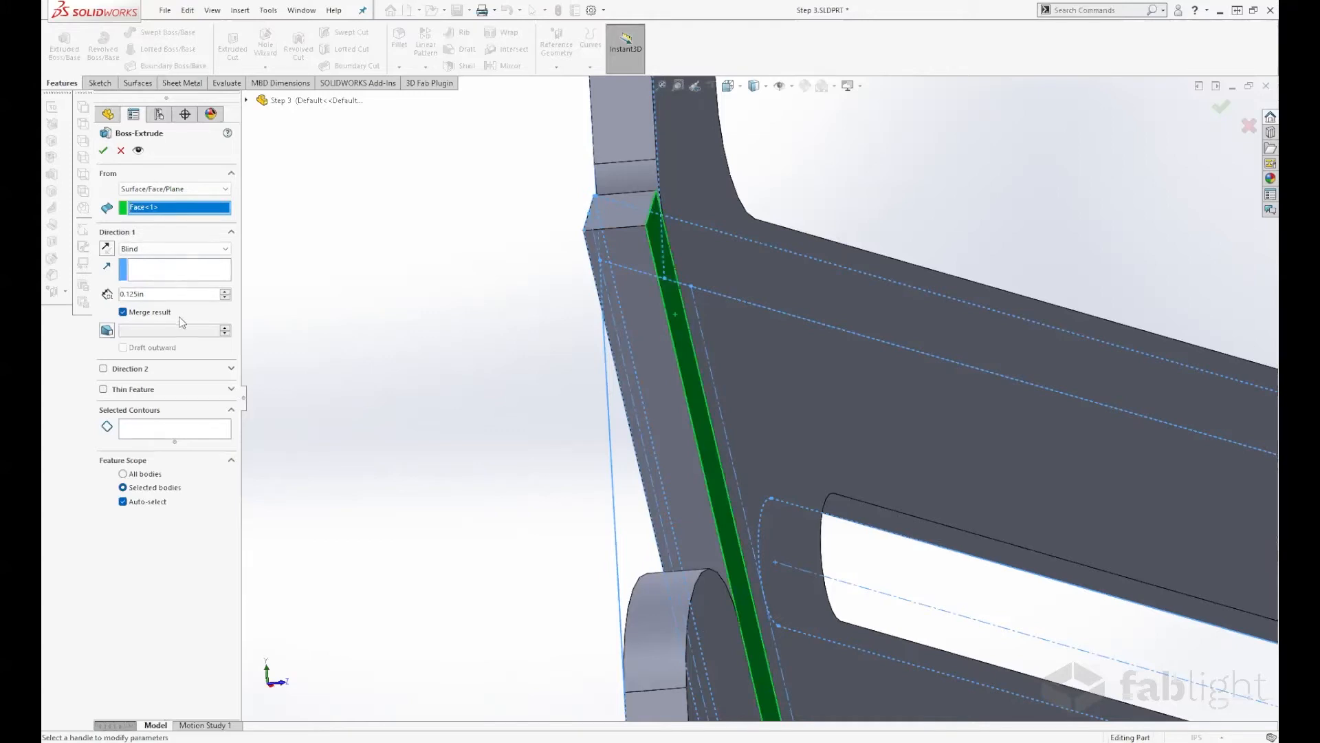
{"action": "left_click", "coordinate": [162, 433]}
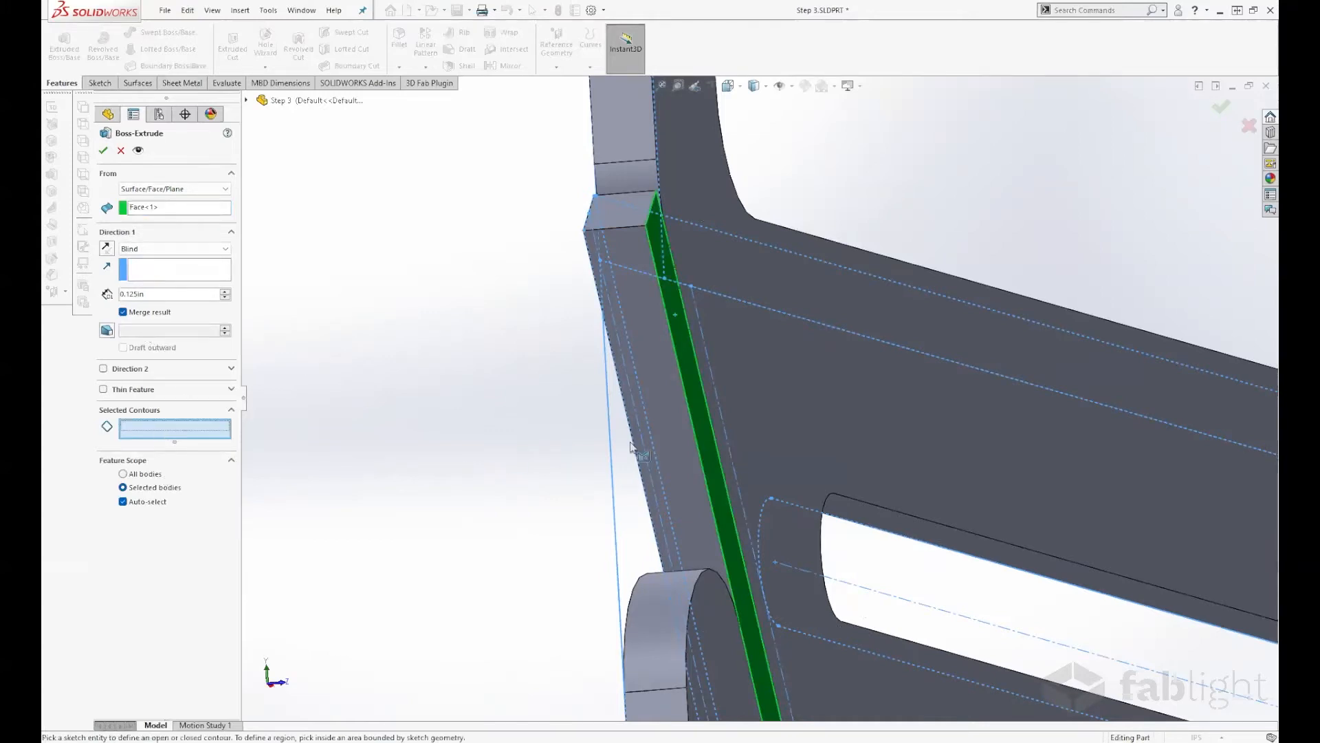
Step: Select the full-length diagonal slot contour over the strip as the profile to extrude
{"action": "scroll", "coordinate": [636, 450], "scroll_direction": "up", "scroll_amount": 6}
{"action": "scroll", "coordinate": [799, 584], "scroll_direction": "down", "scroll_amount": 5}
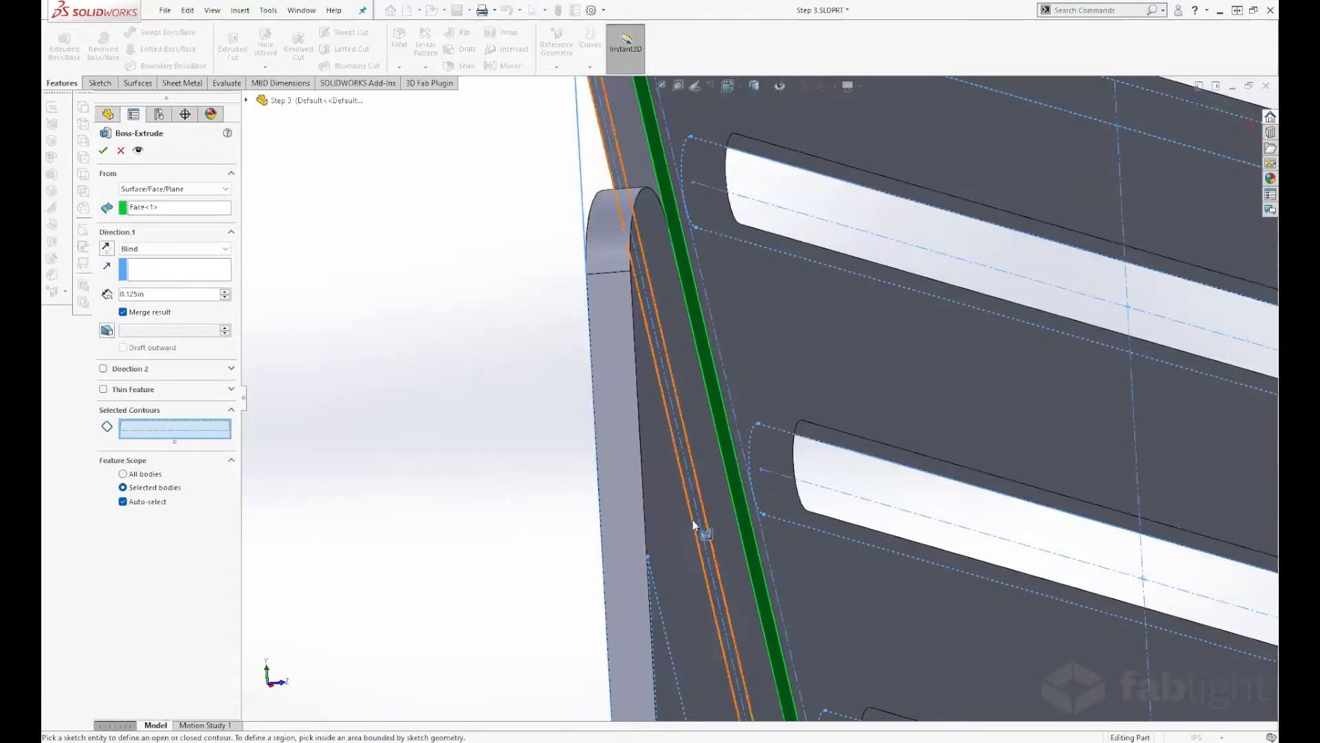
{"action": "scroll", "coordinate": [690, 529], "scroll_direction": "down", "scroll_amount": 4}
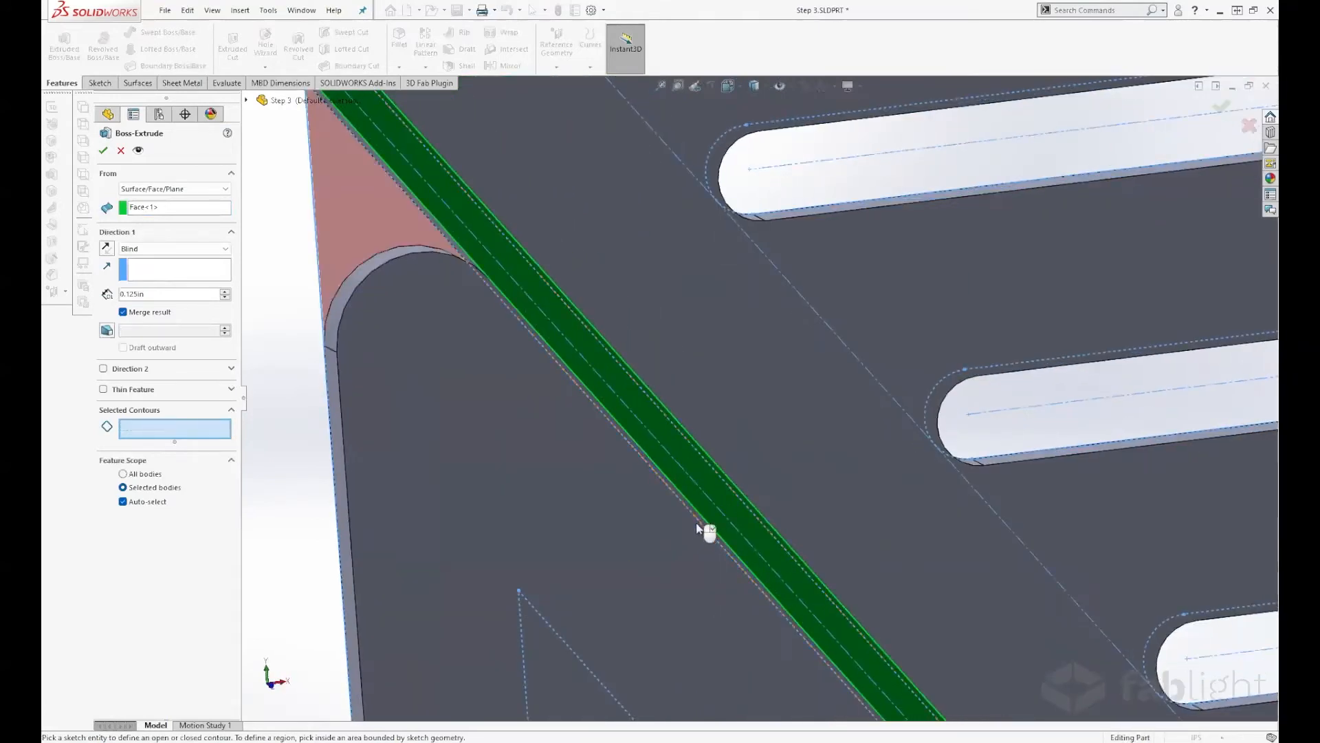
{"action": "left_click", "coordinate": [697, 526]}
{"action": "scroll", "coordinate": [702, 526], "scroll_direction": "up", "scroll_amount": 3}
{"action": "scroll", "coordinate": [715, 526], "scroll_direction": "up", "scroll_amount": 4}
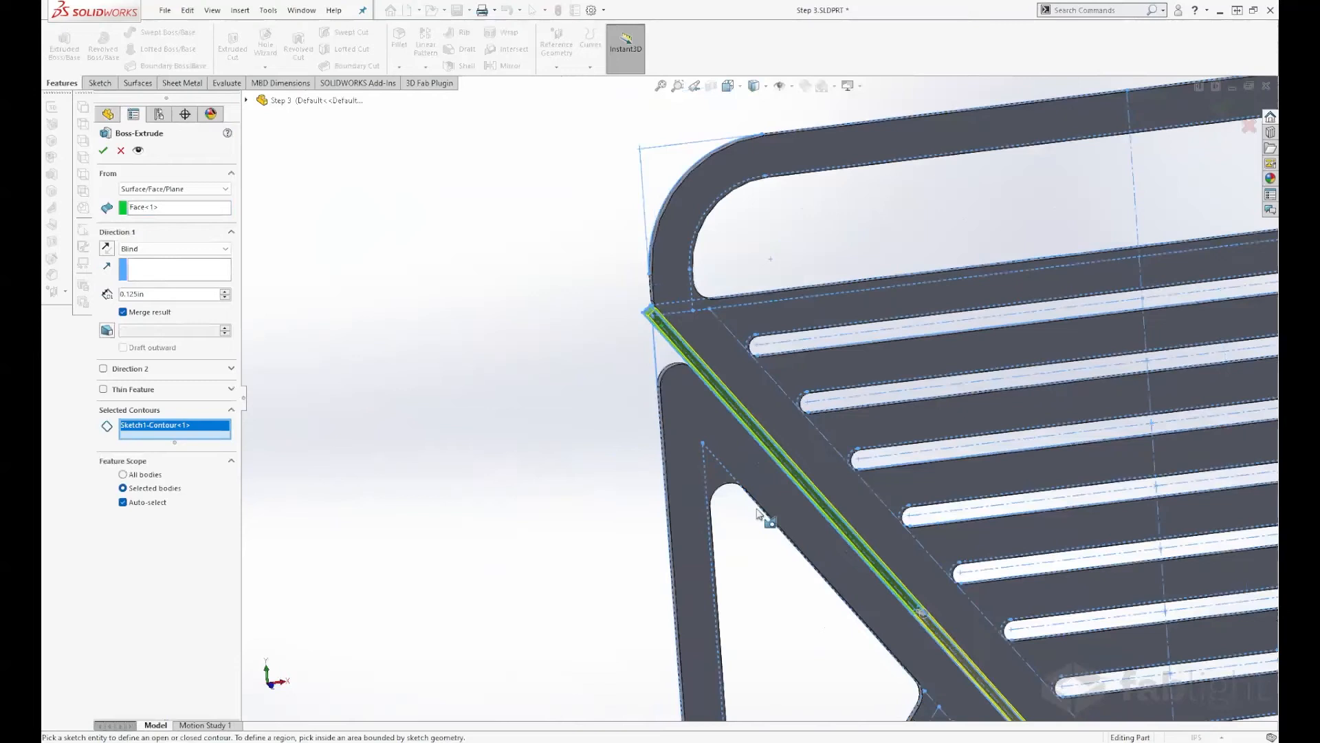
{"action": "scroll", "coordinate": [887, 554], "scroll_direction": "down", "scroll_amount": 5}
{"action": "scroll", "coordinate": [874, 537], "scroll_direction": "up", "scroll_amount": 3}
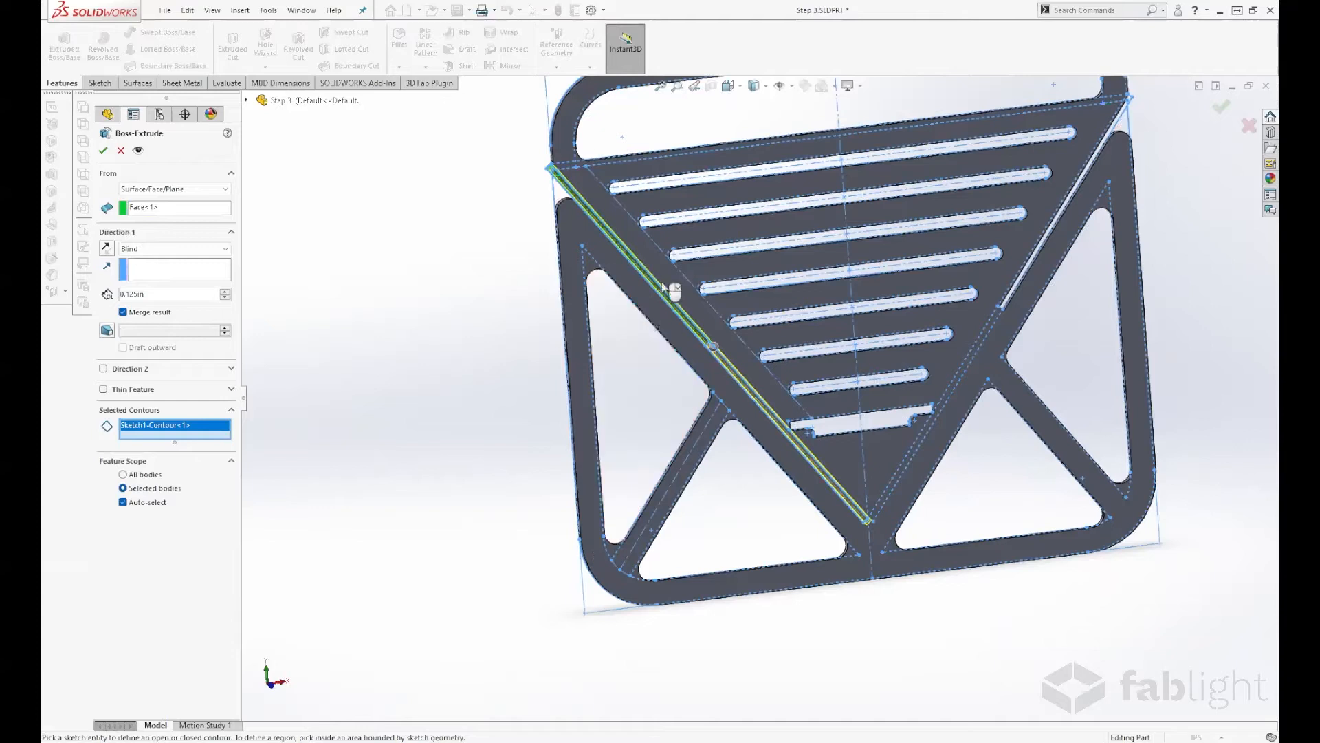
{"action": "middle_click_drag", "start_coordinate": [671, 288], "coordinate": [614, 208]}
{"action": "scroll", "coordinate": [610, 205], "scroll_direction": "down", "scroll_amount": 6}
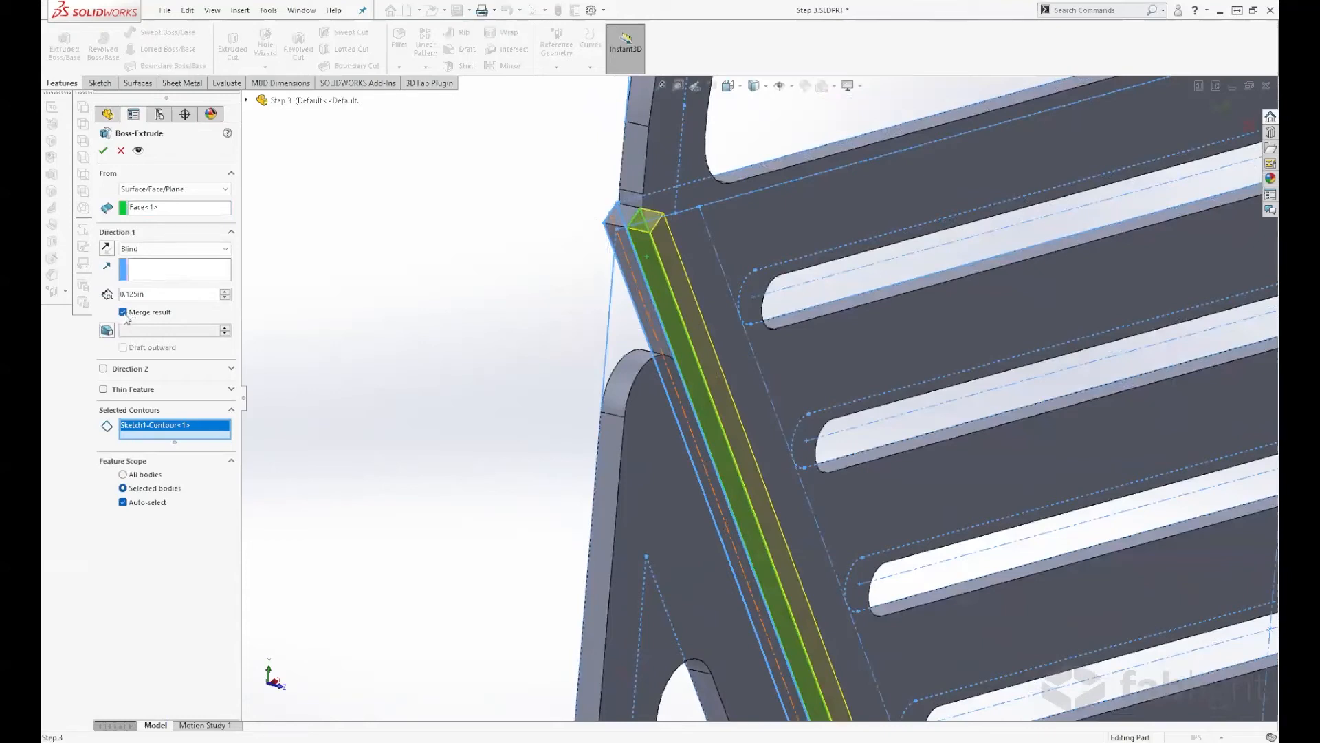
Step: Limit the merge to the slot strip body, set the extrusion depth to 0.25 in and complete the extrude
{"action": "left_click", "coordinate": [123, 502]}
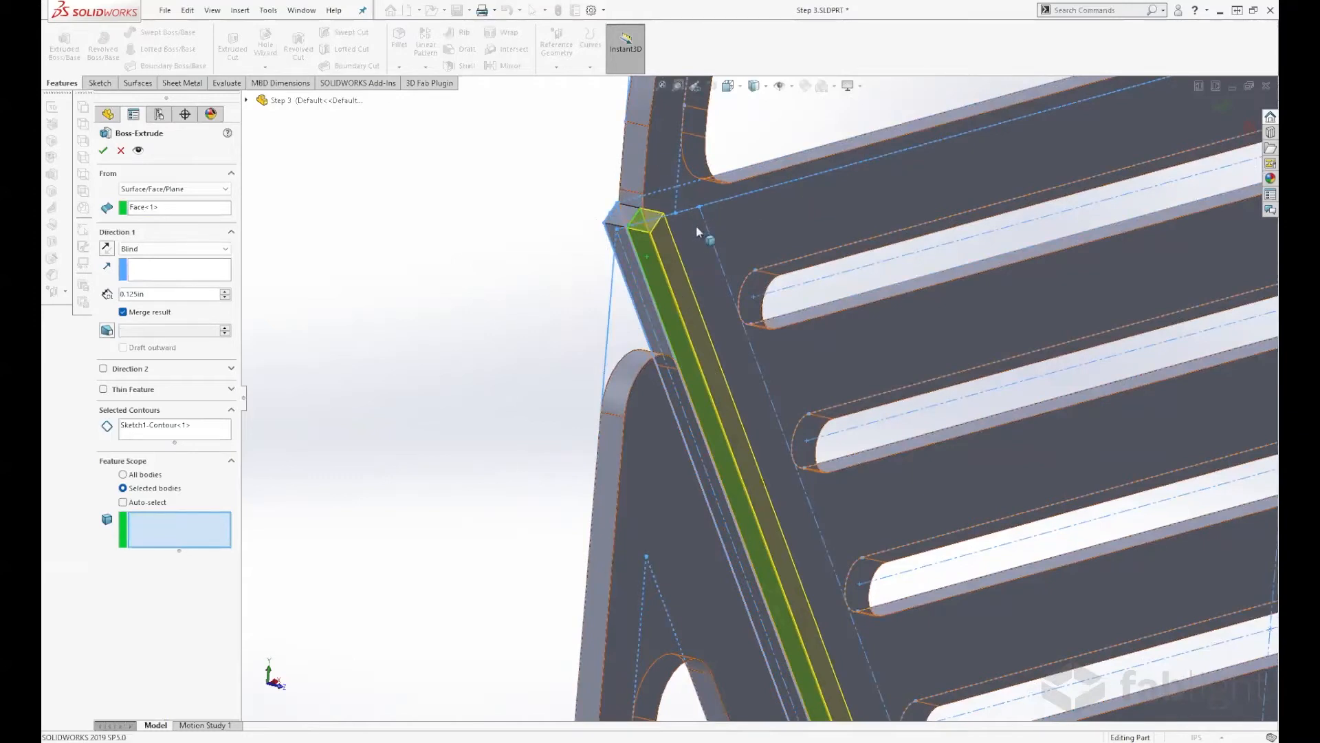
{"action": "left_click", "coordinate": [627, 244]}
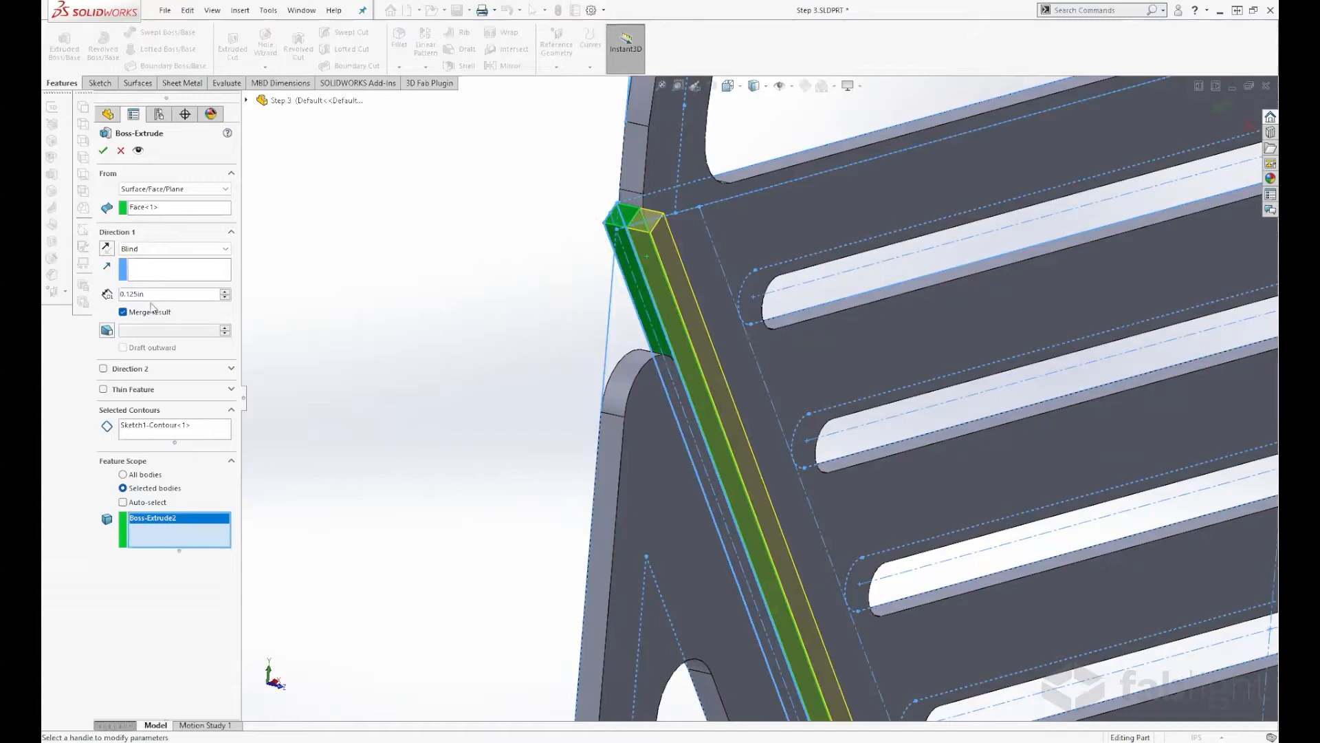
{"action": "left_click_drag", "start_coordinate": [153, 293], "coordinate": [85, 298]}
{"action": "type", "text": ".25"}
{"action": "key", "text": "Tab"}
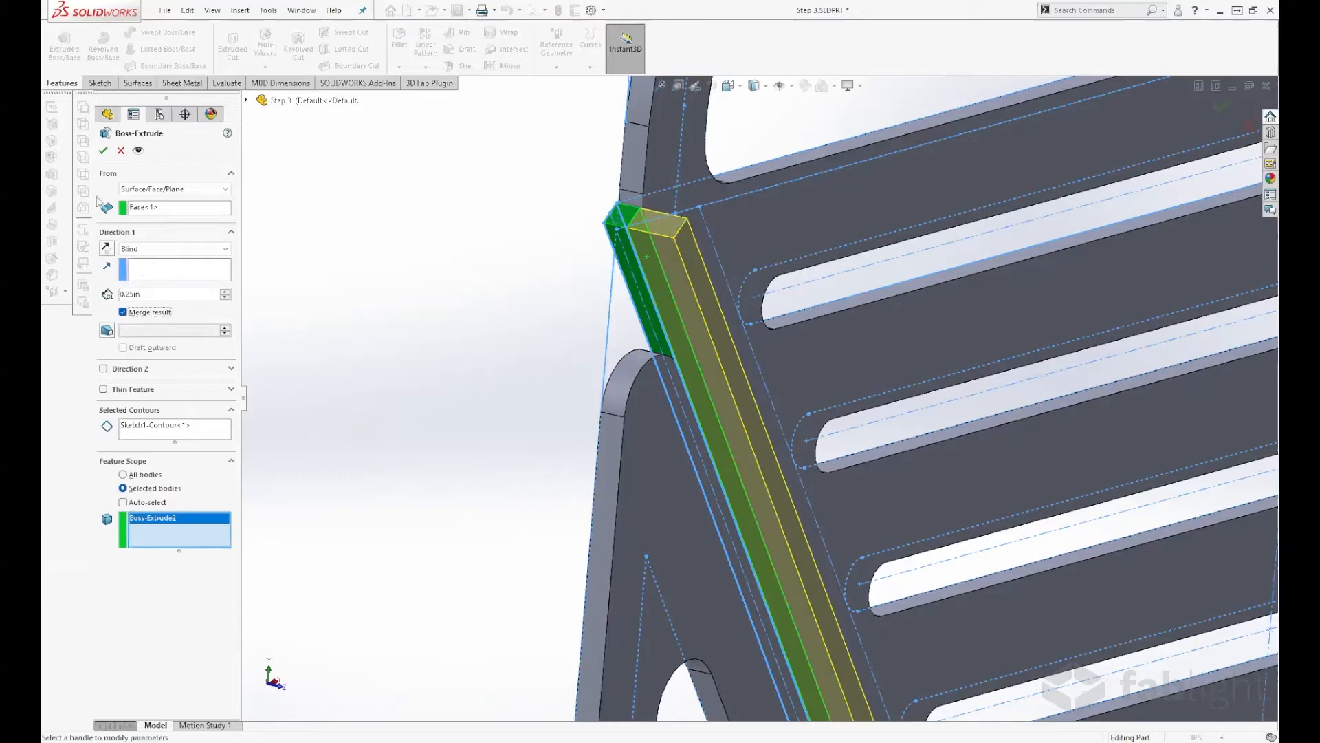
{"action": "left_click", "coordinate": [103, 151]}
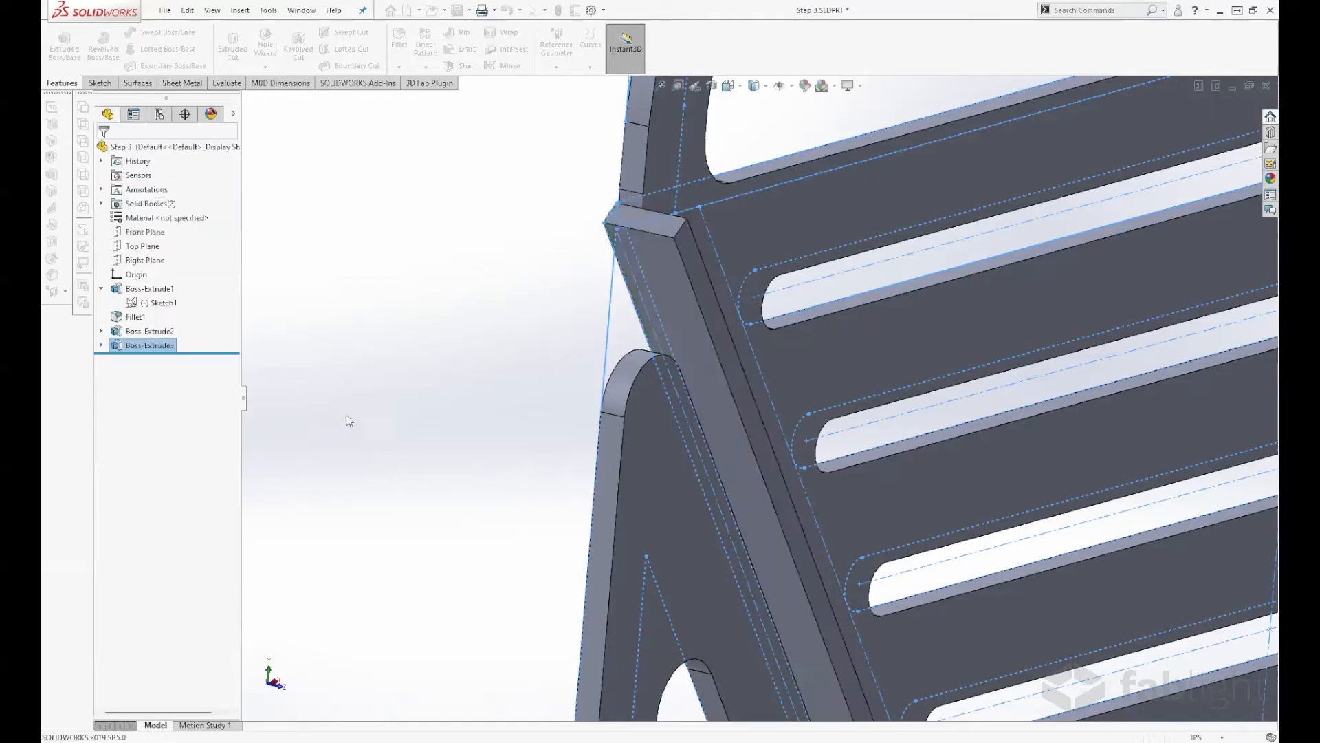
Step: Start another boss extrude of the same full-length diagonal slot contour from the Boss-Extrude1 sketch and reverse its direction
{"action": "scroll", "coordinate": [512, 334], "scroll_direction": "up", "scroll_amount": 2}
{"action": "scroll", "coordinate": [522, 332], "scroll_direction": "up", "scroll_amount": 5}
{"action": "middle_click_drag", "start_coordinate": [687, 435], "coordinate": [720, 405]}
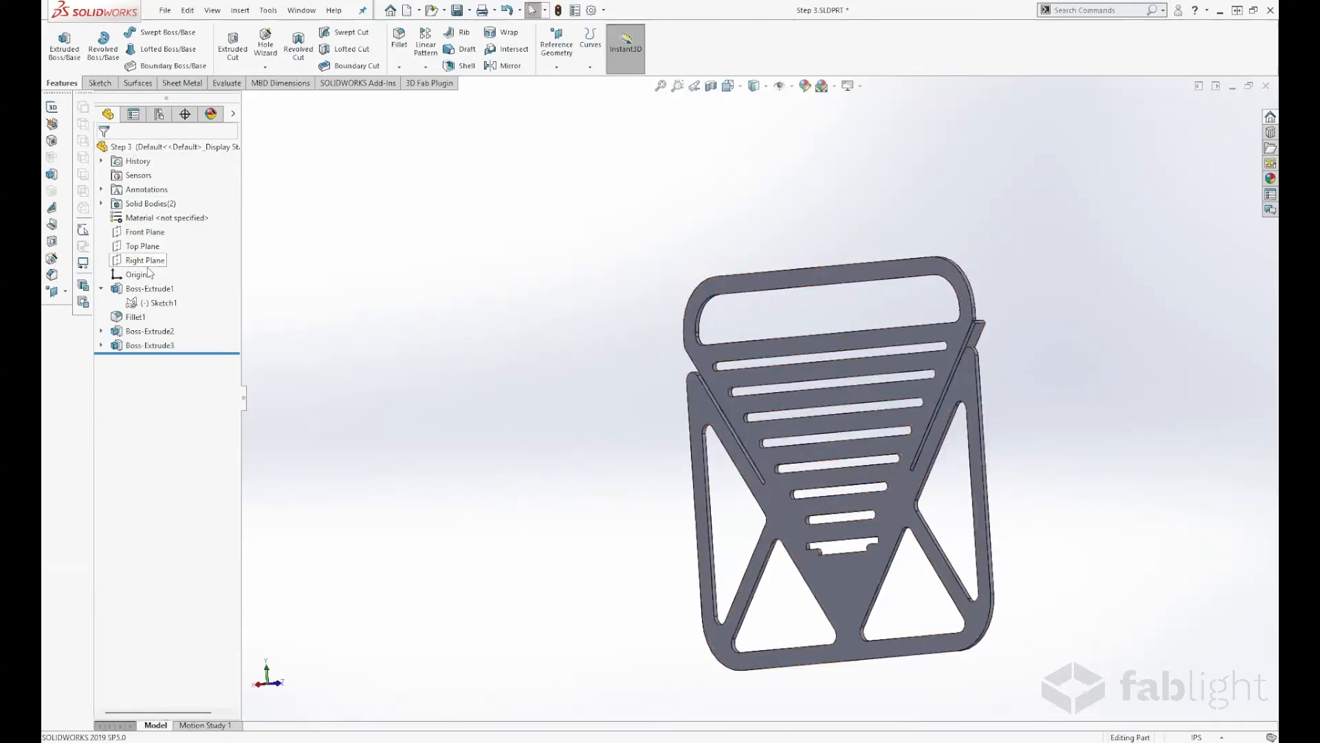
{"action": "left_click", "coordinate": [158, 303]}
{"action": "left_click", "coordinate": [64, 45]}
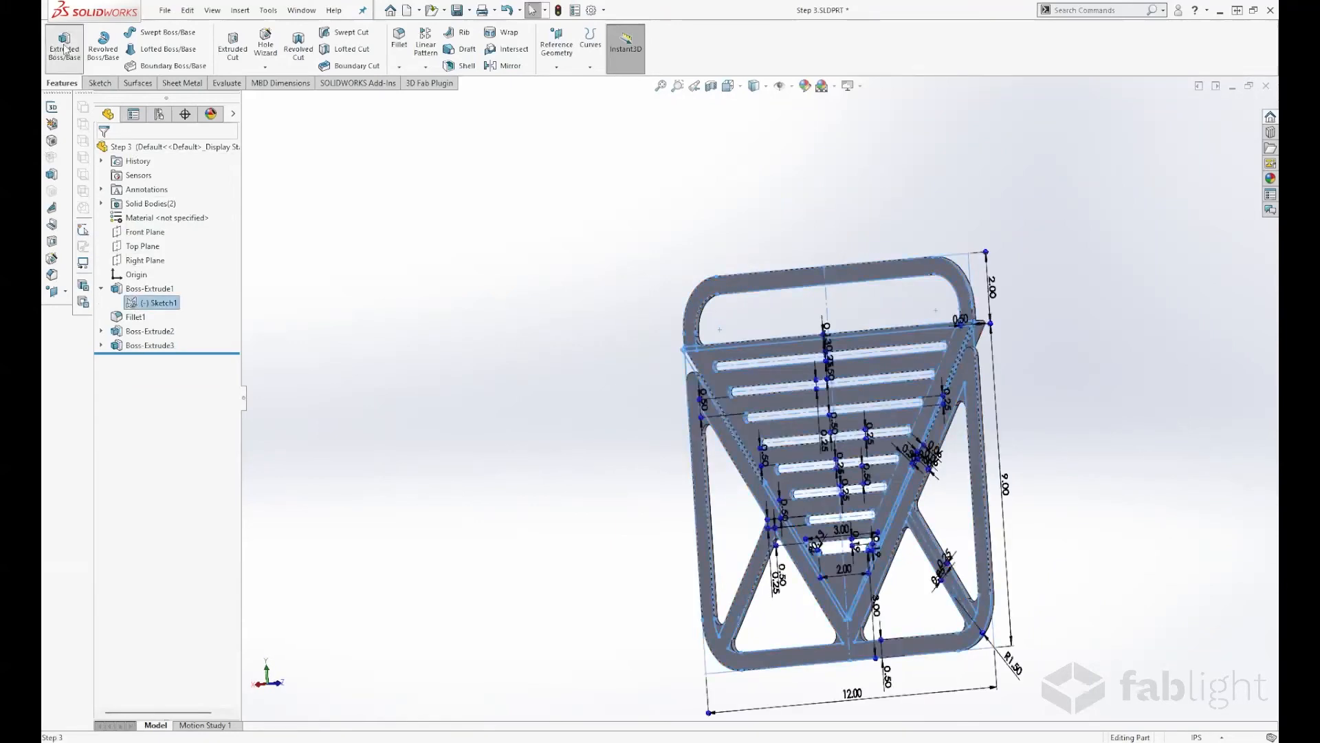
{"action": "scroll", "coordinate": [1000, 390], "scroll_direction": "down", "scroll_amount": 5}
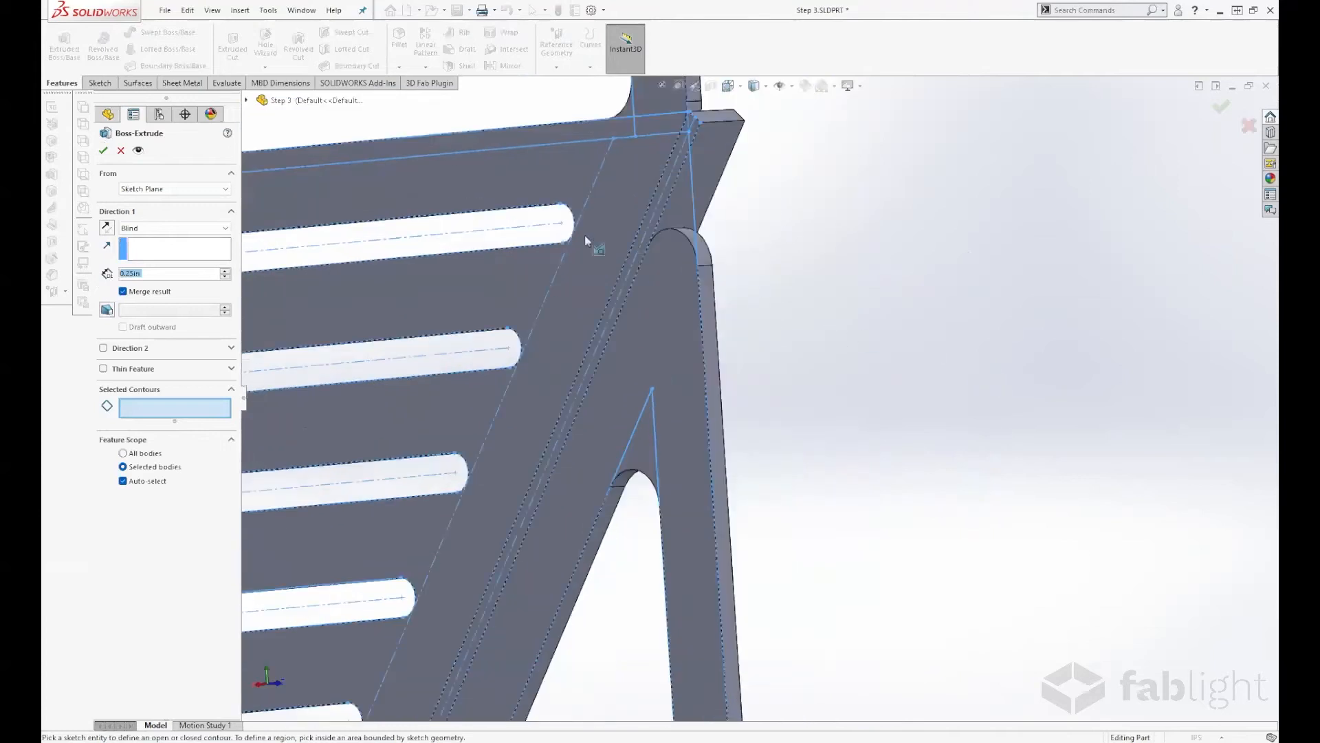
{"action": "left_click", "coordinate": [619, 315]}
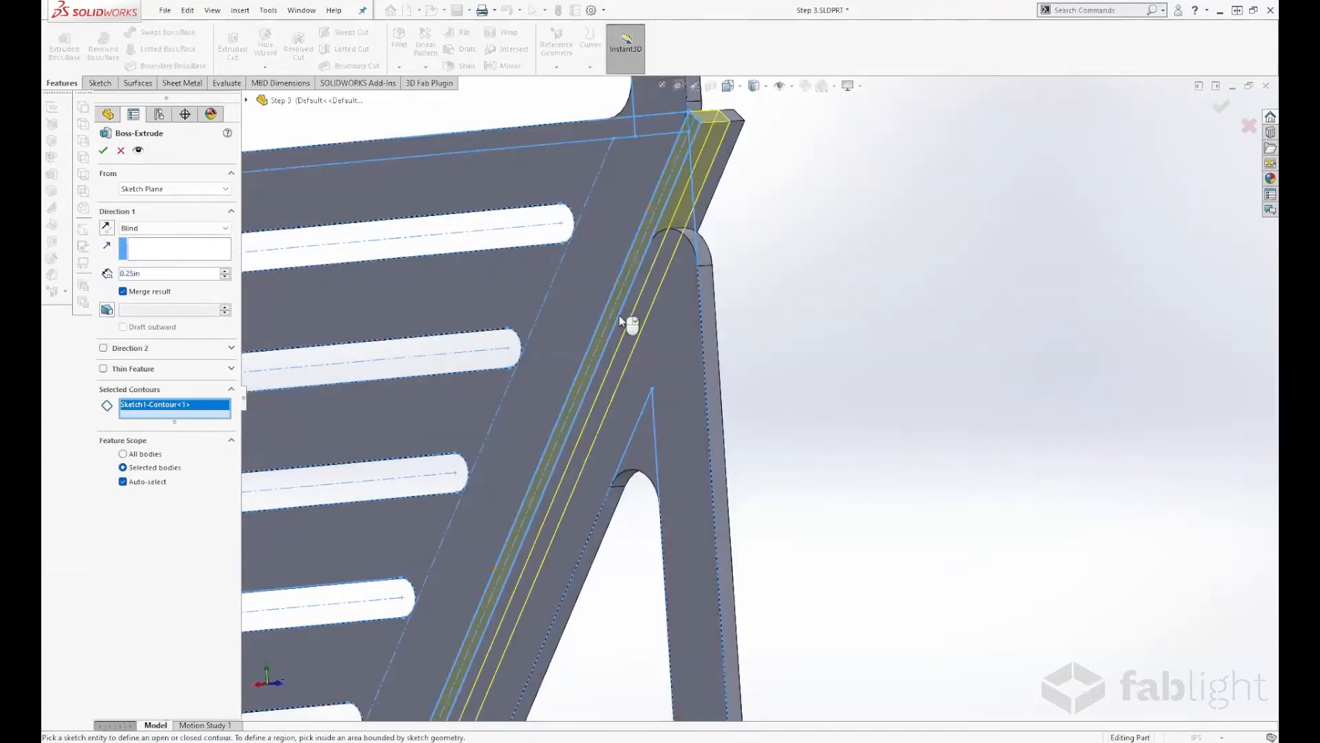
{"action": "left_click", "coordinate": [106, 229]}
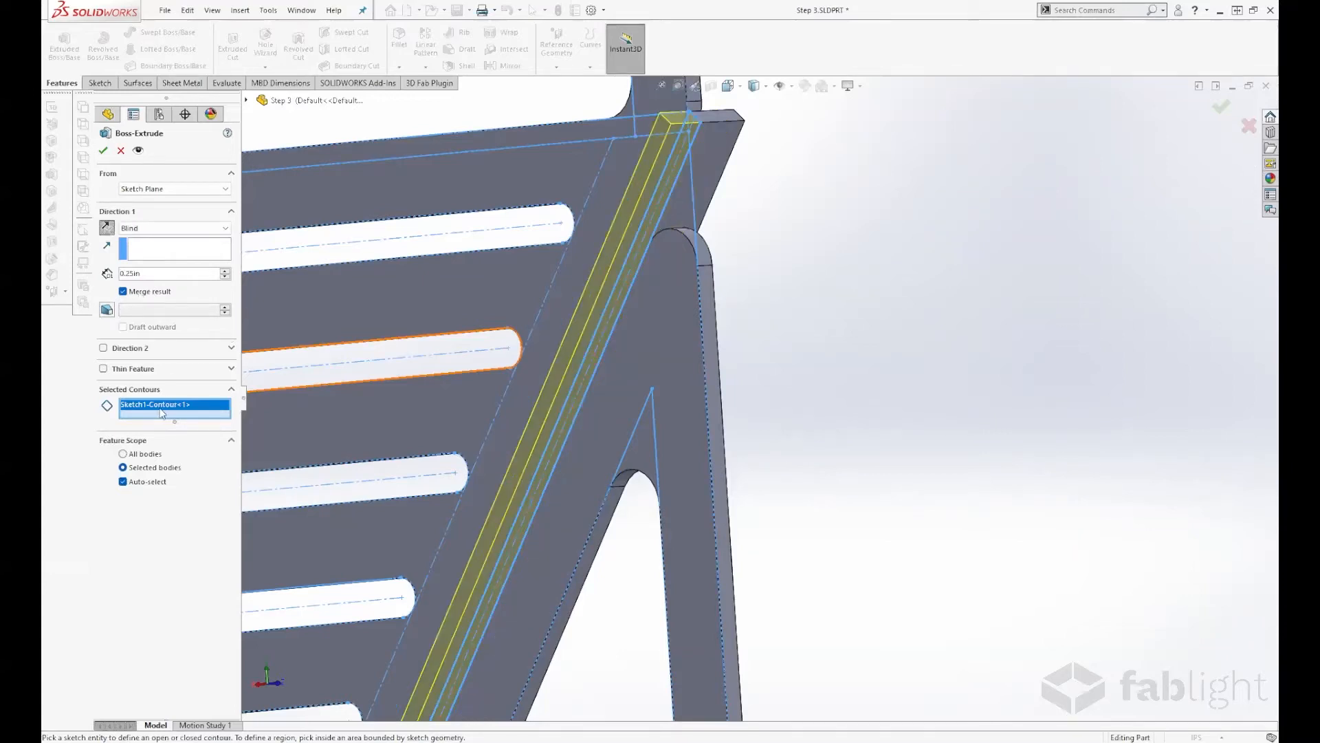
Step: Limit the merge to the slanted strip body, set the depth to 6 in and complete the plate extrusion
{"action": "left_click", "coordinate": [137, 483]}
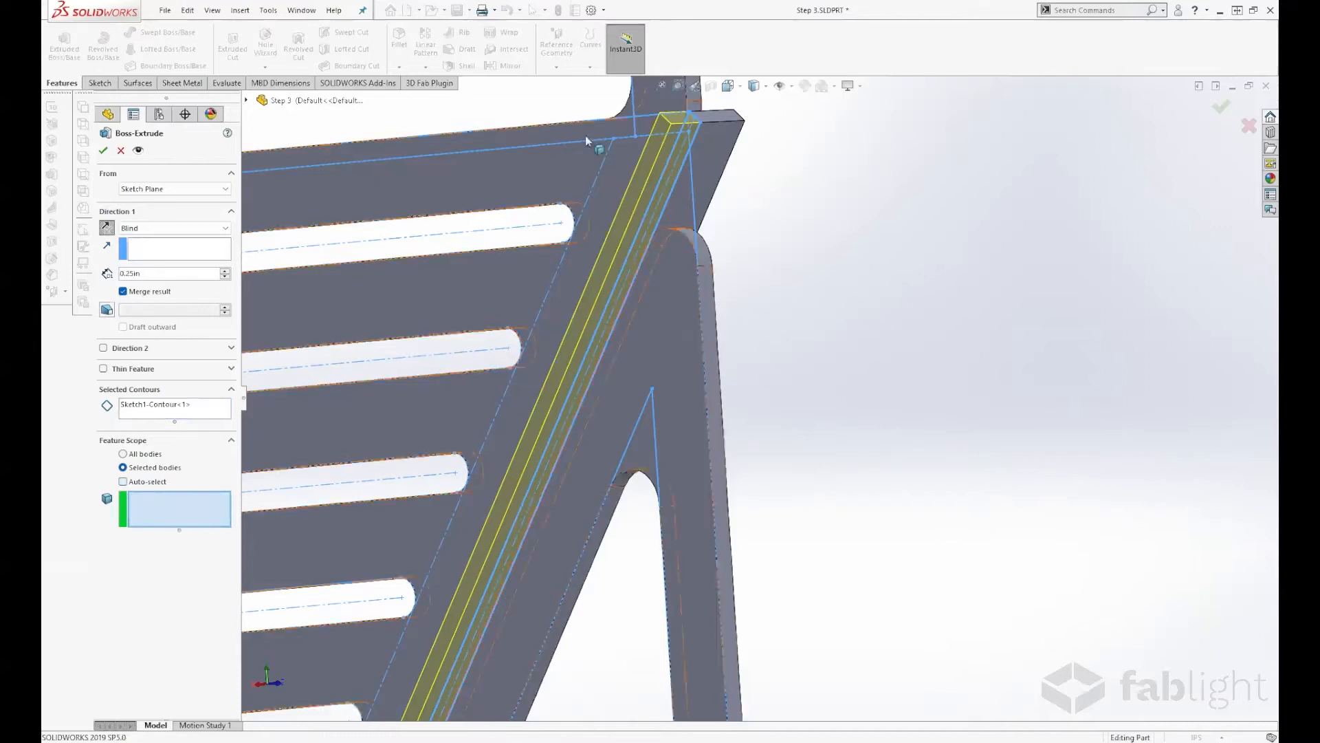
{"action": "left_click", "coordinate": [717, 144]}
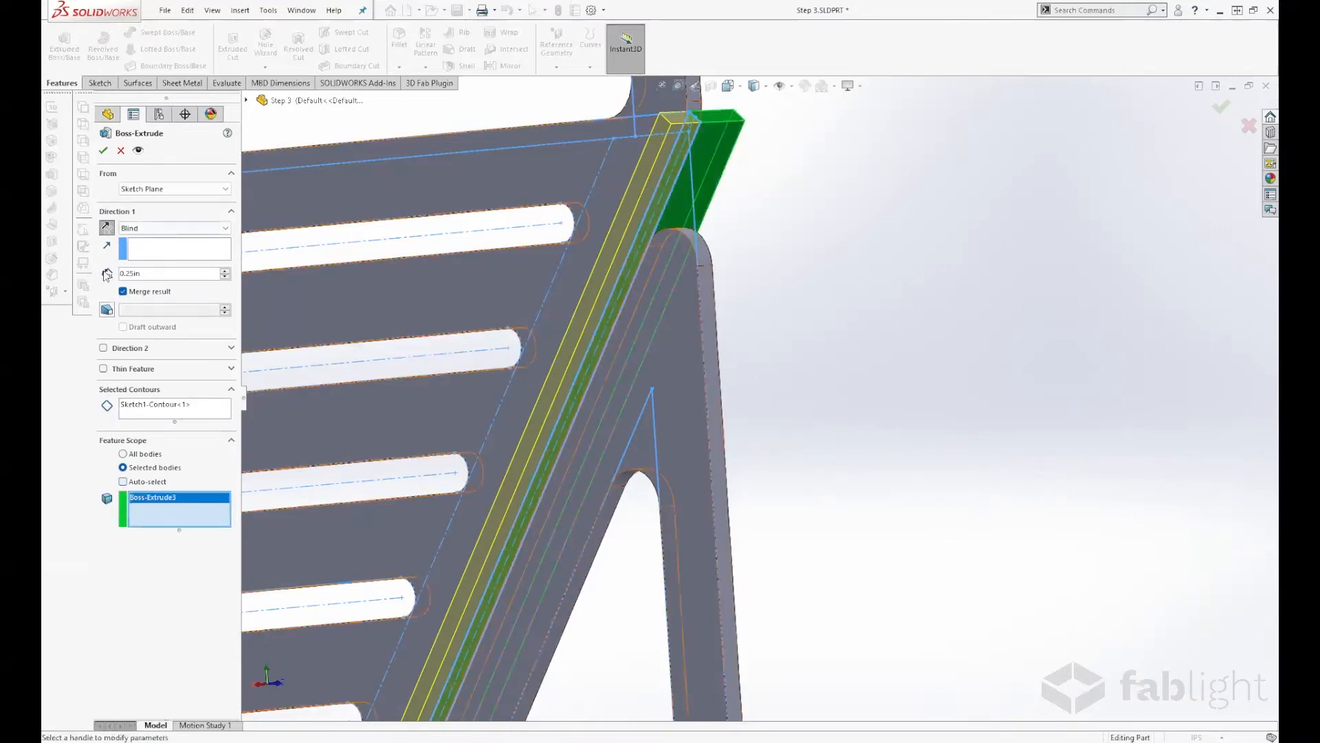
{"action": "left_click_drag", "start_coordinate": [143, 273], "coordinate": [111, 276]}
{"action": "key", "text": "f"}
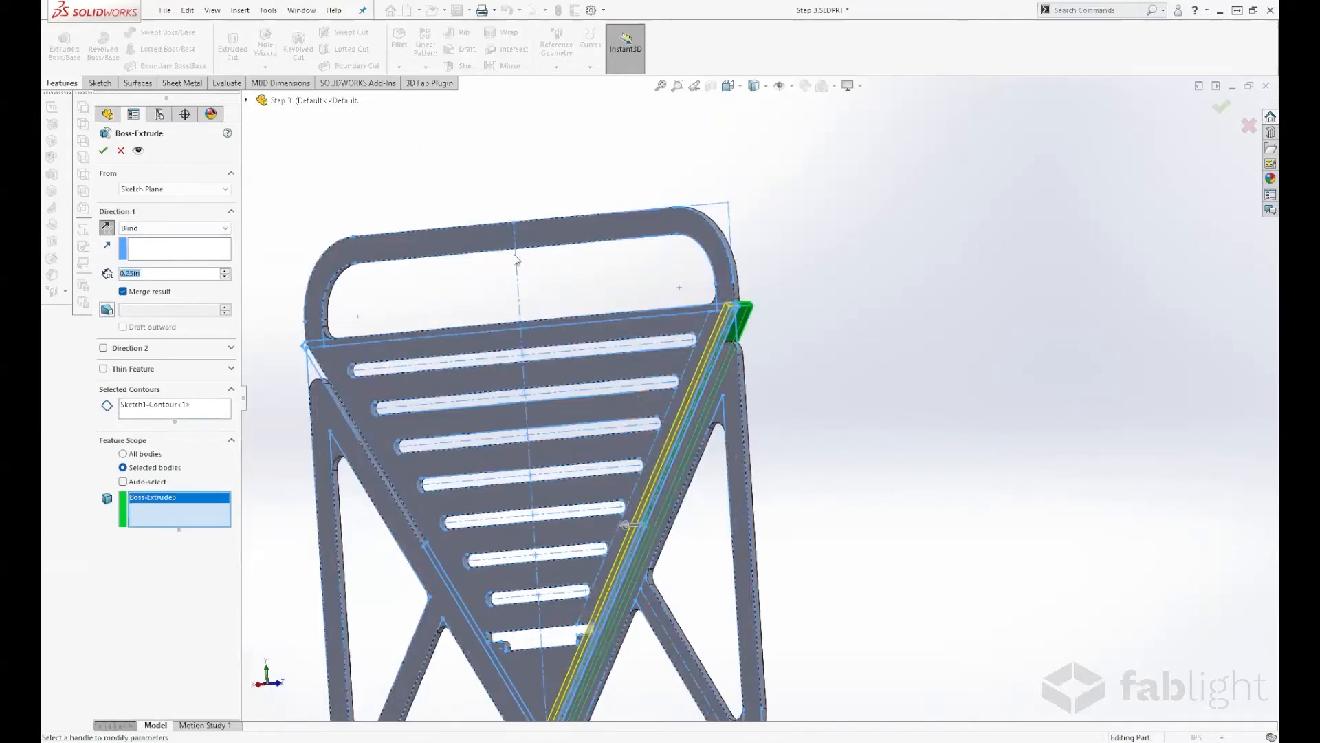
{"action": "middle_click_drag", "start_coordinate": [486, 319], "coordinate": [460, 332]}
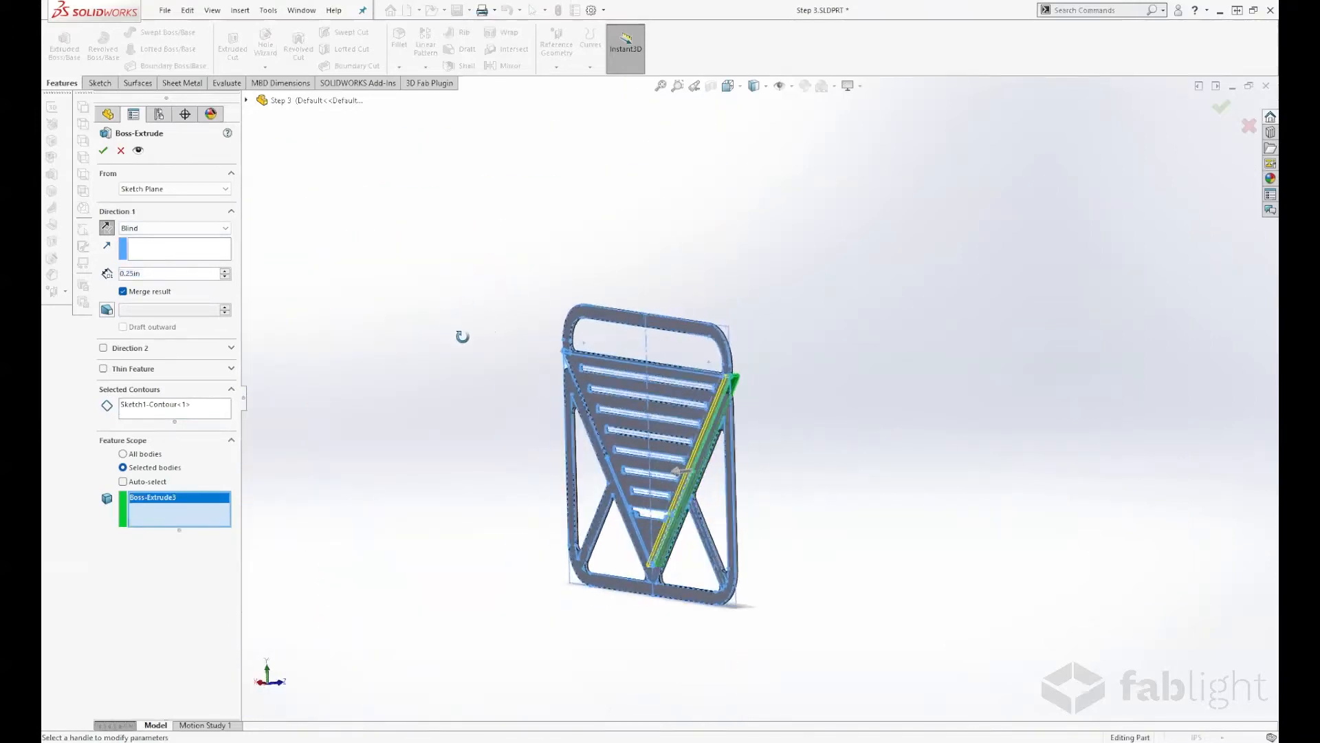
{"action": "left_click_drag", "start_coordinate": [160, 275], "coordinate": [58, 282]}
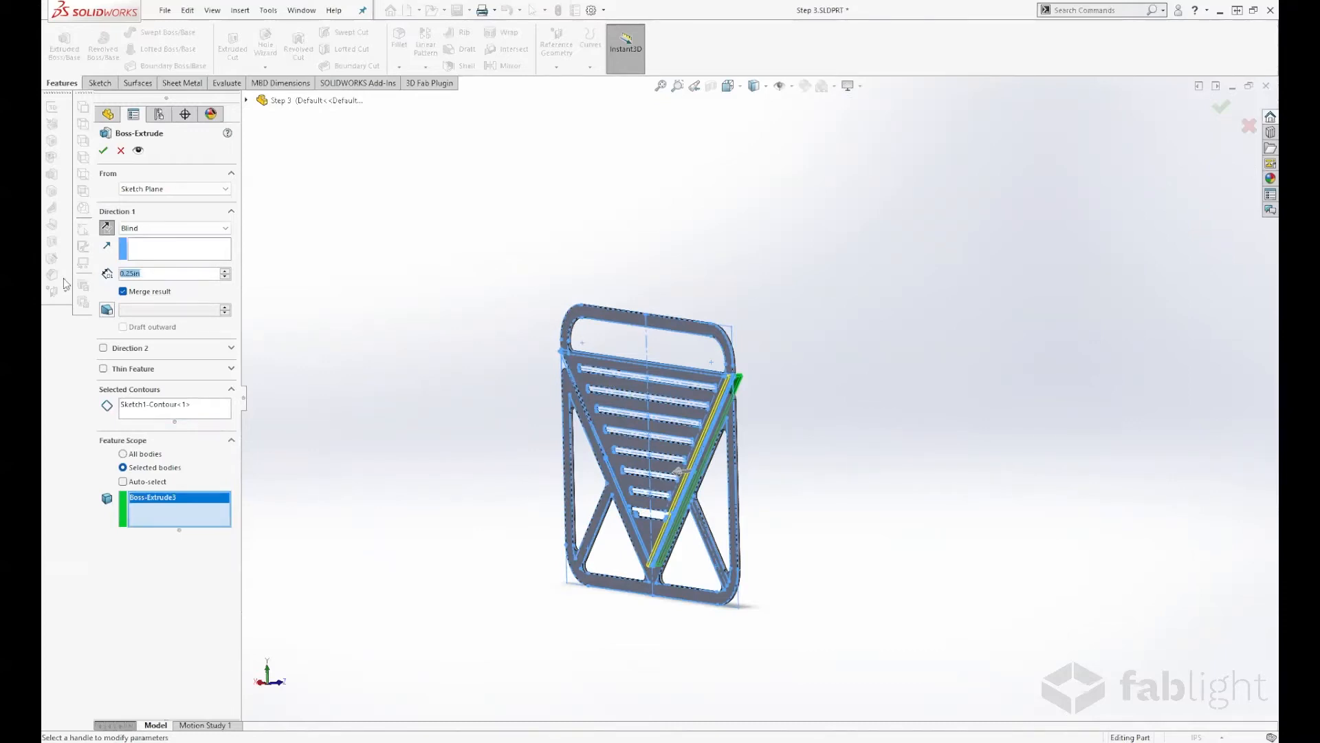
{"action": "type", "text": "6"}
{"action": "key", "text": "Return"}
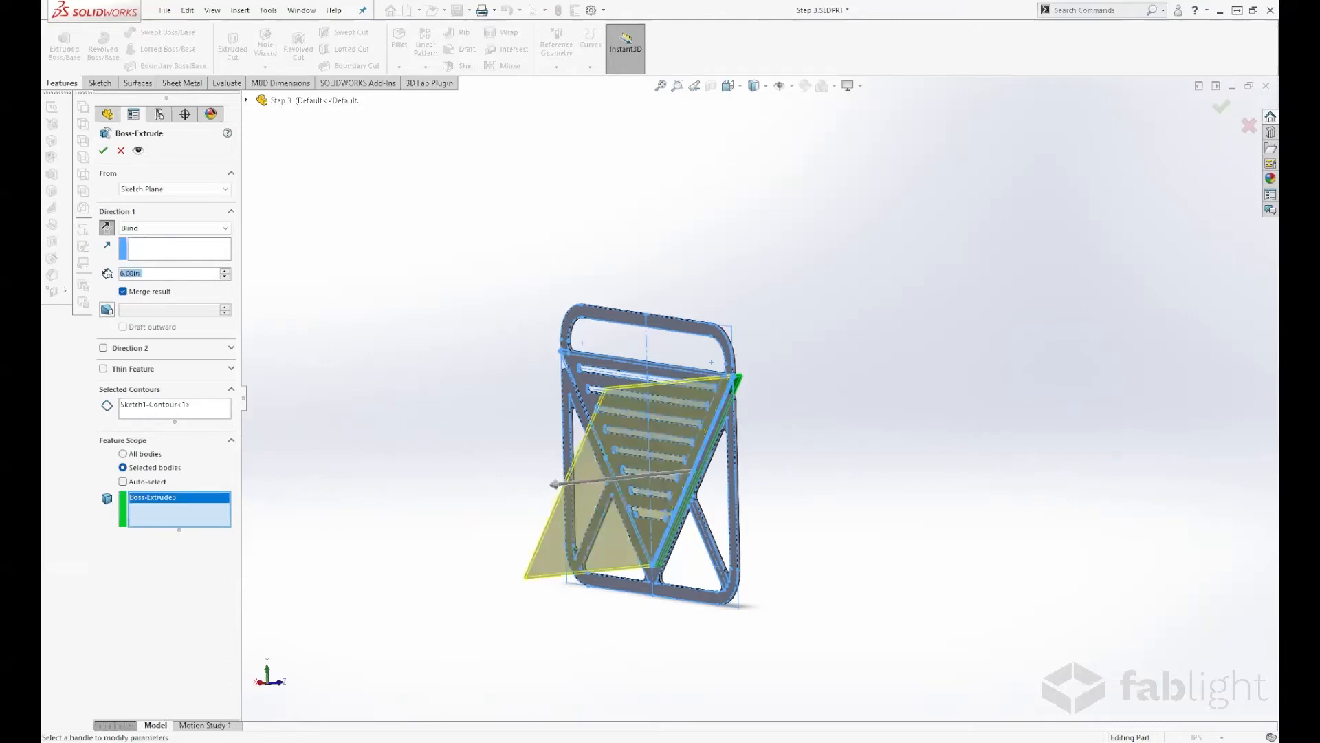
{"action": "left_click", "coordinate": [103, 150]}
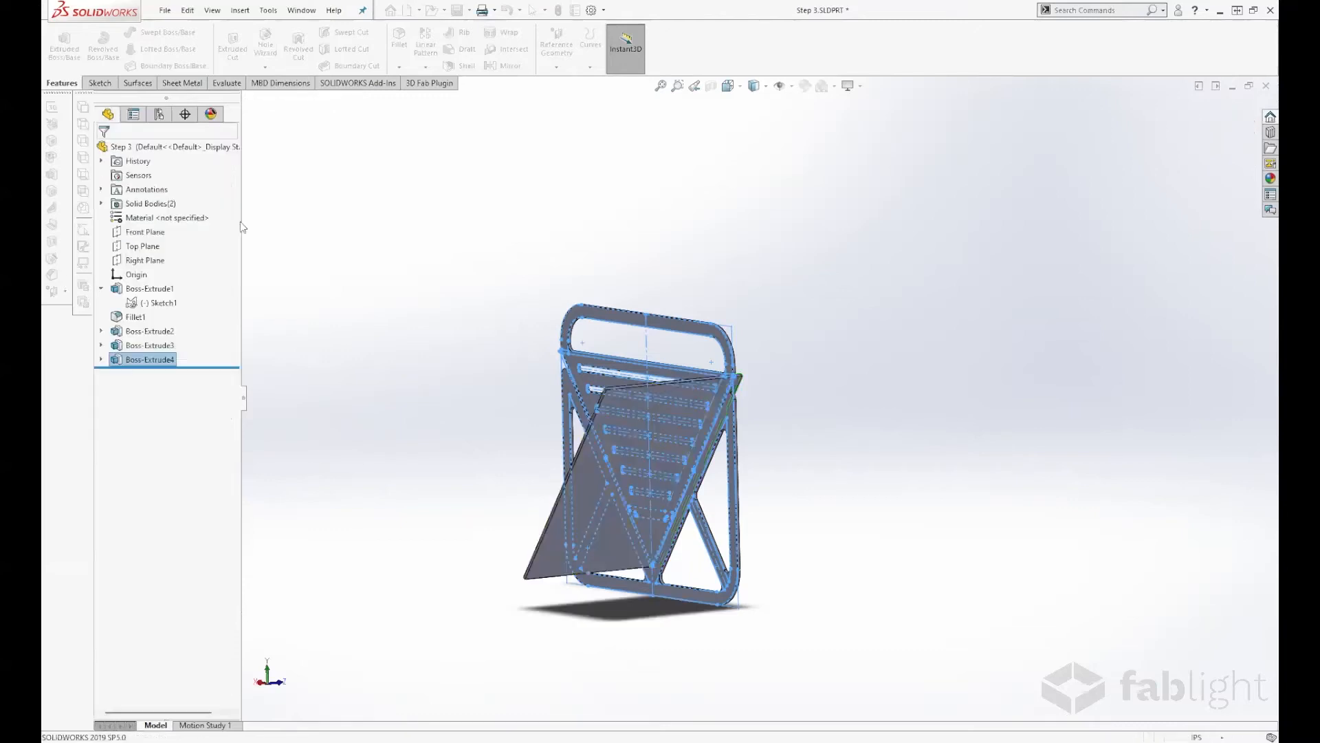
{"action": "left_click", "coordinate": [414, 341]}
{"action": "middle_click_drag", "start_coordinate": [416, 341], "coordinate": [598, 372]}
{"action": "middle_click_drag", "start_coordinate": [606, 447], "coordinate": [569, 428]}
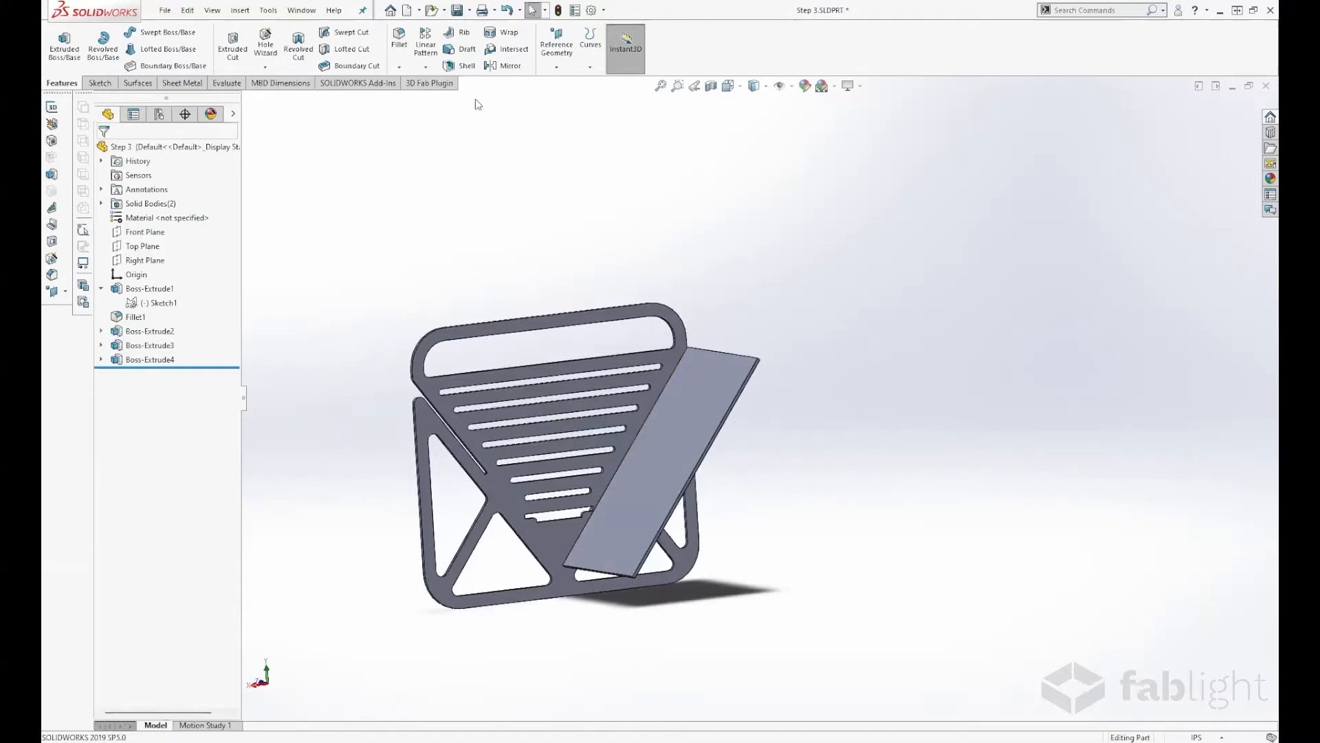
Step: Start a mirror about the narrow outer edge face of the slanted plate
{"action": "left_click", "coordinate": [502, 66]}
{"action": "scroll", "coordinate": [716, 389], "scroll_direction": "down", "scroll_amount": 10}
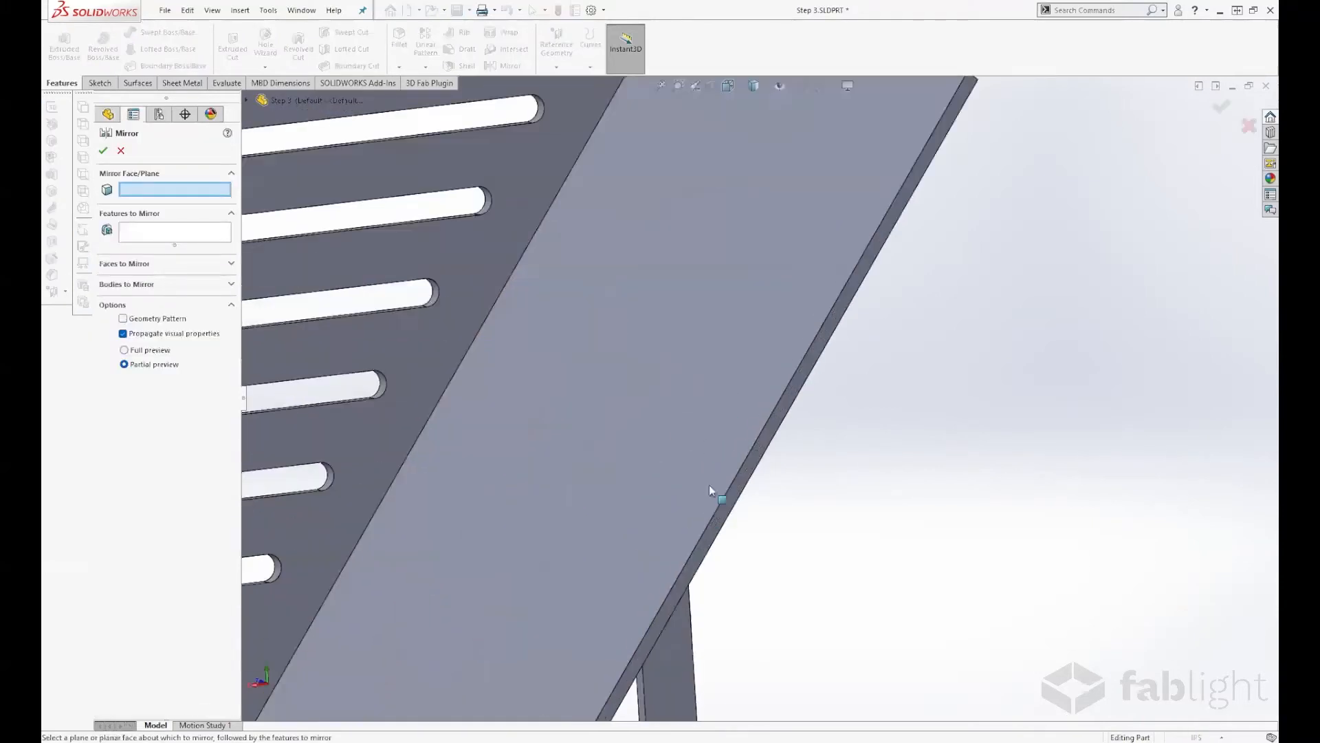
{"action": "left_click", "coordinate": [773, 434]}
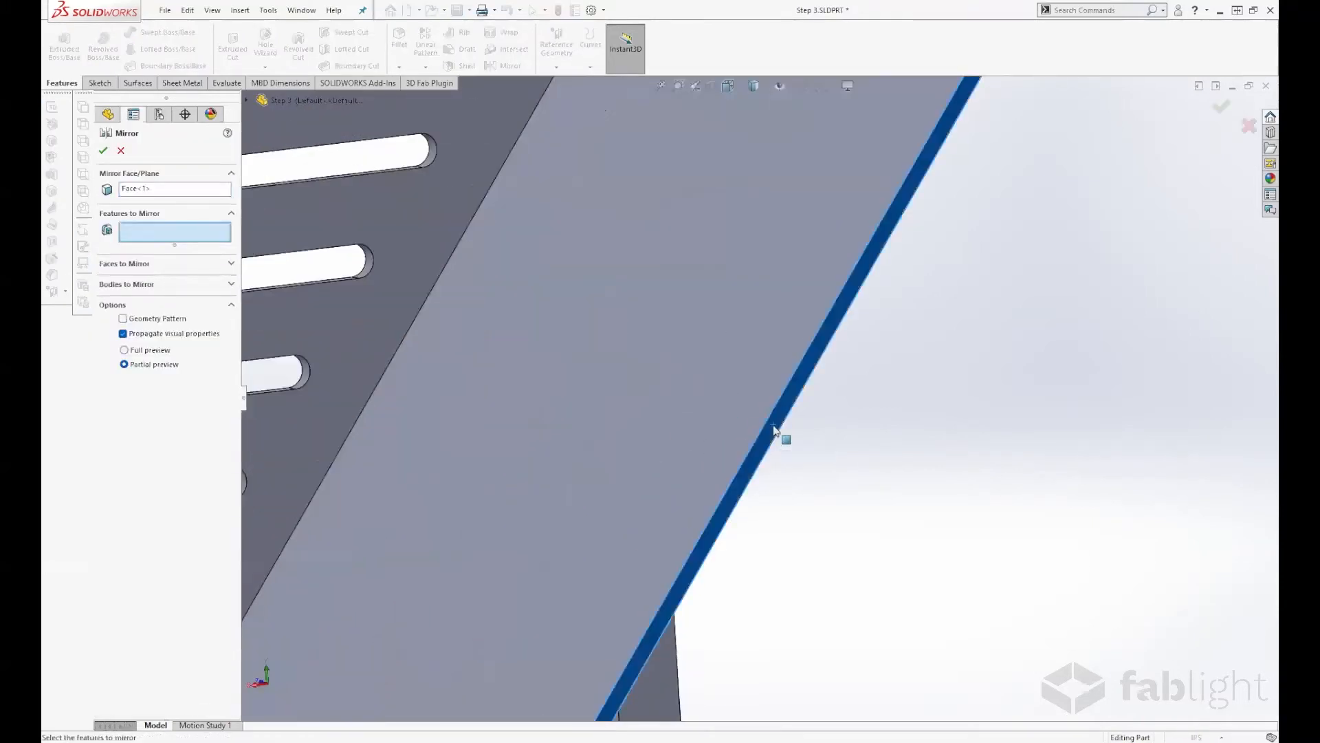
Step: Choose the slanted plate and the slatted side frame as bodies to mirror, complete the mirror and inspect the result
{"action": "left_click", "coordinate": [135, 284]}
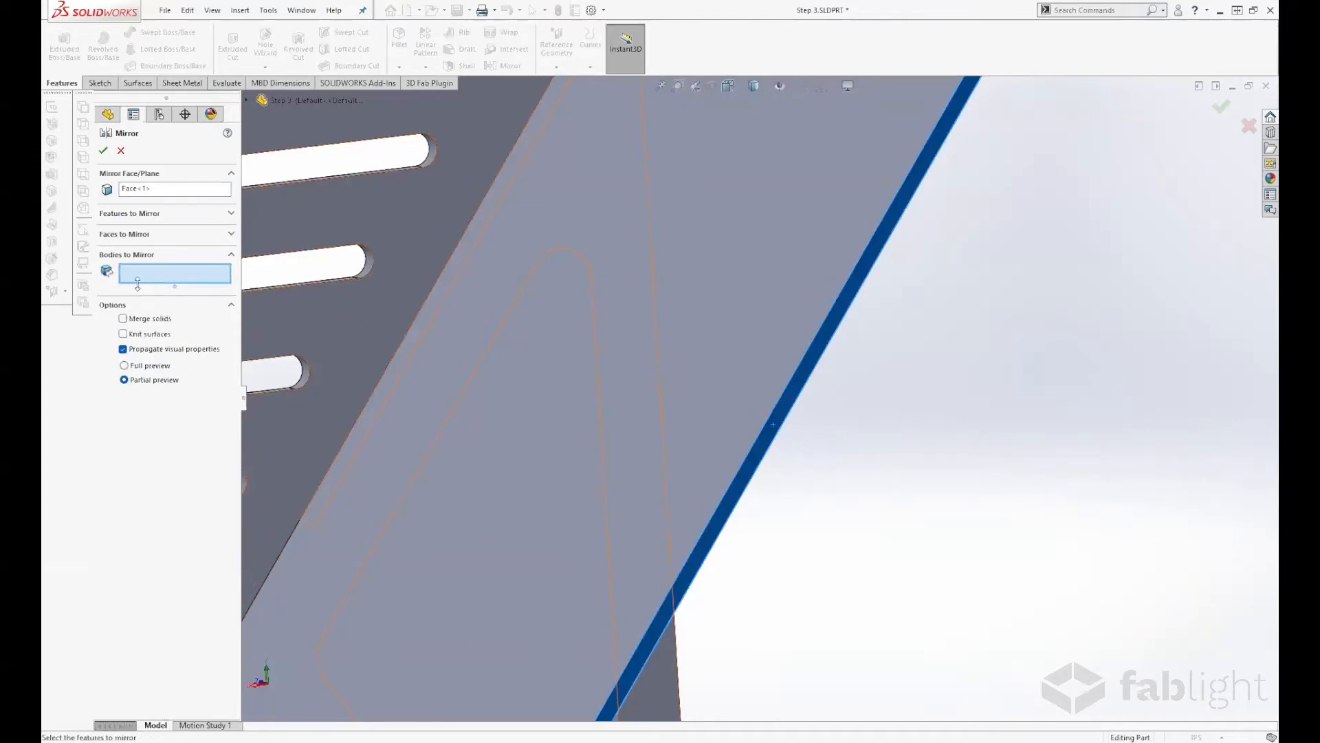
{"action": "scroll", "coordinate": [691, 472], "scroll_direction": "up", "scroll_amount": 10}
{"action": "left_click", "coordinate": [690, 473]}
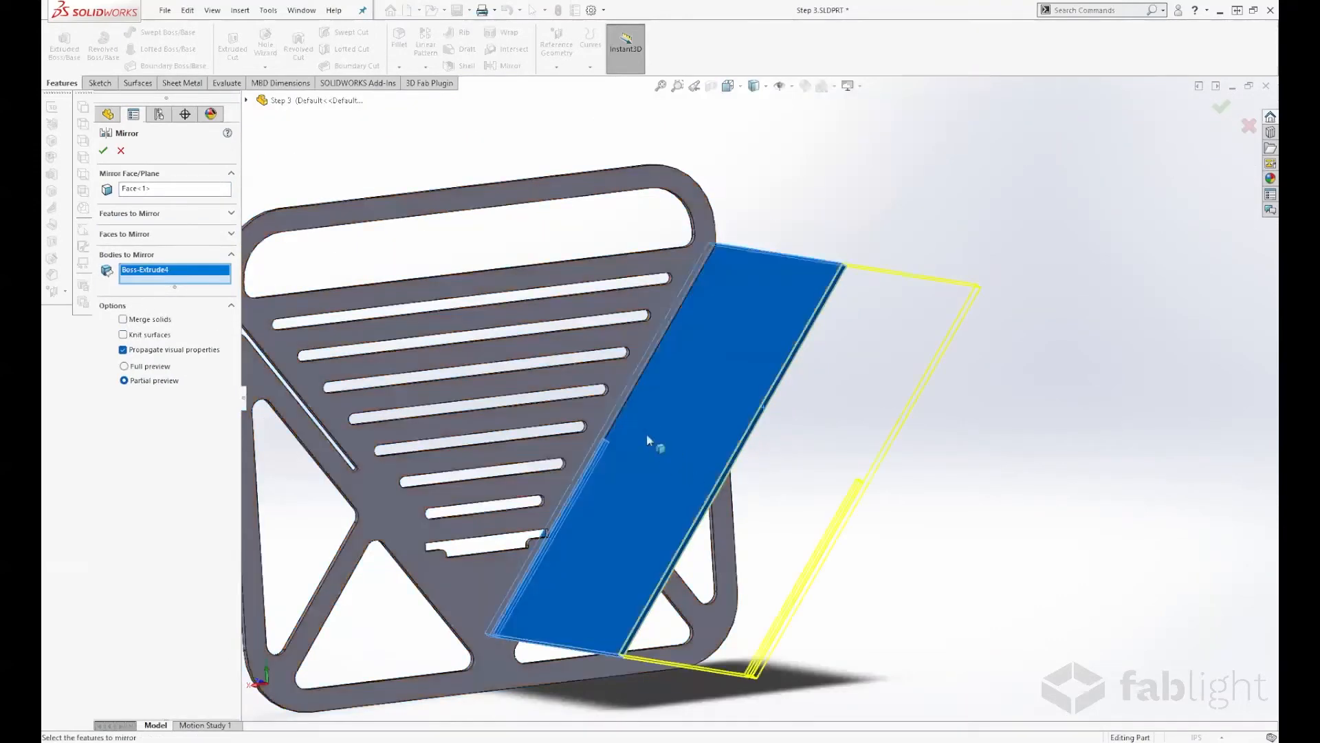
{"action": "left_click", "coordinate": [642, 353]}
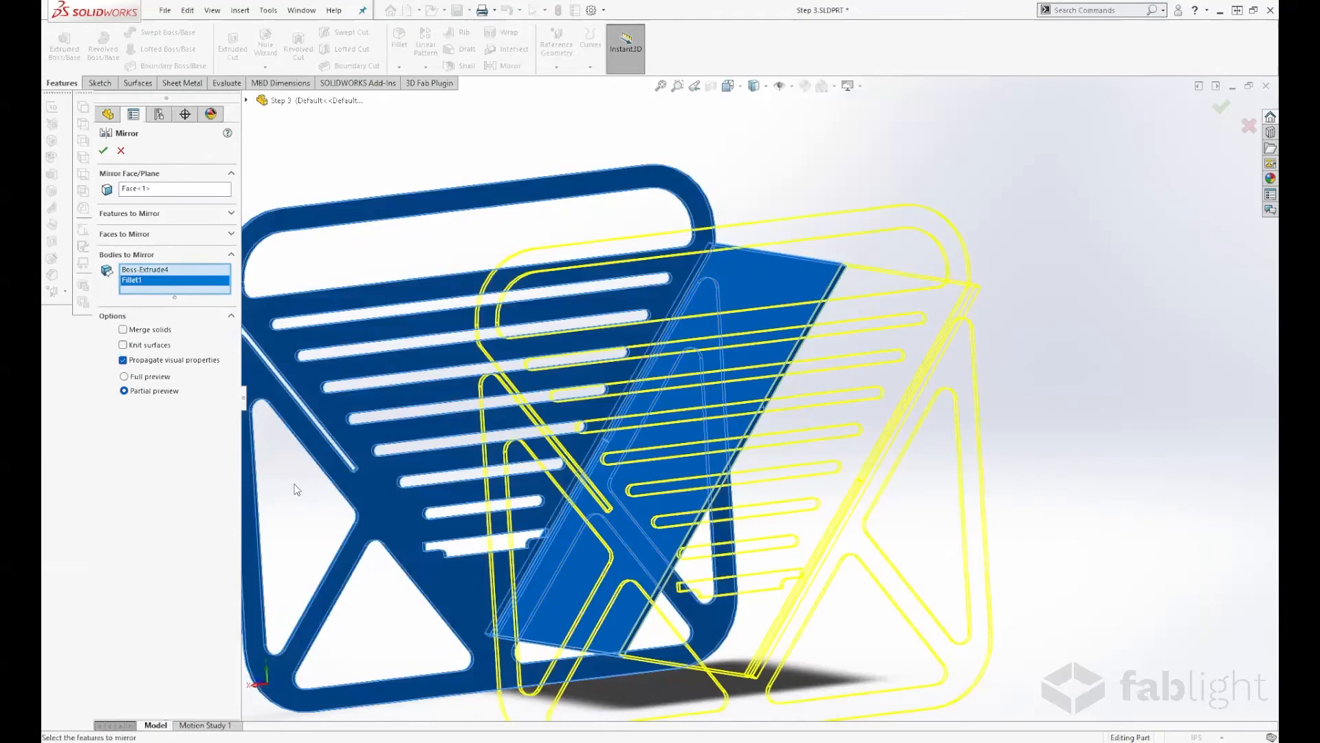
{"action": "left_click", "coordinate": [103, 149]}
{"action": "scroll", "coordinate": [1049, 316], "scroll_direction": "up", "scroll_amount": 2}
{"action": "middle_click_drag", "start_coordinate": [1049, 317], "coordinate": [1091, 373]}
{"action": "scroll", "coordinate": [1090, 373], "scroll_direction": "down", "scroll_amount": 2}
{"action": "scroll", "coordinate": [663, 420], "scroll_direction": "up", "scroll_amount": 4}
{"action": "middle_click_drag", "start_coordinate": [631, 432], "coordinate": [600, 430]}
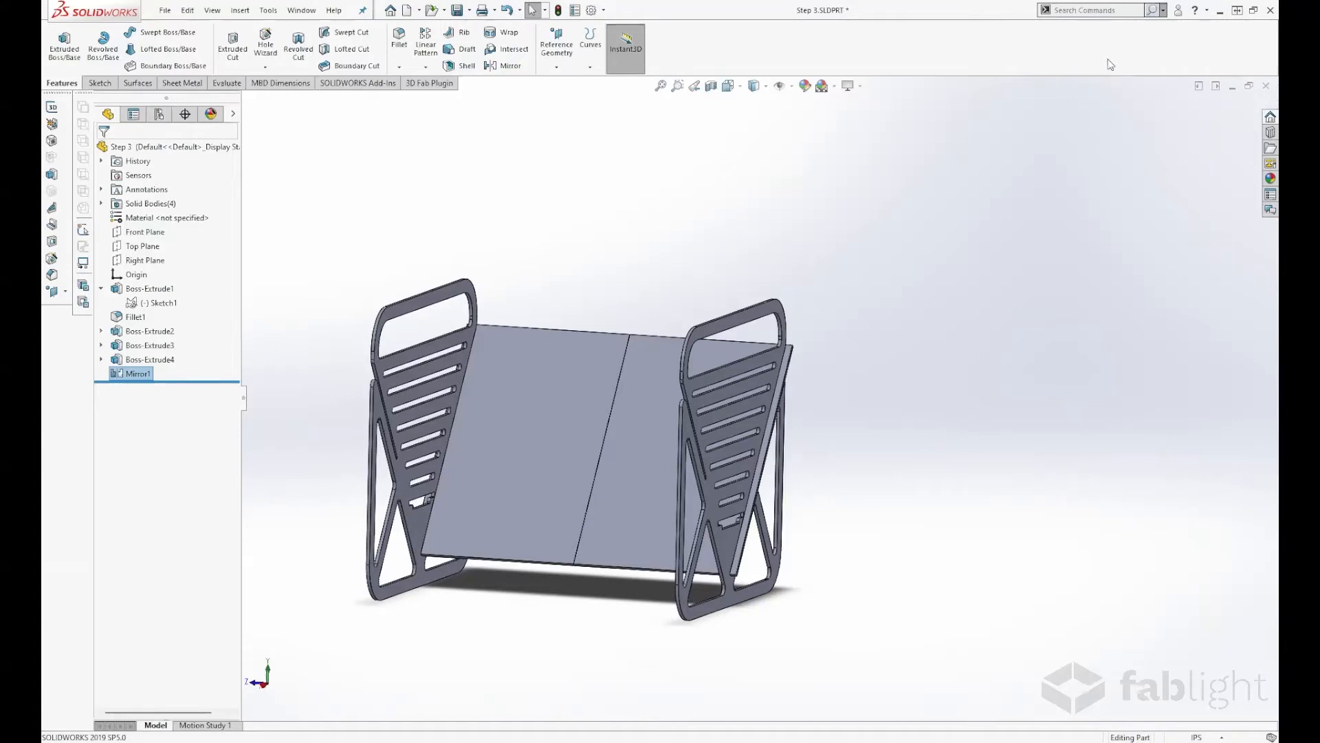
Step: Combine the two slanted plate halves into one body with the Add operation and view the plate face-on
{"action": "left_click", "coordinate": [1102, 12]}
{"action": "type", "text": "combine"}
{"action": "key", "text": "Return"}
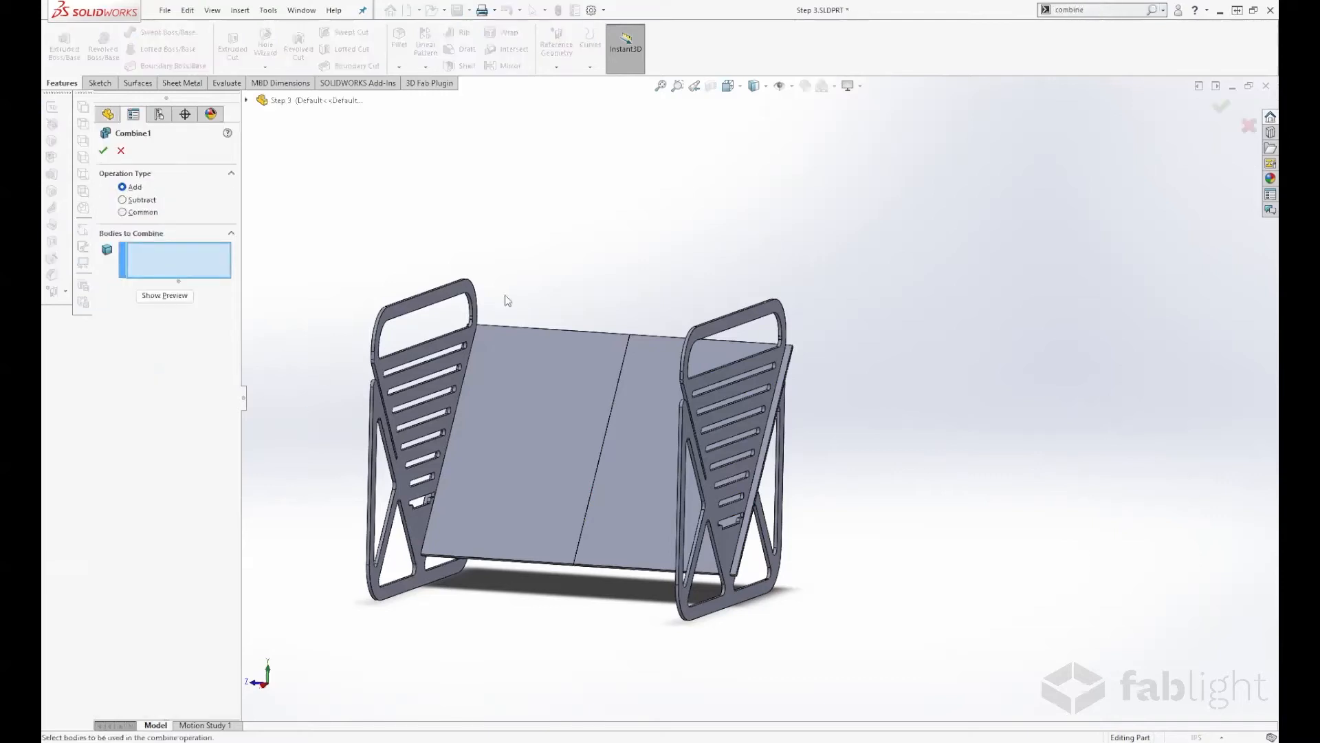
{"action": "left_click", "coordinate": [563, 394]}
{"action": "left_click", "coordinate": [623, 411]}
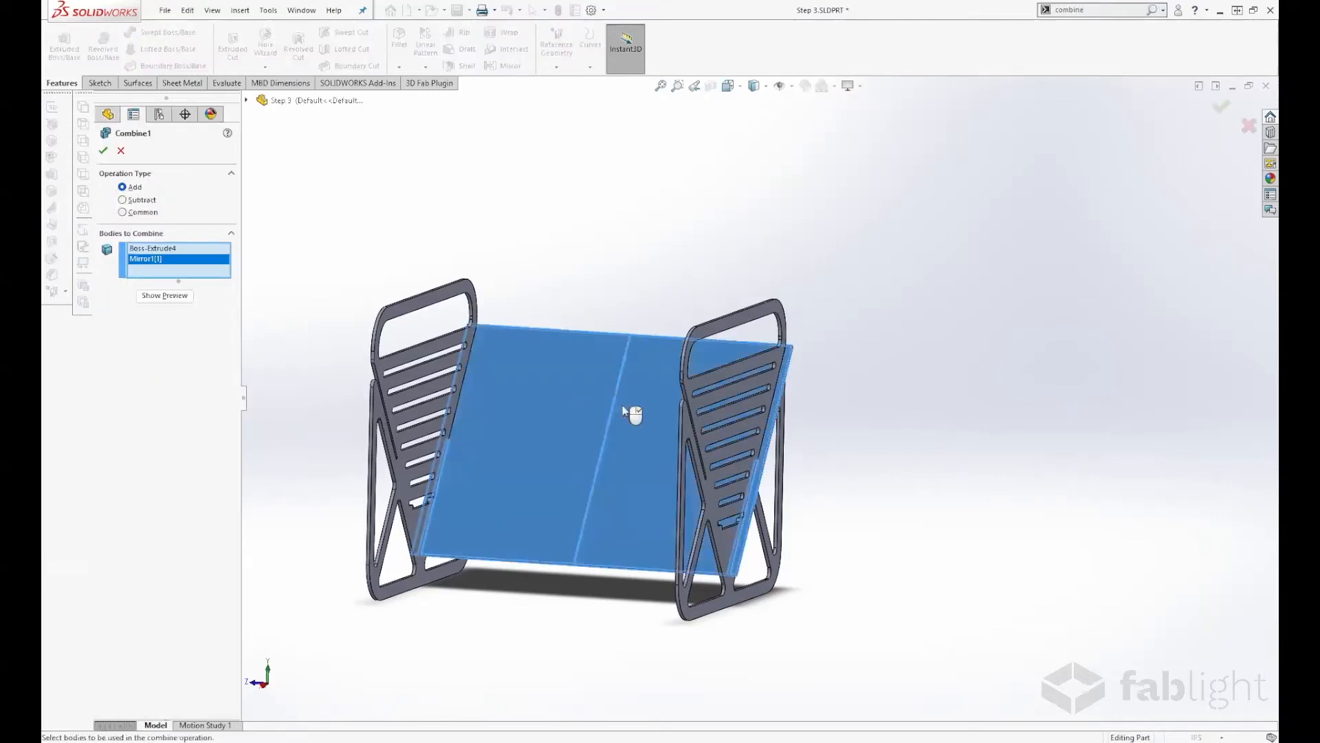
{"action": "right_click", "coordinate": [621, 405]}
{"action": "middle_click_drag", "start_coordinate": [576, 472], "coordinate": [586, 407]}
{"action": "left_click", "coordinate": [598, 406]}
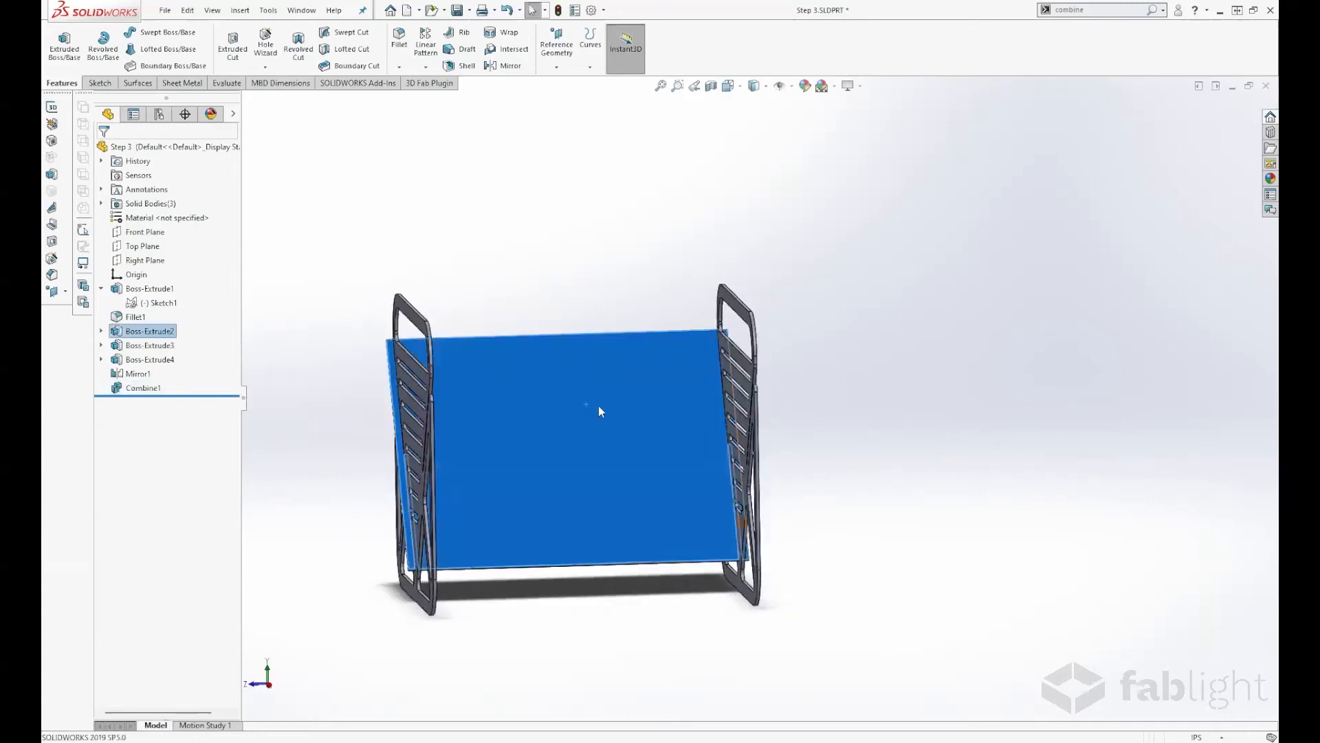
{"action": "left_click", "coordinate": [673, 388]}
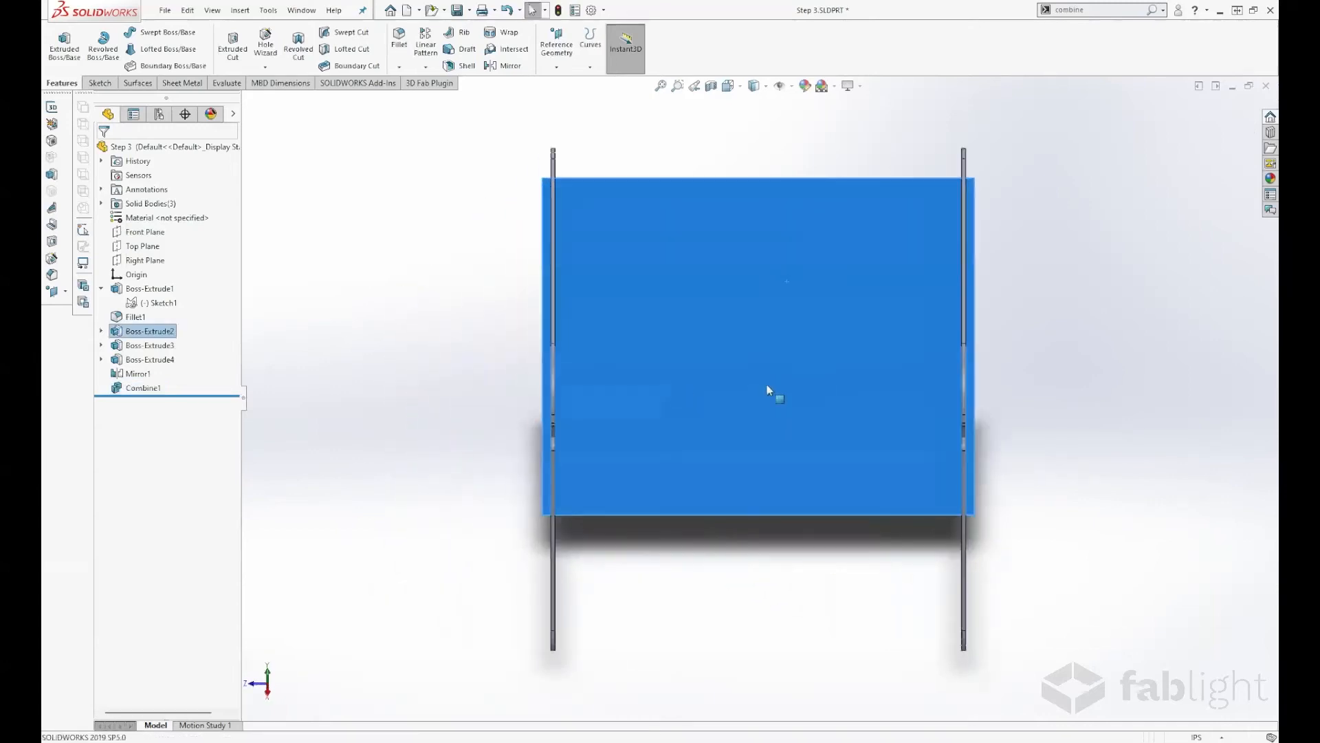
{"action": "left_click", "coordinate": [455, 332]}
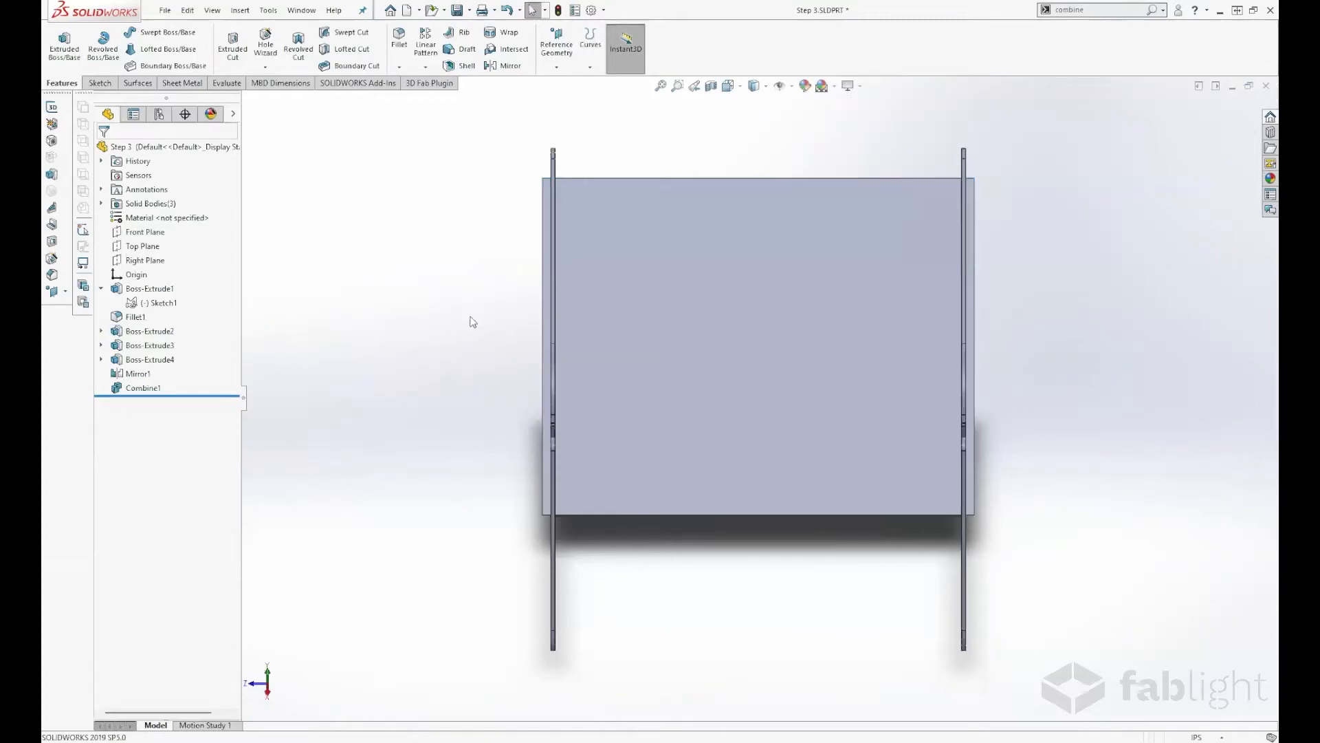
Step: Start a reference plane from the lower inner edge face of the side frame's handle opening
{"action": "scroll", "coordinate": [473, 315], "scroll_direction": "down", "scroll_amount": 2}
{"action": "scroll", "coordinate": [846, 369], "scroll_direction": "up", "scroll_amount": 4}
{"action": "middle_click_drag", "start_coordinate": [822, 507], "coordinate": [810, 406]}
{"action": "scroll", "coordinate": [810, 406], "scroll_direction": "down", "scroll_amount": 6}
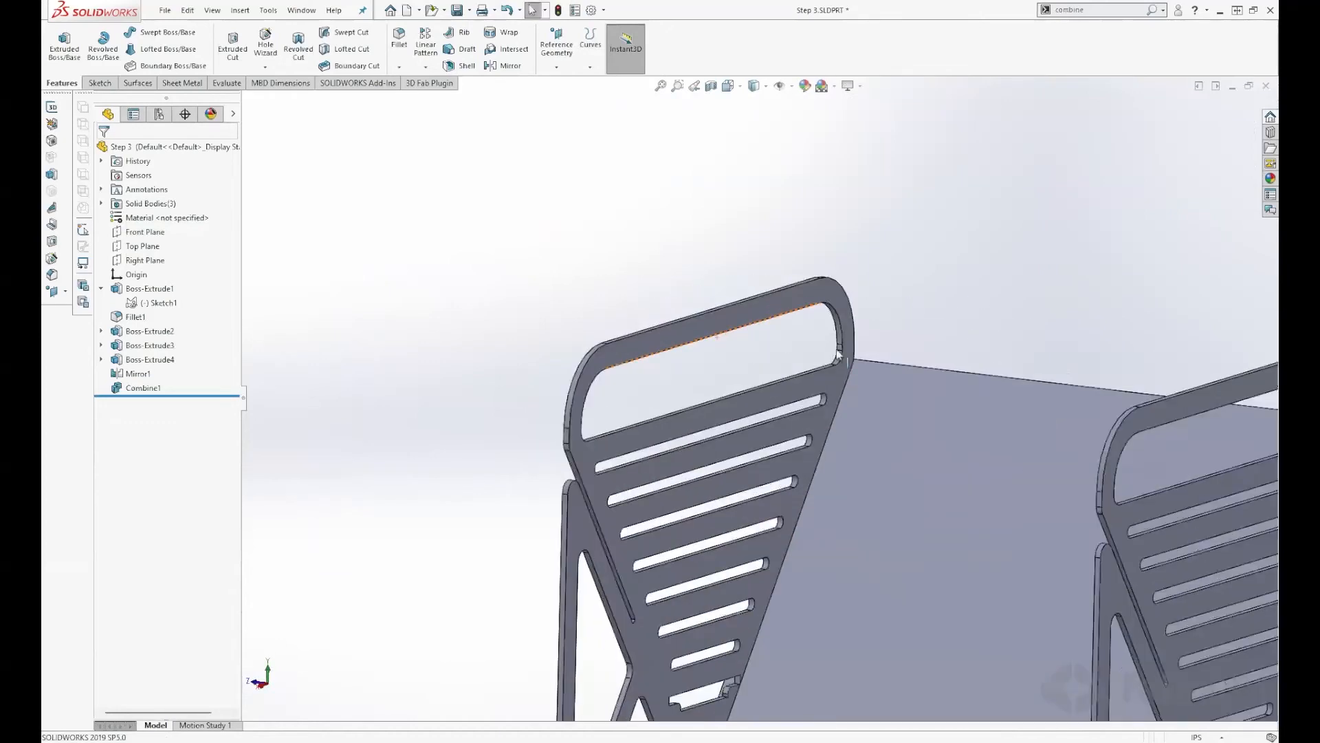
{"action": "scroll", "coordinate": [803, 414], "scroll_direction": "up", "scroll_amount": 3}
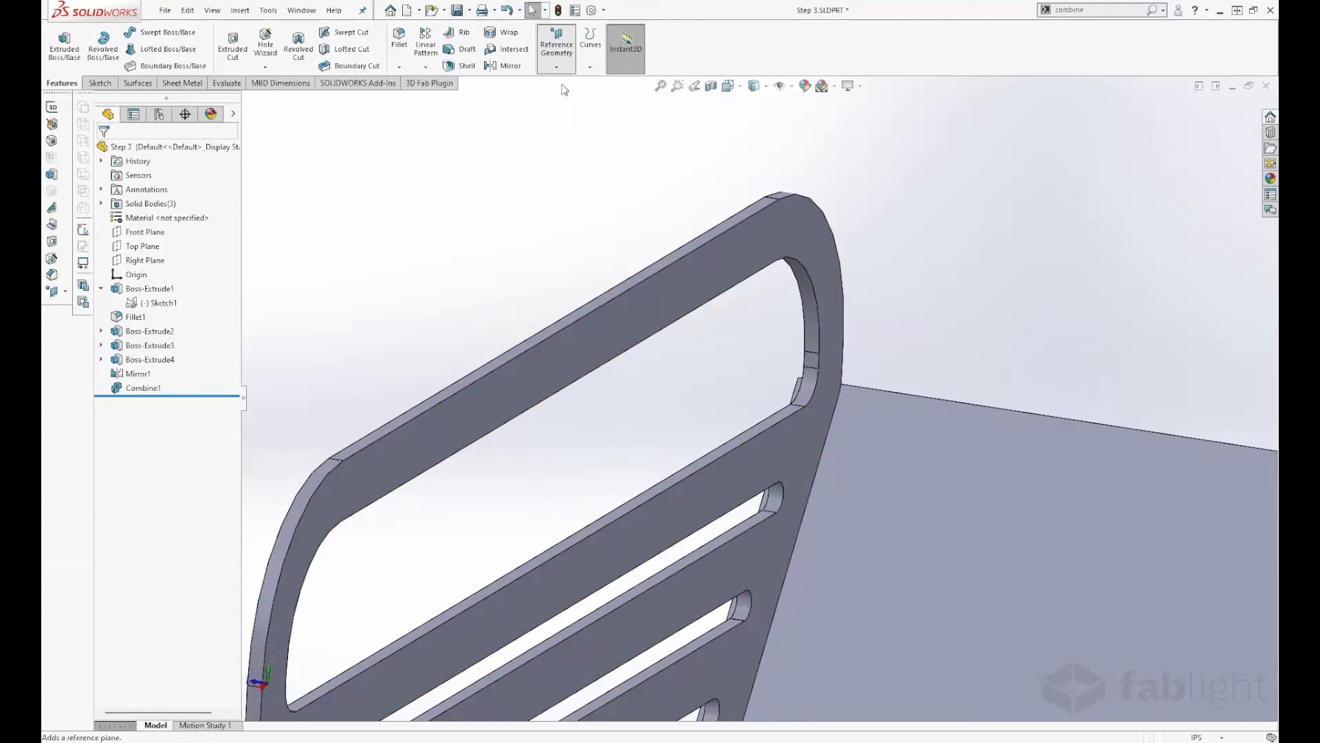
{"action": "left_click", "coordinate": [557, 43]}
{"action": "scroll", "coordinate": [741, 438], "scroll_direction": "down", "scroll_amount": 5}
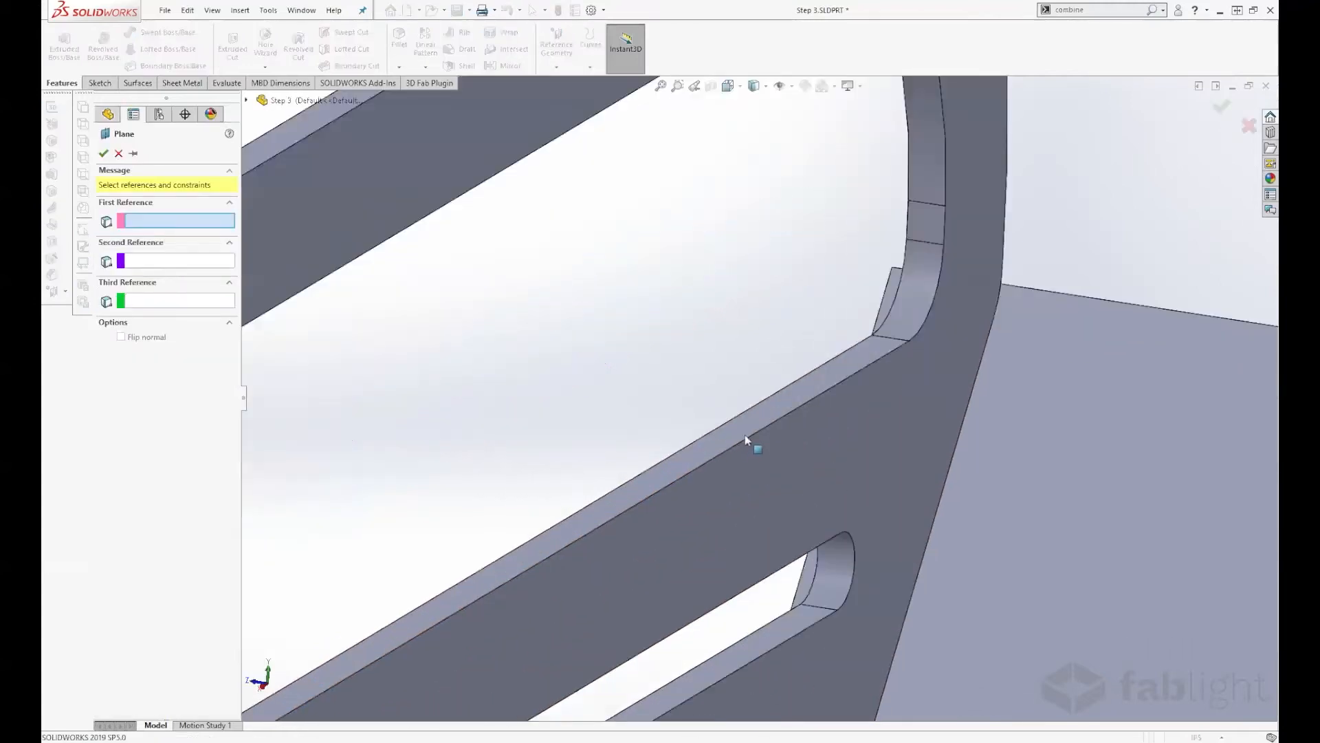
{"action": "left_click", "coordinate": [753, 423]}
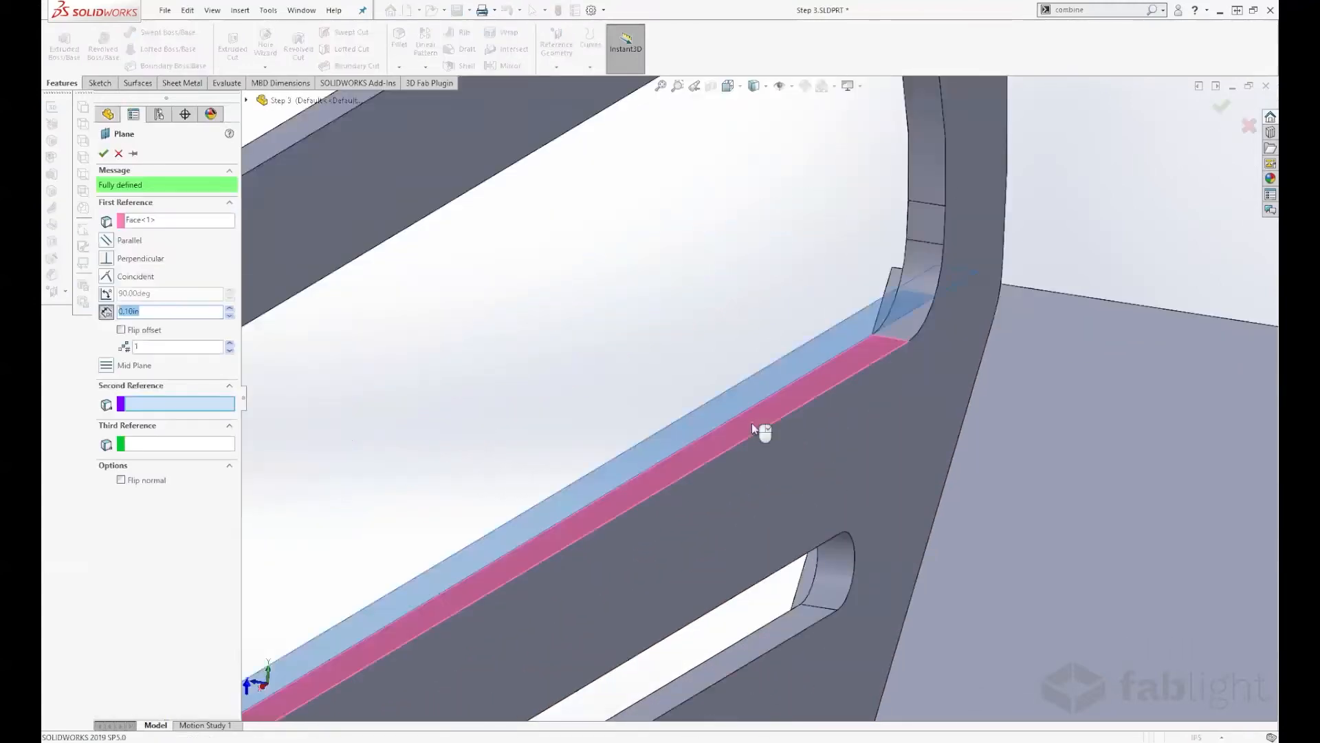
{"action": "scroll", "coordinate": [752, 426], "scroll_direction": "up", "scroll_amount": 5}
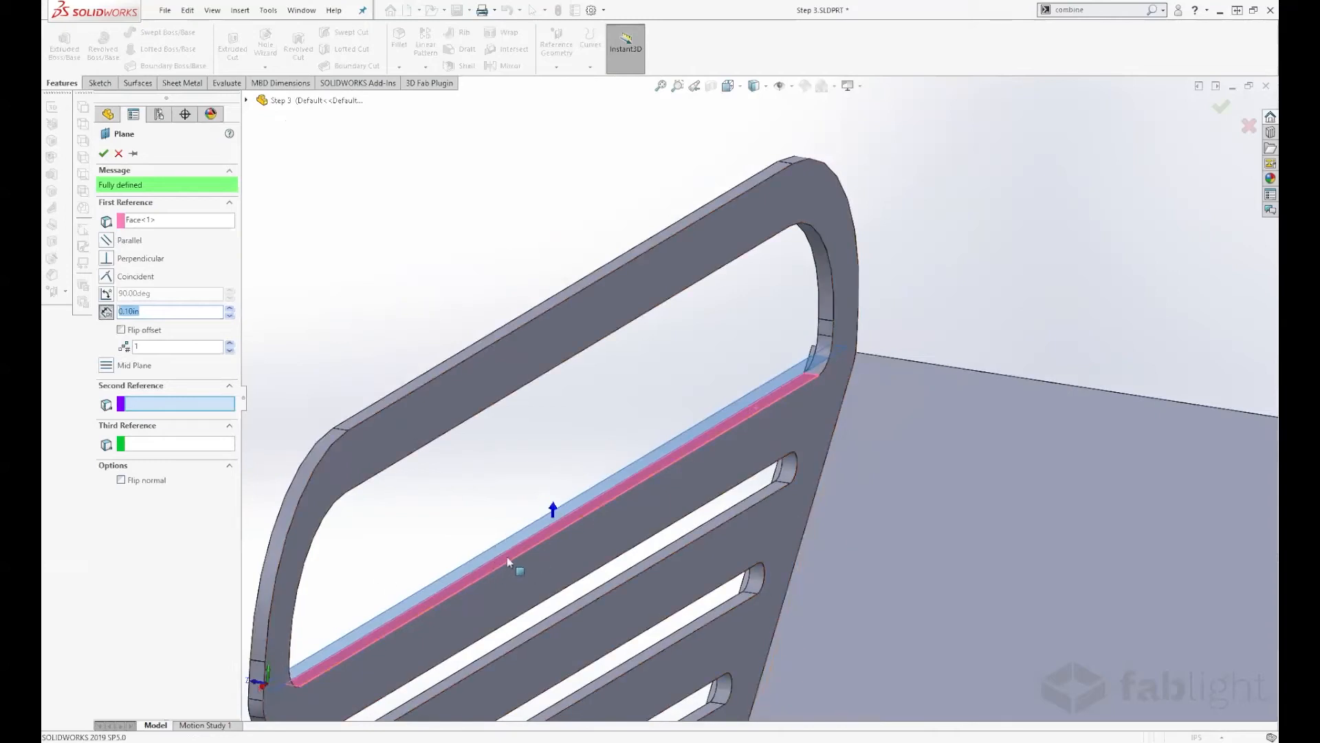
{"action": "left_click", "coordinate": [161, 225]}
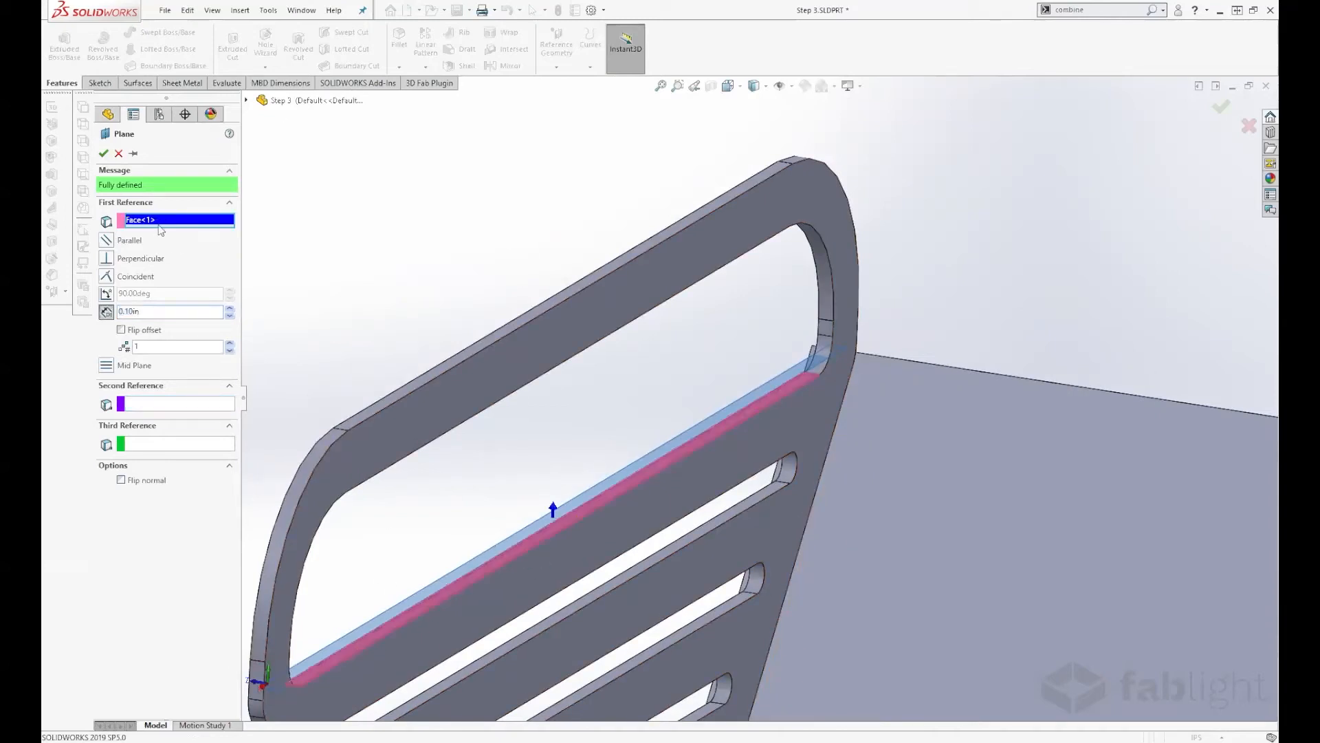
{"action": "key", "text": "Delete"}
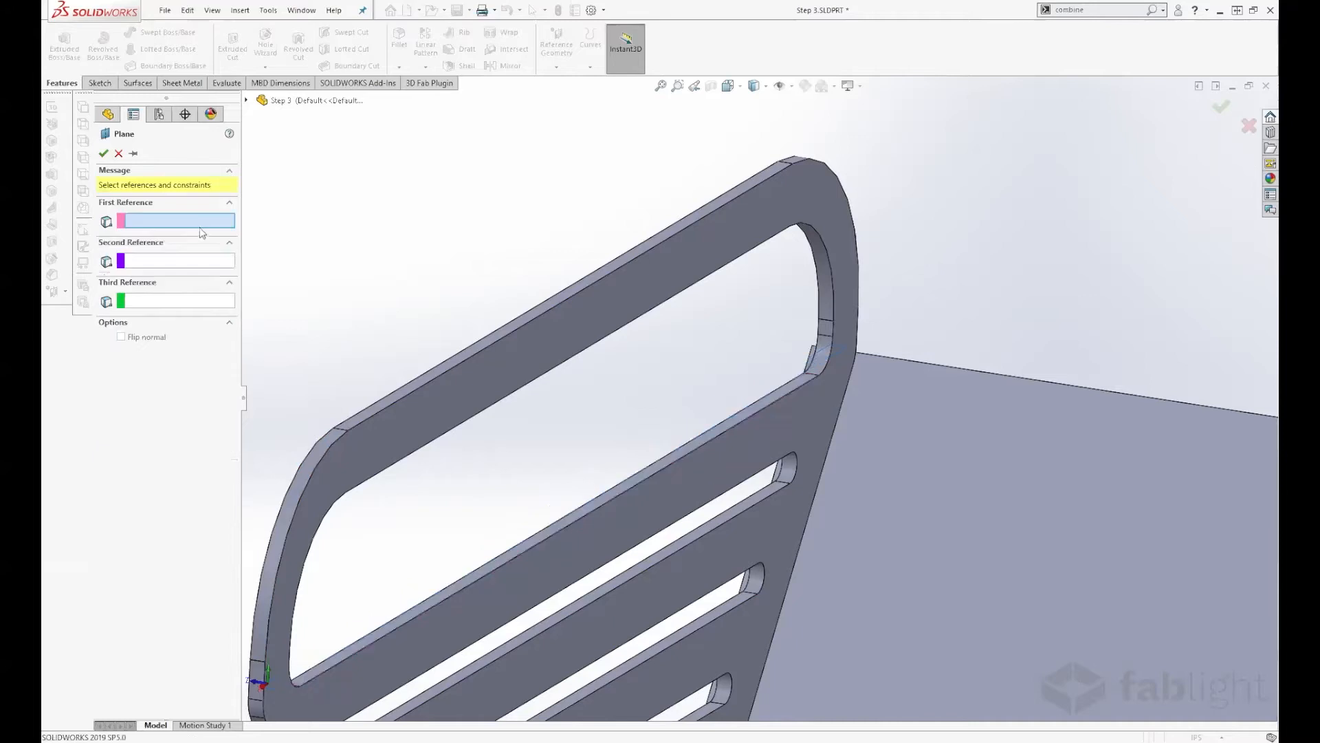
{"action": "left_click", "coordinate": [761, 411]}
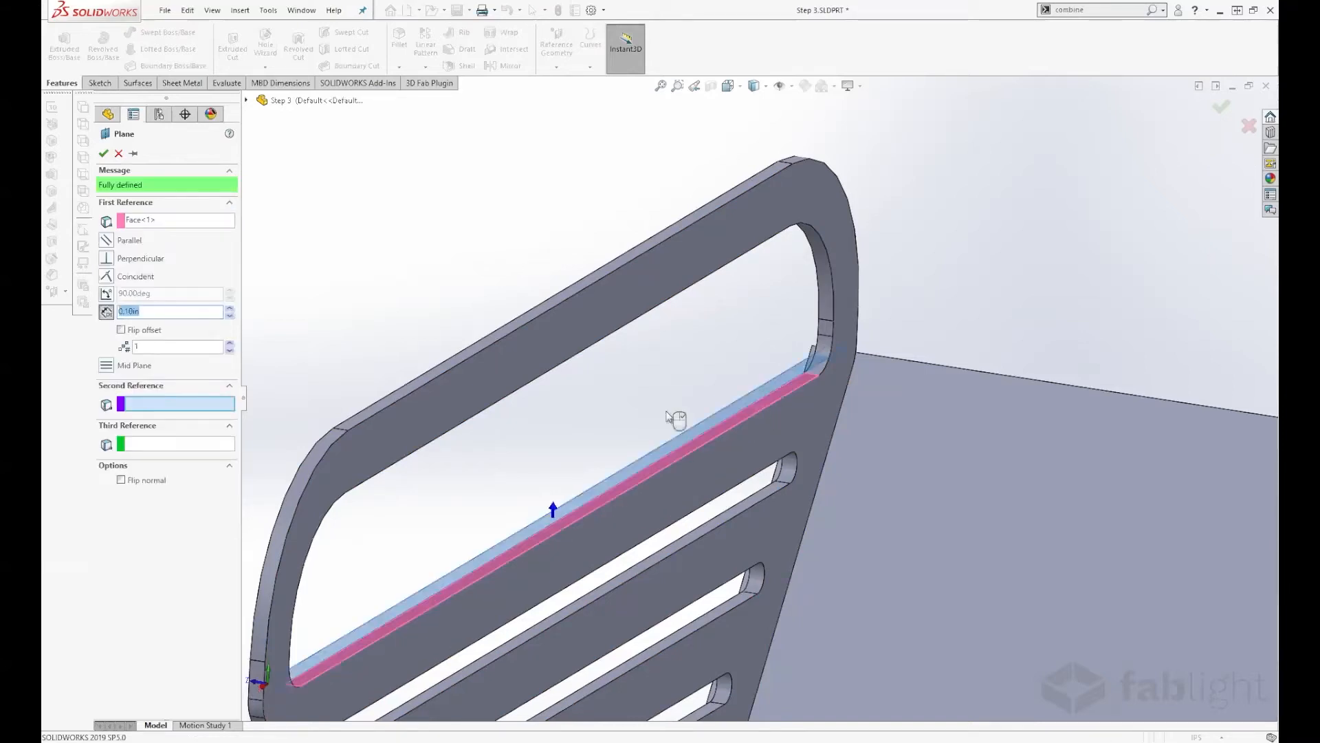
Step: Flip the plane's offset, set the distance to 0.125 in and complete the plane
{"action": "left_click", "coordinate": [121, 330]}
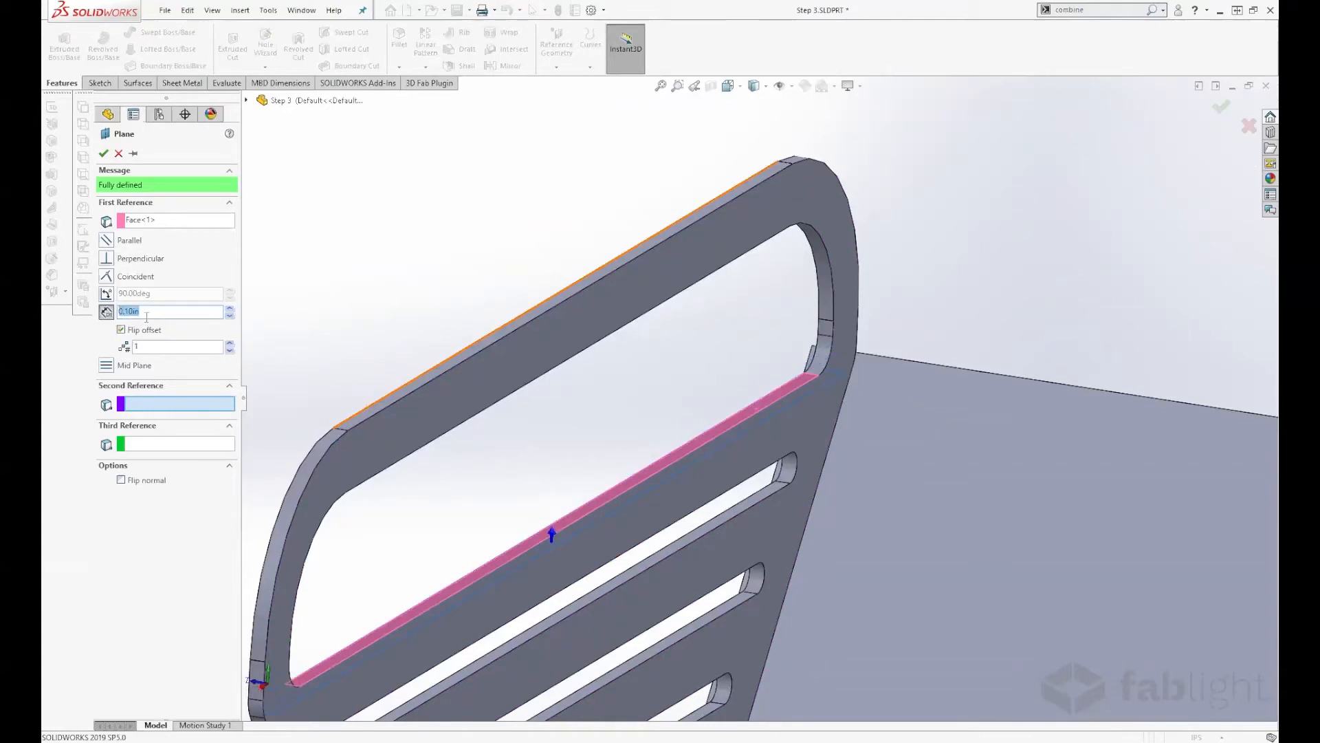
{"action": "type", "text": ".125"}
{"action": "key", "text": "Return"}
{"action": "left_click", "coordinate": [103, 152]}
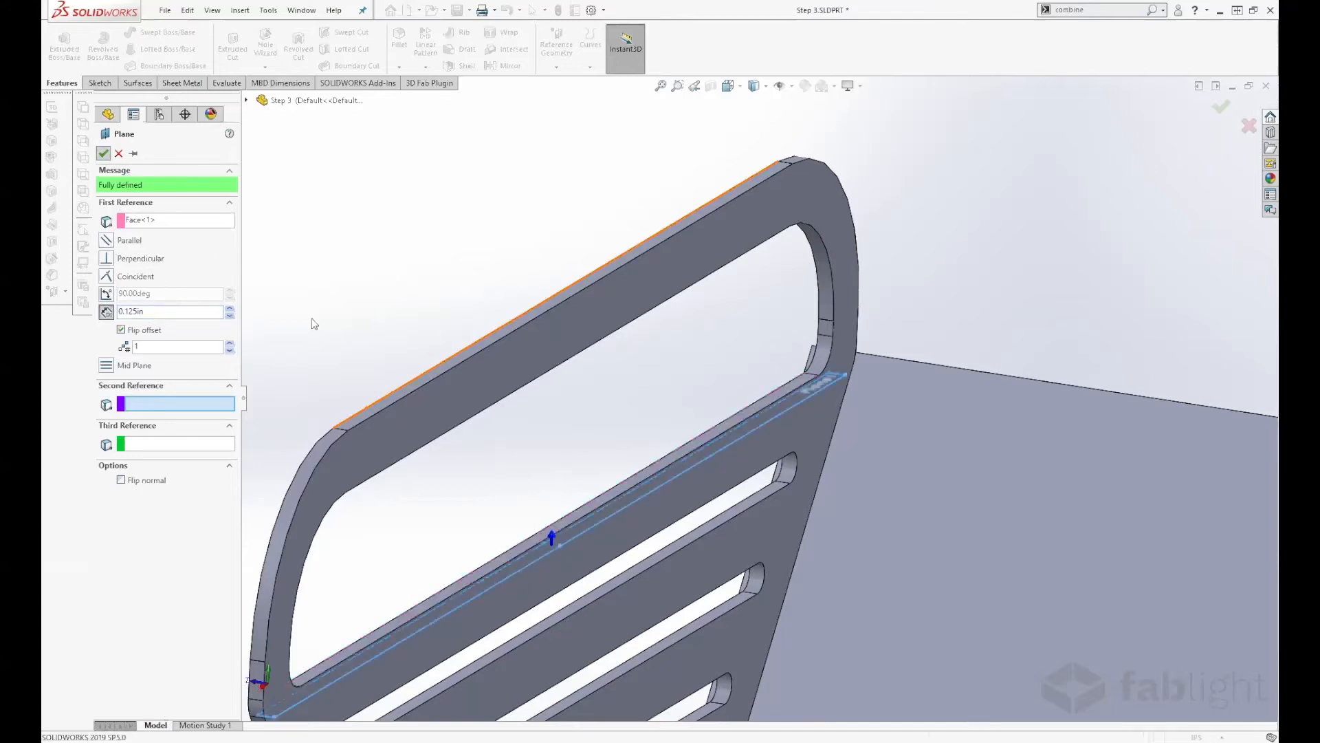
Step: Resize the new offset plane in the top view so it extends past the plate's side edges and rear edge
{"action": "scroll", "coordinate": [766, 320], "scroll_direction": "up", "scroll_amount": 7}
{"action": "key", "text": "space"}
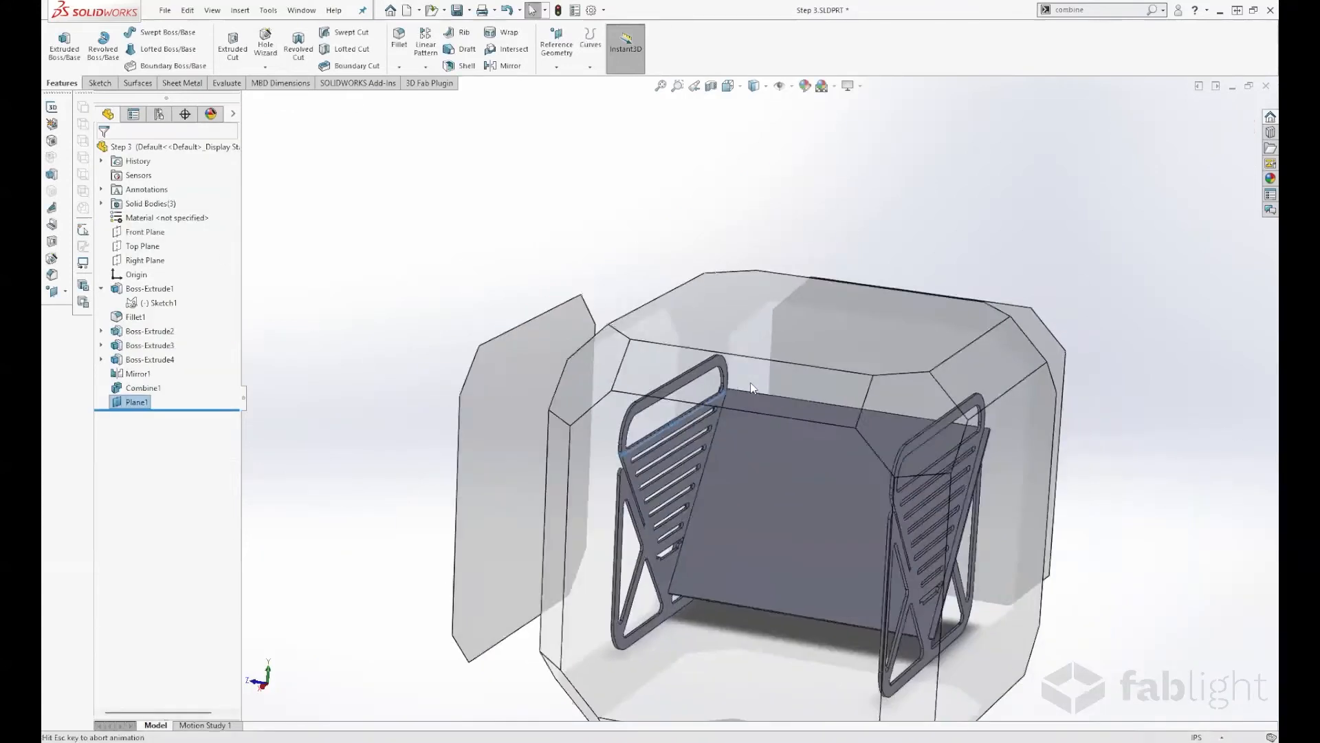
{"action": "left_click", "coordinate": [749, 382]}
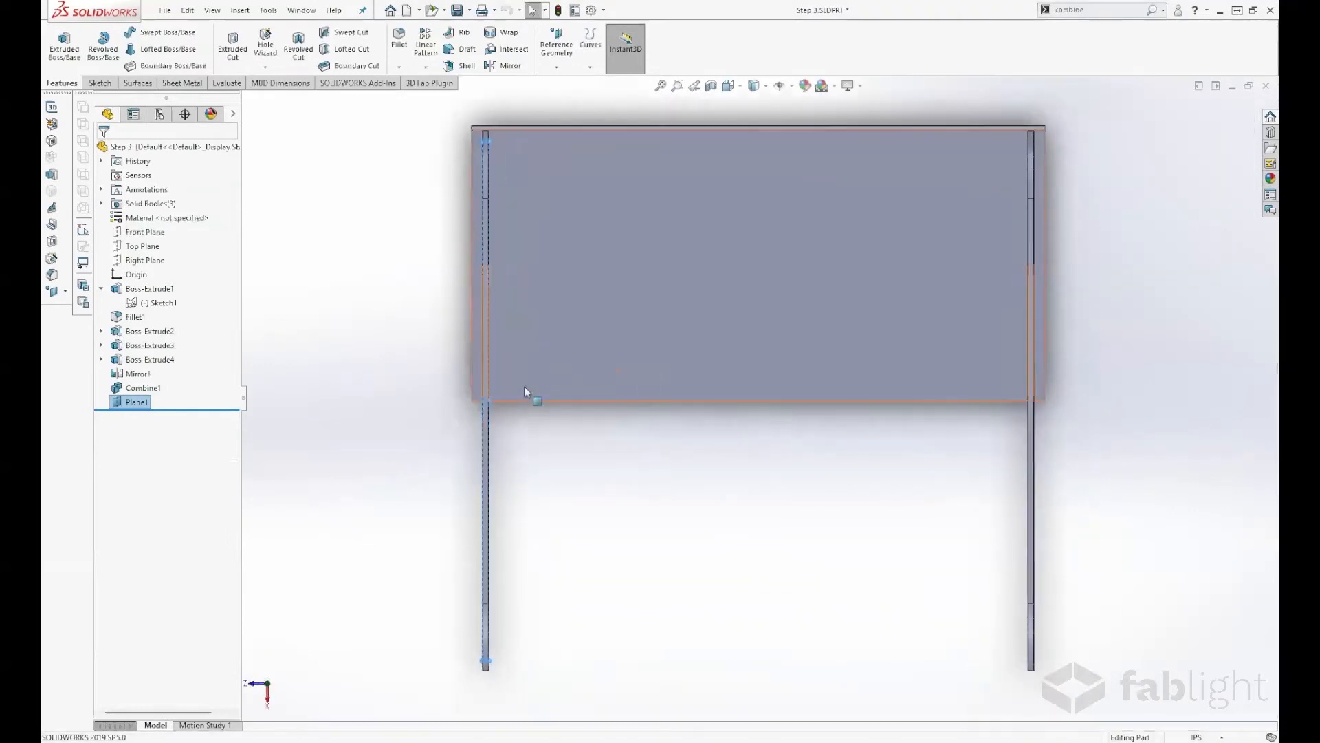
{"action": "left_click_drag", "start_coordinate": [486, 400], "coordinate": [1092, 400]}
{"action": "left_click_drag", "start_coordinate": [483, 400], "coordinate": [426, 401]}
{"action": "left_click_drag", "start_coordinate": [755, 138], "coordinate": [759, 101]}
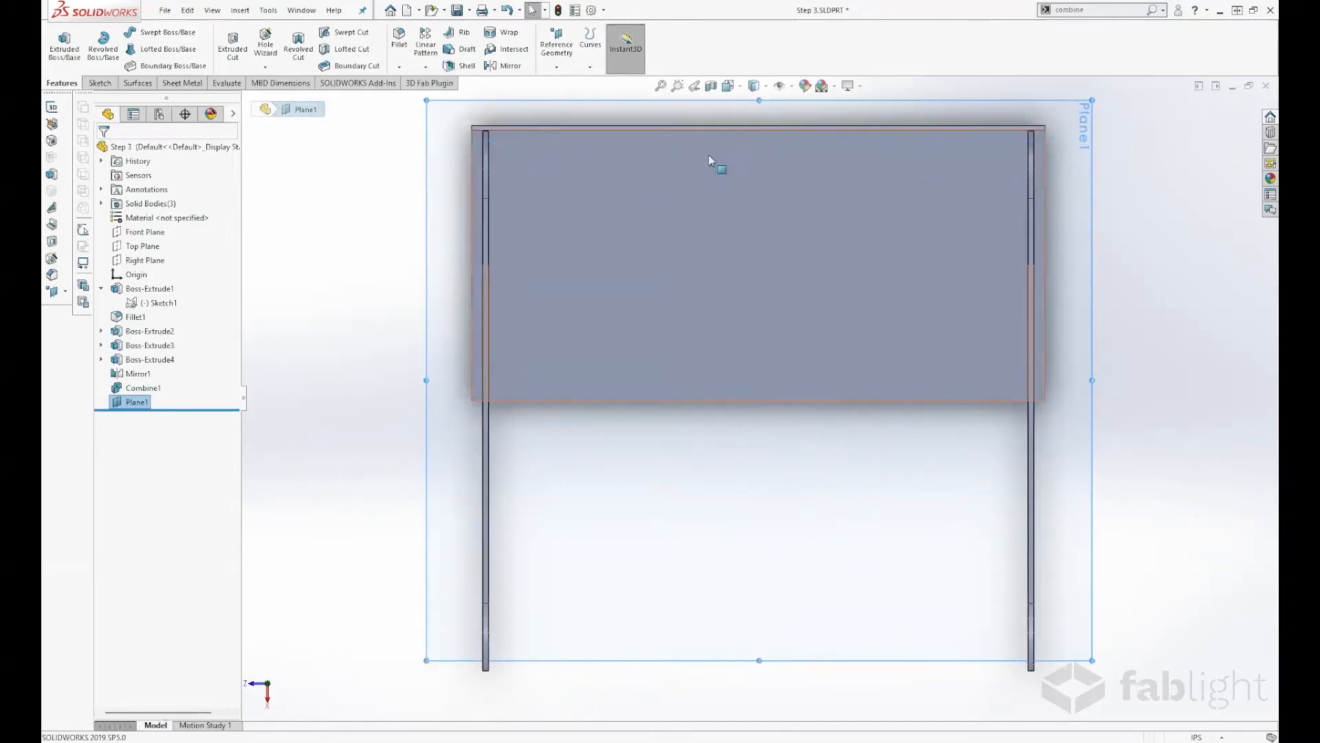
{"action": "scroll", "coordinate": [758, 397], "scroll_direction": "up", "scroll_amount": 3}
Step: Examine where the offset plane crosses the slanted plate and the side frames
{"action": "left_click", "coordinate": [1103, 8]}
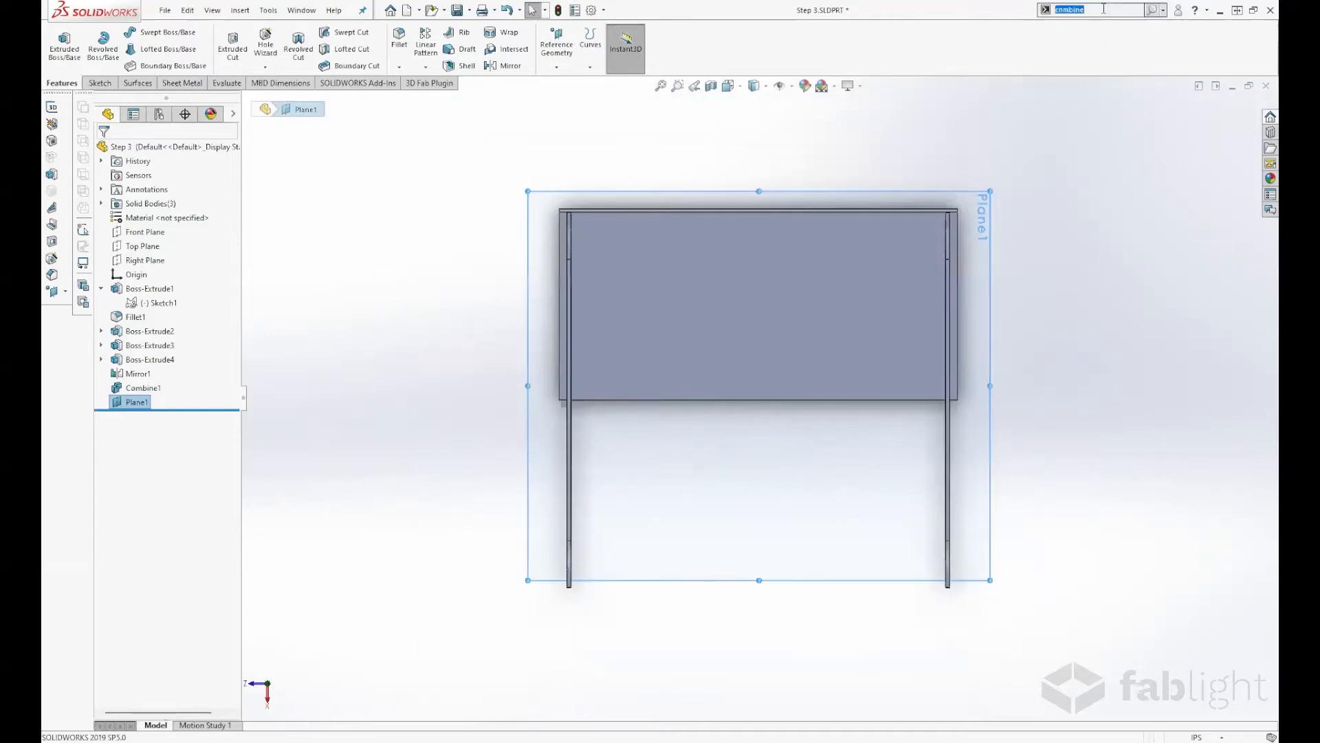
{"action": "left_click", "coordinate": [850, 632]}
{"action": "middle_click_drag", "start_coordinate": [848, 637], "coordinate": [801, 442]}
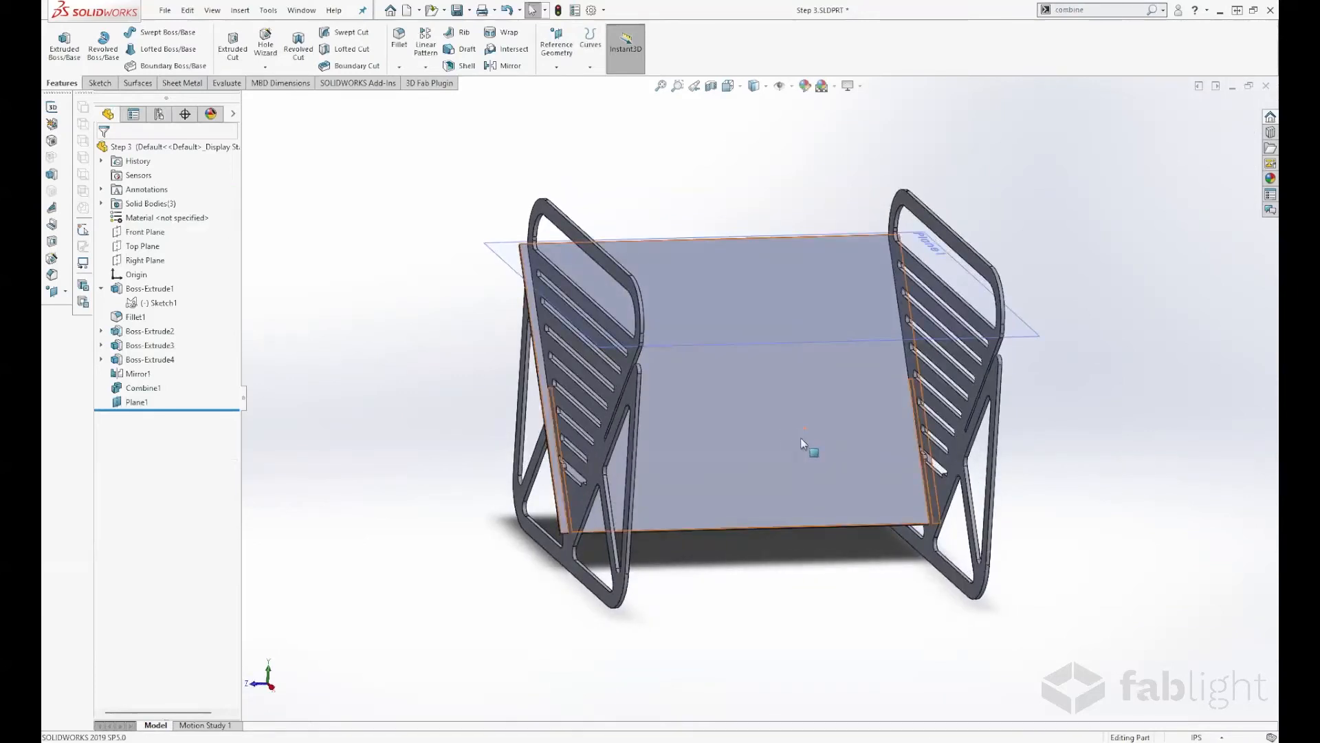
{"action": "middle_click_drag", "start_coordinate": [800, 437], "coordinate": [754, 268]}
{"action": "left_click", "coordinate": [793, 290]}
{"action": "scroll", "coordinate": [763, 275], "scroll_direction": "down", "scroll_amount": 5}
{"action": "middle_click_drag", "start_coordinate": [748, 429], "coordinate": [704, 441]}
{"action": "scroll", "coordinate": [706, 442], "scroll_direction": "down", "scroll_amount": 1}
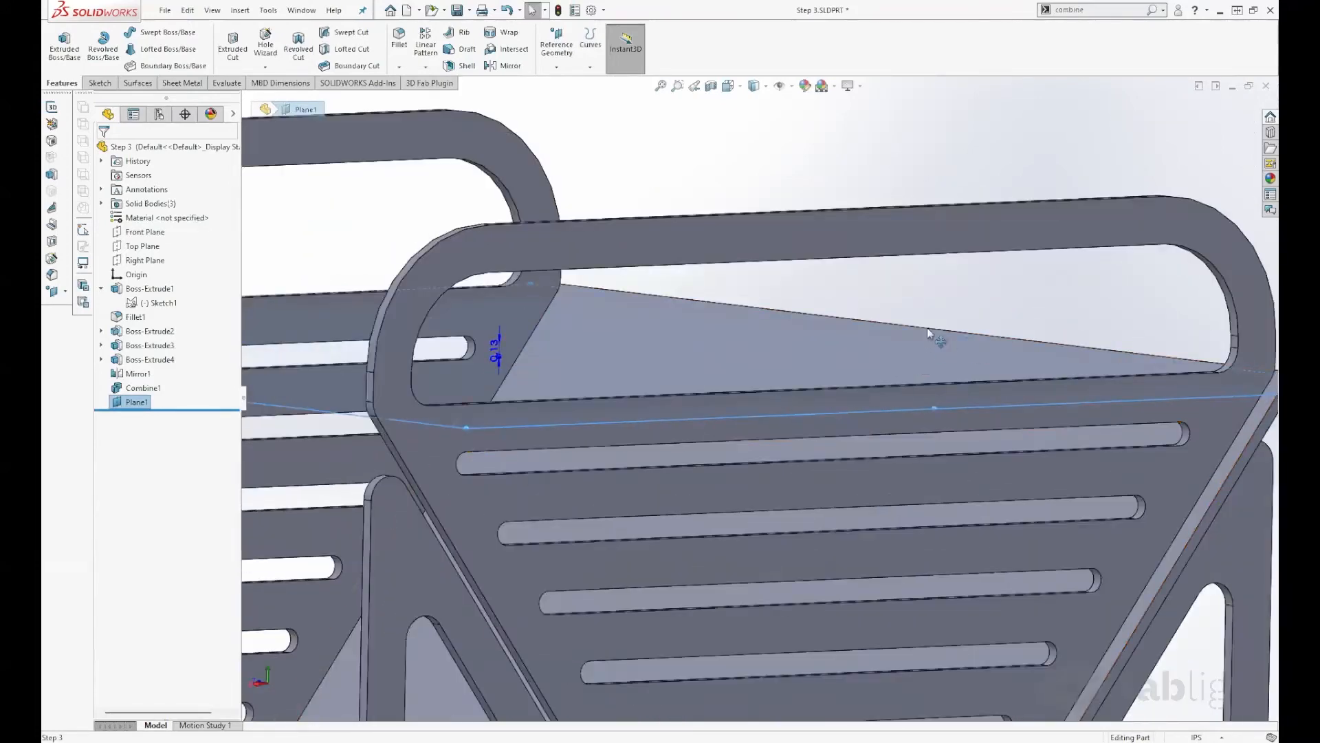
{"action": "scroll", "coordinate": [987, 282], "scroll_direction": "up", "scroll_amount": 1}
{"action": "left_click", "coordinate": [1076, 126]}
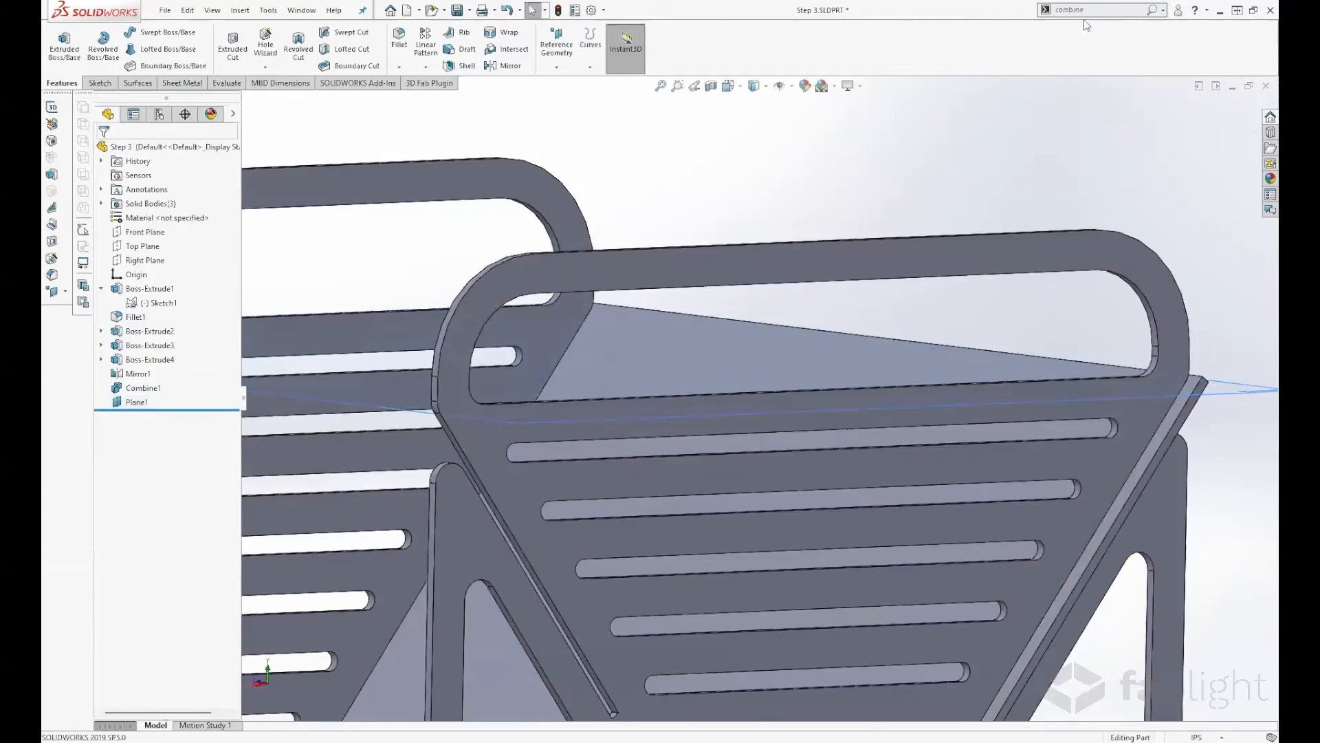
Step: Start a Split with Plane1 as the trim tool and the combined slanted plate as the target body
{"action": "left_click", "coordinate": [1094, 10]}
{"action": "type", "text": "split"}
{"action": "key", "text": "Return"}
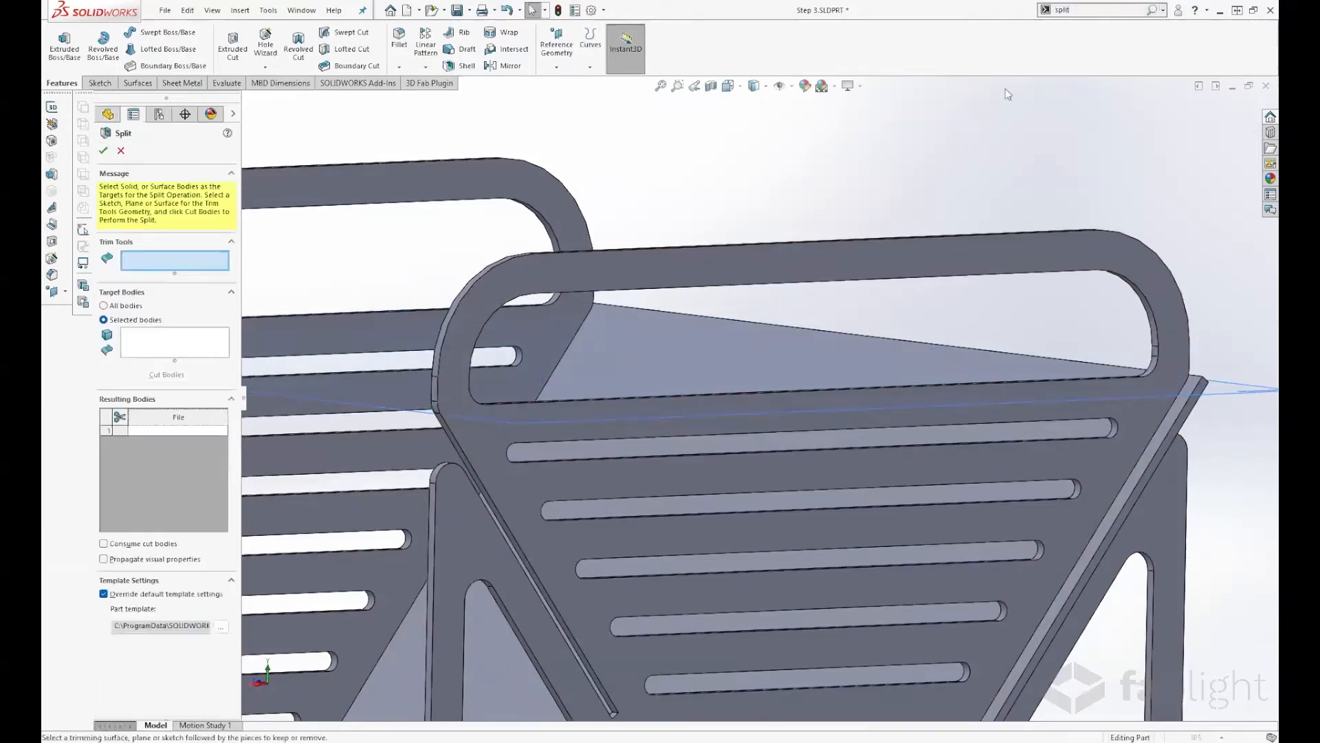
{"action": "left_click", "coordinate": [303, 373]}
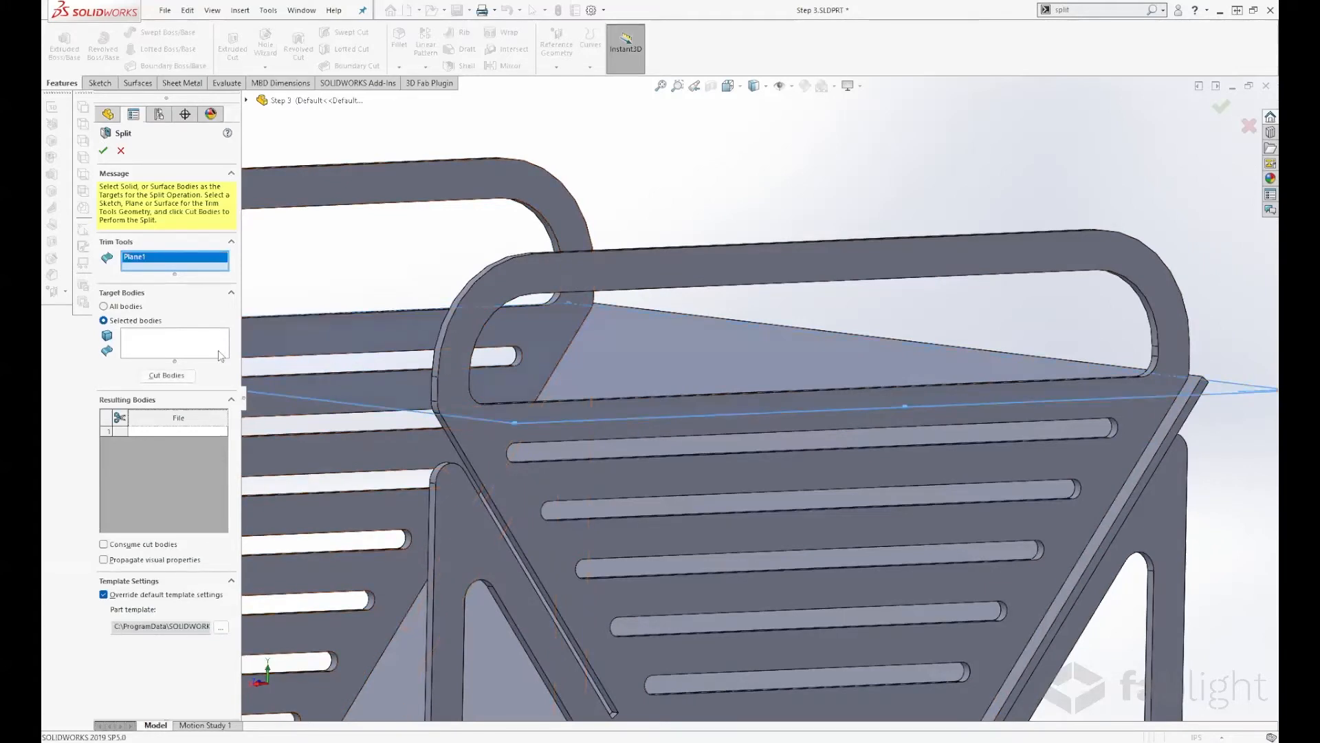
{"action": "left_click", "coordinate": [158, 339]}
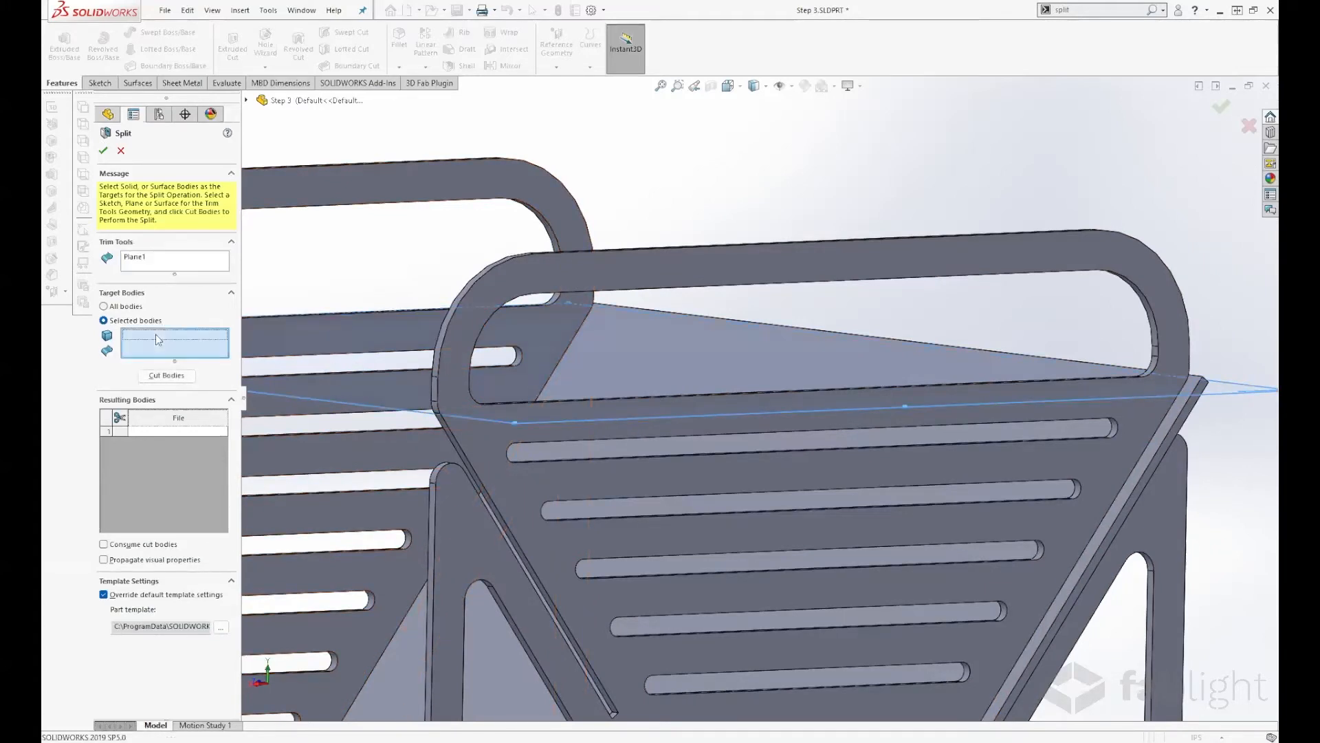
{"action": "left_click", "coordinate": [488, 654]}
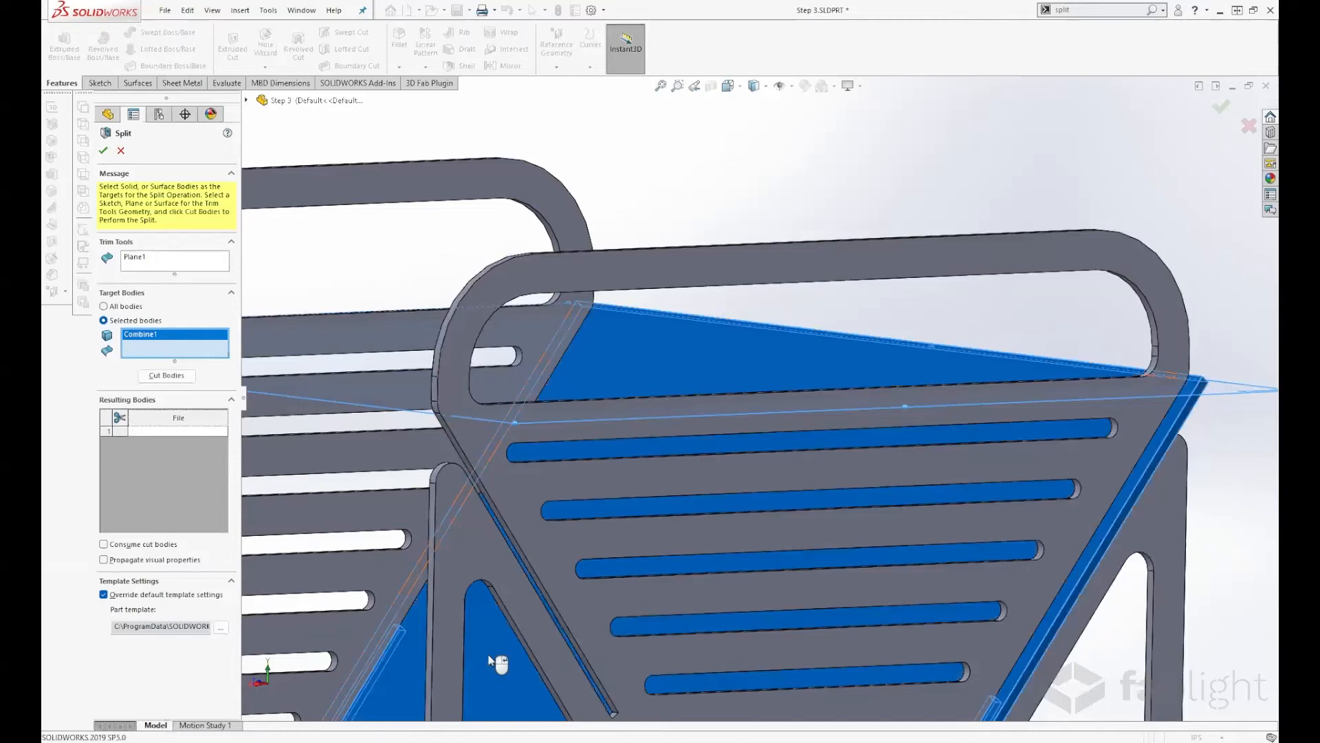
Step: Cut the plate at the plane, mark both resulting bodies and complete the split
{"action": "left_click", "coordinate": [167, 376]}
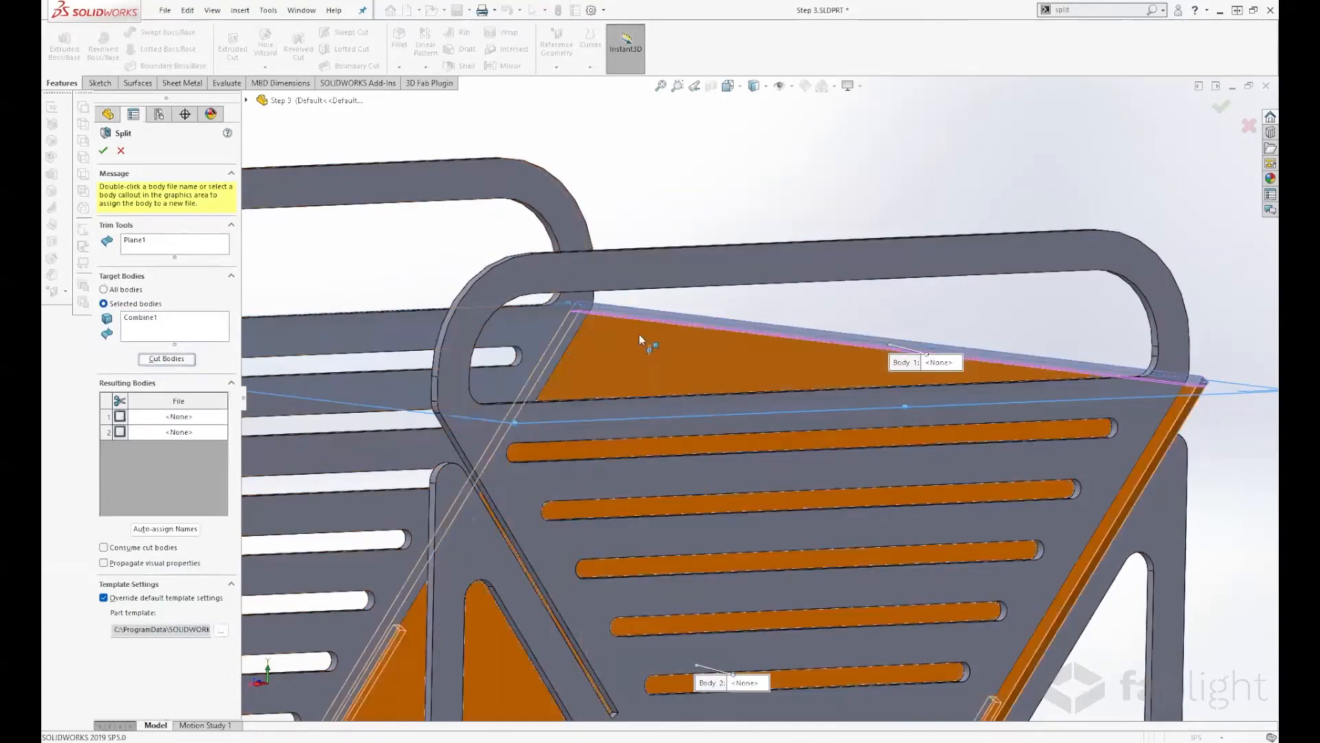
{"action": "left_click", "coordinate": [120, 416]}
{"action": "left_click", "coordinate": [120, 431]}
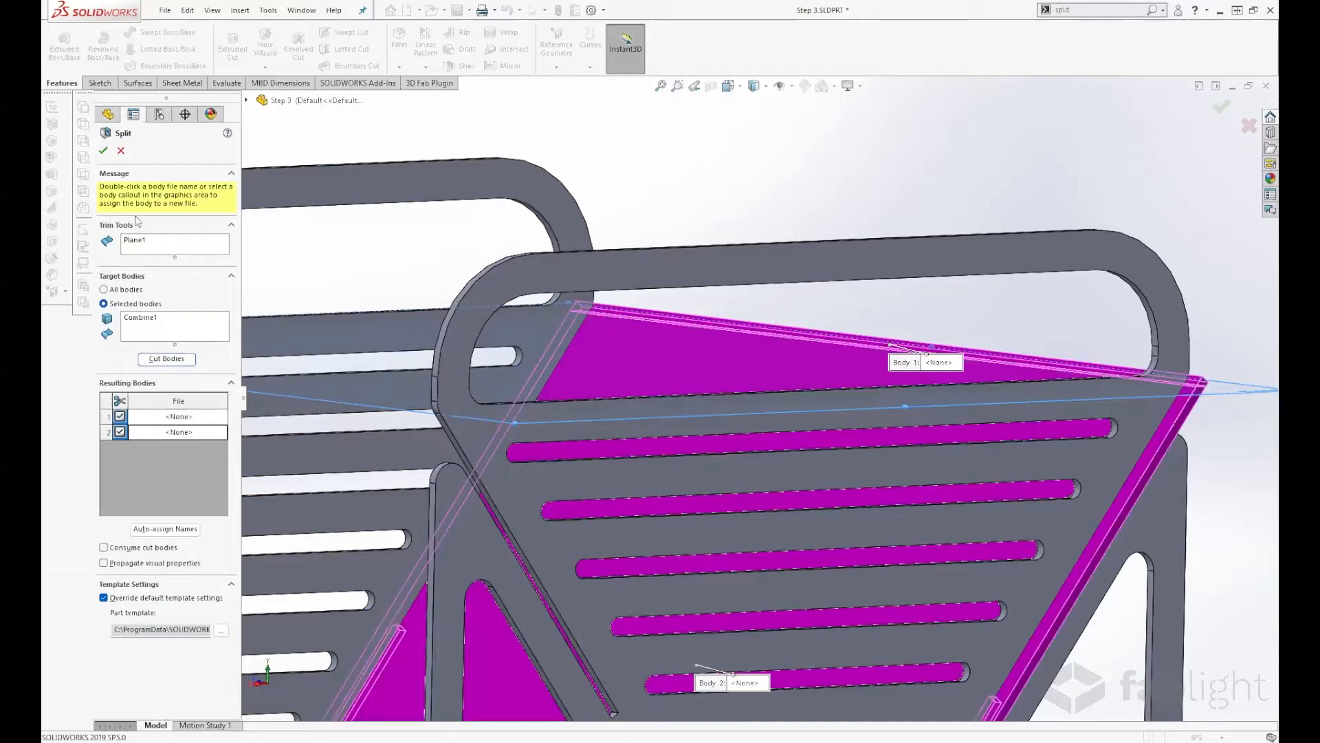
{"action": "left_click", "coordinate": [103, 151]}
Step: Open the display pane and hide Plane1
{"action": "scroll", "coordinate": [879, 469], "scroll_direction": "up", "scroll_amount": 6}
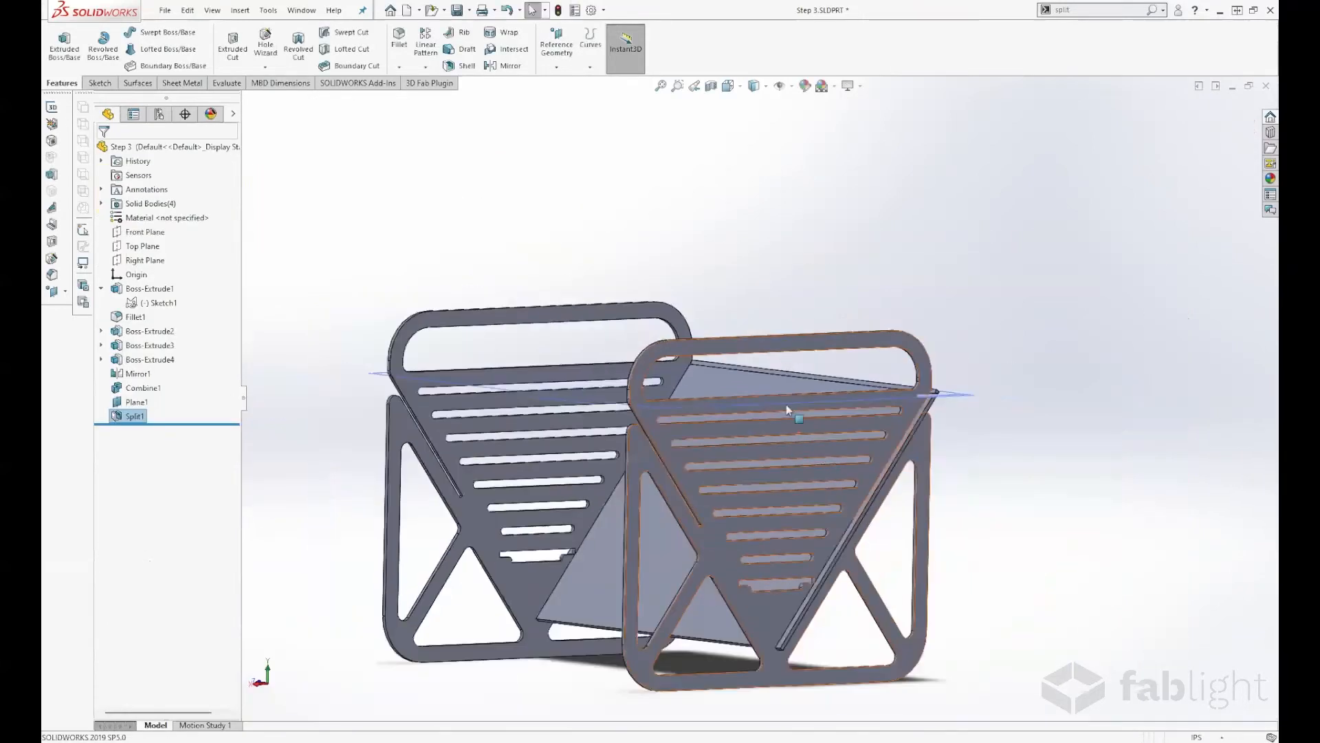
{"action": "left_click", "coordinate": [233, 113]}
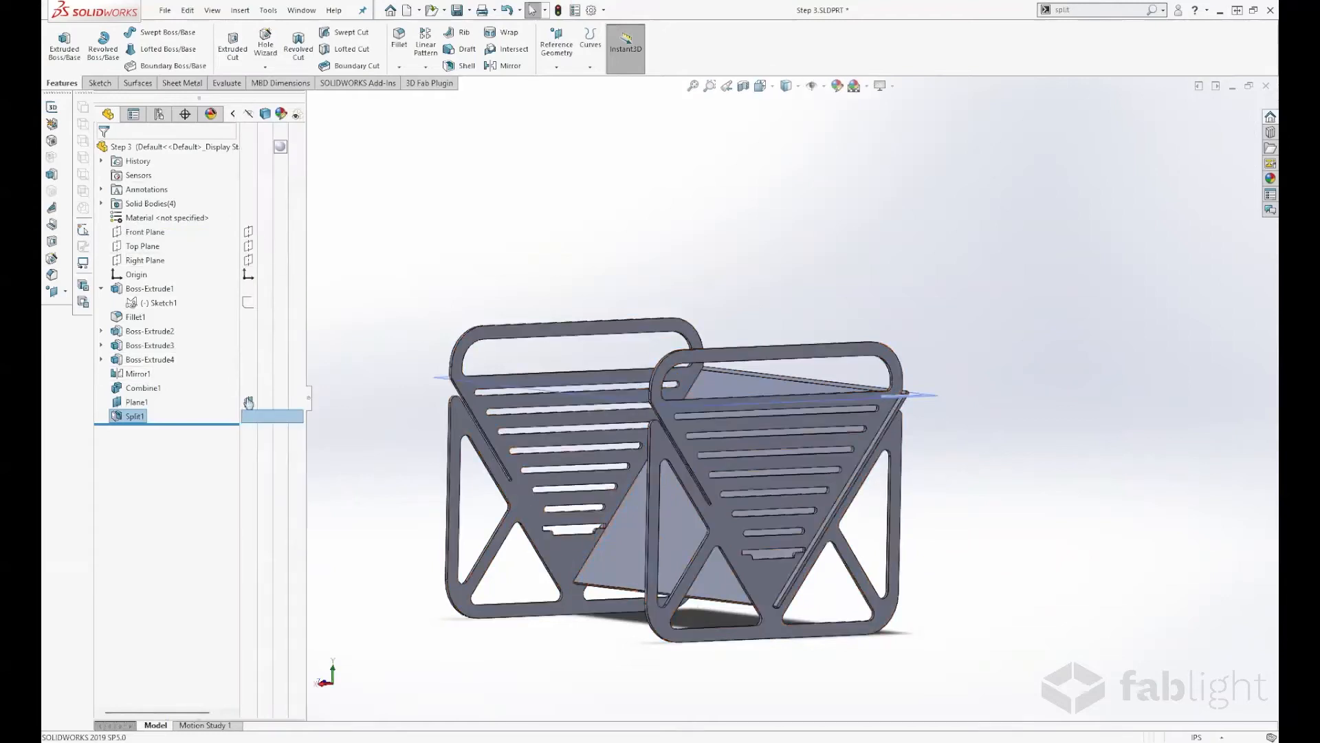
{"action": "left_click", "coordinate": [249, 403]}
Step: Examine the split line along the plate's upper edge from a view normal to the plate
{"action": "middle_click_drag", "start_coordinate": [427, 232], "coordinate": [539, 271]}
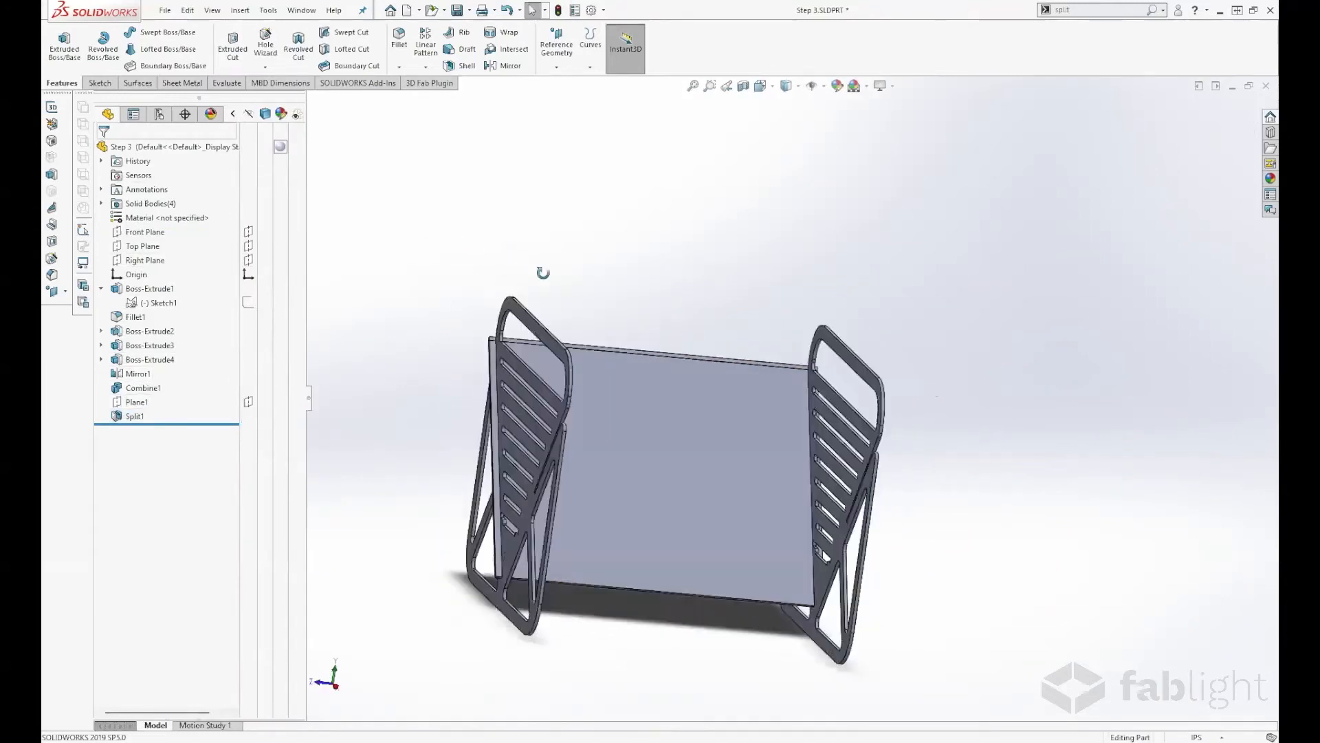
{"action": "left_click", "coordinate": [730, 428]}
{"action": "key", "text": "ctrl+8"}
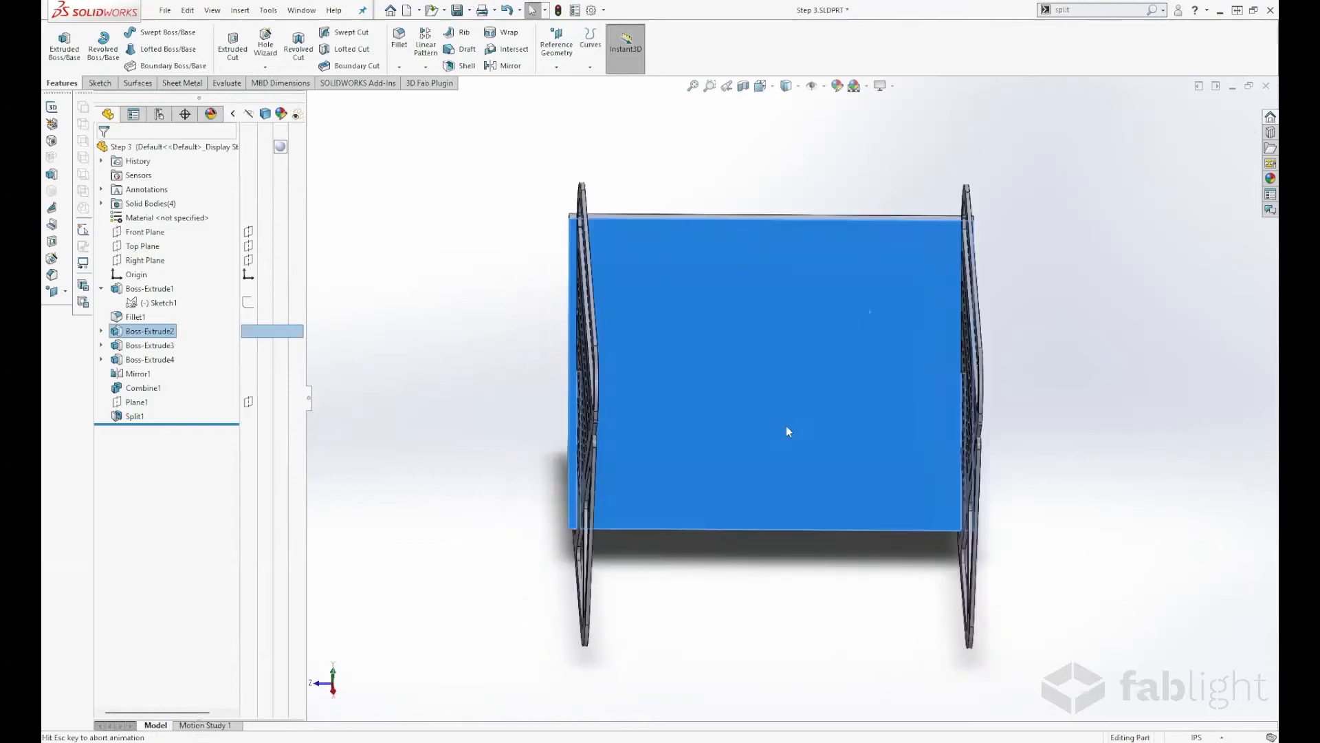
{"action": "left_click", "coordinate": [837, 162]}
{"action": "scroll", "coordinate": [887, 206], "scroll_direction": "down", "scroll_amount": 5}
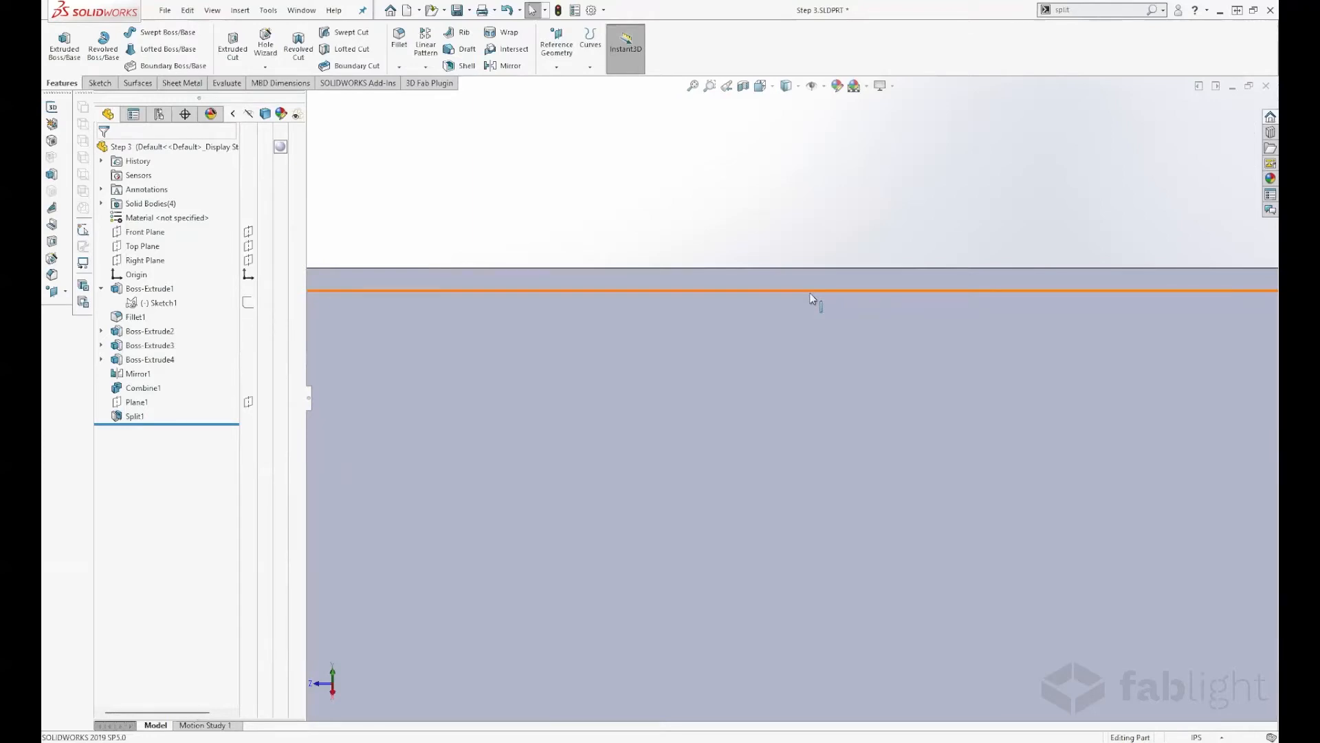
{"action": "scroll", "coordinate": [810, 298], "scroll_direction": "up", "scroll_amount": 5}
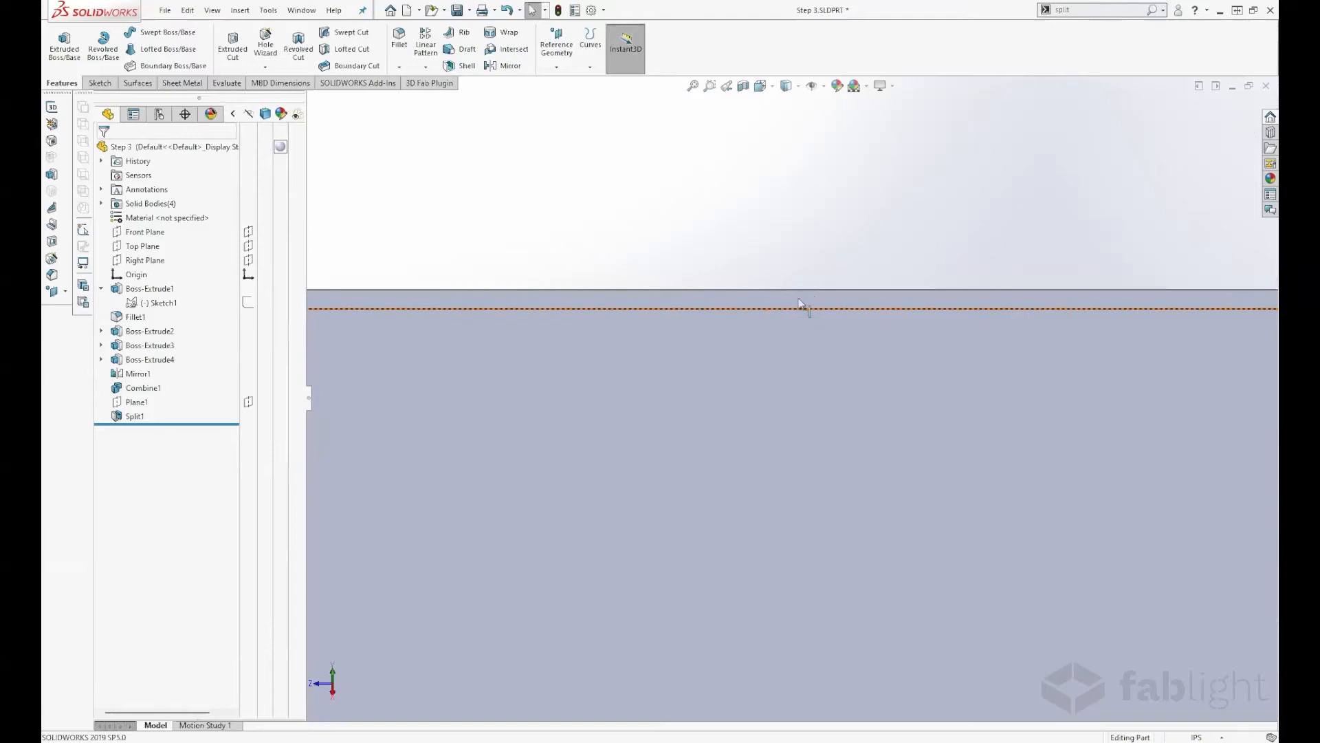
{"action": "scroll", "coordinate": [420, 368], "scroll_direction": "up", "scroll_amount": 3}
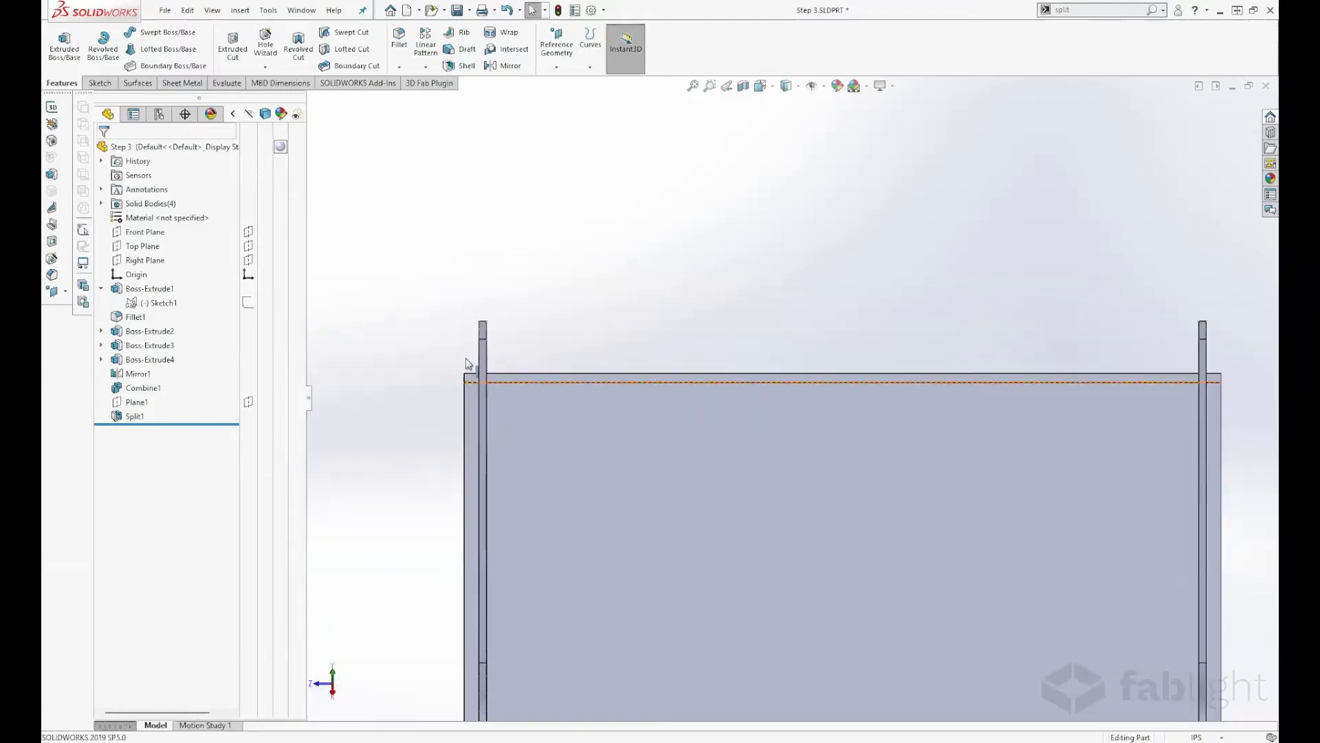
Step: Start a sketch on the narrow strip face above the split line and convert the face's outline into sketch entities
{"action": "scroll", "coordinate": [529, 430], "scroll_direction": "down", "scroll_amount": 3}
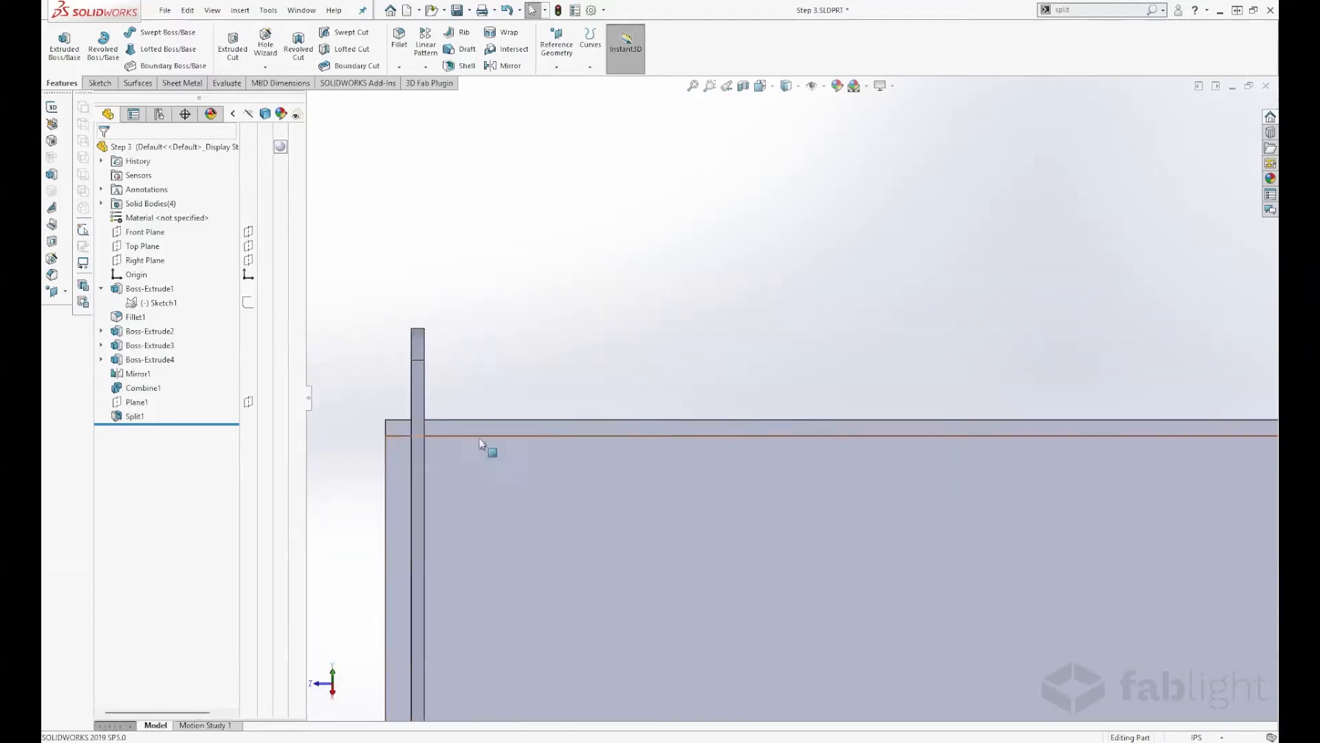
{"action": "left_click", "coordinate": [502, 423]}
{"action": "left_click", "coordinate": [503, 411]}
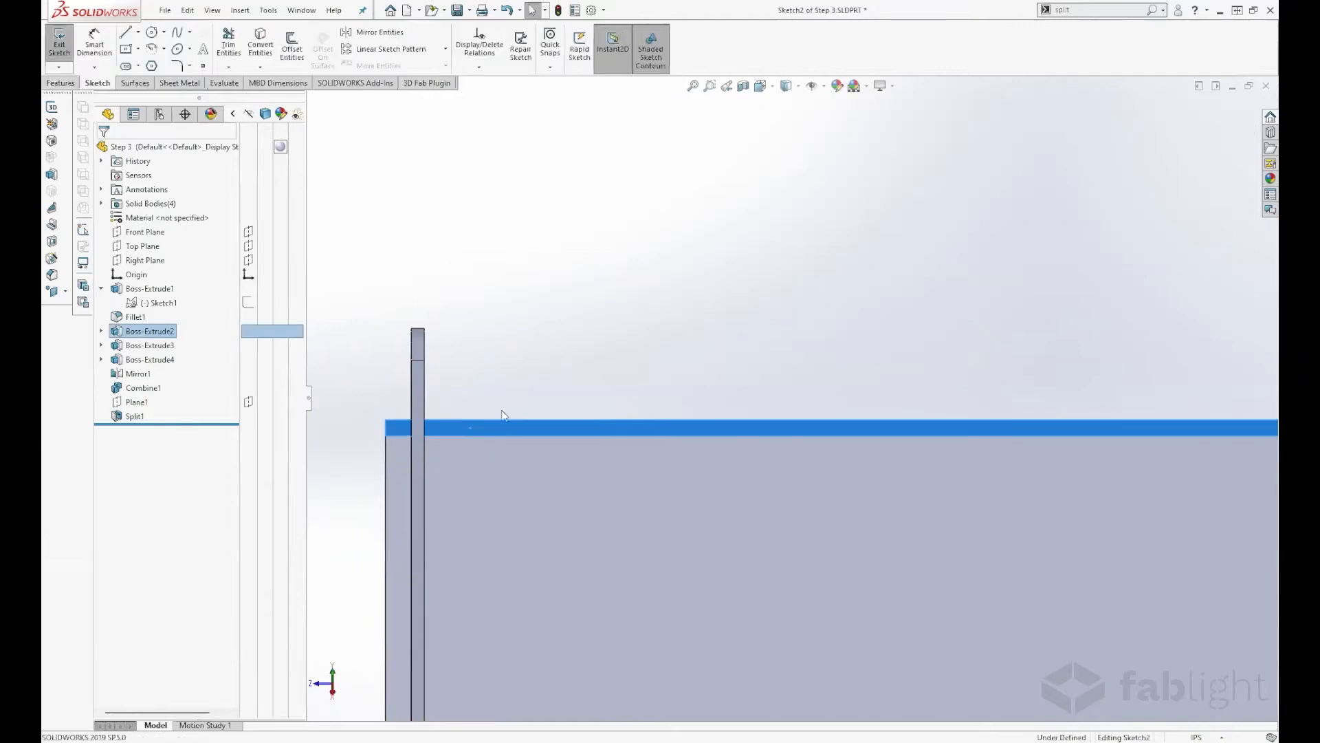
{"action": "left_click", "coordinate": [261, 45]}
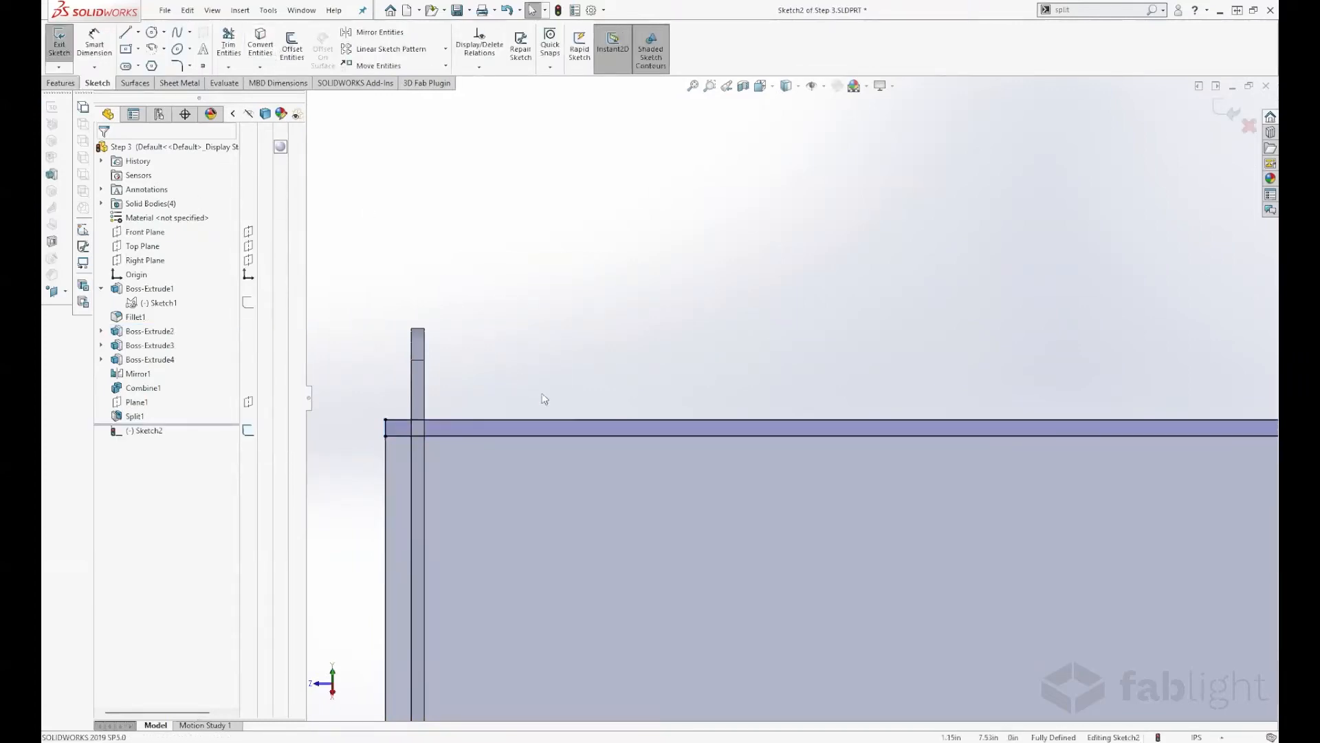
{"action": "left_click", "coordinate": [482, 430]}
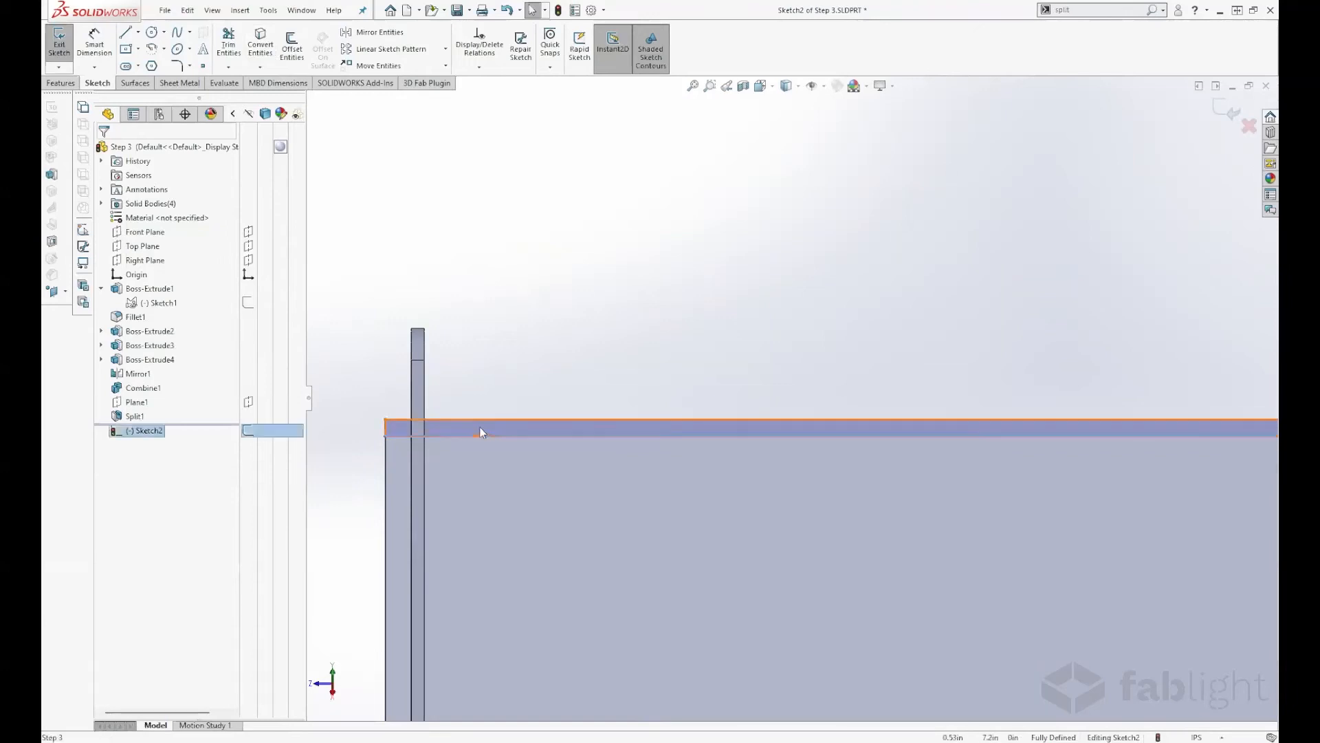
{"action": "left_click", "coordinate": [539, 394]}
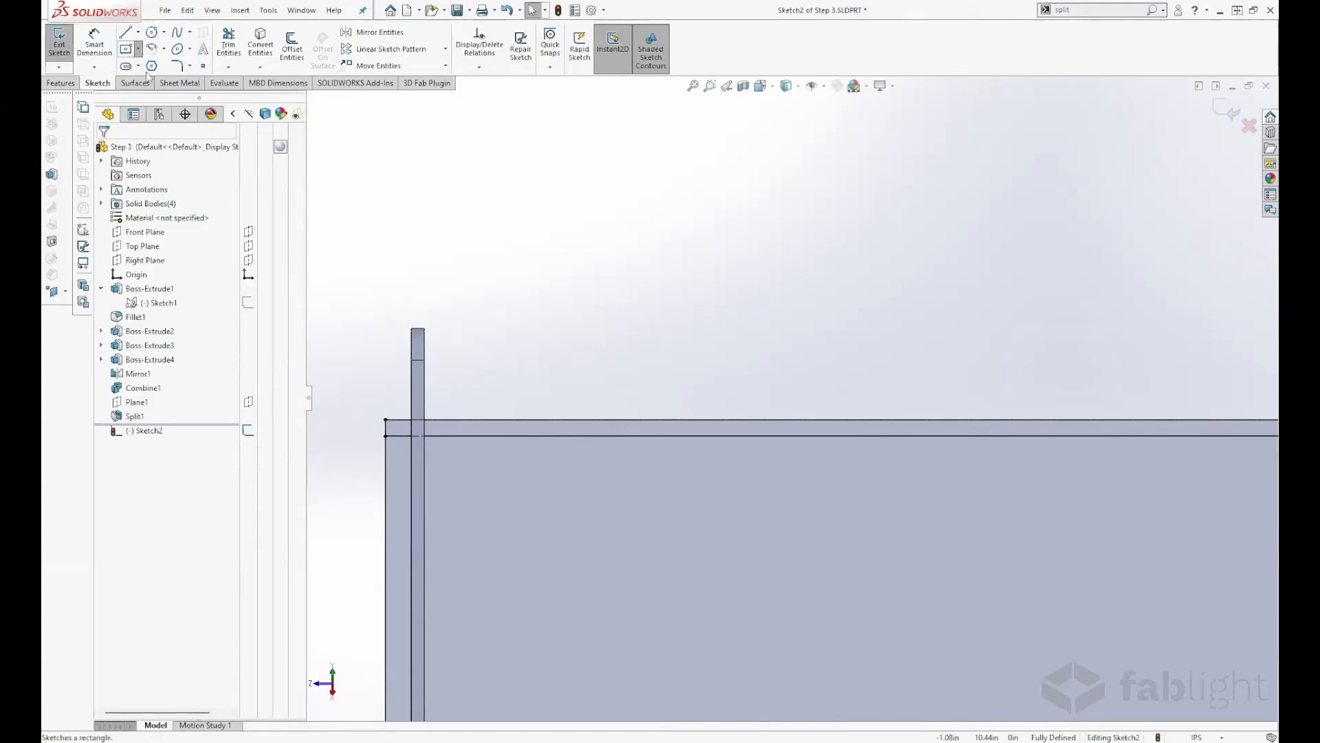
Step: Sketch a corner rectangle about 2.66 in long spanning the strip's height, just inside the left side frame
{"action": "left_click", "coordinate": [127, 48]}
{"action": "left_click", "coordinate": [495, 419]}
{"action": "left_click", "coordinate": [763, 435]}
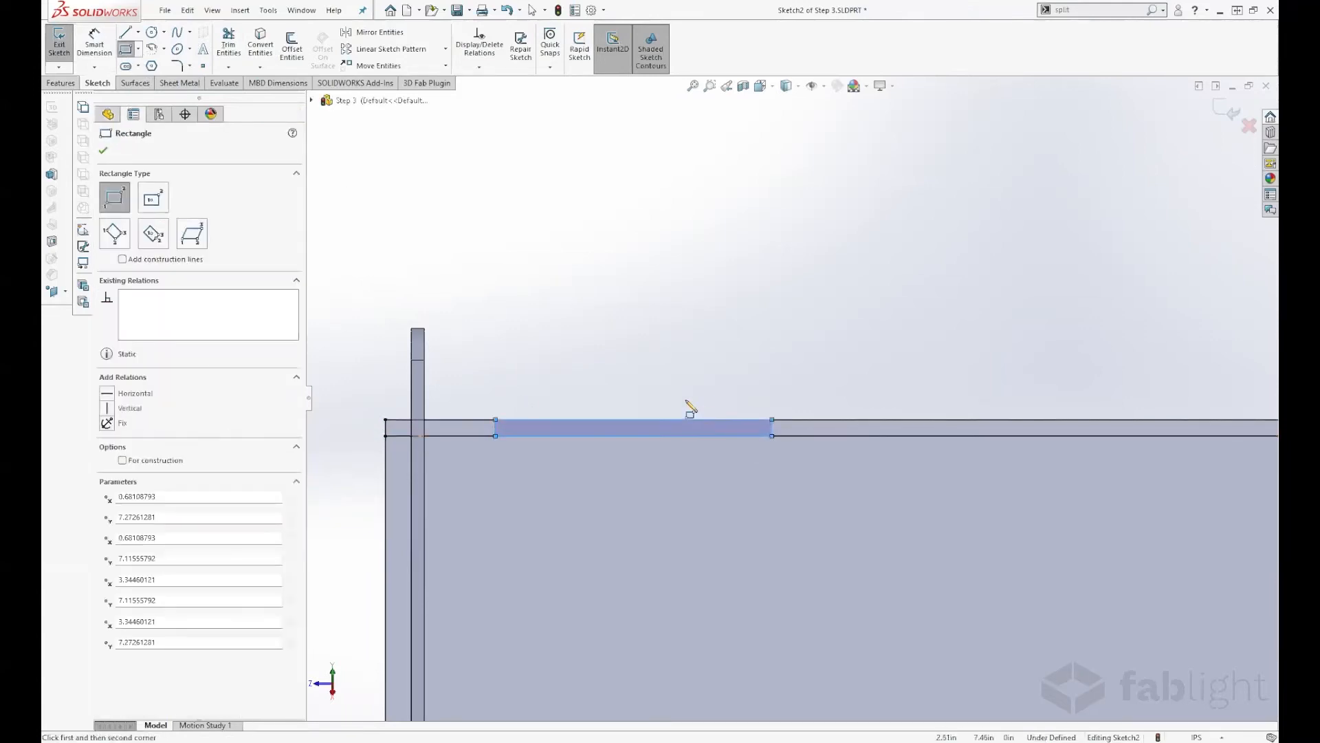
{"action": "key", "text": "Escape"}
Step: Dimension the rectangle's near short edge 0.5 in from the inner edge of the left side frame
{"action": "left_click", "coordinate": [94, 39]}
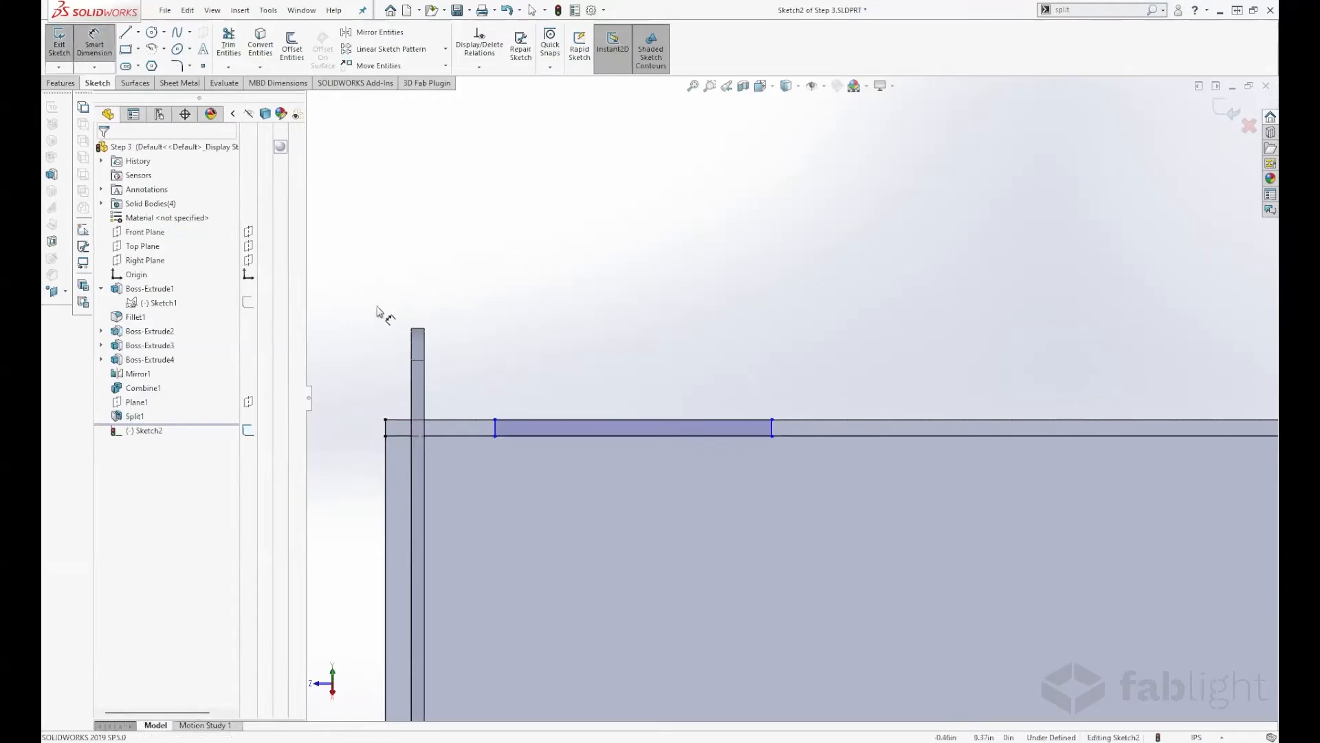
{"action": "left_click", "coordinate": [424, 375]}
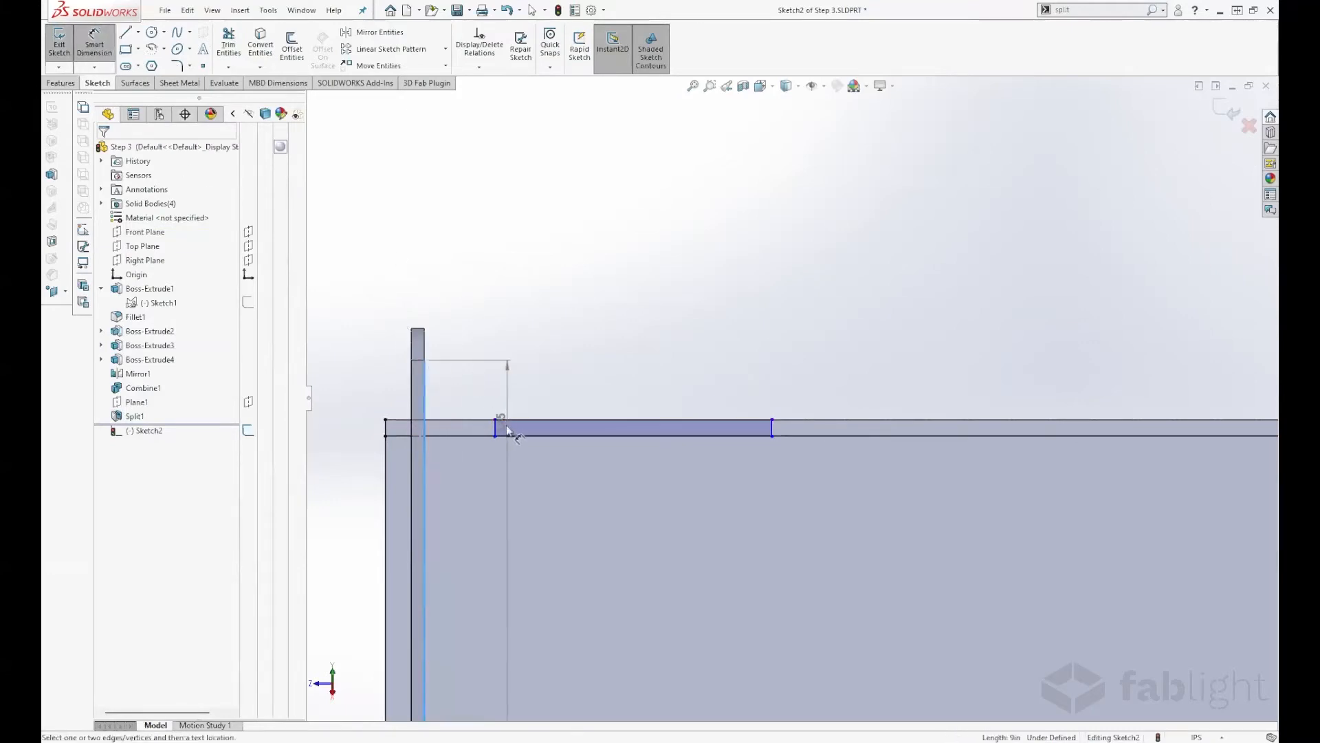
{"action": "left_click", "coordinate": [495, 432]}
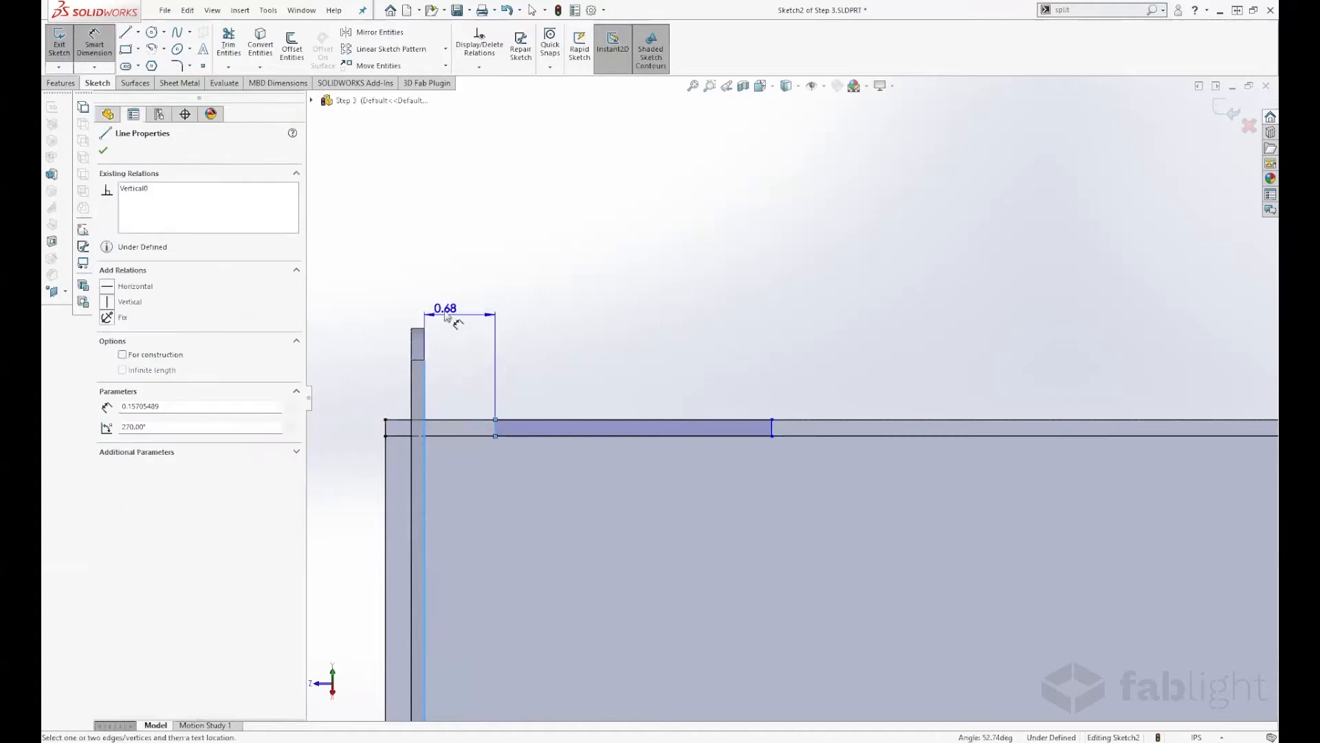
{"action": "left_click", "coordinate": [465, 322]}
{"action": "type", "text": "0.5"}
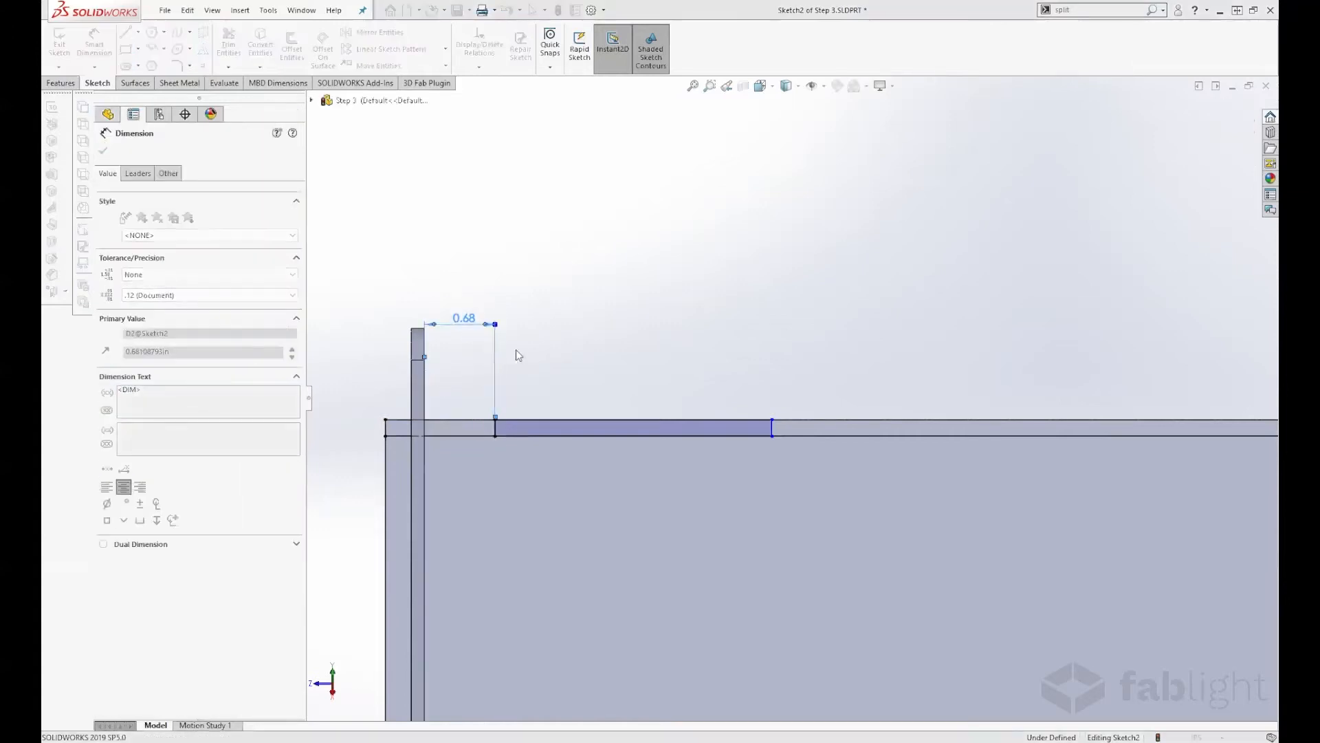
{"action": "key", "text": "Return"}
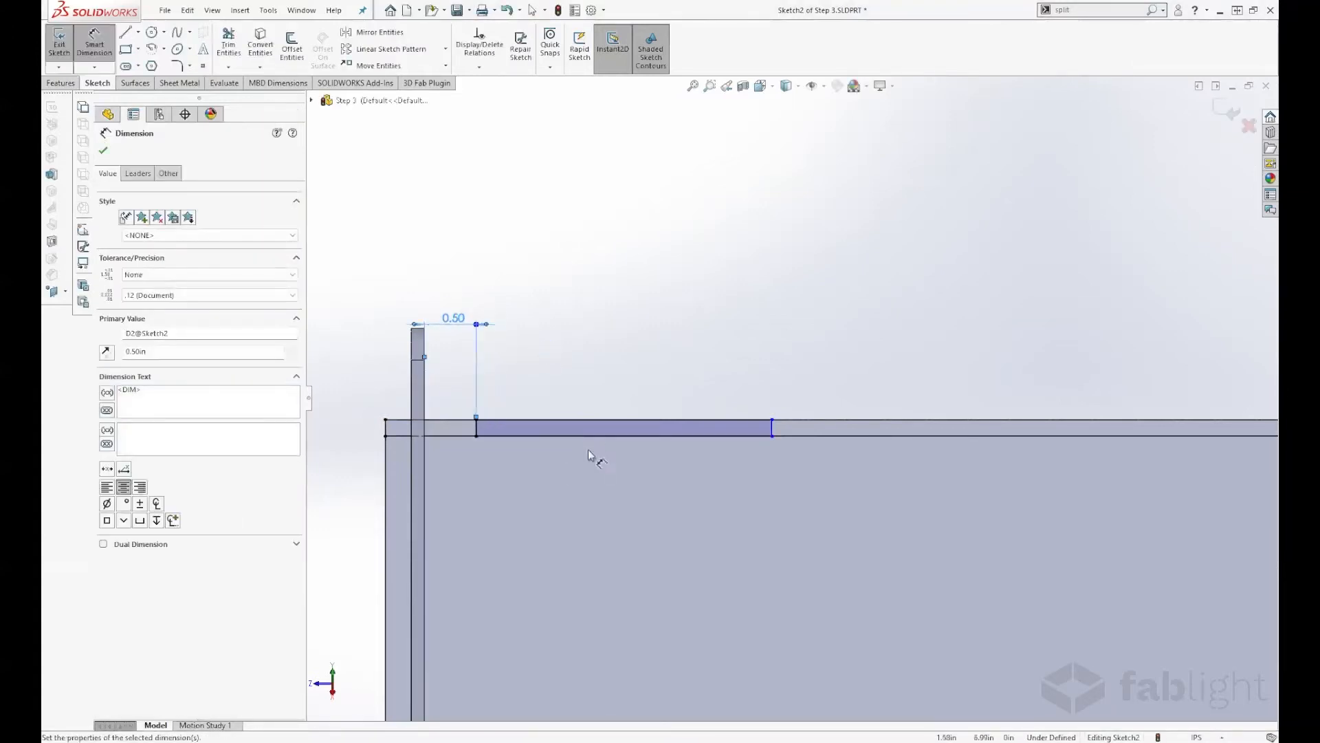
Step: Dimension the rectangle's long edge and set its length to 2 in
{"action": "left_click", "coordinate": [589, 434]}
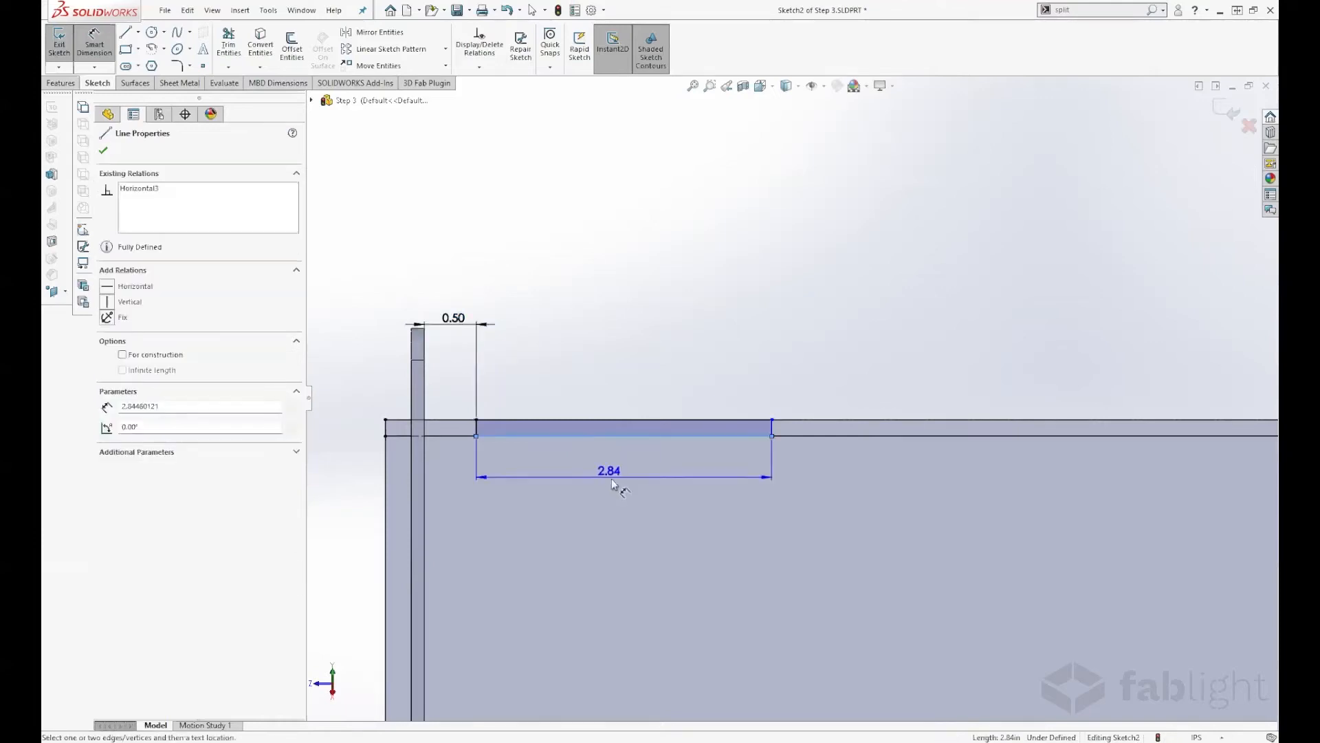
{"action": "left_click", "coordinate": [616, 473]}
{"action": "type", "text": "2.84460121in"}
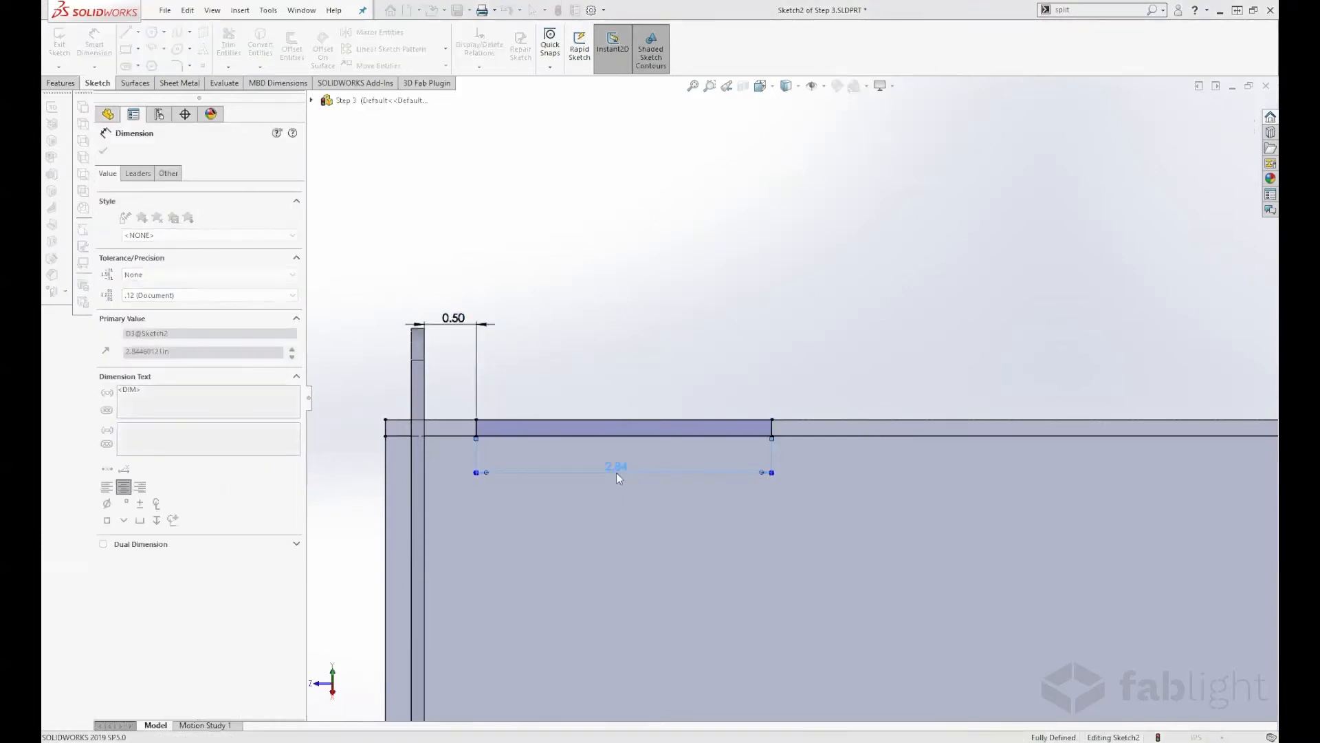
{"action": "key", "text": "Return"}
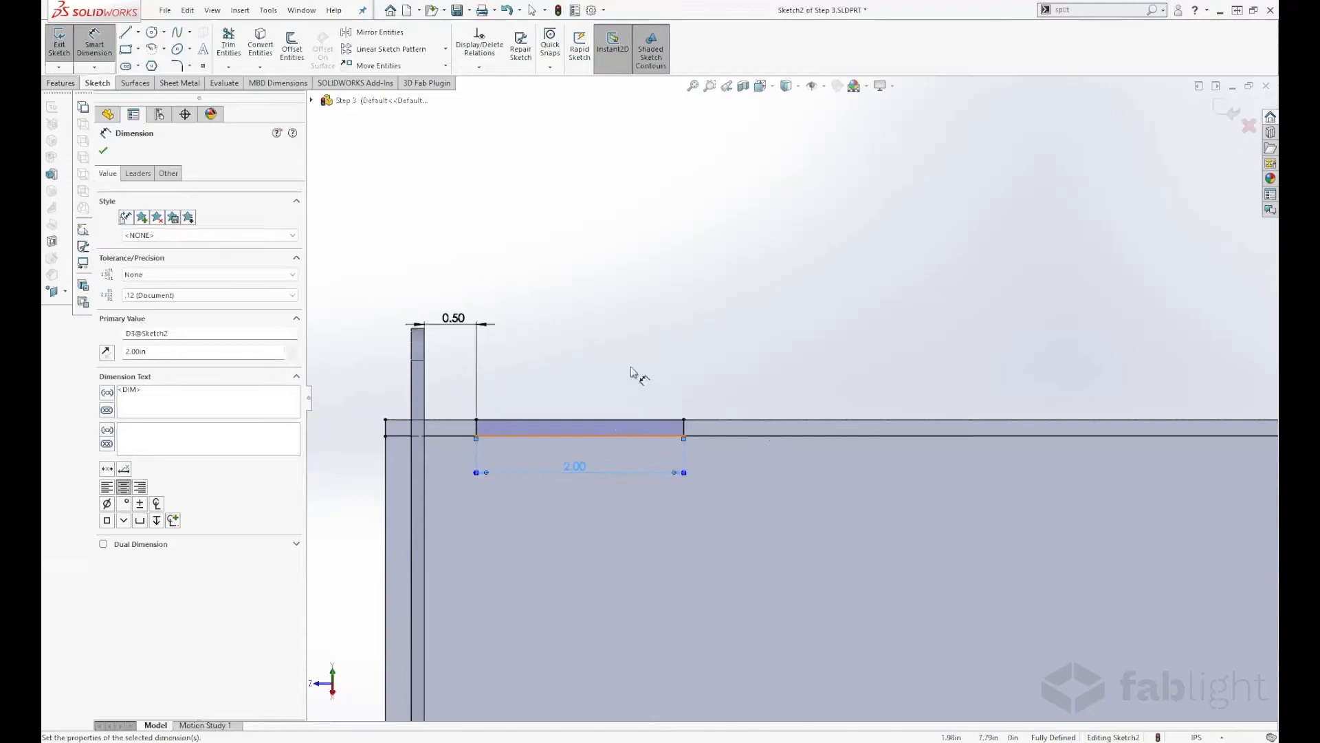
{"action": "key", "text": "Escape"}
Step: Pattern the rectangle linearly along the X-axis with 3 instances spaced 4.5 in apart and exit the sketch
{"action": "scroll", "coordinate": [631, 368], "scroll_direction": "up", "scroll_amount": 8}
{"action": "scroll", "coordinate": [884, 402], "scroll_direction": "down", "scroll_amount": 2}
{"action": "scroll", "coordinate": [865, 429], "scroll_direction": "down", "scroll_amount": 3}
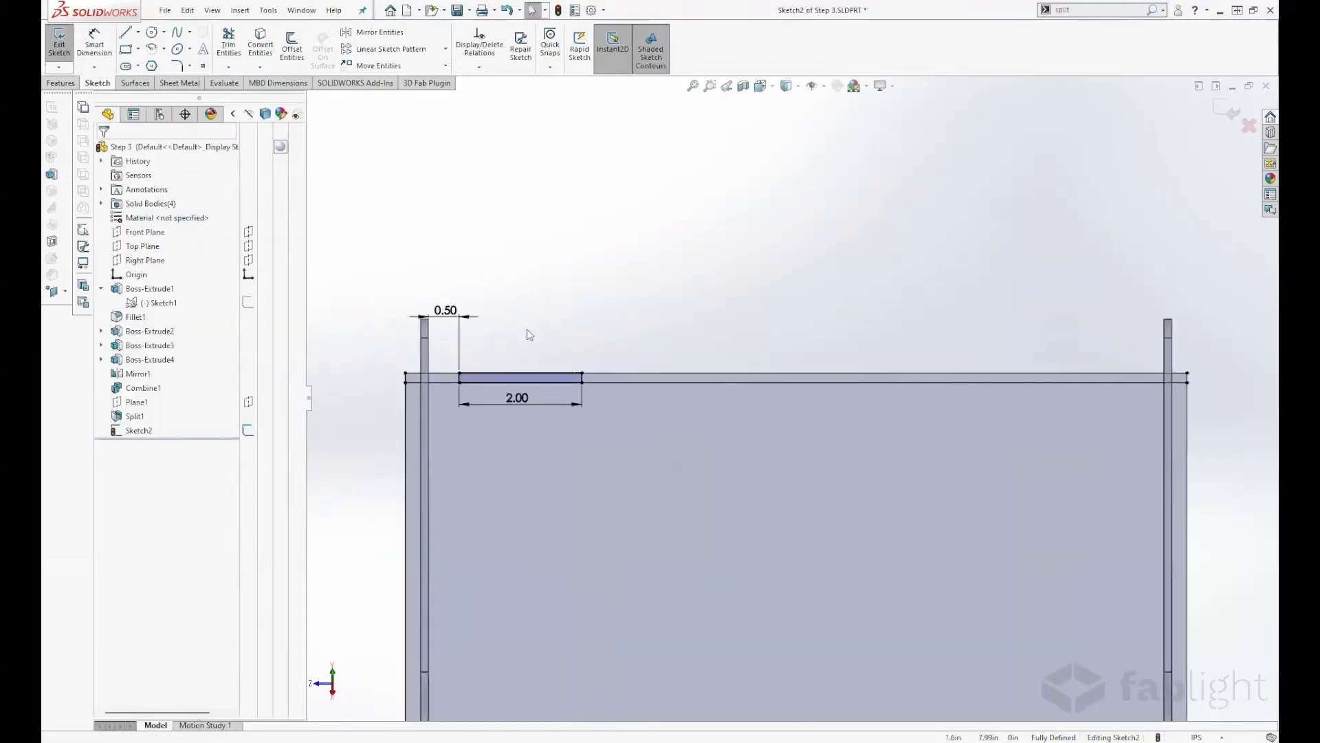
{"action": "left_click", "coordinate": [536, 378]}
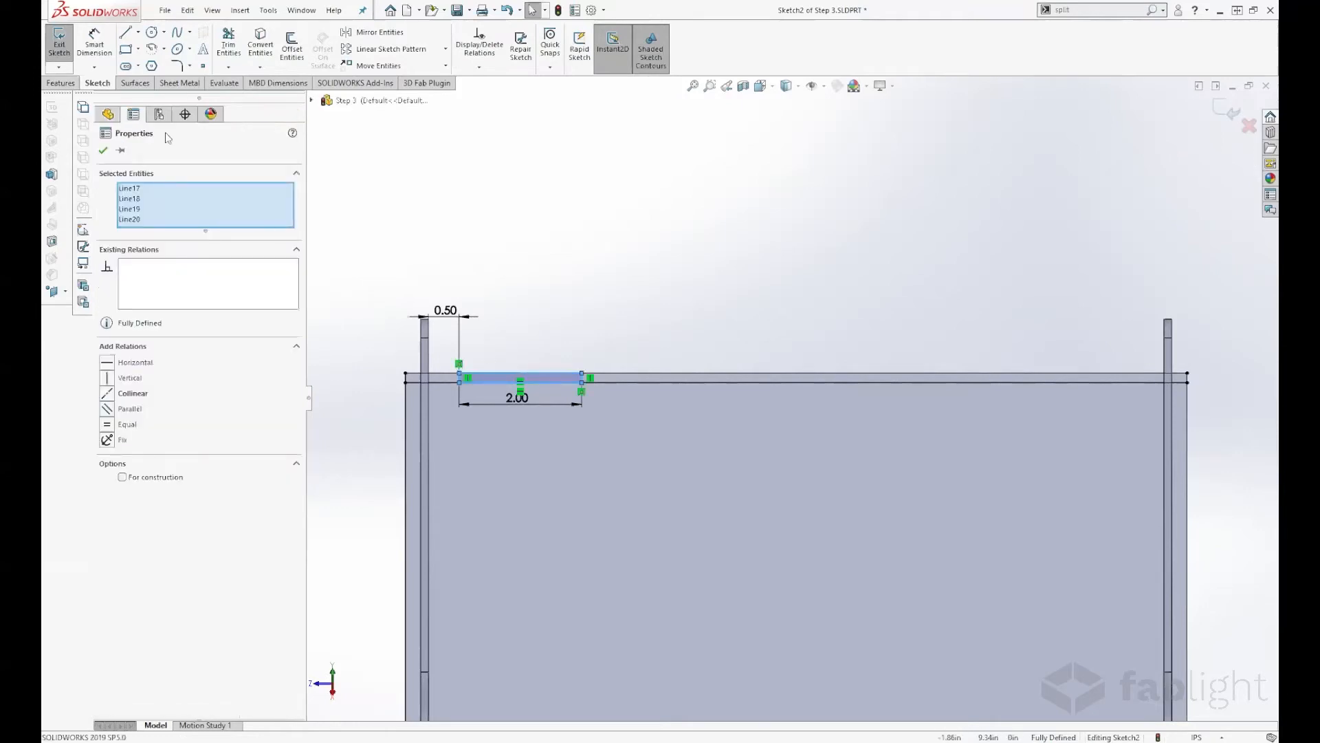
{"action": "left_click", "coordinate": [354, 49]}
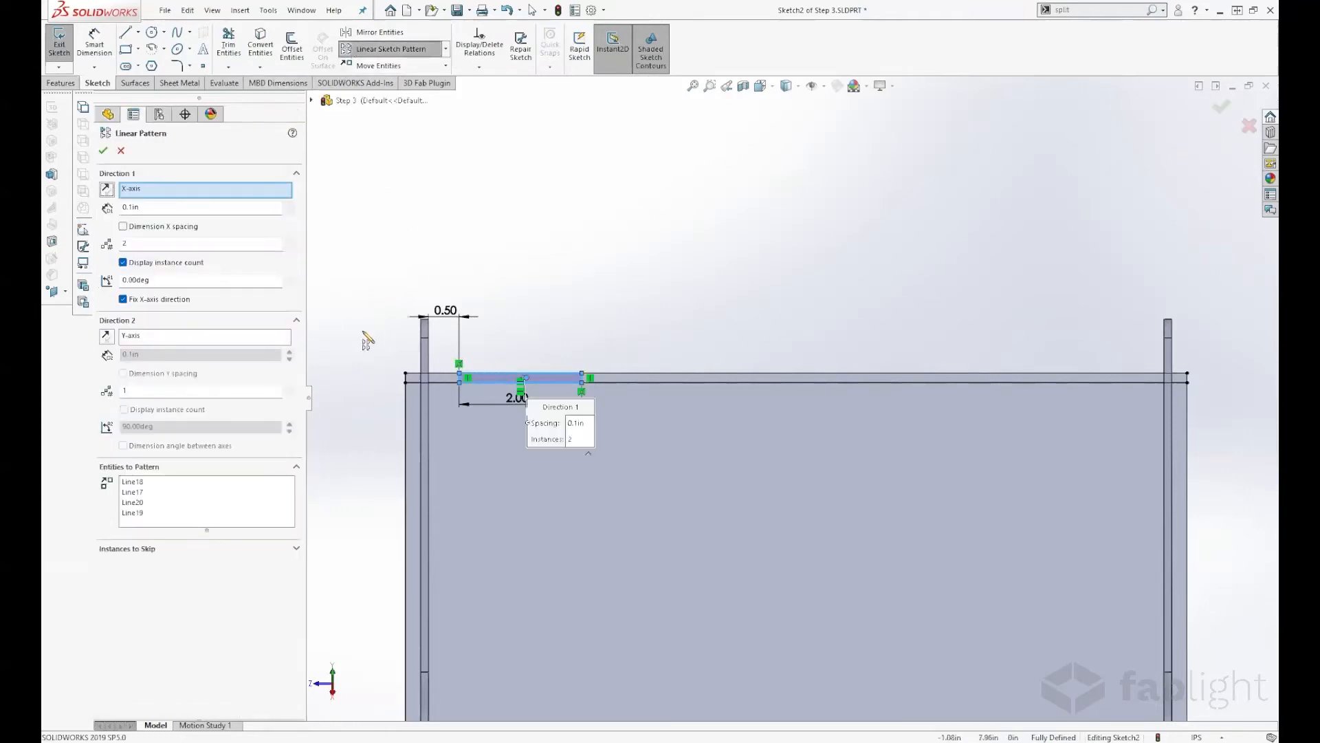
{"action": "double_click", "coordinate": [156, 245]}
{"action": "left_click_drag", "start_coordinate": [148, 208], "coordinate": [122, 207]}
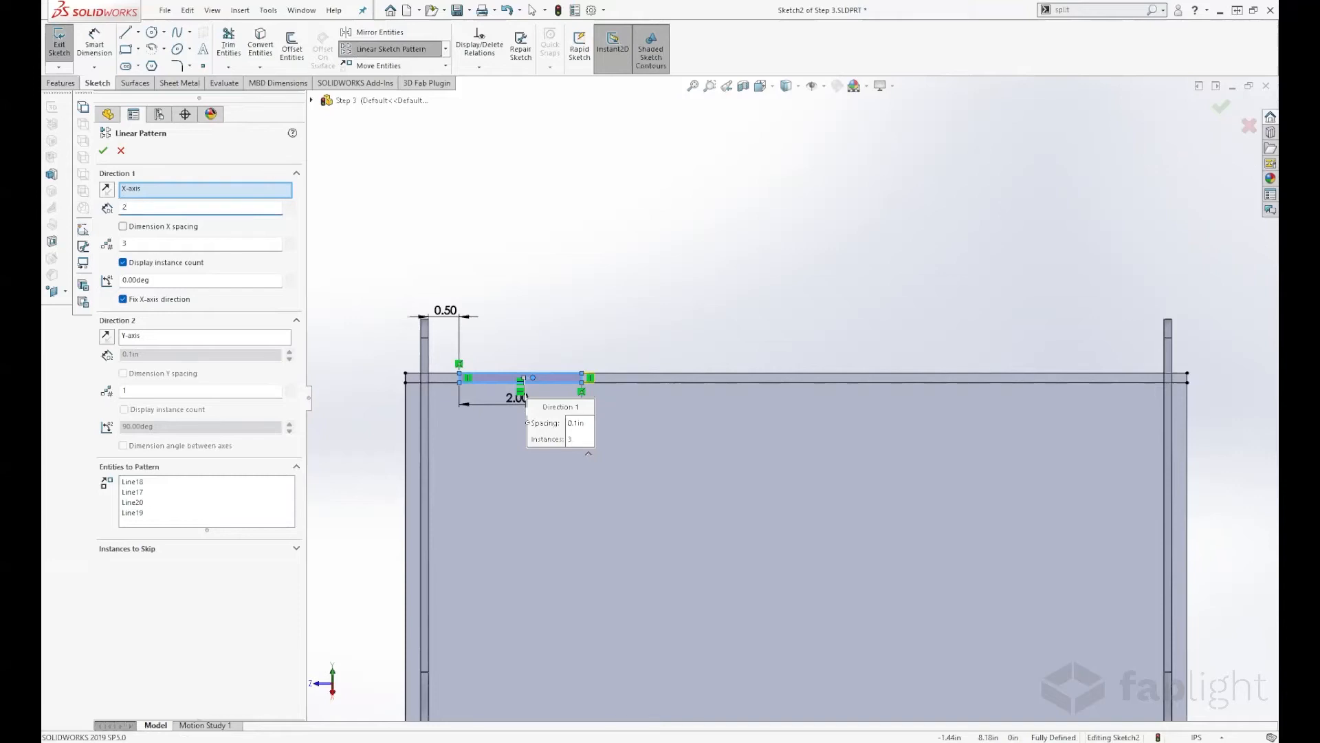
{"action": "key", "text": "Return"}
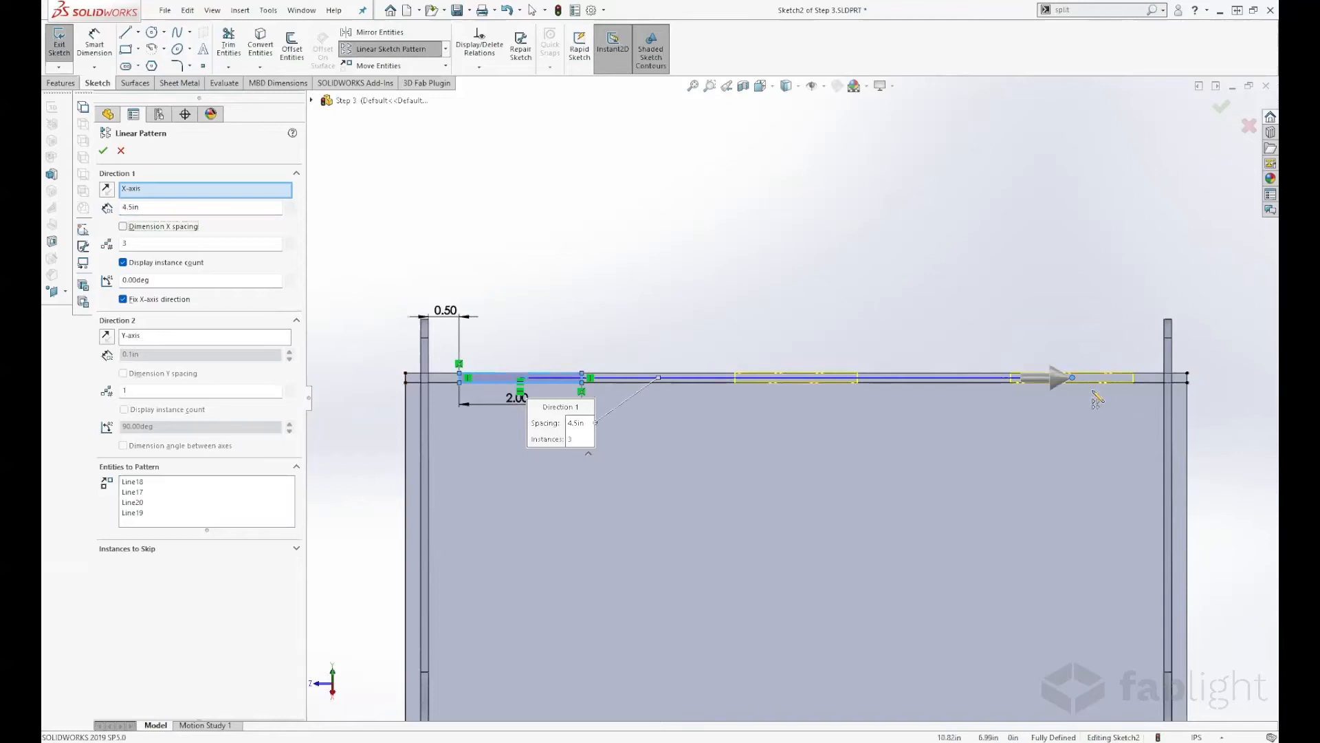
{"action": "left_click", "coordinate": [103, 151]}
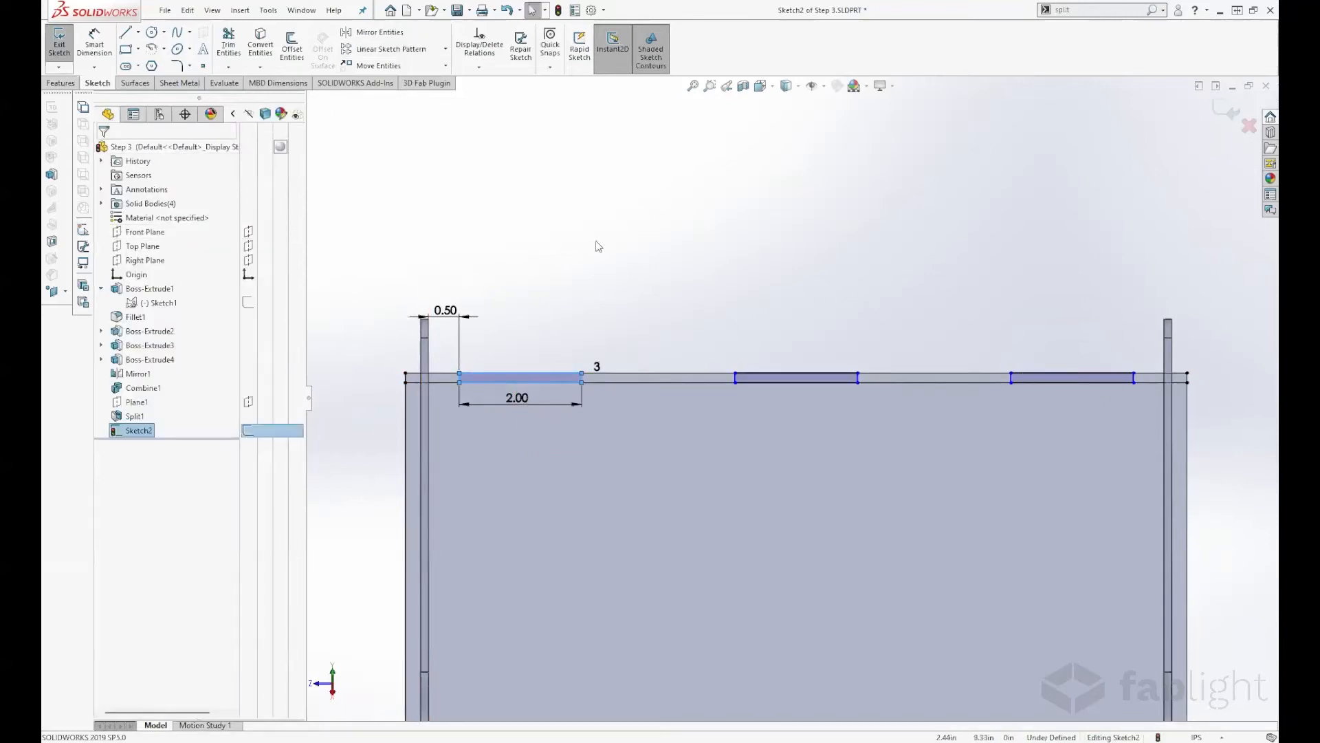
{"action": "scroll", "coordinate": [901, 293], "scroll_direction": "up", "scroll_amount": 5}
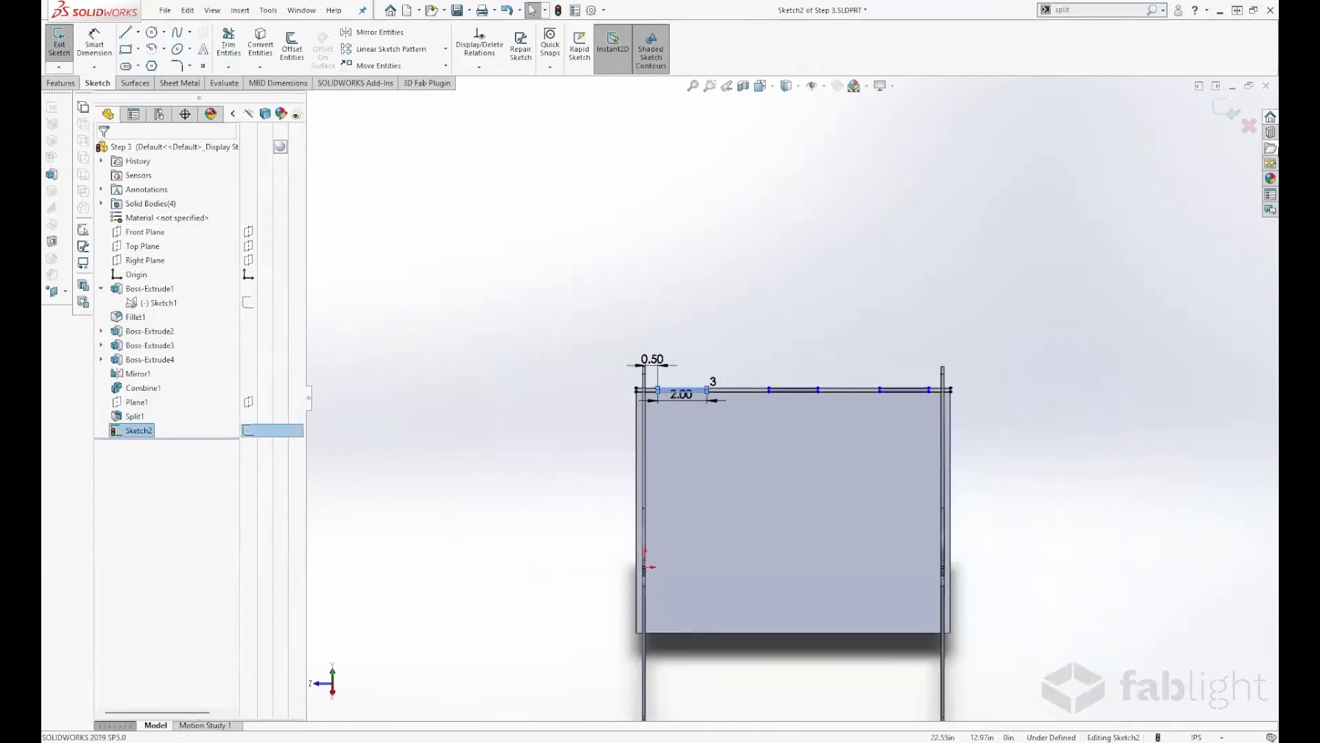
{"action": "left_click", "coordinate": [1224, 112]}
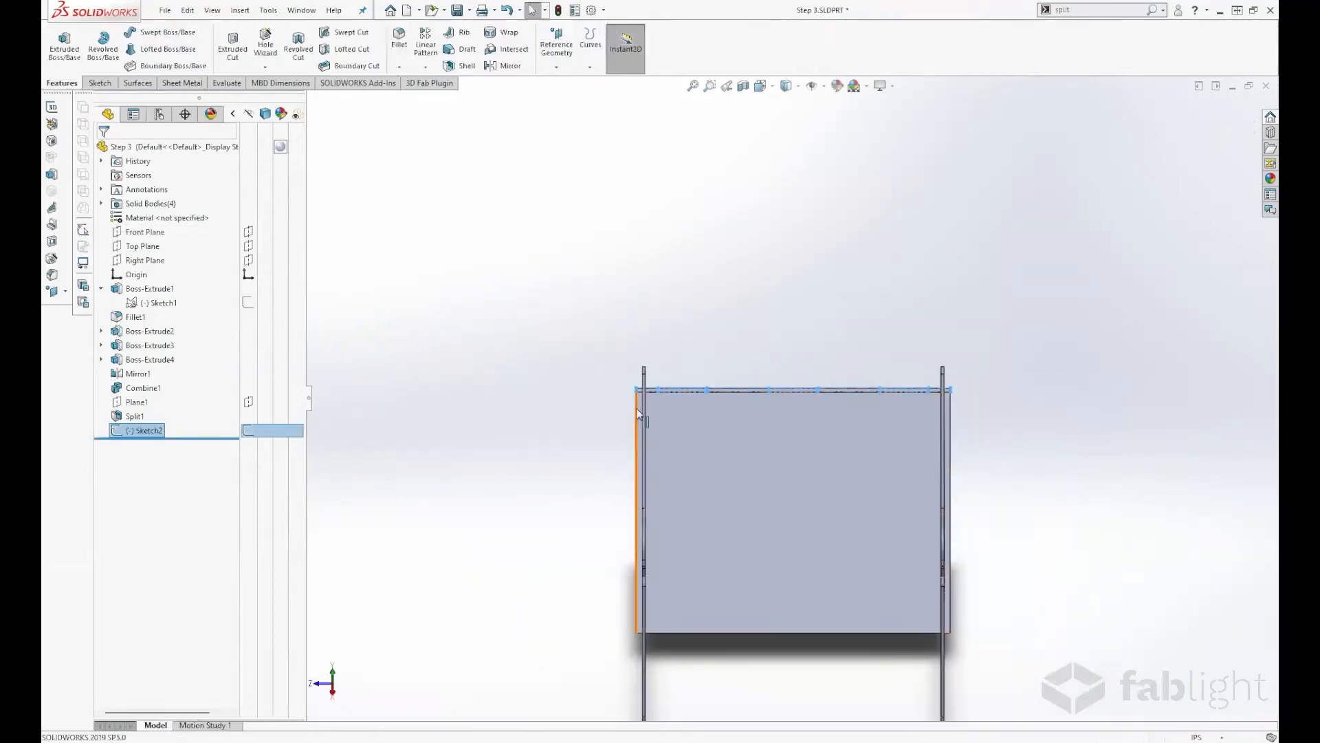
Step: Cut-extrude the patterned rectangle sketch Through All with the feature scope set to all bodies
{"action": "left_click", "coordinate": [502, 393]}
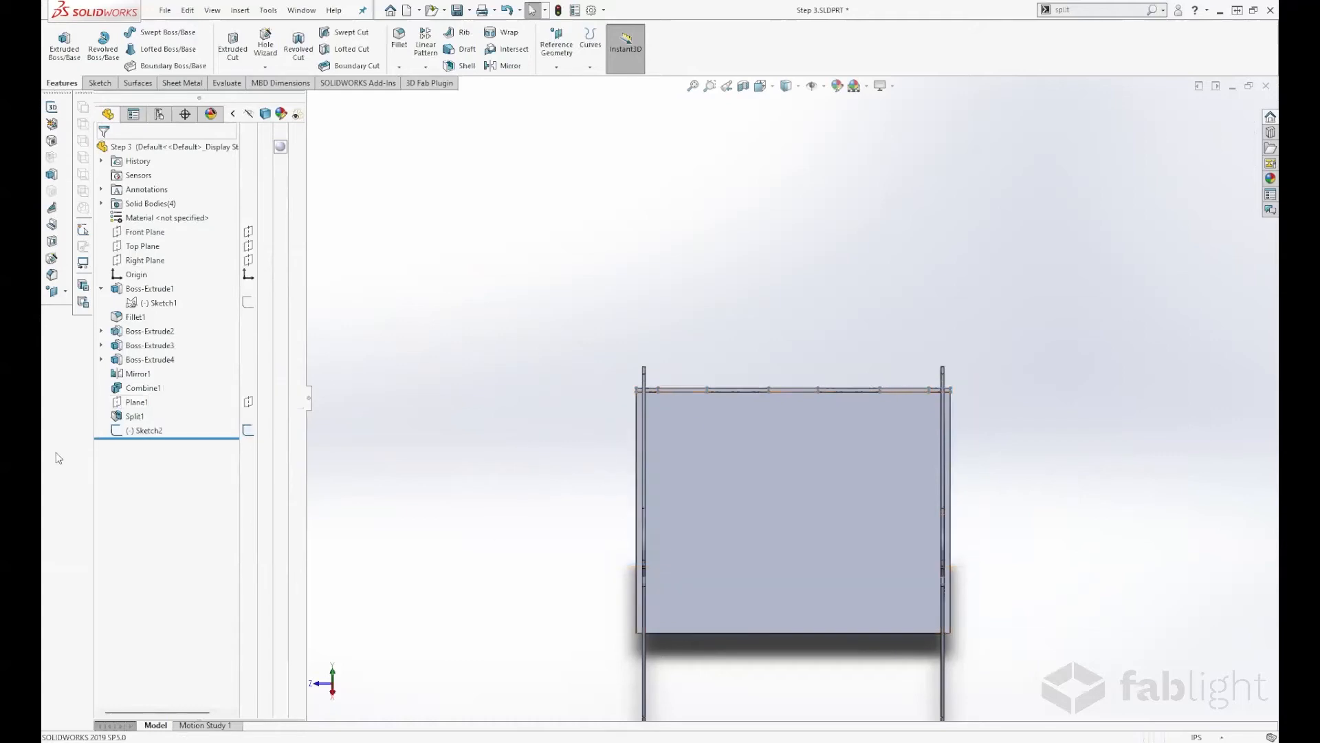
{"action": "left_click", "coordinate": [144, 430]}
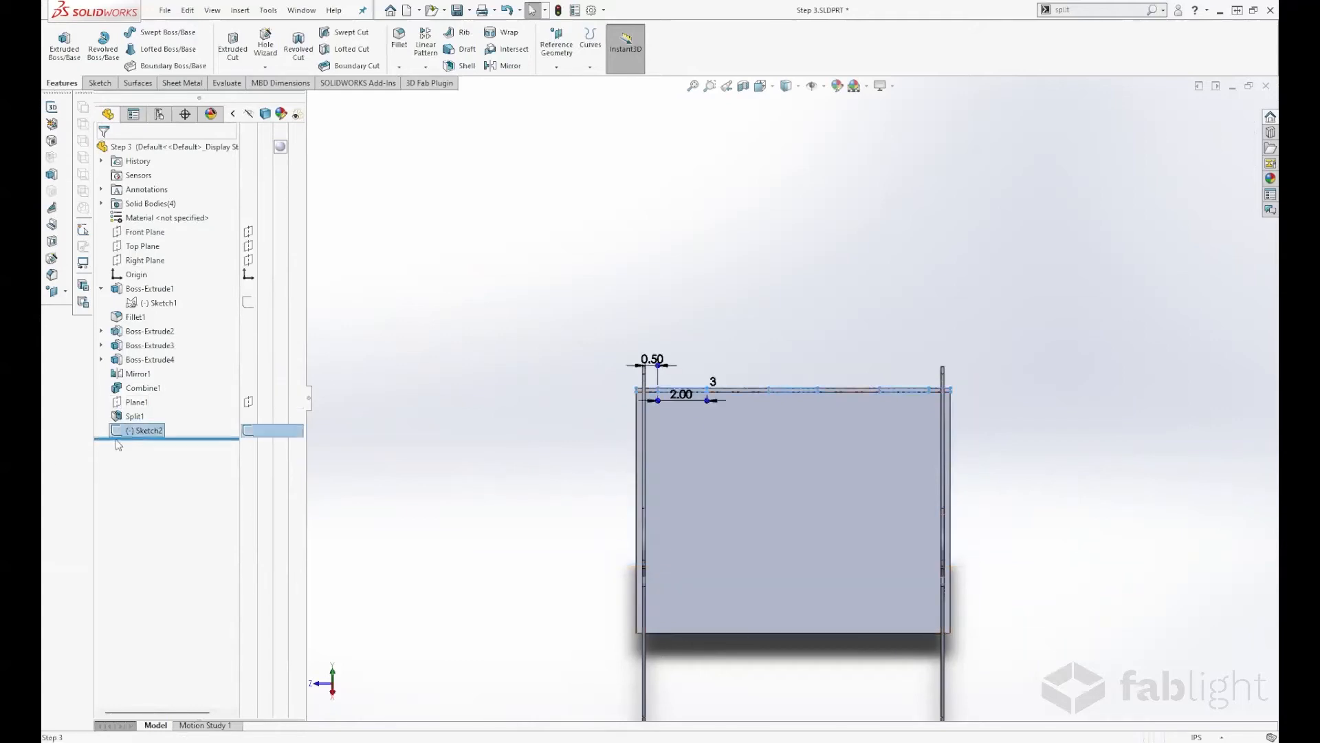
{"action": "left_click", "coordinate": [232, 50]}
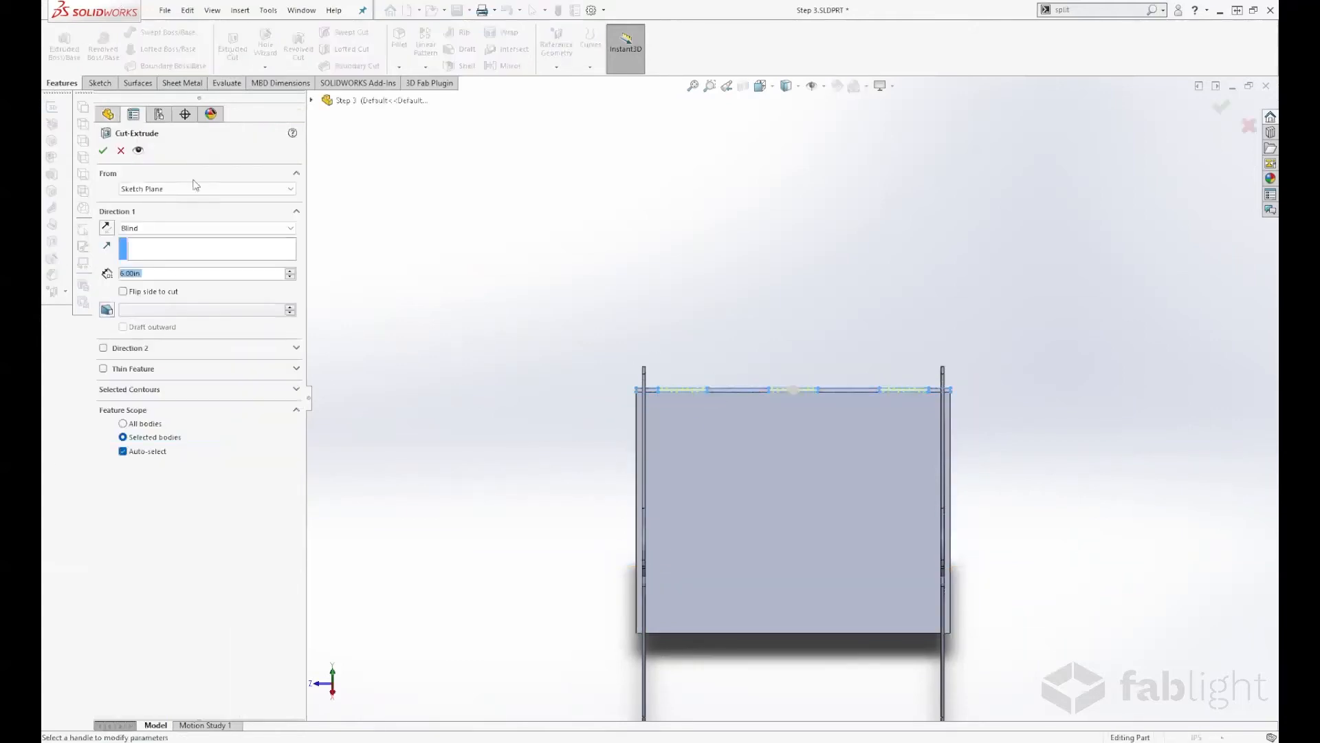
{"action": "left_click", "coordinate": [156, 233]}
{"action": "left_click", "coordinate": [149, 254]}
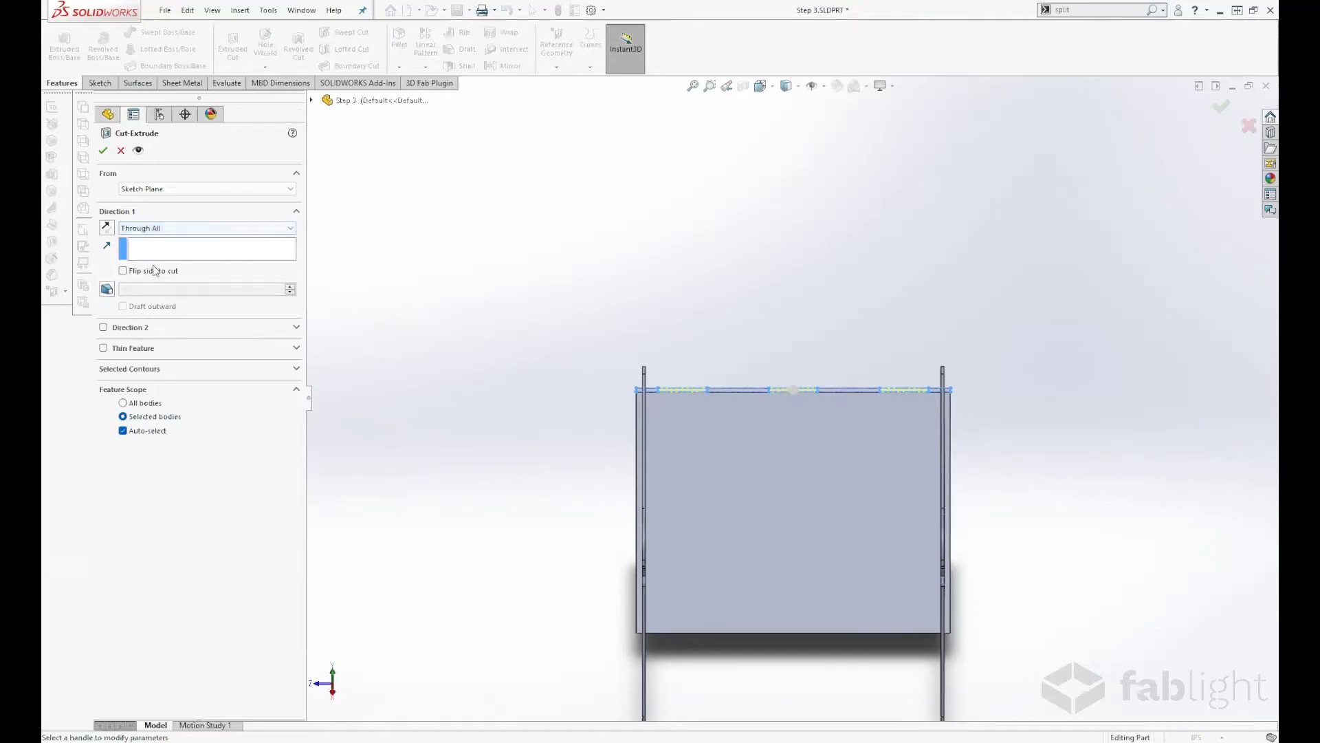
{"action": "left_click", "coordinate": [124, 431]}
{"action": "left_click", "coordinate": [124, 432]}
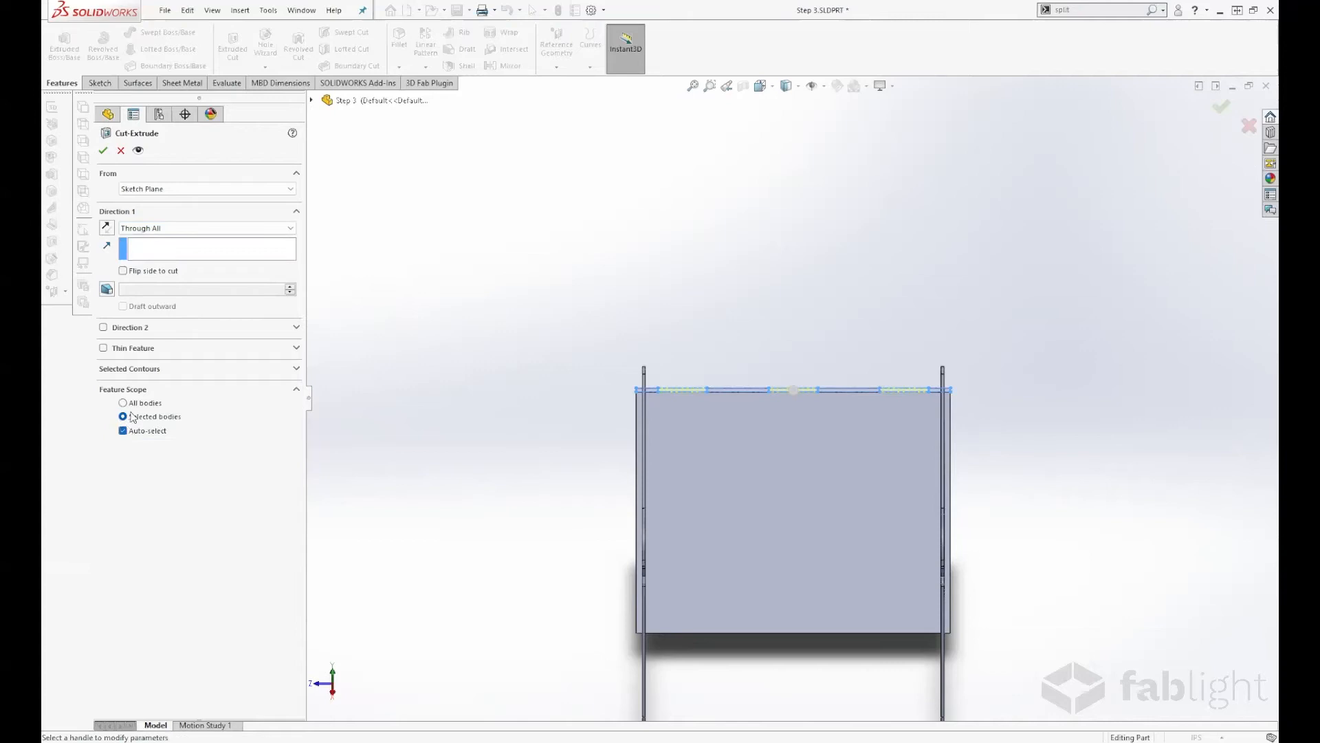
{"action": "left_click", "coordinate": [133, 404]}
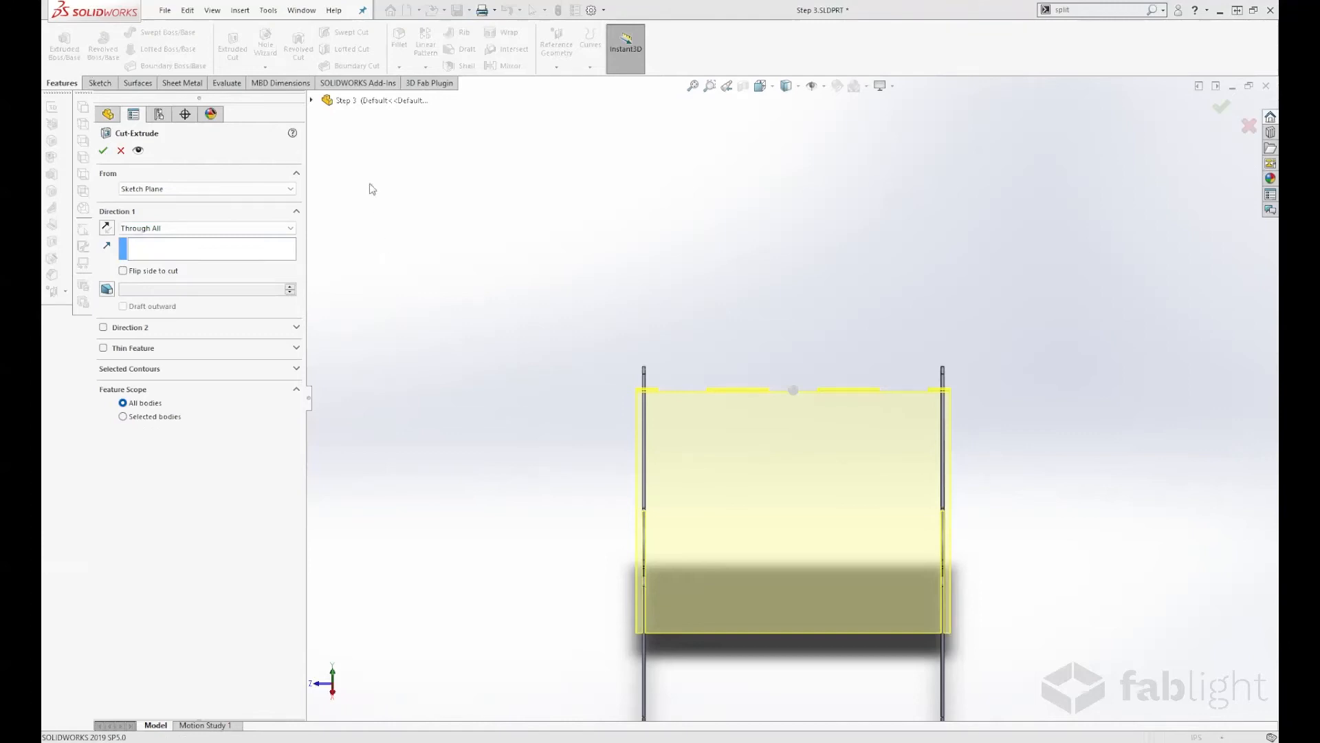
{"action": "key", "text": "Return"}
Step: Start a Combine with the Add operation, choosing the main plate and the first two tab bodies along its upper edge
{"action": "left_click", "coordinate": [1102, 12]}
{"action": "type", "text": "combine"}
{"action": "key", "text": "Return"}
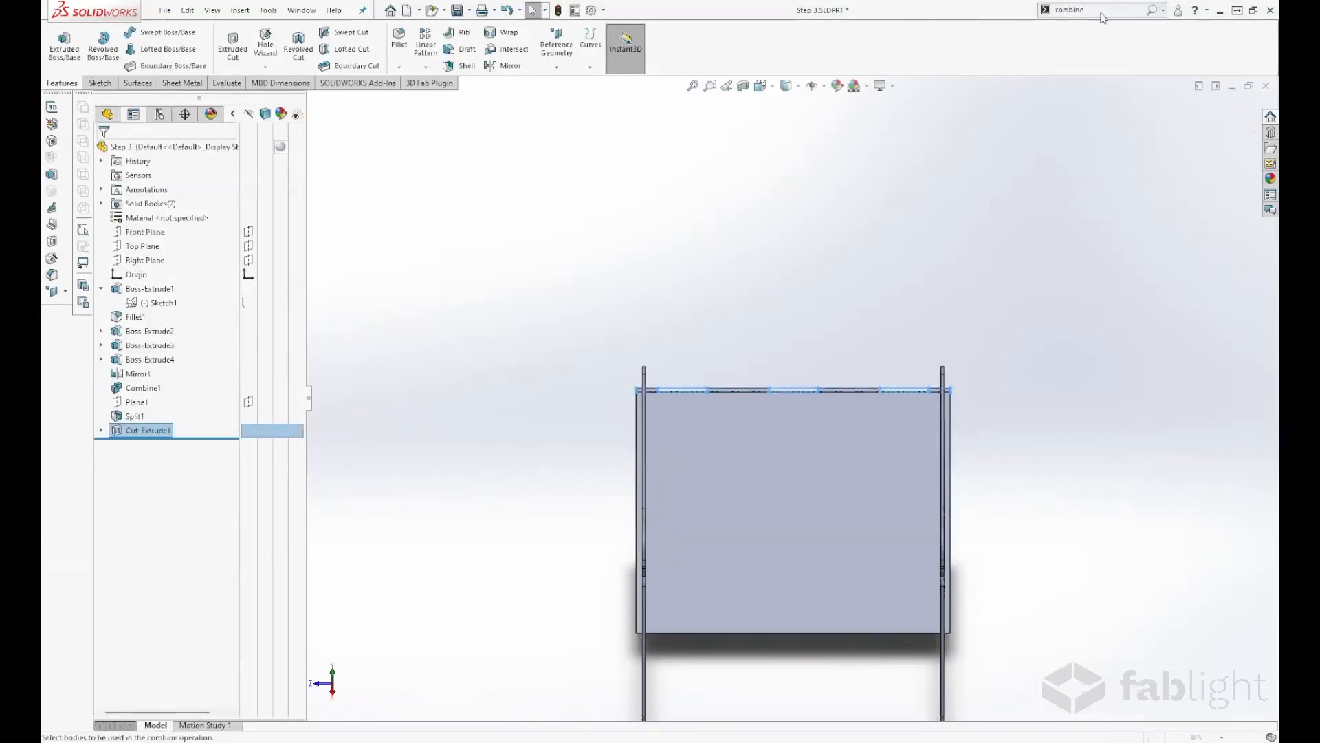
{"action": "left_click", "coordinate": [722, 448]}
{"action": "scroll", "coordinate": [722, 448], "scroll_direction": "down", "scroll_amount": 5}
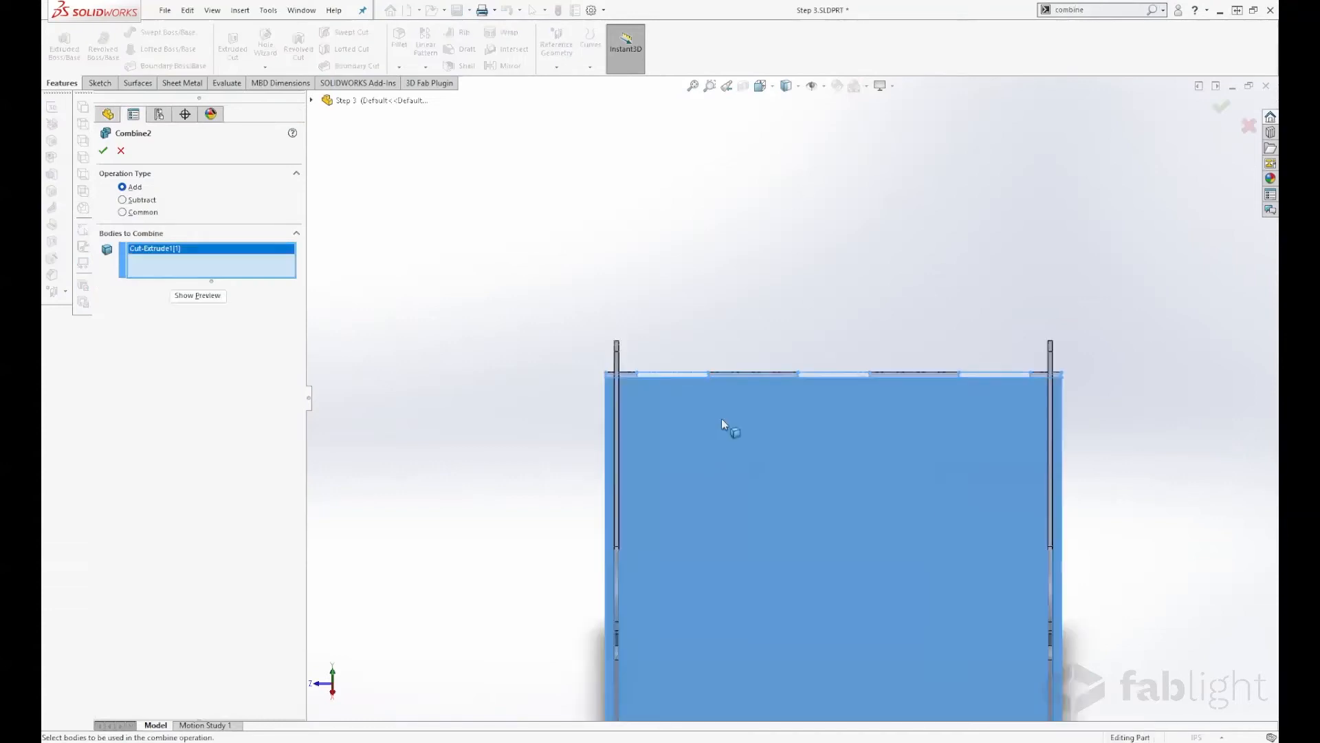
{"action": "left_click", "coordinate": [544, 329]}
{"action": "left_click", "coordinate": [748, 329]}
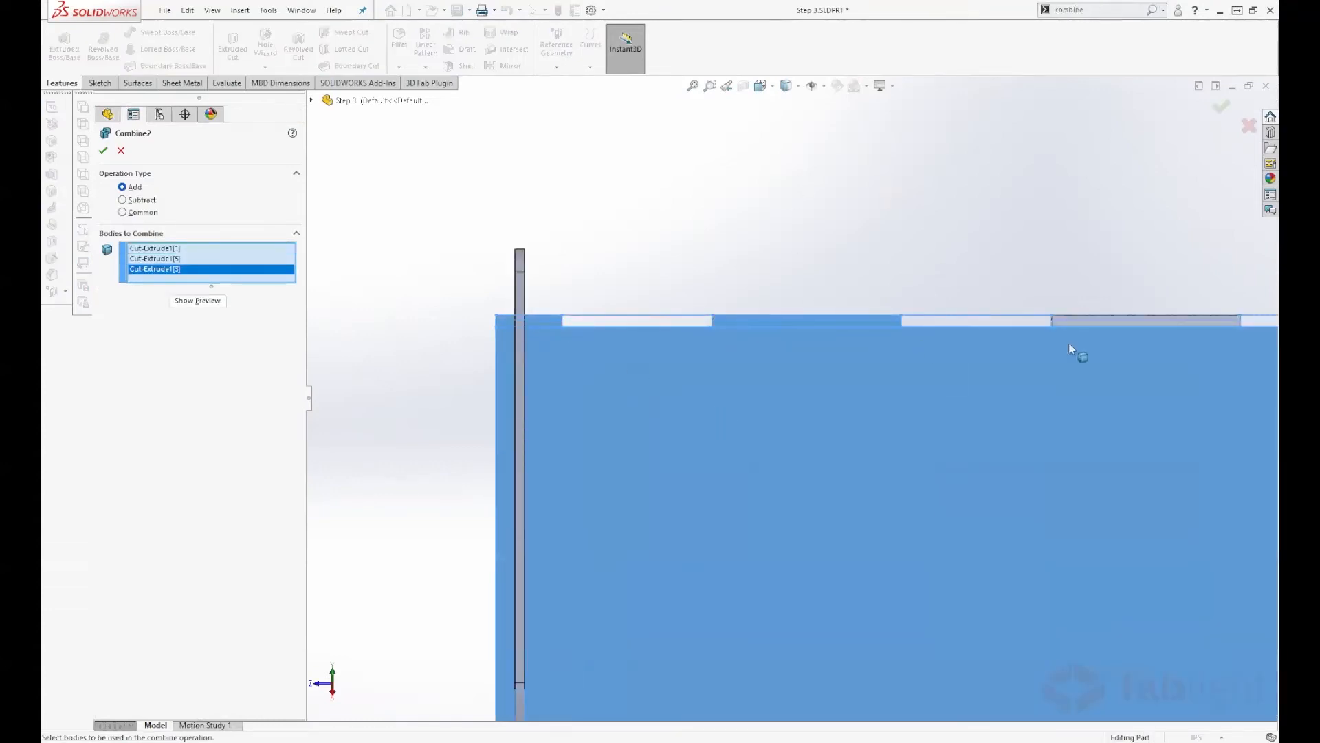
Step: Include the remaining two tab bodies along the upper edge and complete the combine
{"action": "scroll", "coordinate": [1070, 343], "scroll_direction": "up", "scroll_amount": 2}
{"action": "left_click", "coordinate": [1115, 335]}
{"action": "scroll", "coordinate": [1141, 343], "scroll_direction": "up", "scroll_amount": 2}
{"action": "scroll", "coordinate": [1148, 350], "scroll_direction": "down", "scroll_amount": 4}
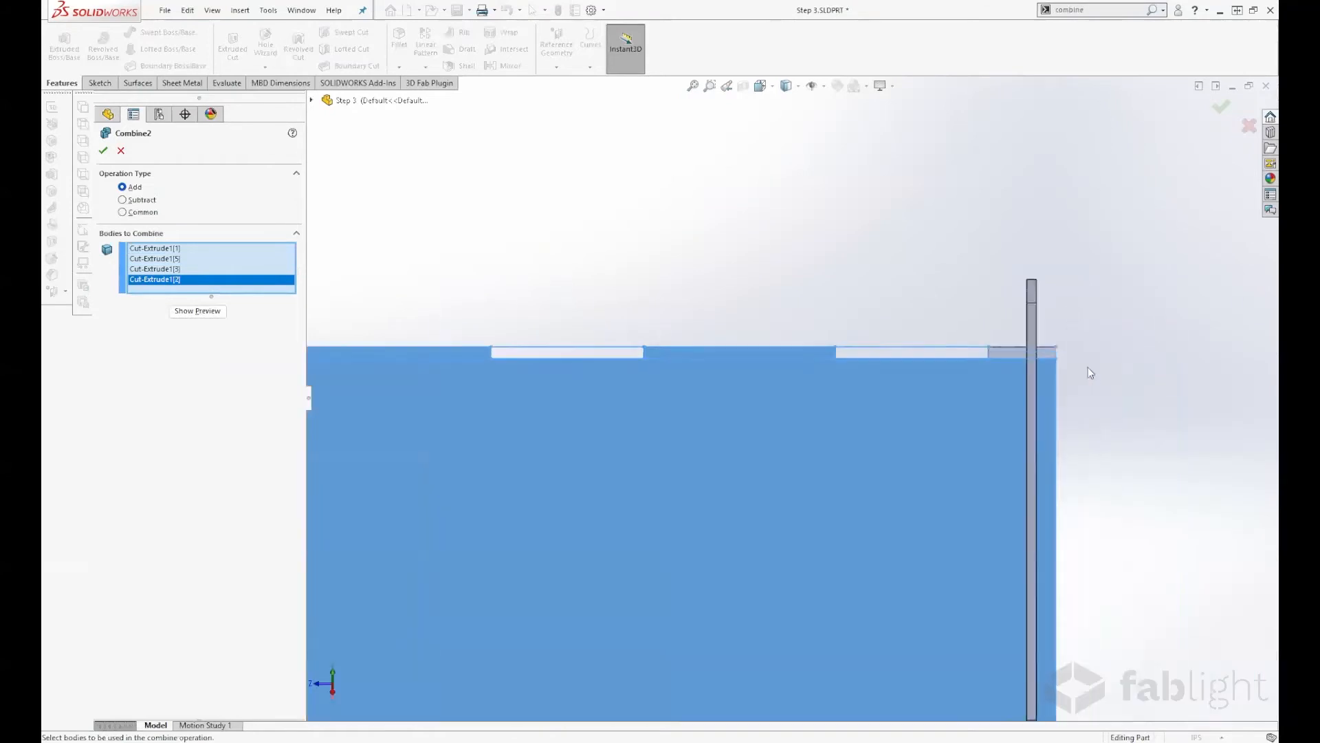
{"action": "left_click", "coordinate": [953, 352]}
{"action": "key", "text": "Return"}
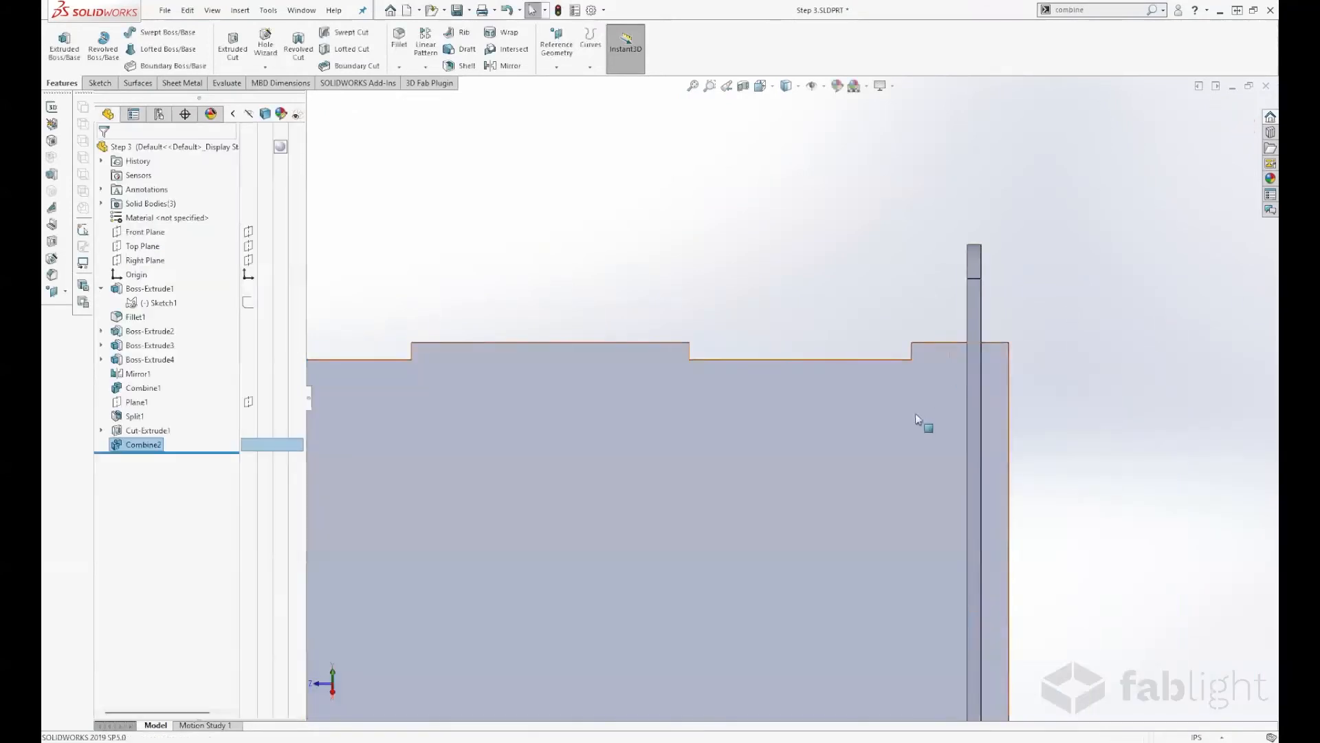
Step: Examine the plate's notched upper edge and the side frames from an angled view
{"action": "scroll", "coordinate": [915, 415], "scroll_direction": "up", "scroll_amount": 6}
{"action": "scroll", "coordinate": [798, 522], "scroll_direction": "up", "scroll_amount": 2}
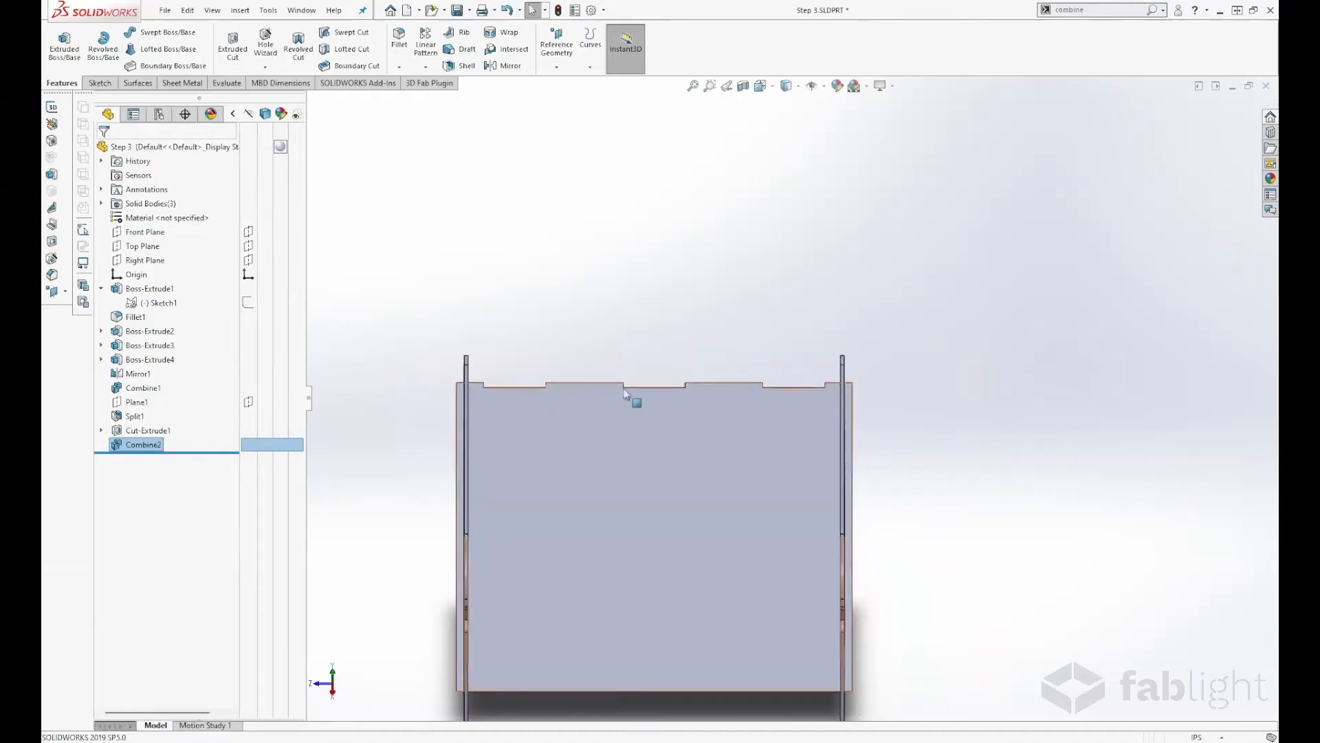
{"action": "middle_click_drag", "start_coordinate": [617, 547], "coordinate": [611, 498]}
{"action": "scroll", "coordinate": [628, 496], "scroll_direction": "up", "scroll_amount": 3}
{"action": "scroll", "coordinate": [703, 509], "scroll_direction": "down", "scroll_amount": 3}
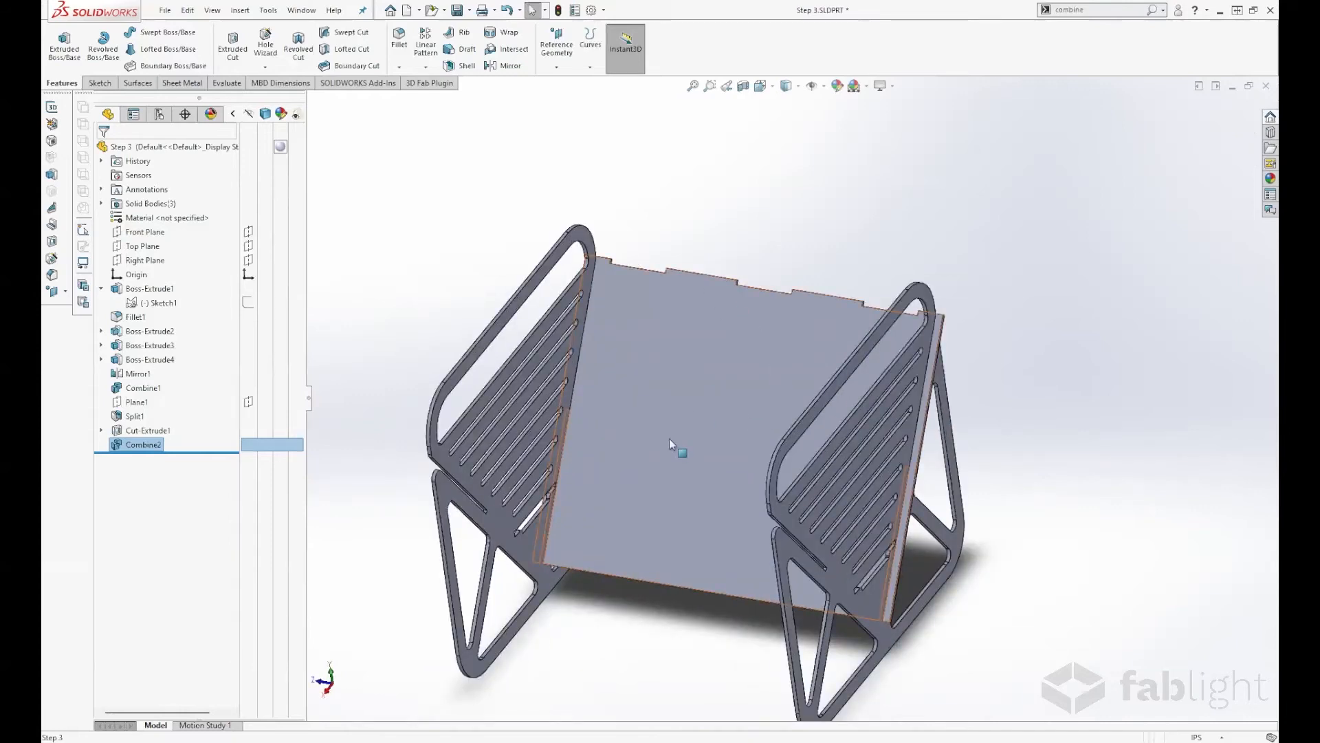
Step: Close the Step 3 part and open the Step 4 part
{"action": "left_click", "coordinate": [1248, 87]}
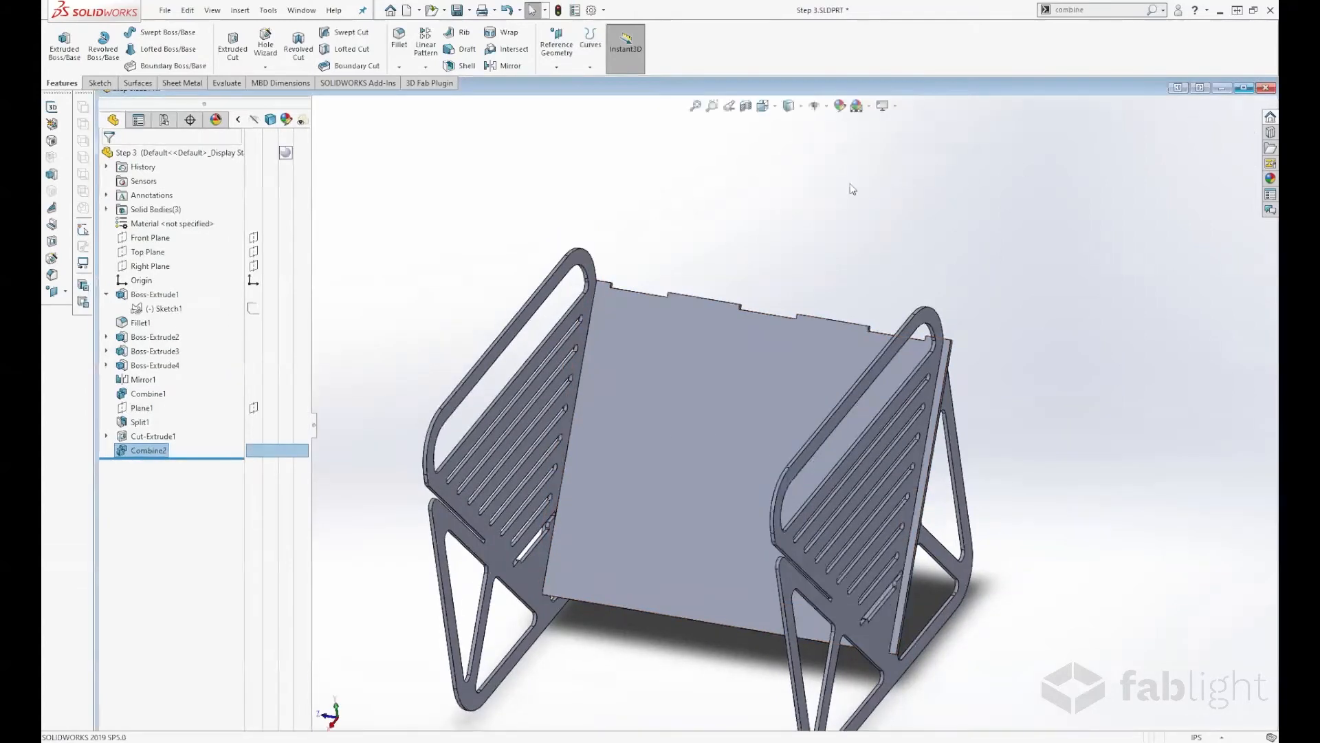
{"action": "left_click", "coordinate": [1265, 89]}
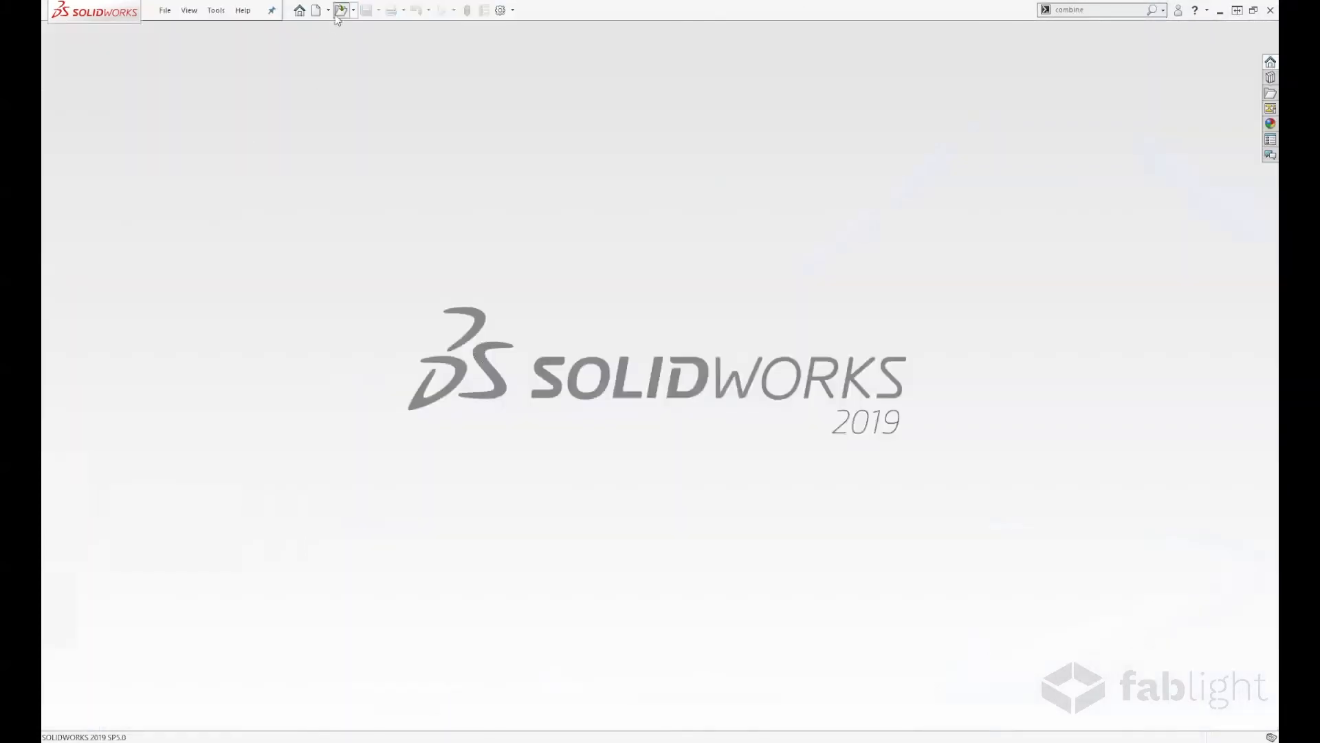
{"action": "left_click", "coordinate": [339, 10]}
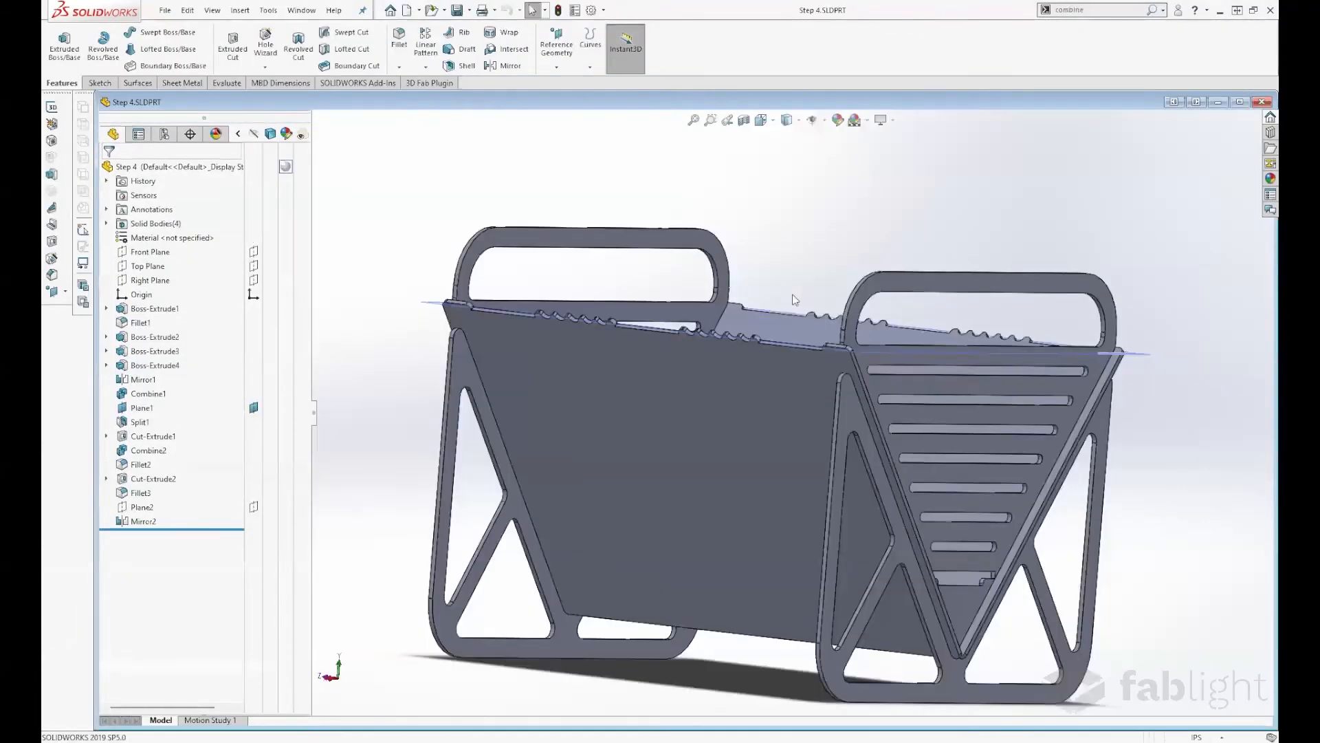
Step: Examine the rounded tabs and scalloped notches along the upper edges of both slanted plates from several angles
{"action": "scroll", "coordinate": [794, 300], "scroll_direction": "down", "scroll_amount": 5}
{"action": "middle_click_drag", "start_coordinate": [740, 326], "coordinate": [731, 362]}
{"action": "scroll", "coordinate": [731, 362], "scroll_direction": "up", "scroll_amount": 5}
{"action": "scroll", "coordinate": [731, 357], "scroll_direction": "down", "scroll_amount": 3}
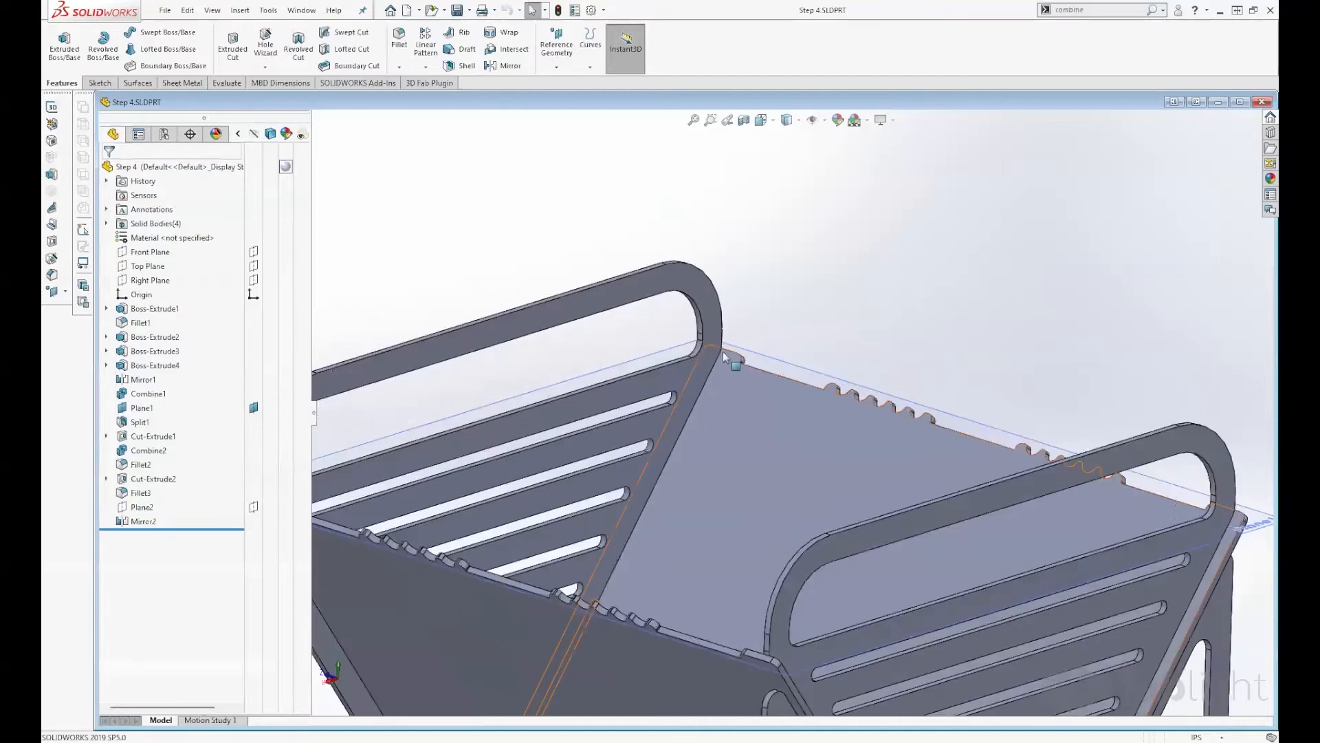
{"action": "scroll", "coordinate": [753, 371], "scroll_direction": "down", "scroll_amount": 2}
{"action": "scroll", "coordinate": [915, 438], "scroll_direction": "down", "scroll_amount": 2}
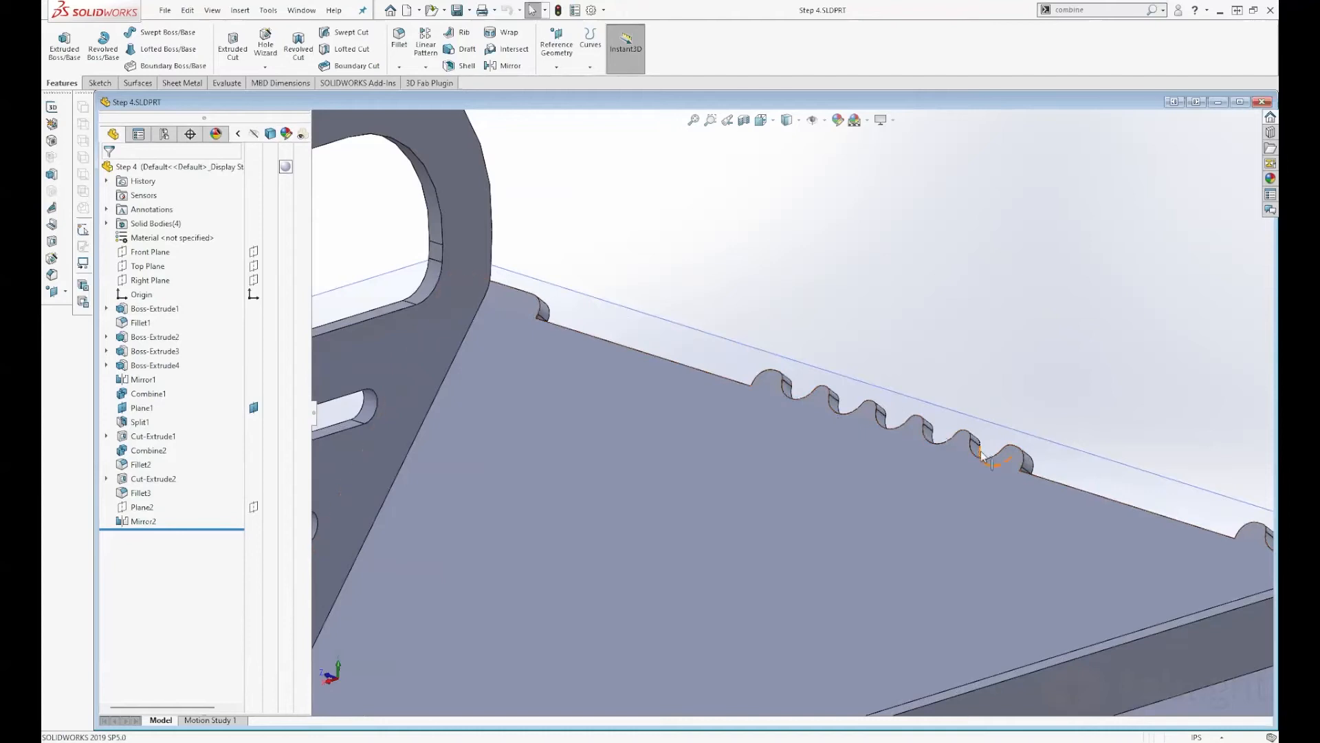
{"action": "scroll", "coordinate": [859, 413], "scroll_direction": "up", "scroll_amount": 5}
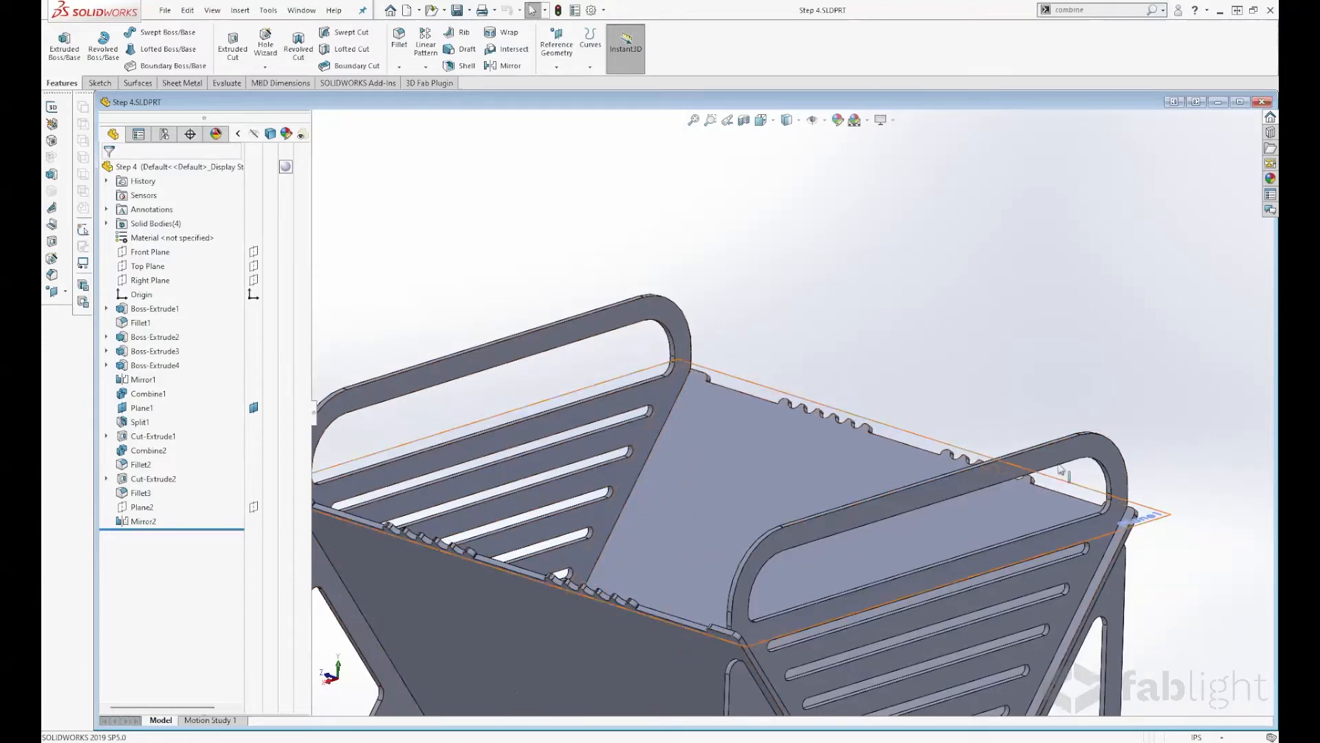
{"action": "scroll", "coordinate": [1088, 431], "scroll_direction": "up", "scroll_amount": 5}
{"action": "middle_click_drag", "start_coordinate": [930, 240], "coordinate": [773, 289]}
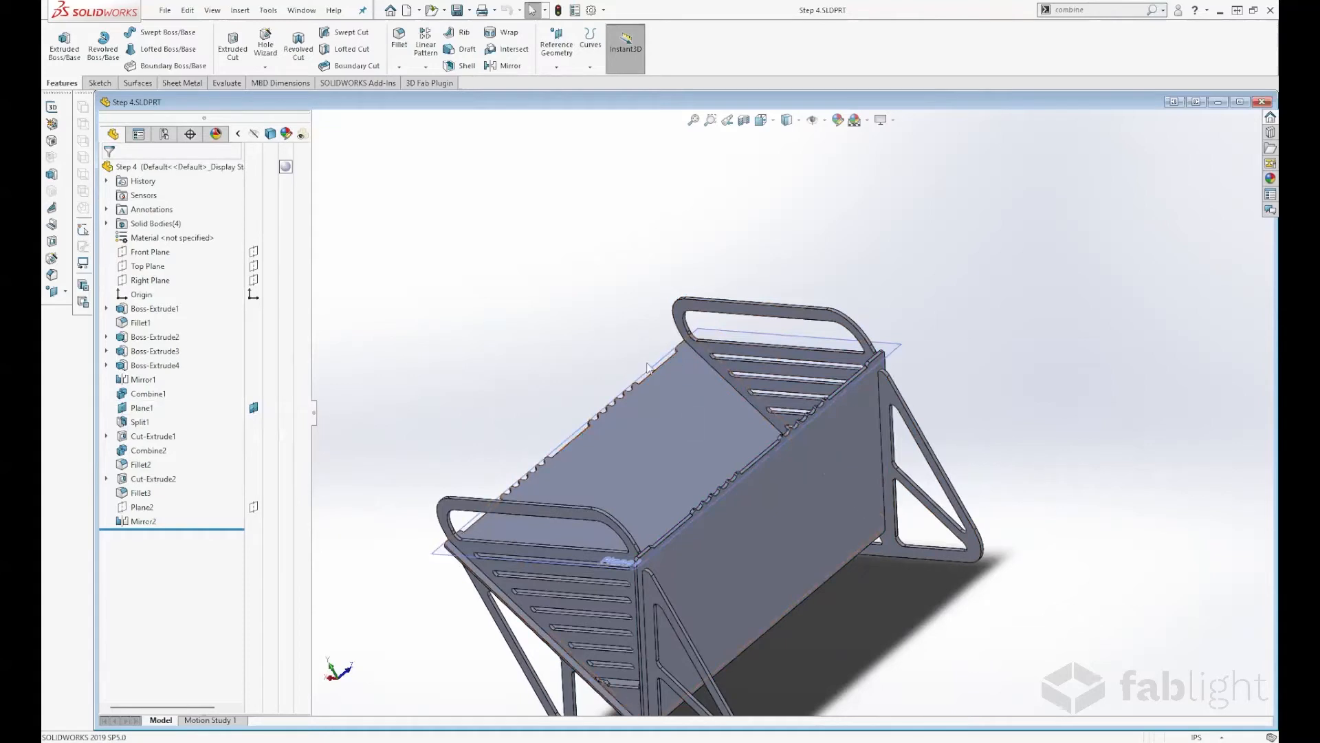
Step: Start a new sketch on Plane1 above the plates, with the view normal to that plane
{"action": "left_click", "coordinate": [893, 350]}
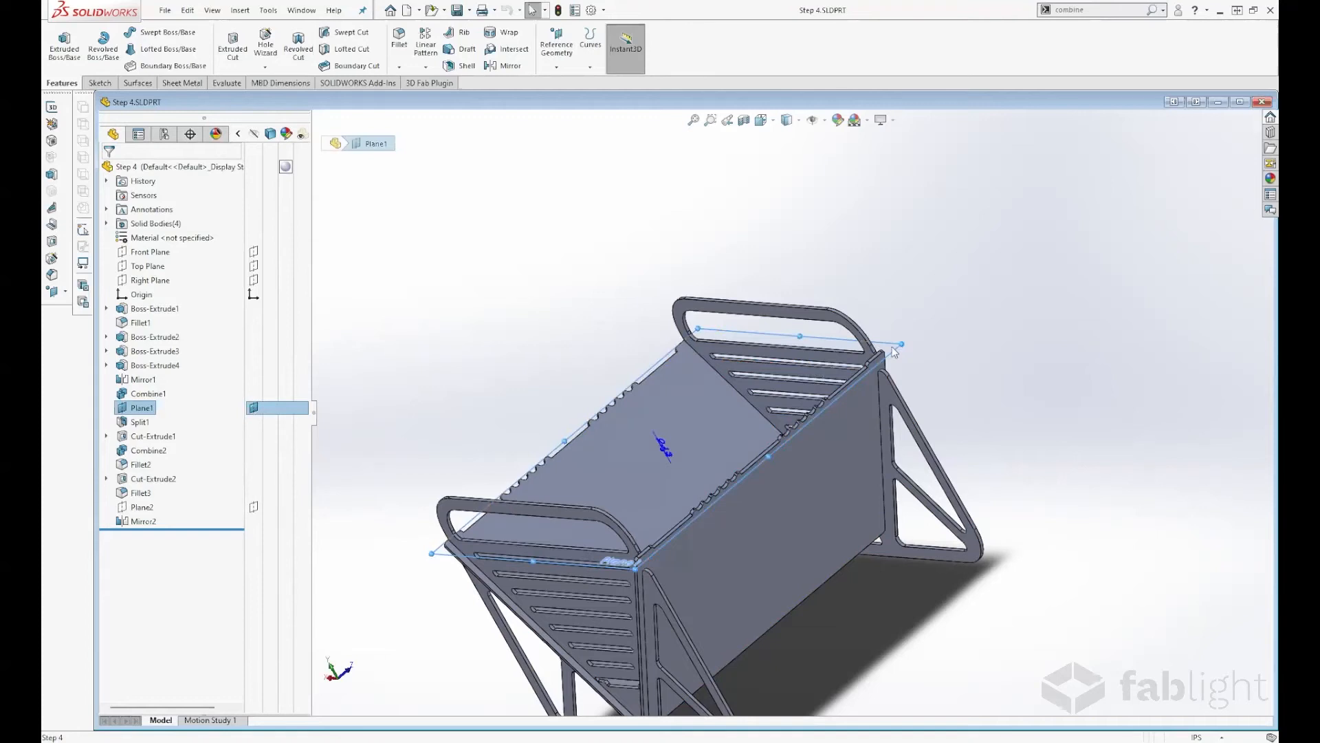
{"action": "key", "text": "space"}
{"action": "left_click", "coordinate": [554, 369]}
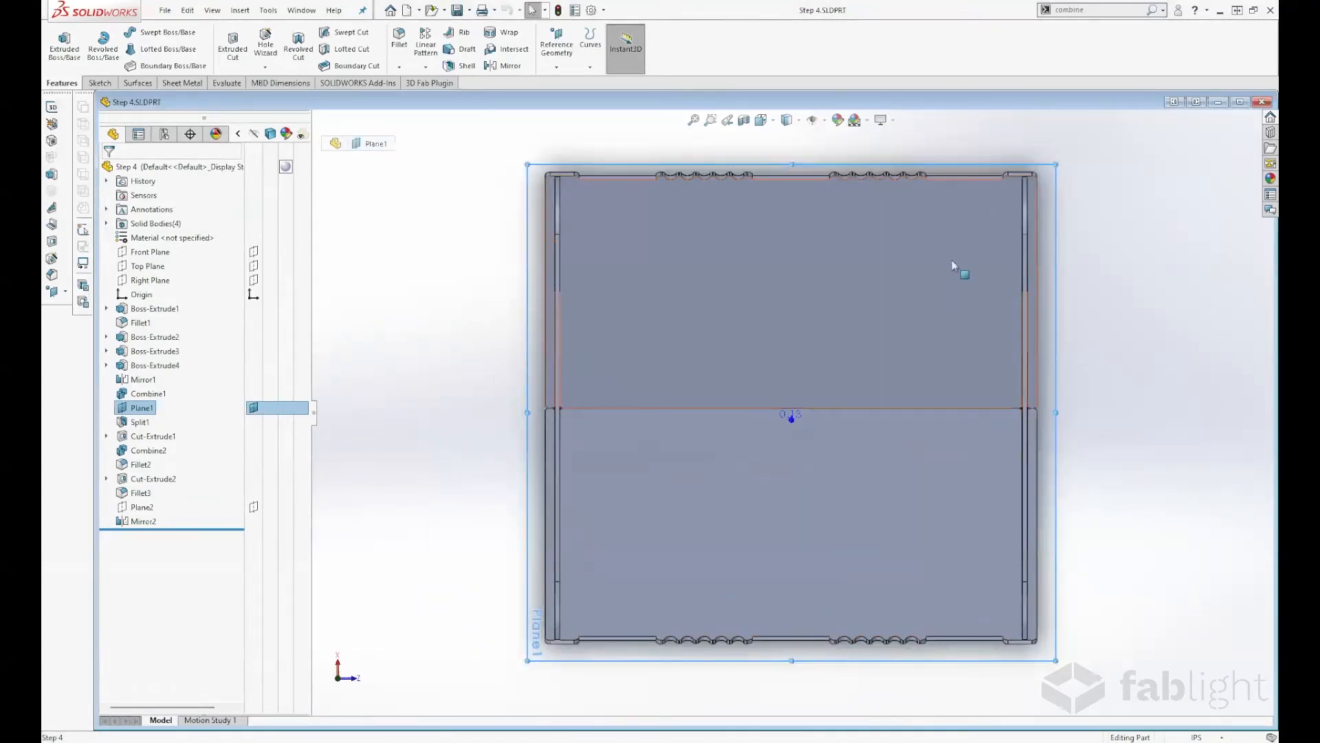
{"action": "left_click", "coordinate": [394, 262]}
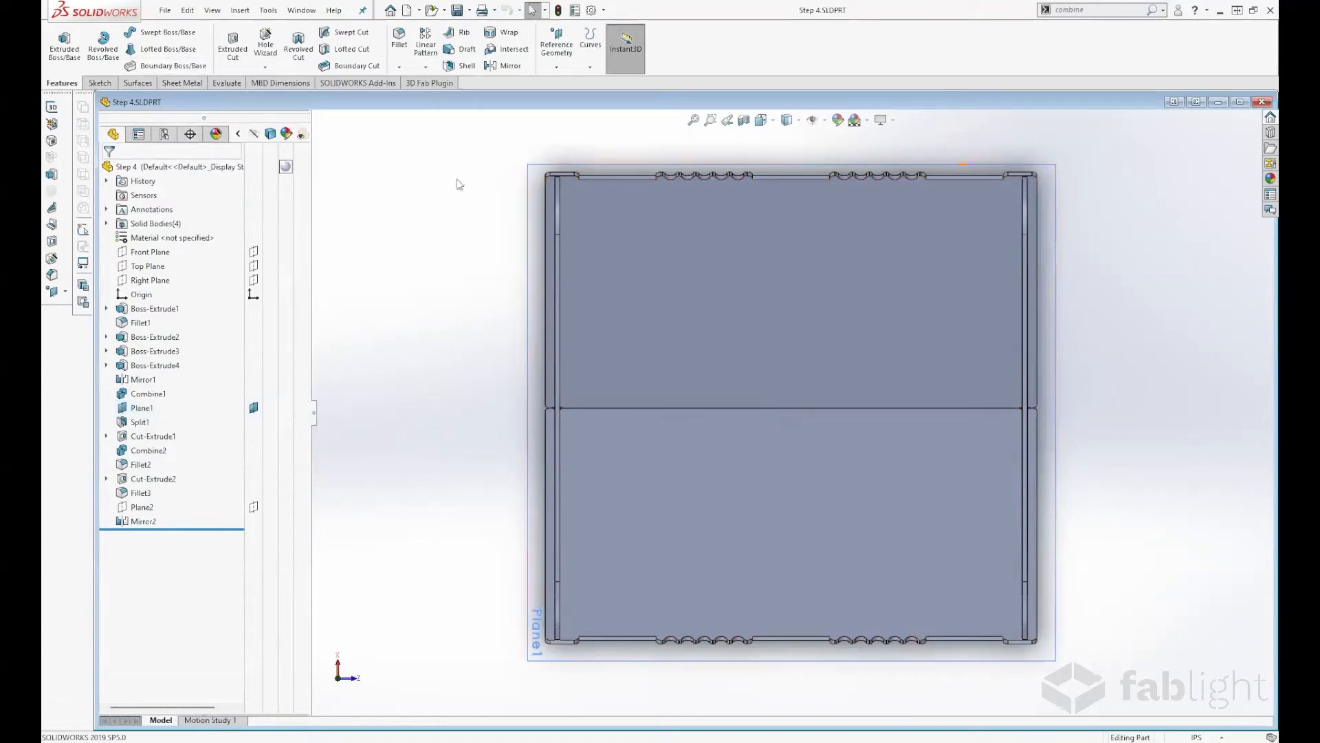
{"action": "left_click", "coordinate": [526, 181]}
{"action": "left_click", "coordinate": [562, 155]}
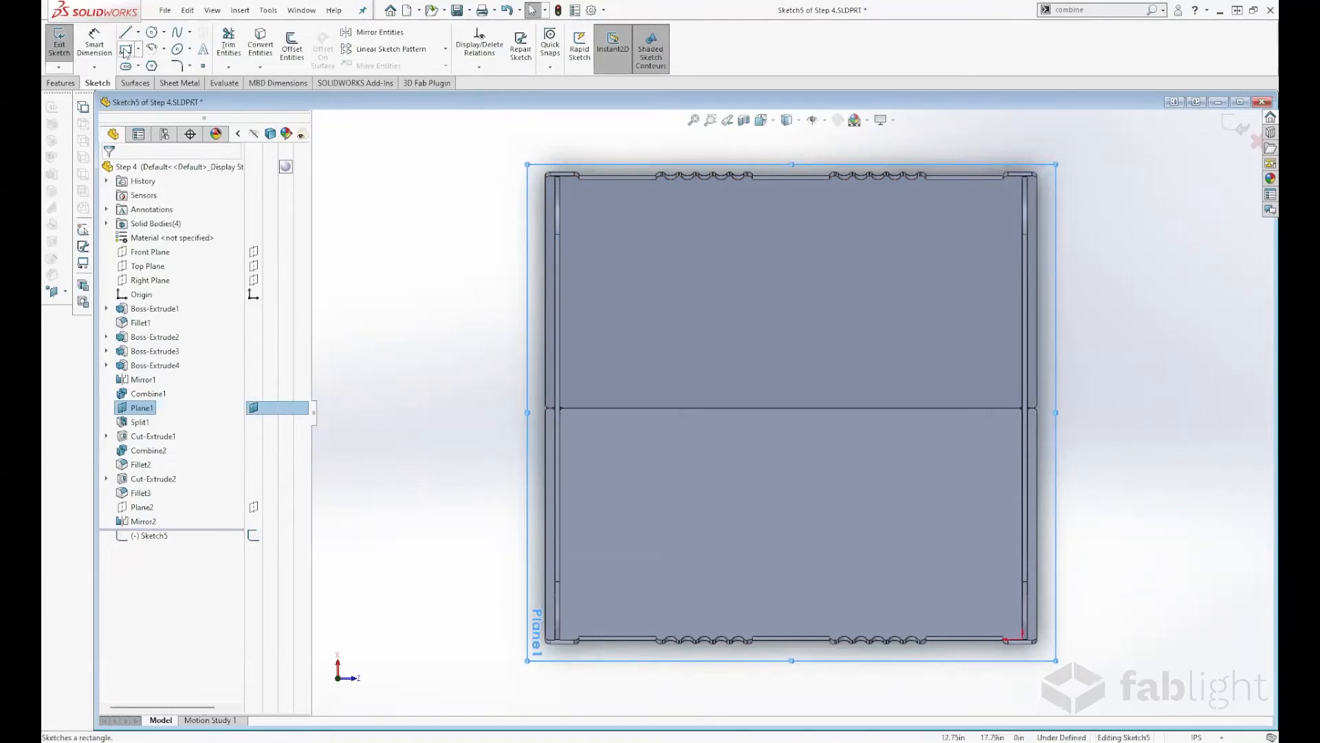
Step: Sketch a center rectangle about 4.75 by 3.78 in over one of the two slanted plates
{"action": "left_click", "coordinate": [149, 89]}
{"action": "left_click", "coordinate": [744, 485]}
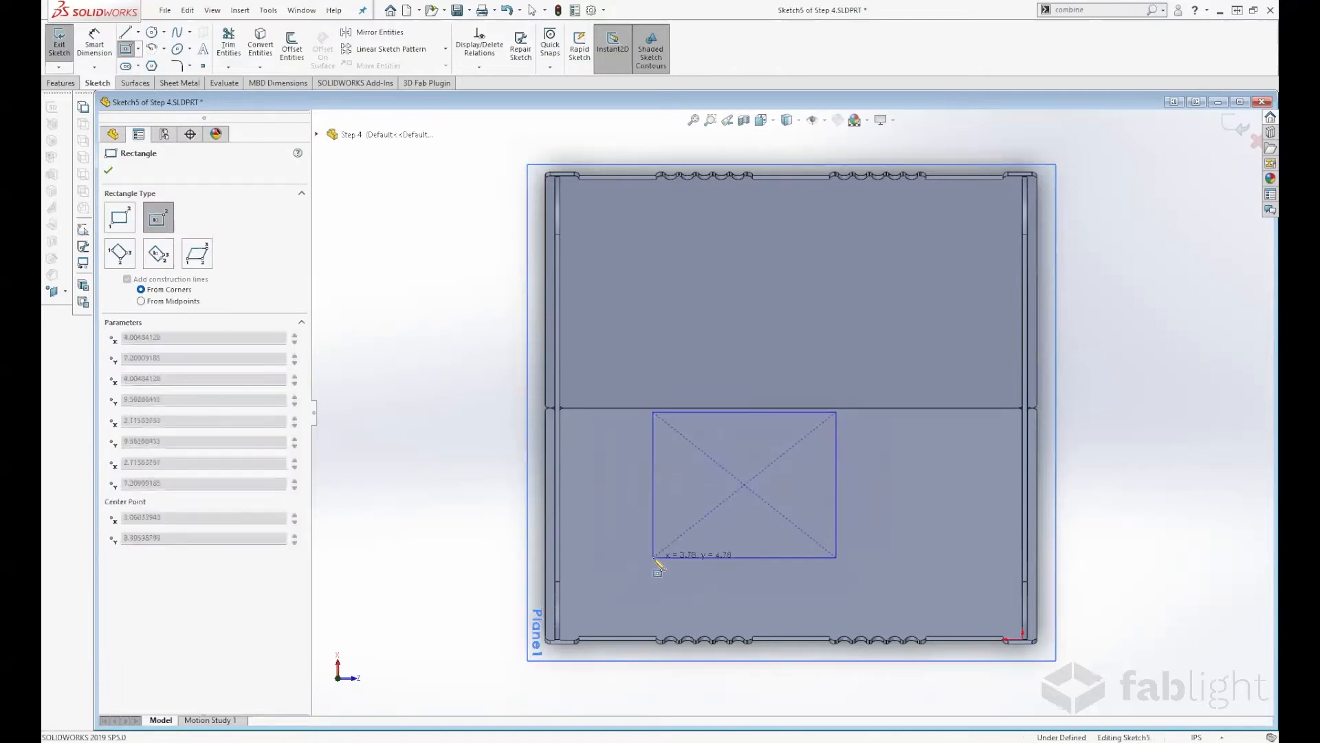
{"action": "left_click", "coordinate": [655, 558]}
{"action": "key", "text": "Escape"}
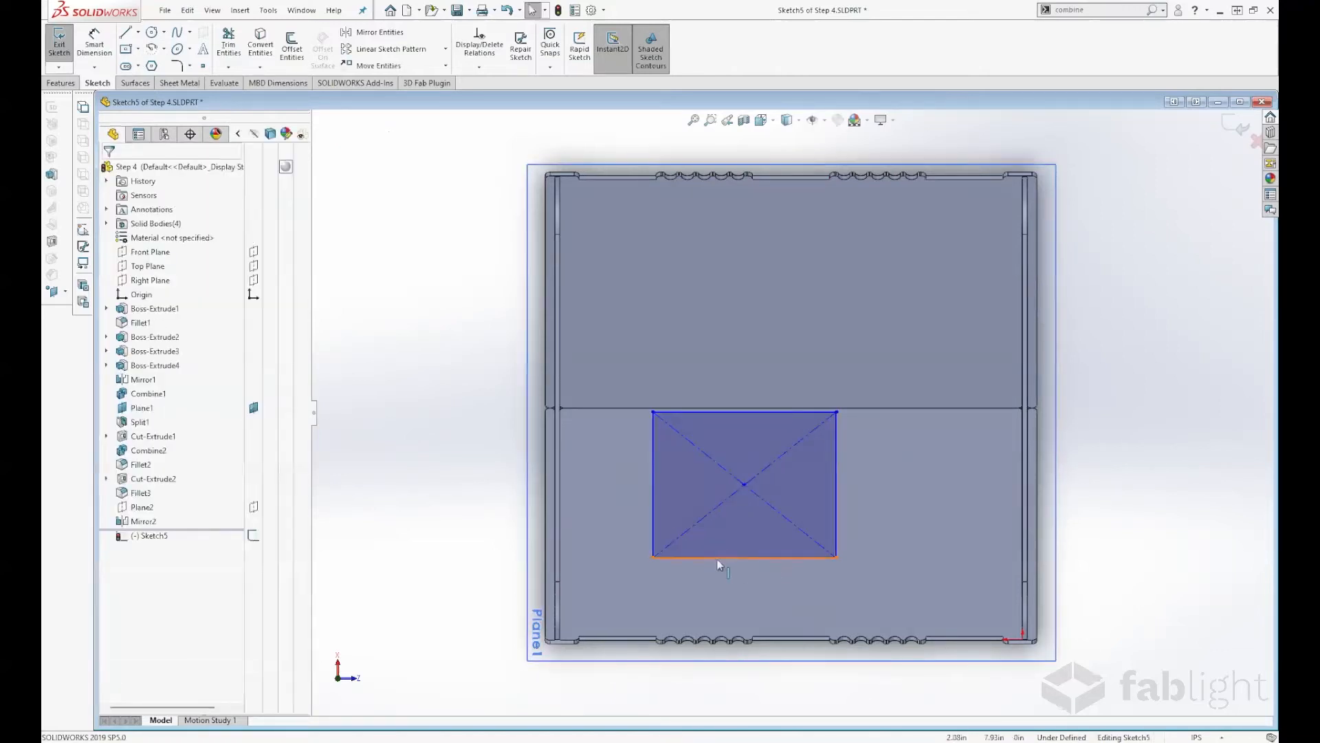
Step: Make the rectangle's outer line collinear with the plate's notched edge between the corner tab and the first scalloped tab
{"action": "left_click", "coordinate": [718, 558]}
{"action": "scroll", "coordinate": [633, 619], "scroll_direction": "down", "scroll_amount": 4}
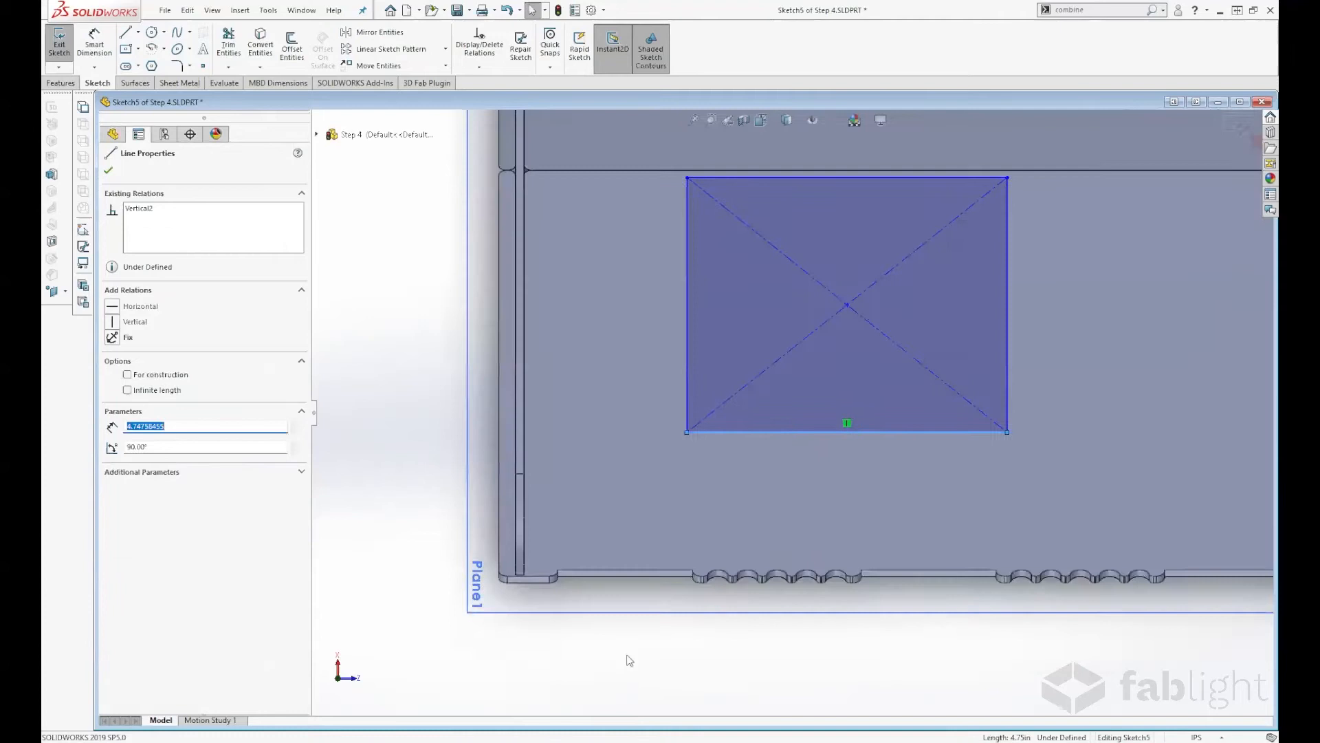
{"action": "left_click", "coordinate": [593, 568]}
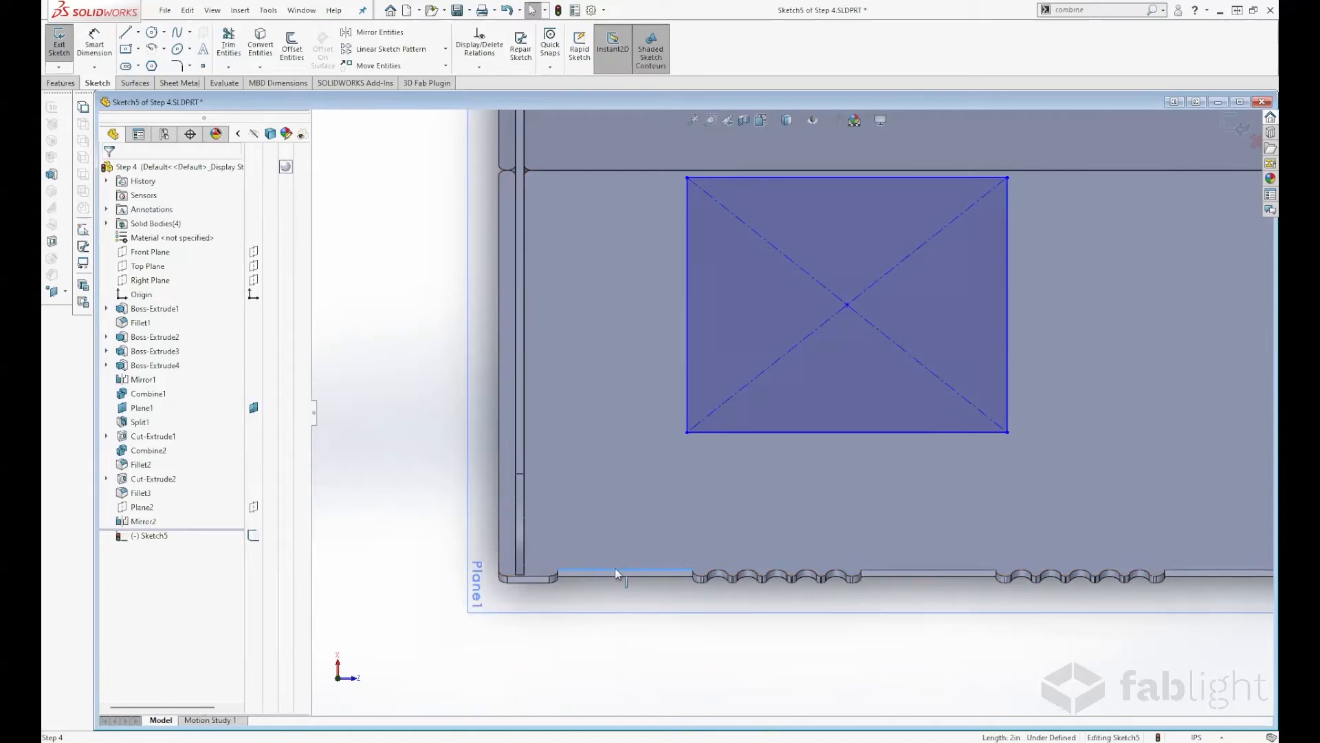
{"action": "left_click", "coordinate": [776, 433], "text": "ctrl"}
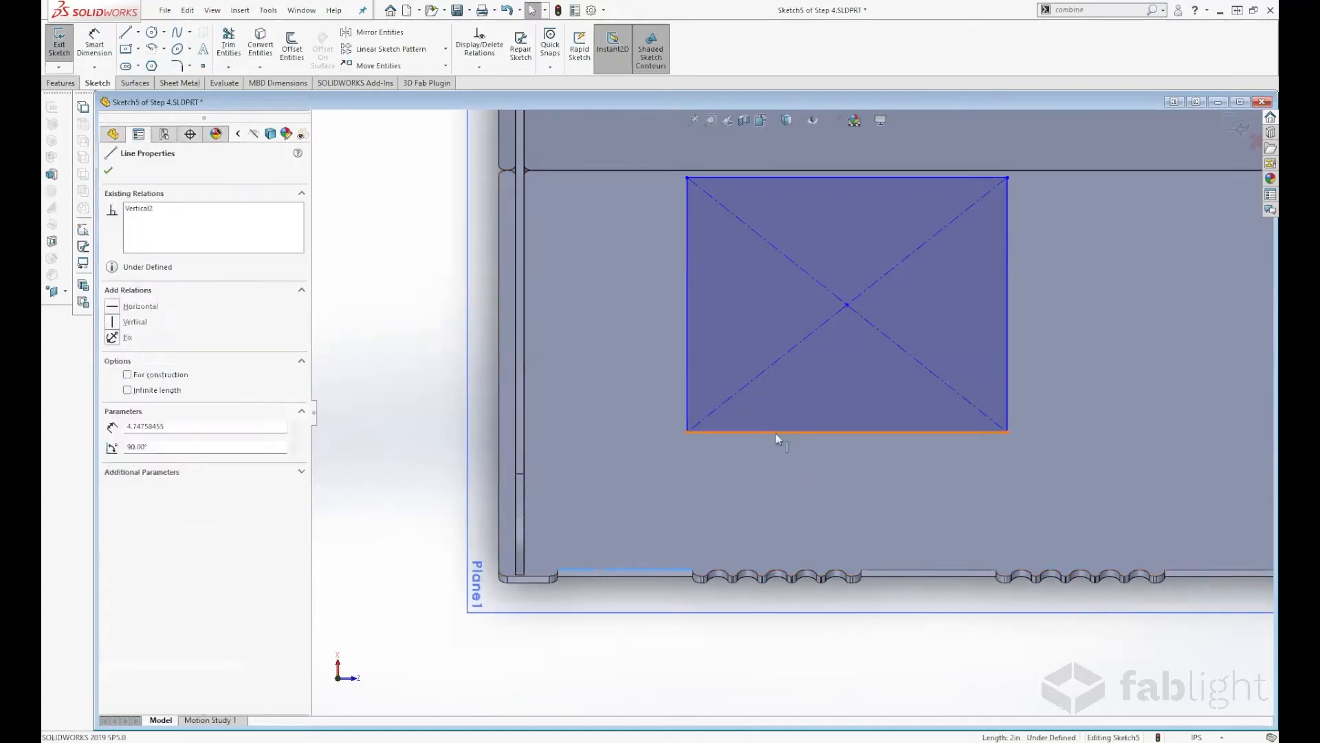
{"action": "left_click", "coordinate": [808, 381]}
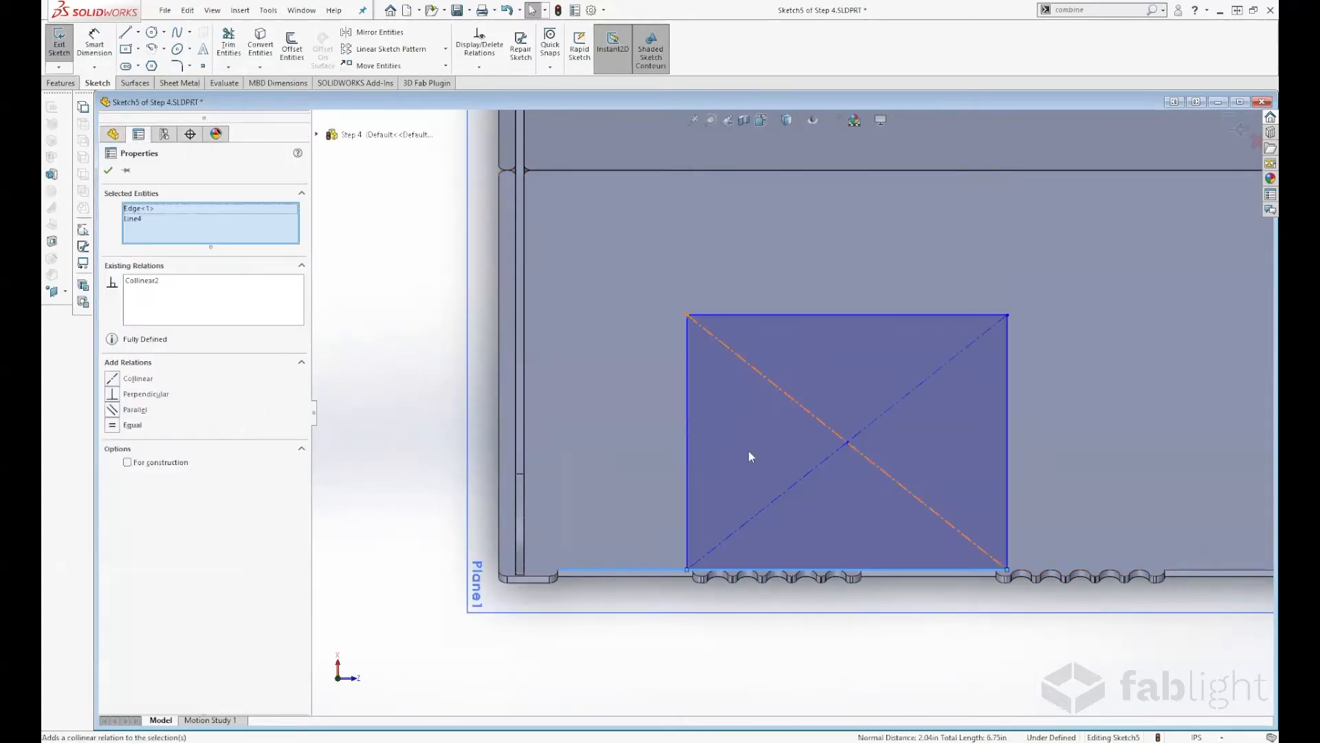
{"action": "key", "text": "Escape"}
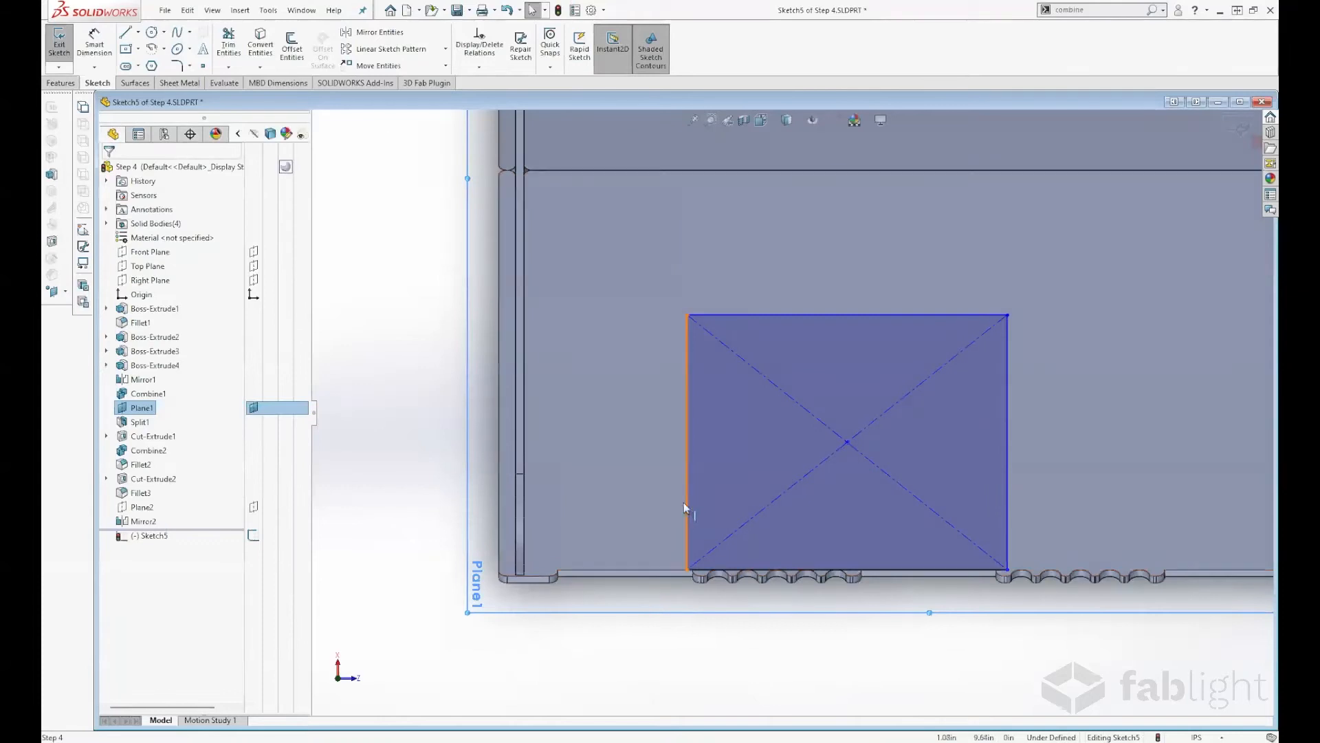
Step: Make the rectangle's side line collinear with the side frame's inner edge, and its inner line collinear with the seam between the plates
{"action": "left_click", "coordinate": [687, 500]}
{"action": "left_click", "coordinate": [522, 433], "text": "ctrl"}
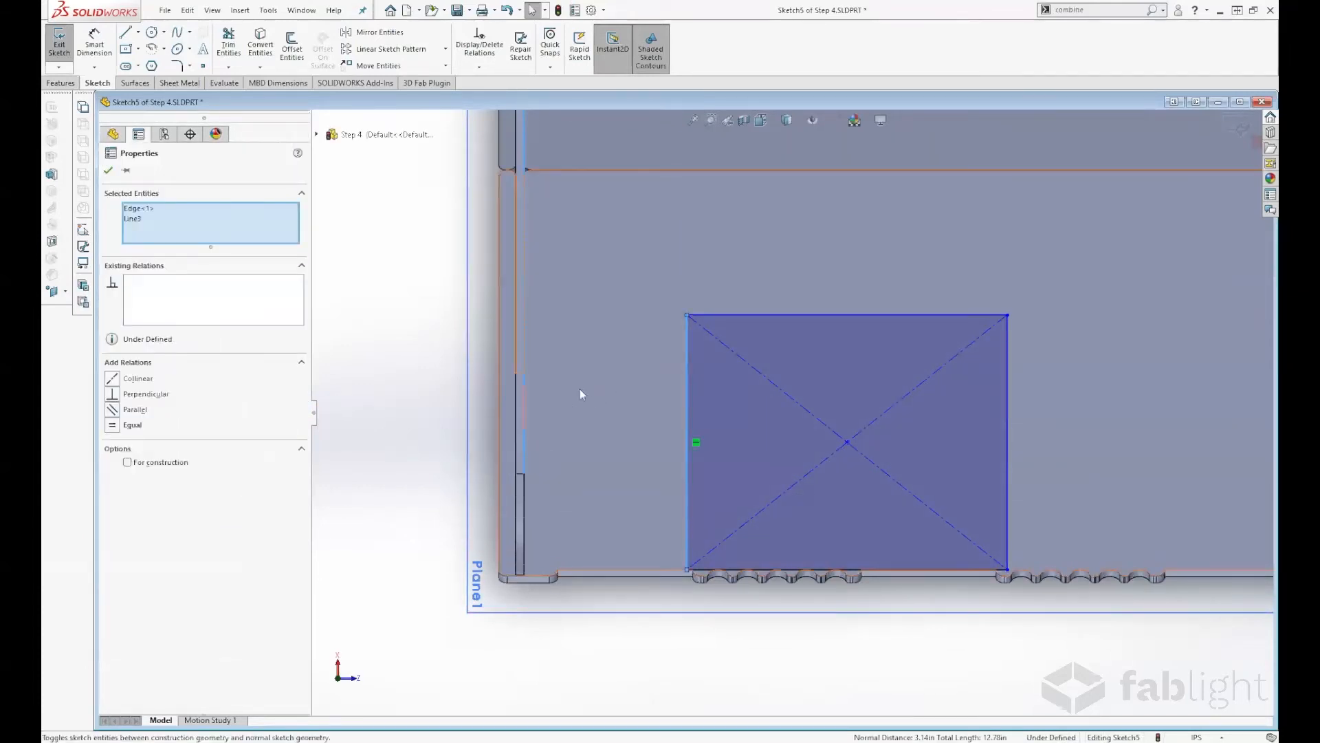
{"action": "left_click", "coordinate": [561, 380]}
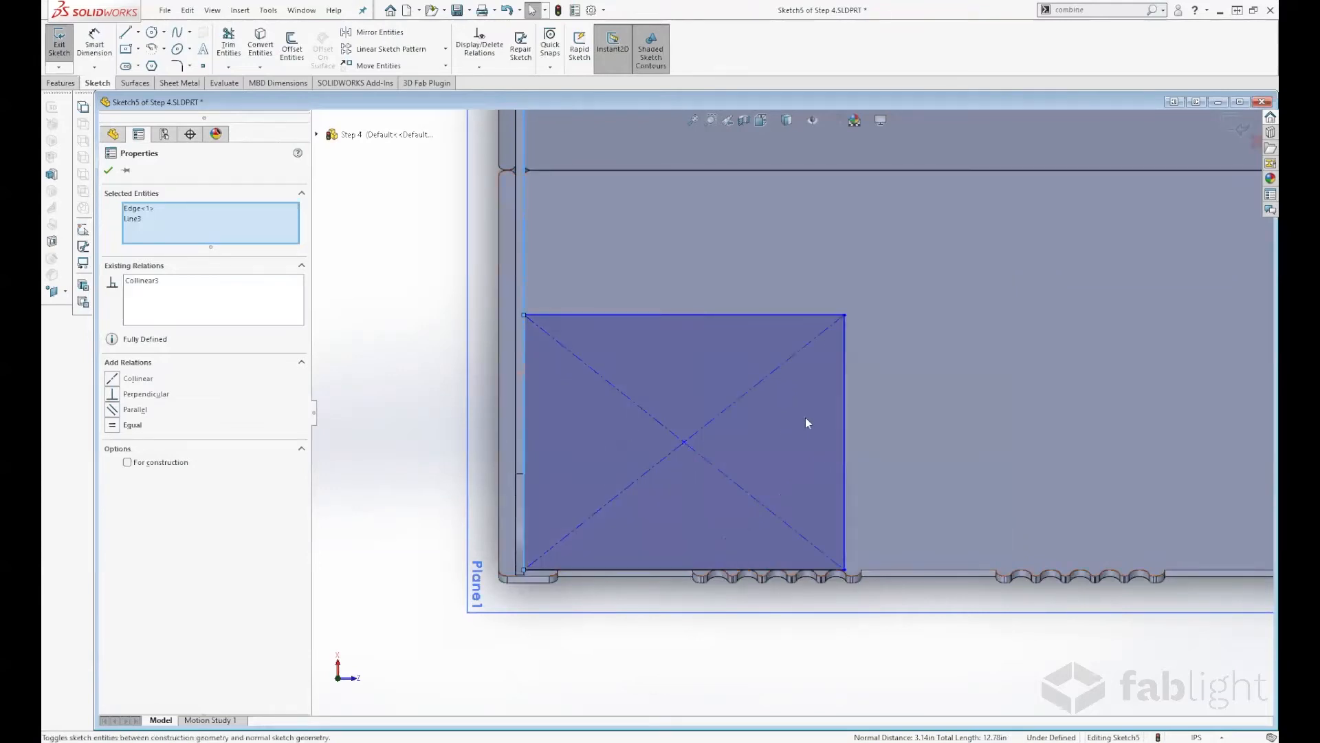
{"action": "left_click", "coordinate": [794, 314]}
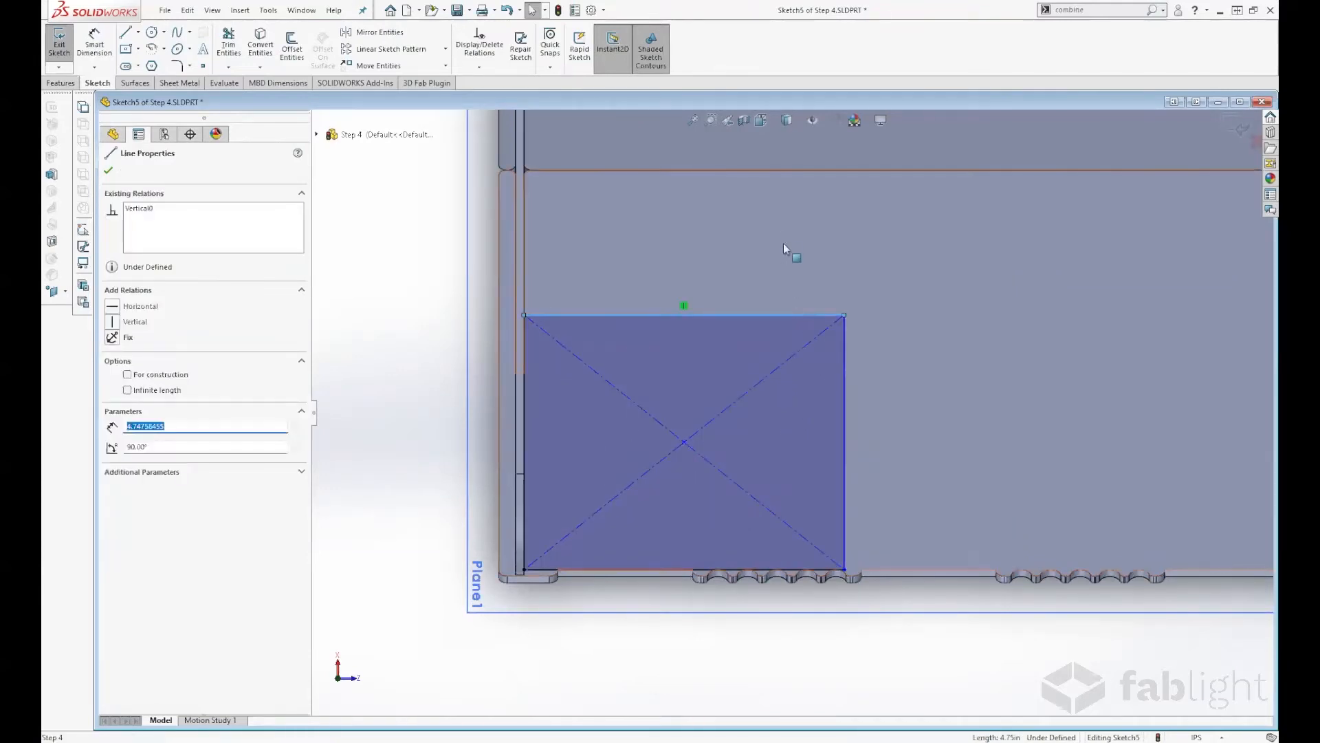
{"action": "left_click", "coordinate": [787, 170], "text": "ctrl"}
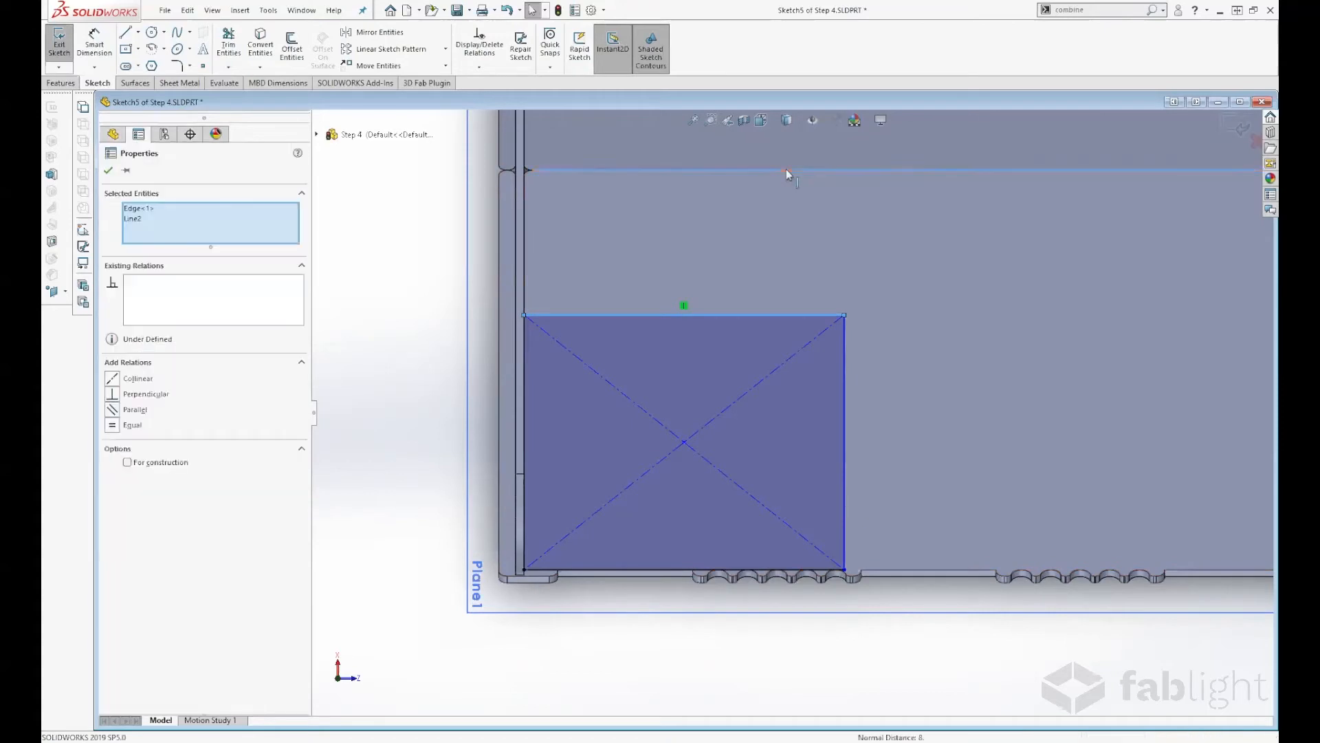
{"action": "left_click", "coordinate": [112, 378]}
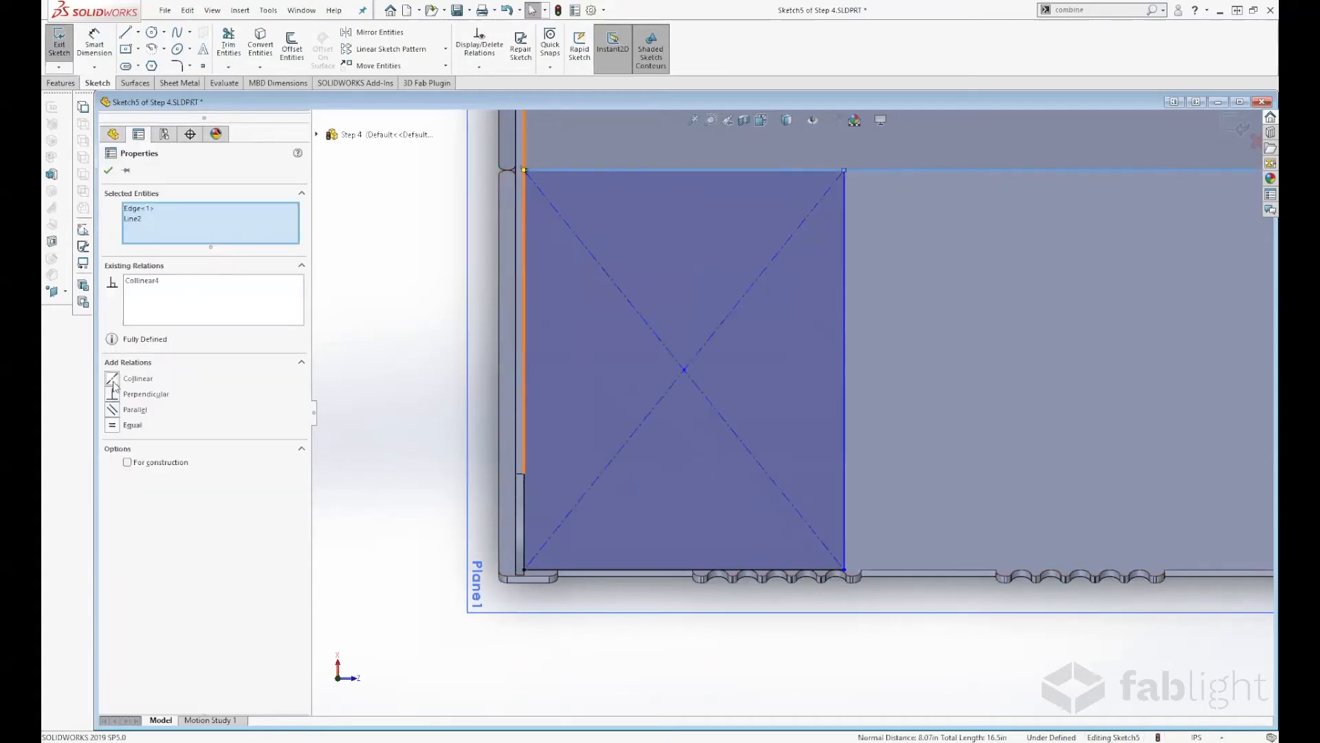
Step: Constrain the rectangle's remaining side line to the midpoint of the plate edge between the two scalloped tabs
{"action": "left_click", "coordinate": [844, 423]}
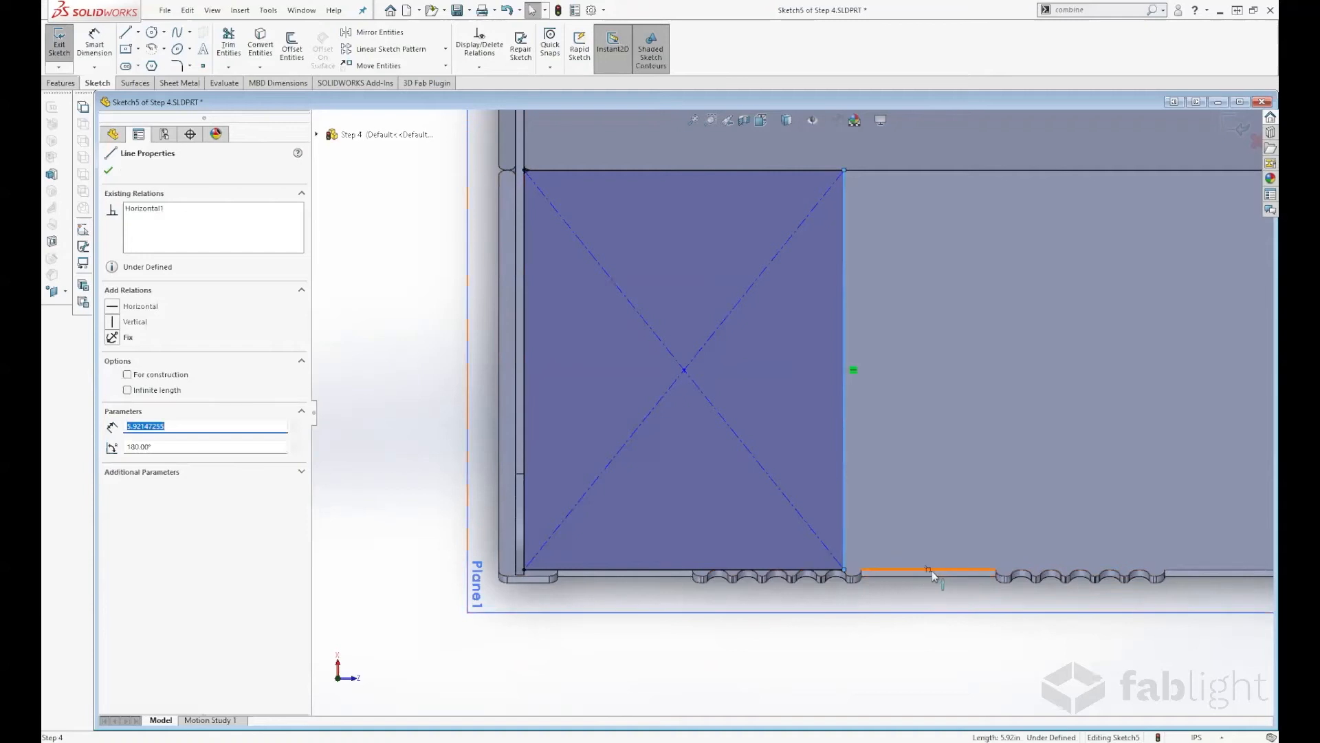
{"action": "left_click", "coordinate": [925, 625]}
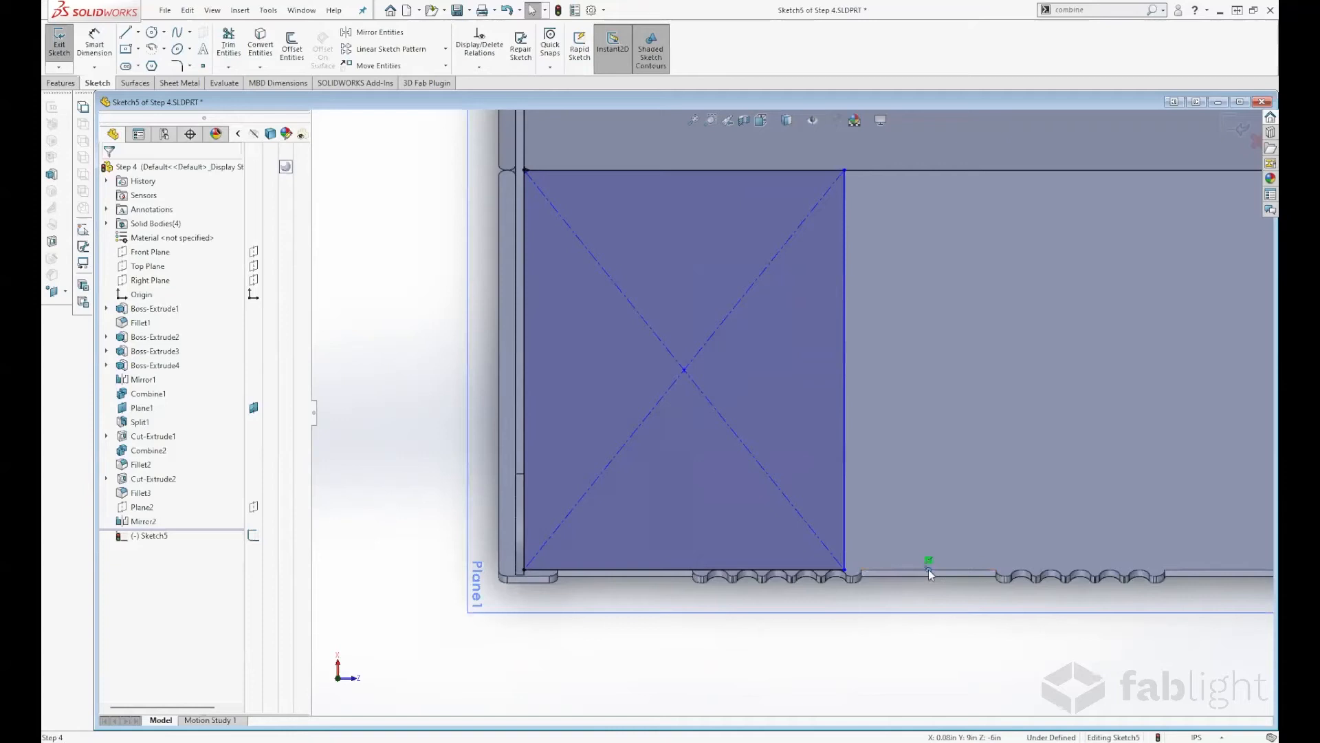
{"action": "left_click", "coordinate": [844, 451]}
{"action": "left_click", "coordinate": [903, 398]}
{"action": "left_click", "coordinate": [878, 645]}
Step: Orient the model to the Top view and focus on the rectangle's outer edge beside the corner and scalloped tabs
{"action": "scroll", "coordinate": [879, 606], "scroll_direction": "up", "scroll_amount": 1}
{"action": "mouse_move", "coordinate": [878, 610]}
{"action": "middle_mouse_down"}
{"action": "mouse_move", "coordinate": [760, 654]}
{"action": "mouse_move", "coordinate": [858, 536]}
{"action": "middle_mouse_up"}
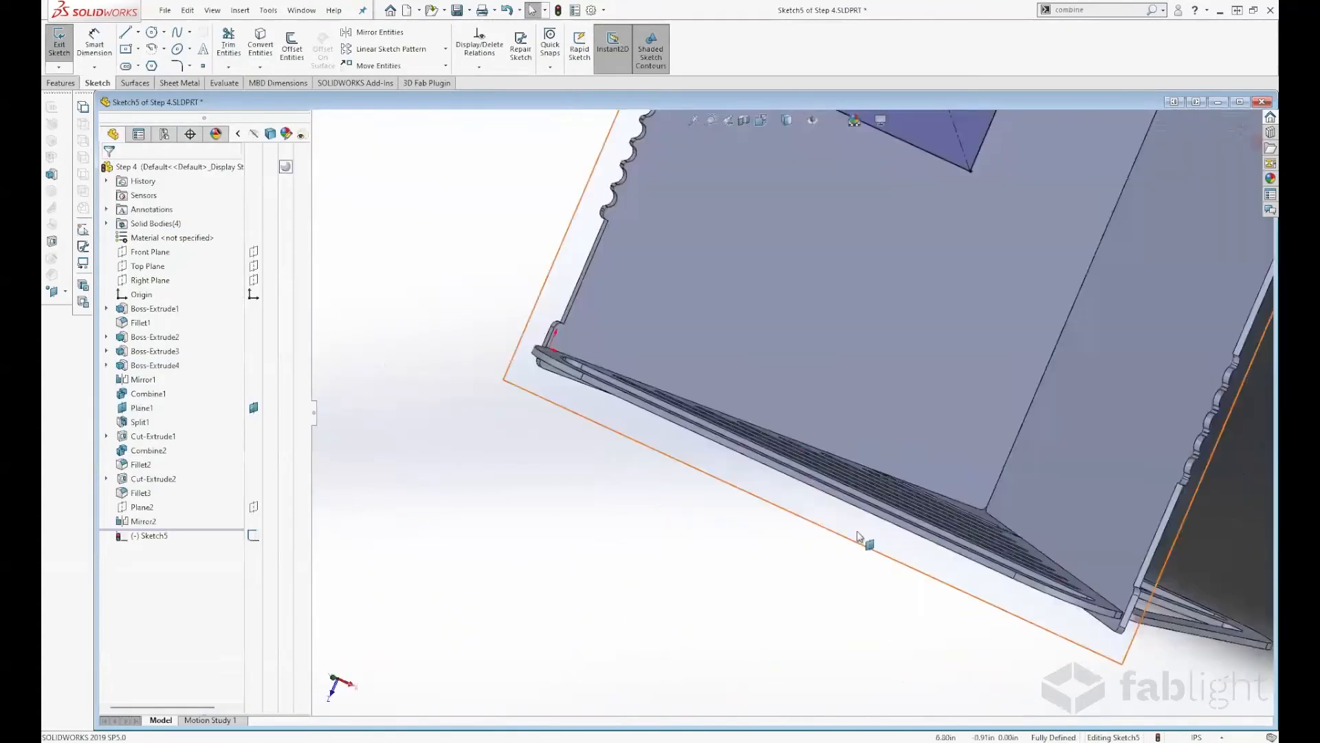
{"action": "key", "text": "f"}
{"action": "key", "text": "space"}
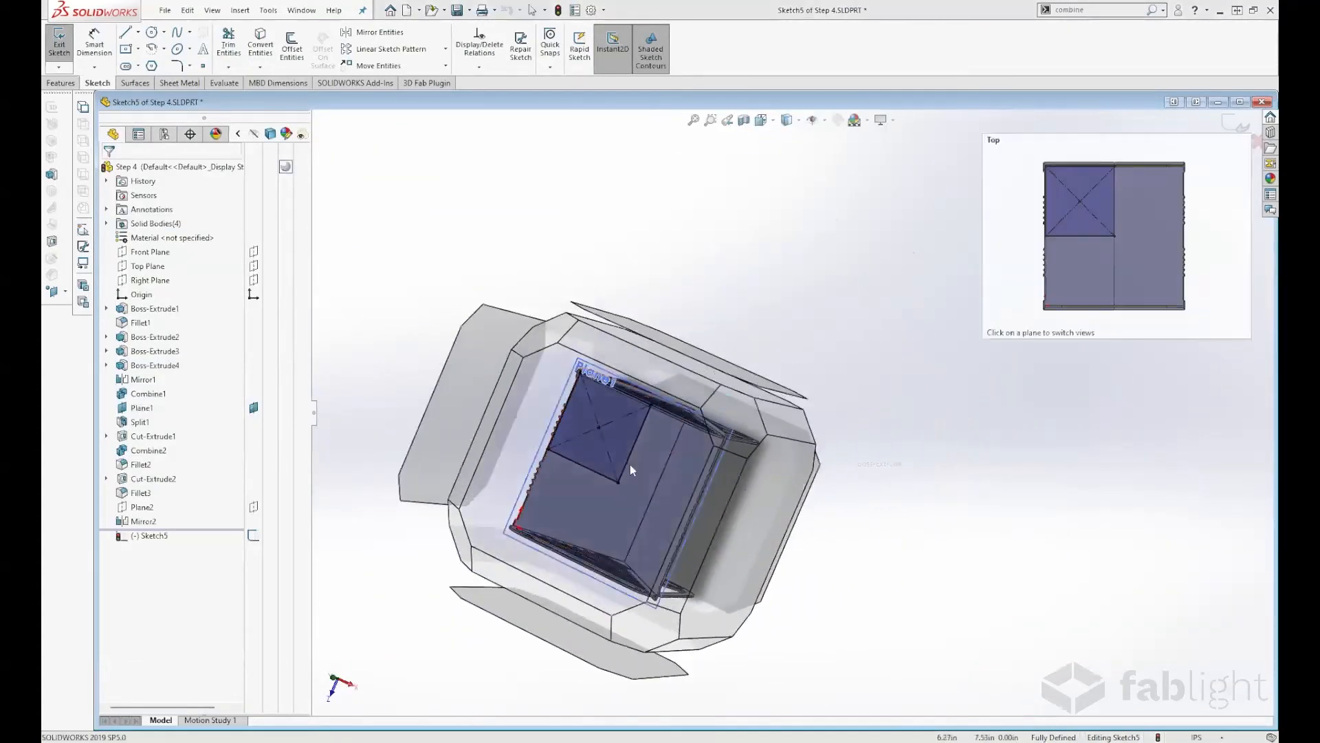
{"action": "left_click", "coordinate": [630, 466]}
{"action": "scroll", "coordinate": [516, 275], "scroll_direction": "down", "scroll_amount": 1}
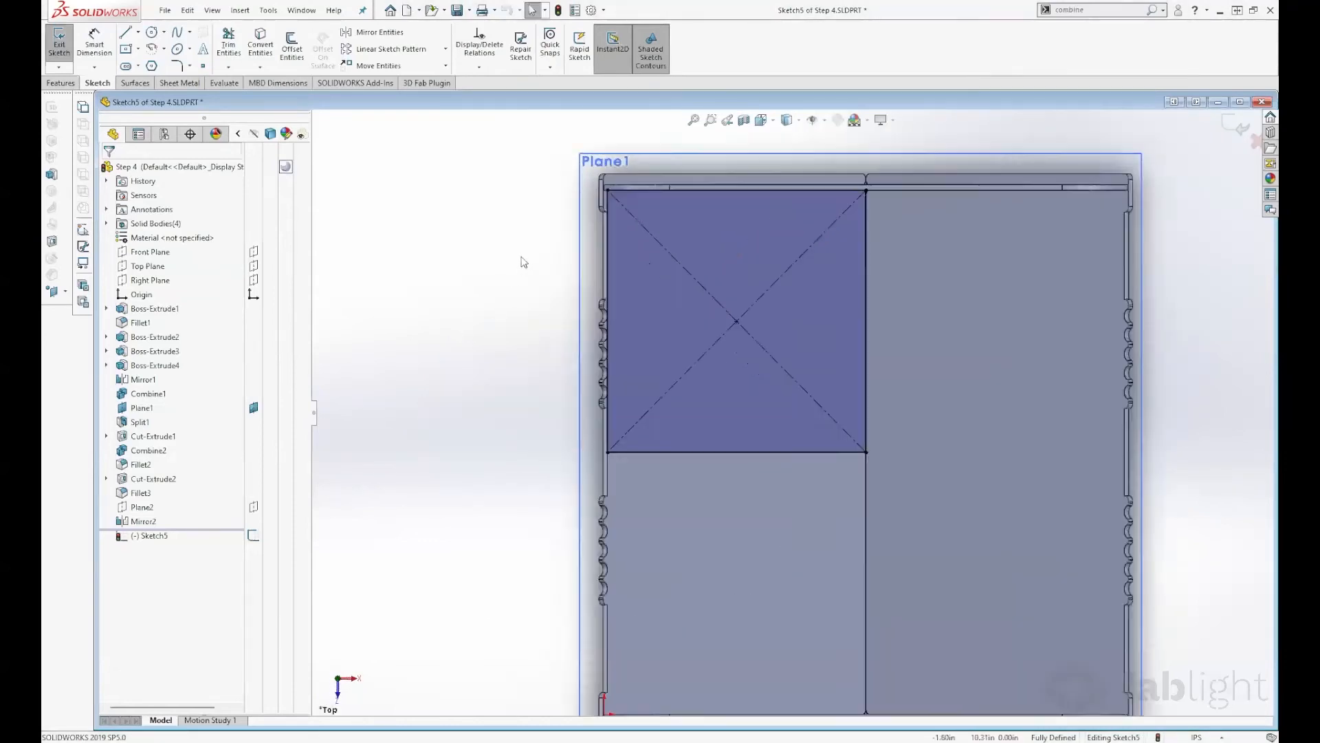
{"action": "scroll", "coordinate": [524, 262], "scroll_direction": "down", "scroll_amount": 2}
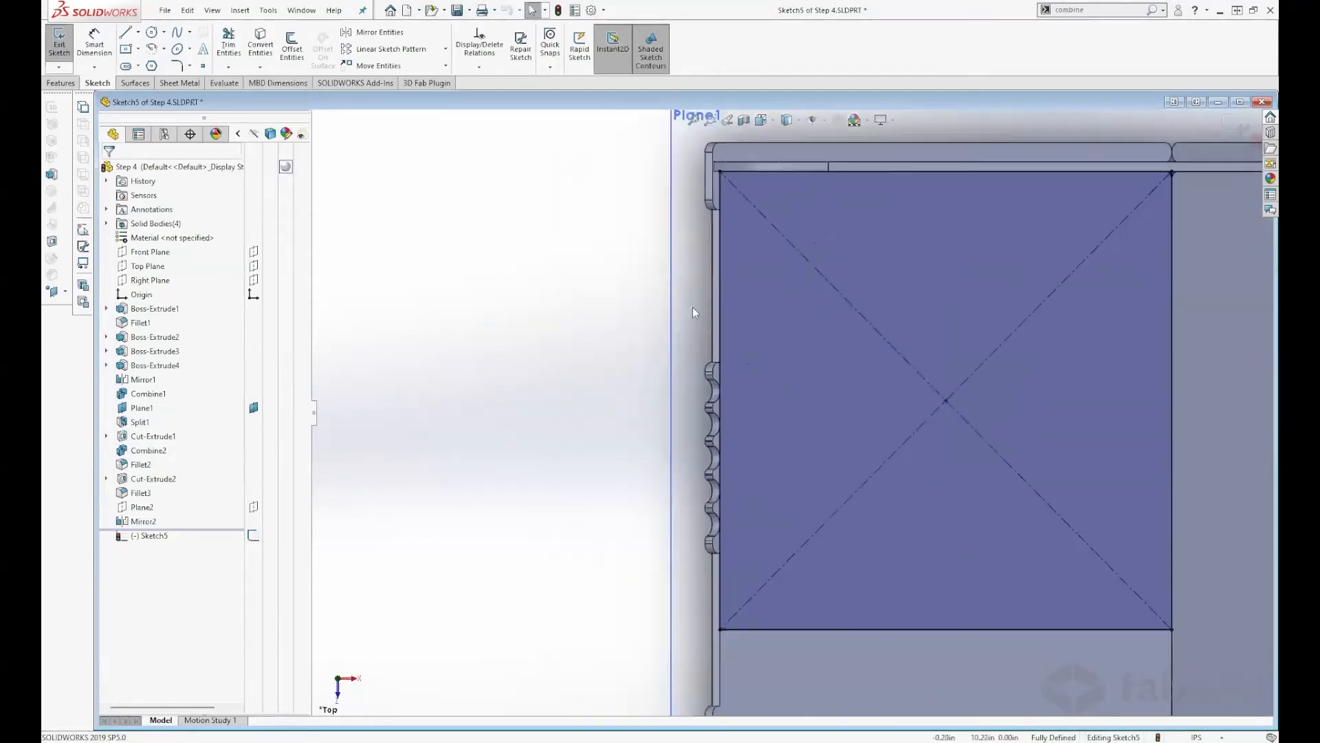
{"action": "left_click", "coordinate": [125, 49]}
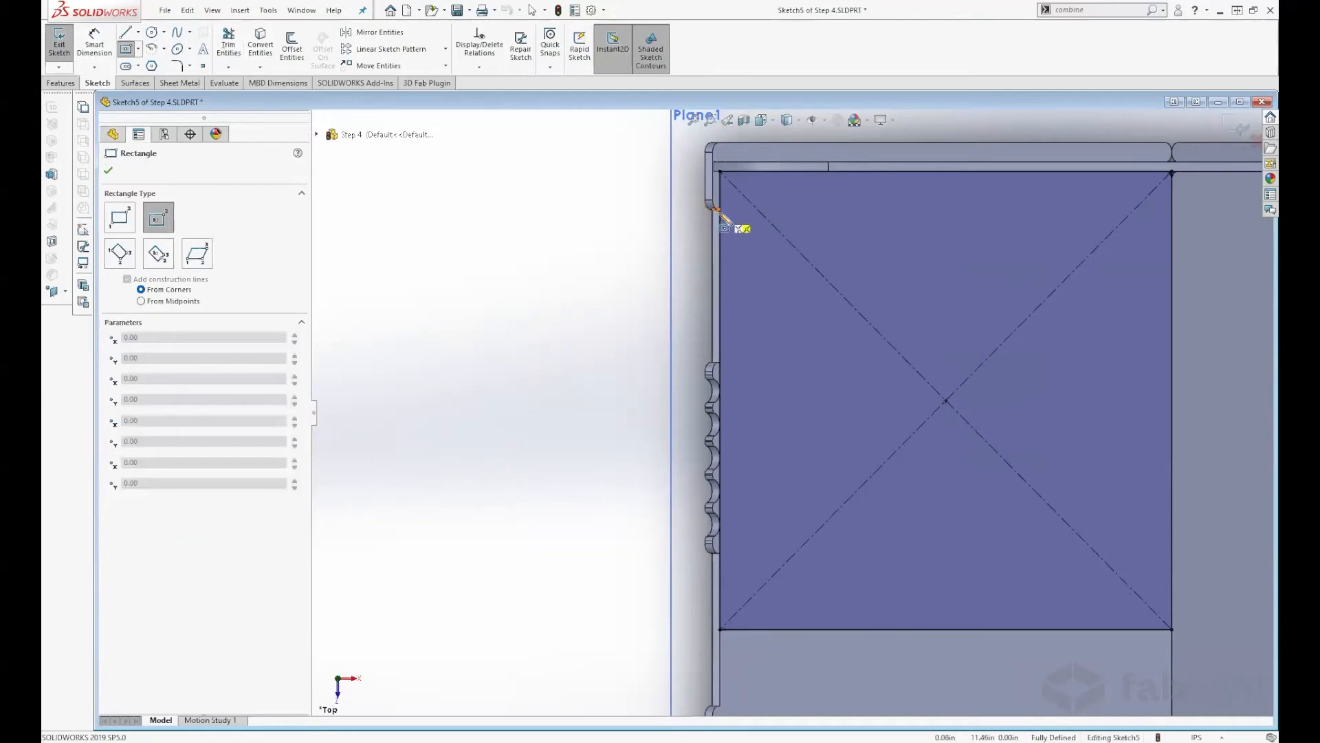
{"action": "scroll", "coordinate": [714, 210], "scroll_direction": "down", "scroll_amount": 2}
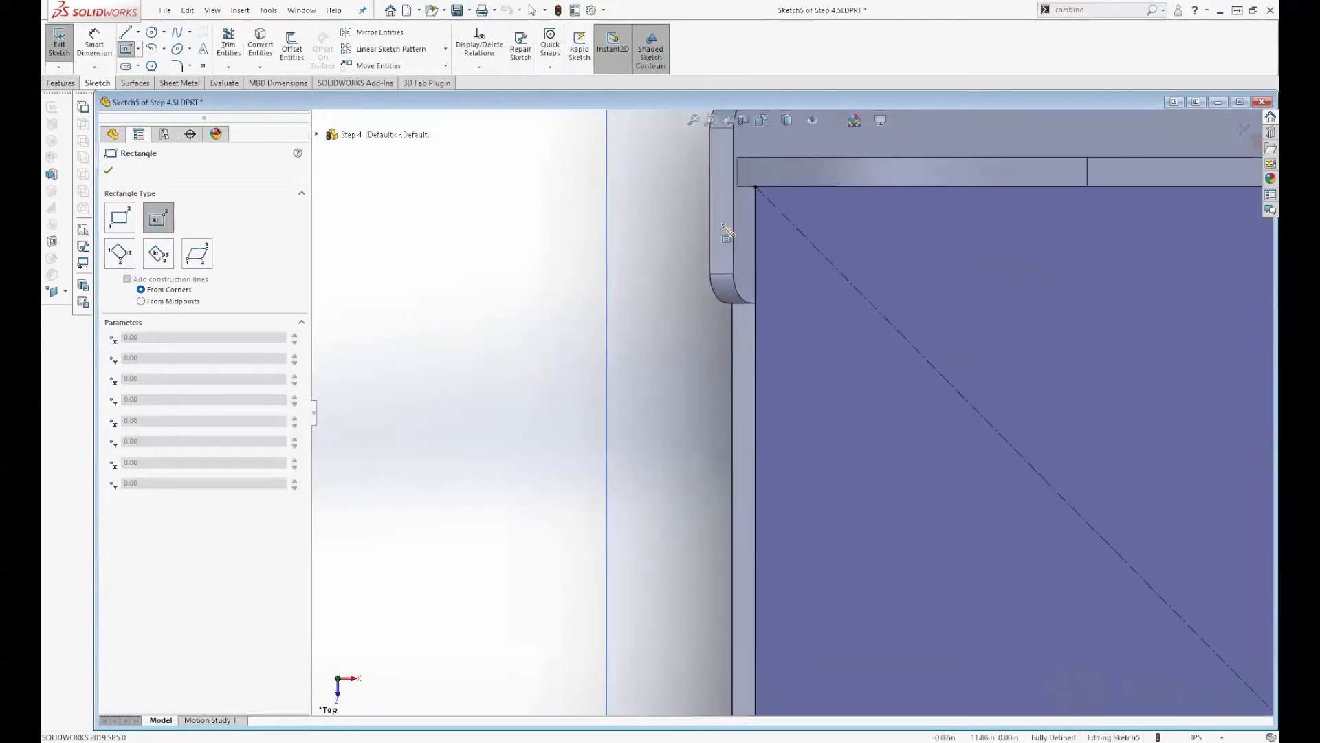
{"action": "left_click", "coordinate": [756, 305]}
{"action": "scroll", "coordinate": [691, 461], "scroll_direction": "up", "scroll_amount": 1}
{"action": "key", "text": "Escape"}
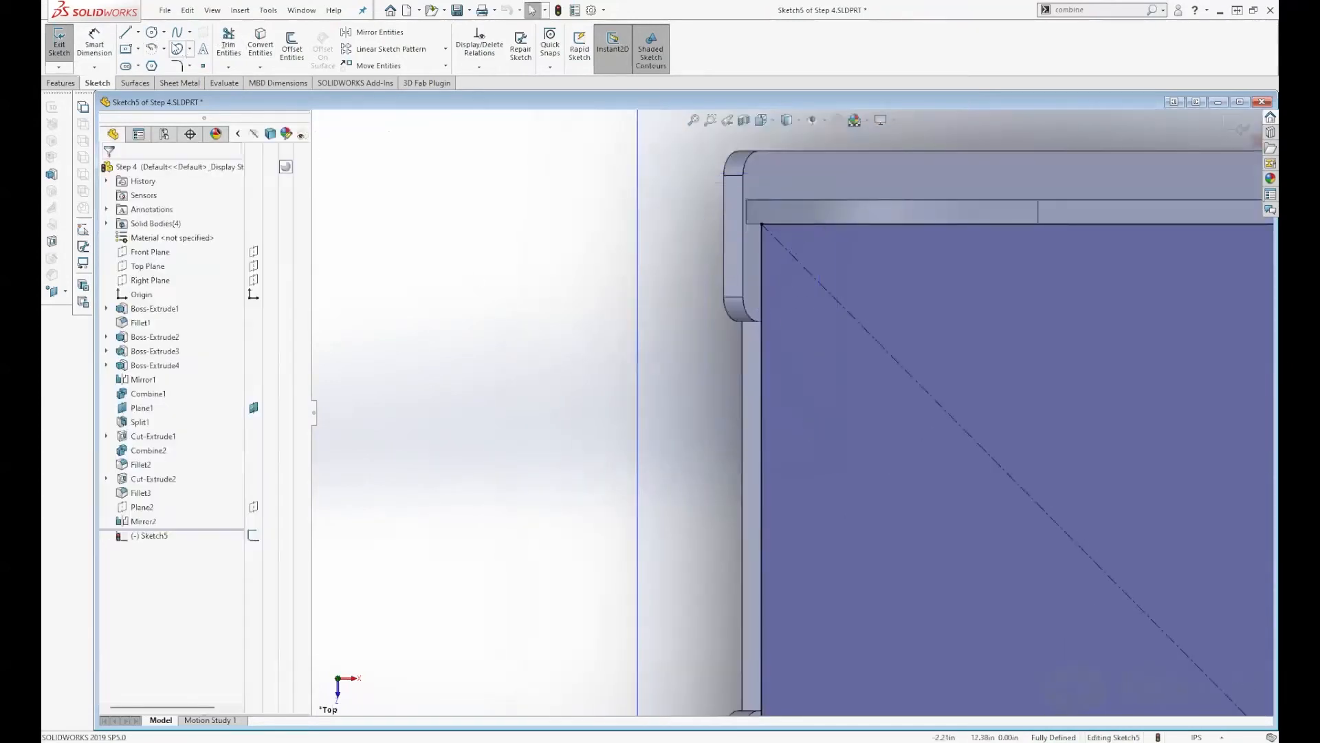
Step: Sketch a corner rectangle about 0.62 in wide and 2 in long outward from the panel's side, between the corner tab and first scalloped tab
{"action": "left_click", "coordinate": [126, 49]}
{"action": "scroll", "coordinate": [787, 406], "scroll_direction": "up", "scroll_amount": 3}
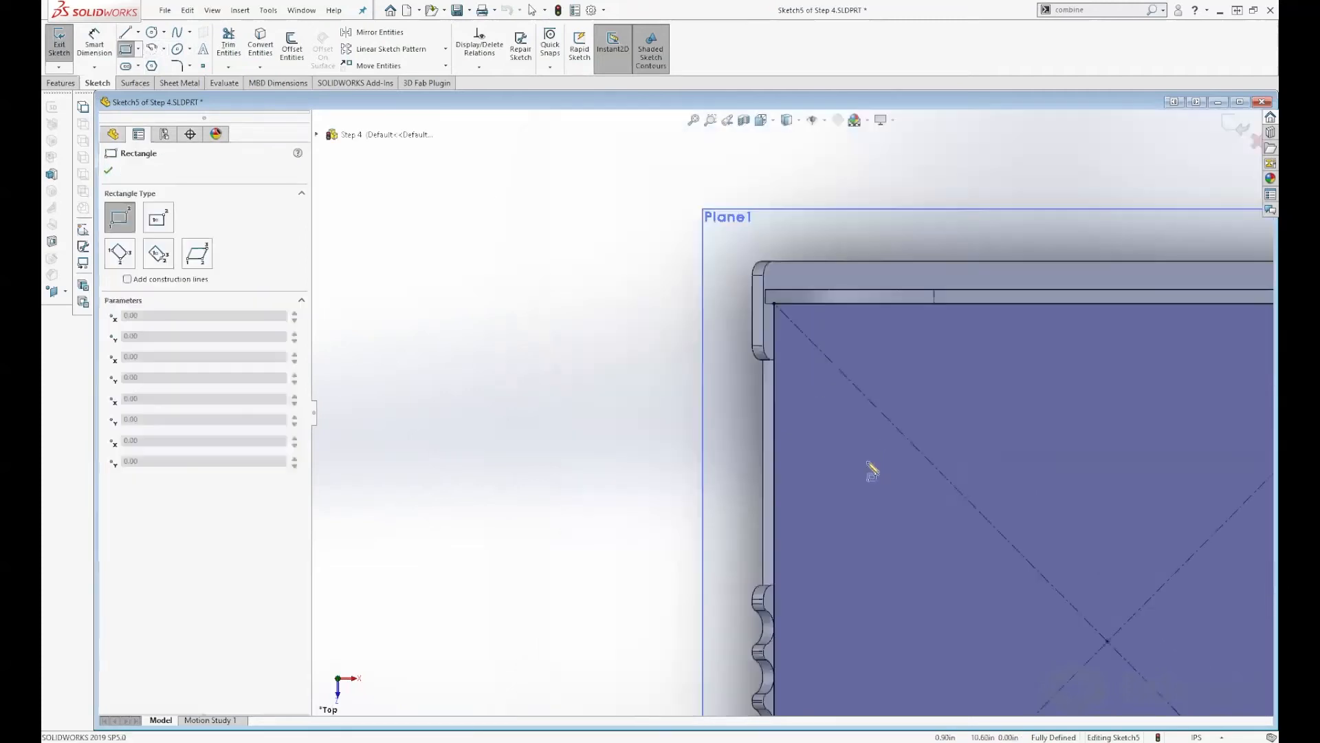
{"action": "scroll", "coordinate": [845, 540], "scroll_direction": "down", "scroll_amount": 3}
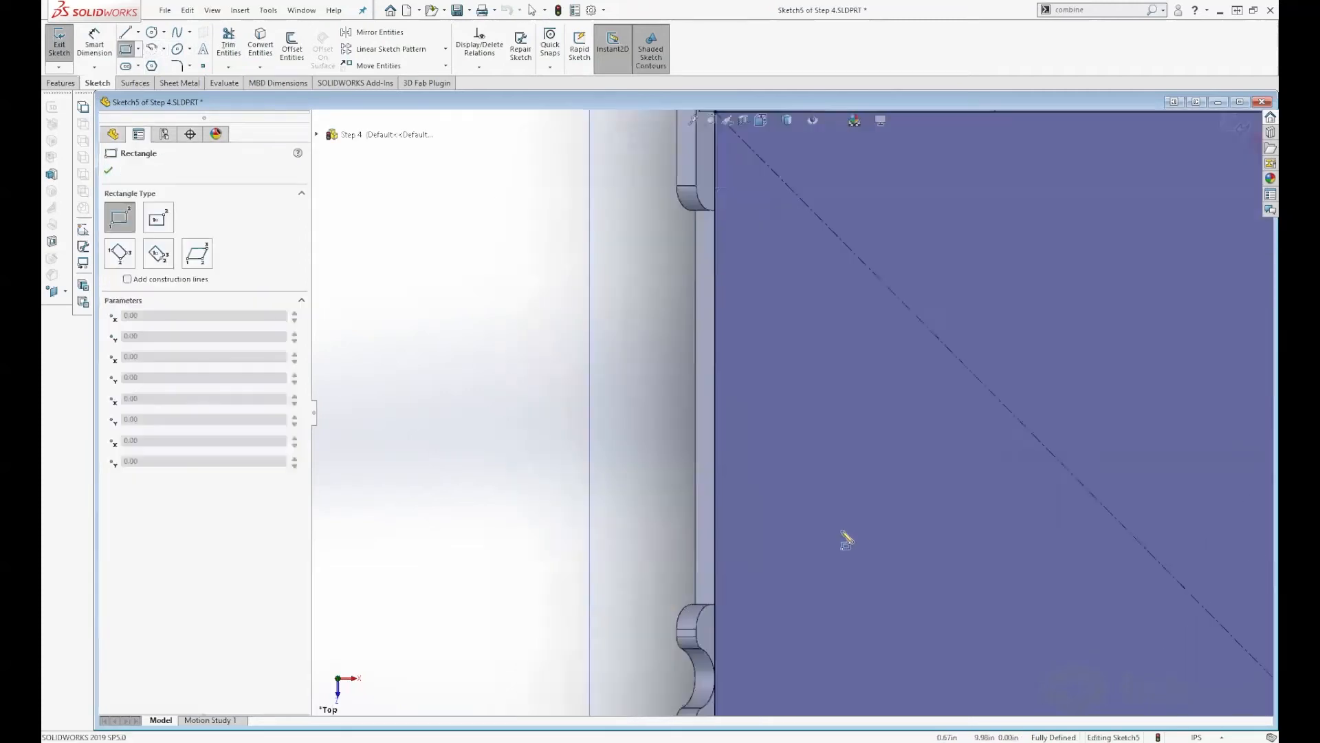
{"action": "left_click", "coordinate": [717, 215]}
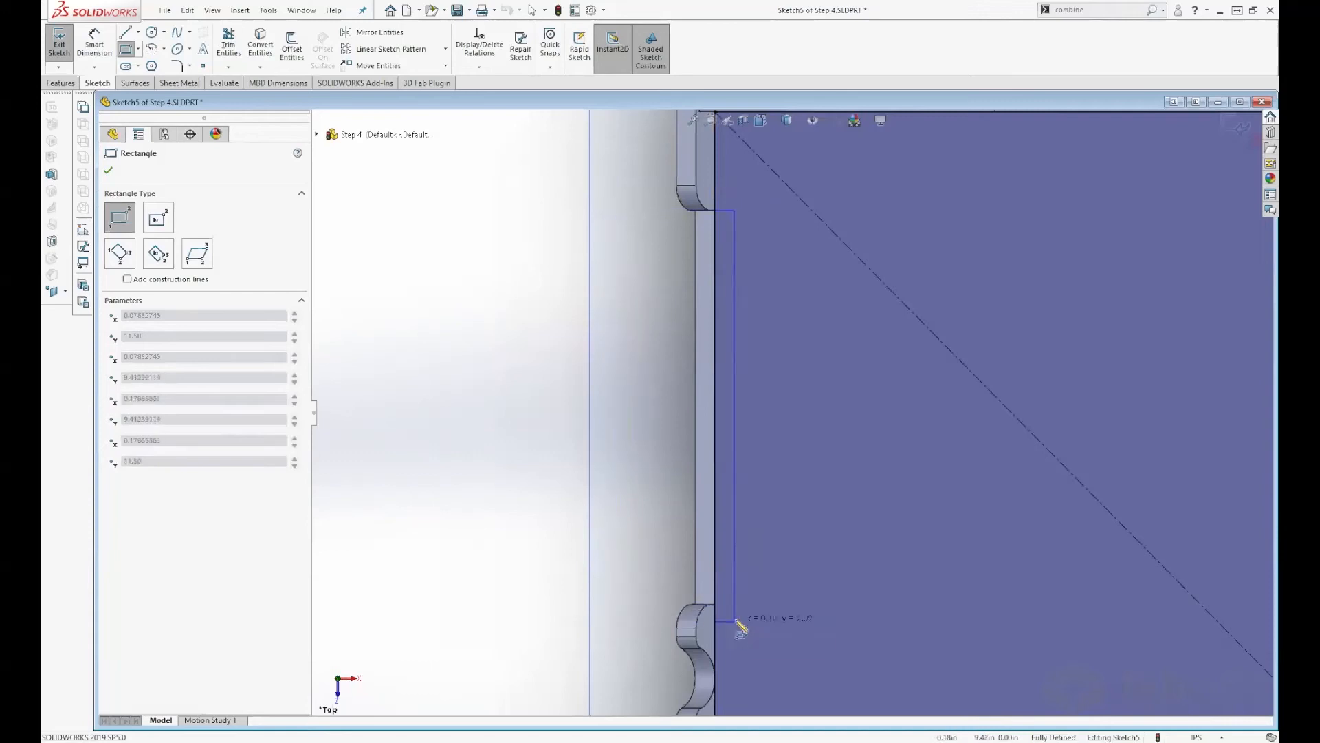
{"action": "left_click", "coordinate": [594, 604]}
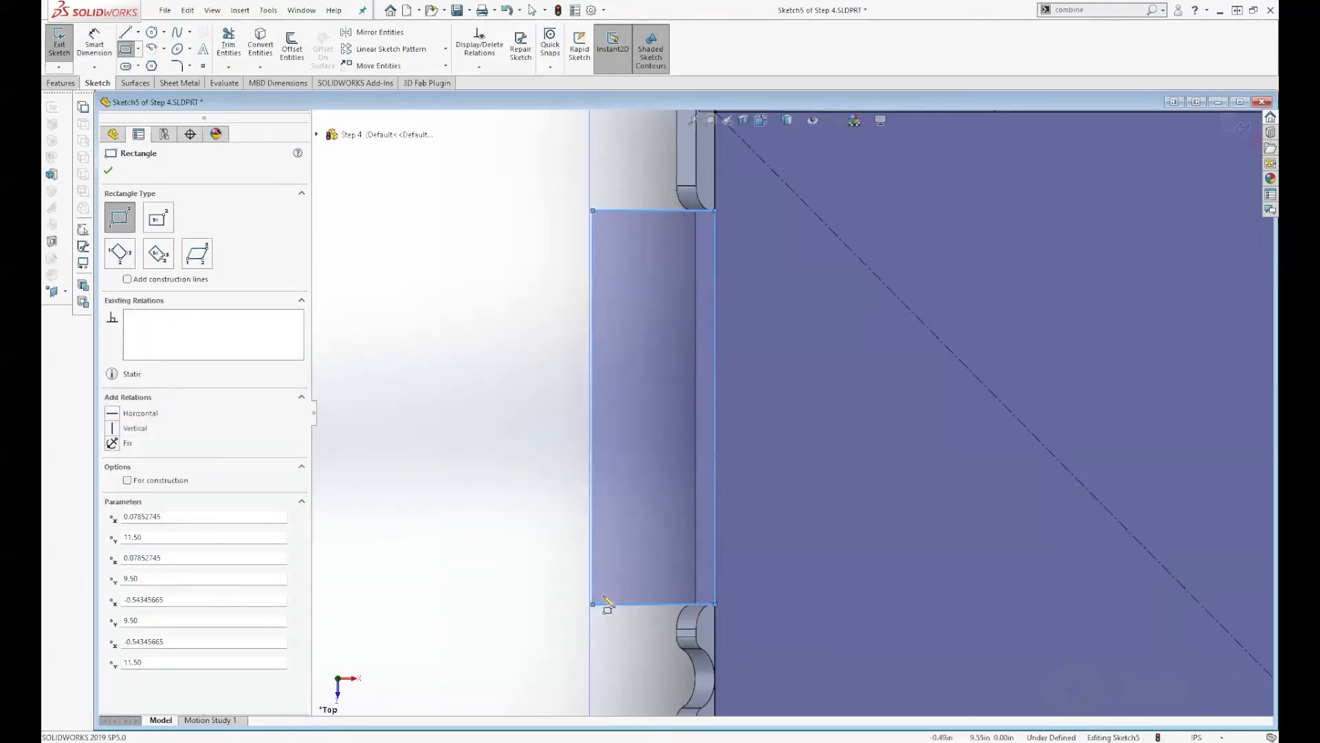
{"action": "key", "text": "Escape"}
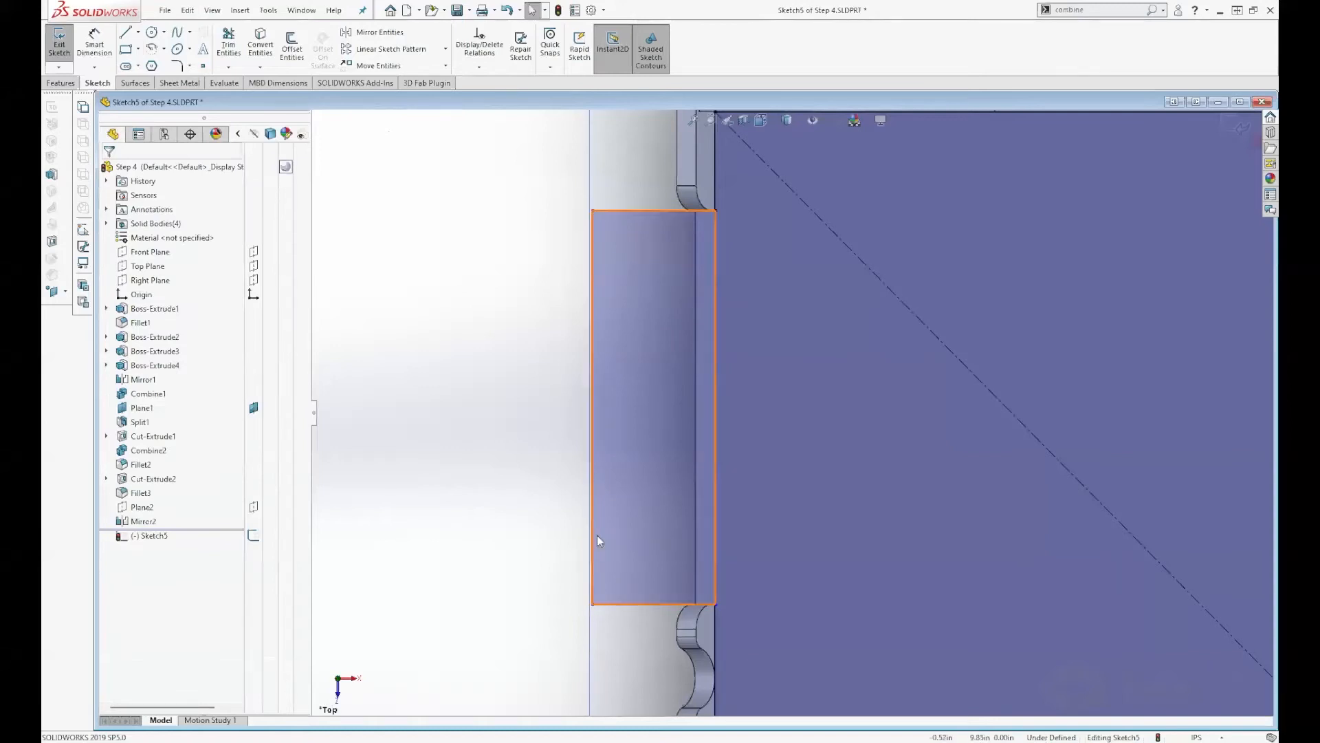
Step: Make the new rectangle's outer line collinear with the outer edge of the corner tab
{"action": "left_click", "coordinate": [593, 539]}
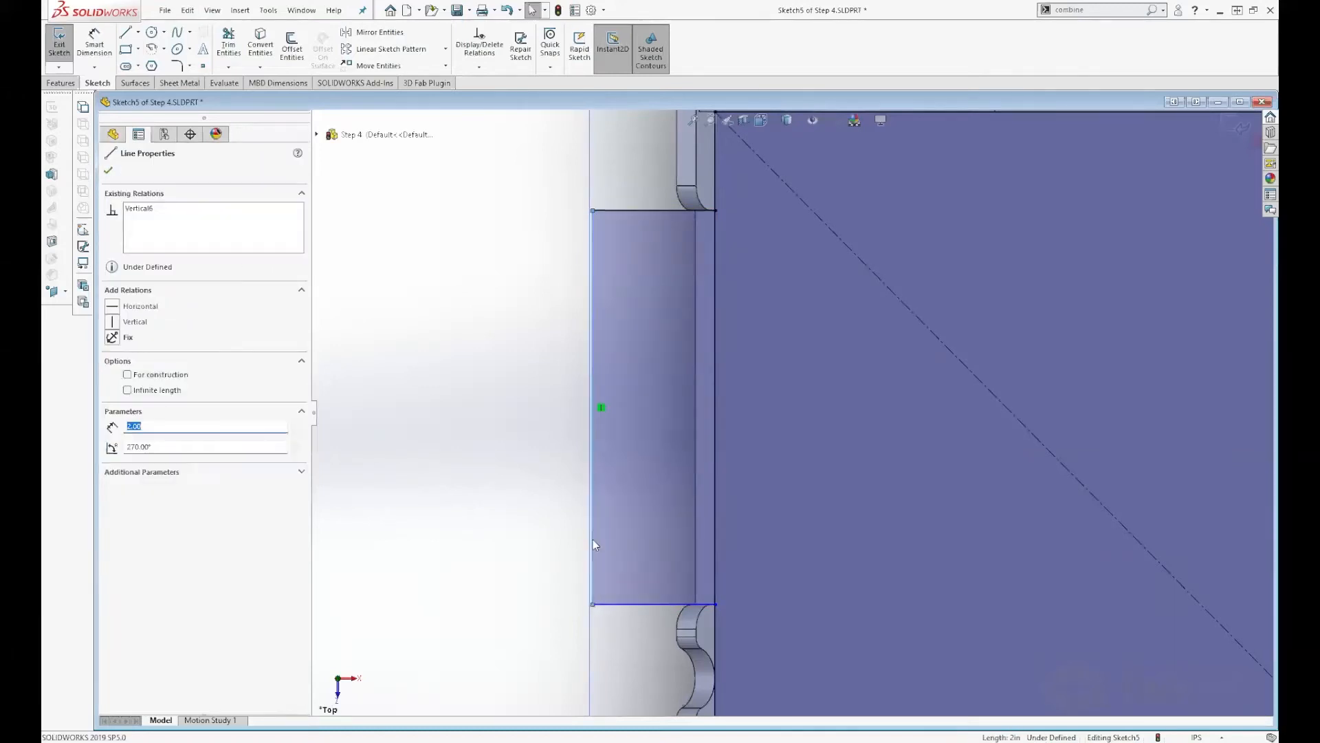
{"action": "key", "text": "z"}
{"action": "scroll", "coordinate": [790, 456], "scroll_direction": "down", "scroll_amount": 4}
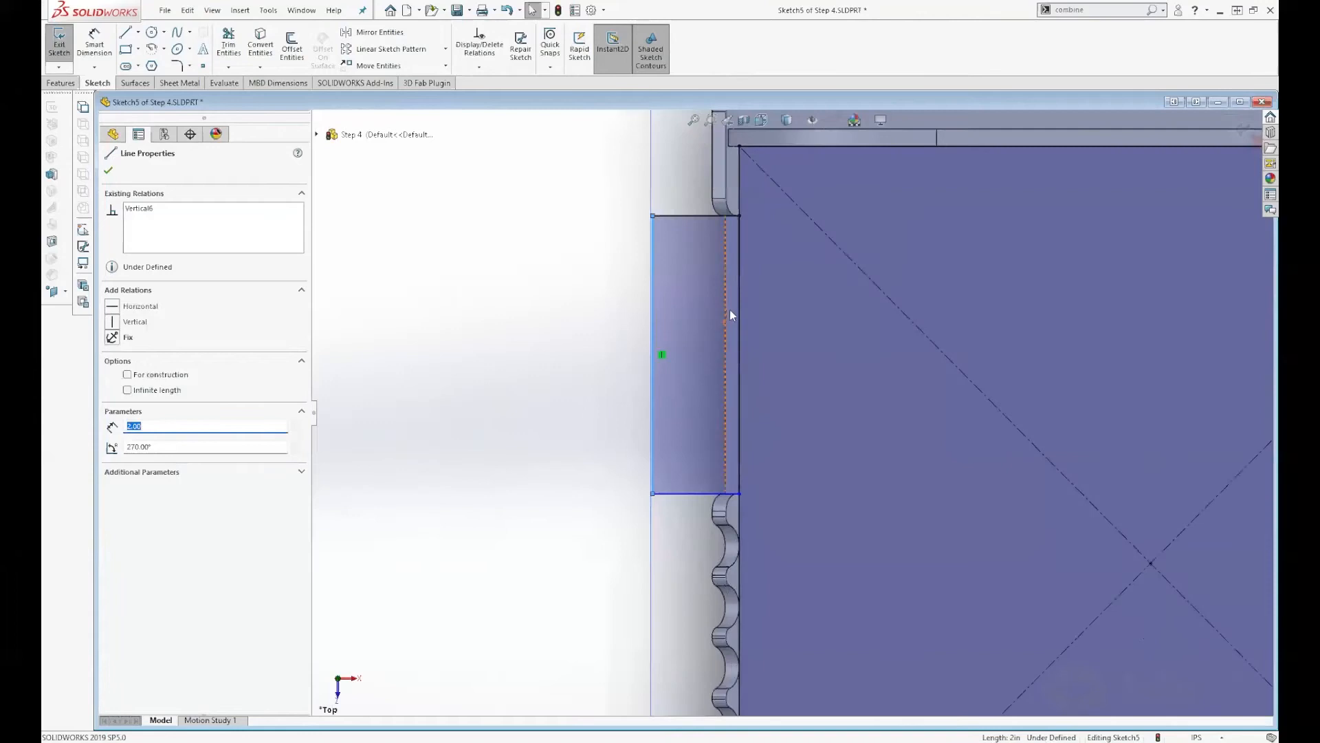
{"action": "left_click", "coordinate": [713, 180], "text": "ctrl"}
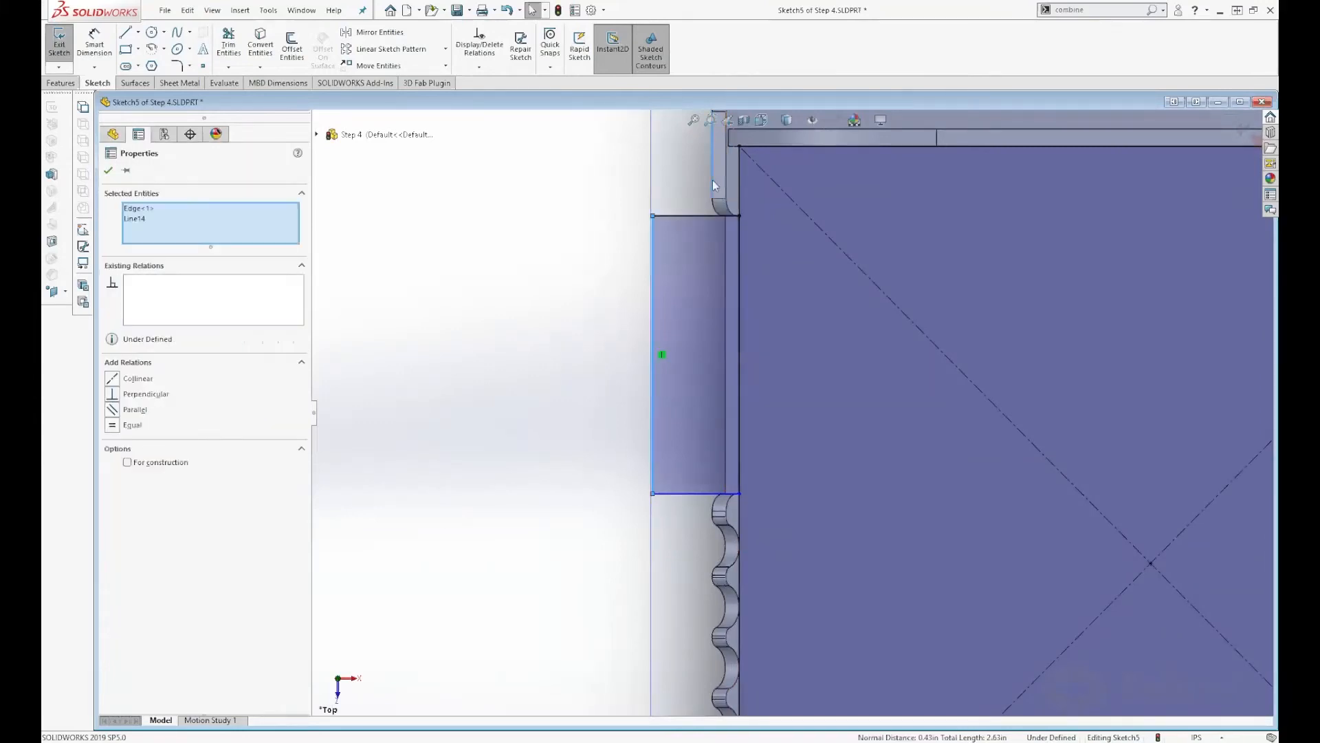
{"action": "left_click", "coordinate": [747, 125]}
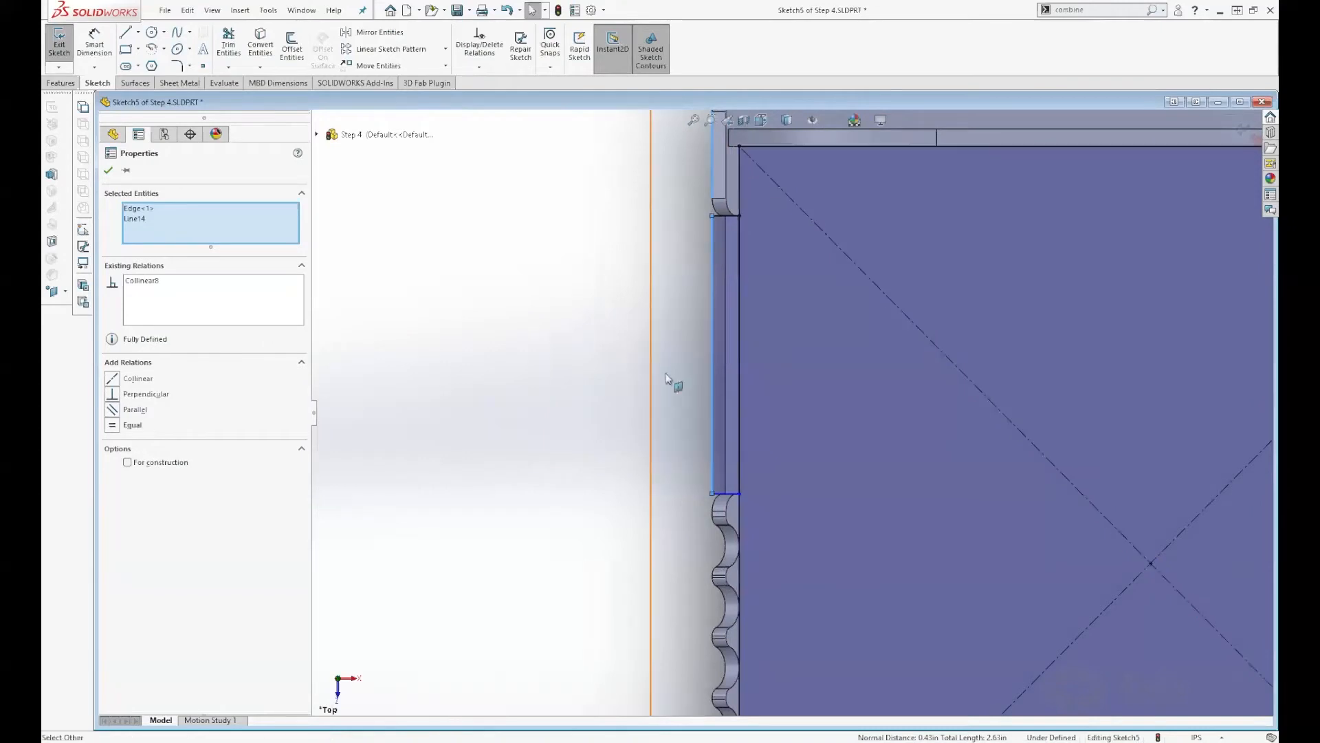
{"action": "left_click", "coordinate": [666, 373]}
Step: Sketch a 1 in long rectangle outward from the panel's side, between its inner corner and the near end of the scalloped tab
{"action": "scroll", "coordinate": [720, 516], "scroll_direction": "up", "scroll_amount": 2}
{"action": "scroll", "coordinate": [756, 550], "scroll_direction": "up", "scroll_amount": 3}
{"action": "scroll", "coordinate": [752, 569], "scroll_direction": "down", "scroll_amount": 3}
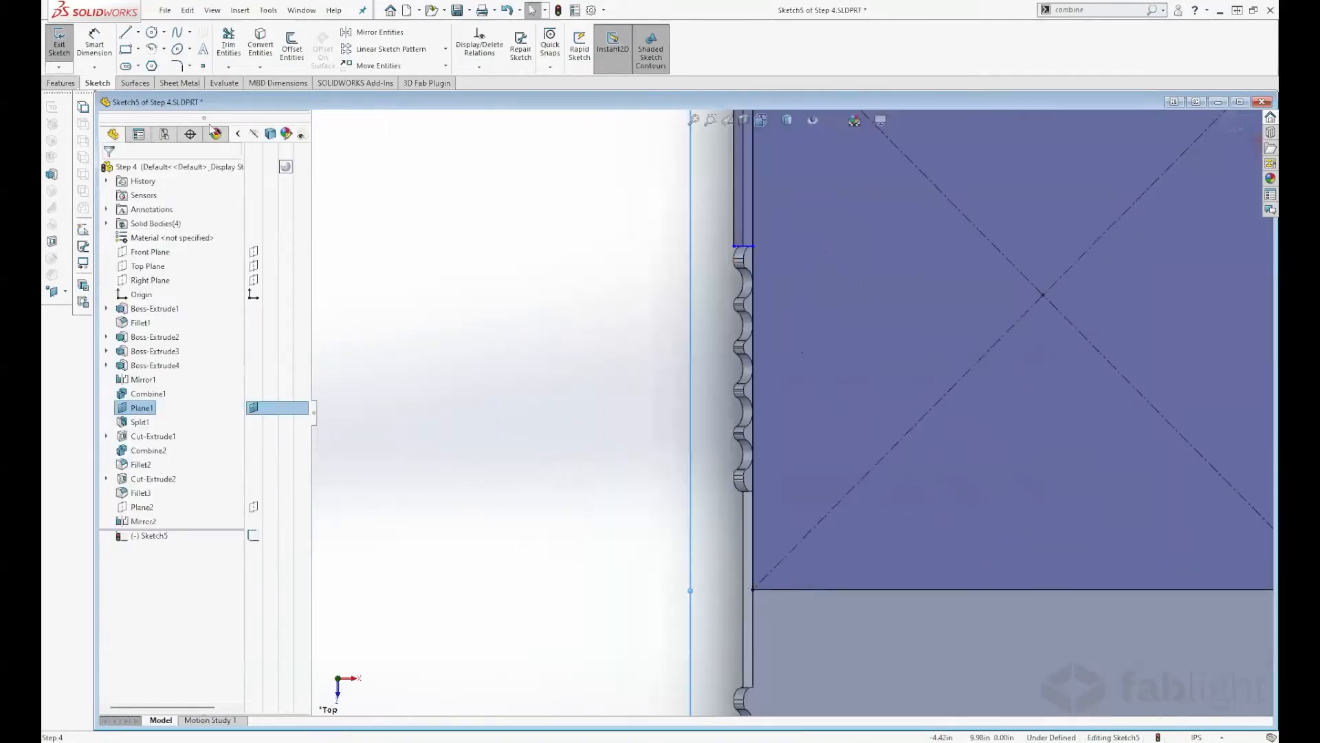
{"action": "left_click", "coordinate": [126, 49]}
{"action": "left_click", "coordinate": [753, 590]}
{"action": "scroll", "coordinate": [752, 496], "scroll_direction": "down", "scroll_amount": 3}
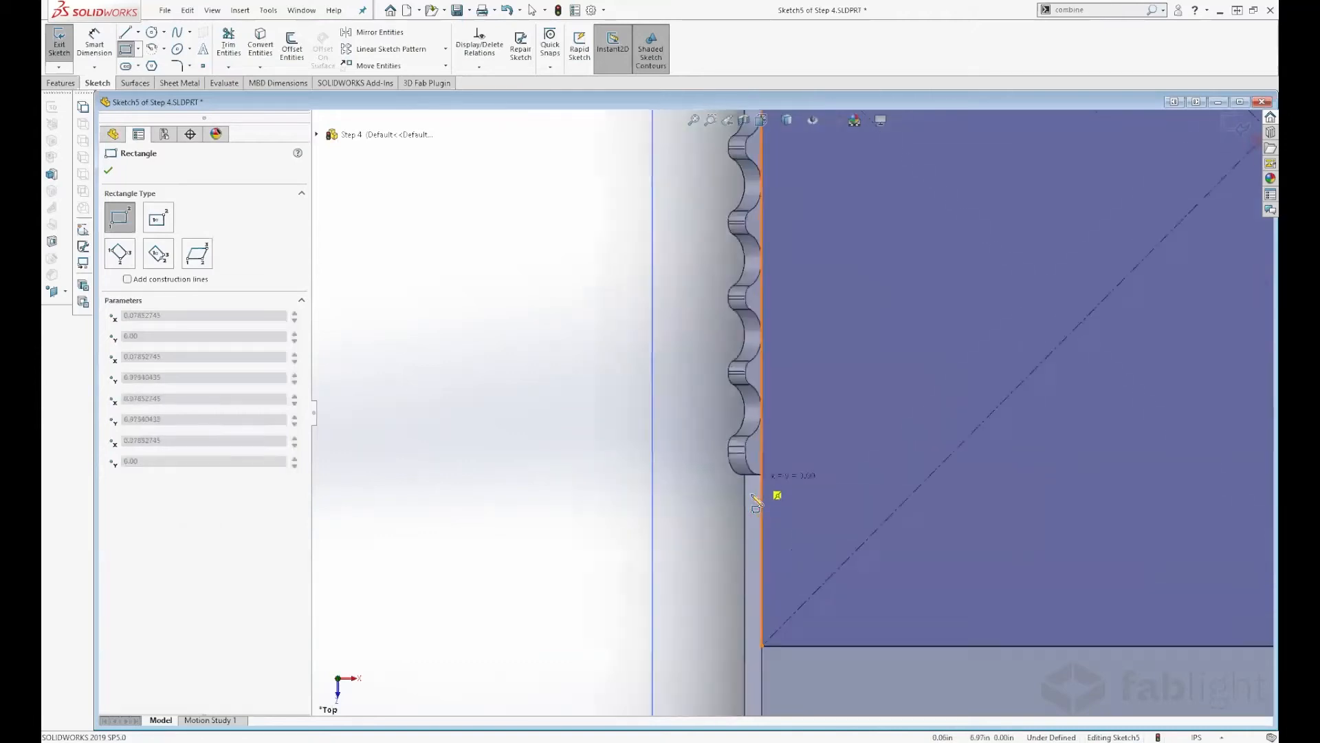
{"action": "scroll", "coordinate": [755, 501], "scroll_direction": "down", "scroll_amount": 2}
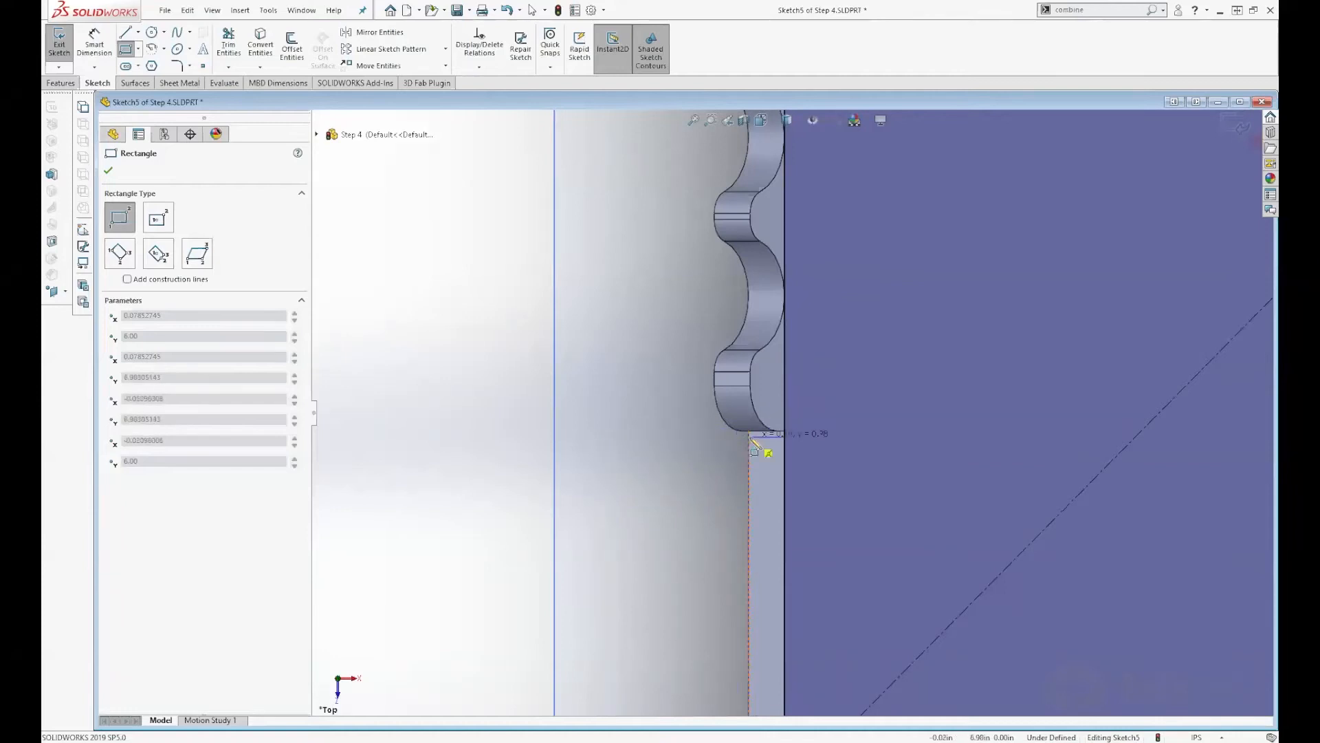
{"action": "left_click", "coordinate": [657, 432]}
{"action": "key", "text": "Escape"}
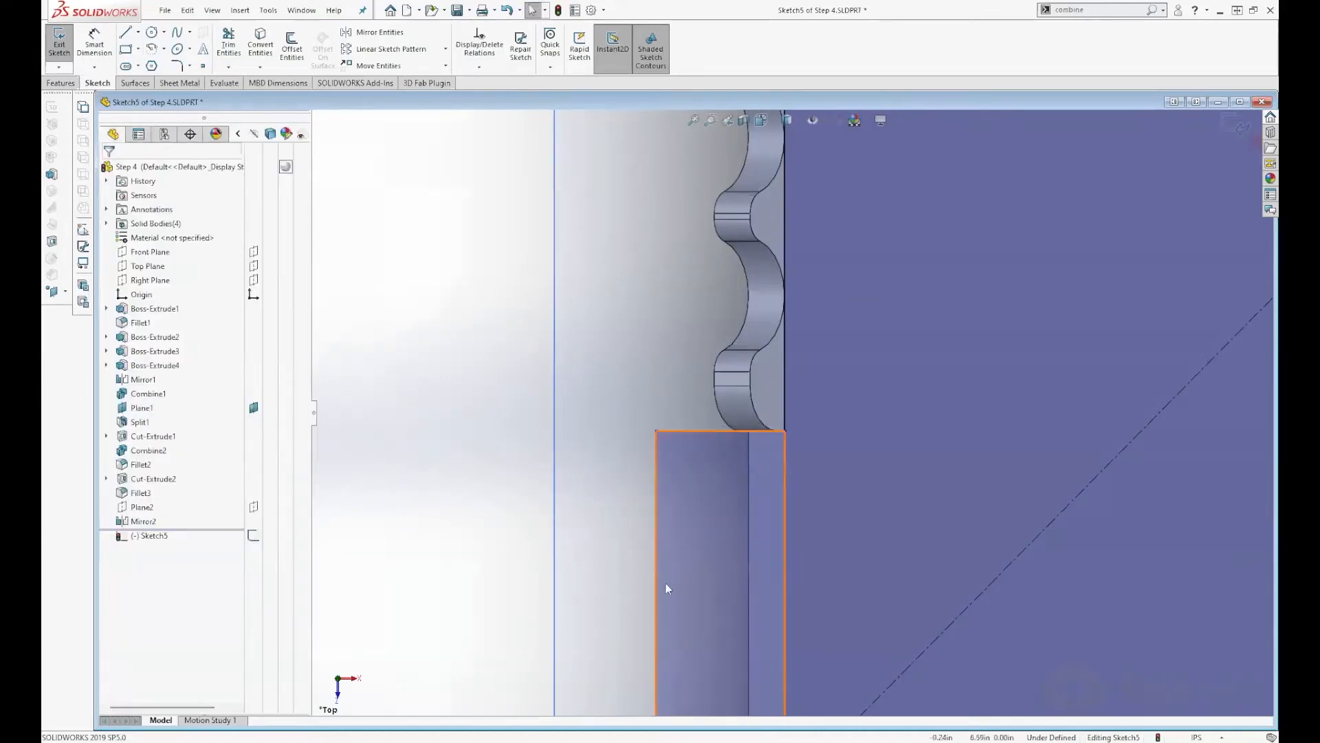
Step: Make the second tab rectangle's outer line collinear with the outer line of the first tab rectangle
{"action": "key", "text": "z"}
{"action": "left_click", "coordinate": [713, 542]}
{"action": "key", "text": "z"}
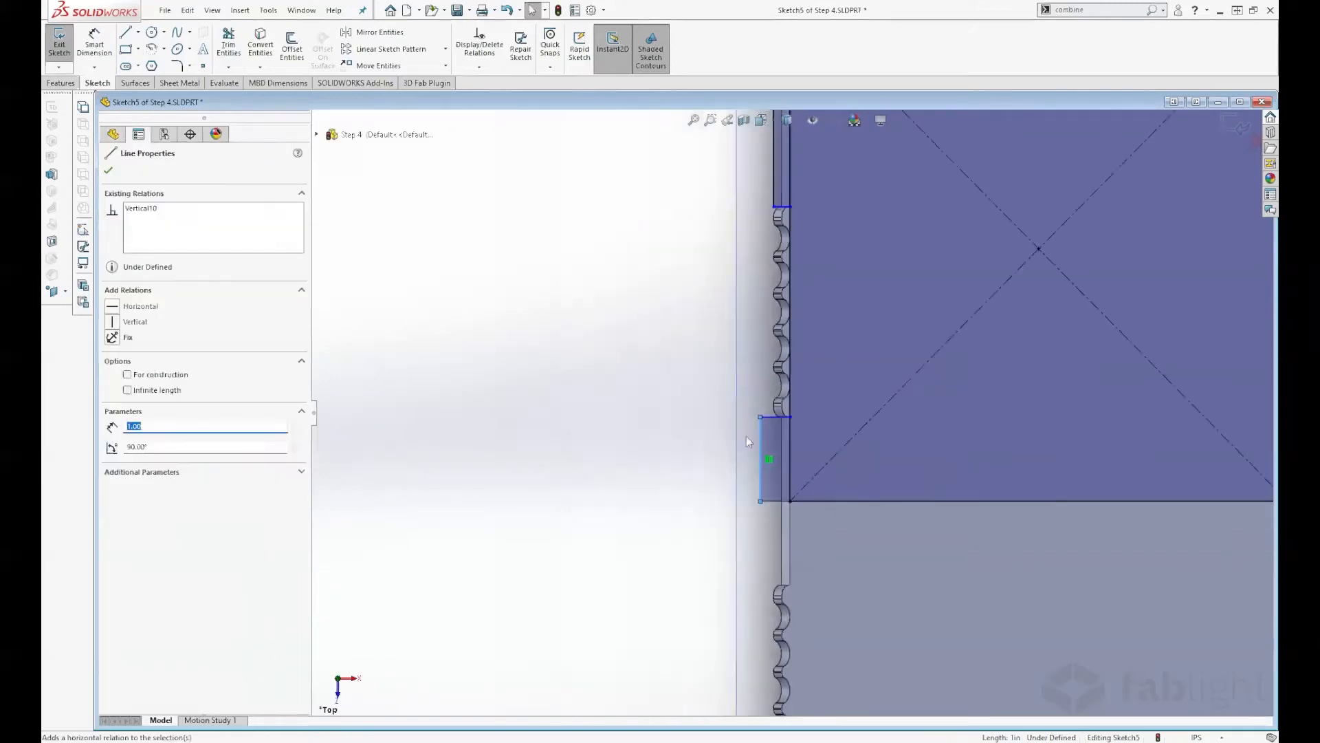
{"action": "left_click", "coordinate": [773, 183], "text": "ctrl"}
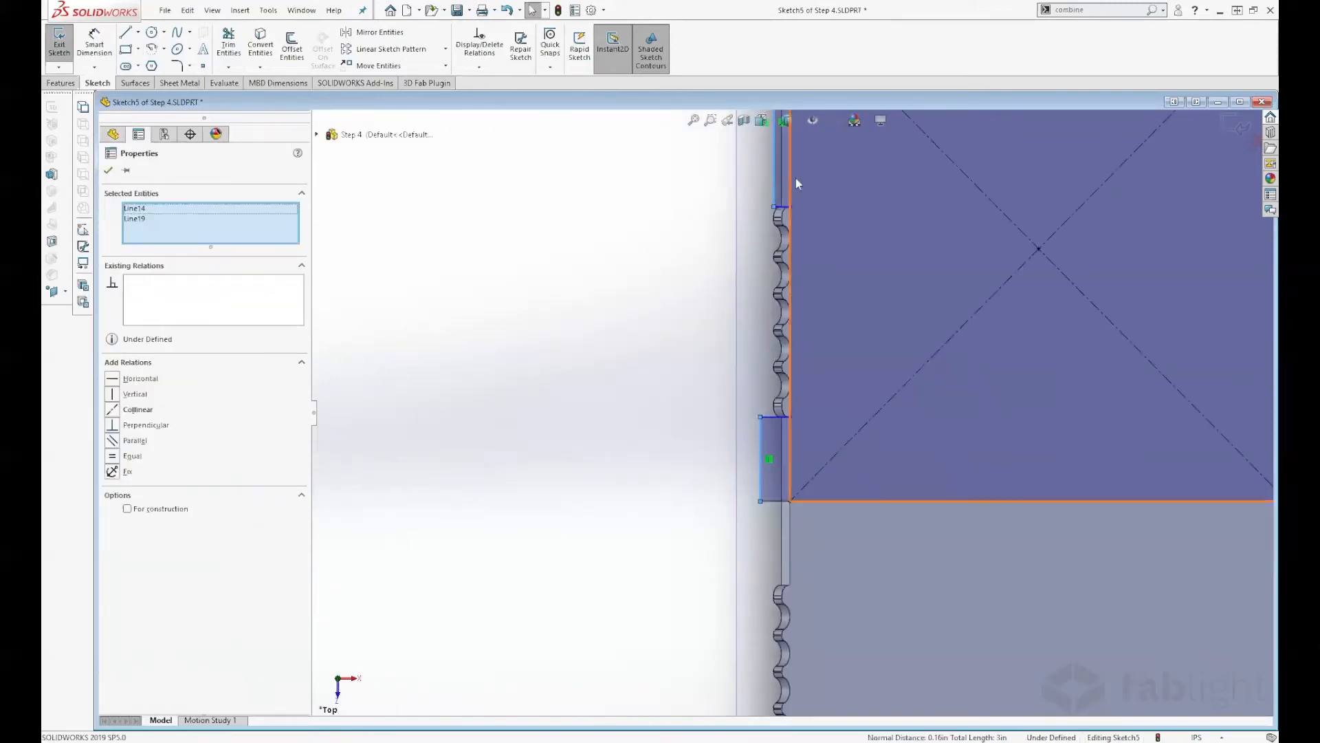
{"action": "left_click", "coordinate": [843, 128]}
{"action": "scroll", "coordinate": [959, 345], "scroll_direction": "up", "scroll_amount": 4}
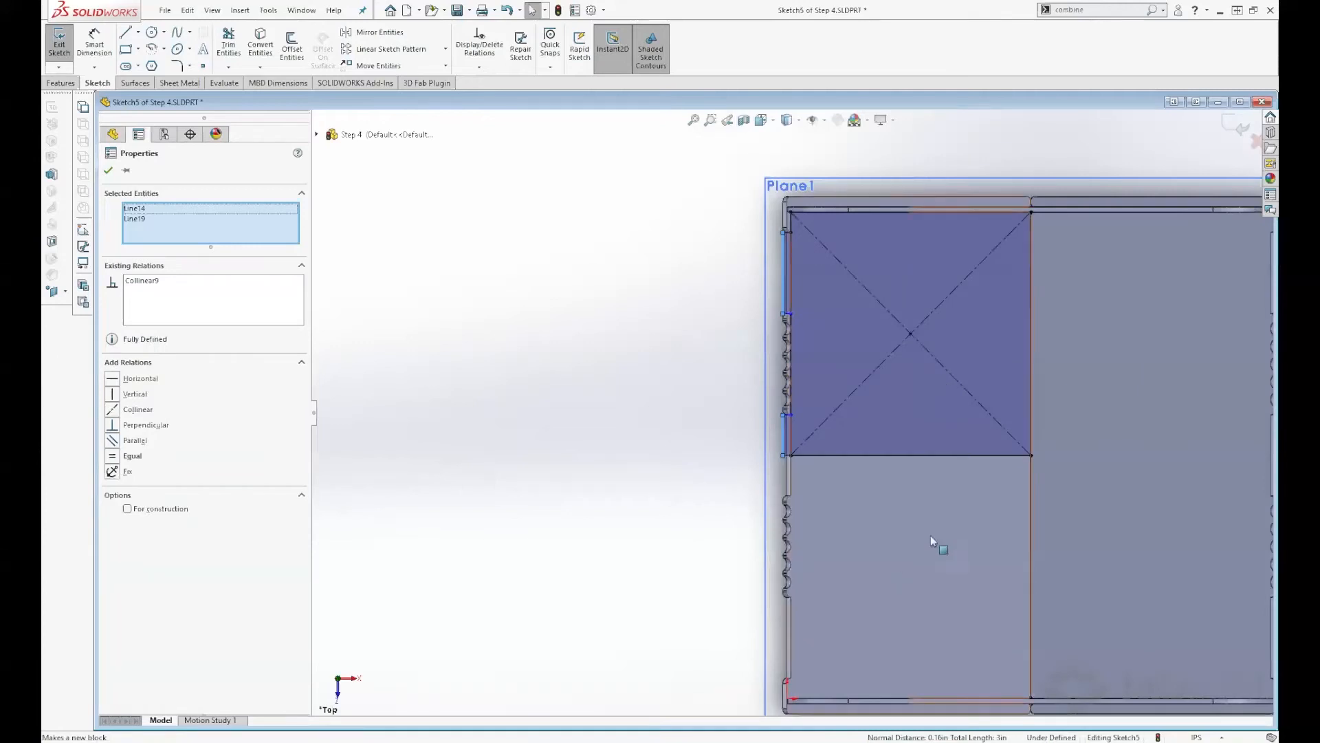
{"action": "scroll", "coordinate": [958, 476], "scroll_direction": "down", "scroll_amount": 2}
{"action": "scroll", "coordinate": [947, 413], "scroll_direction": "up", "scroll_amount": 3}
{"action": "scroll", "coordinate": [944, 266], "scroll_direction": "down", "scroll_amount": 1}
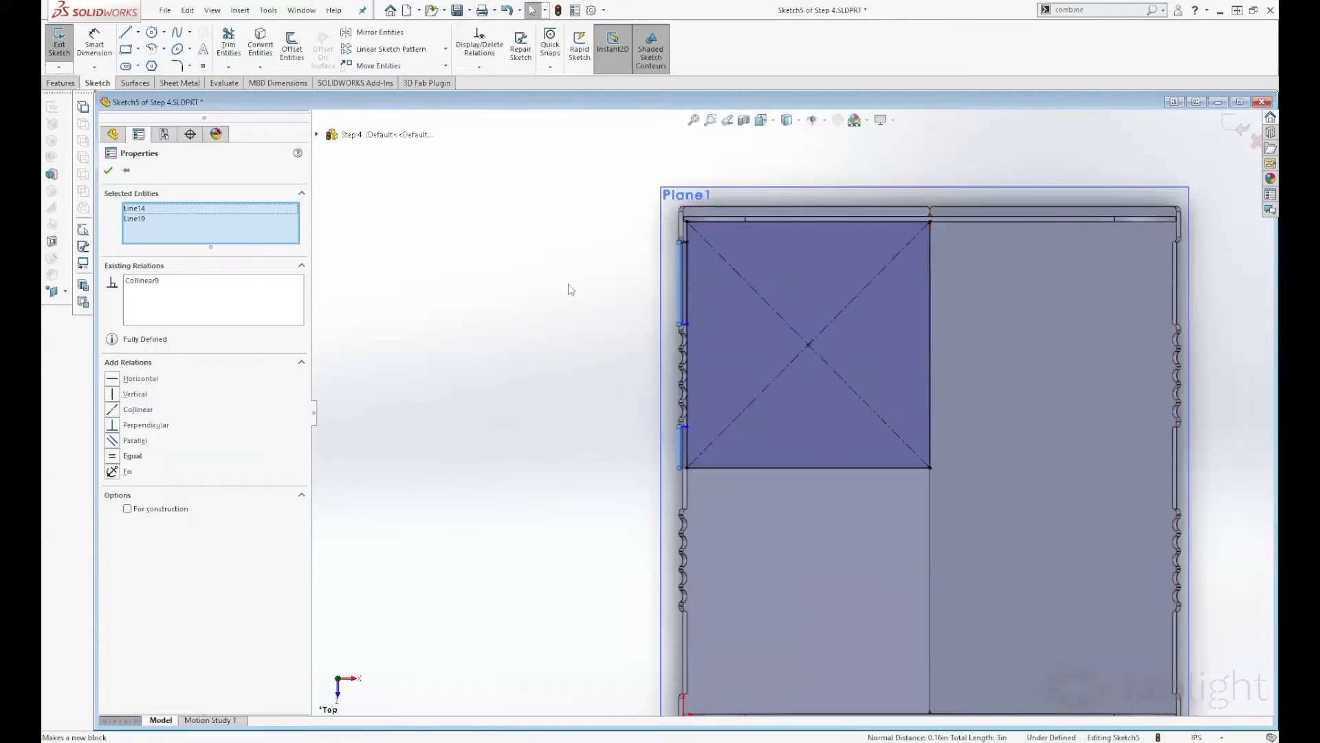
{"action": "left_click", "coordinate": [108, 172]}
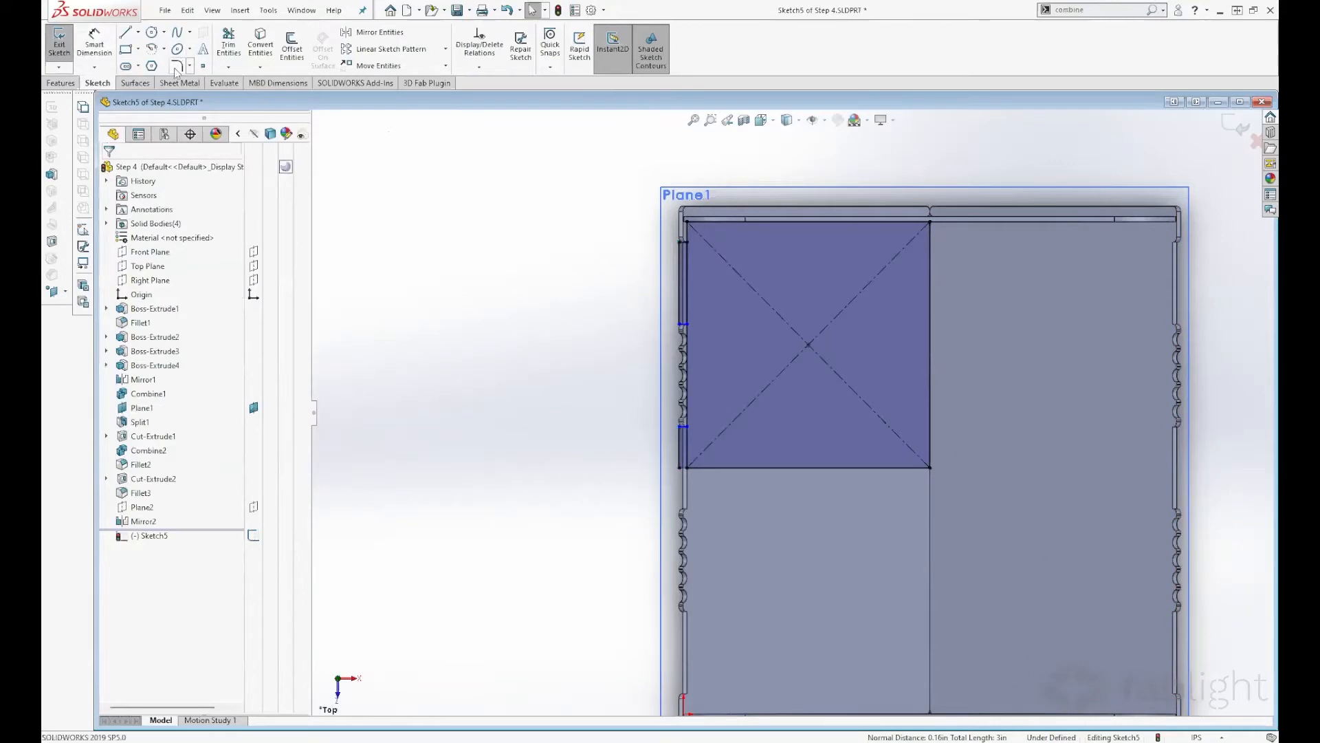
Step: Apply 0.10 in sketch fillets to both outer corners of the long tab rectangle and the short one's corner beside the scalloped tab
{"action": "left_click", "coordinate": [177, 66]}
{"action": "left_click", "coordinate": [680, 429]}
{"action": "left_click", "coordinate": [680, 325]}
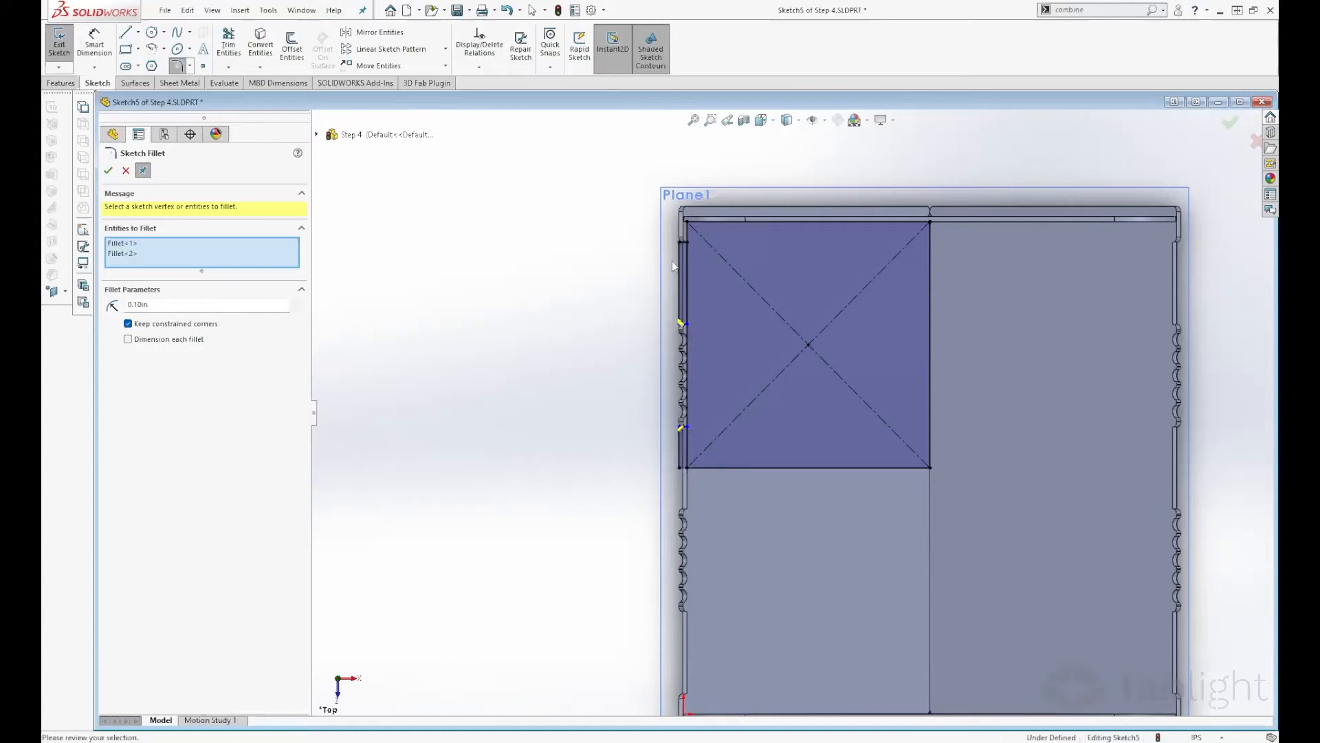
{"action": "left_click", "coordinate": [688, 224]}
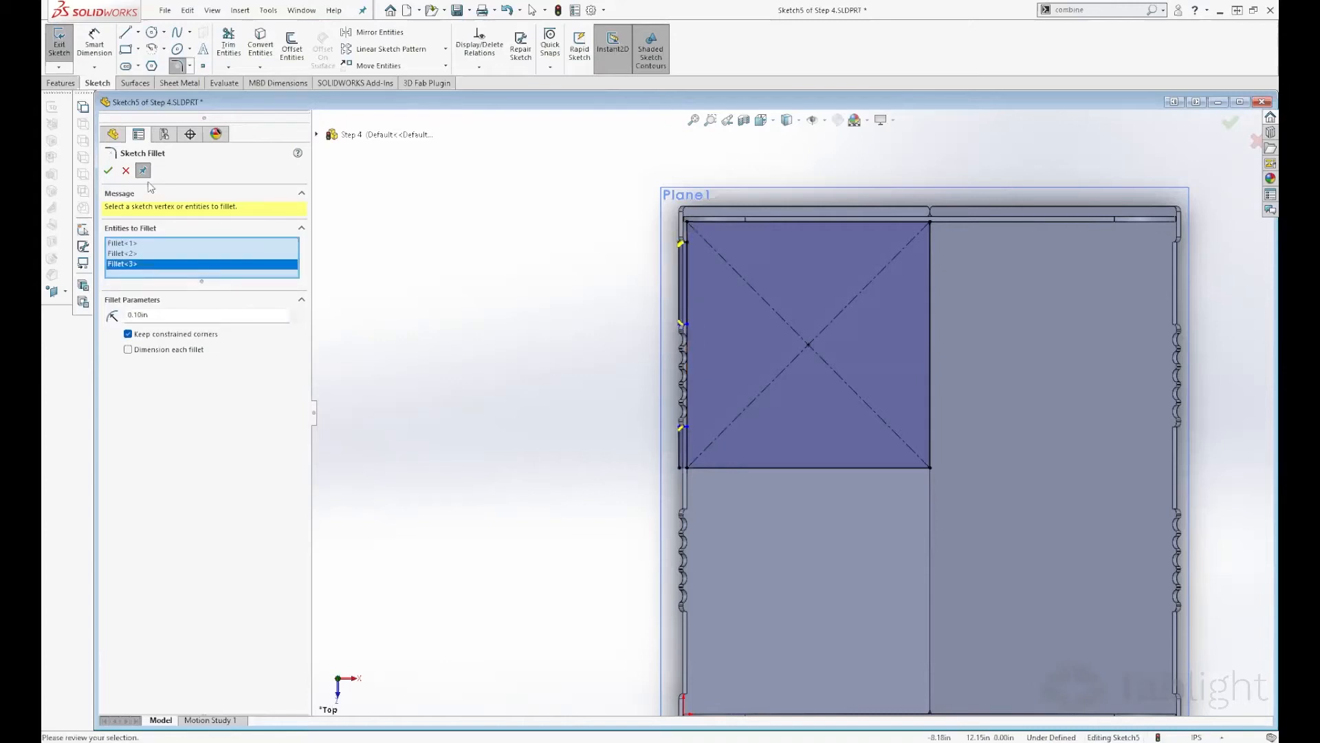
{"action": "left_click", "coordinate": [108, 172]}
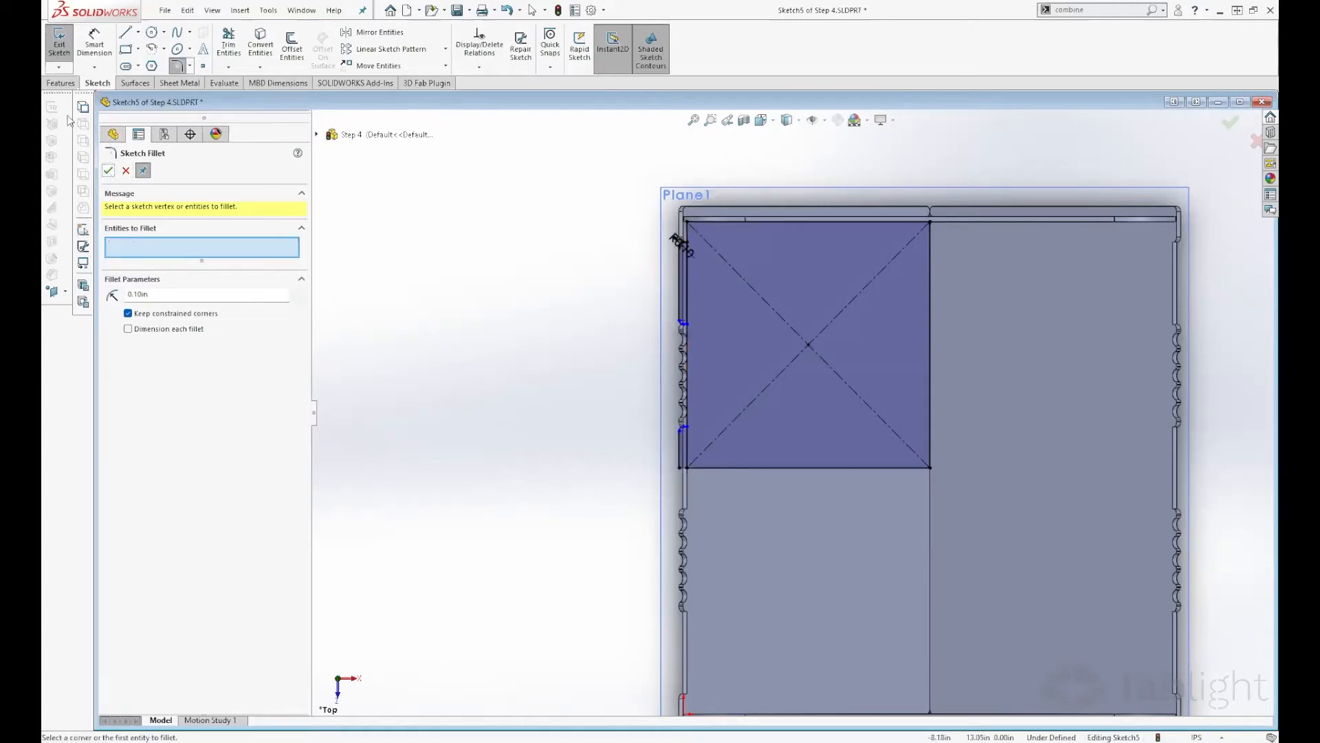
Step: Round the panel's outer corner next to the plate's corner tab with a 0.25 in sketch fillet
{"action": "left_click", "coordinate": [687, 224]}
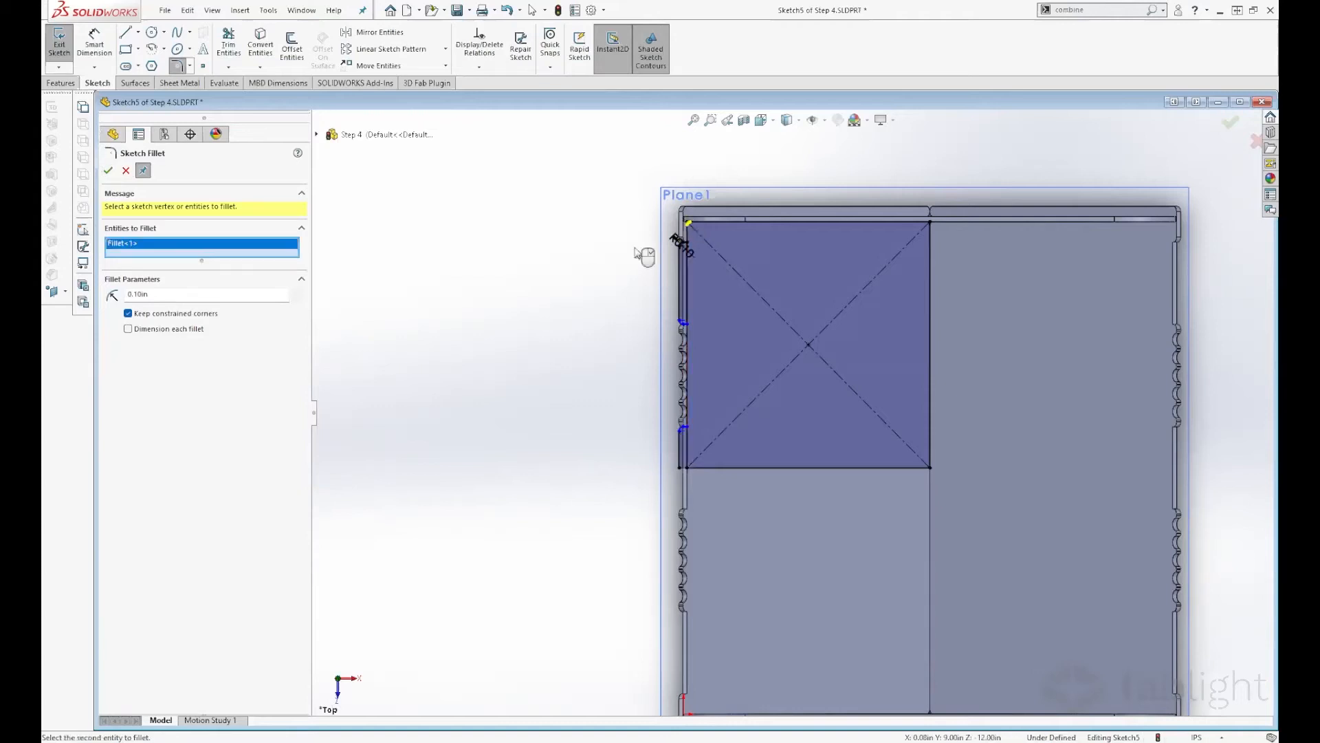
{"action": "double_click", "coordinate": [162, 295]}
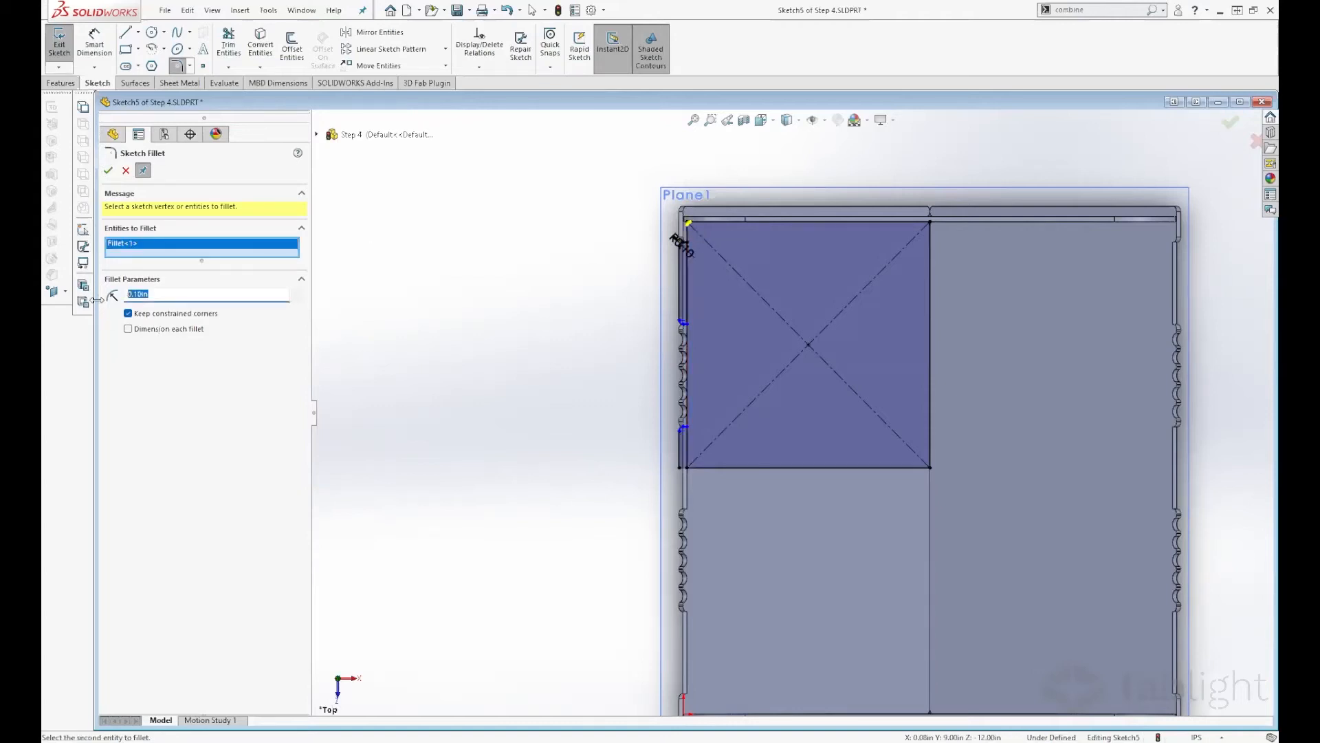
{"action": "key", "text": "Return"}
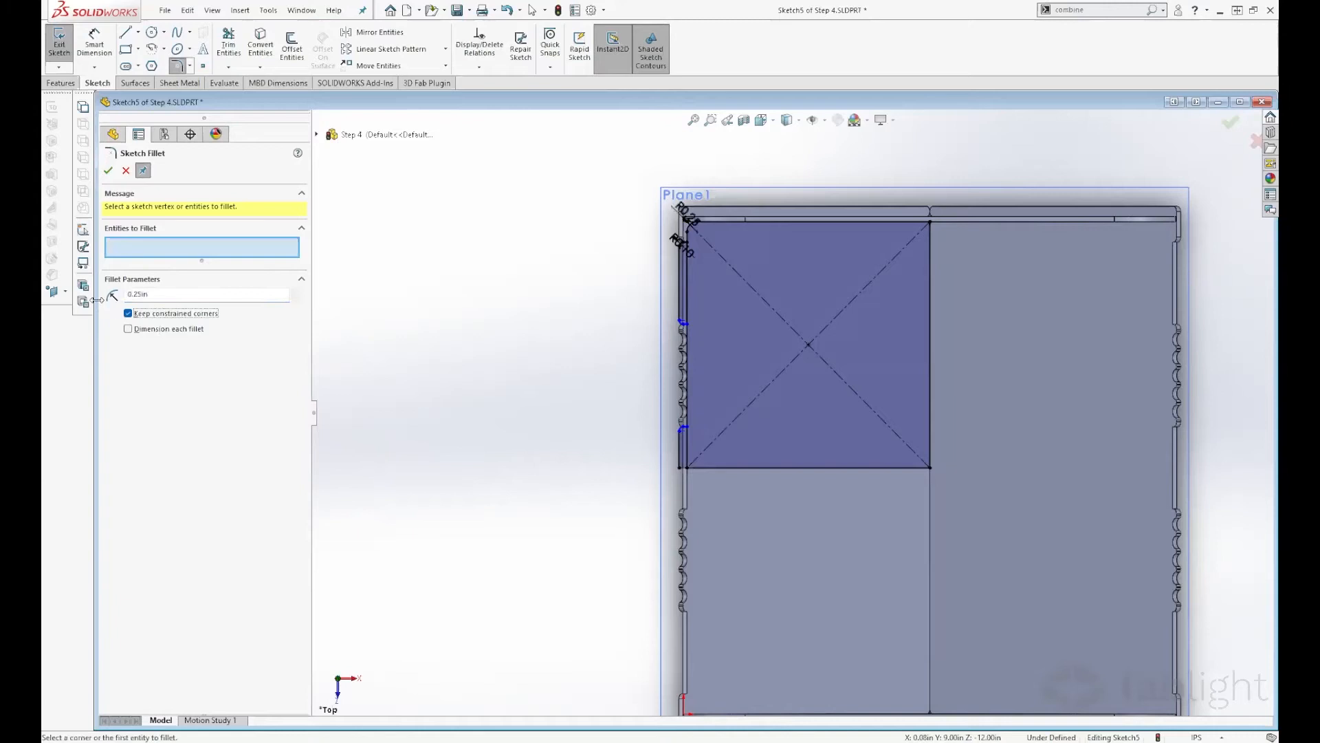
{"action": "scroll", "coordinate": [1028, 342], "scroll_direction": "up", "scroll_amount": 3}
{"action": "scroll", "coordinate": [1023, 354], "scroll_direction": "down", "scroll_amount": 3}
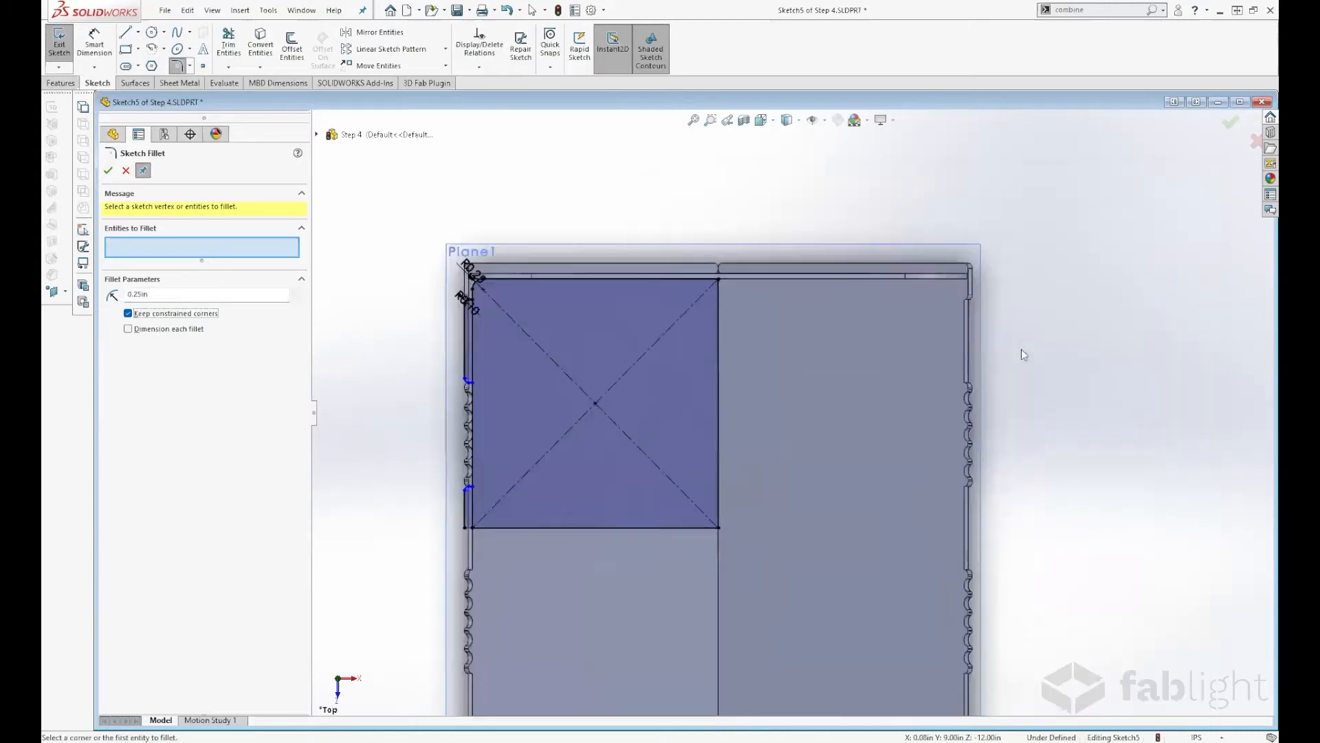
{"action": "left_click", "coordinate": [109, 172]}
Step: Mirror the entire quarter-panel sketch about the square's vertical line at the model's centre
{"action": "scroll", "coordinate": [724, 404], "scroll_direction": "up", "scroll_amount": 3}
{"action": "scroll", "coordinate": [741, 492], "scroll_direction": "down", "scroll_amount": 3}
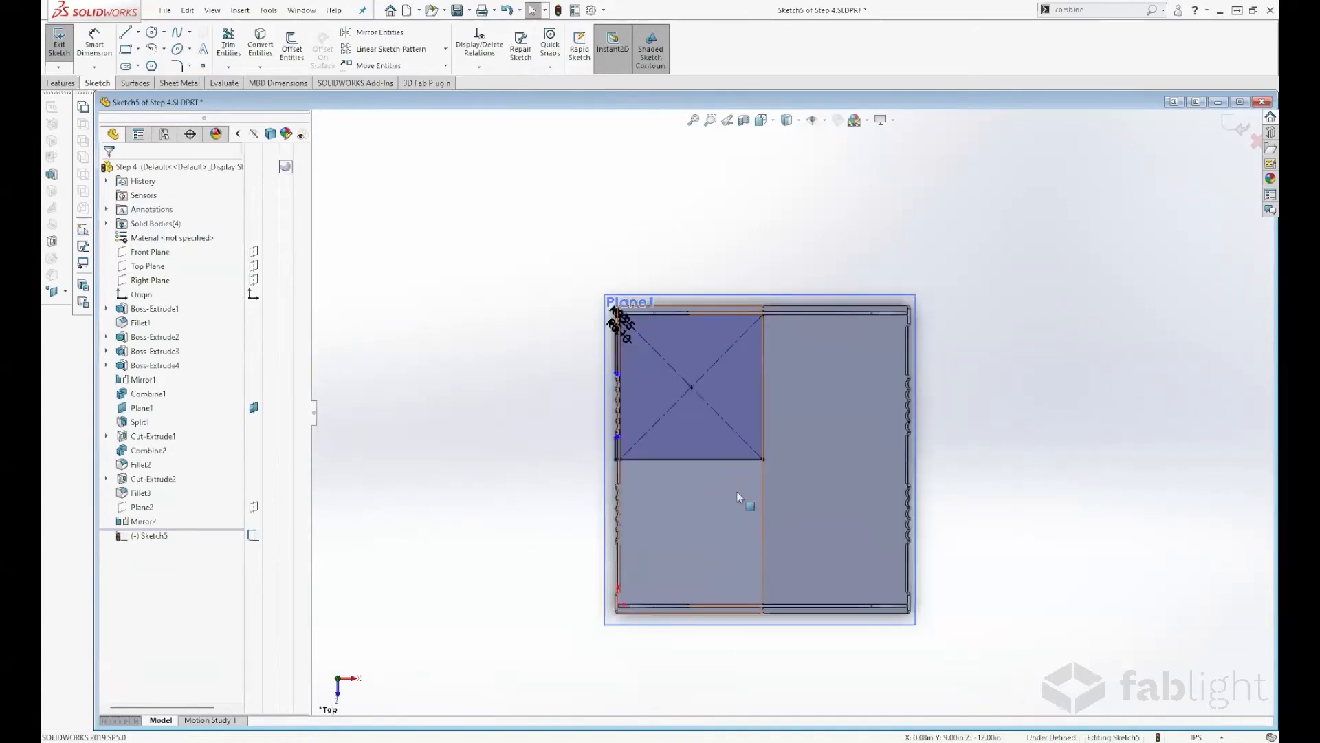
{"action": "mouse_move", "coordinate": [757, 182]}
{"action": "left_mouse_down"}
{"action": "mouse_move", "coordinate": [569, 292]}
{"action": "mouse_move", "coordinate": [522, 425]}
{"action": "left_mouse_up"}
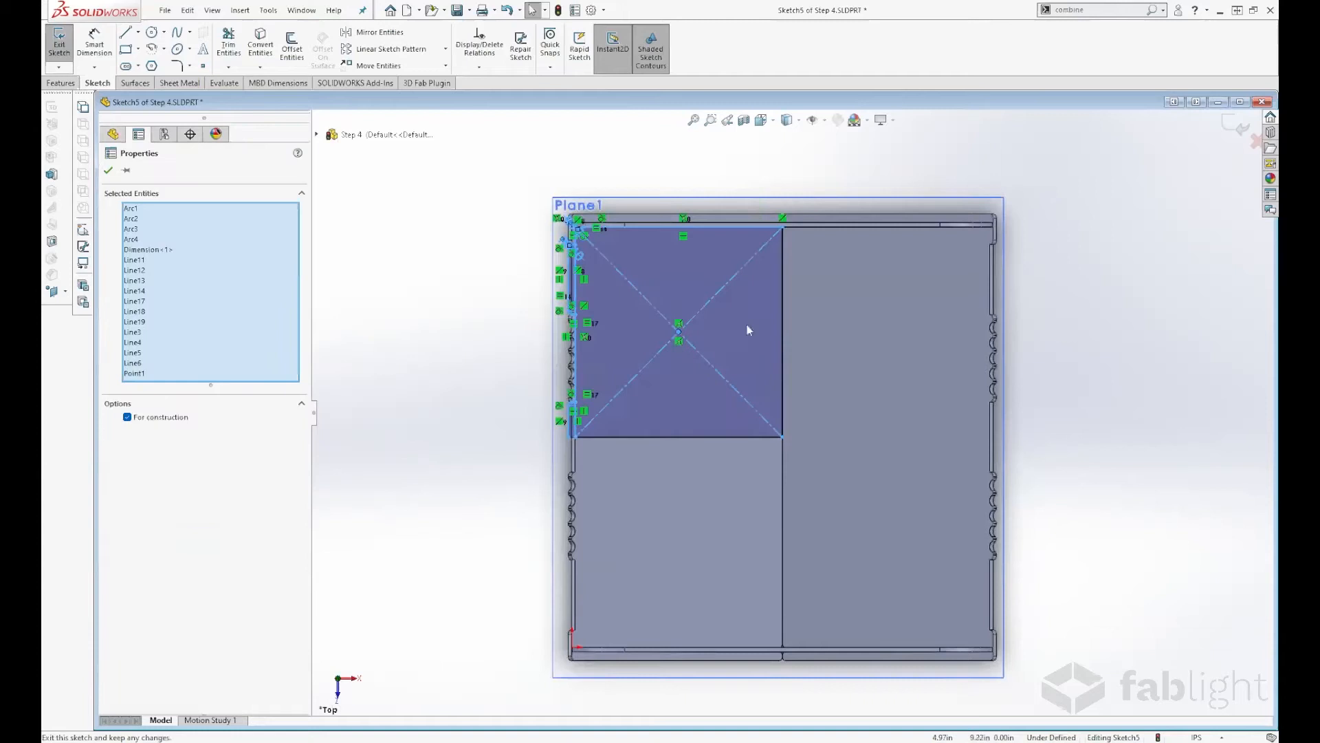
{"action": "left_click", "coordinate": [800, 168]}
{"action": "left_click_drag", "start_coordinate": [800, 167], "coordinate": [356, 506]}
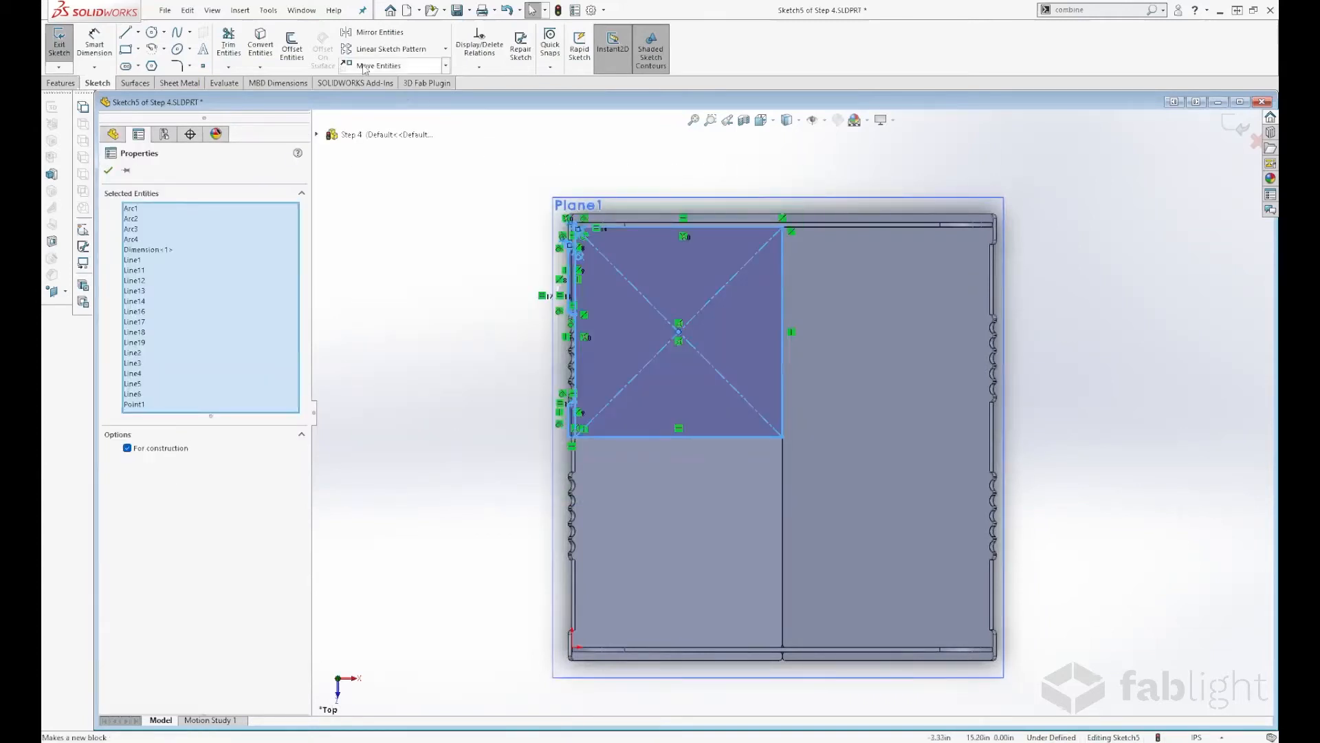
{"action": "left_click", "coordinate": [340, 35]}
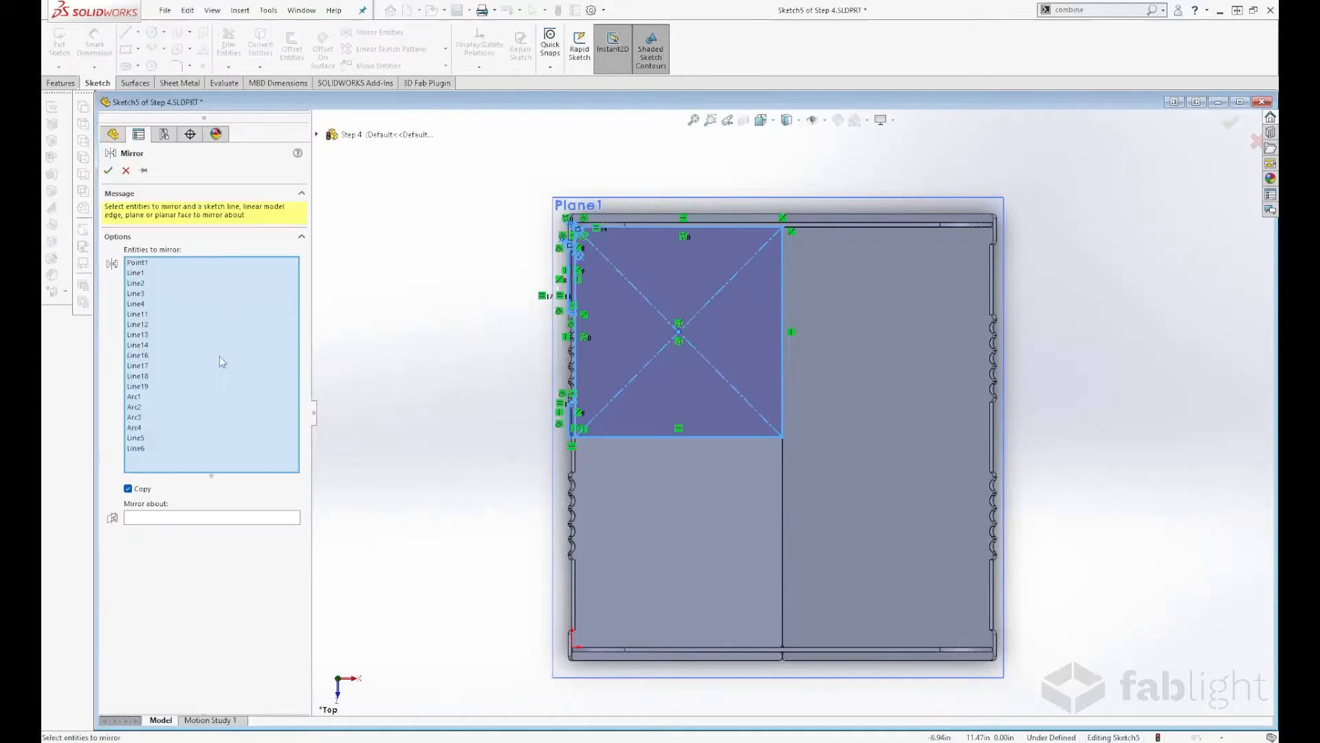
{"action": "left_click", "coordinate": [183, 519]}
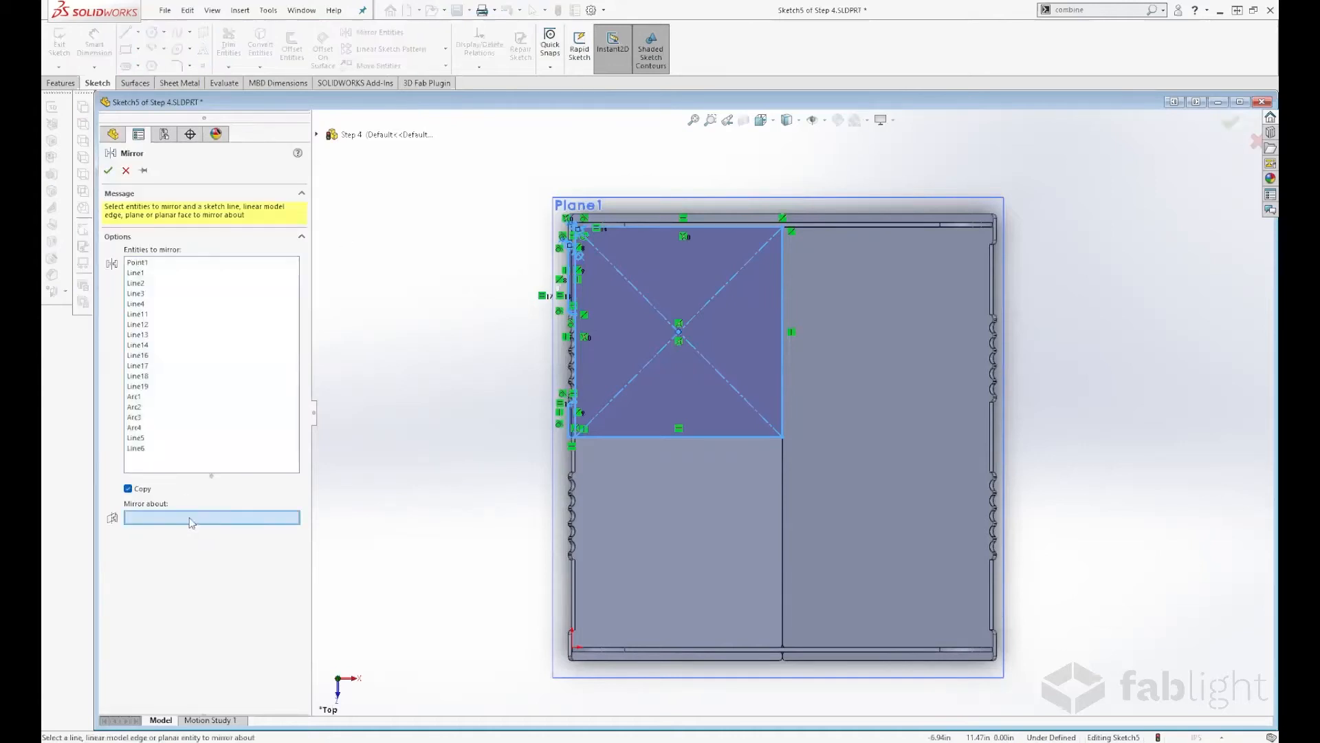
{"action": "left_click", "coordinate": [784, 361]}
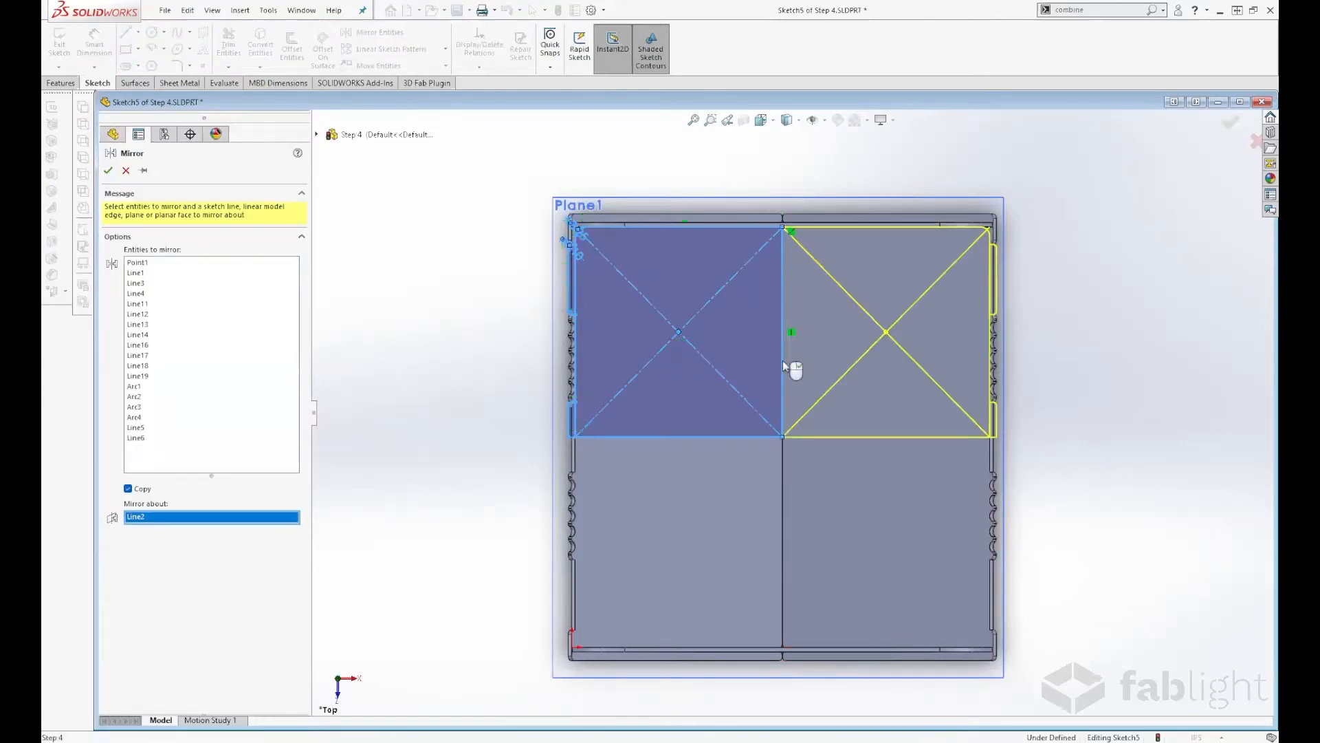
{"action": "right_click", "coordinate": [782, 360]}
Step: Mirror both upper panel quarters about the square's horizontal line at the model's centre
{"action": "left_click_drag", "start_coordinate": [431, 184], "coordinate": [1093, 480]}
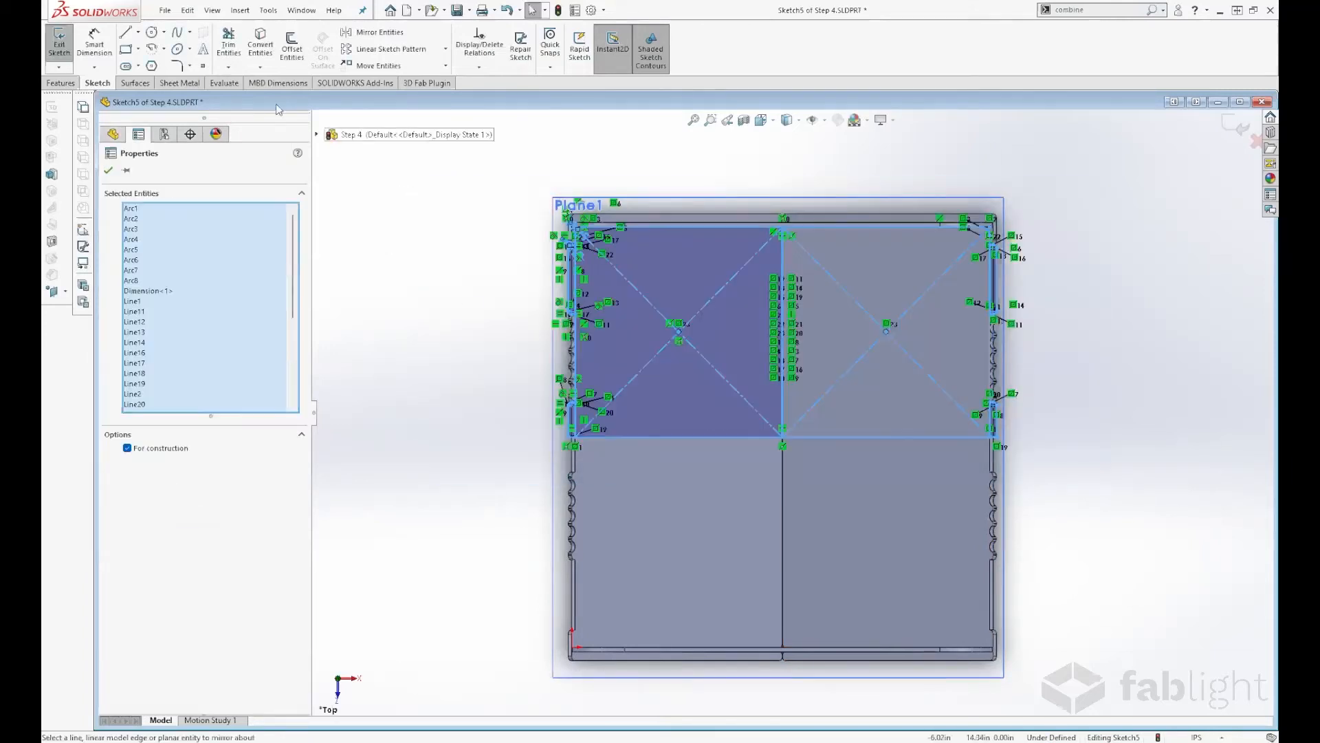
{"action": "left_click", "coordinate": [348, 32]}
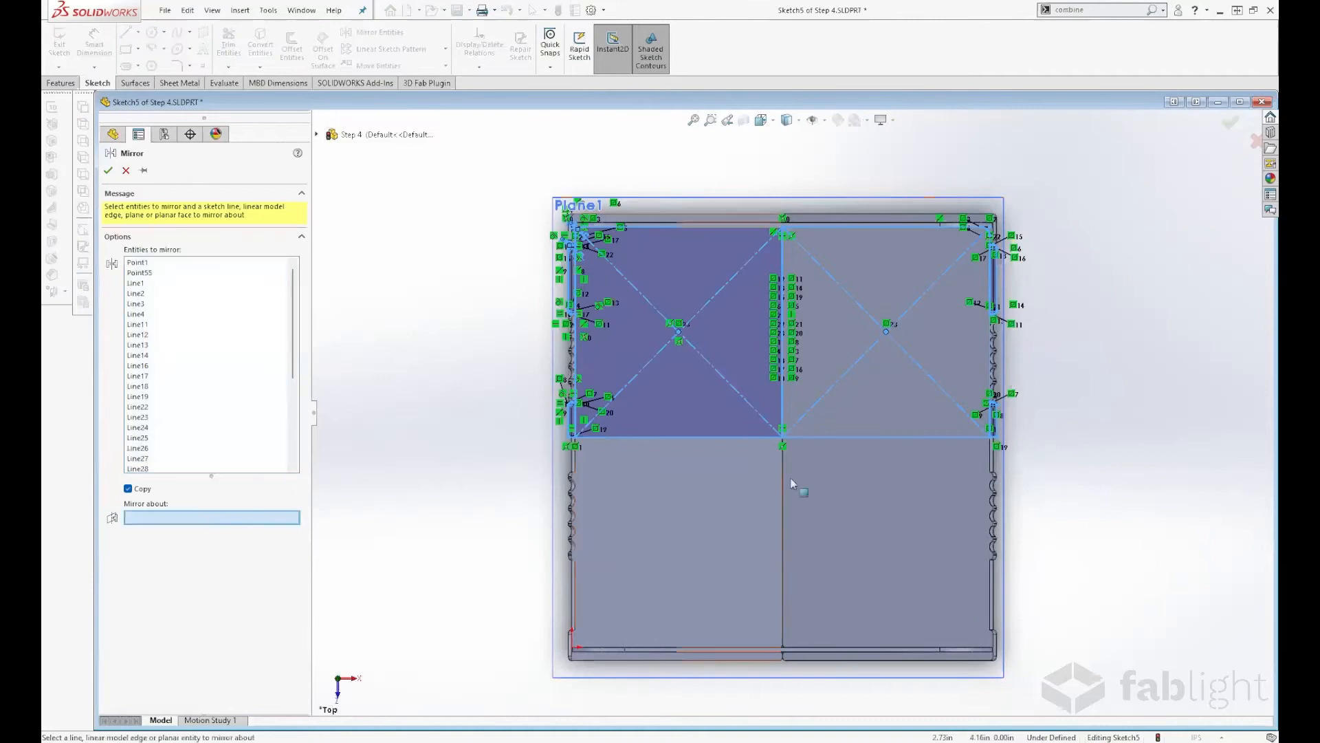
{"action": "left_click", "coordinate": [703, 436]}
{"action": "right_click", "coordinate": [703, 437]}
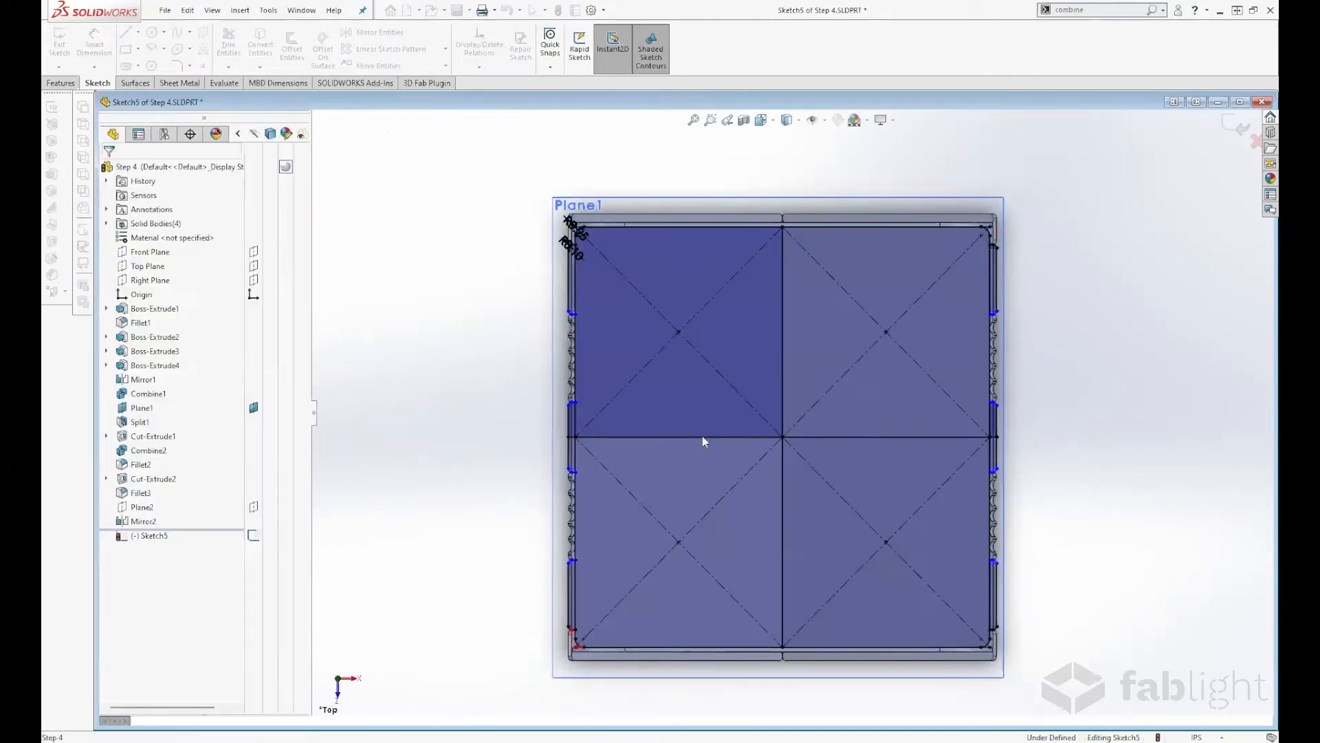
Step: Delete the horizontal and vertical dividing lines crossing the panel's centre and close the sketch
{"action": "left_click", "coordinate": [833, 436]}
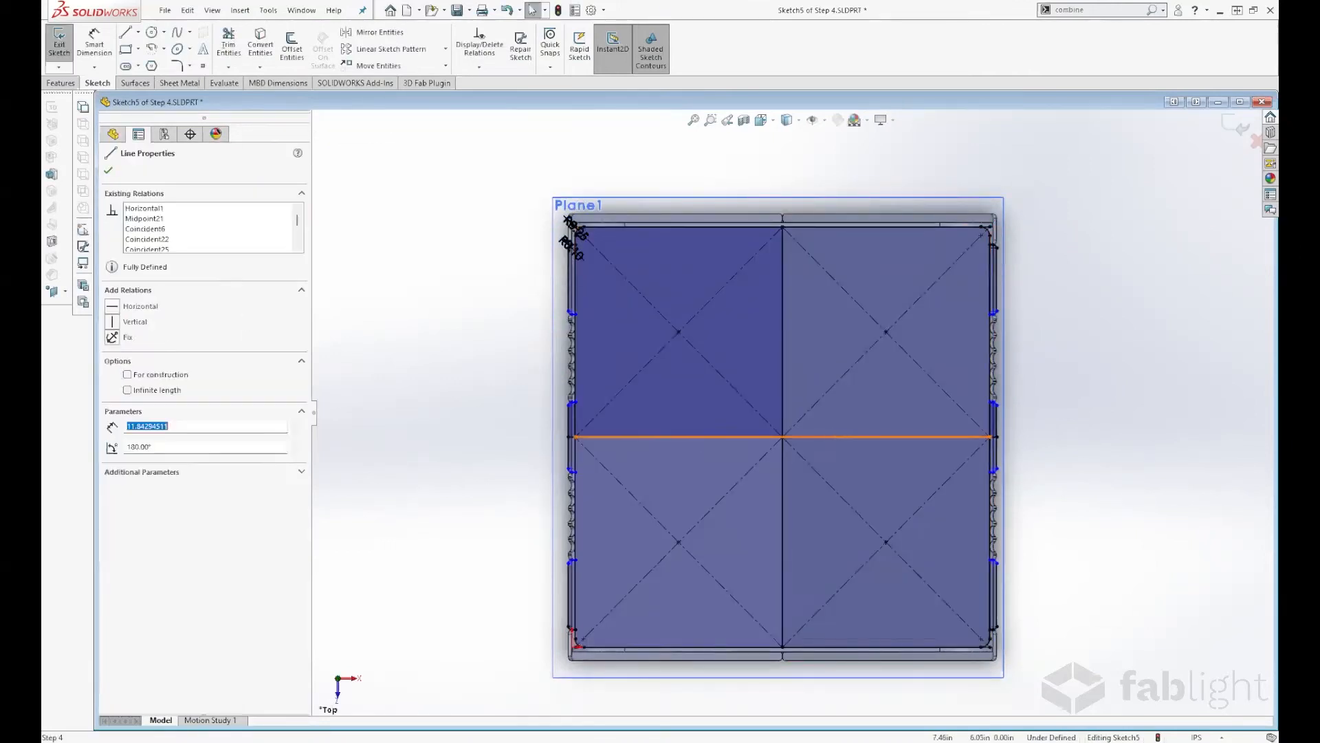
{"action": "key", "text": "Escape"}
{"action": "left_click", "coordinate": [782, 397]}
{"action": "key", "text": "Escape"}
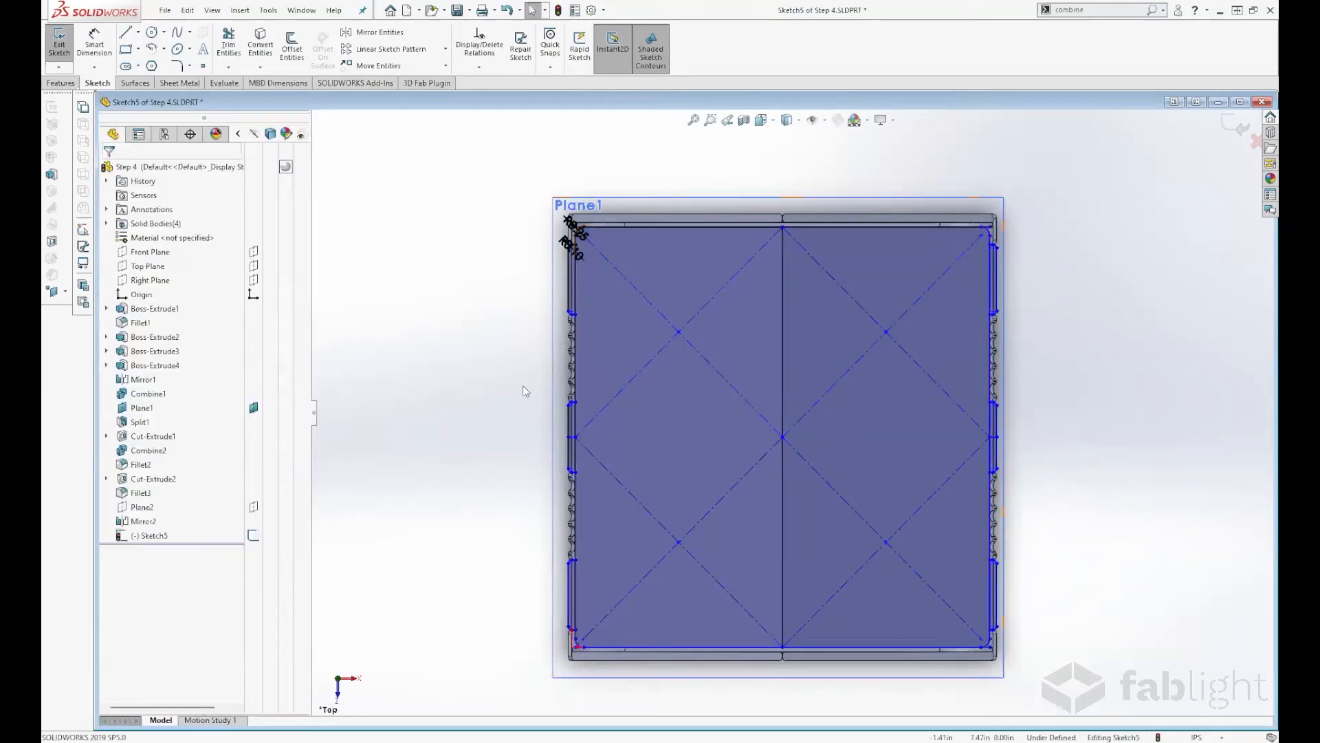
{"action": "scroll", "coordinate": [839, 451], "scroll_direction": "up", "scroll_amount": 5}
{"action": "scroll", "coordinate": [840, 451], "scroll_direction": "down", "scroll_amount": 3}
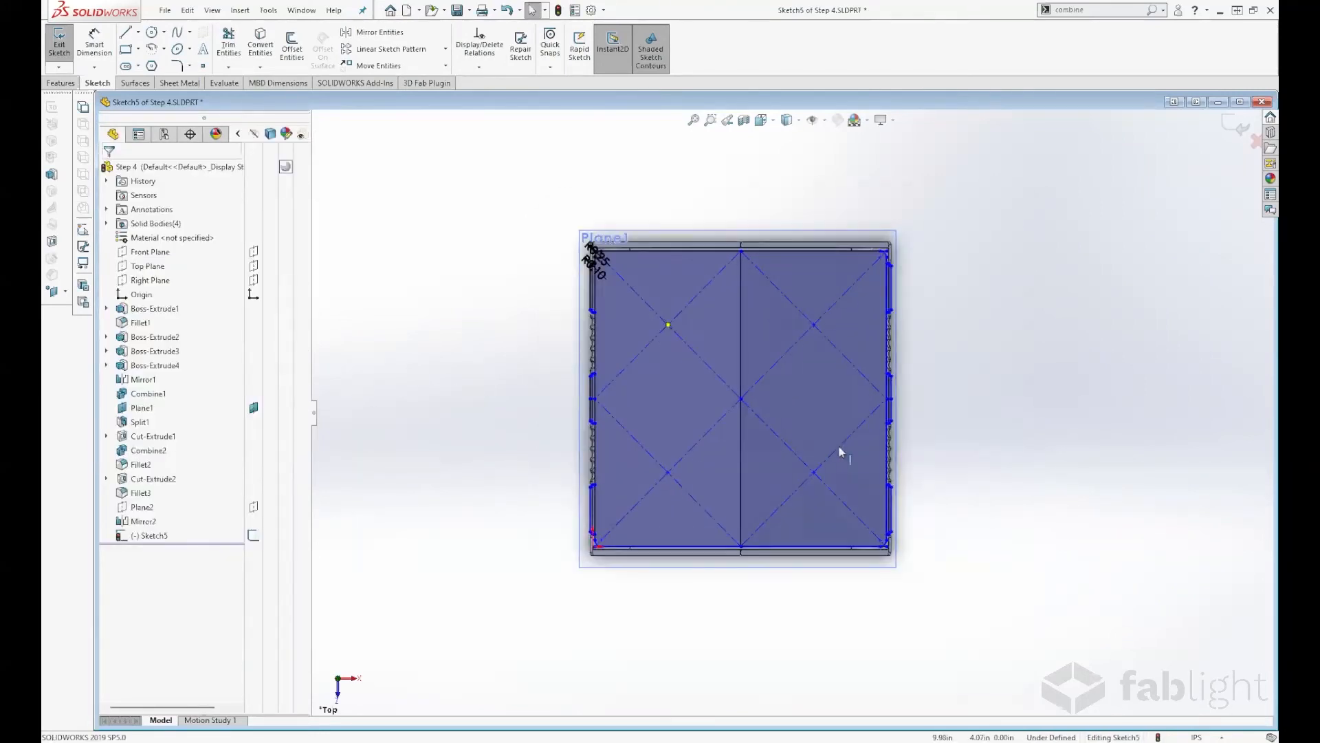
{"action": "left_click", "coordinate": [1233, 131]}
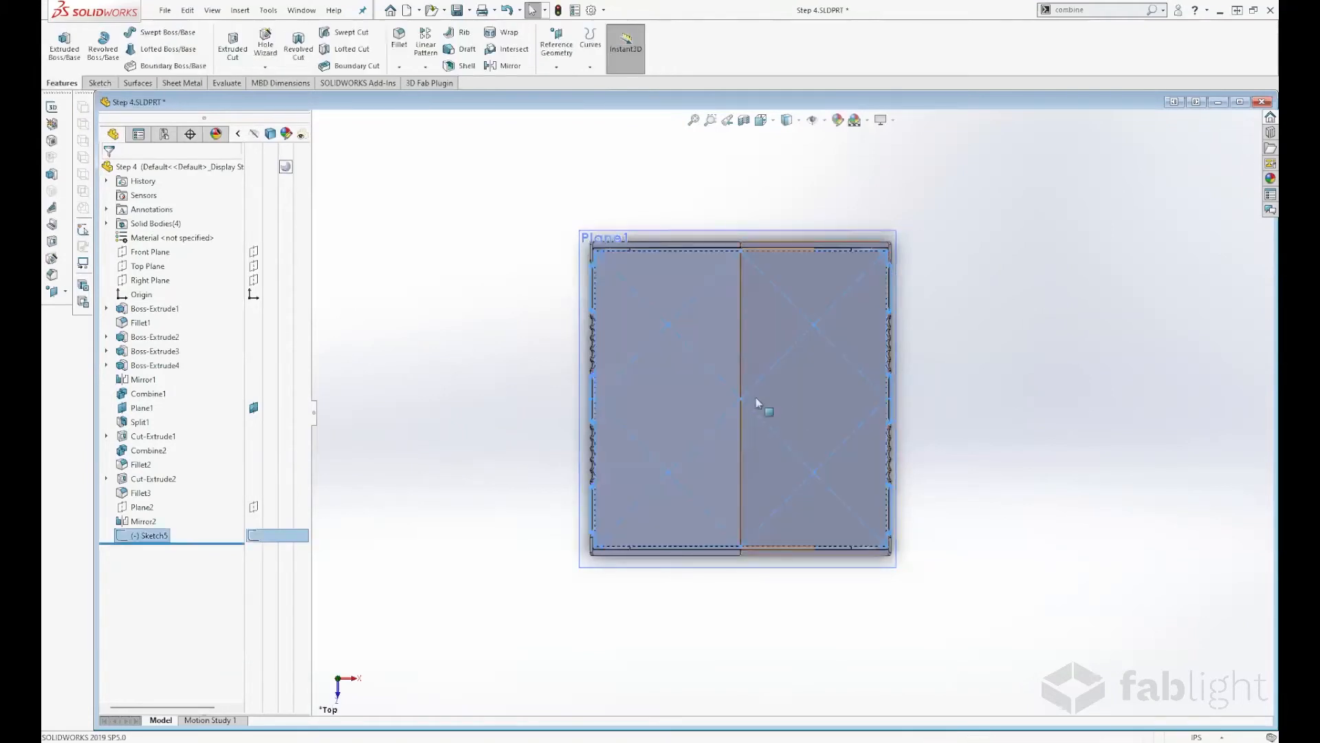
Step: Start a boss extrude from the panel sketch, selecting the main panel region and the tab regions along one scalloped side as contours
{"action": "scroll", "coordinate": [763, 404], "scroll_direction": "up", "scroll_amount": 2}
{"action": "scroll", "coordinate": [817, 527], "scroll_direction": "down", "scroll_amount": 1}
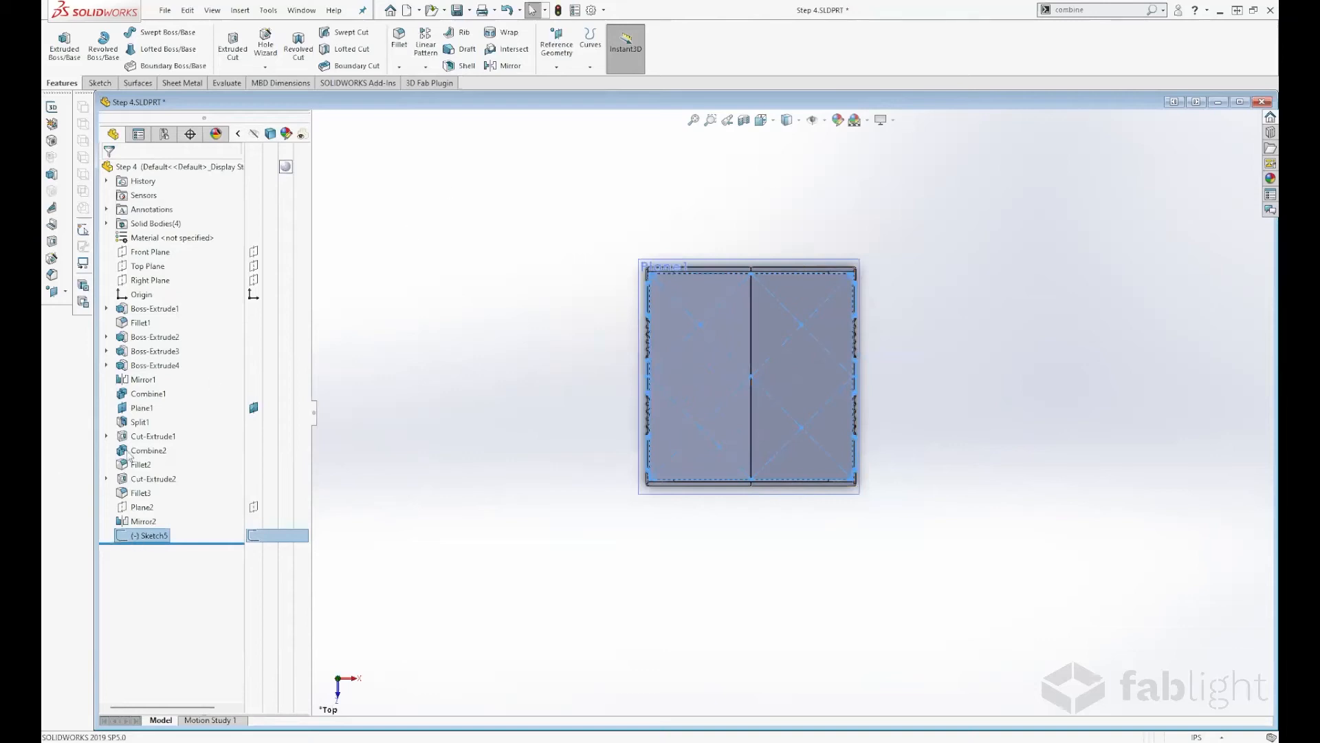
{"action": "left_click", "coordinate": [64, 43]}
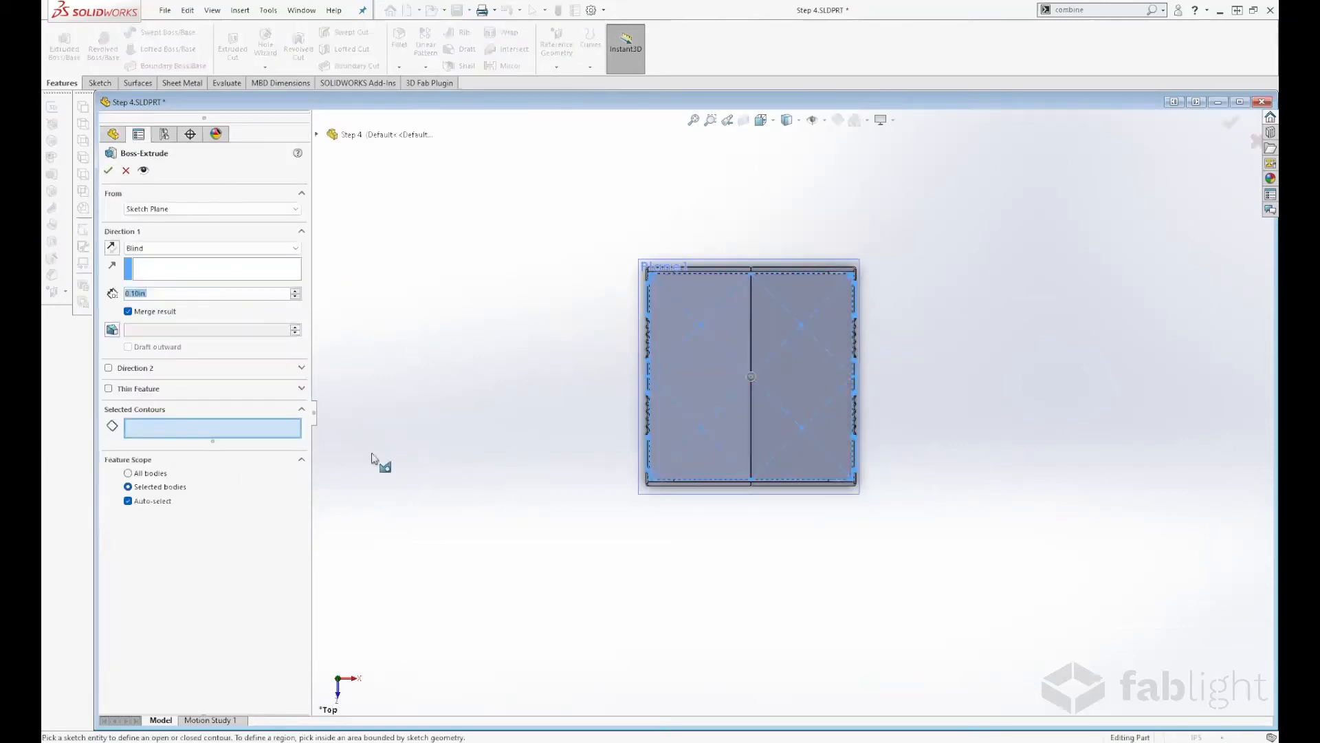
{"action": "scroll", "coordinate": [699, 402], "scroll_direction": "down", "scroll_amount": 5}
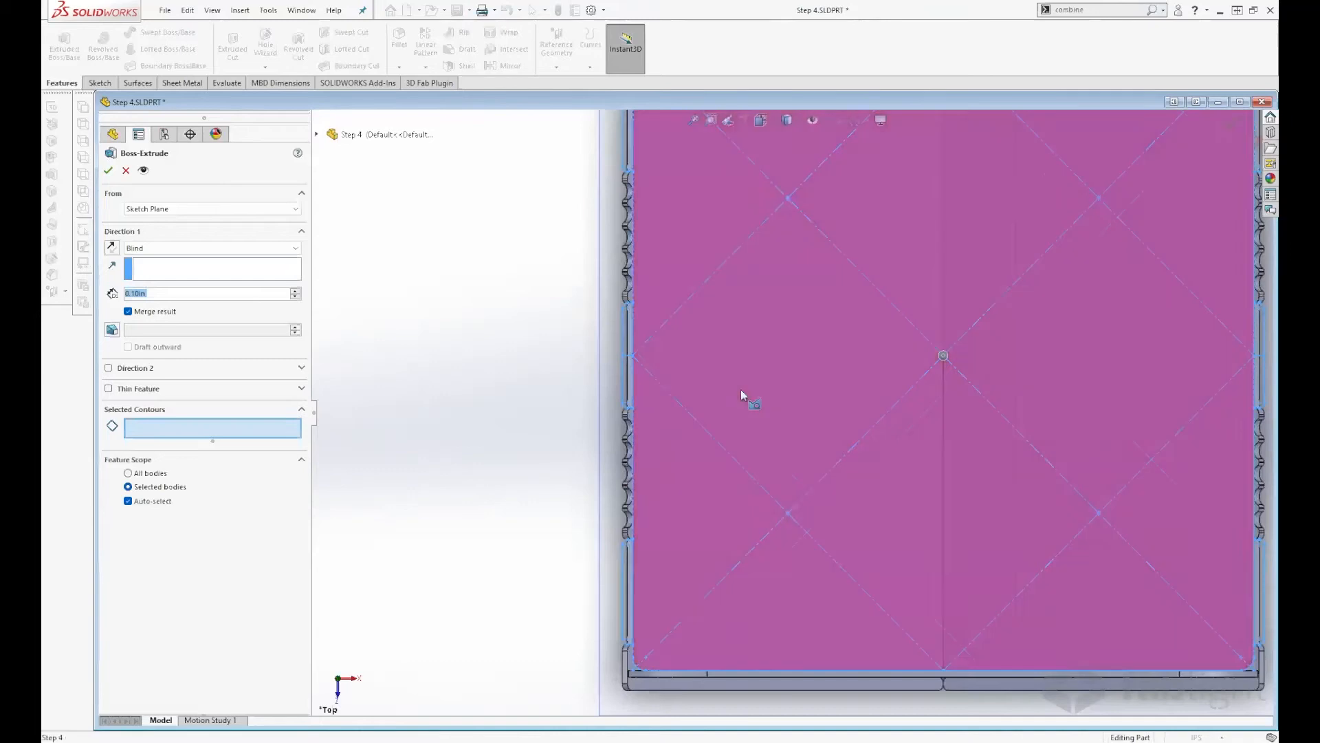
{"action": "left_click", "coordinate": [741, 389]}
{"action": "scroll", "coordinate": [664, 550], "scroll_direction": "down", "scroll_amount": 5}
{"action": "left_click", "coordinate": [665, 619]}
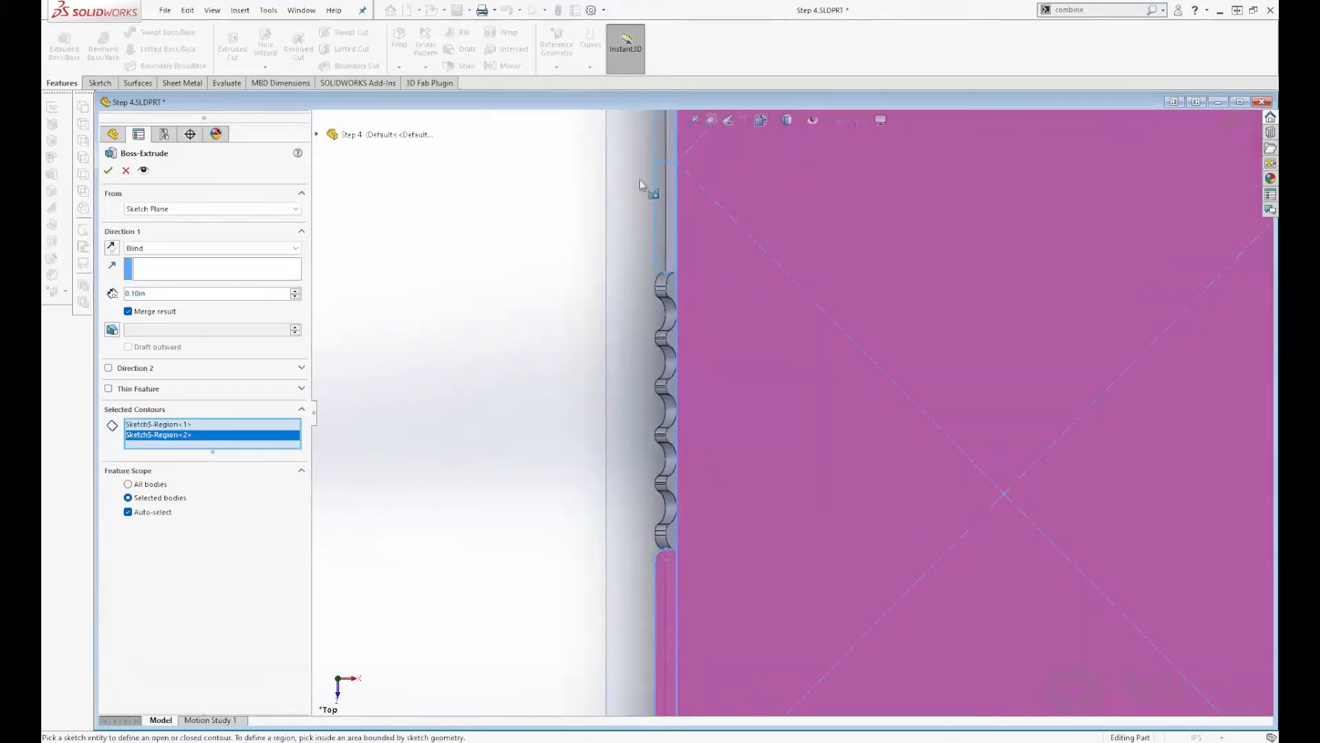
{"action": "left_click", "coordinate": [668, 198]}
{"action": "left_click", "coordinate": [668, 132]}
{"action": "scroll", "coordinate": [711, 174], "scroll_direction": "up", "scroll_amount": 2}
{"action": "scroll", "coordinate": [715, 176], "scroll_direction": "down", "scroll_amount": 2}
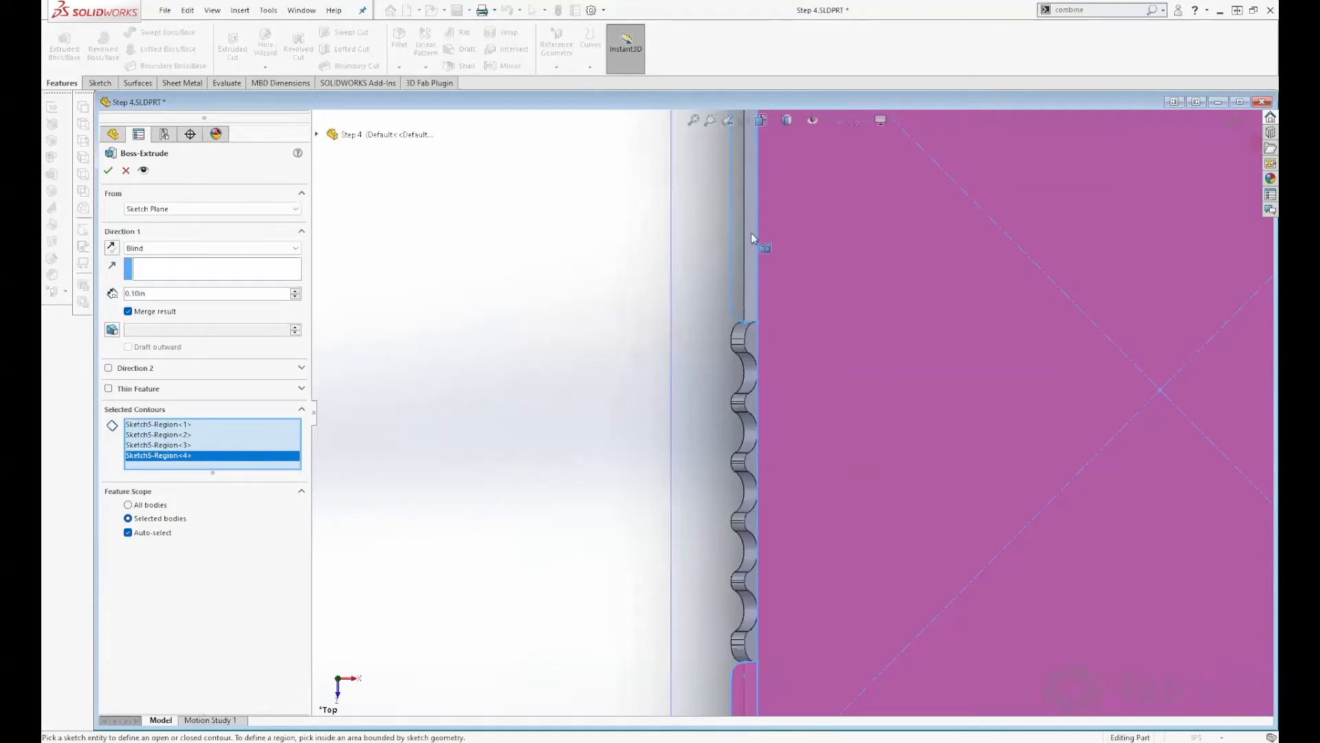
{"action": "left_click", "coordinate": [765, 239]}
{"action": "scroll", "coordinate": [766, 241], "scroll_direction": "up", "scroll_amount": 3}
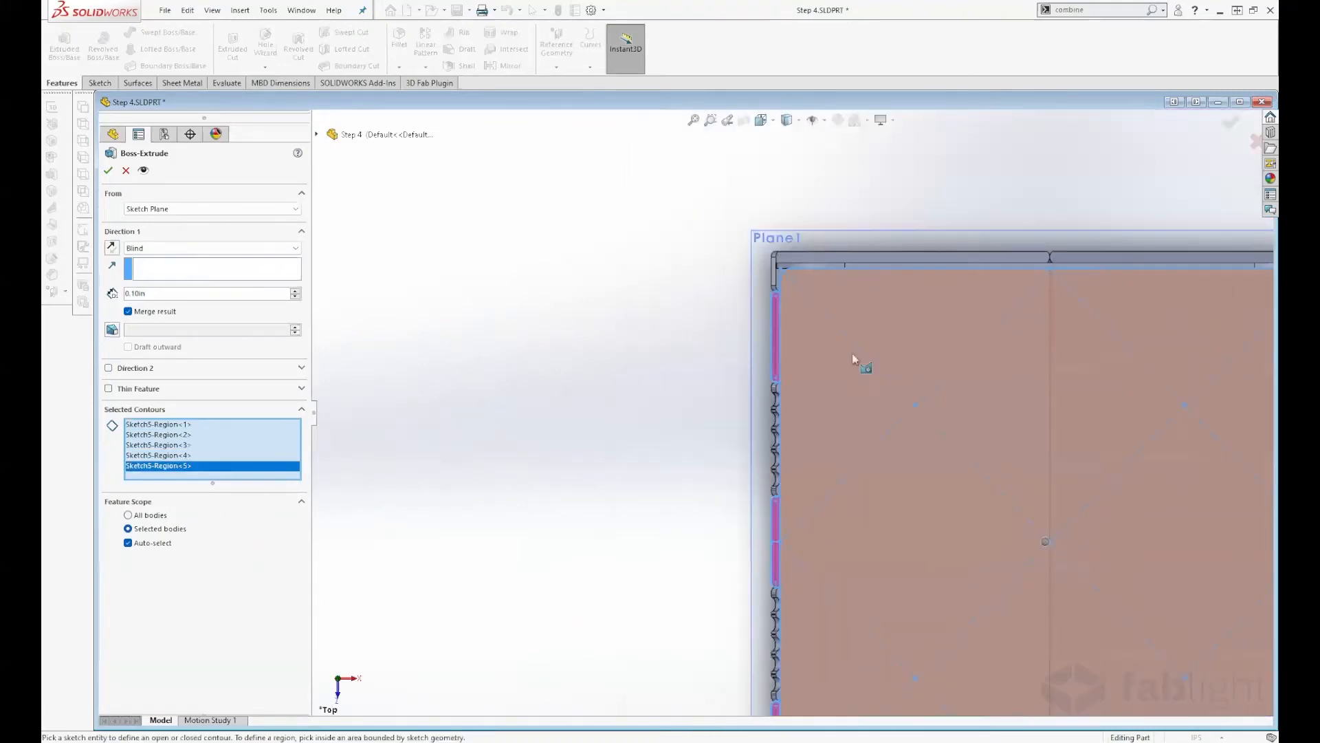
Step: Add the four tab regions along the panel's opposite scalloped side to the extrude's selected contours
{"action": "scroll", "coordinate": [758, 319], "scroll_direction": "down", "scroll_amount": 3}
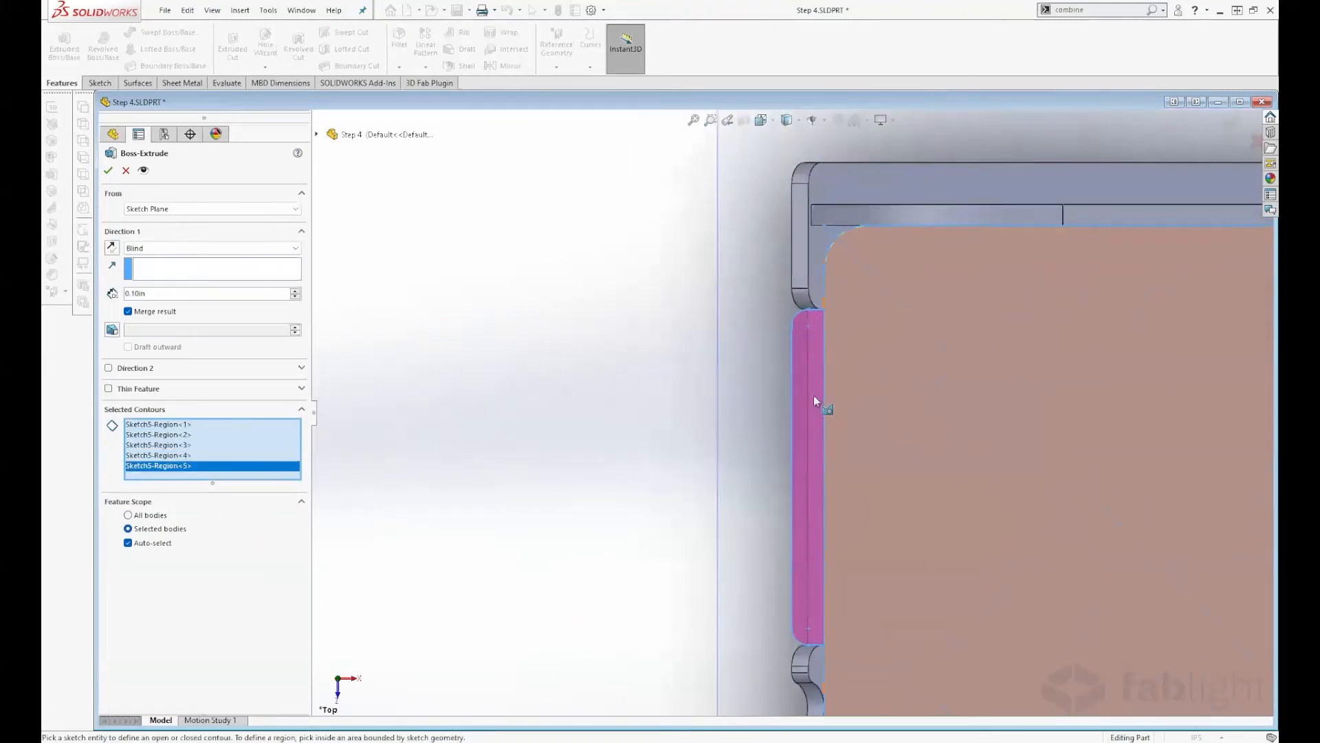
{"action": "scroll", "coordinate": [910, 416], "scroll_direction": "up", "scroll_amount": 3}
{"action": "scroll", "coordinate": [967, 386], "scroll_direction": "down", "scroll_amount": 3}
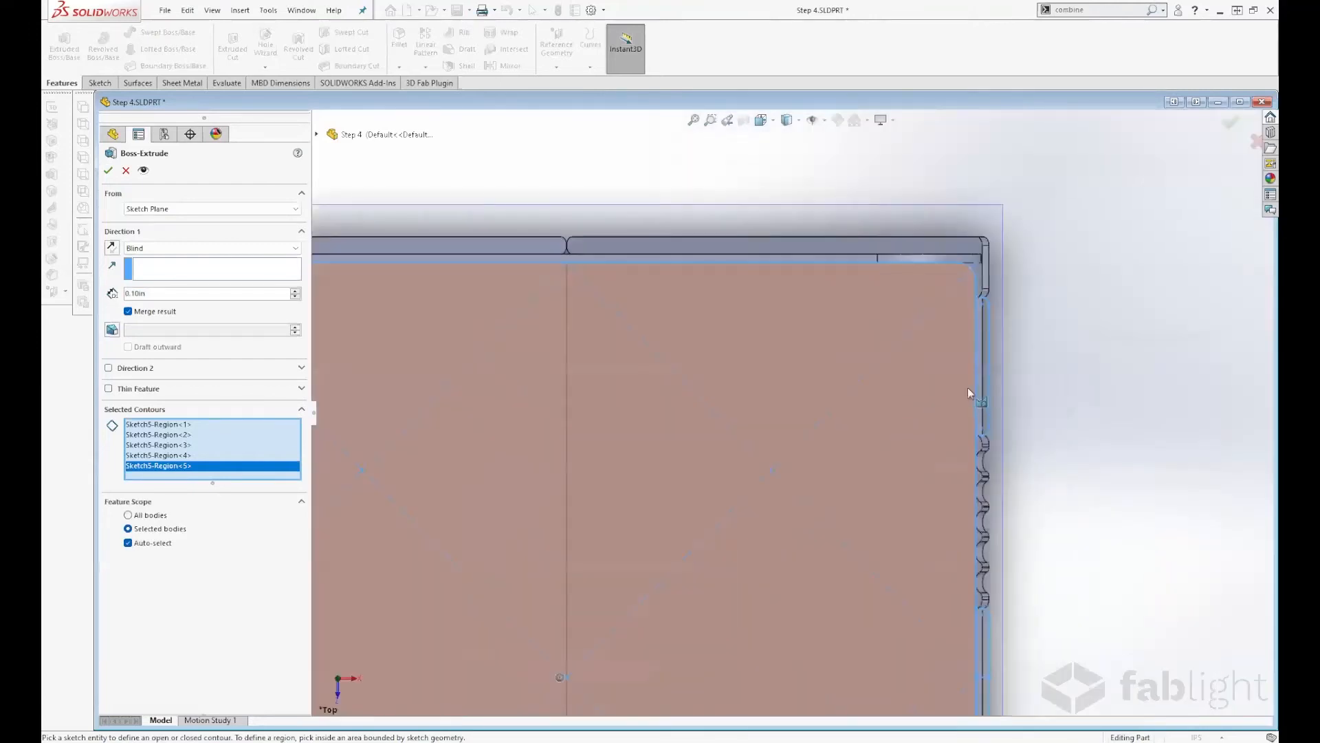
{"action": "scroll", "coordinate": [952, 365], "scroll_direction": "down", "scroll_amount": 2}
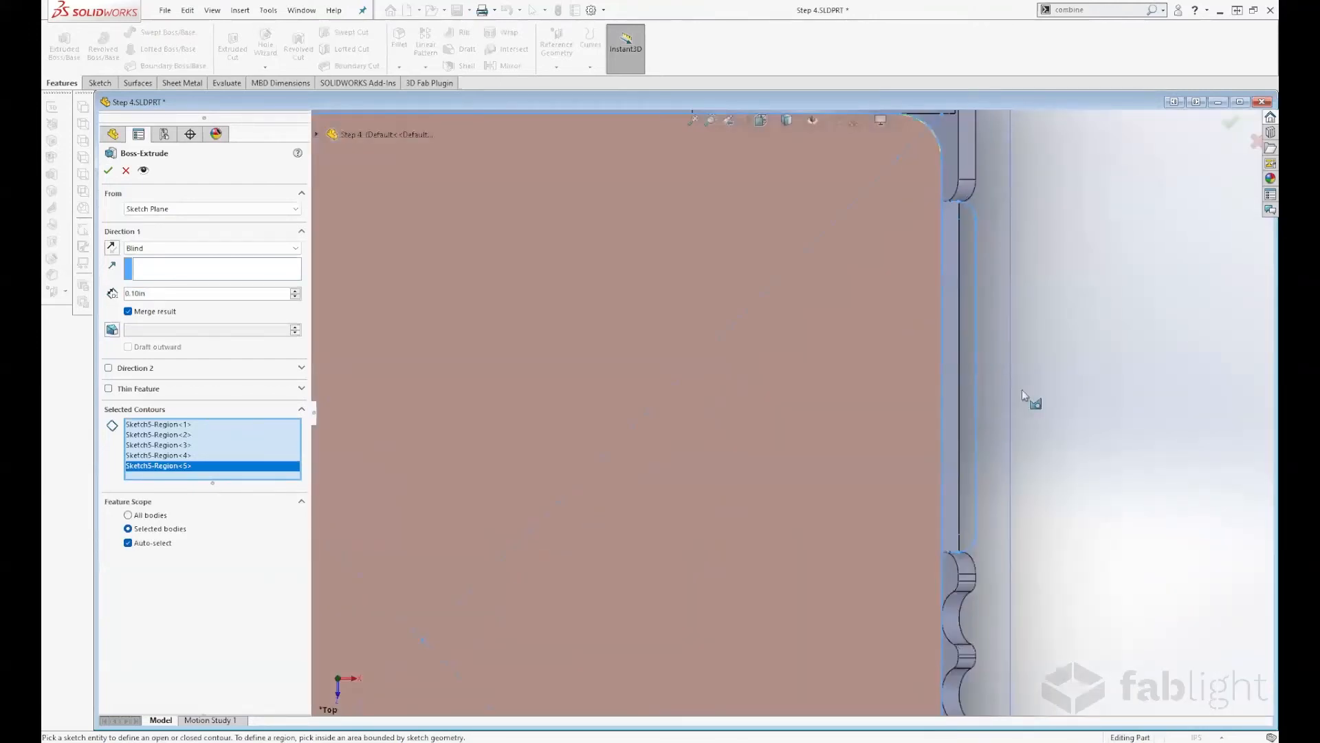
{"action": "left_click", "coordinate": [963, 412]}
{"action": "scroll", "coordinate": [898, 651], "scroll_direction": "up", "scroll_amount": 5}
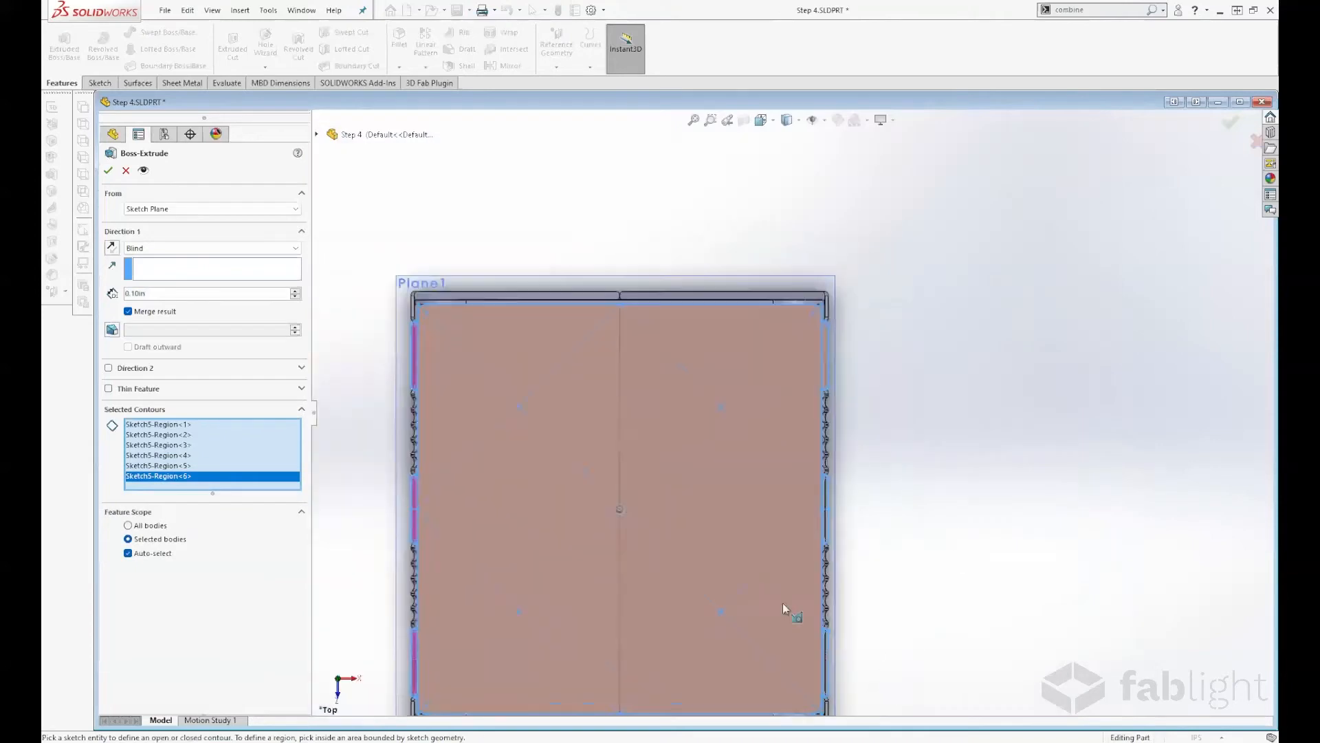
{"action": "scroll", "coordinate": [853, 454], "scroll_direction": "down", "scroll_amount": 5}
{"action": "left_click", "coordinate": [918, 230]}
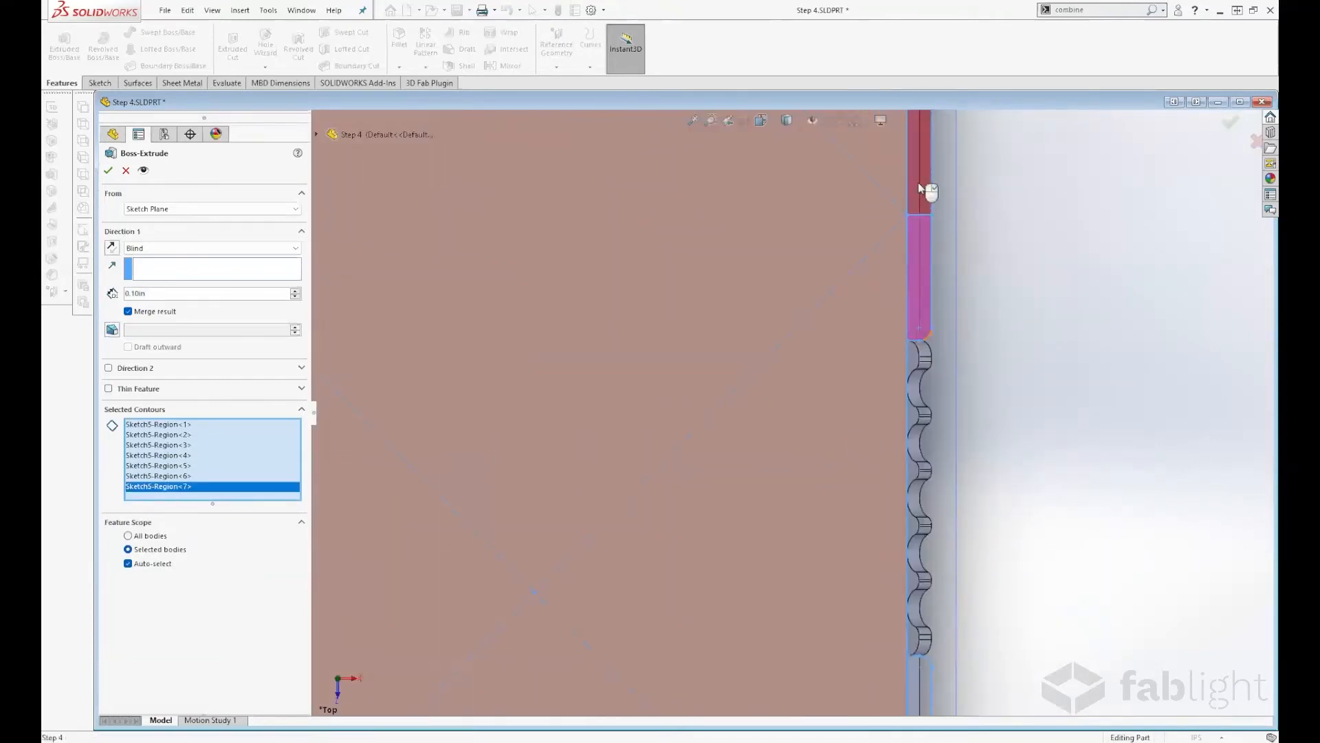
{"action": "left_click", "coordinate": [918, 183]}
{"action": "scroll", "coordinate": [884, 516], "scroll_direction": "up", "scroll_amount": 4}
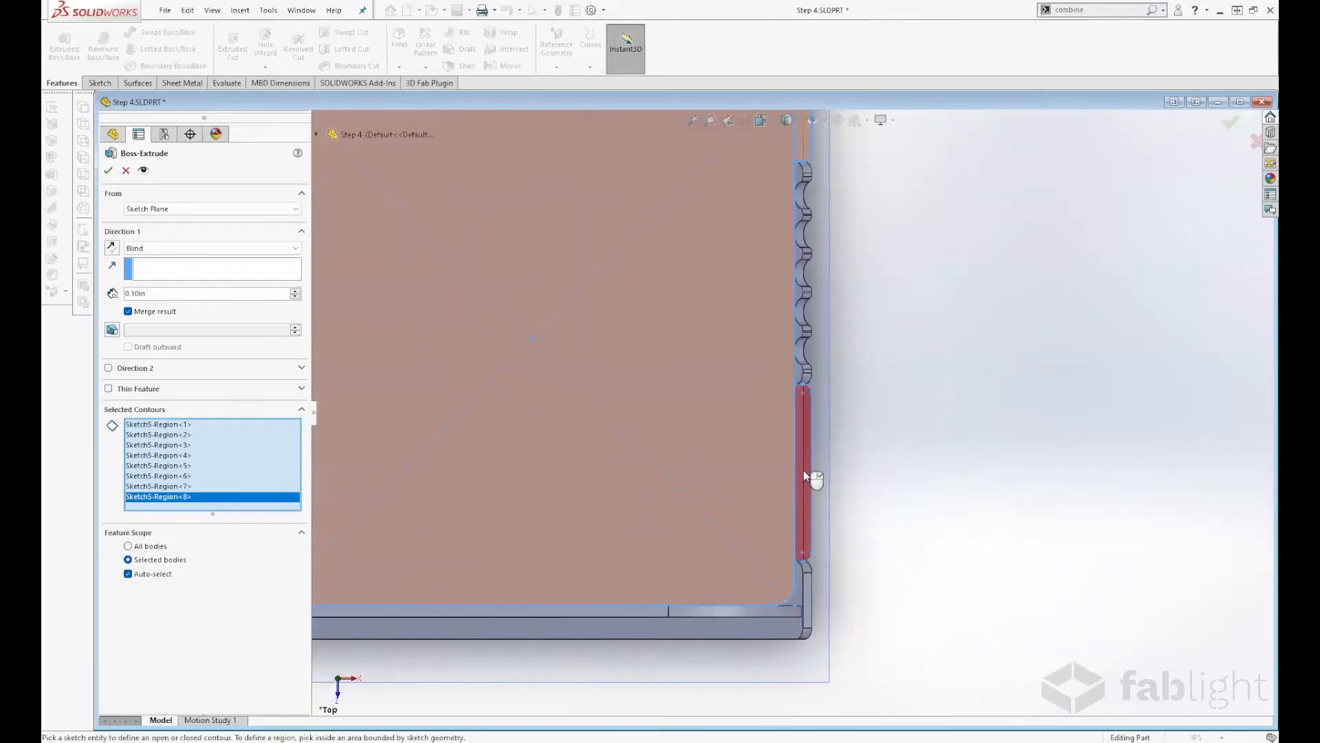
{"action": "left_click", "coordinate": [803, 469]}
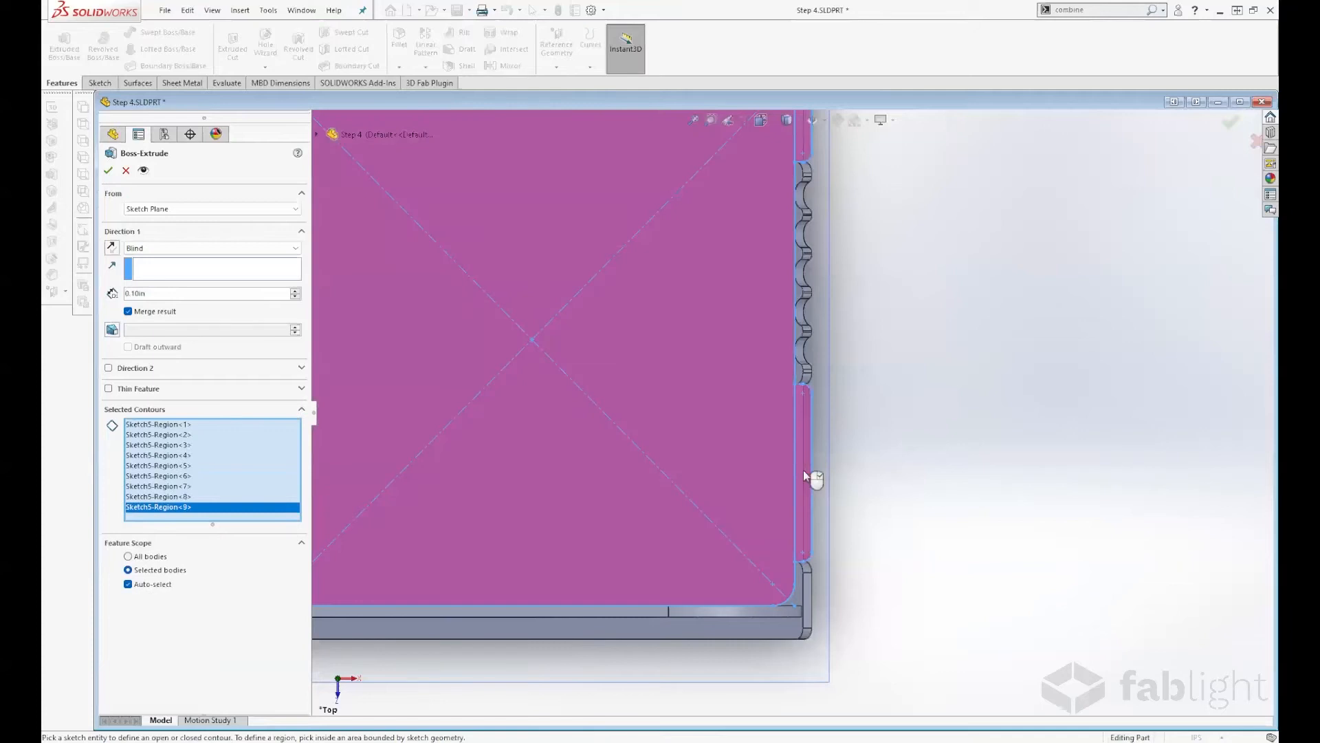
Step: Extrude the selected panel contours 0.10 in as a separate body, without merging the result
{"action": "left_click", "coordinate": [128, 312]}
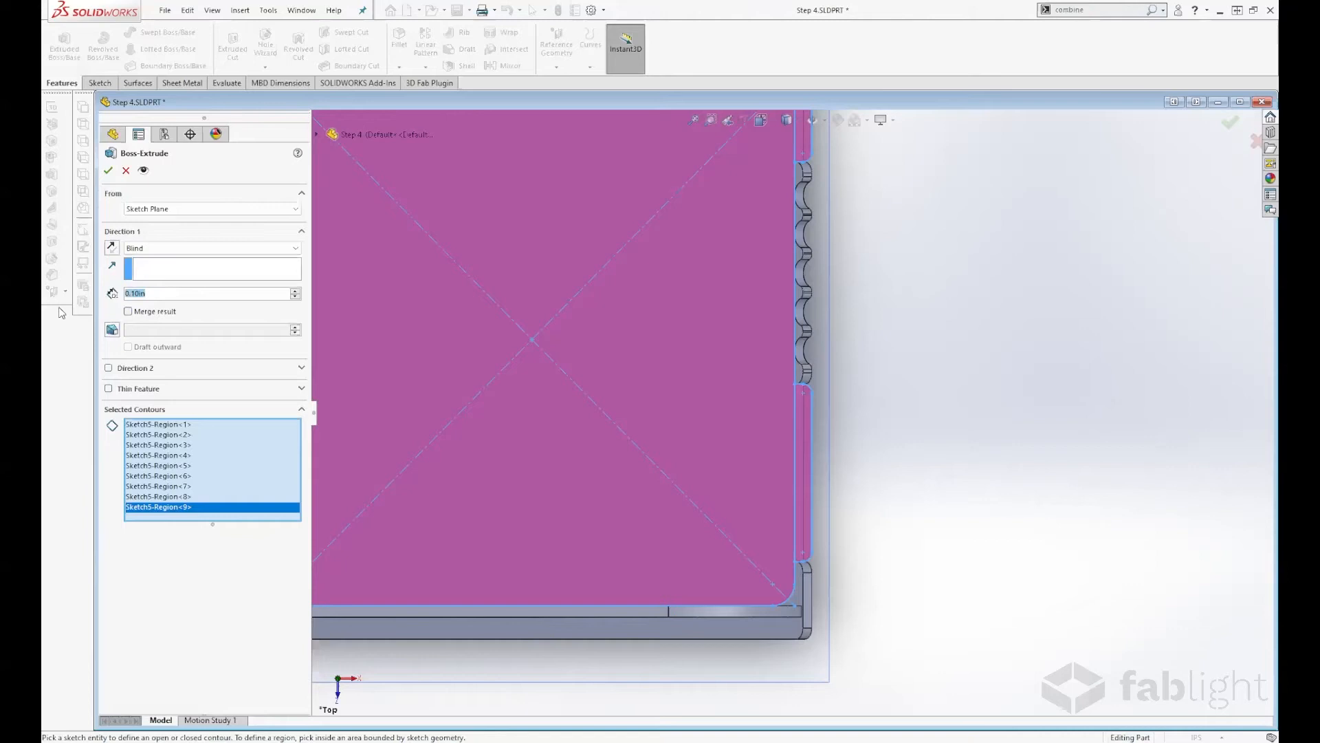
{"action": "left_click", "coordinate": [108, 170]}
{"action": "key", "text": "f"}
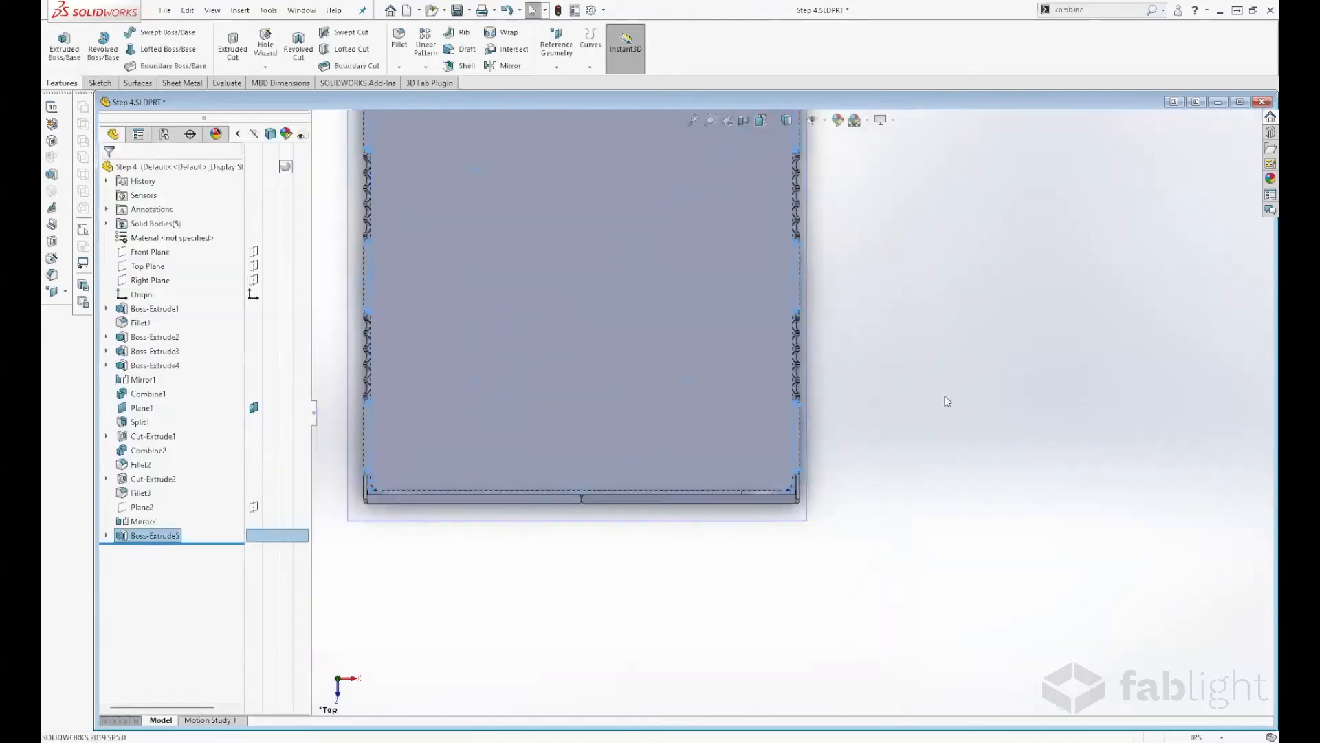
{"action": "middle_click_drag", "start_coordinate": [847, 471], "coordinate": [775, 369]}
{"action": "scroll", "coordinate": [575, 289], "scroll_direction": "down", "scroll_amount": 5}
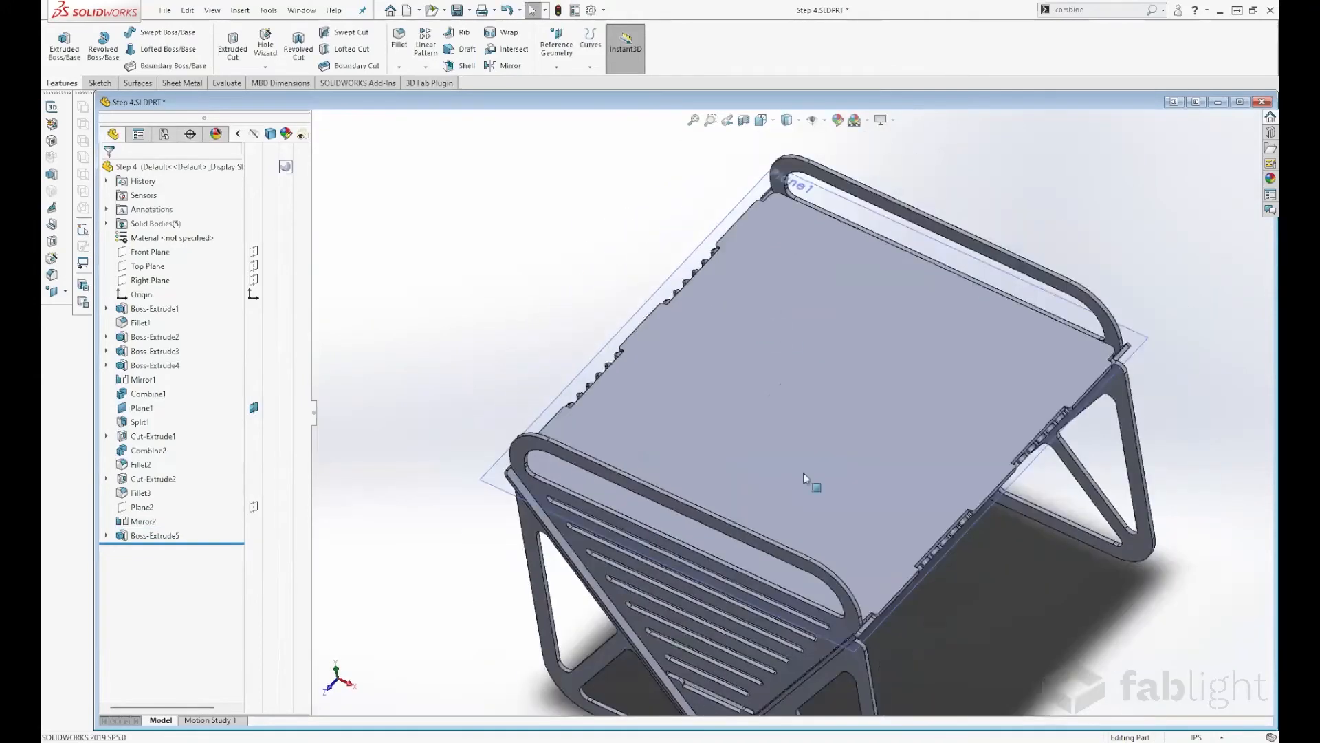
{"action": "scroll", "coordinate": [832, 431], "scroll_direction": "up", "scroll_amount": 2}
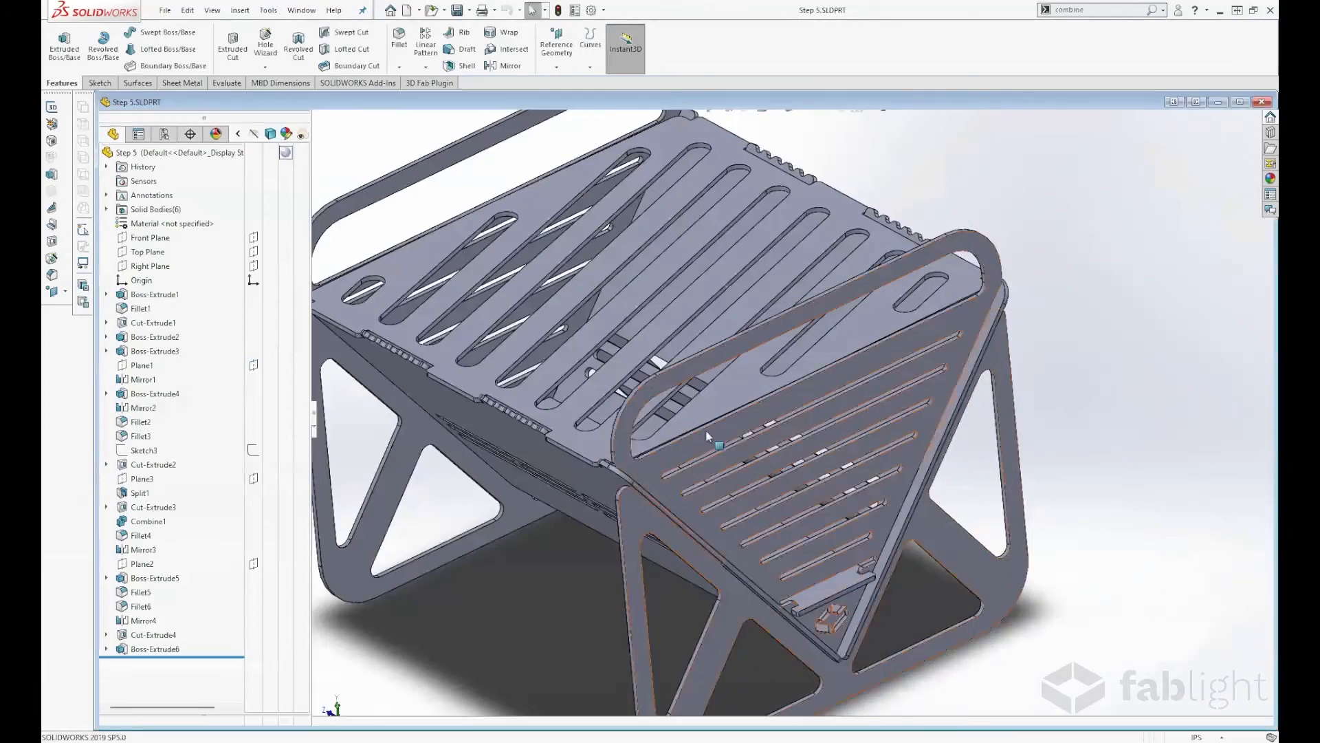
Step: View the Step 5 part squarely from the top and examine the slot sketch of Cut-Extrude4 with its dimensions
{"action": "scroll", "coordinate": [651, 383], "scroll_direction": "up", "scroll_amount": 3}
{"action": "middle_click_drag", "start_coordinate": [650, 379], "coordinate": [598, 454]}
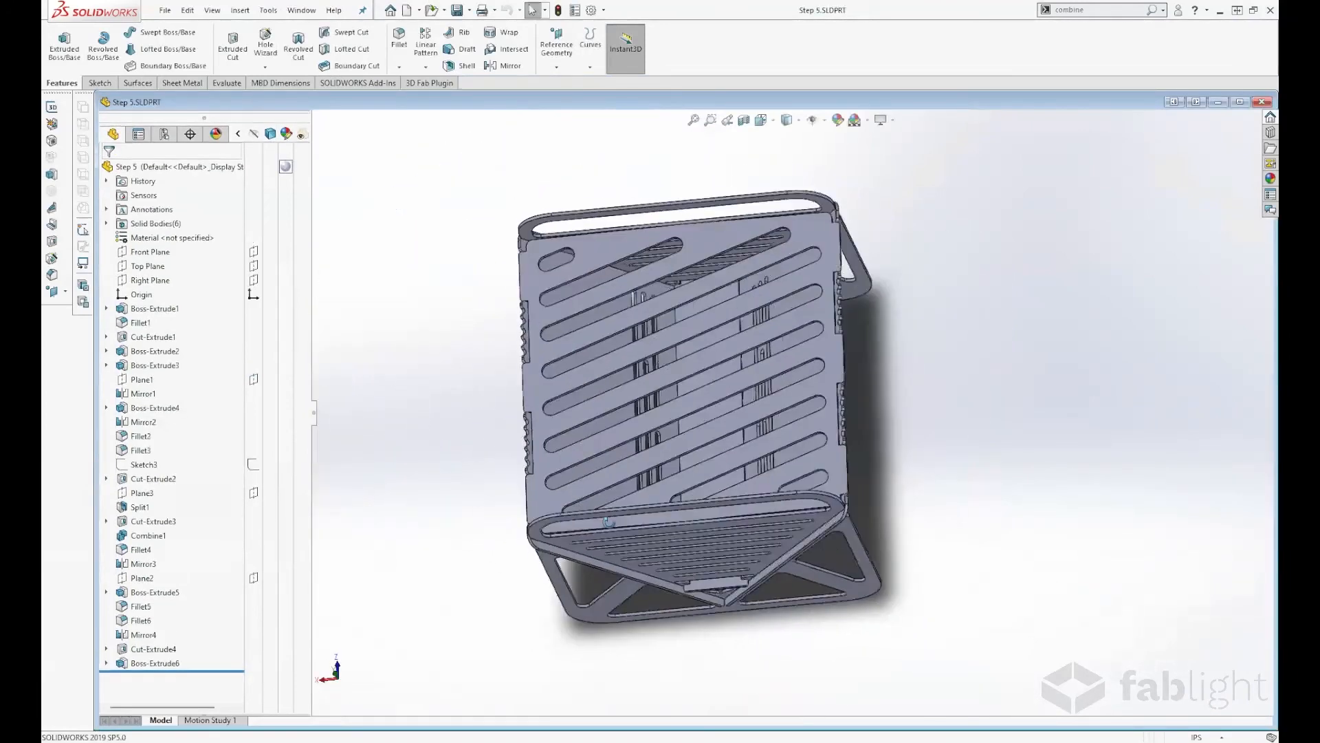
{"action": "key", "text": "space"}
{"action": "left_click", "coordinate": [527, 471]}
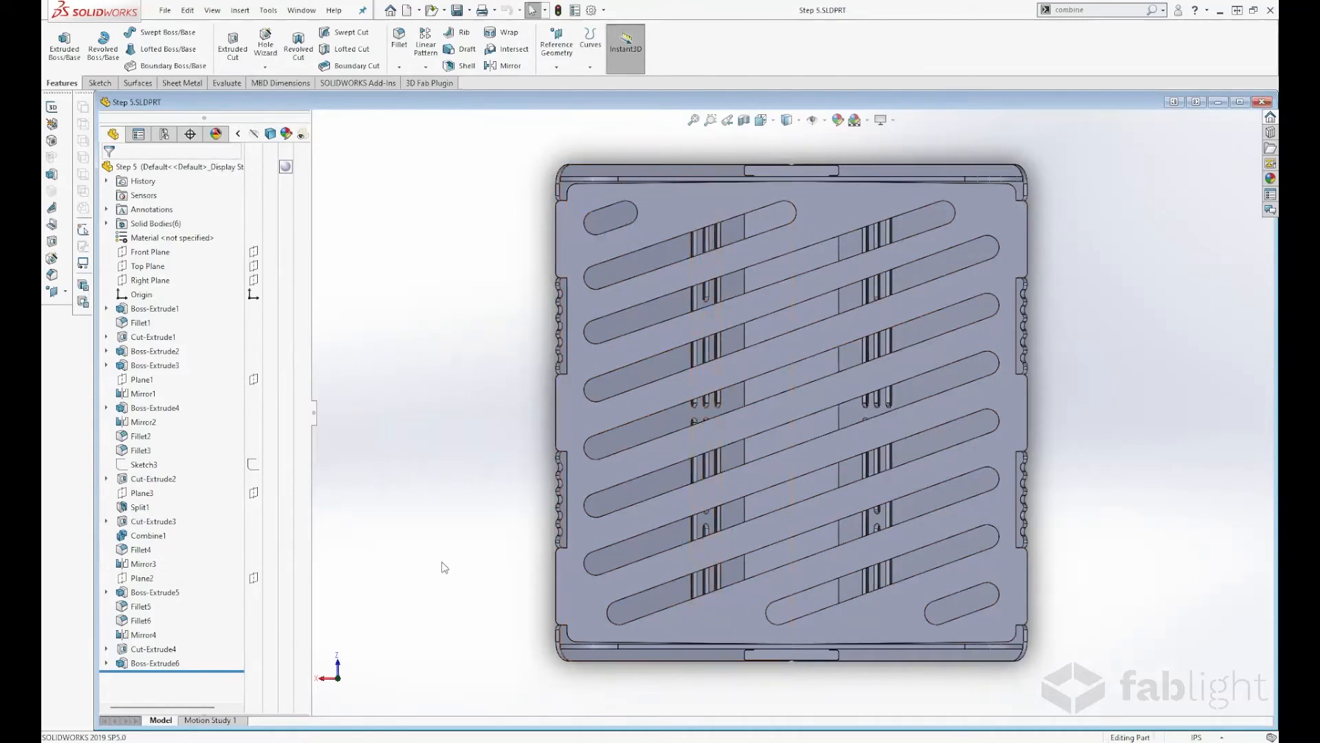
{"action": "left_click", "coordinate": [106, 662]}
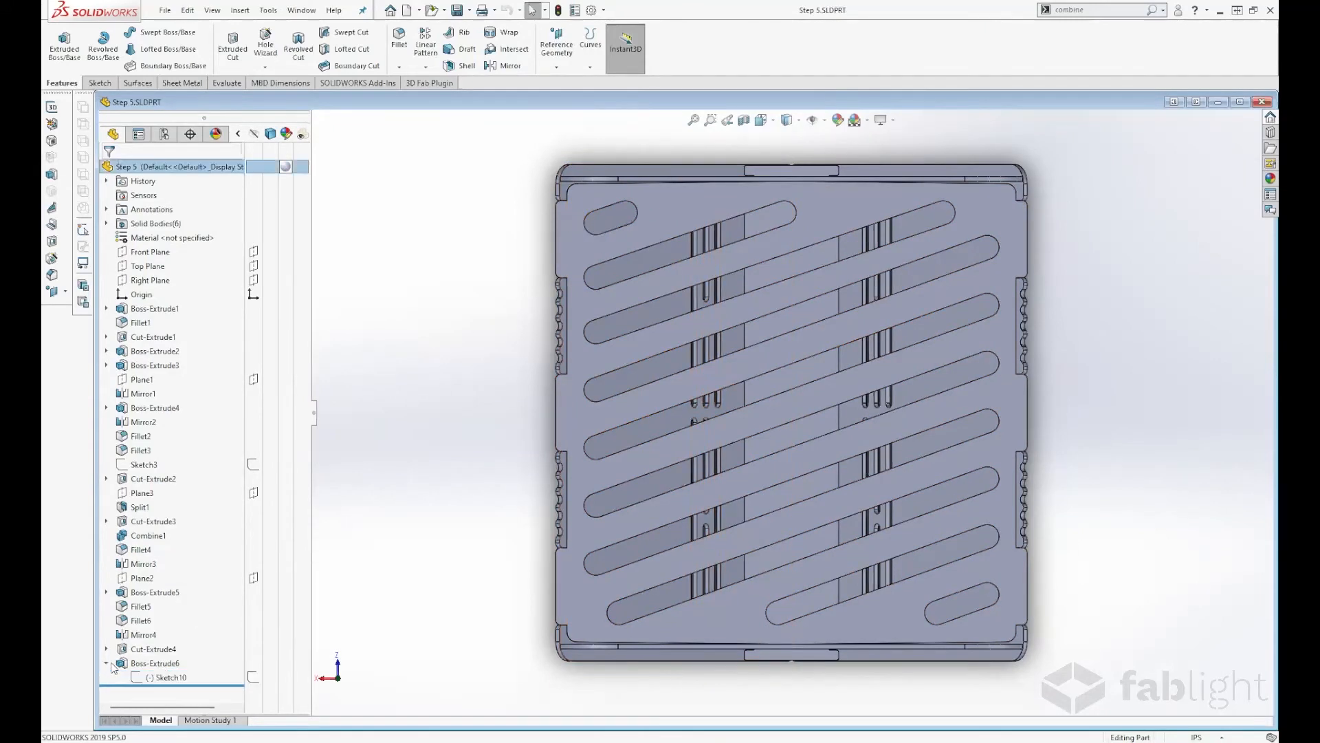
{"action": "left_click", "coordinate": [155, 677]}
{"action": "left_click", "coordinate": [148, 649]}
{"action": "left_click", "coordinate": [107, 648]}
{"action": "left_click", "coordinate": [158, 663]}
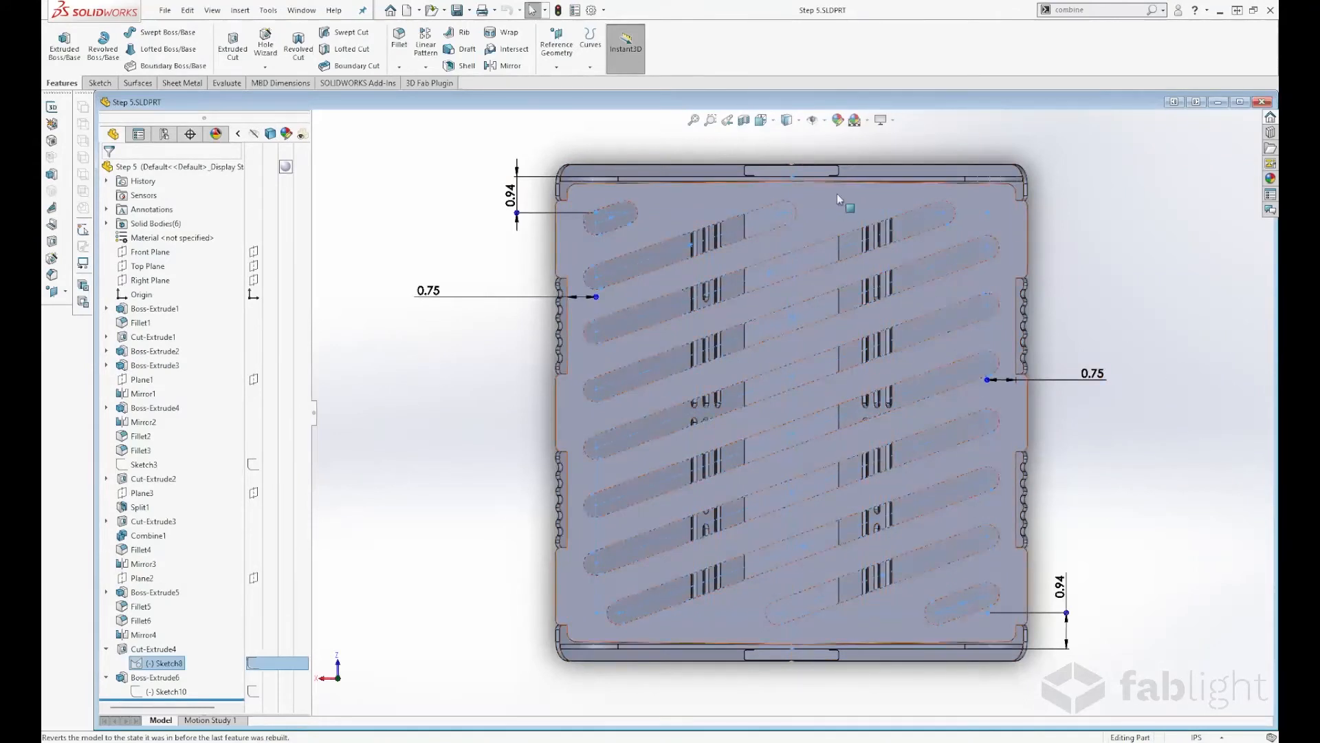
{"action": "left_click", "coordinate": [428, 438]}
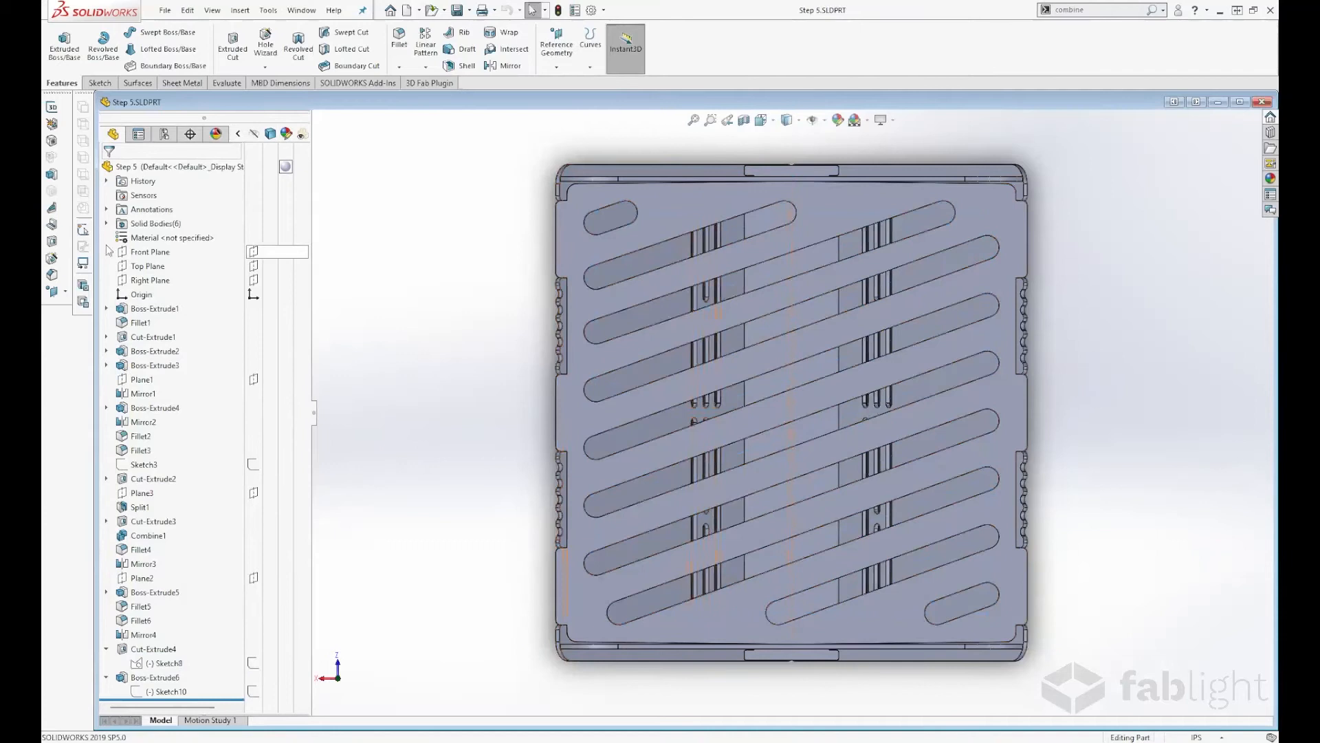
Step: Toggle the Boss-Extrude6 body's visibility off and on, and hide the slotted top panel body Cut-Extrude4
{"action": "left_click", "coordinate": [107, 223]}
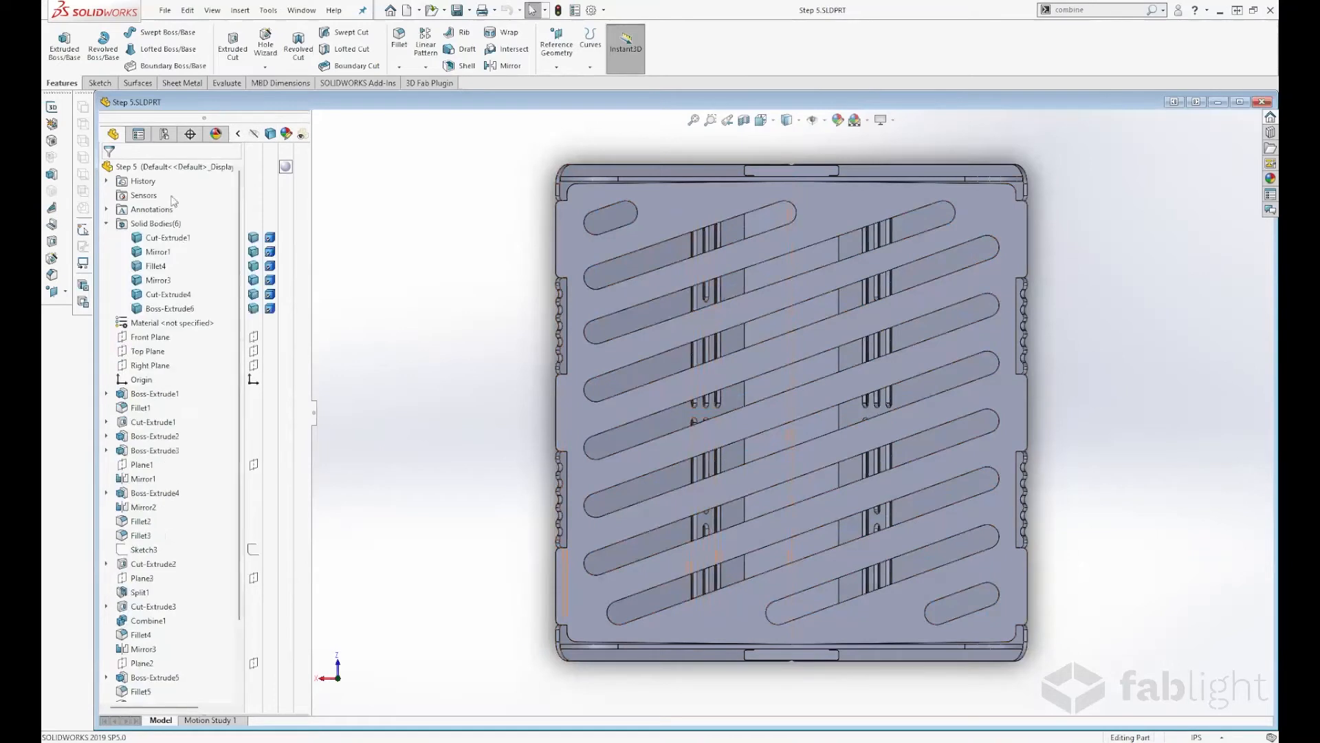
{"action": "left_click", "coordinate": [253, 308]}
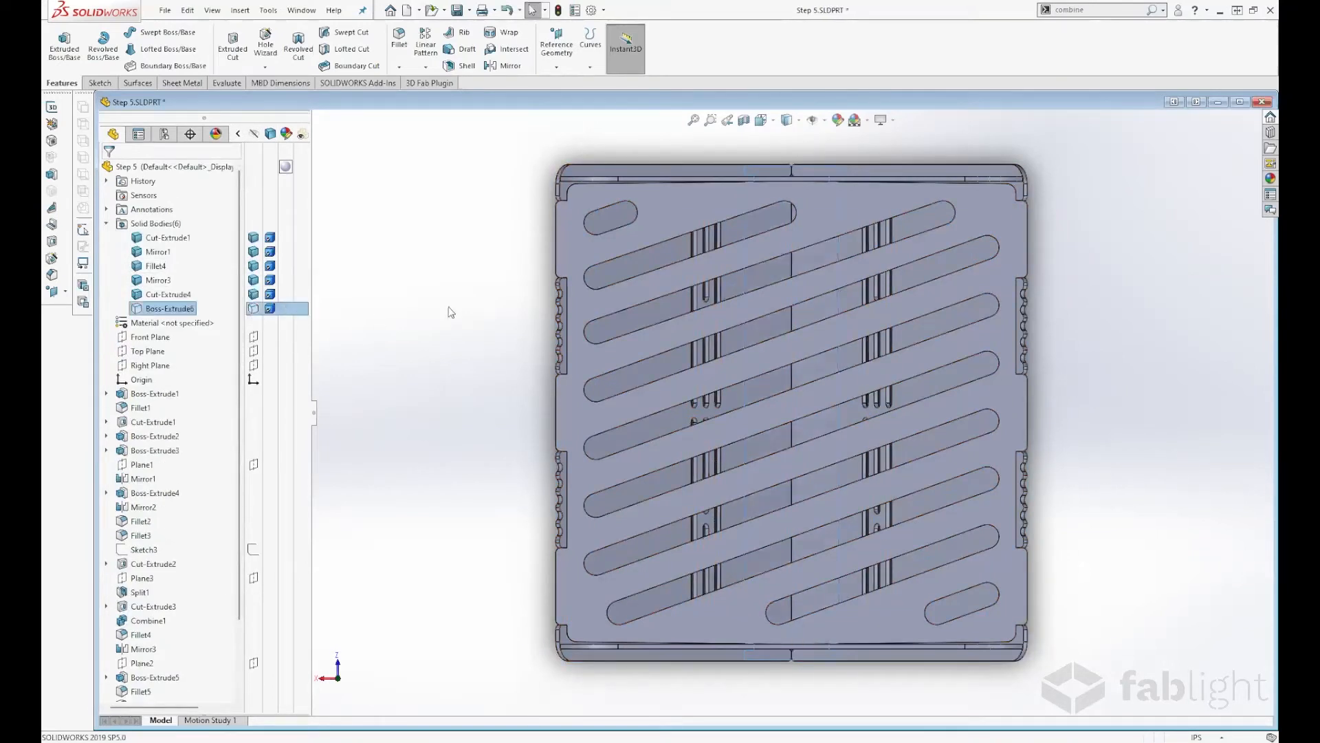
{"action": "left_click", "coordinate": [254, 309]}
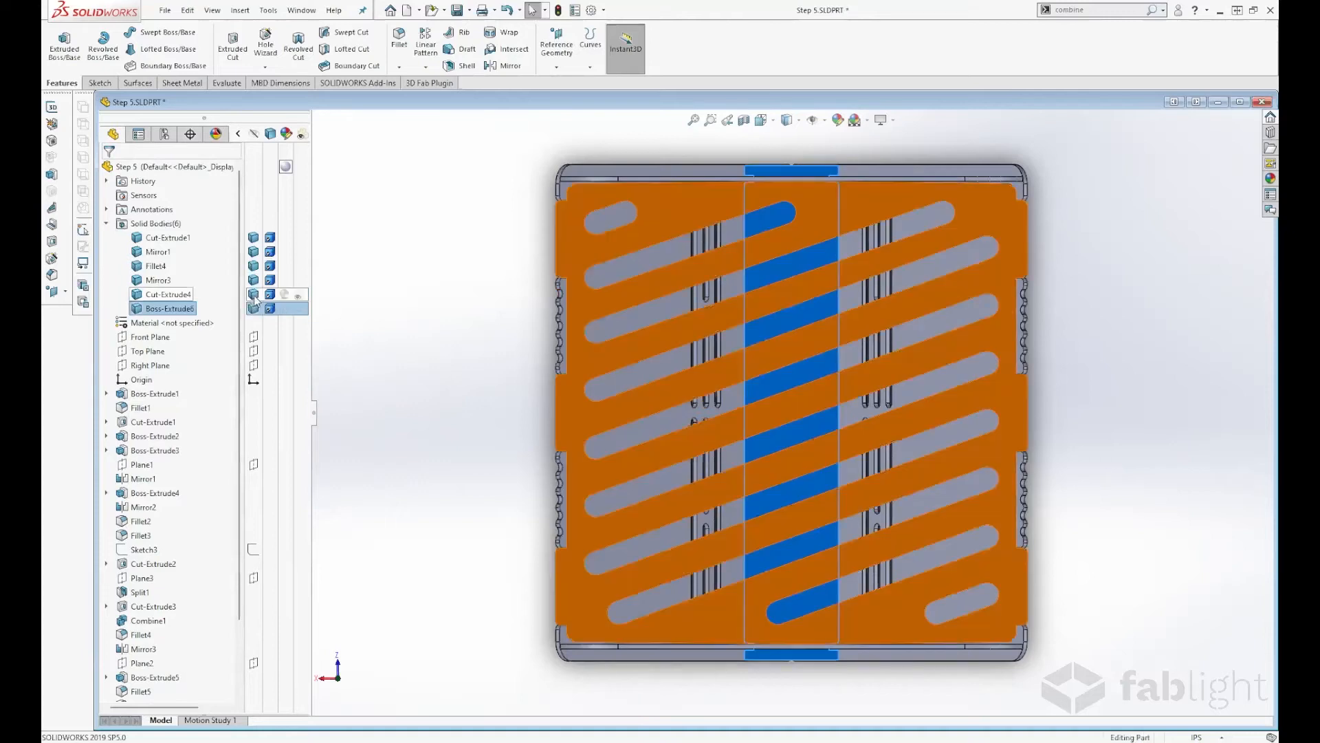
{"action": "left_click", "coordinate": [253, 295]}
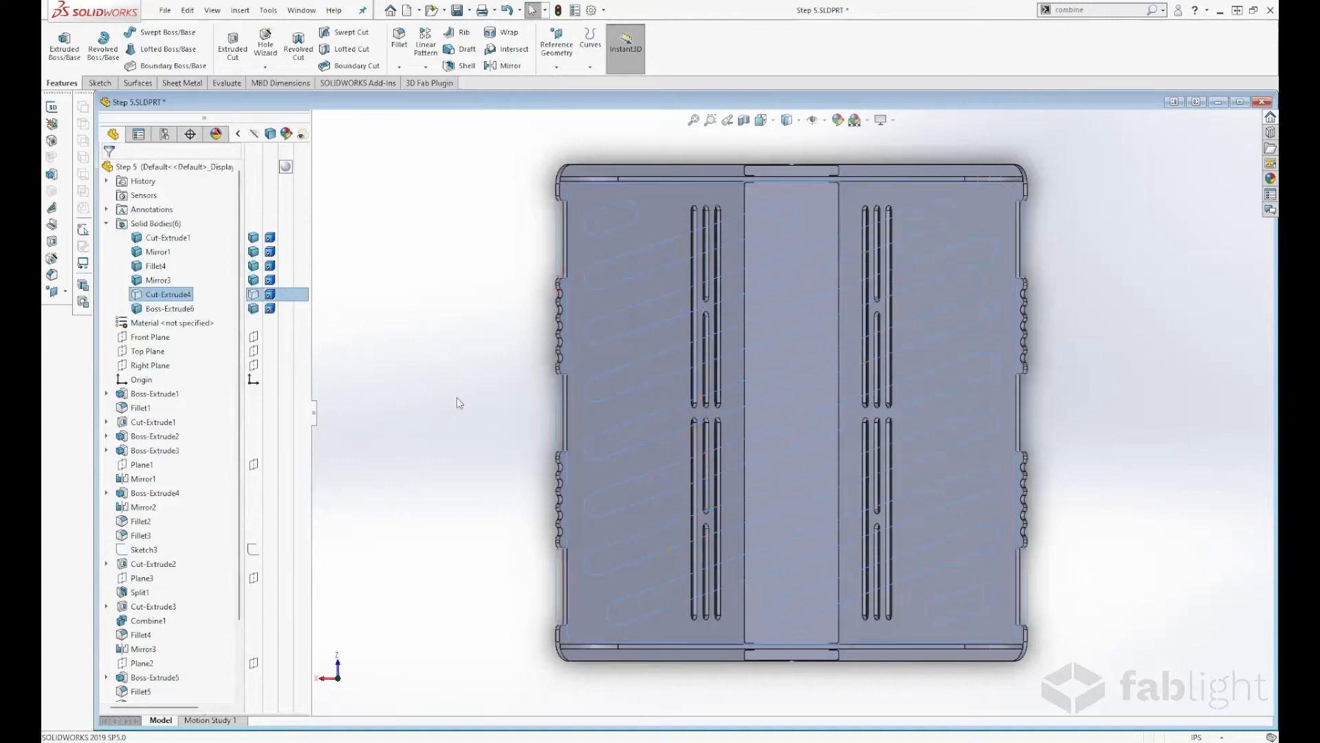
Step: Isolate the long Boss-Extrude6 plate body and examine the notches at its end
{"action": "right_click", "coordinate": [156, 311]}
{"action": "left_click", "coordinate": [200, 348]}
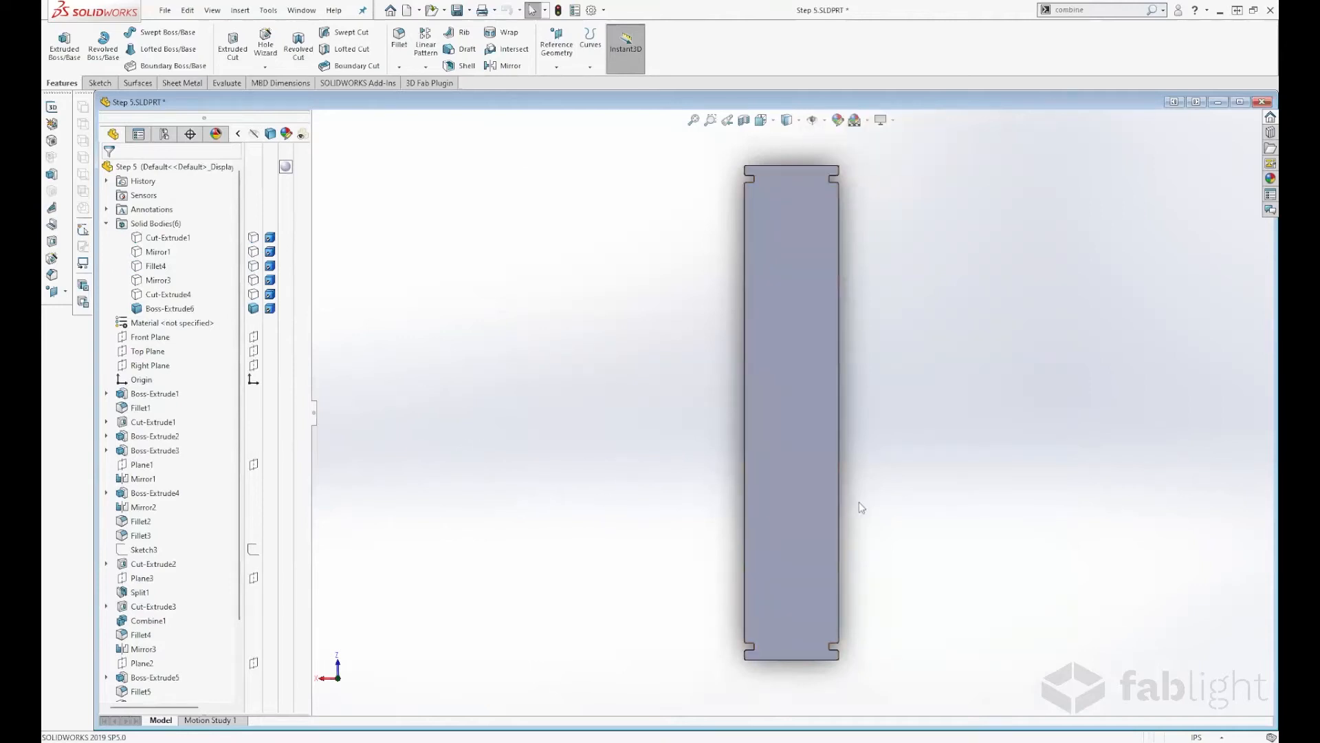
{"action": "scroll", "coordinate": [831, 188], "scroll_direction": "down", "scroll_amount": 5}
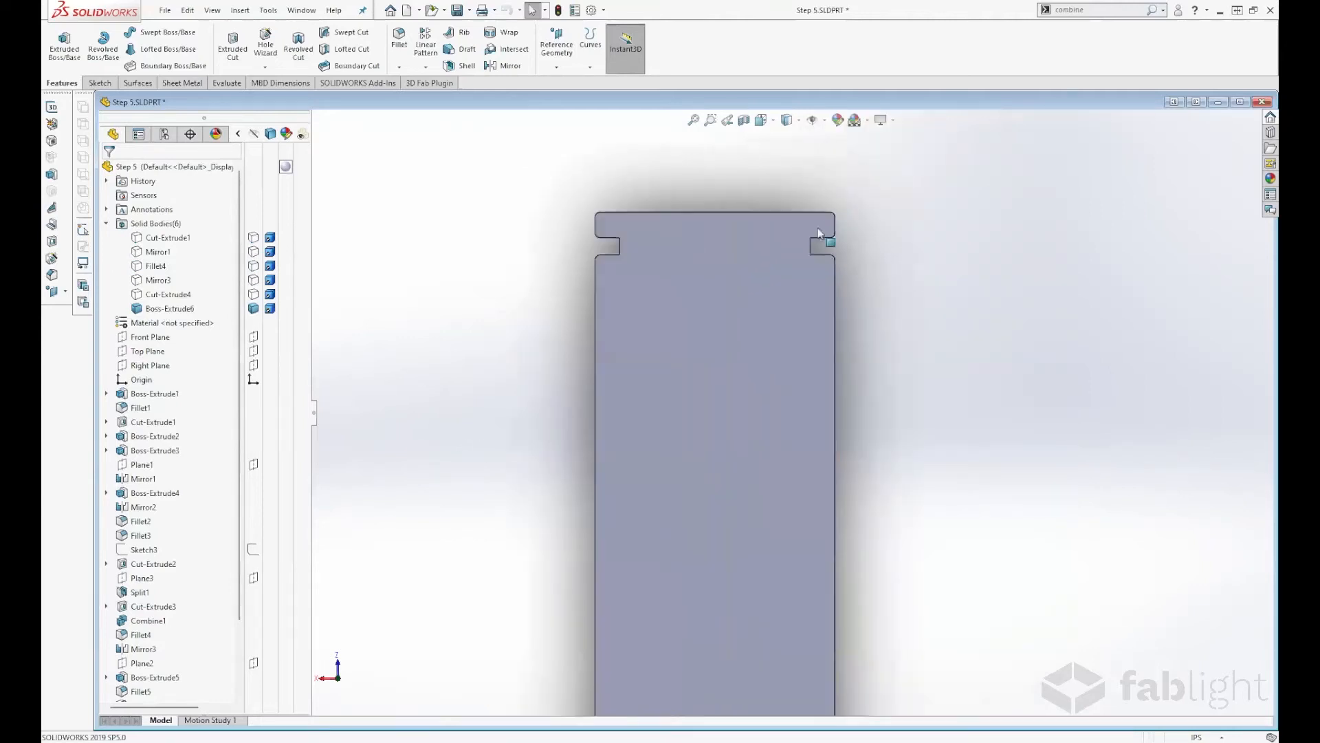
{"action": "scroll", "coordinate": [818, 233], "scroll_direction": "down", "scroll_amount": 2}
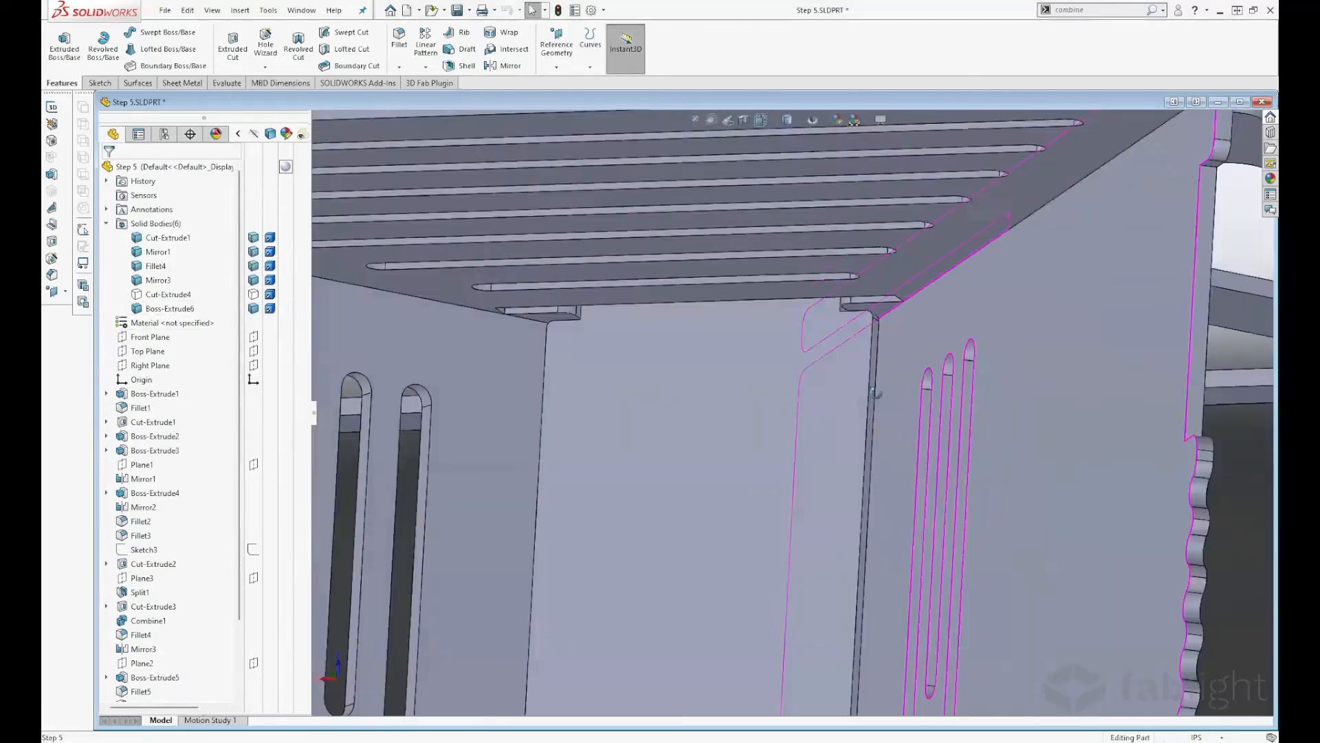
Step: Examine how the long plate's notched end locks into the slotted triangular end plate
{"action": "middle_click_drag", "start_coordinate": [894, 550], "coordinate": [1051, 509]}
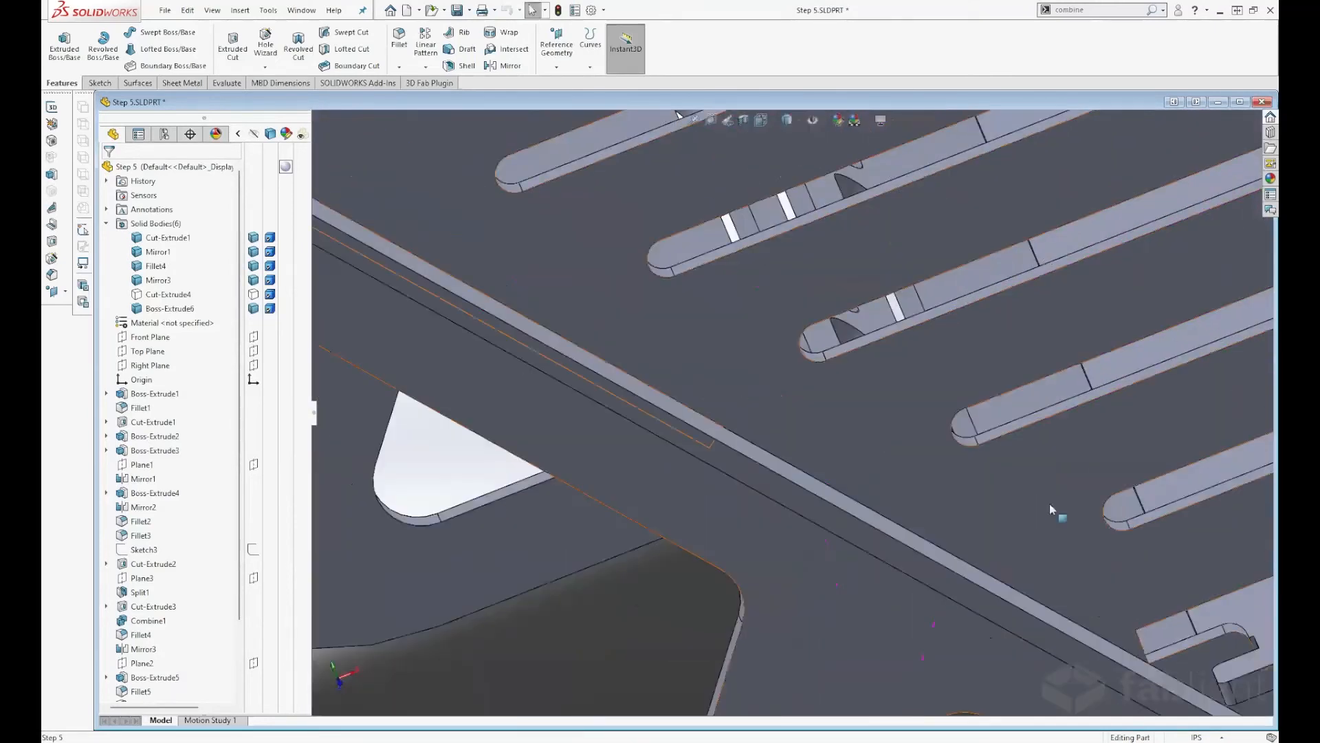
{"action": "scroll", "coordinate": [1062, 509], "scroll_direction": "up", "scroll_amount": 4}
{"action": "scroll", "coordinate": [1175, 494], "scroll_direction": "down", "scroll_amount": 4}
{"action": "middle_click_drag", "start_coordinate": [1166, 484], "coordinate": [1144, 448]}
{"action": "scroll", "coordinate": [1059, 431], "scroll_direction": "up", "scroll_amount": 3}
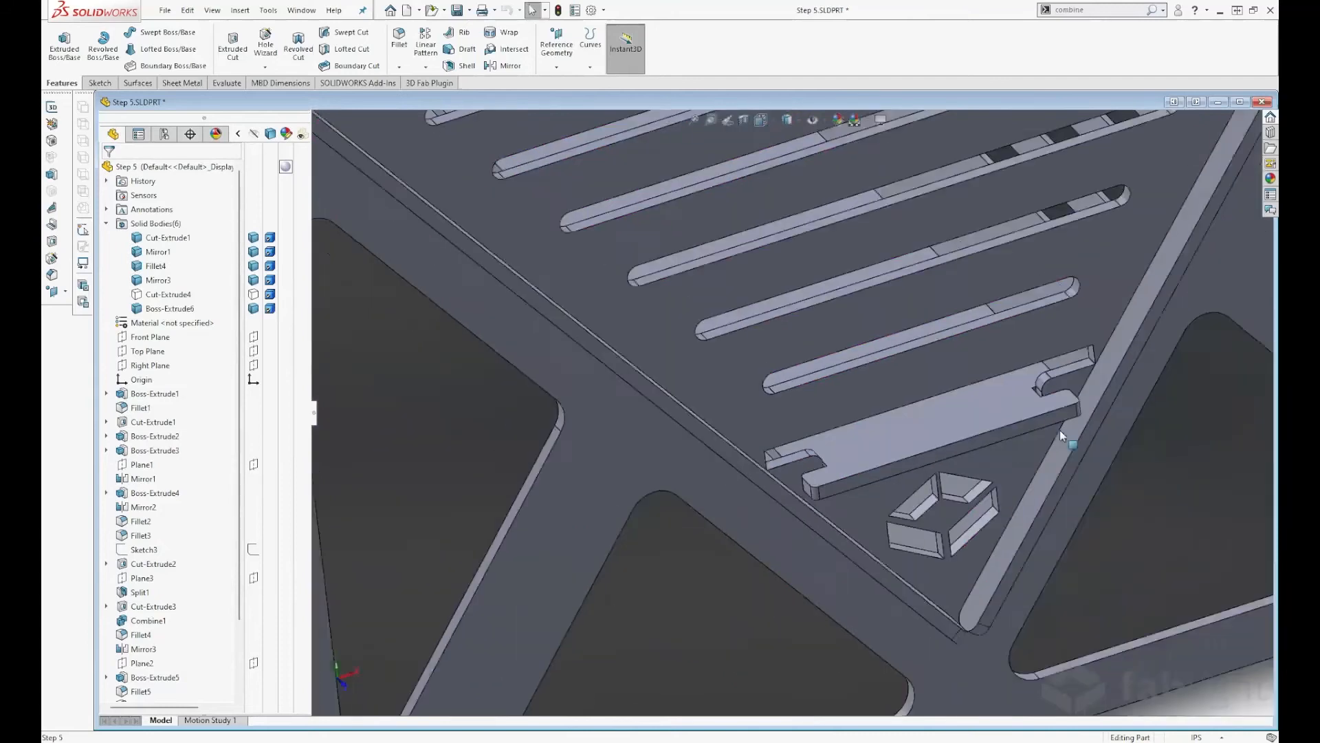
Step: Examine the notched plate at the triangular end plate and the whole Step 5 frame with its top panel hidden
{"action": "scroll", "coordinate": [1058, 430], "scroll_direction": "up", "scroll_amount": 3}
{"action": "scroll", "coordinate": [1074, 421], "scroll_direction": "down", "scroll_amount": 3}
{"action": "scroll", "coordinate": [744, 411], "scroll_direction": "up", "scroll_amount": 1}
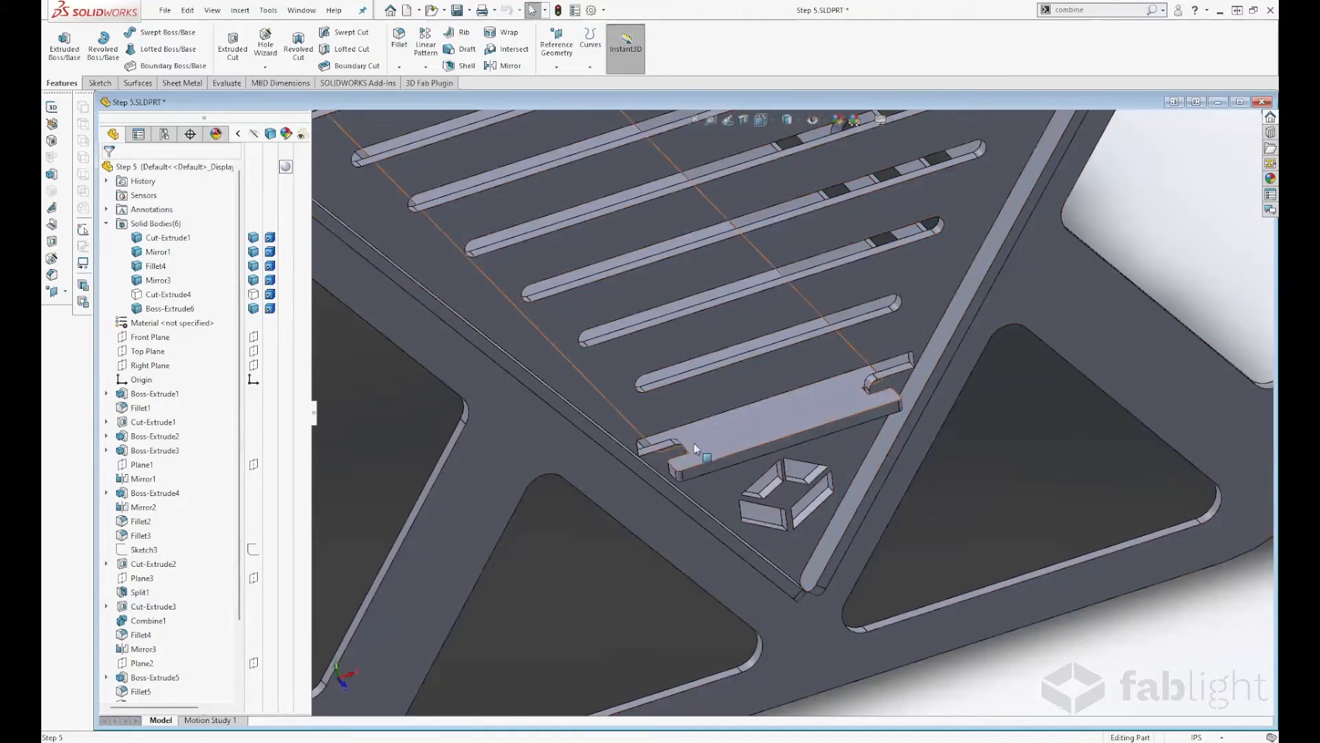
{"action": "scroll", "coordinate": [696, 448], "scroll_direction": "up", "scroll_amount": 2}
{"action": "scroll", "coordinate": [709, 454], "scroll_direction": "up", "scroll_amount": 5}
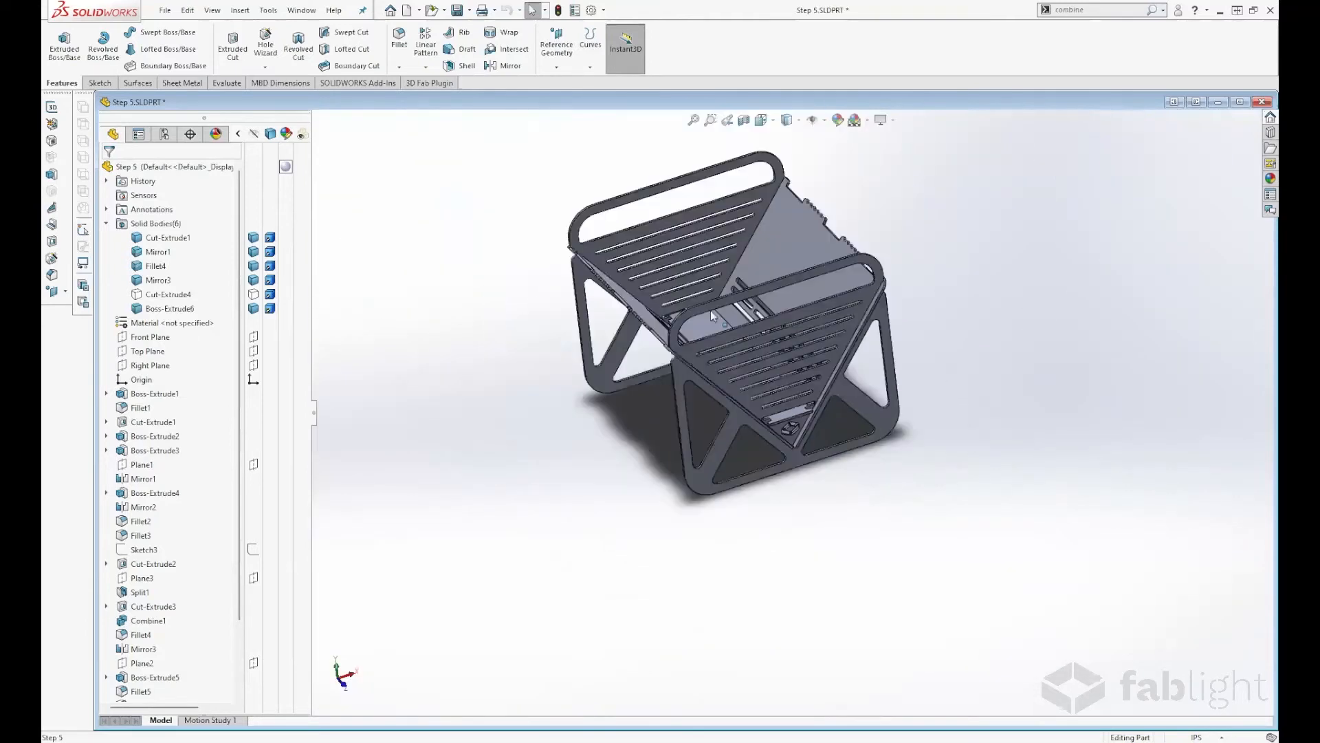
{"action": "scroll", "coordinate": [715, 318], "scroll_direction": "down", "scroll_amount": 3}
{"action": "scroll", "coordinate": [739, 269], "scroll_direction": "up", "scroll_amount": 3}
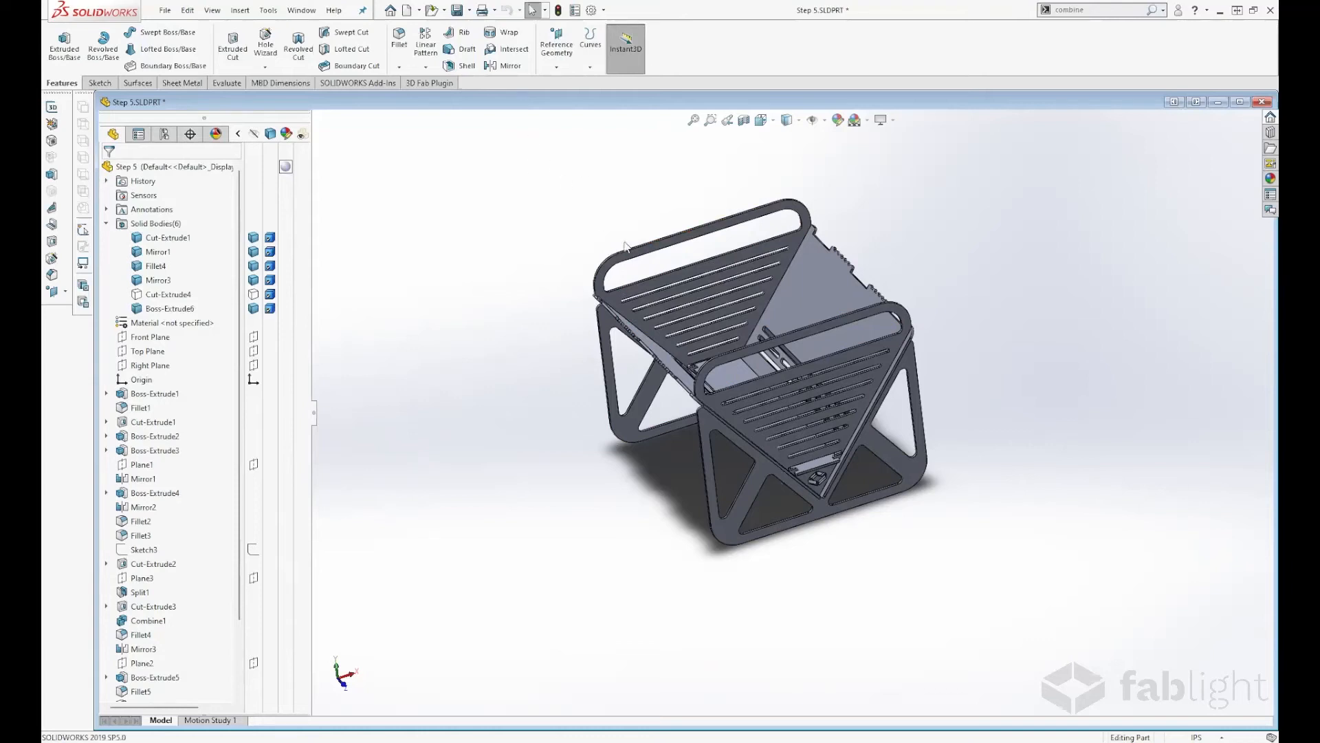
{"action": "scroll", "coordinate": [836, 207], "scroll_direction": "down", "scroll_amount": 1}
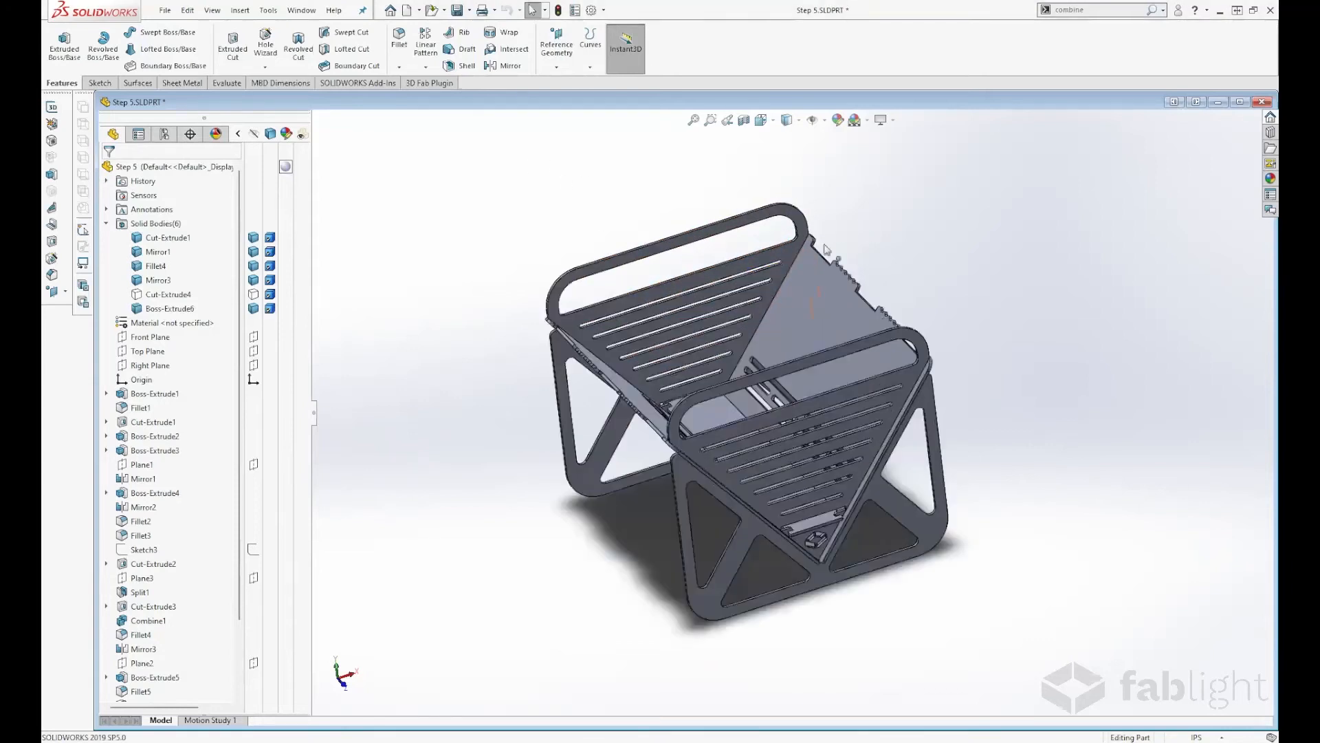
{"action": "middle_click_drag", "start_coordinate": [727, 528], "coordinate": [733, 492]}
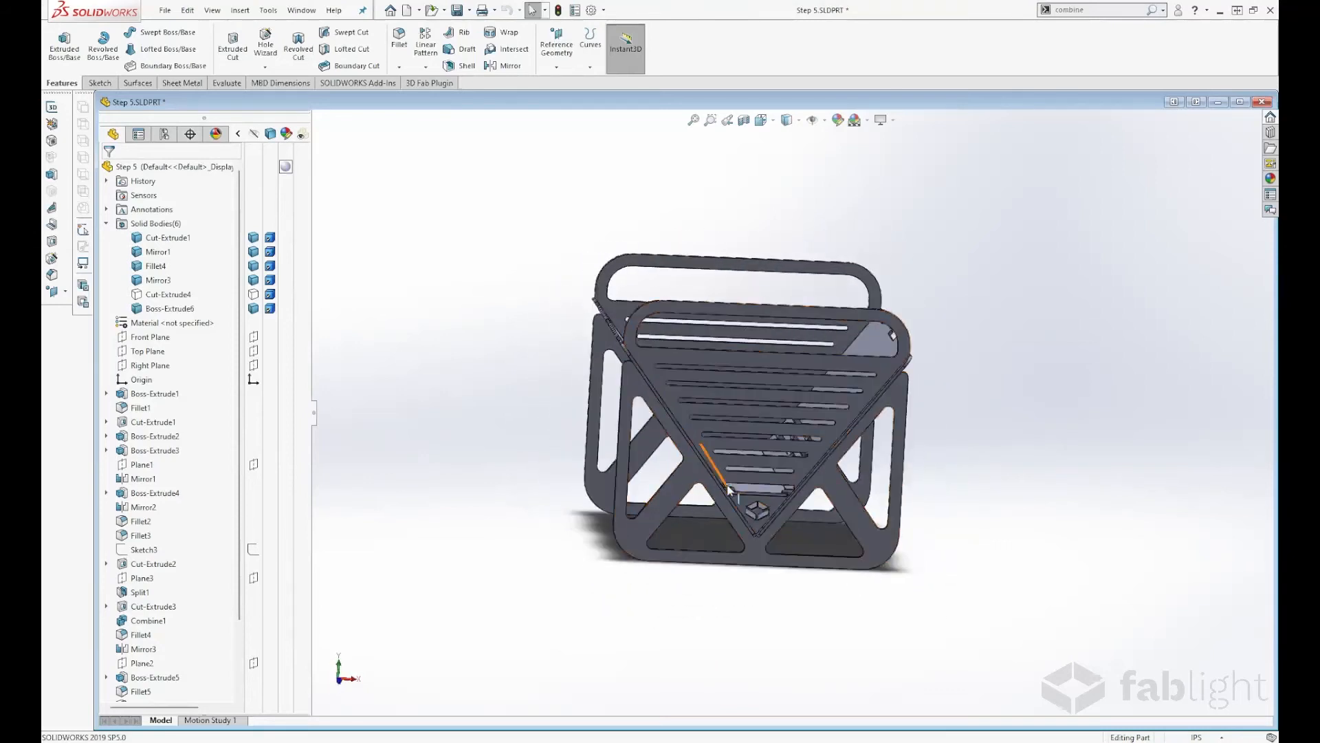
{"action": "middle_click_drag", "start_coordinate": [587, 427], "coordinate": [713, 390]}
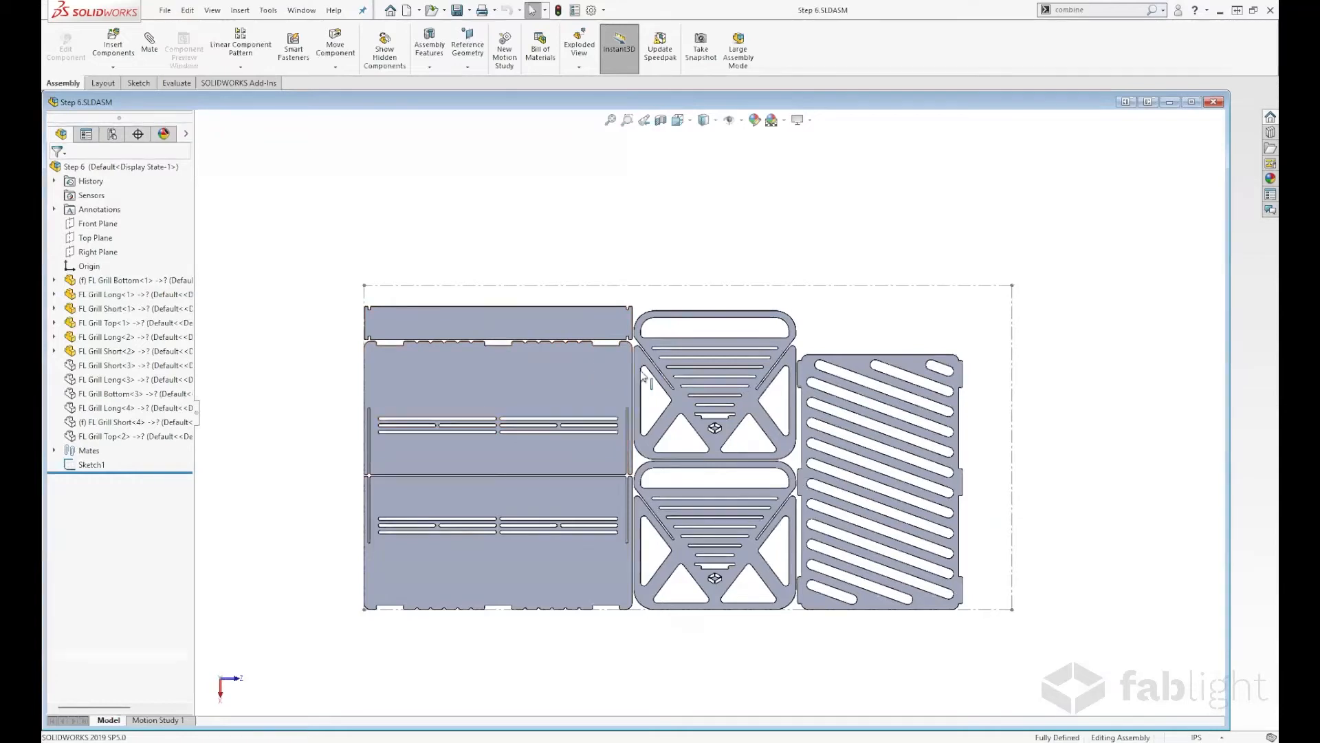
Step: Examine the flat nested layout of the grill panels inside the sheet outline in the Step 6 assembly
{"action": "scroll", "coordinate": [574, 465], "scroll_direction": "down", "scroll_amount": 4}
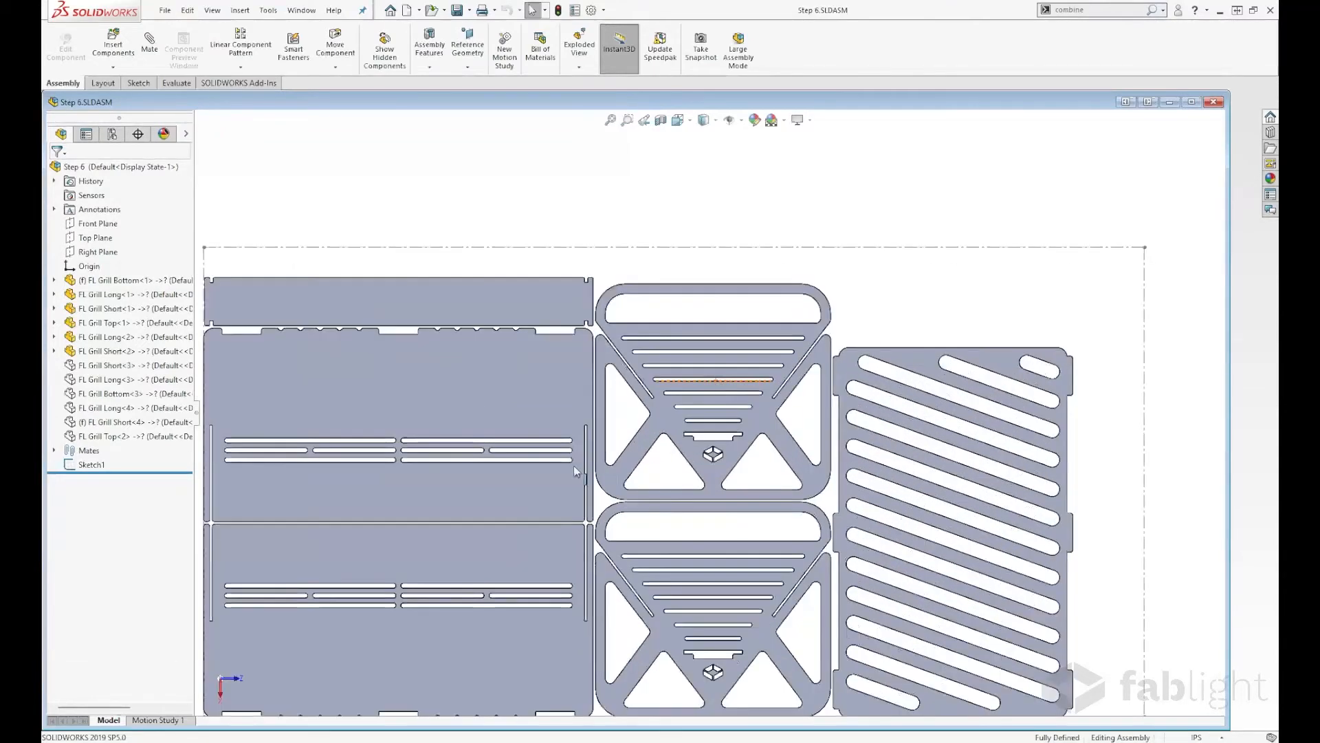
{"action": "scroll", "coordinate": [617, 518], "scroll_direction": "up", "scroll_amount": 3}
{"action": "scroll", "coordinate": [615, 519], "scroll_direction": "down", "scroll_amount": 2}
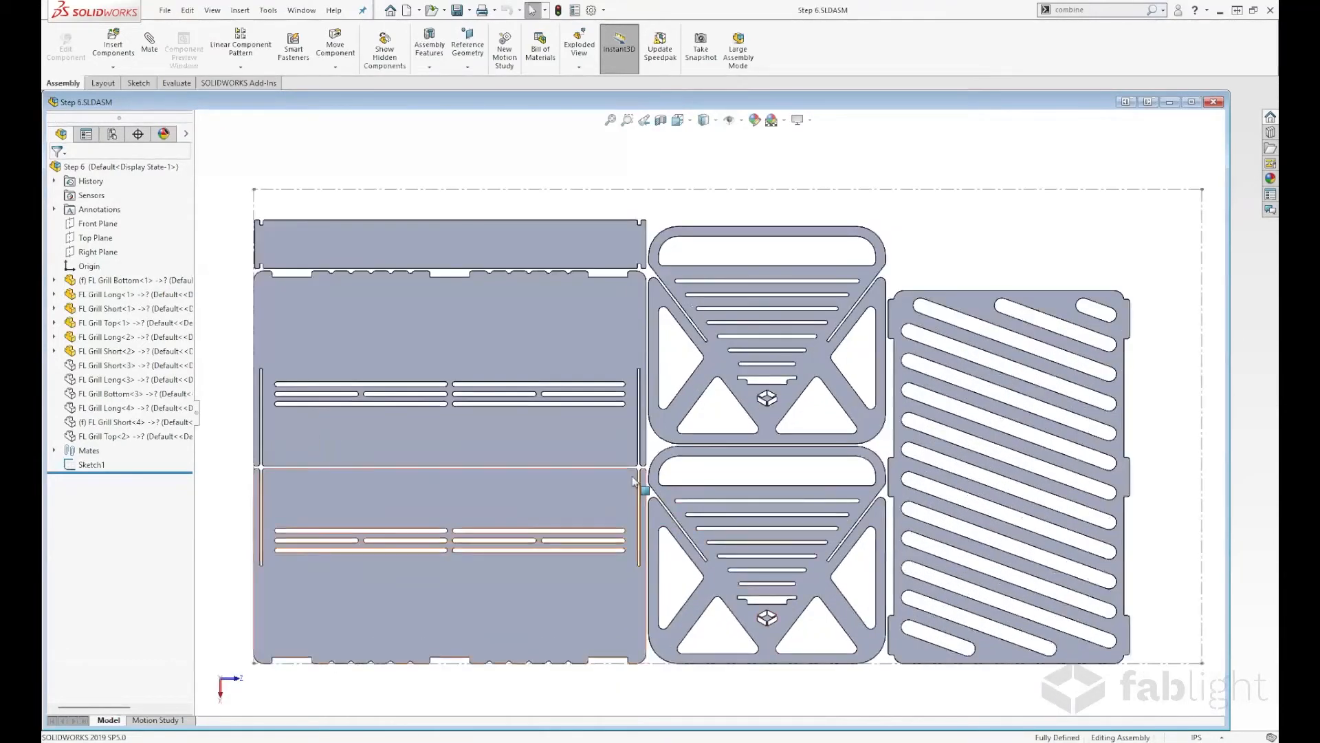
{"action": "scroll", "coordinate": [653, 468], "scroll_direction": "down", "scroll_amount": 3}
{"action": "scroll", "coordinate": [715, 455], "scroll_direction": "up", "scroll_amount": 3}
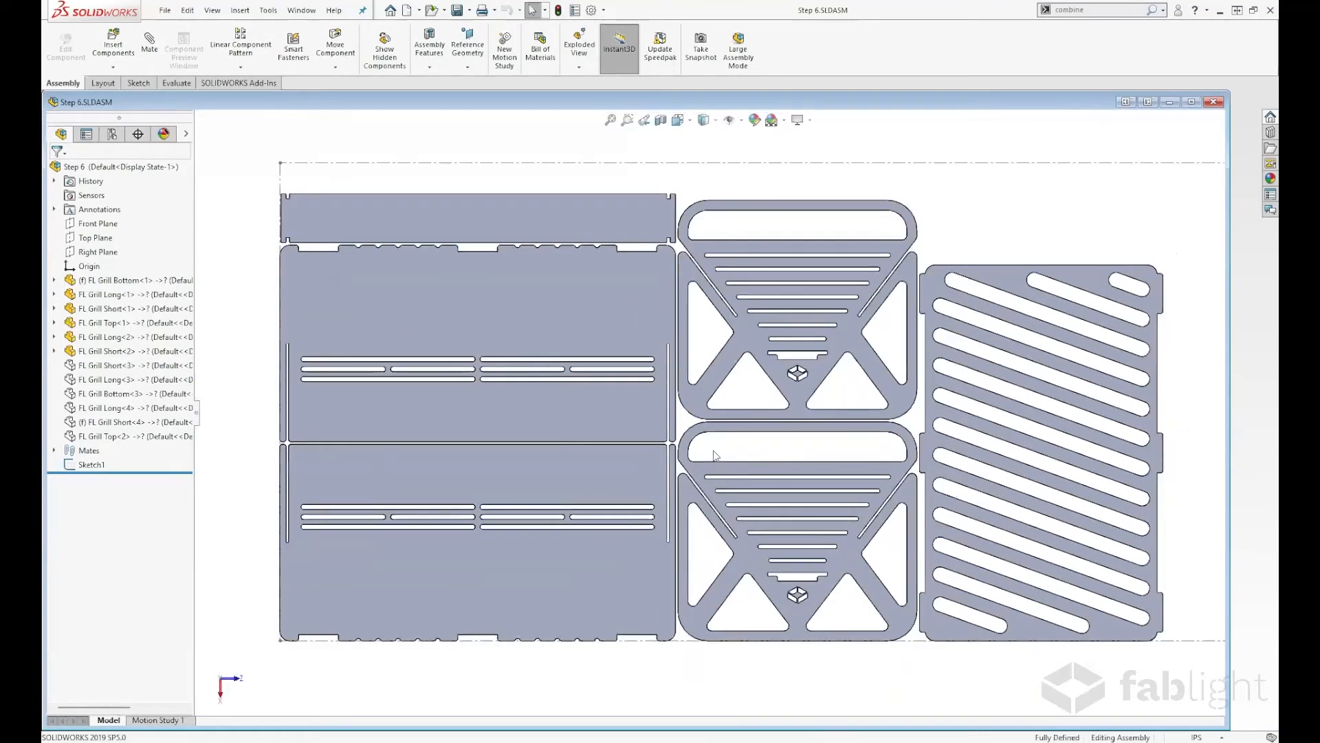
{"action": "scroll", "coordinate": [715, 455], "scroll_direction": "up", "scroll_amount": 1}
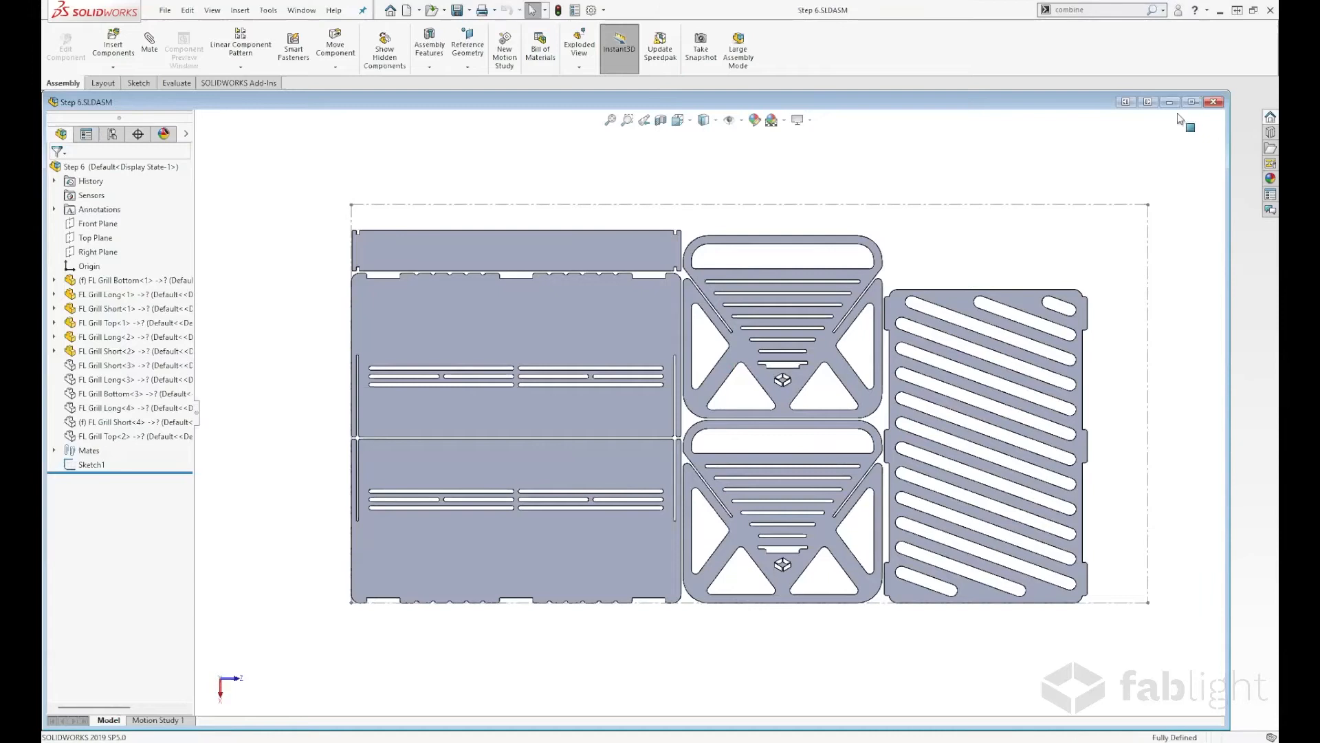
Step: Close the Step 6 assembly, and open the flat layout saved as the part Step 6.SLDPRT for a brief review before closing it
{"action": "left_click", "coordinate": [1214, 102]}
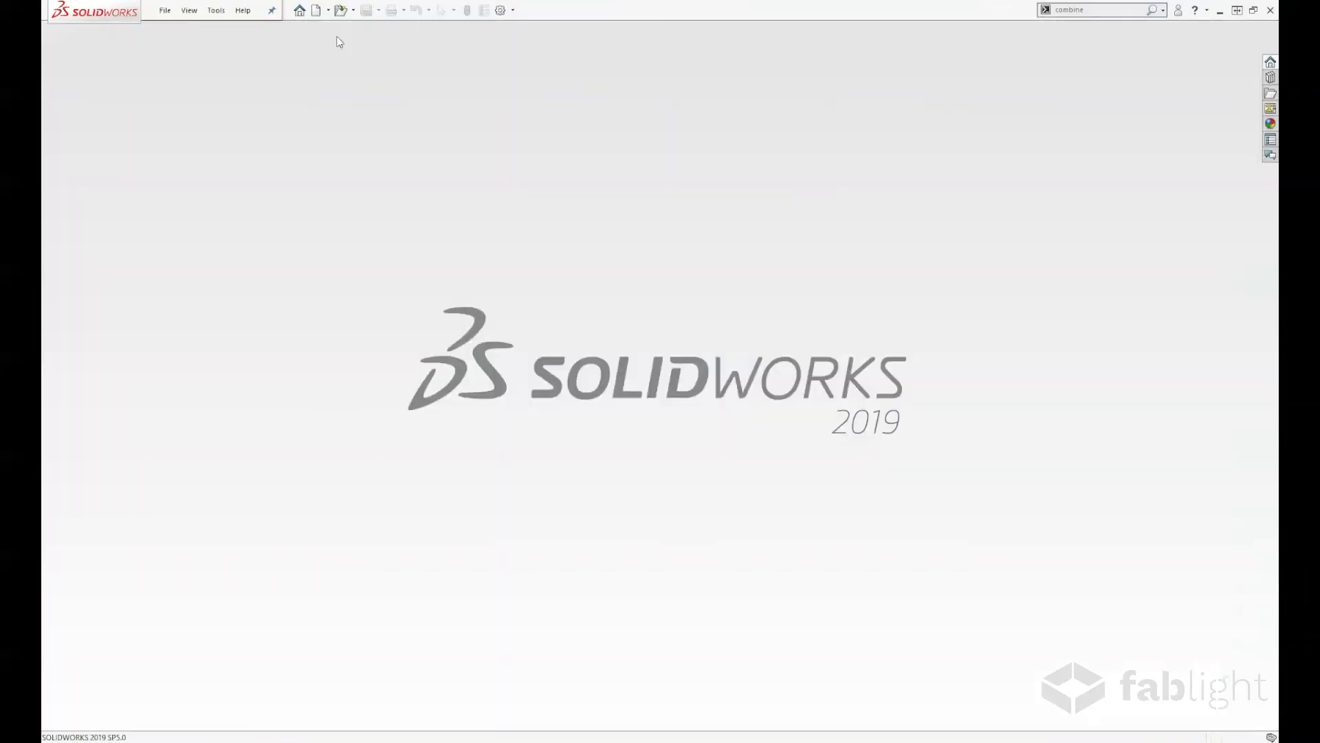
{"action": "left_click", "coordinate": [341, 16]}
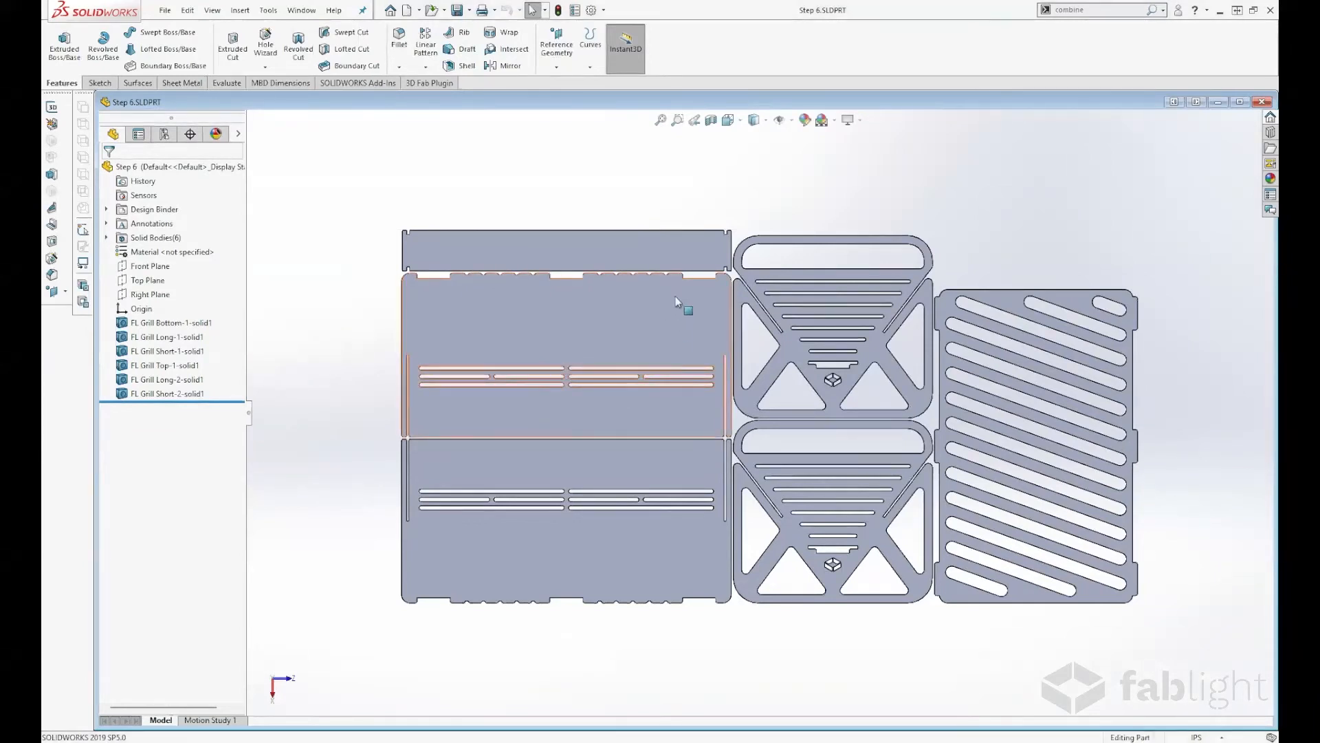
{"action": "left_click", "coordinate": [1267, 102]}
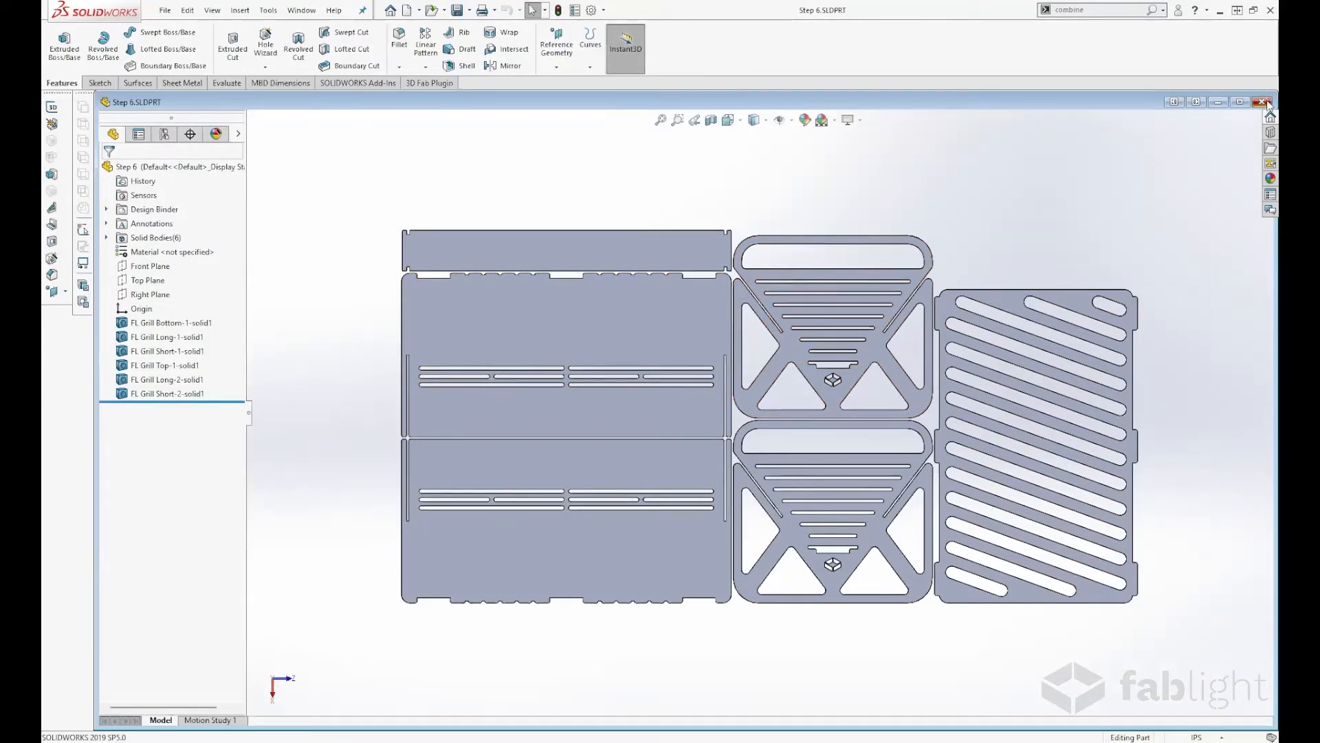